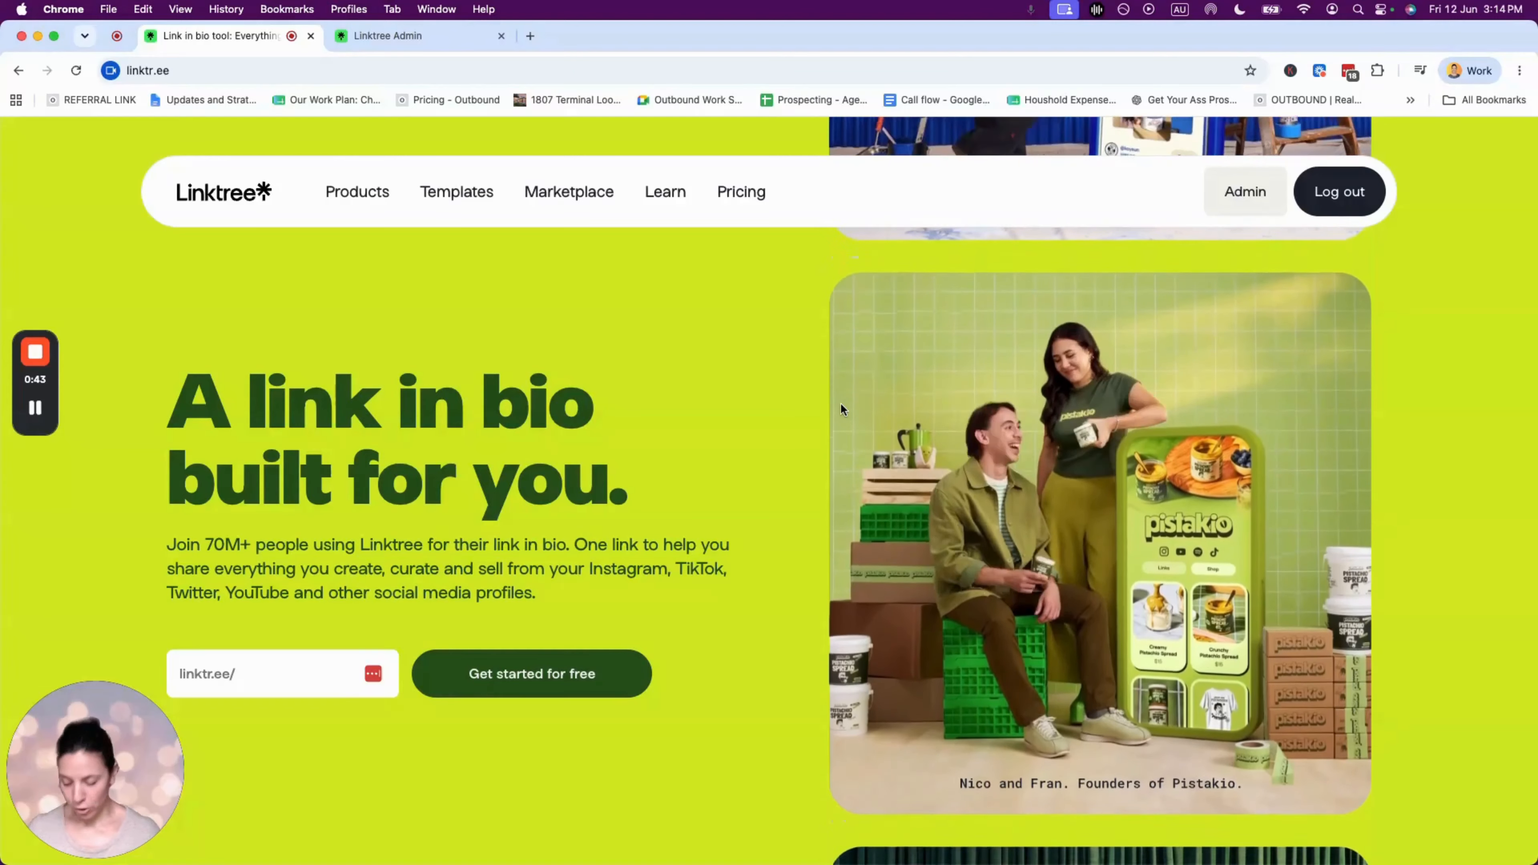
- Bring up the example realtor profile and open Add My Contact Details under Get In Touch
key("super+grave")
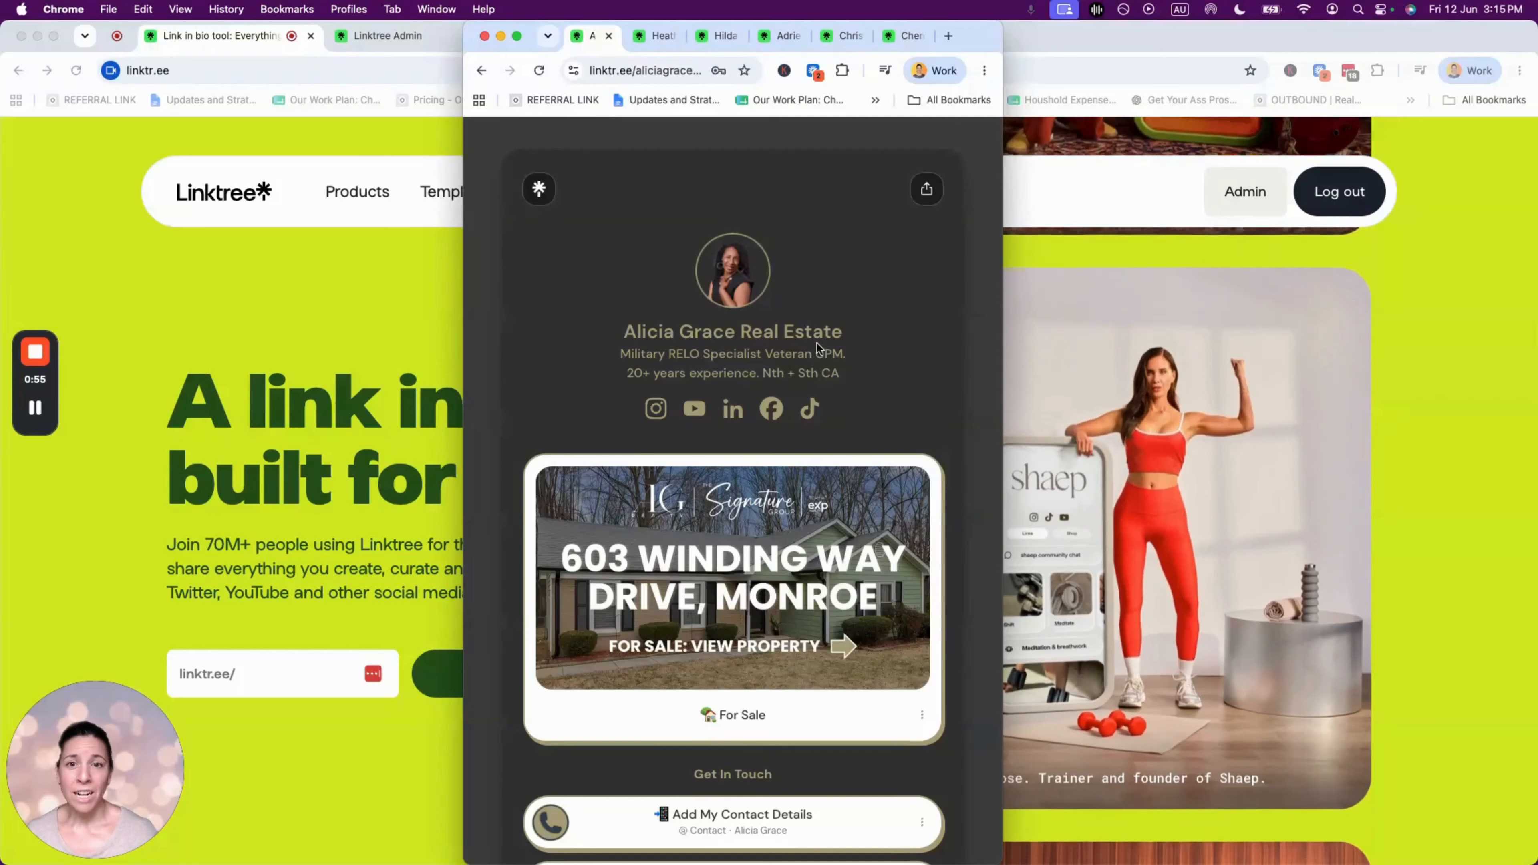
scroll(843, 384, "down", 1)
scroll(843, 383, "down", 2)
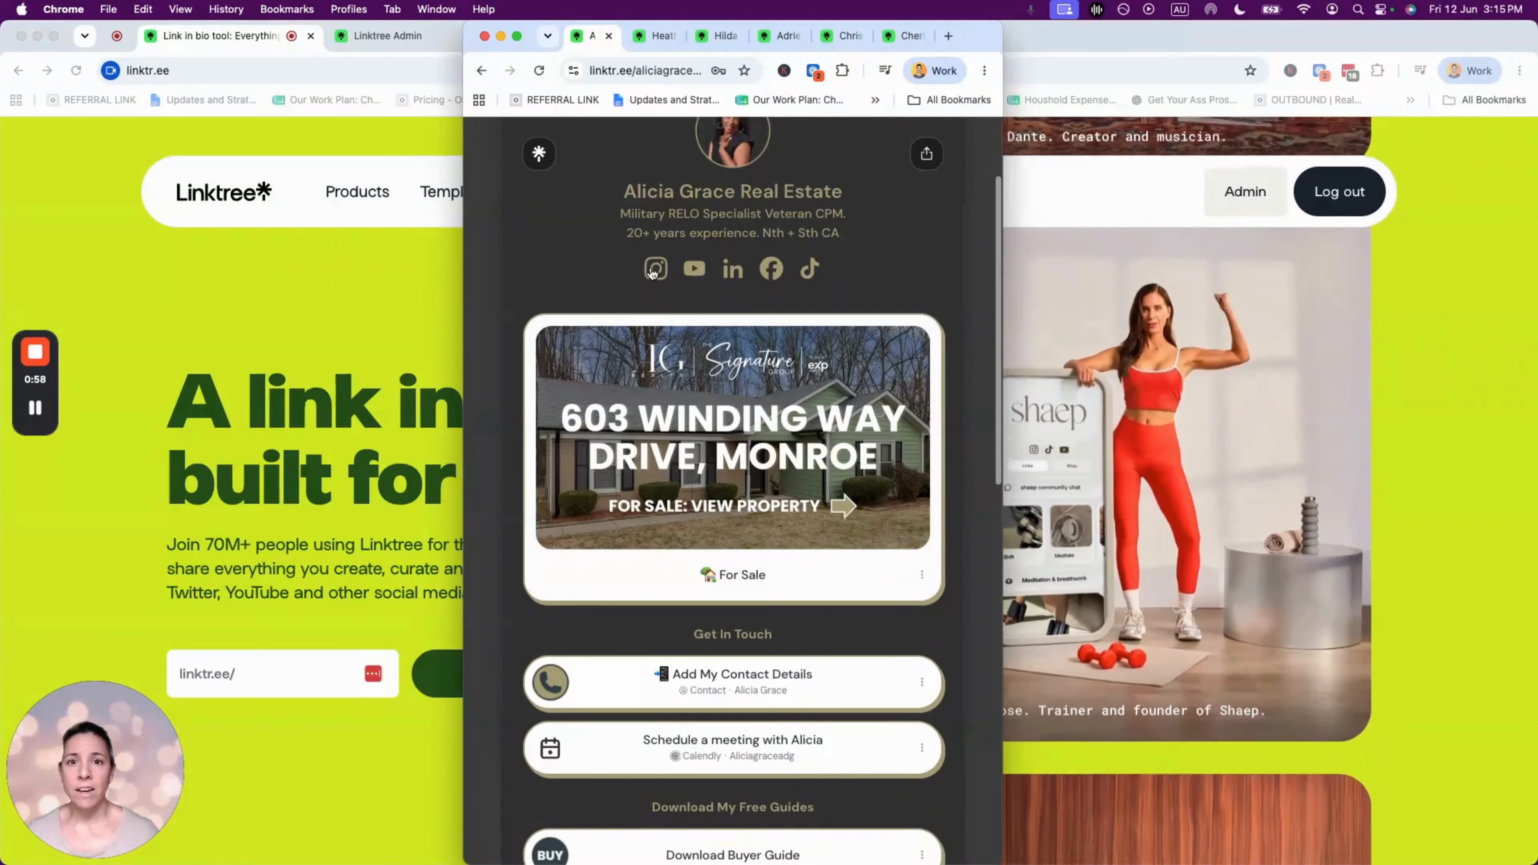
scroll(854, 306, "down", 2)
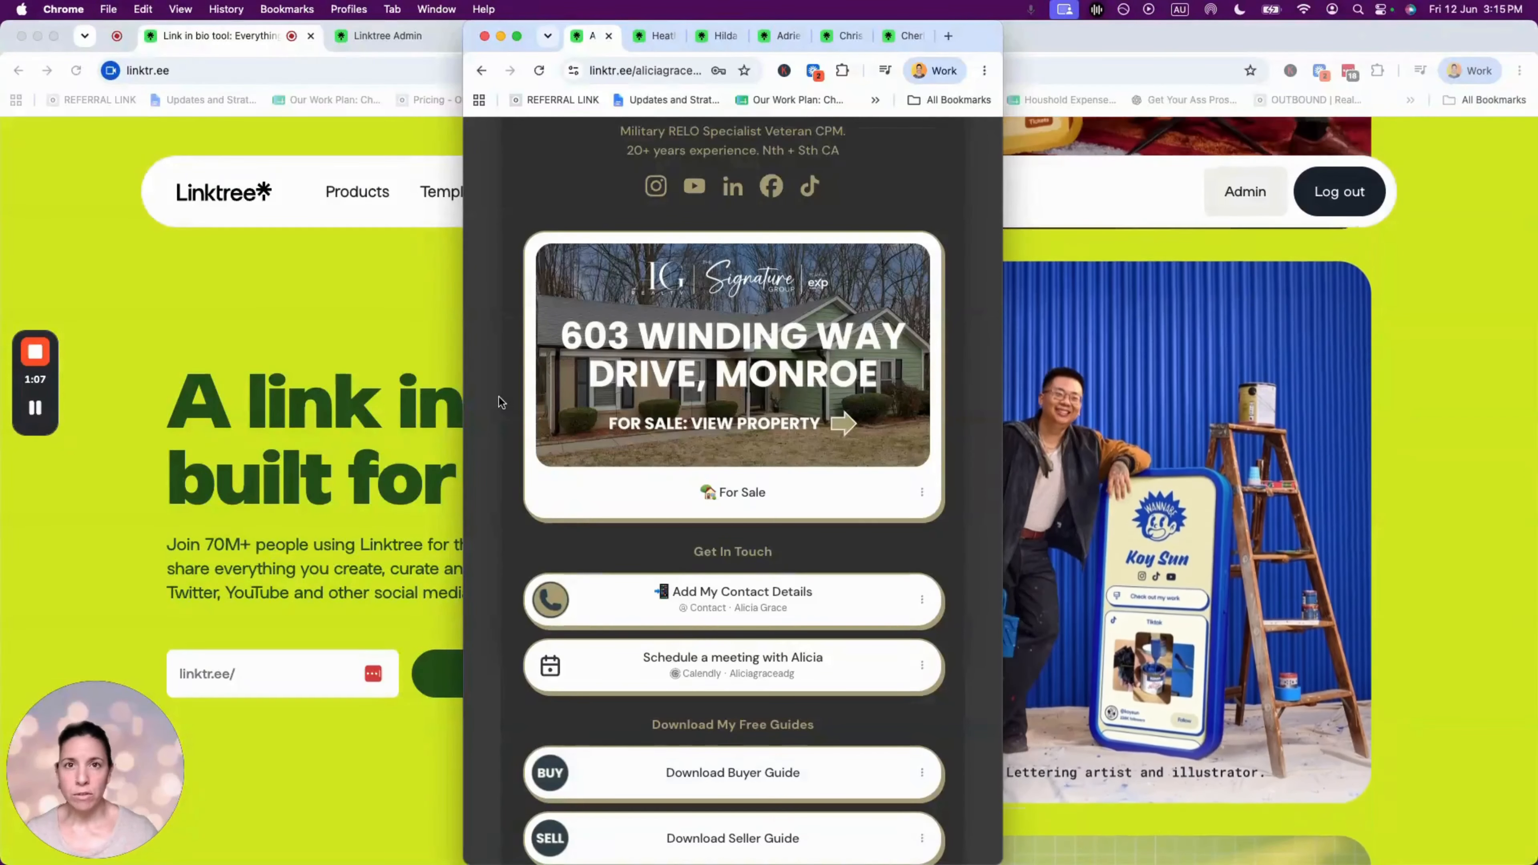
scroll(605, 484, "down", 2)
scroll(786, 667, "up", 5)
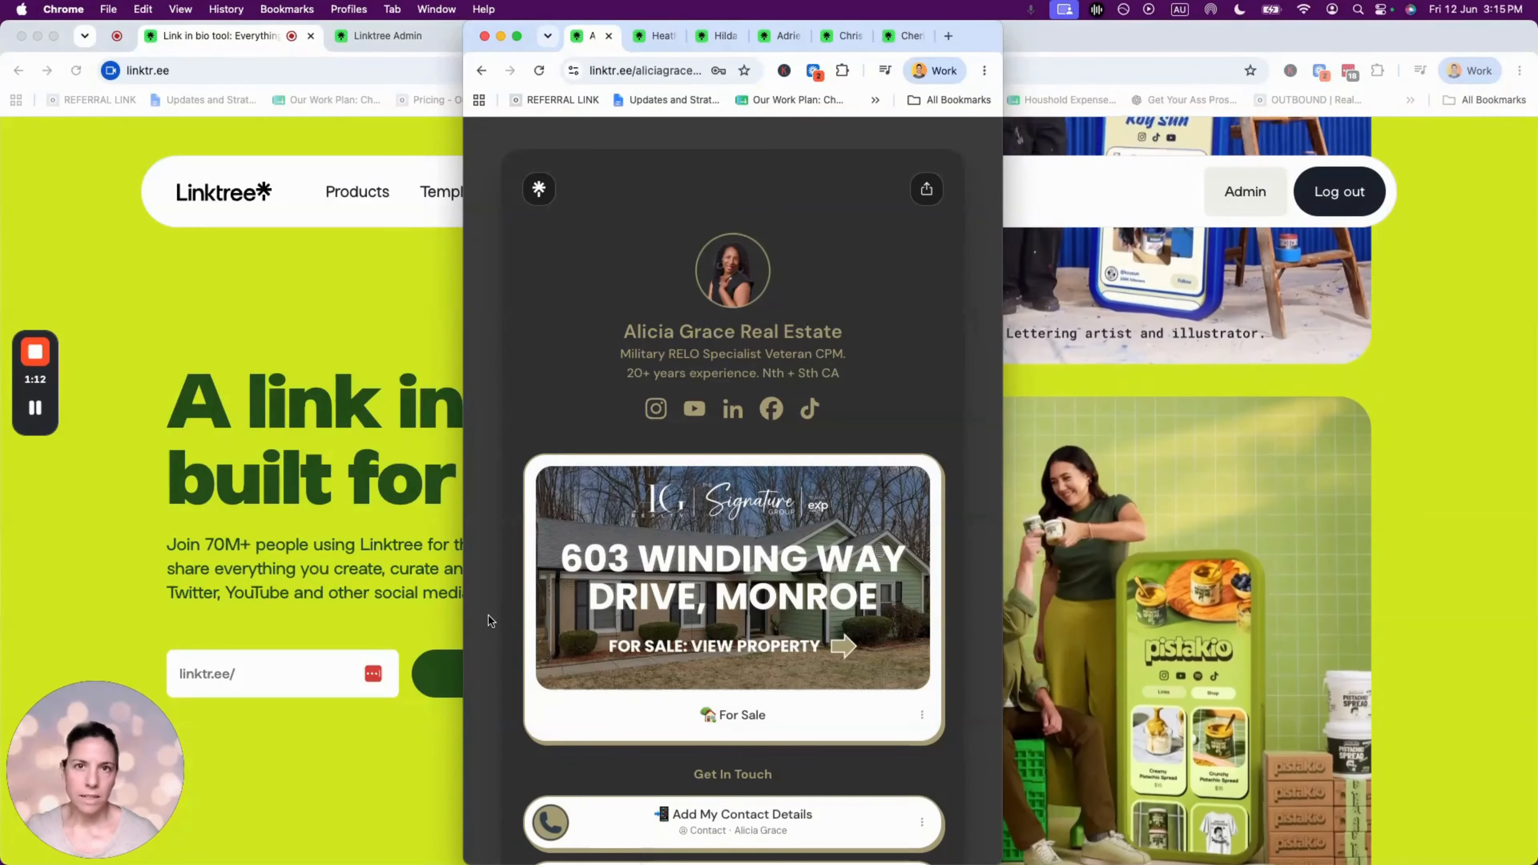
scroll(497, 616, "down", 6)
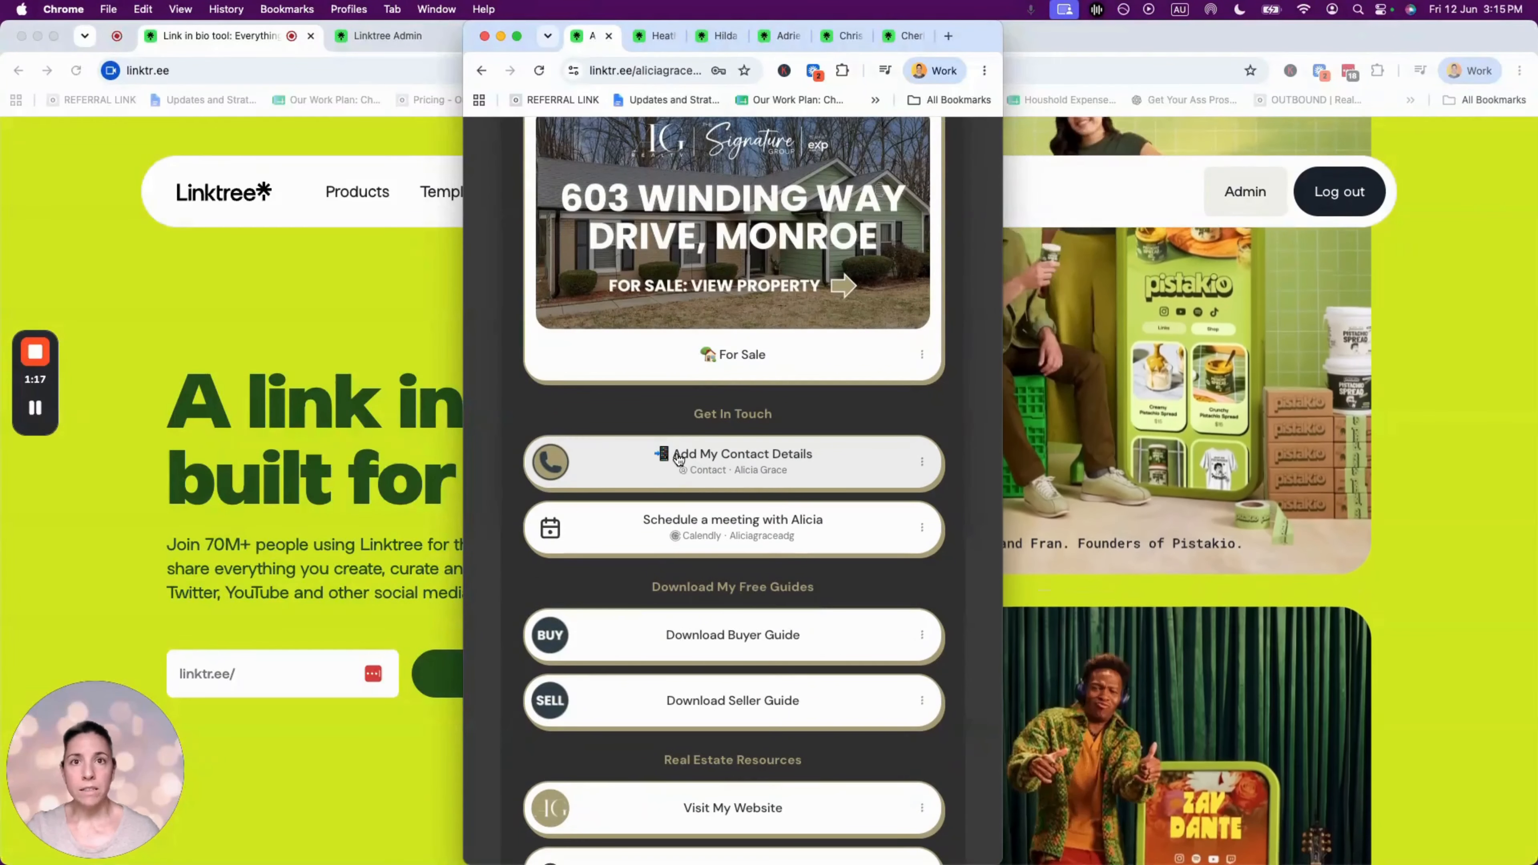
left_click(757, 465)
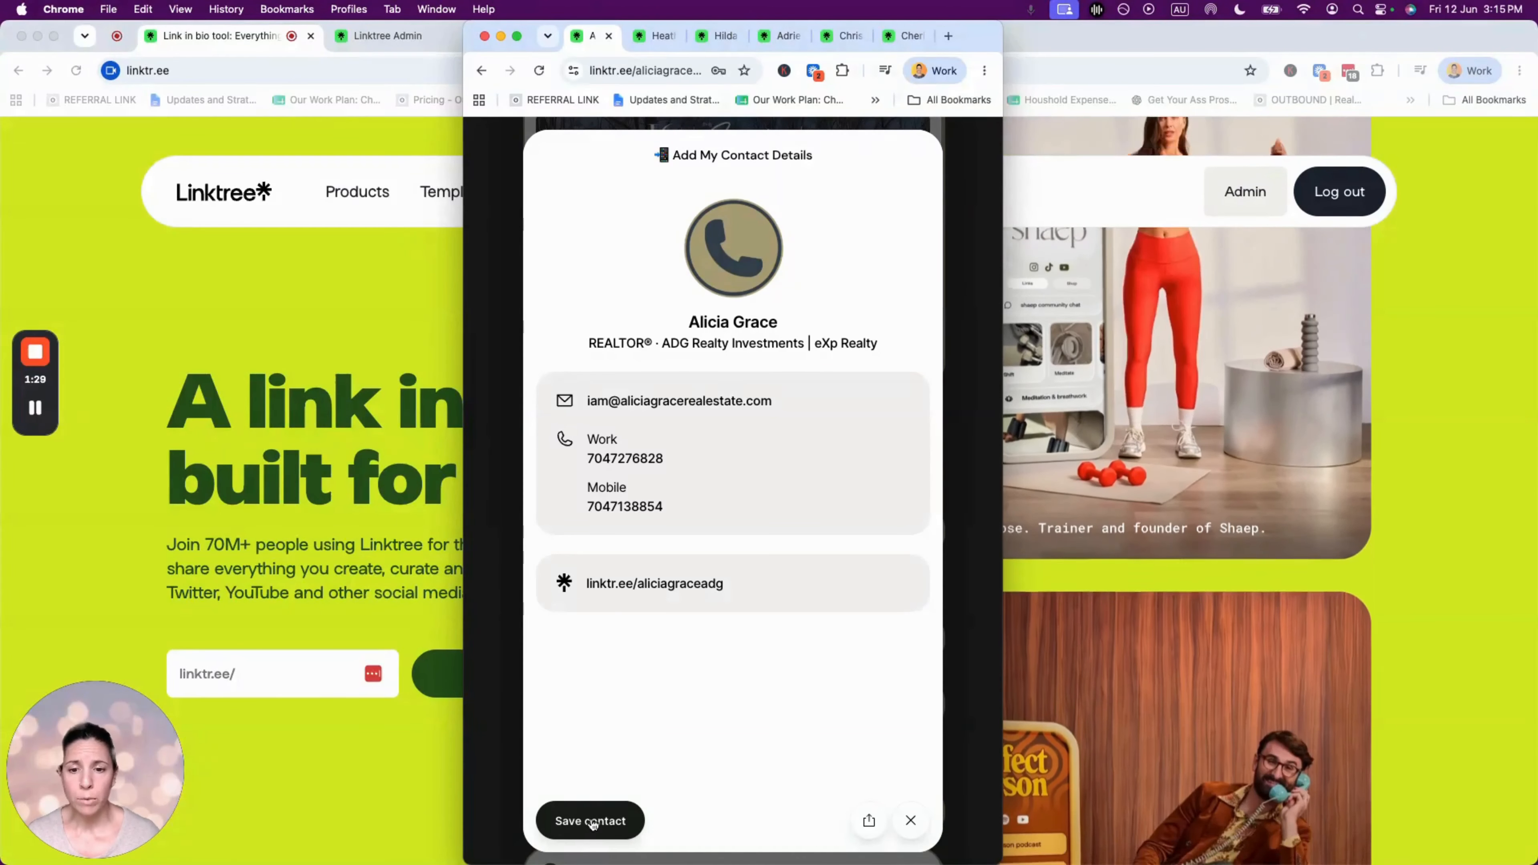
- Save the realtor's contact card as a vCard, then preview and close the Calendly scheduler
left_click(624, 819)
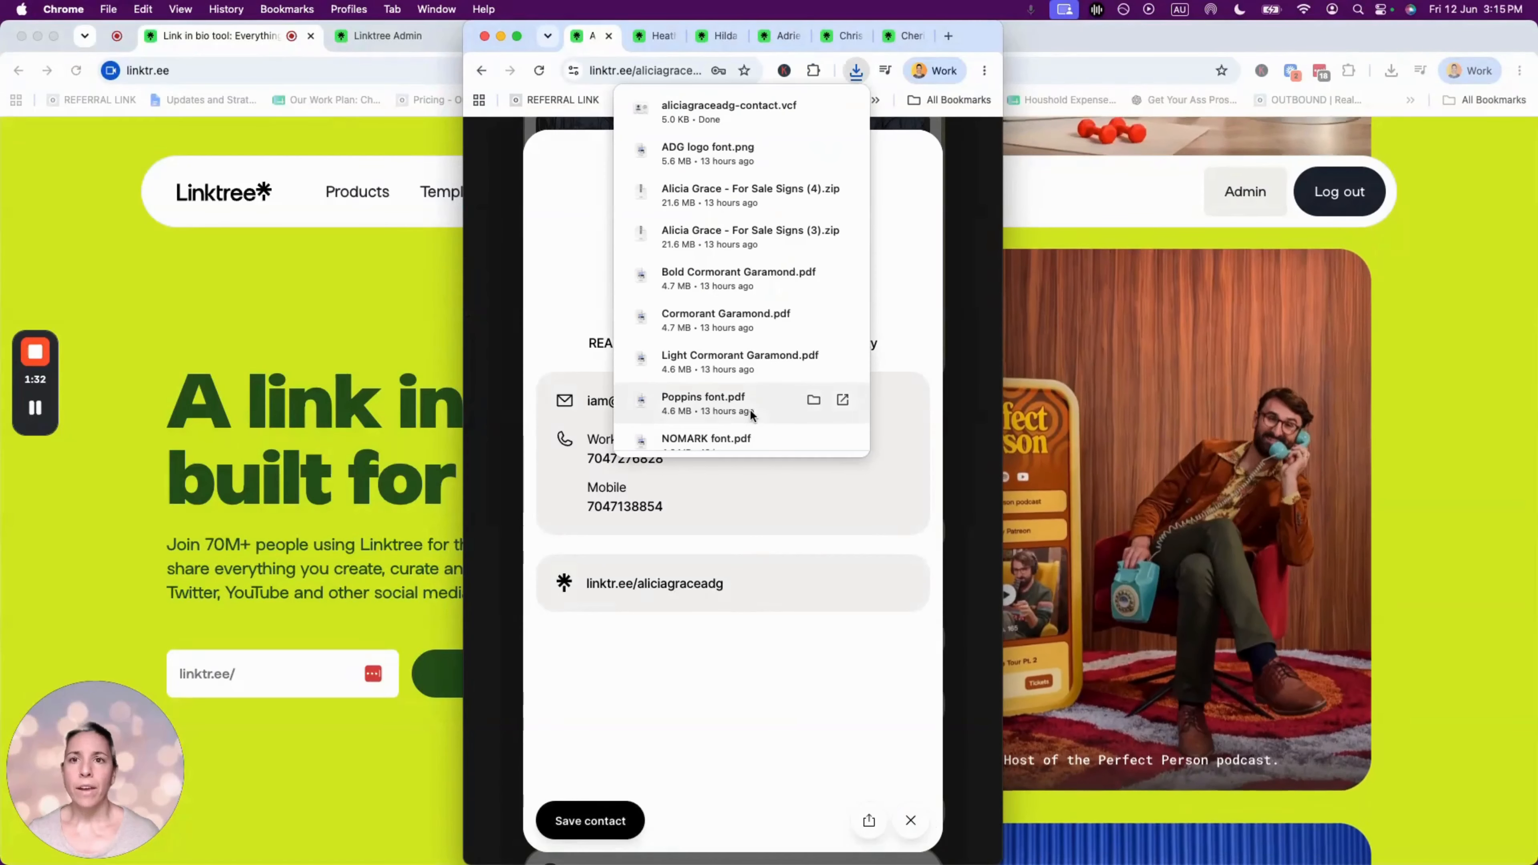
left_click(490, 224)
scroll(744, 500, "down", 2)
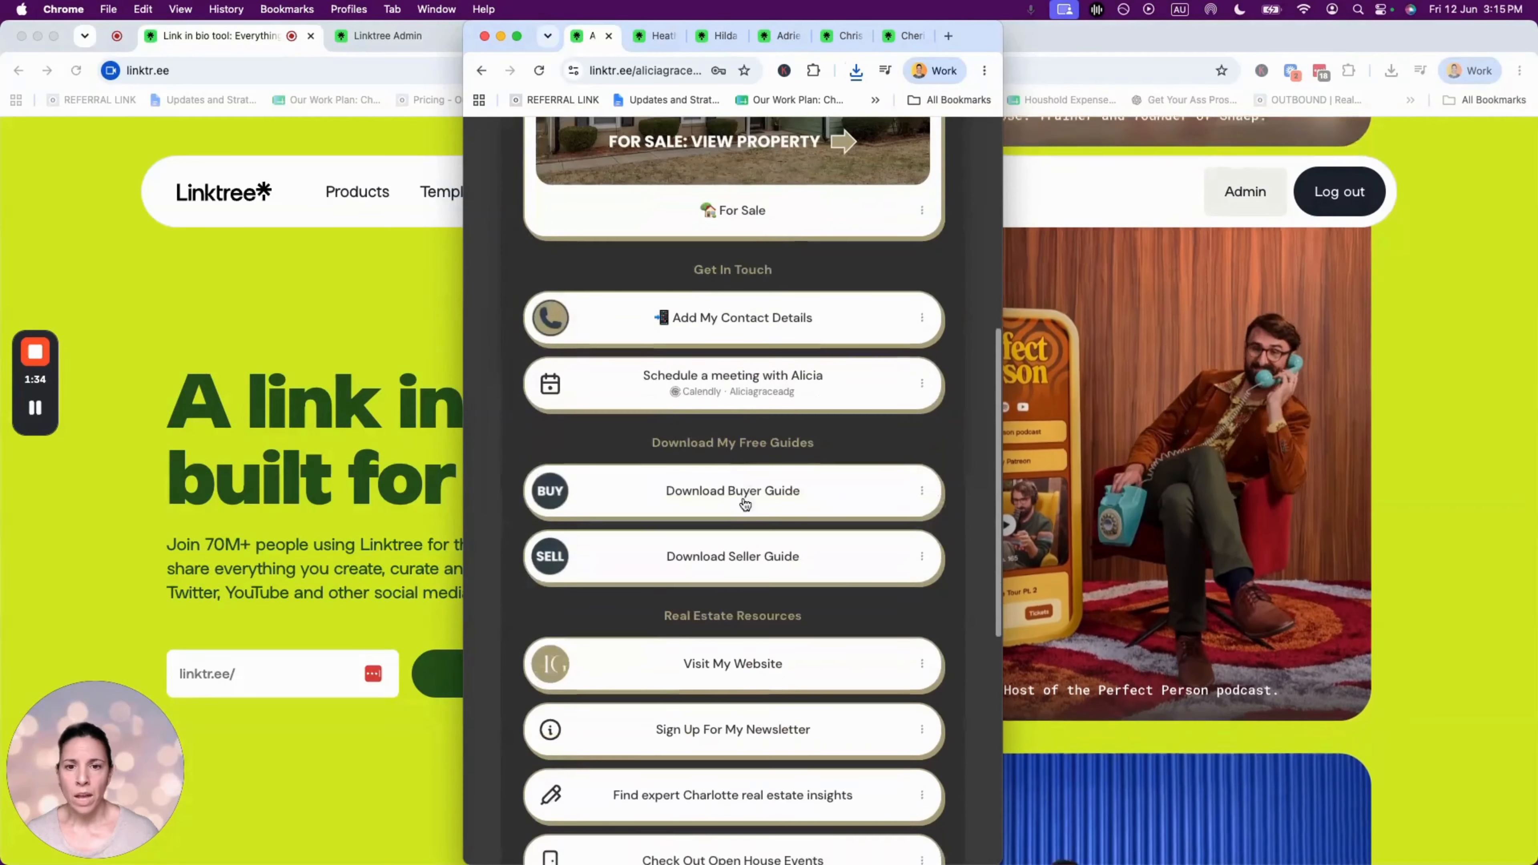
left_click(736, 388)
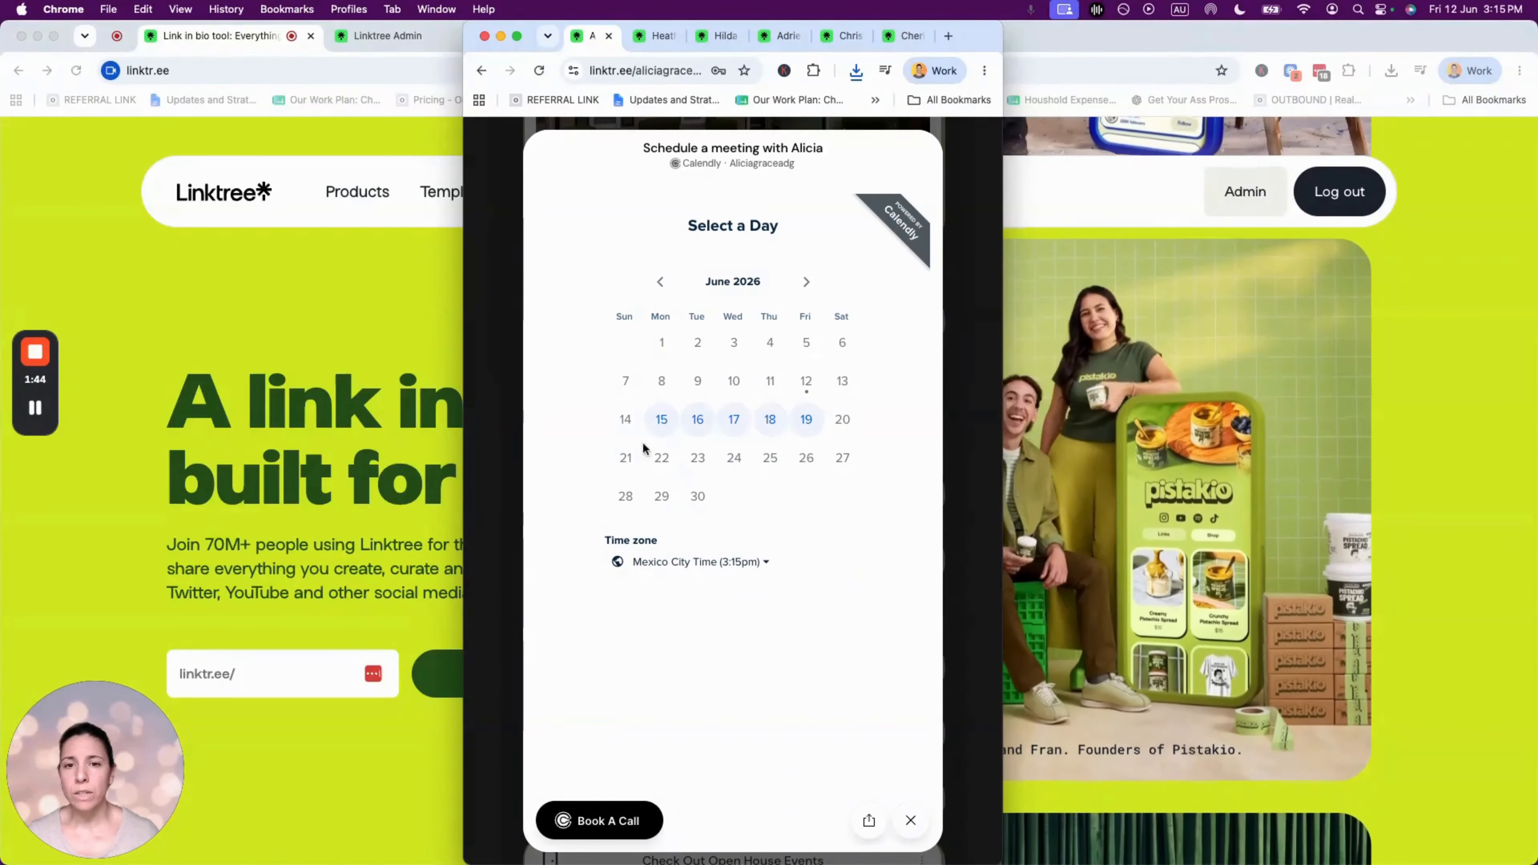
left_click(910, 820)
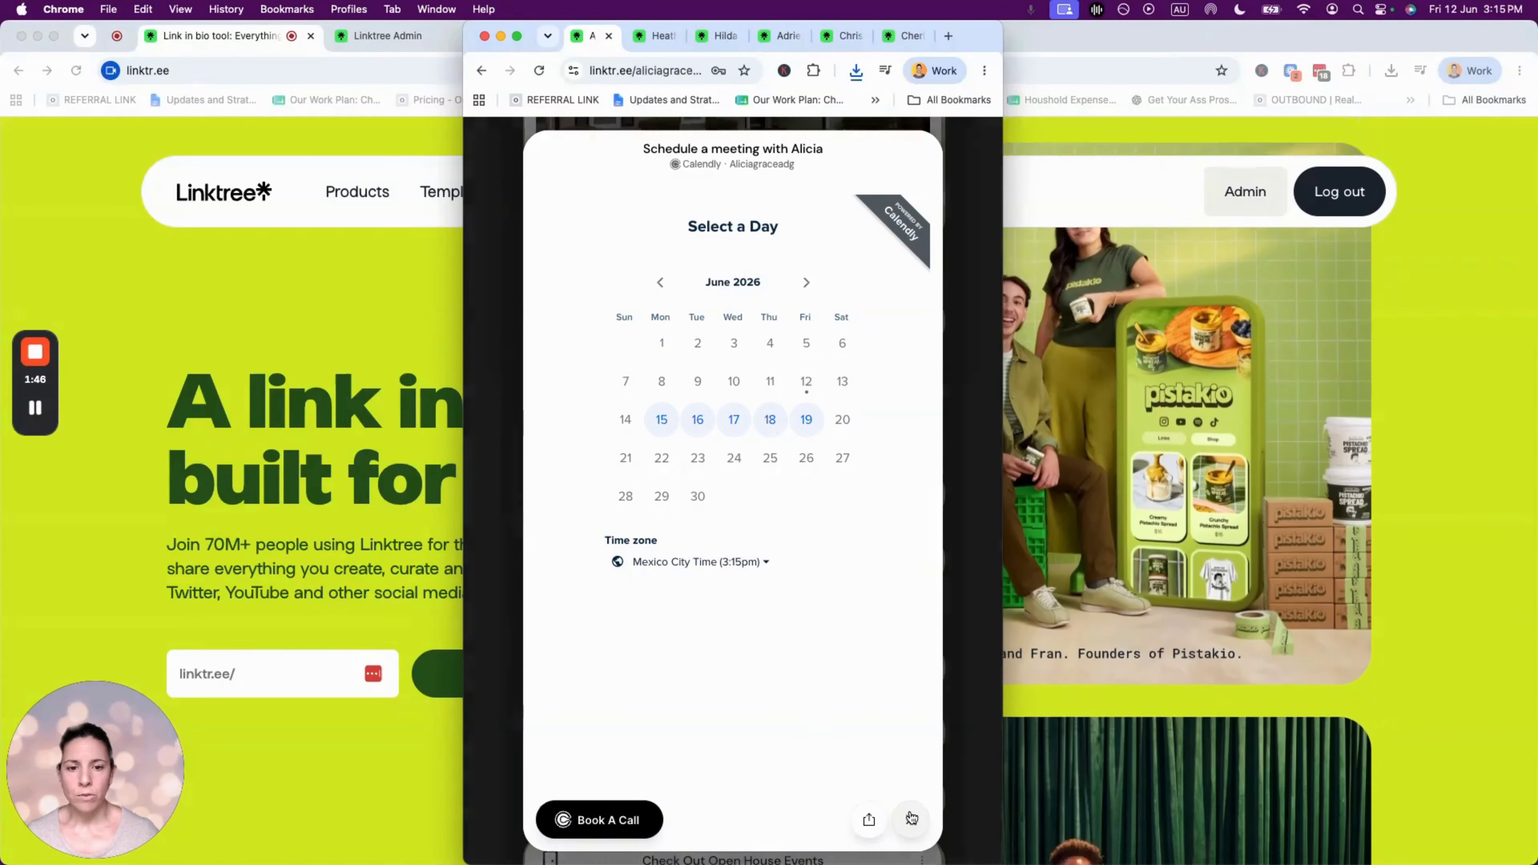
- Scroll through the profile's links and highlight the Real Estate Resources heading
scroll(738, 346, "down", 3)
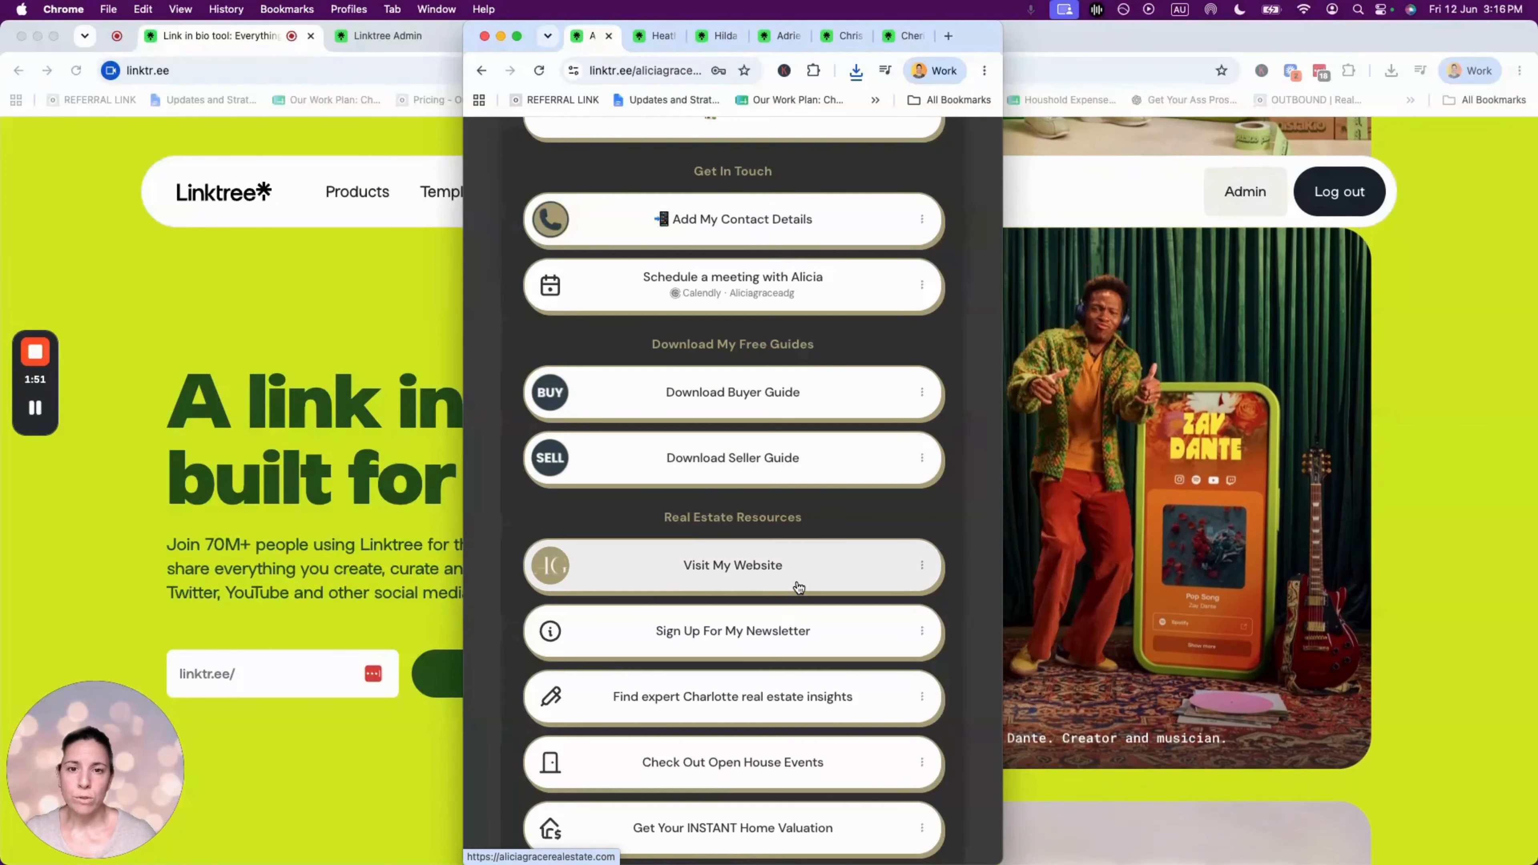
scroll(799, 472, "down", 2)
scroll(800, 472, "down", 2)
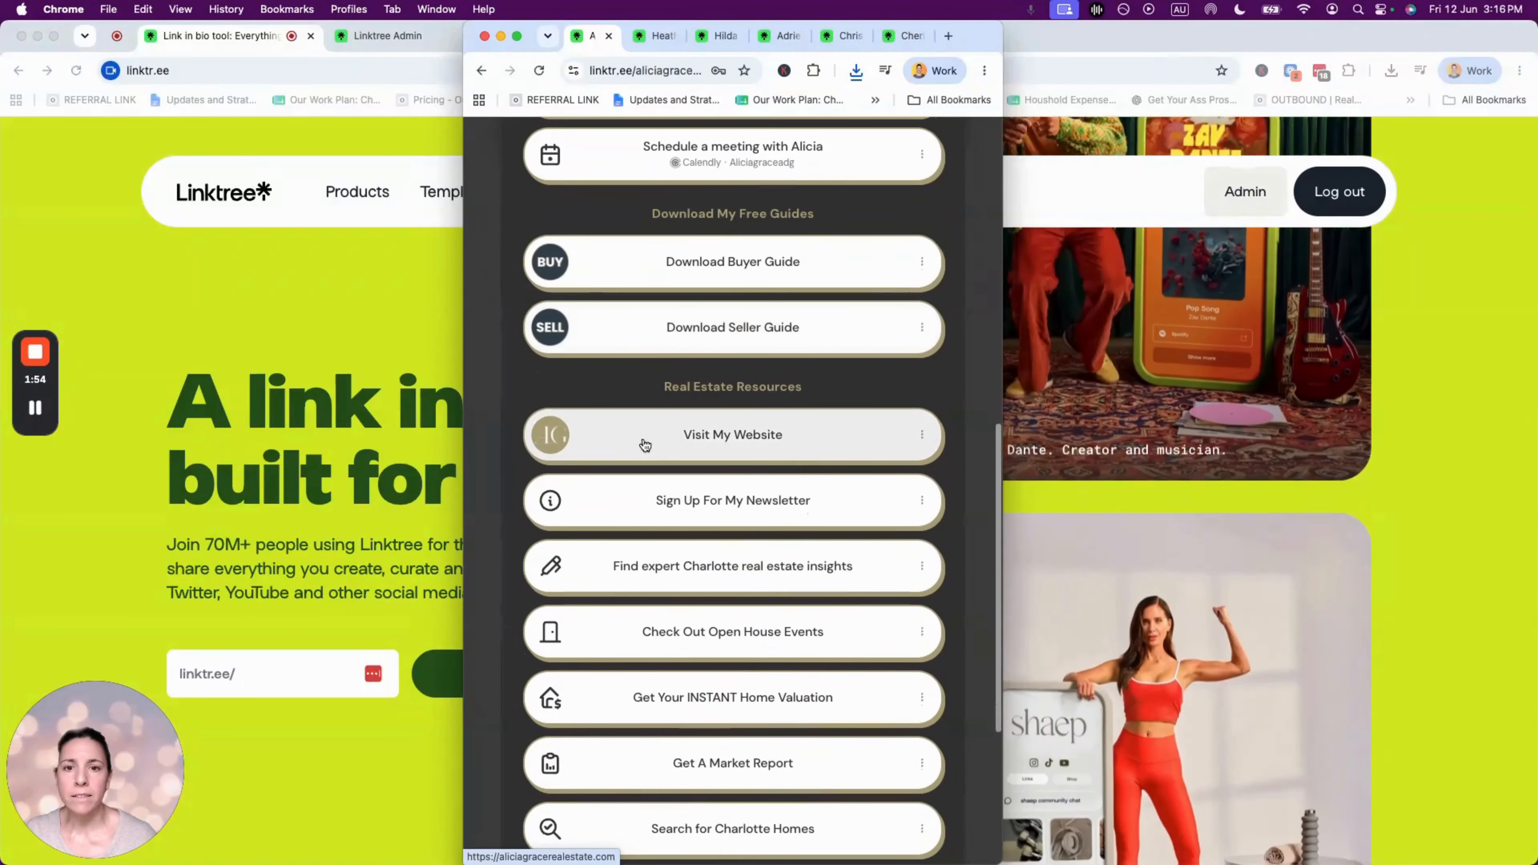
scroll(848, 436, "down", 1)
scroll(848, 436, "up", 2)
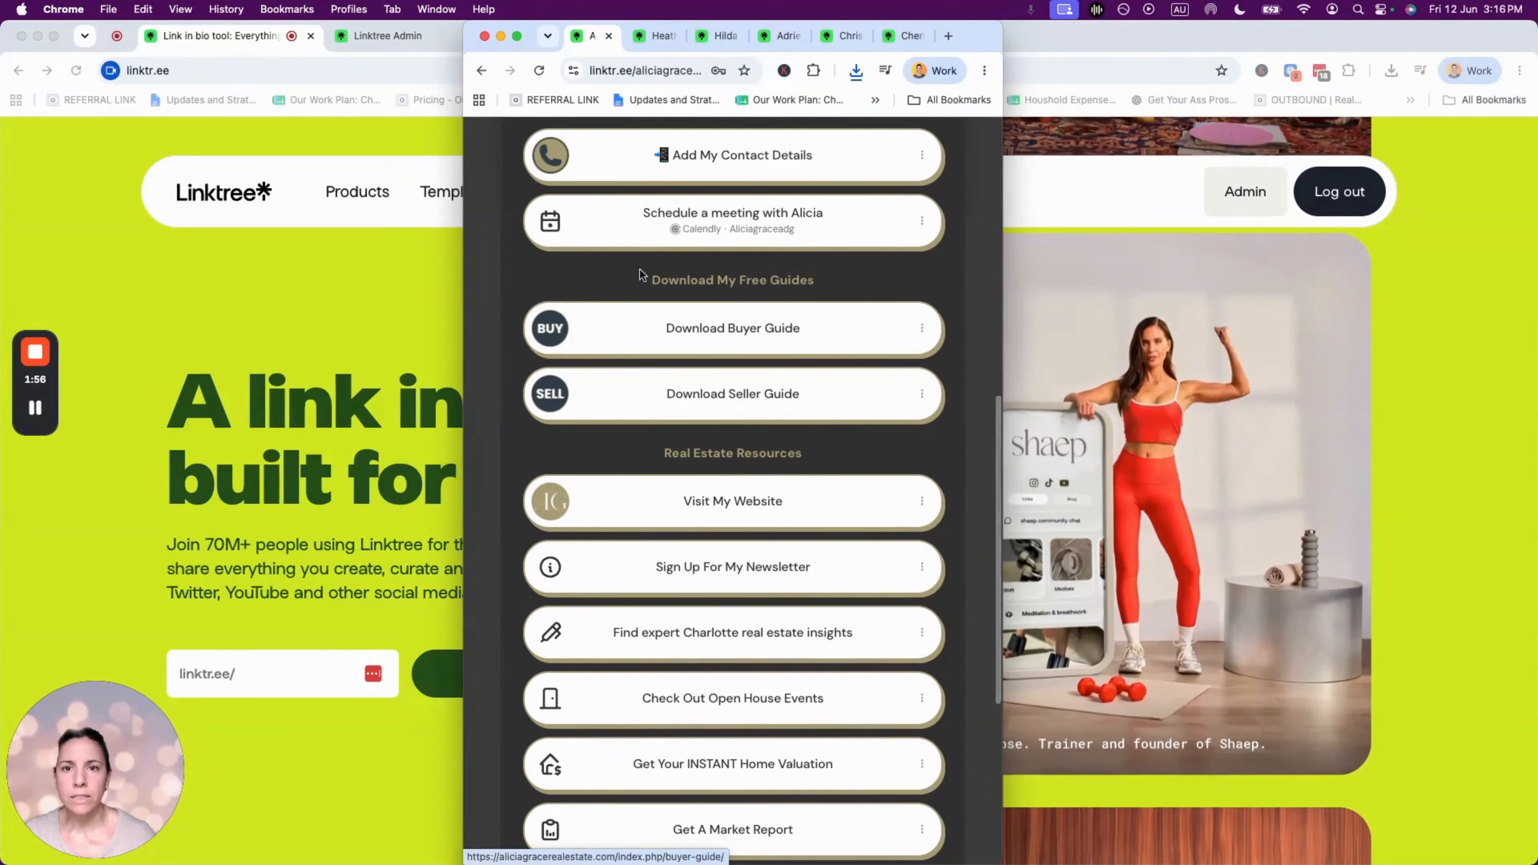
left_click(822, 281)
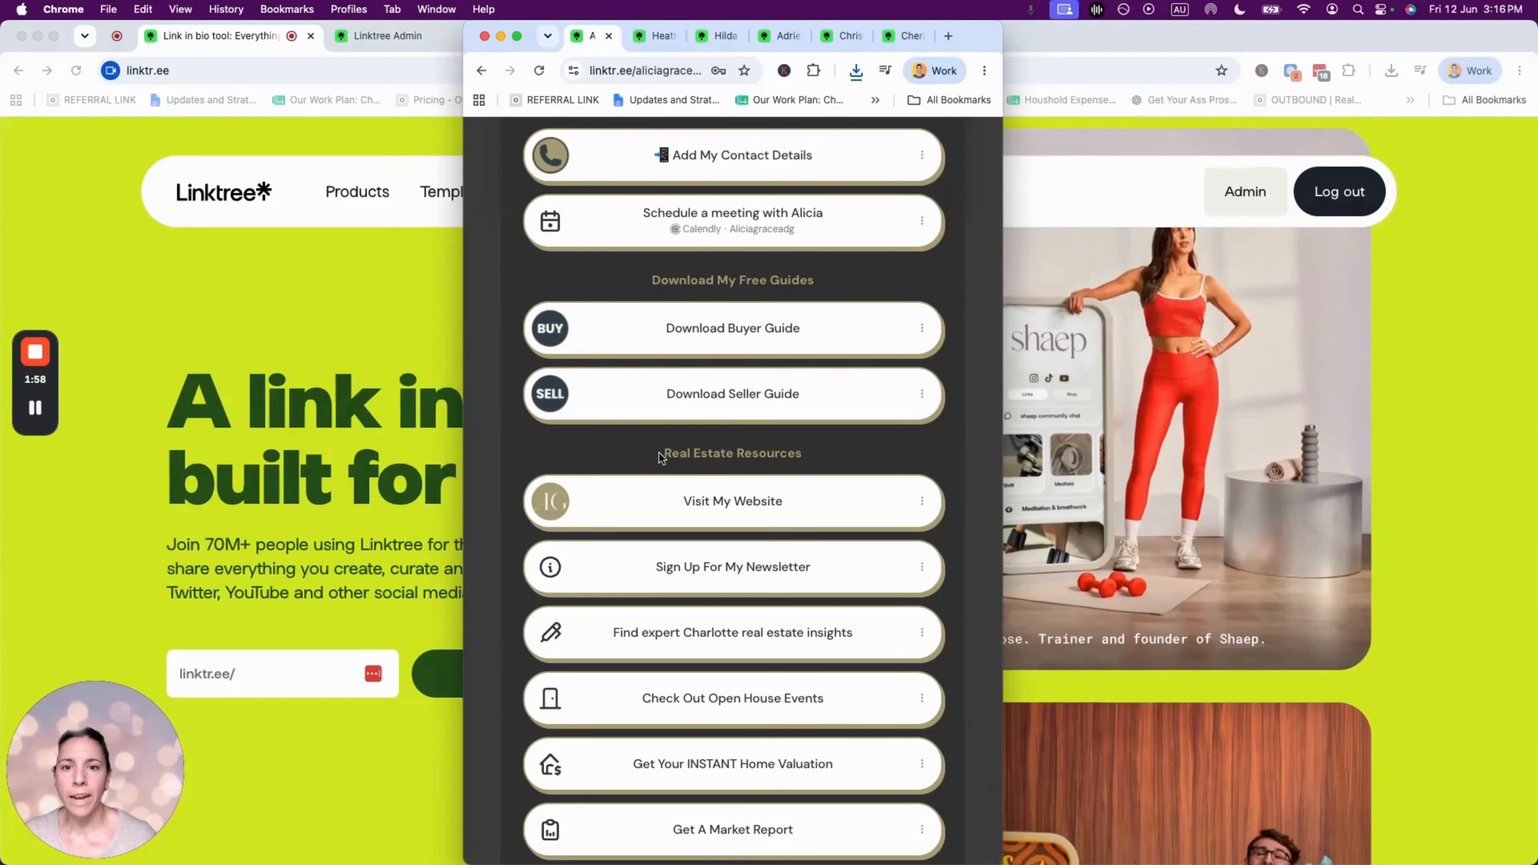
left_click_drag(658, 453, 861, 457)
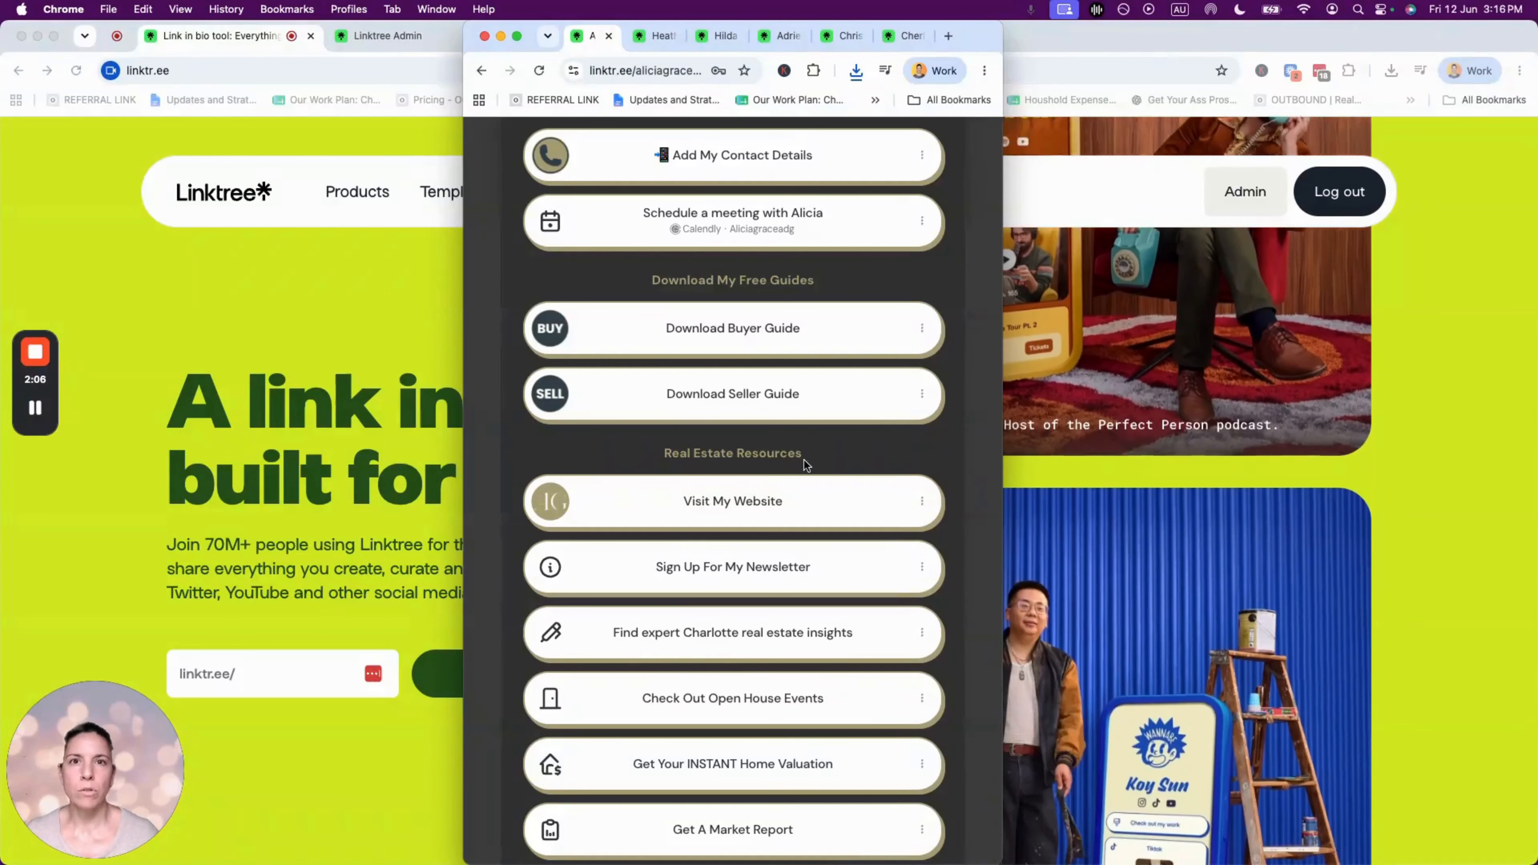
scroll(804, 460, "down", 6)
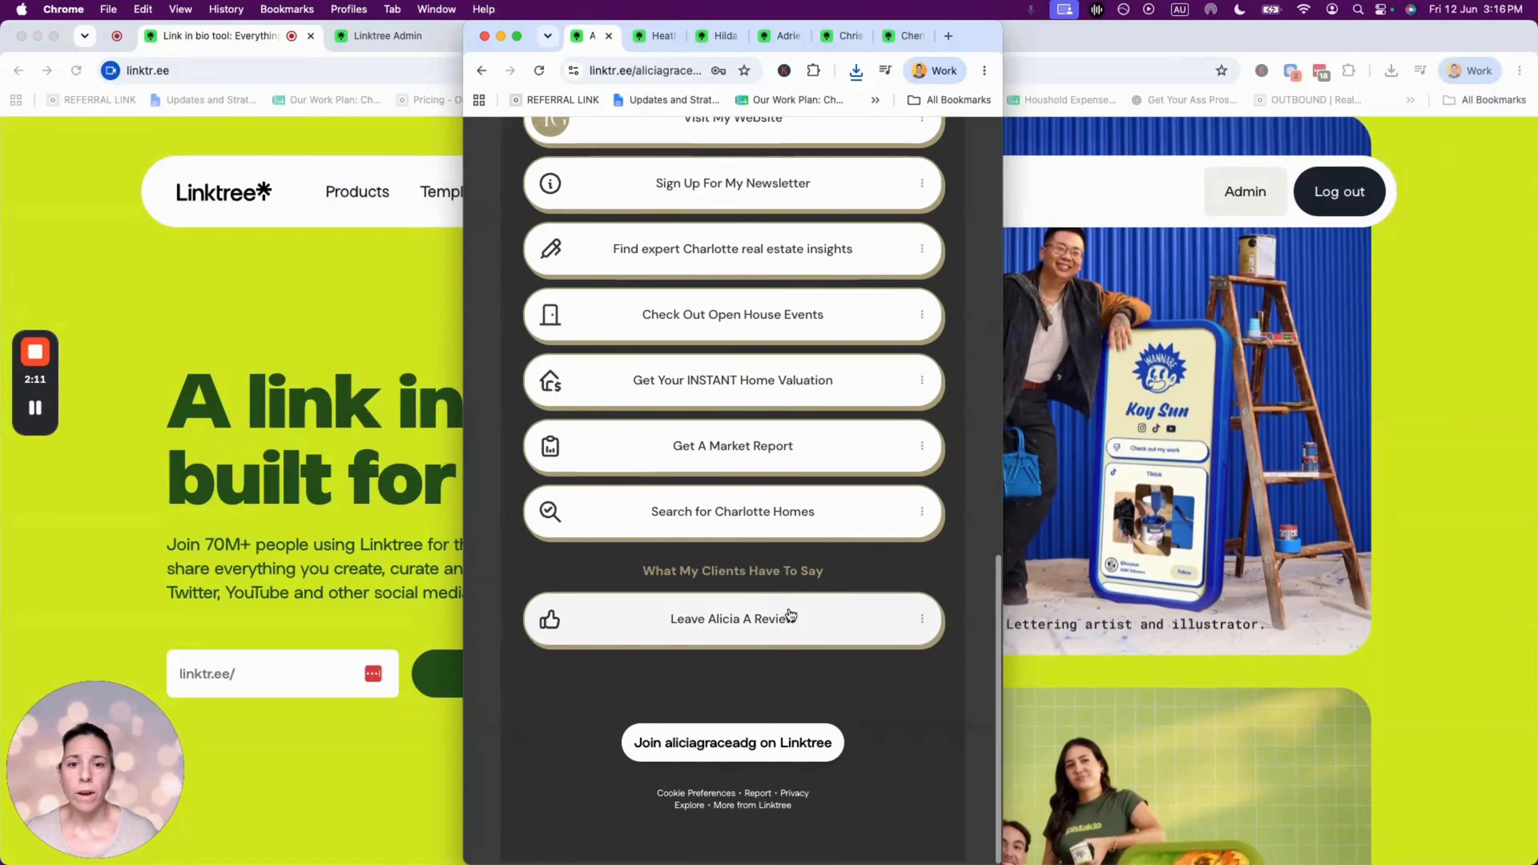
scroll(719, 625, "up", 10)
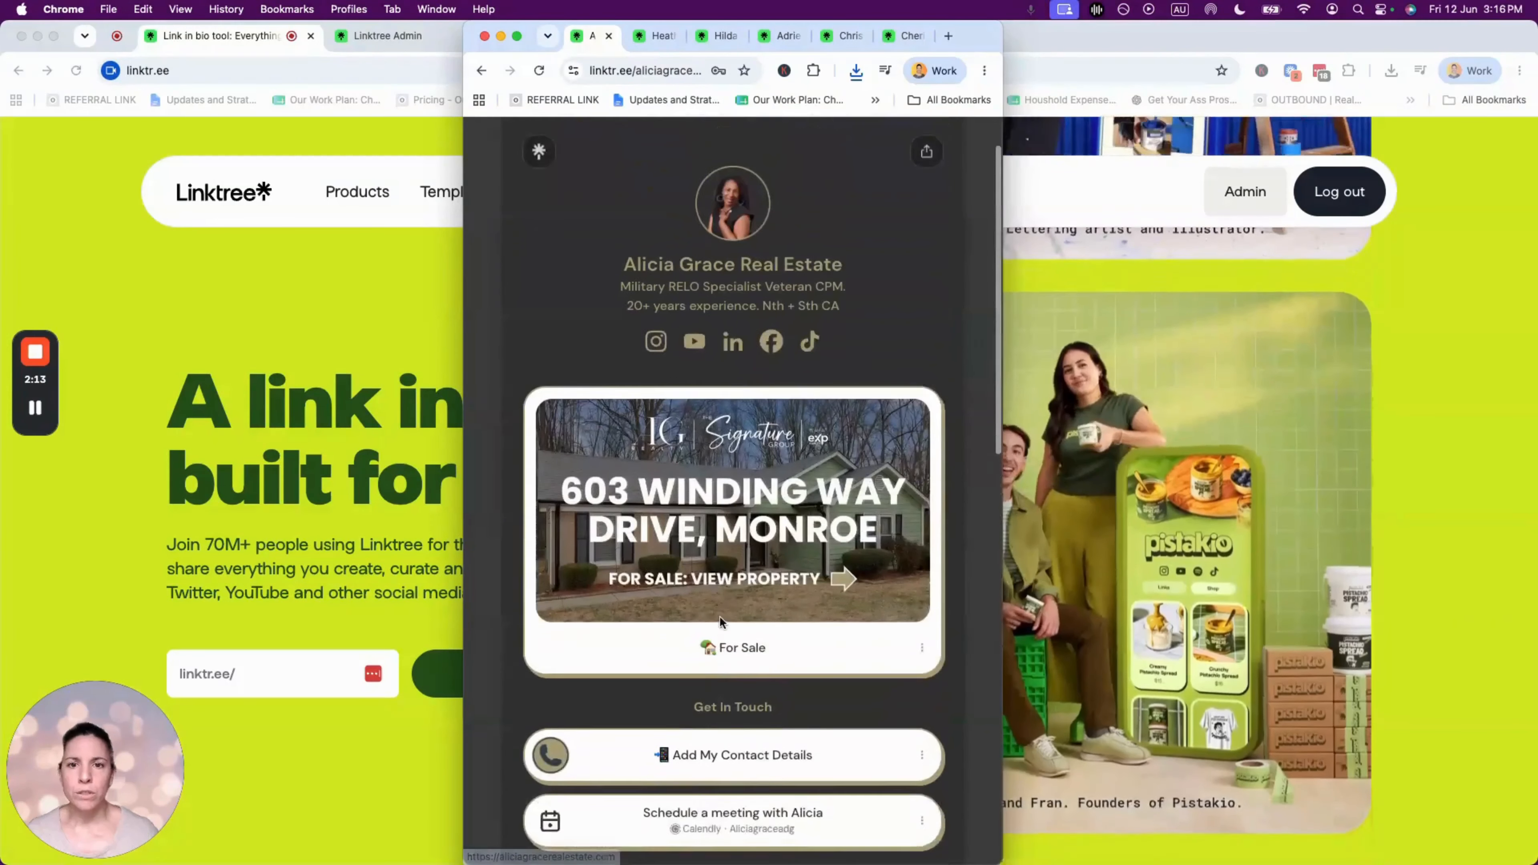
- Switch through the next two example realtor profiles
left_click(646, 37)
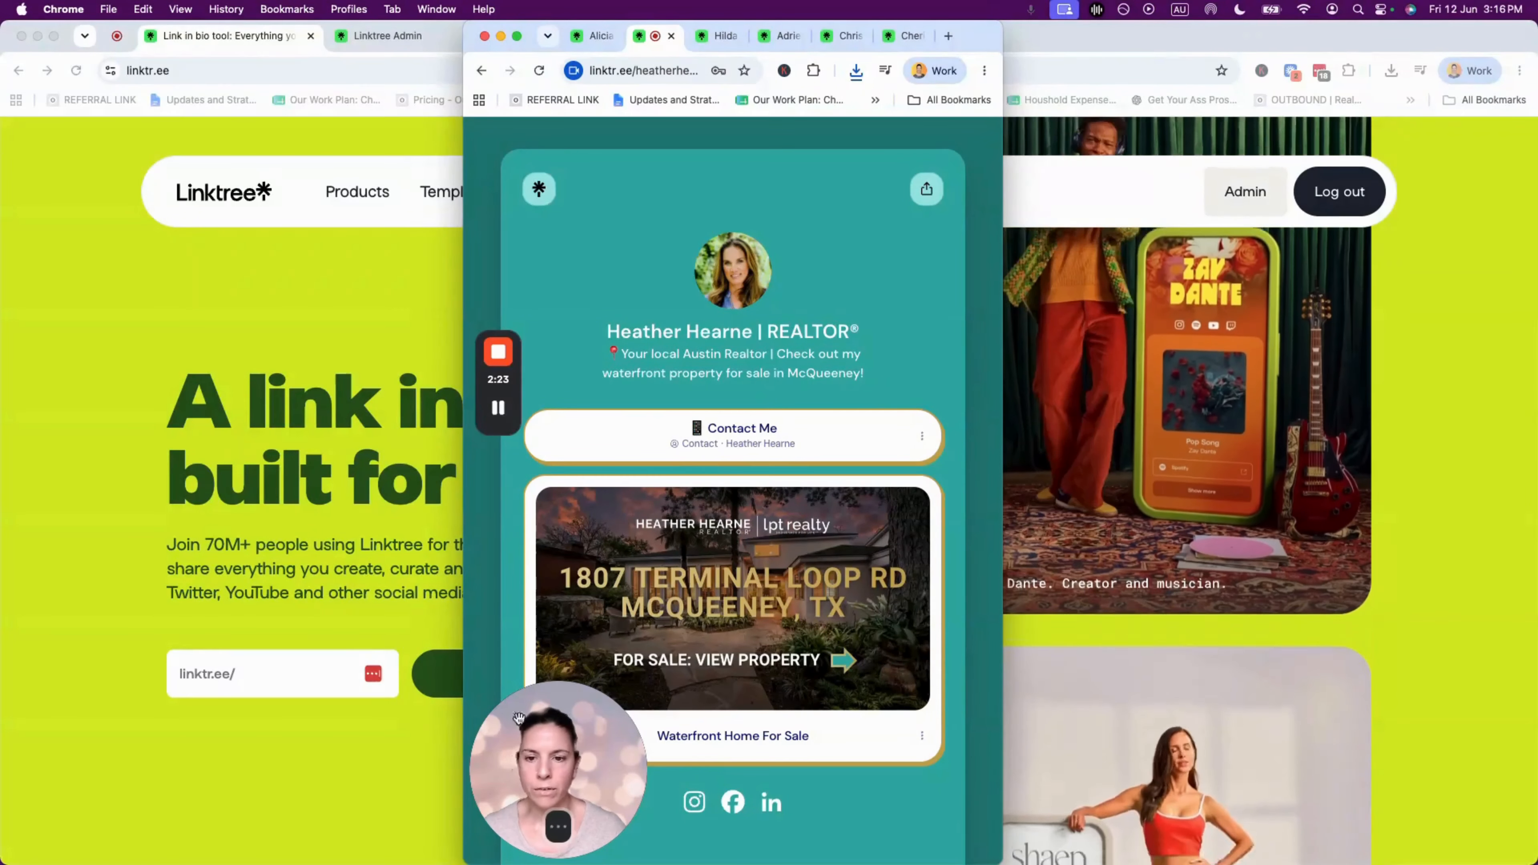
left_click(707, 38)
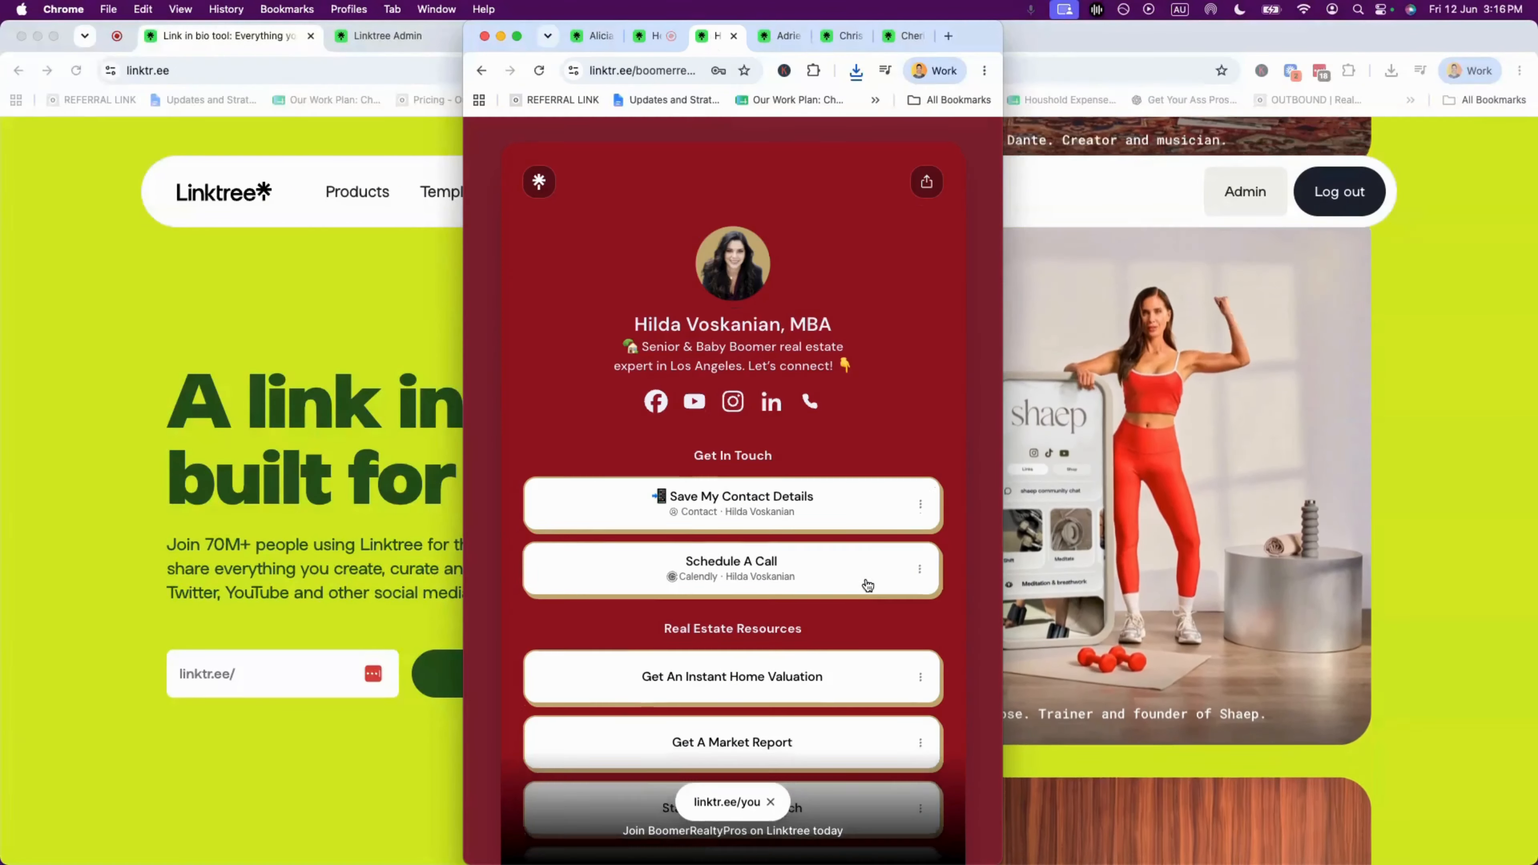
scroll(867, 584, "down", 10)
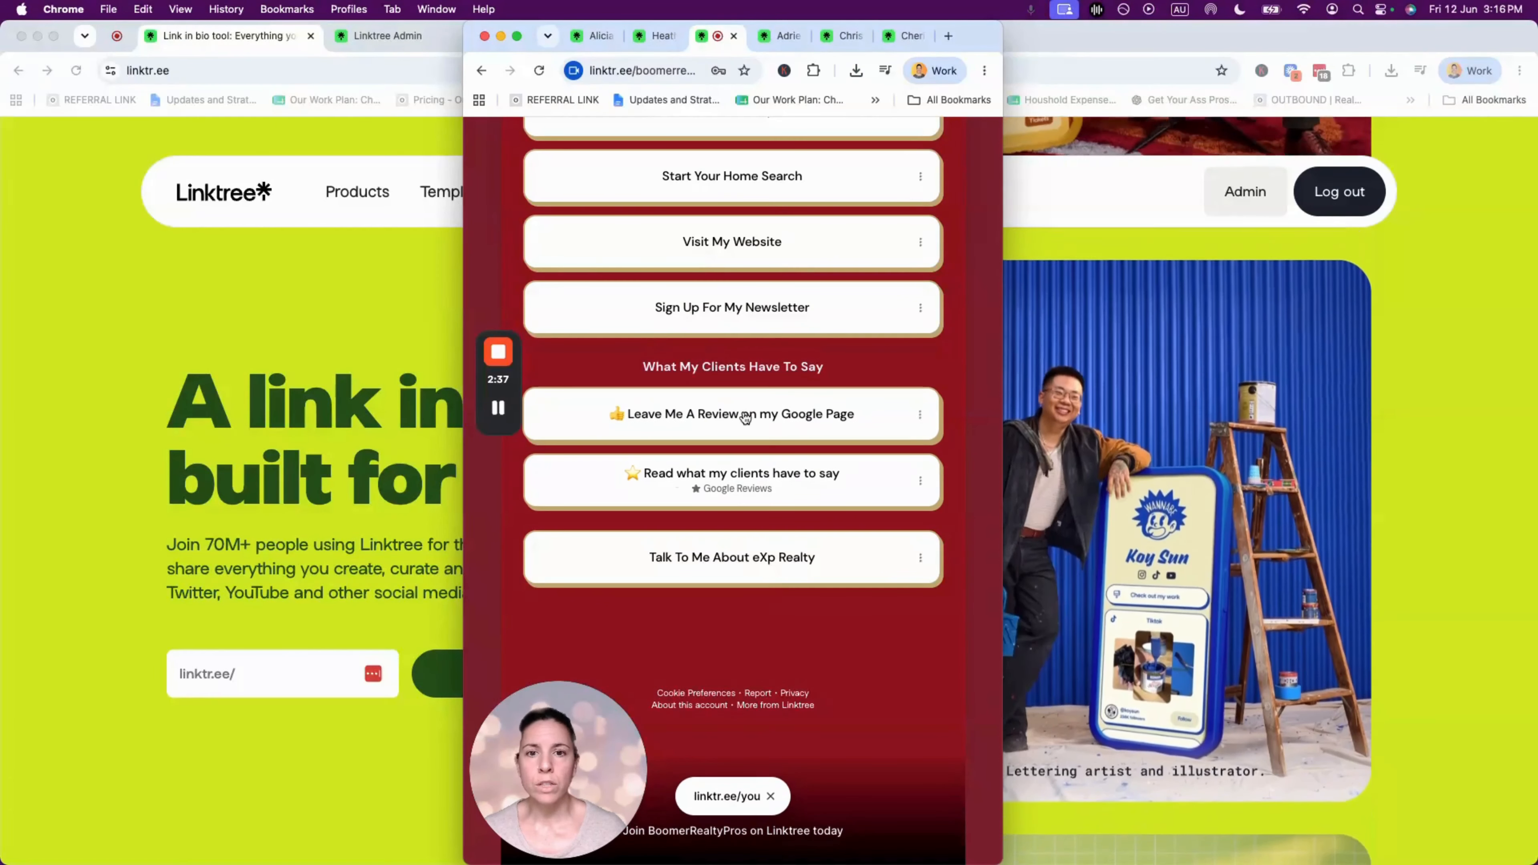
- Preview and close this realtor's Google client reviews, then switch to another example profile
left_click(757, 475)
scroll(803, 480, "down", 10)
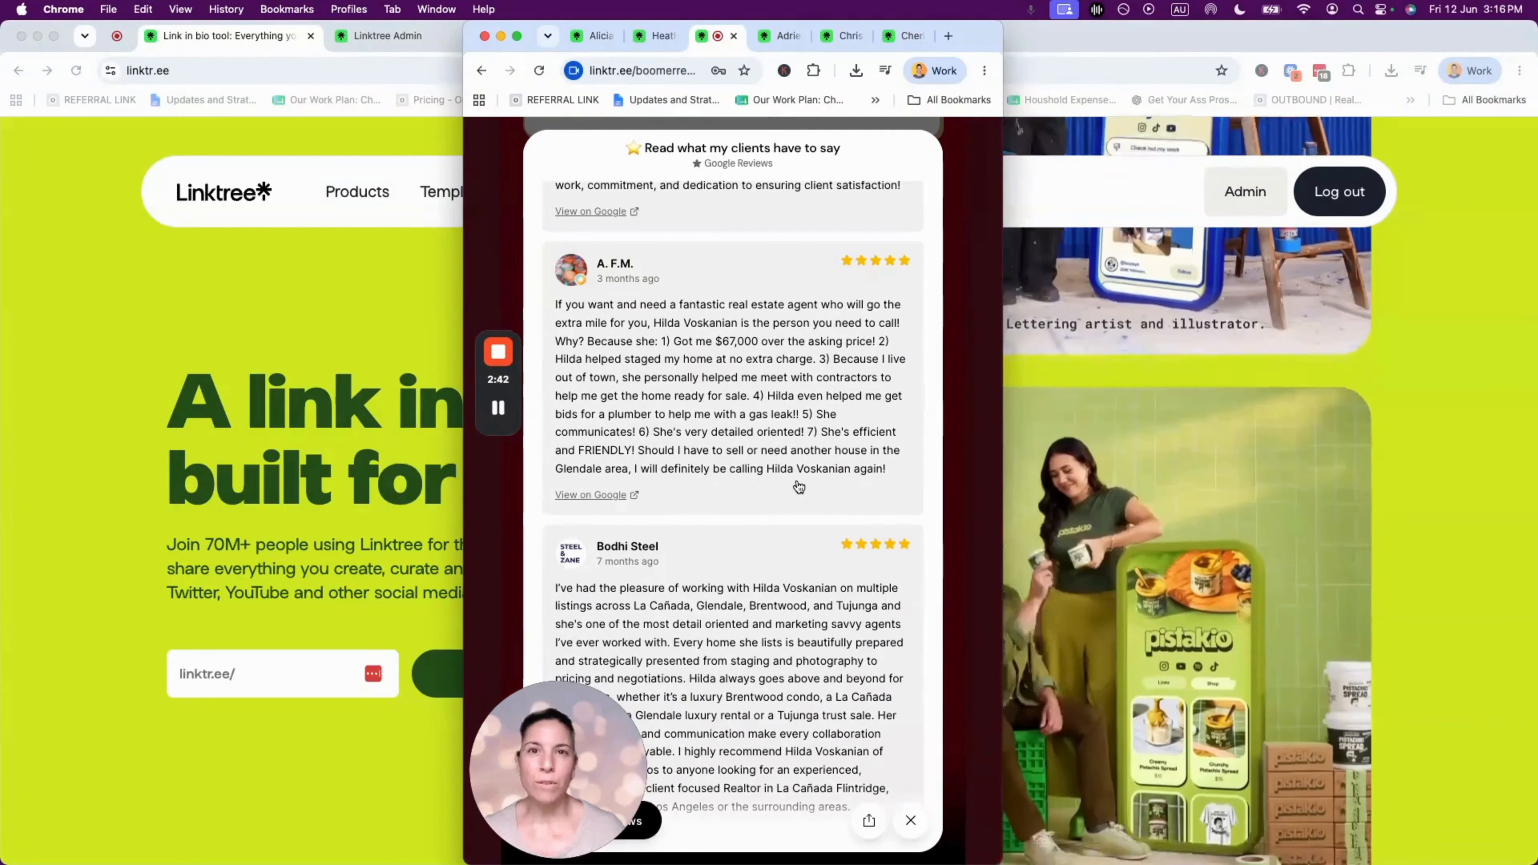
left_click(908, 822)
scroll(772, 609, "up", 10)
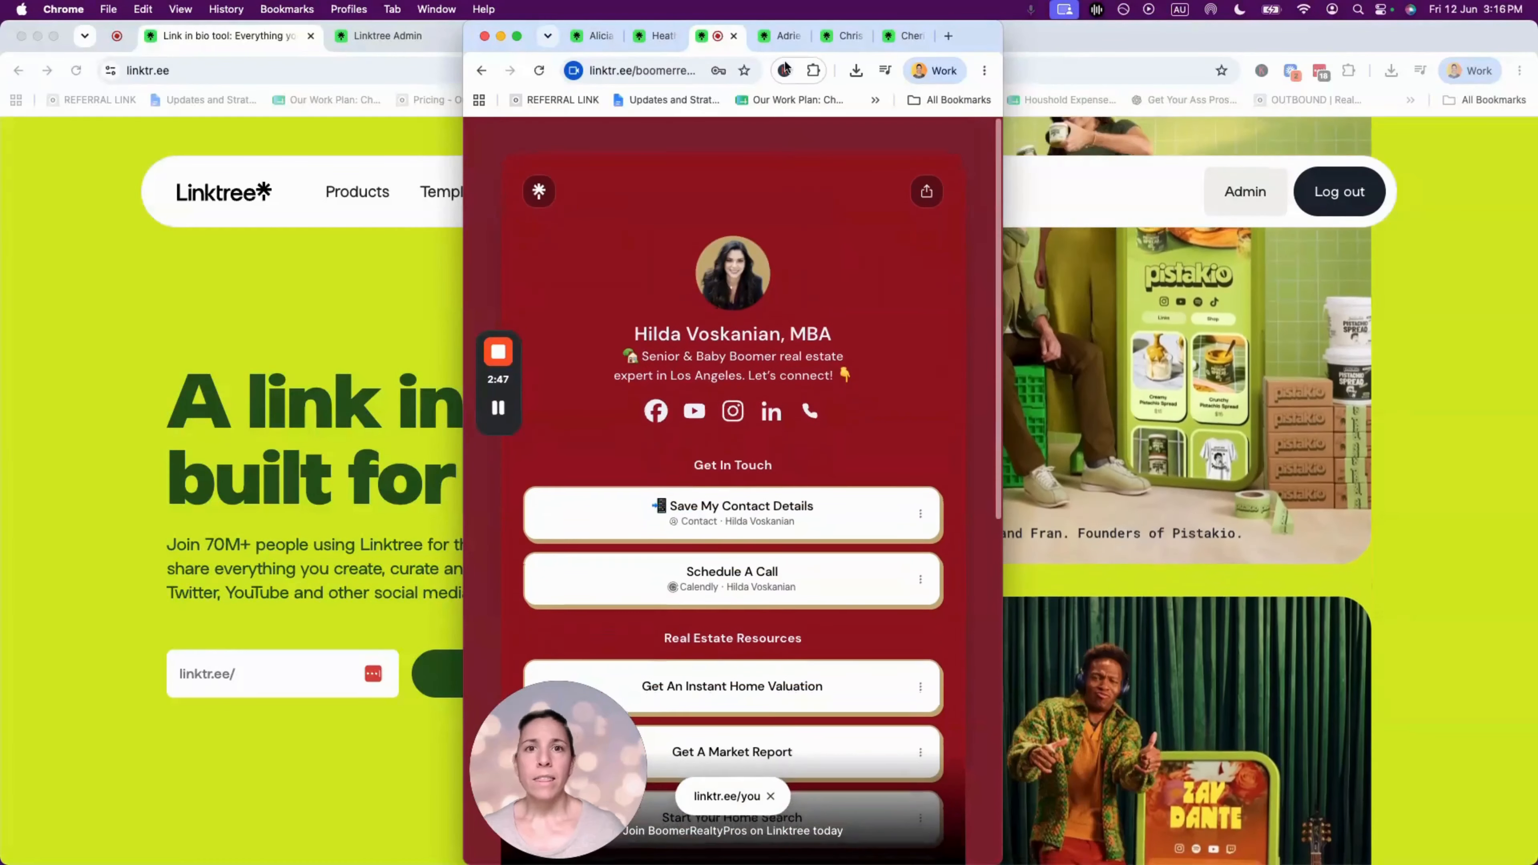
left_click(782, 36)
scroll(870, 374, "down", 12)
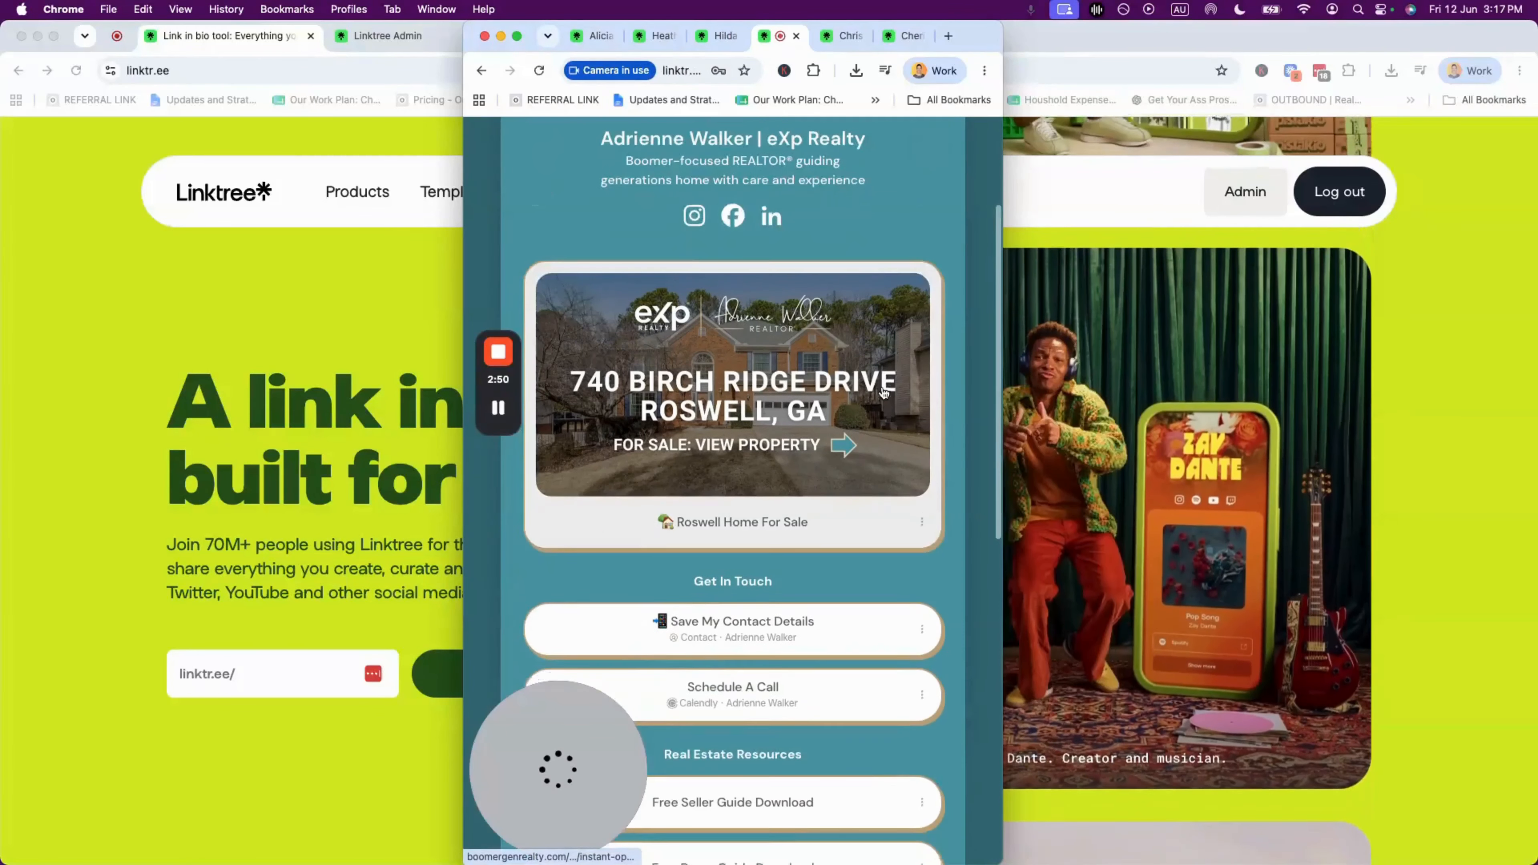
- Browse two more example realtor profiles, then minimize the example window to reveal linktr.ee
scroll(884, 386, "up", 12)
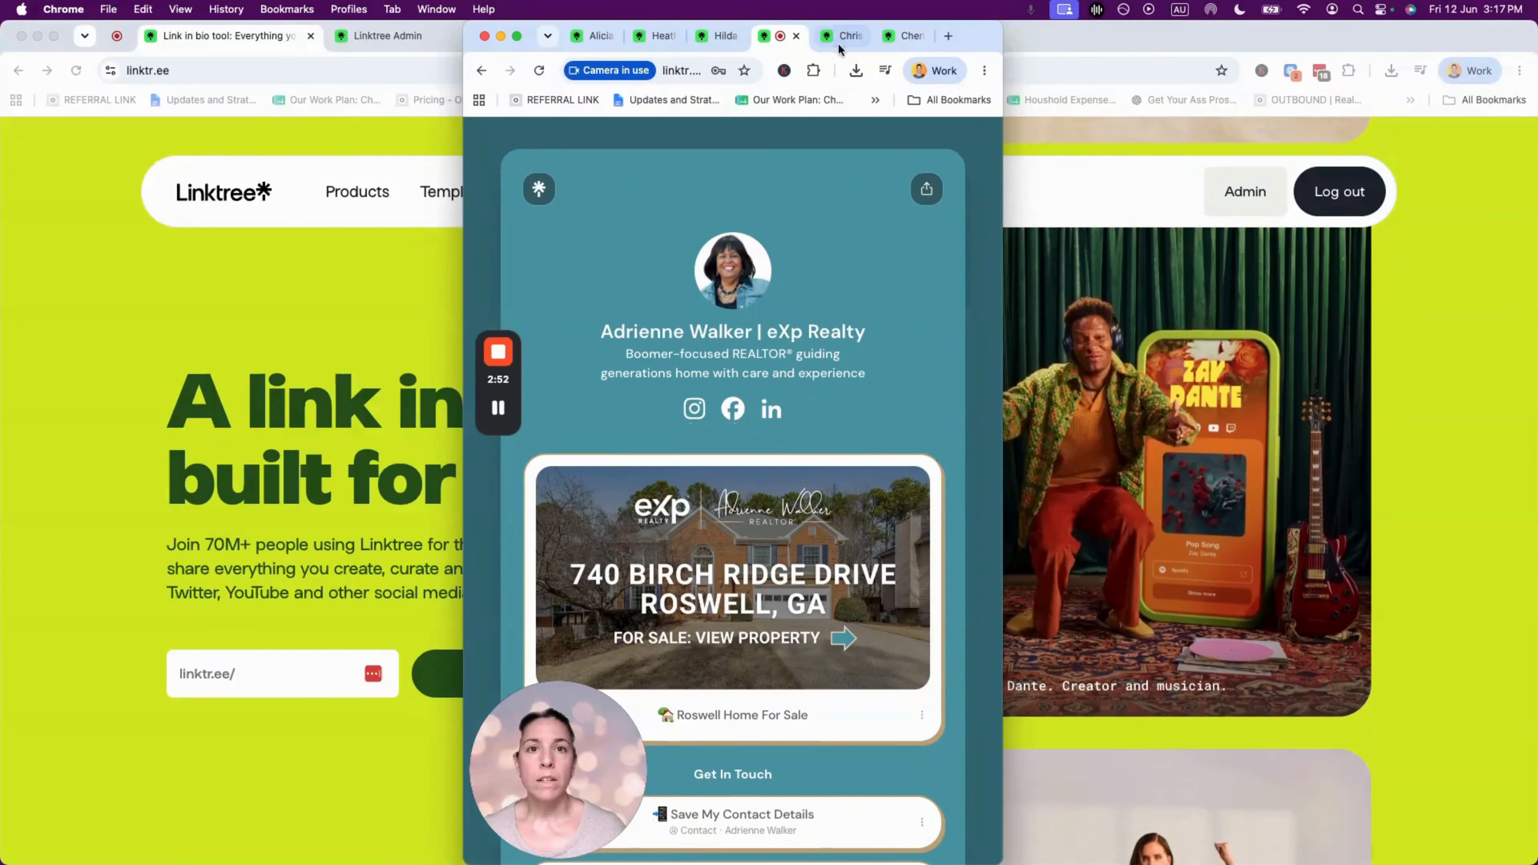
left_click(845, 35)
scroll(792, 410, "down", 2)
scroll(793, 412, "up", 2)
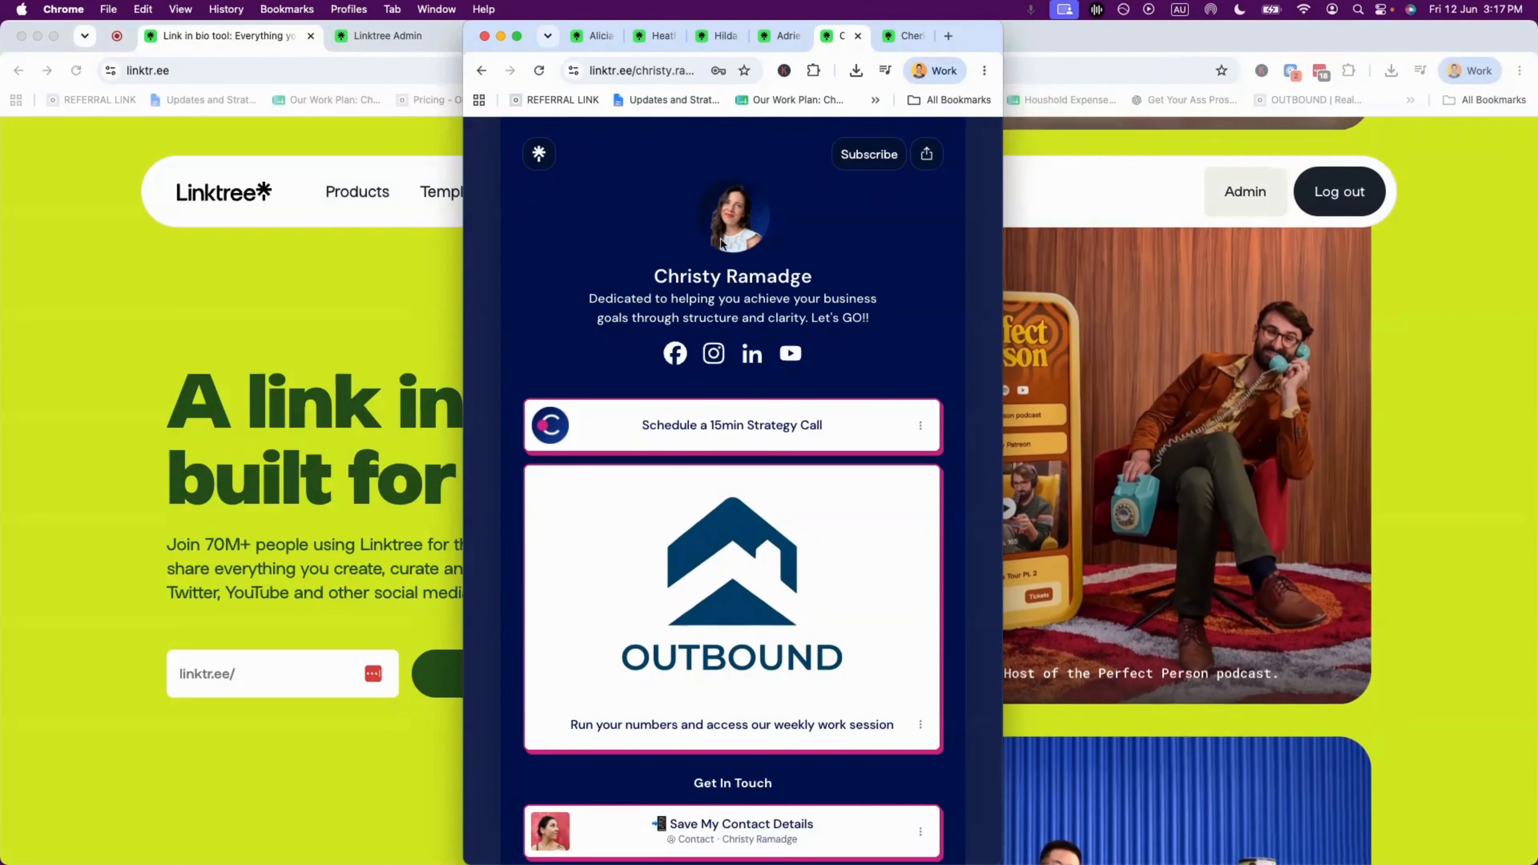
scroll(735, 242, "up", 2)
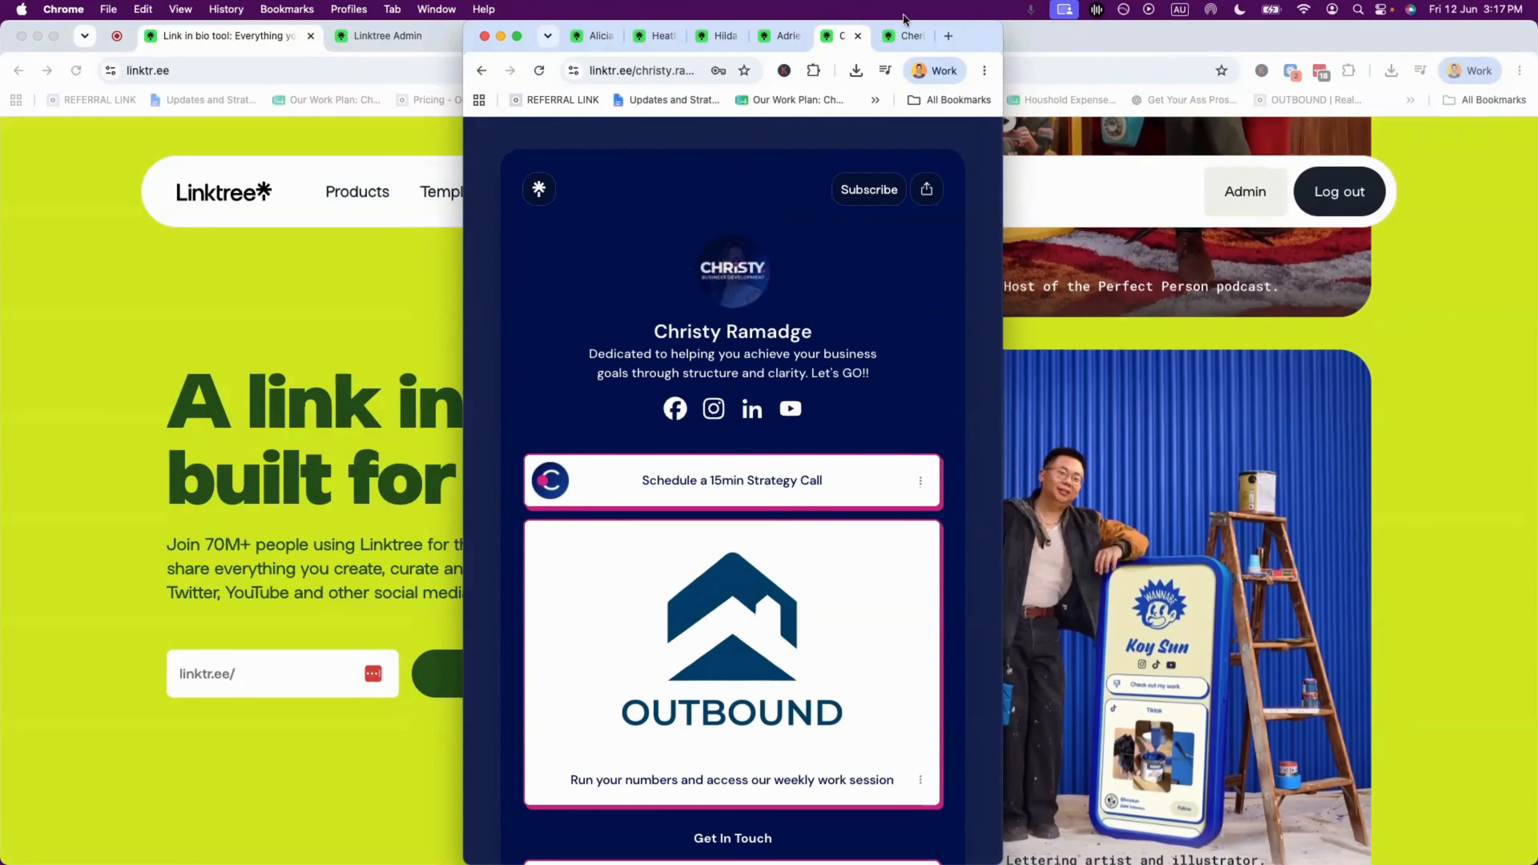
left_click(903, 35)
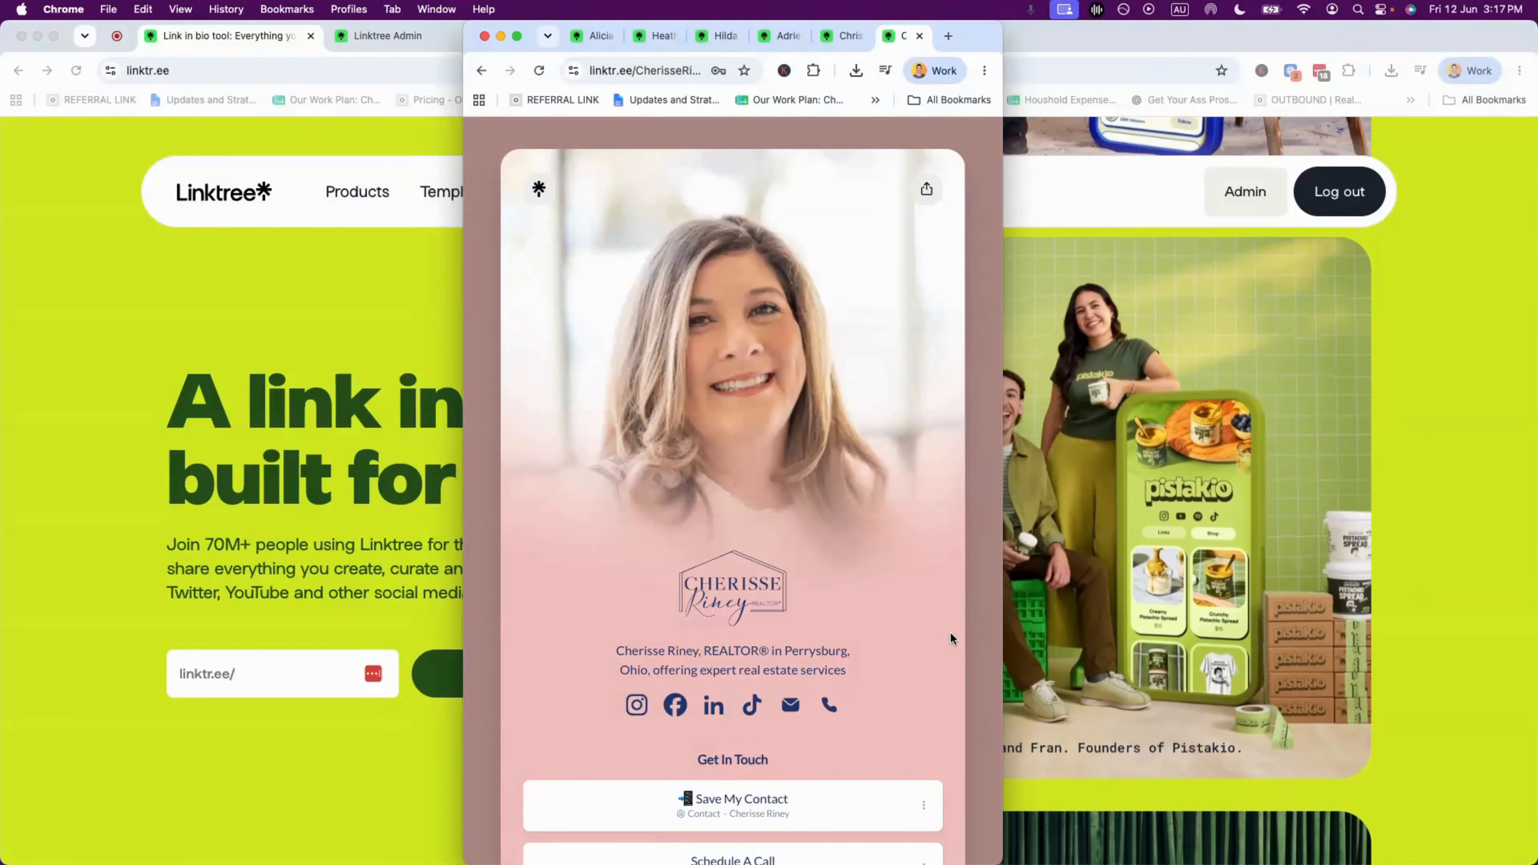
scroll(945, 628, "down", 1)
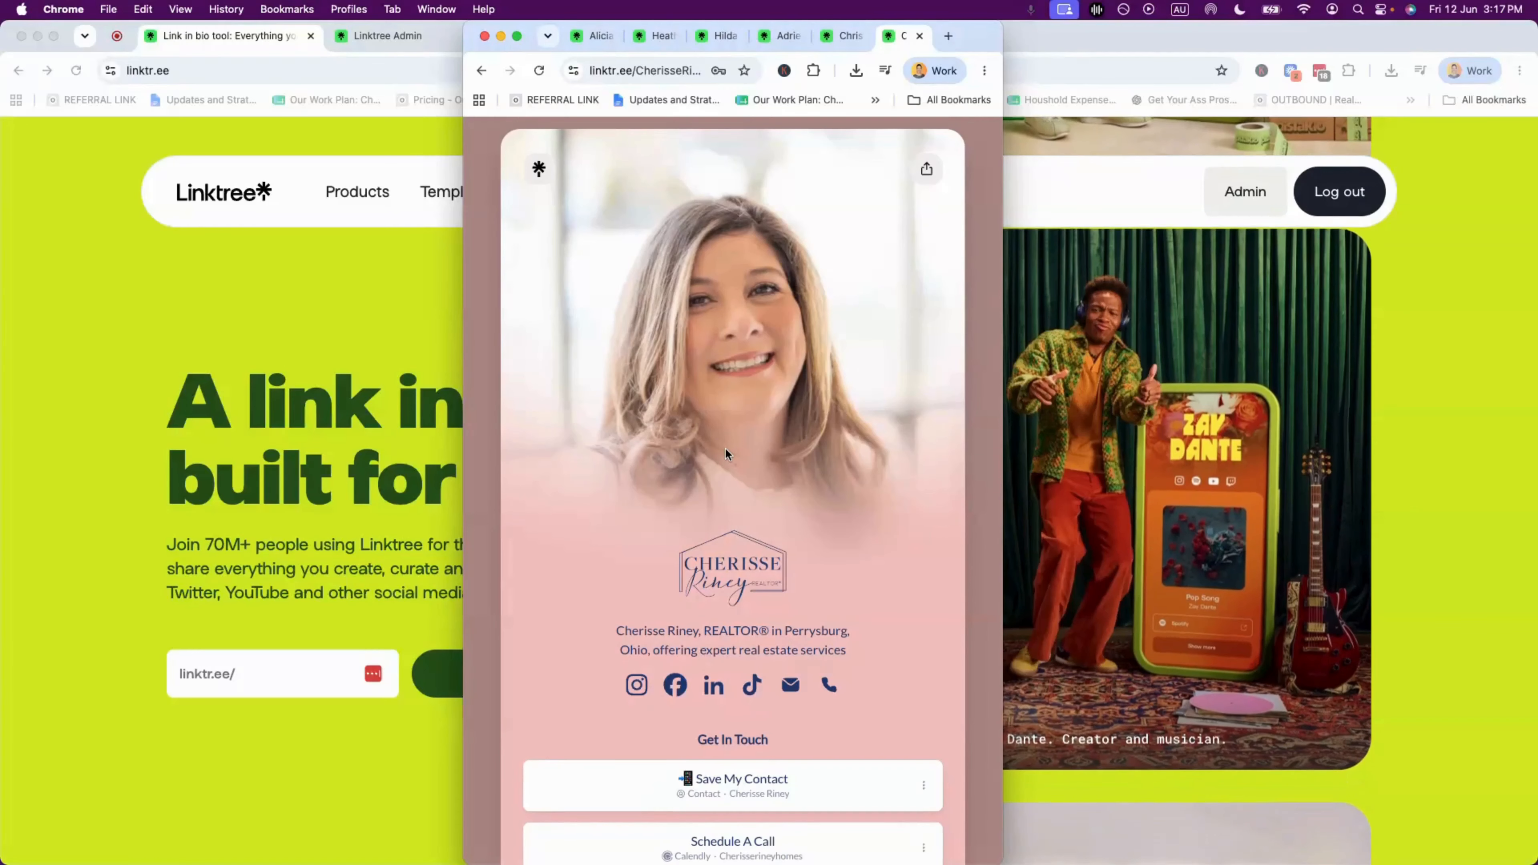
scroll(726, 449, "down", 5)
scroll(726, 447, "down", 10)
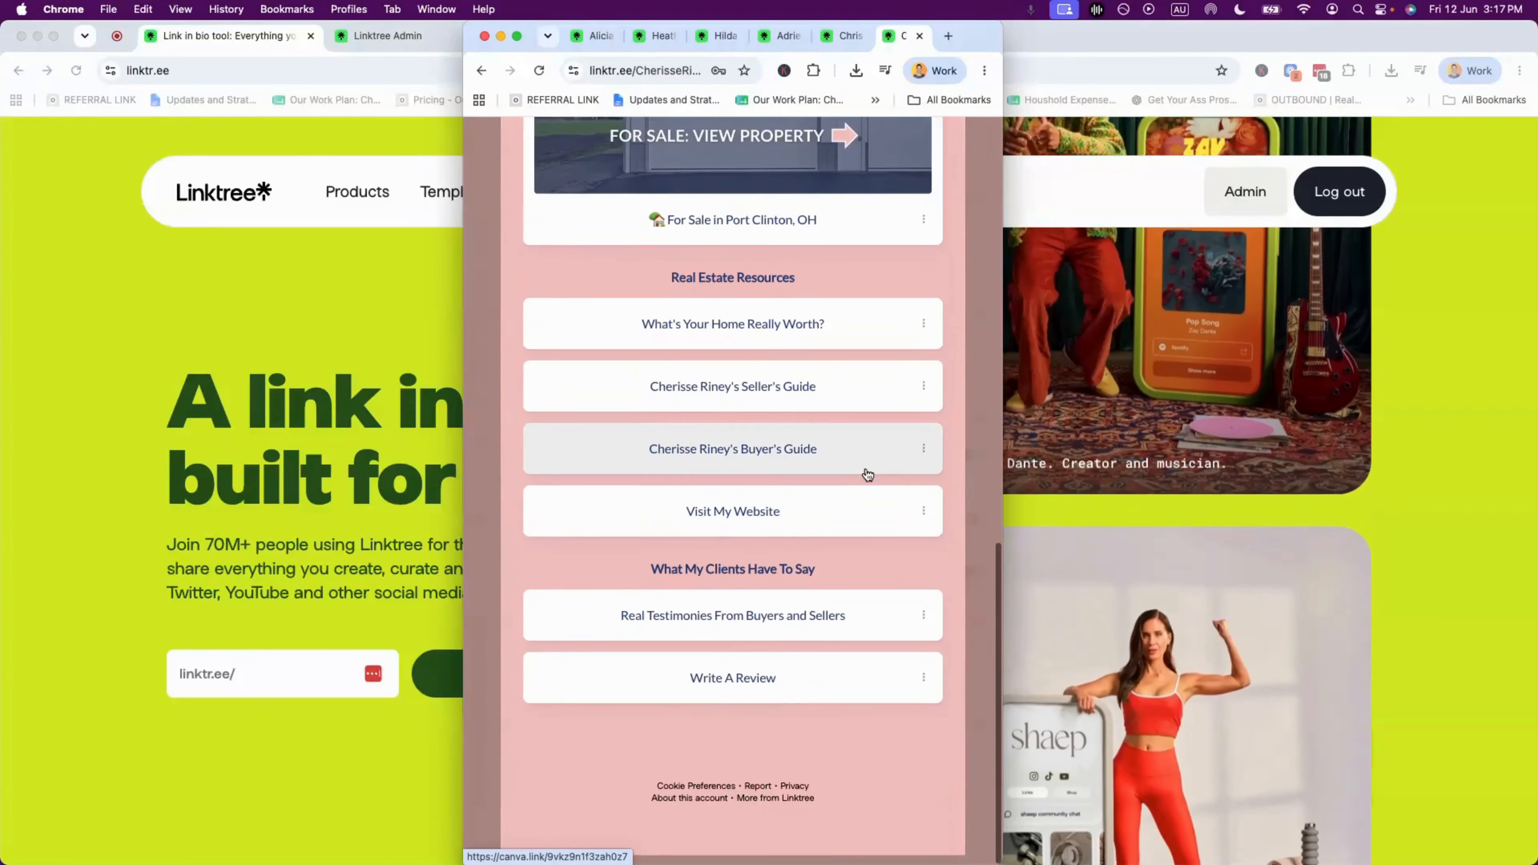
scroll(865, 474, "up", 14)
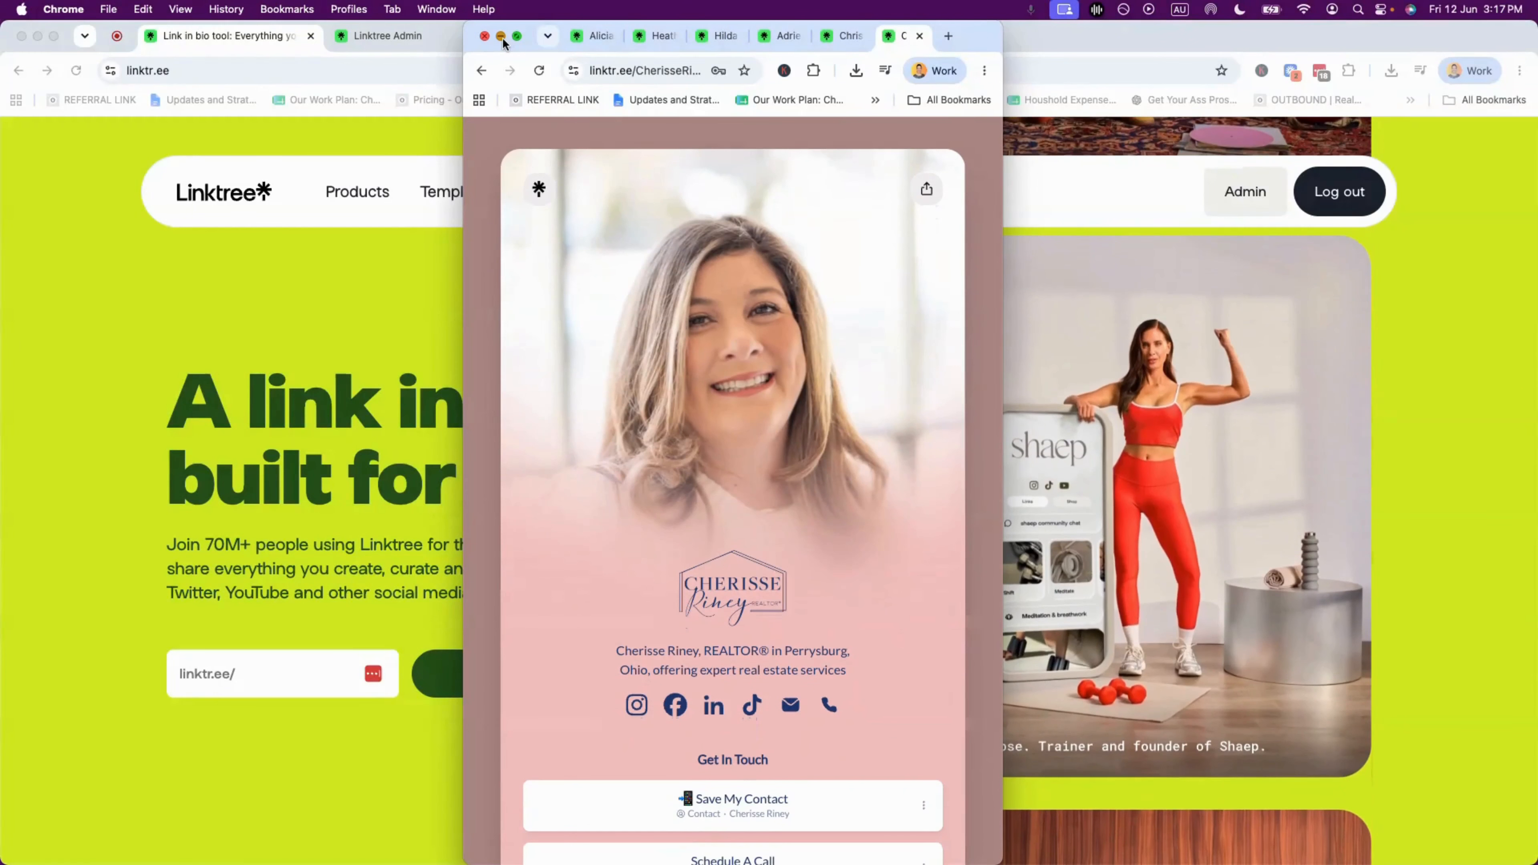
left_click(501, 36)
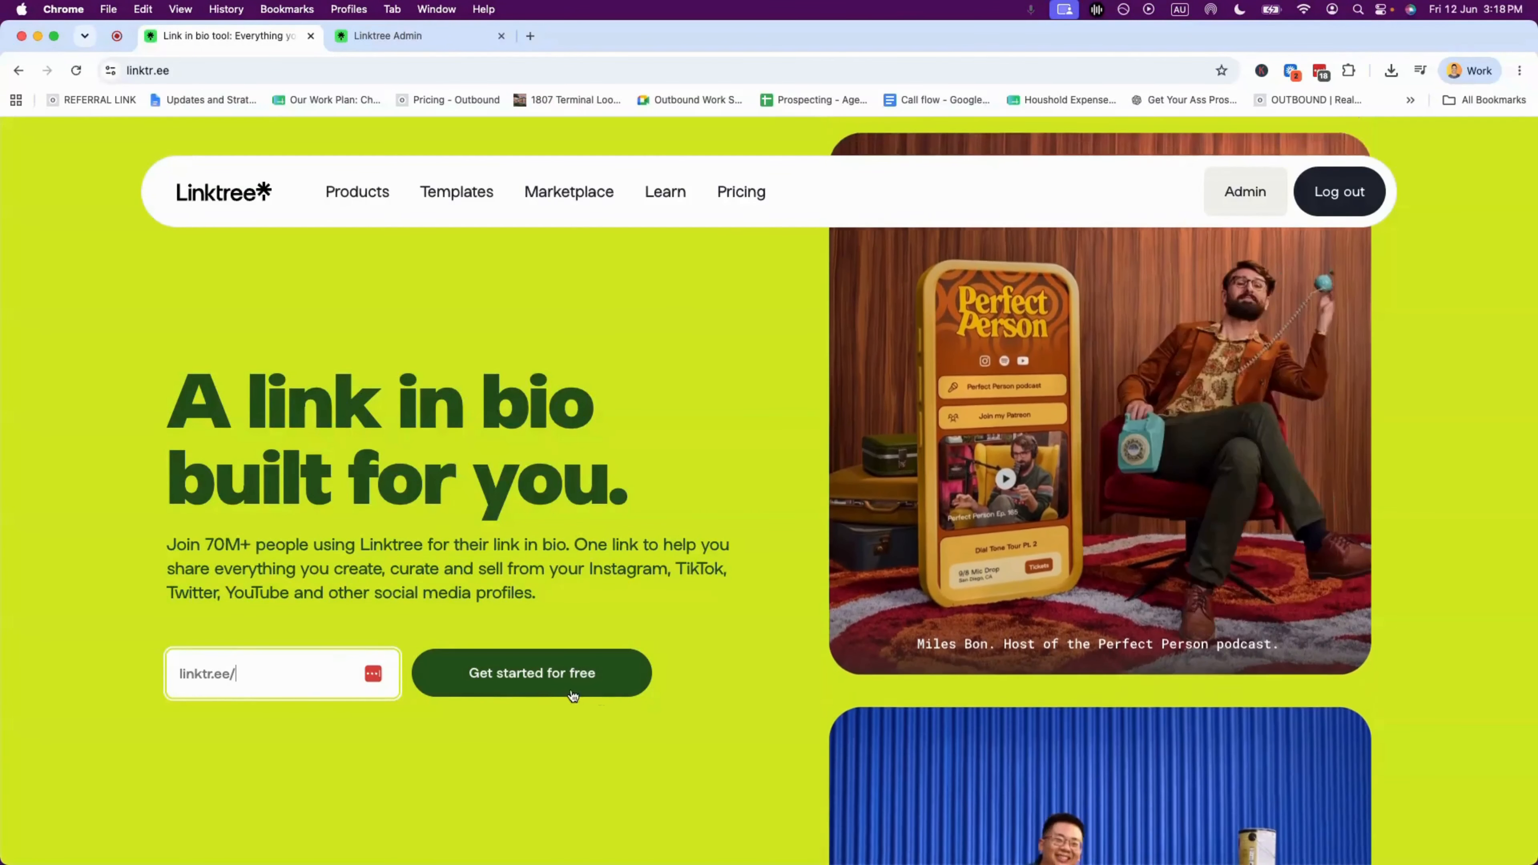
- Start a new Linktree with 'Get started for free'
left_click(545, 684)
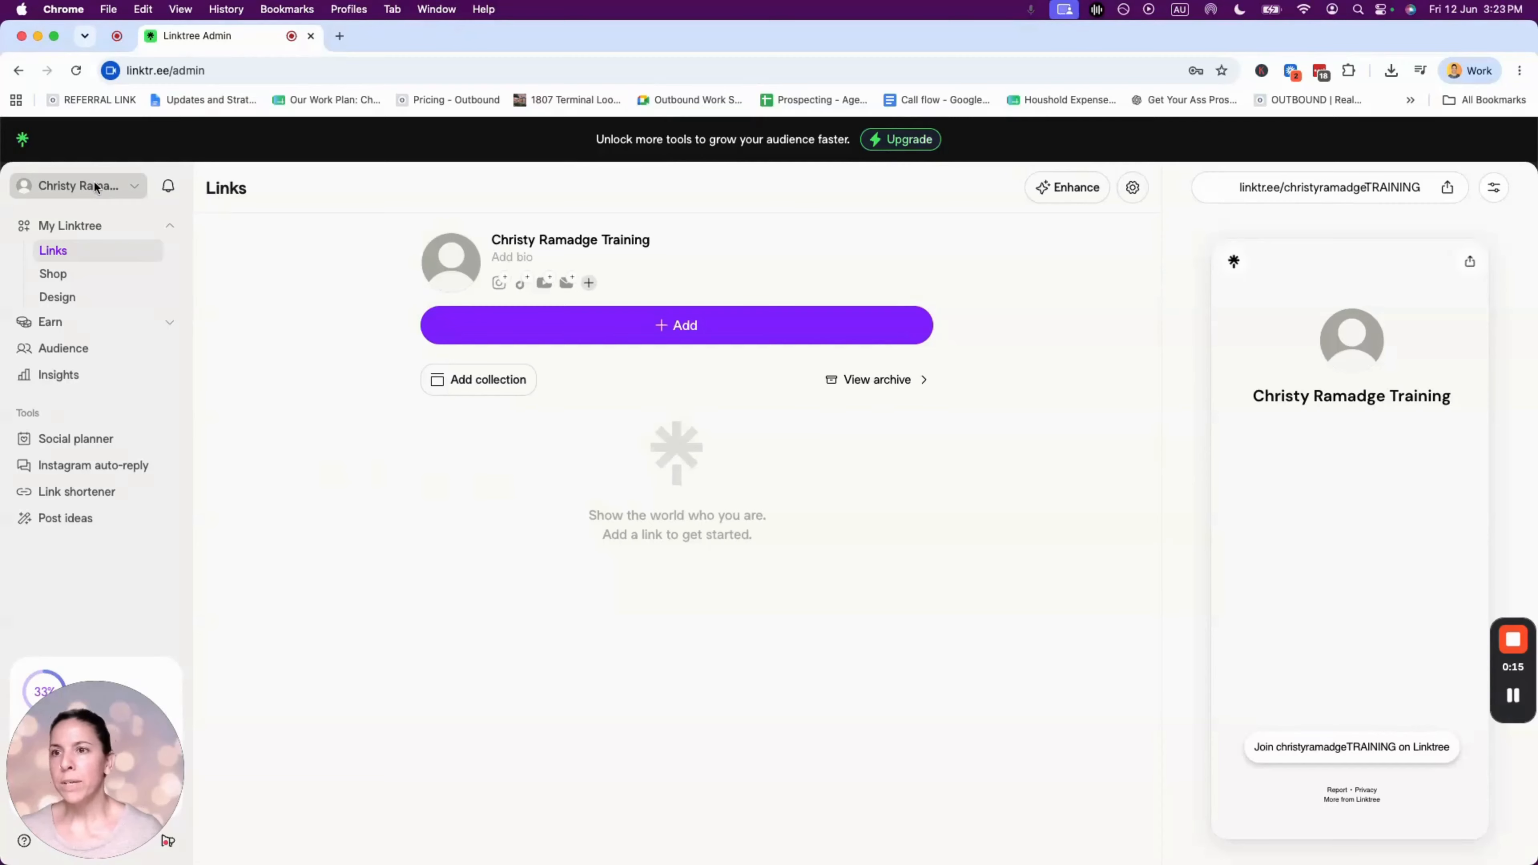
left_click(97, 185)
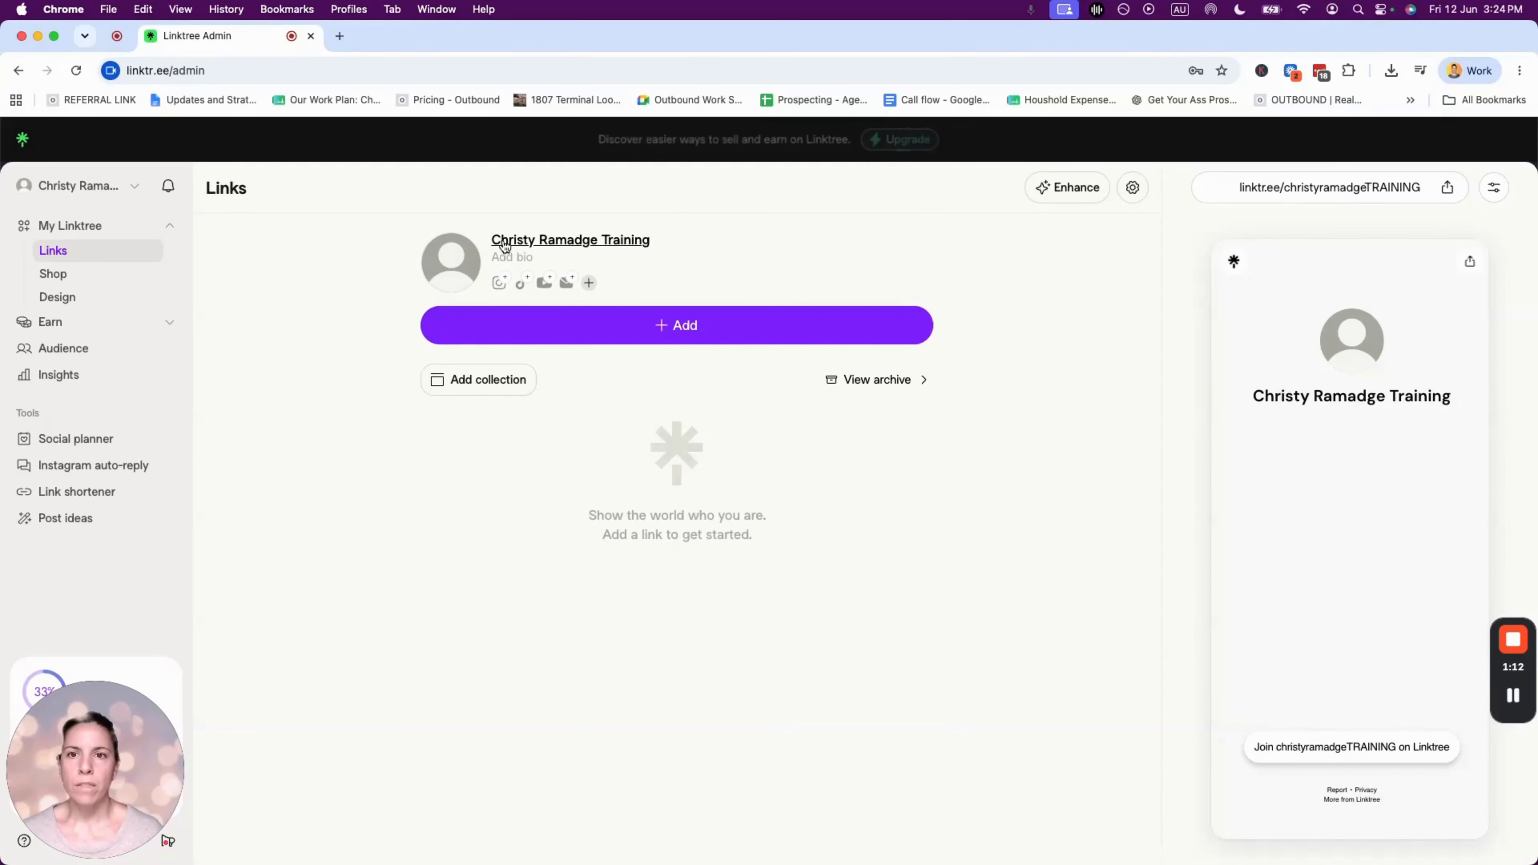
- Replace 'Training' in the profile title with '| OH Realtor' after the owner's name
left_click(568, 244)
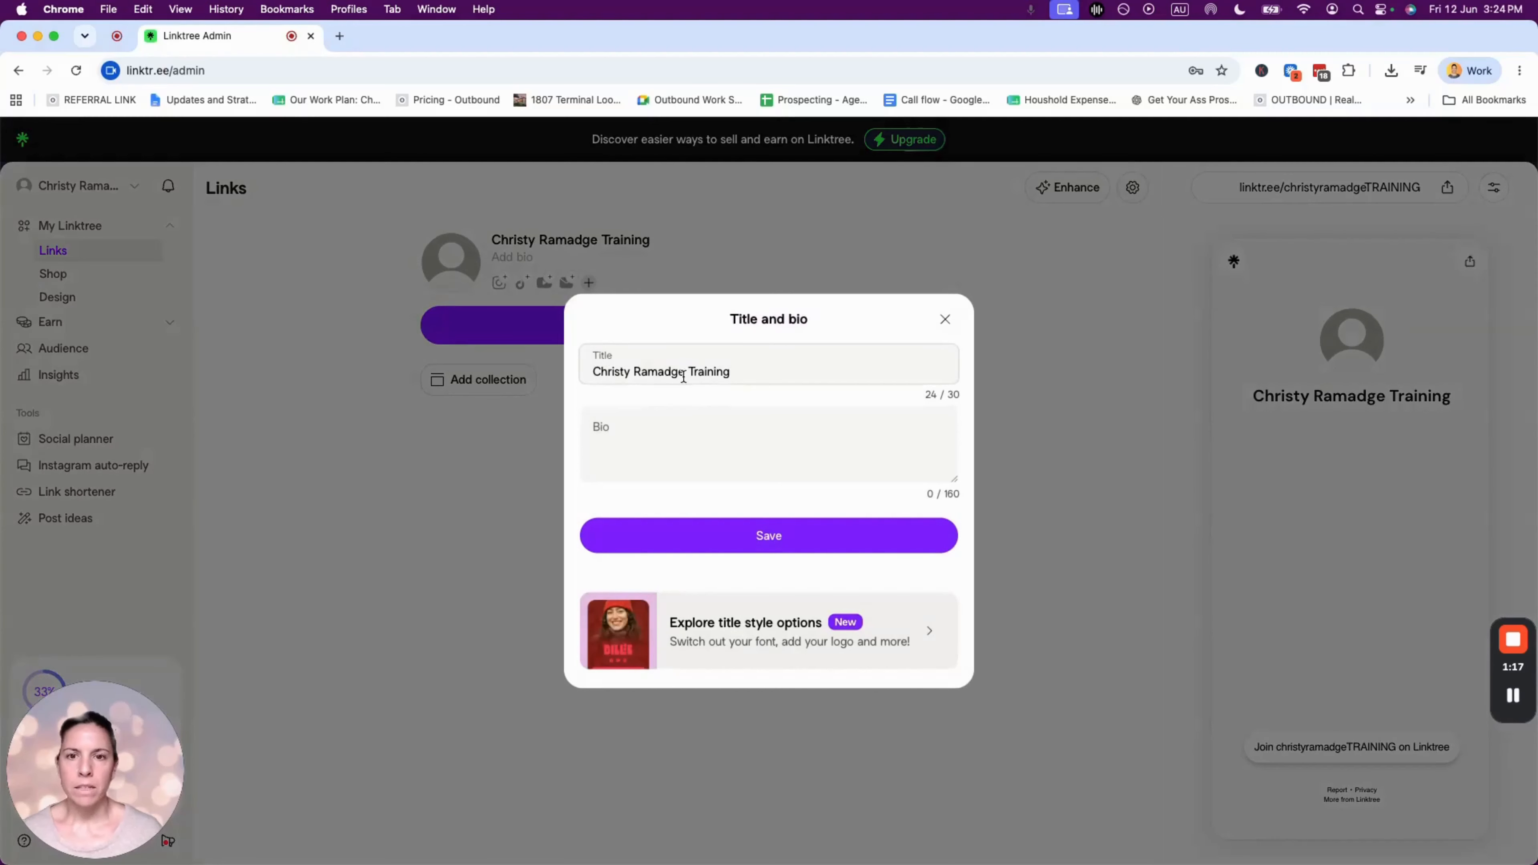
left_click(767, 368)
key("BackSpace")
key("BackSpace")
key("BackSpace")
key("BackSpace")
key("BackSpace")
key("BackSpace")
key("BackSpace")
key("BackSpace")
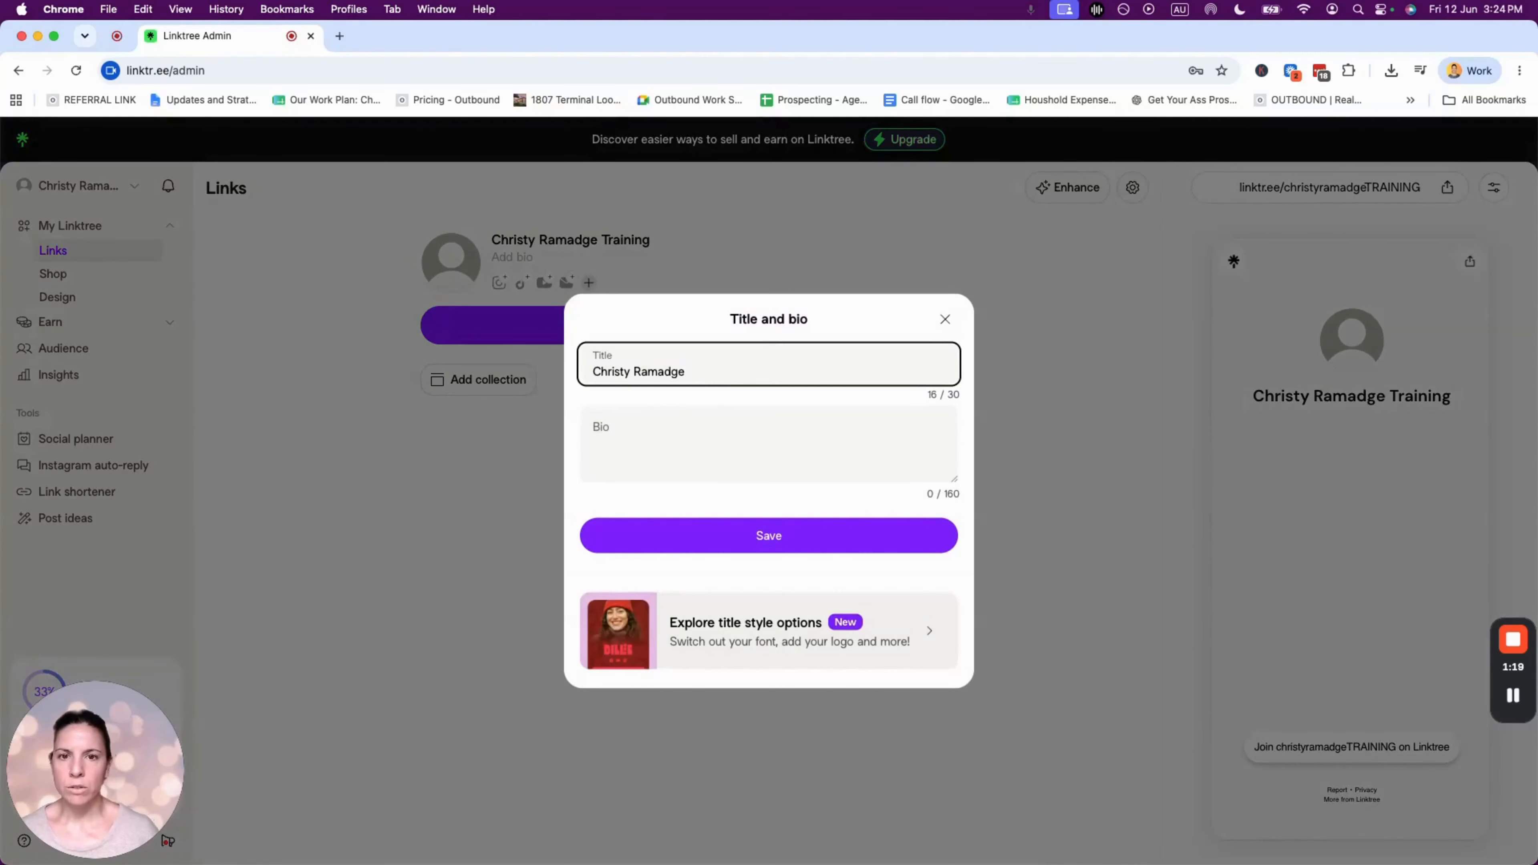
left_click(645, 420)
left_click(687, 369)
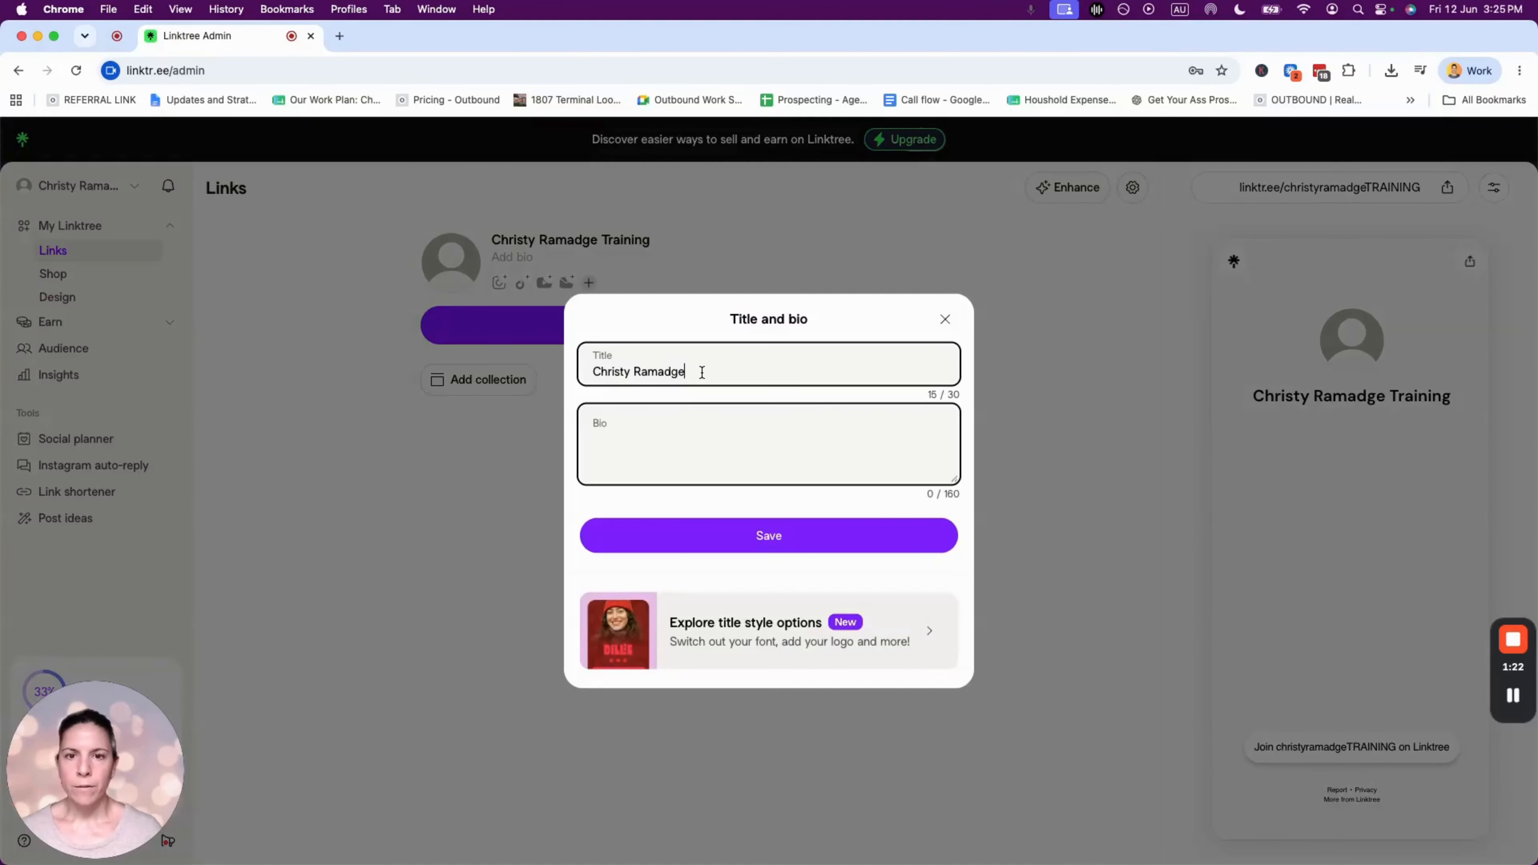
type("I")
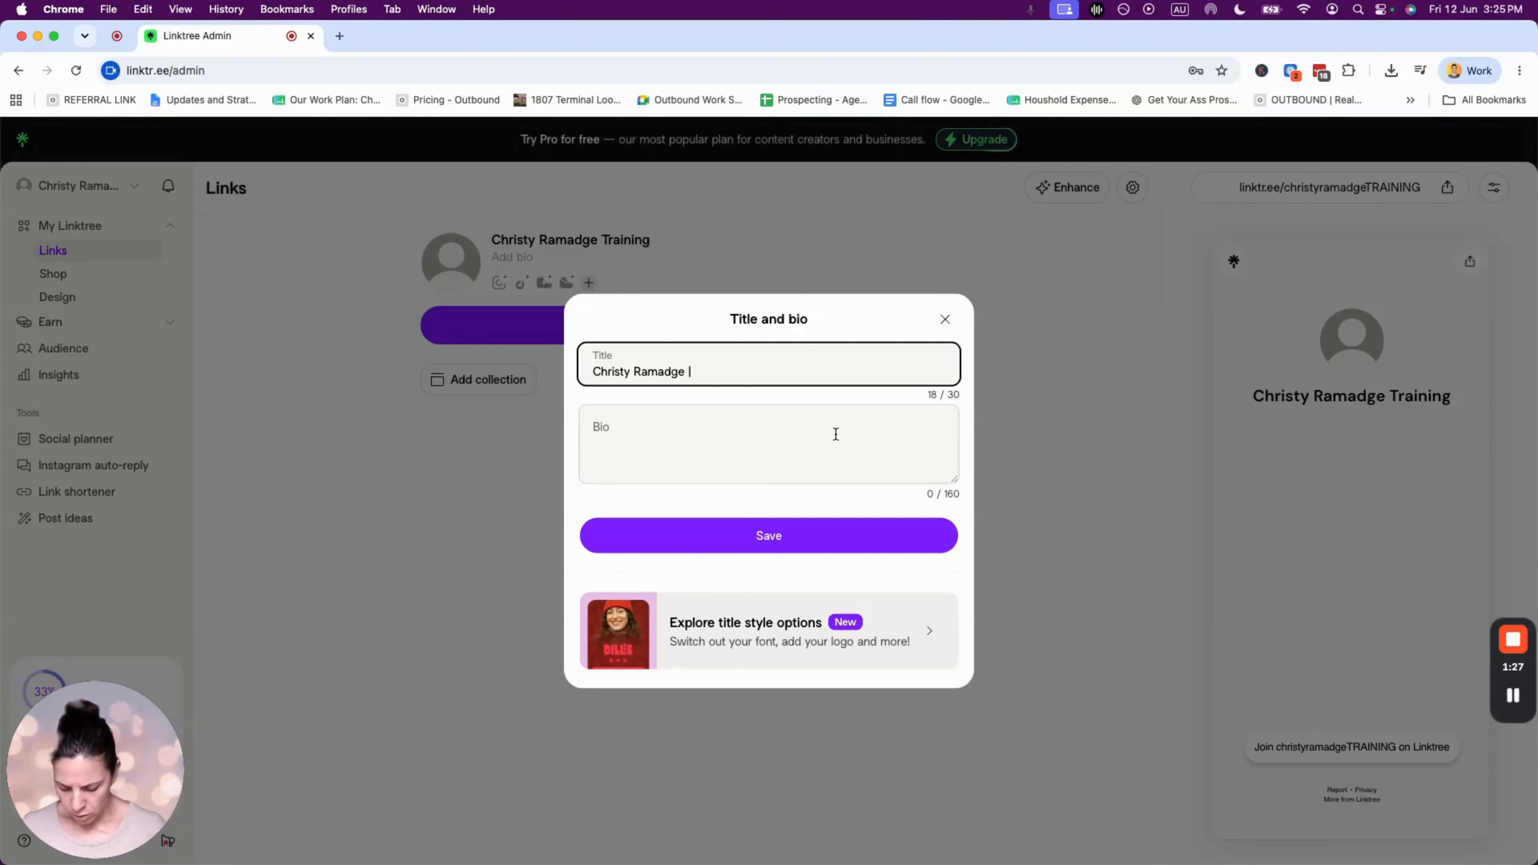
type(" Oaxaca Ralto")
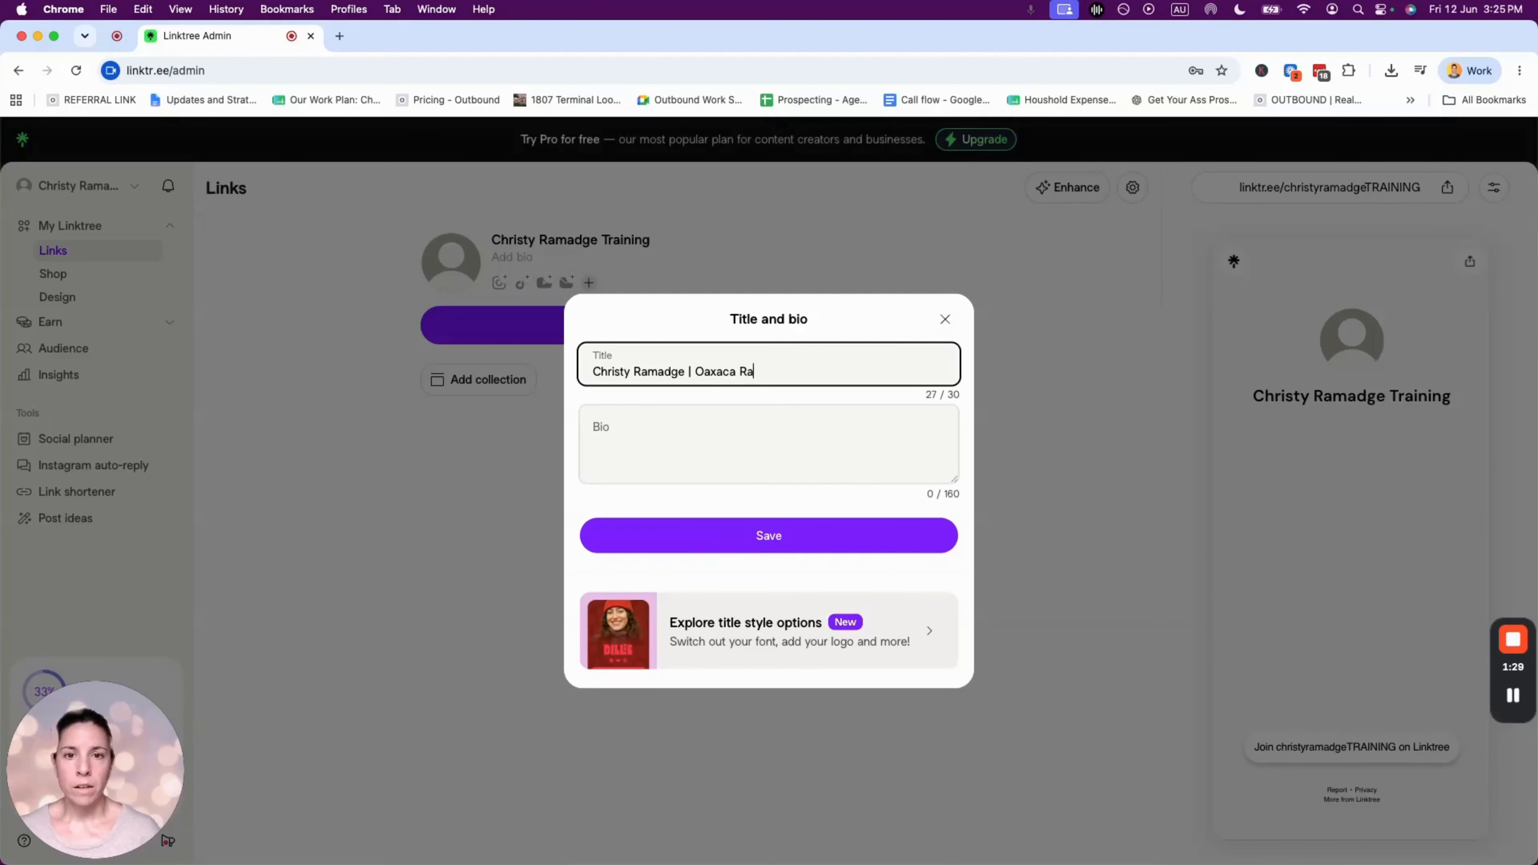
key("BackSpace")
key("BackSpace")
key("BackSpace")
key("BackSpace")
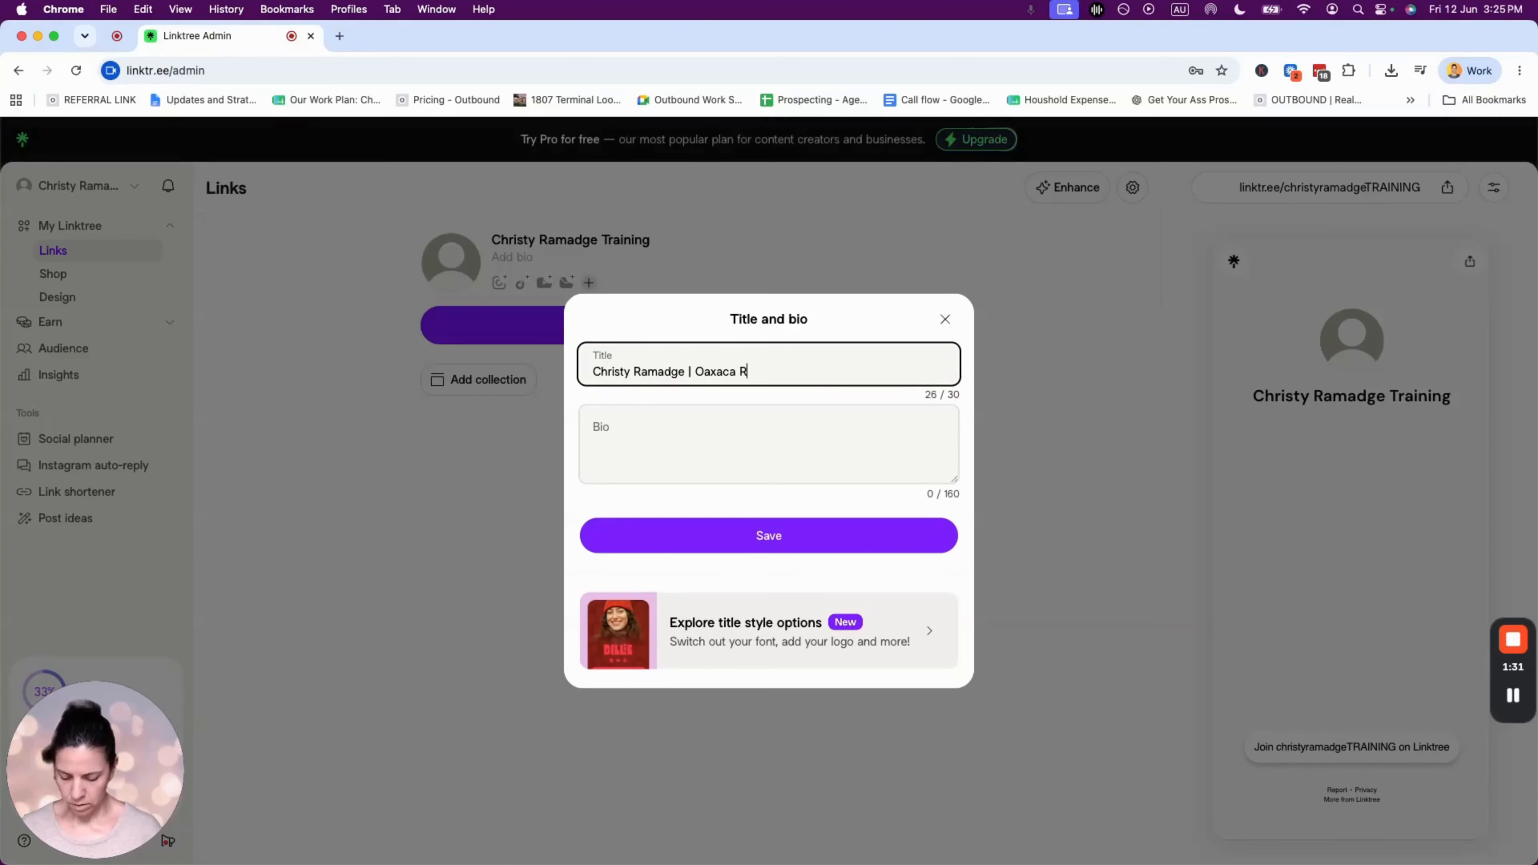
type("ealtor")
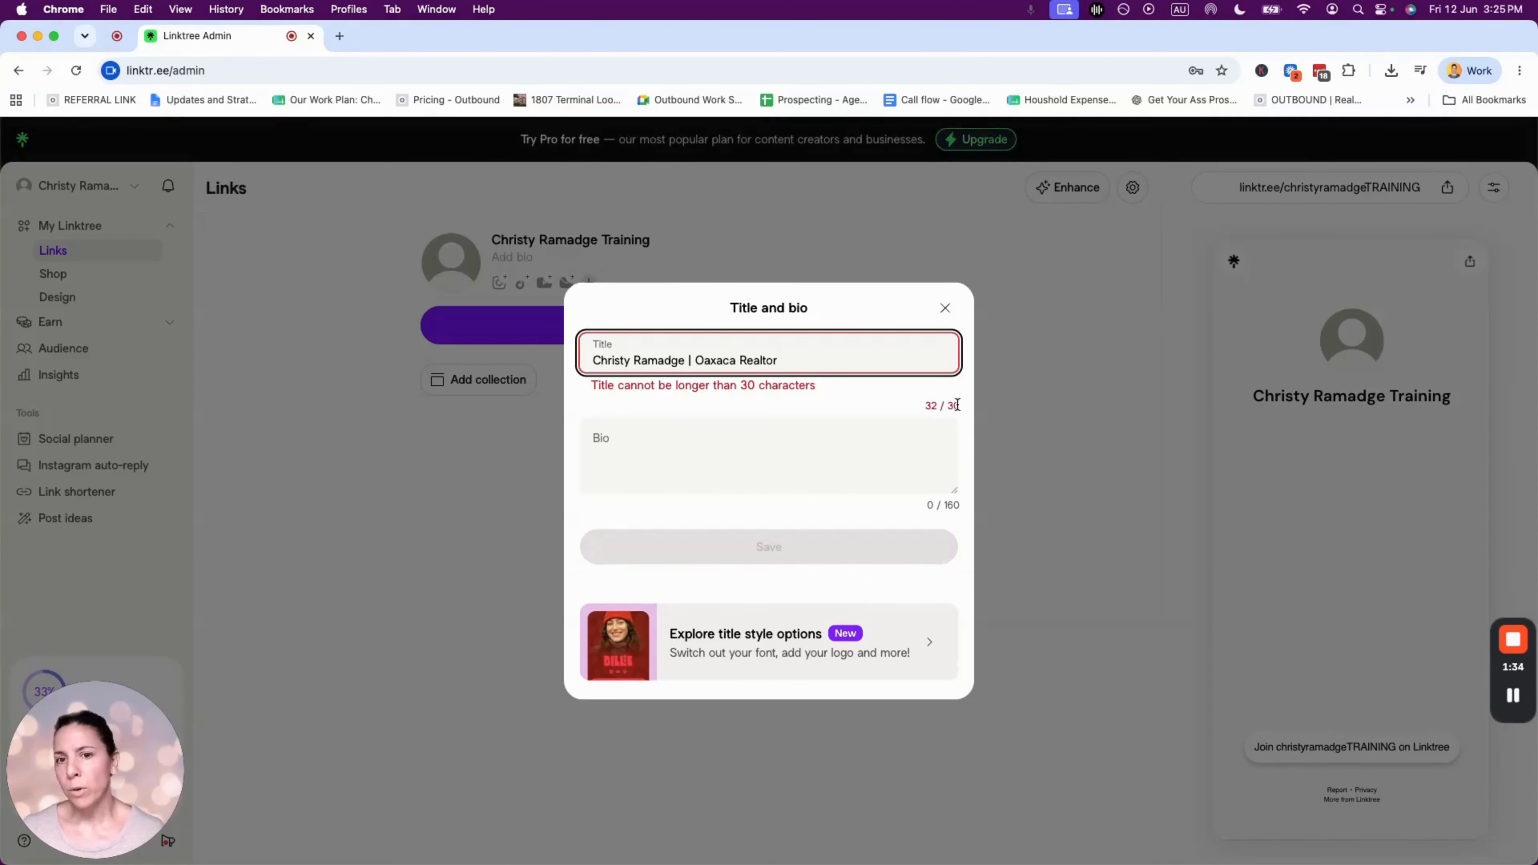
double_click(734, 363)
type("OH")
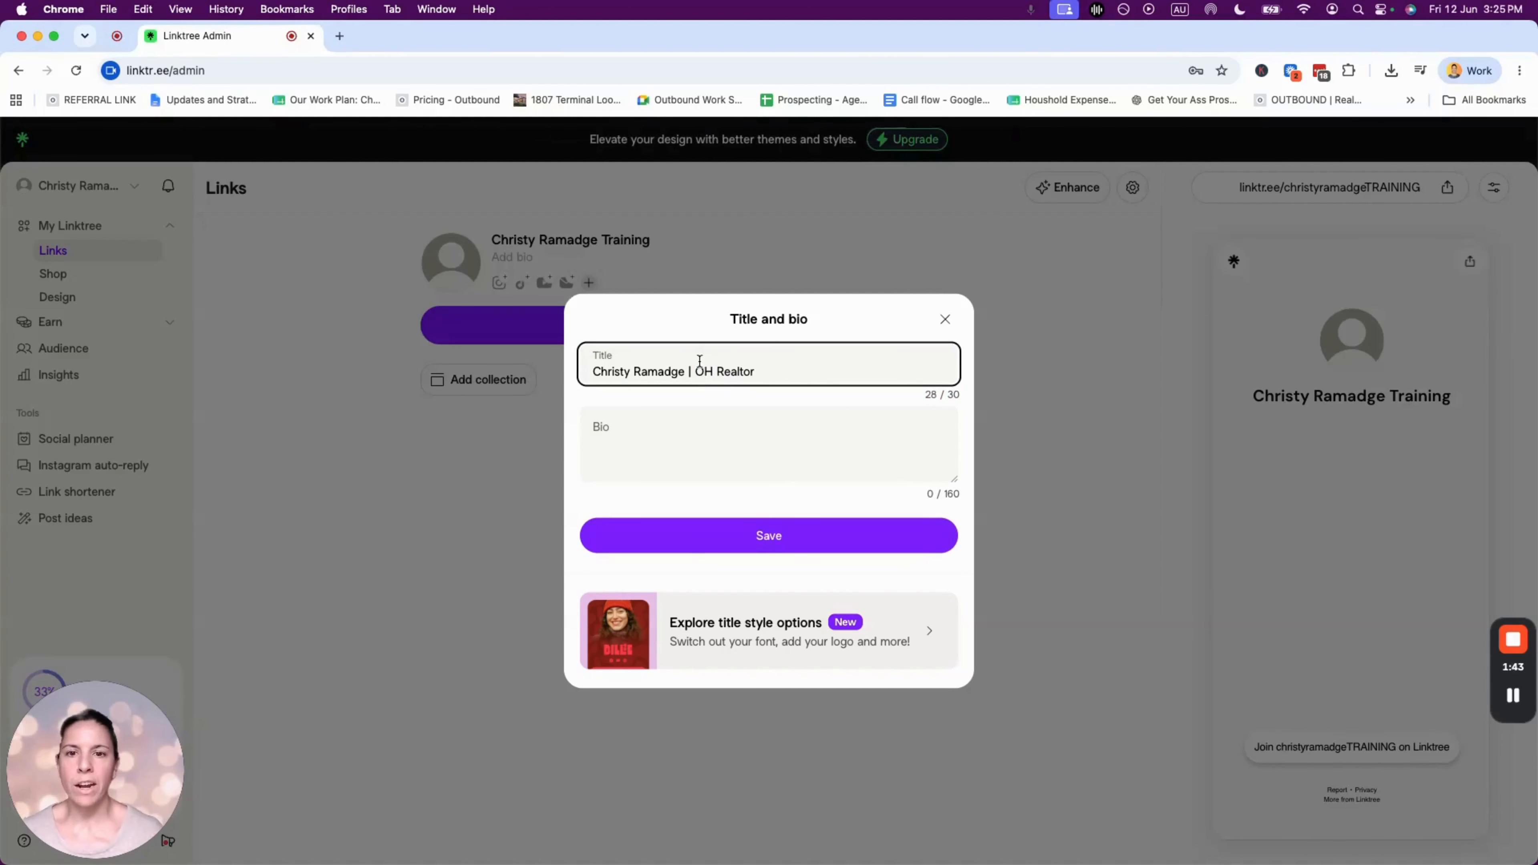
left_click(618, 423)
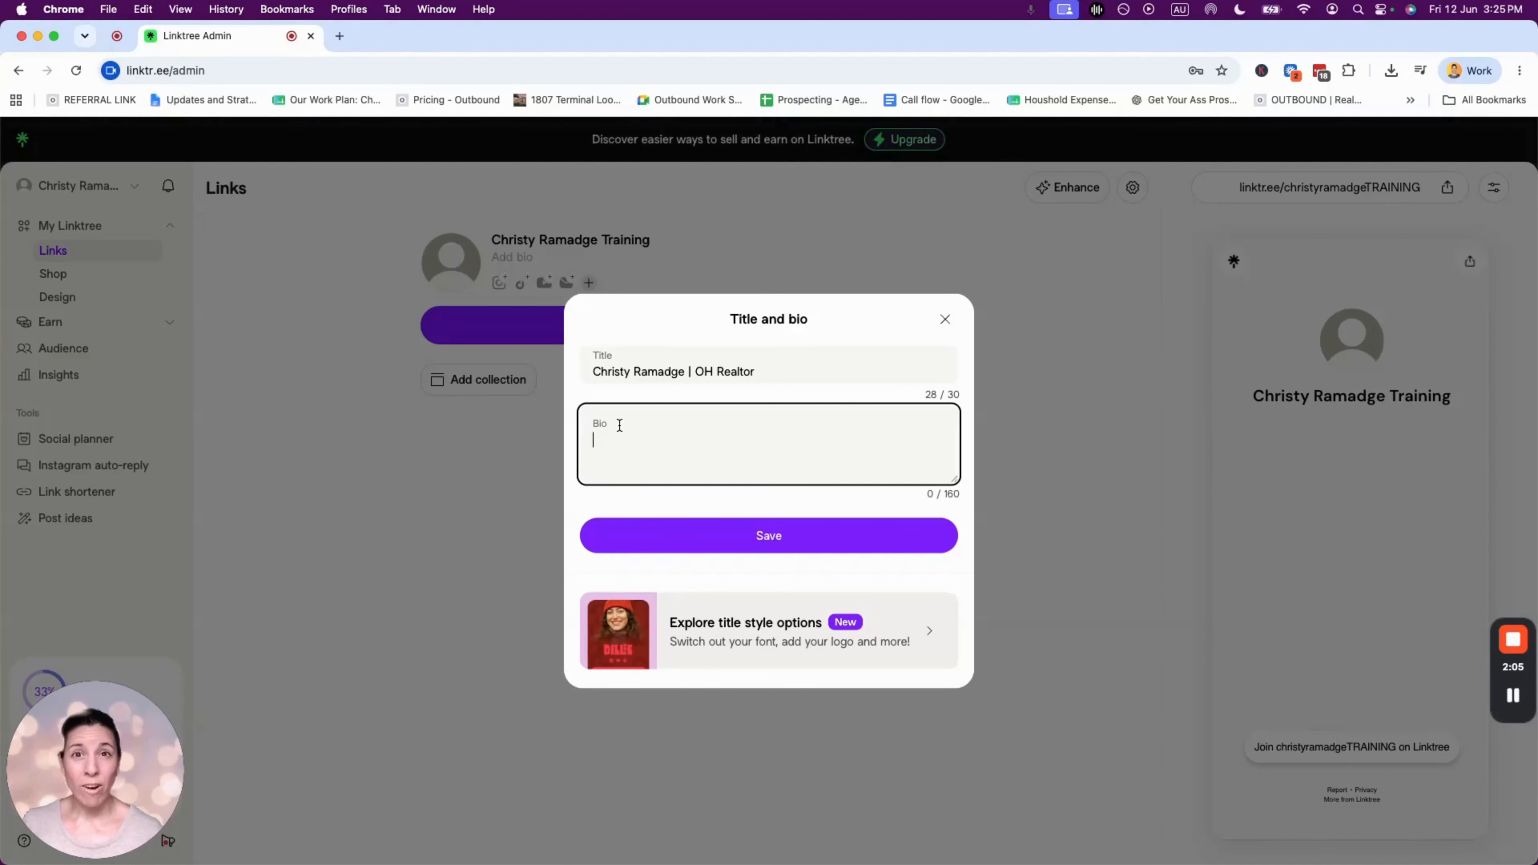
- Write the bio 'Your local family REALTOR in Oaxaca, Mexico. Serving first time buyers, investors and empty nesters.'
left_click_drag(694, 371, 789, 370)
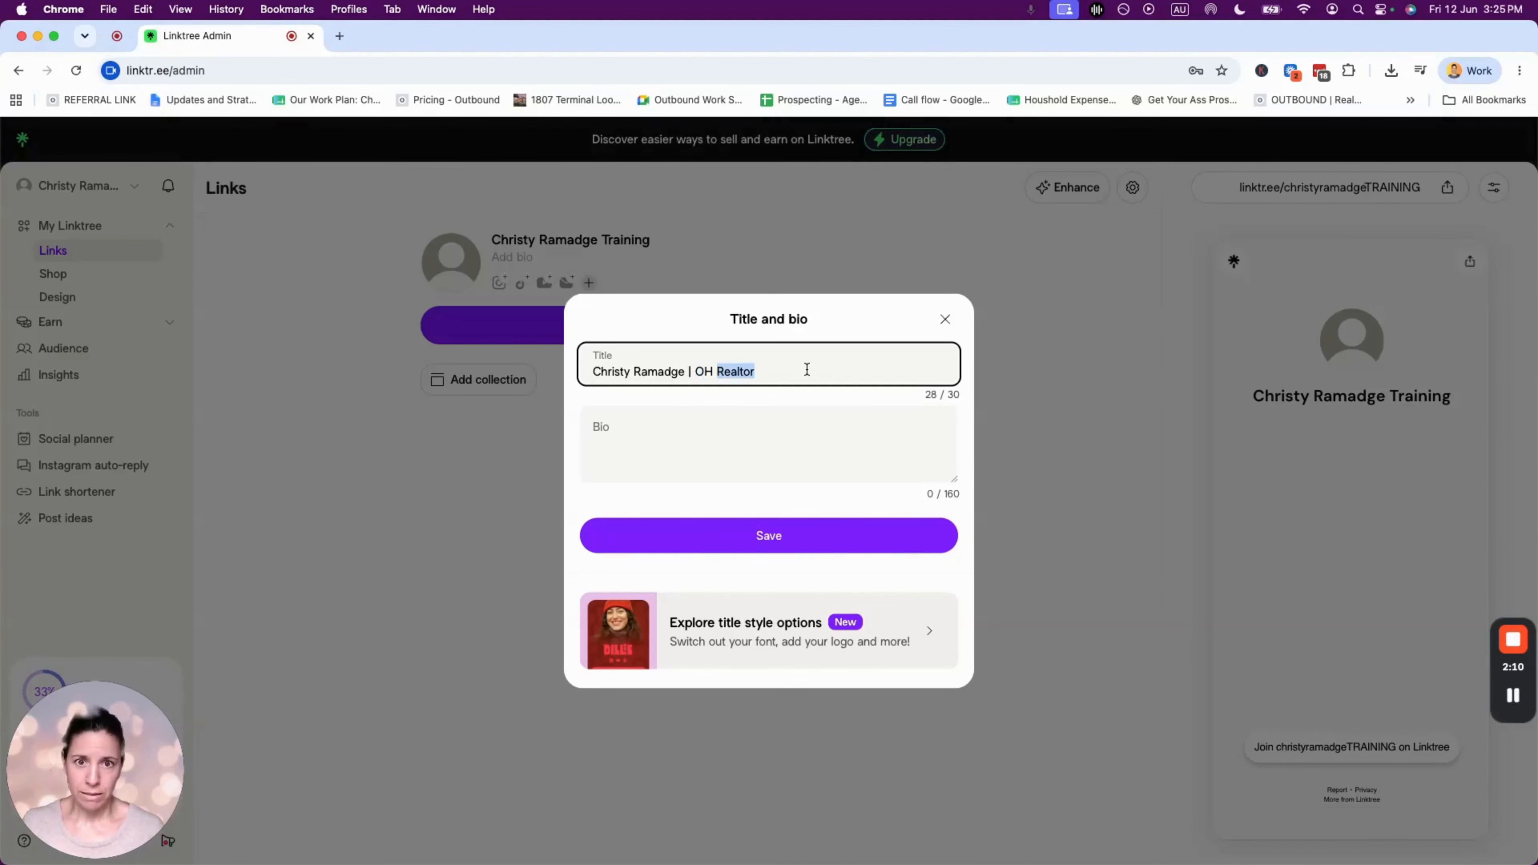
left_click(667, 431)
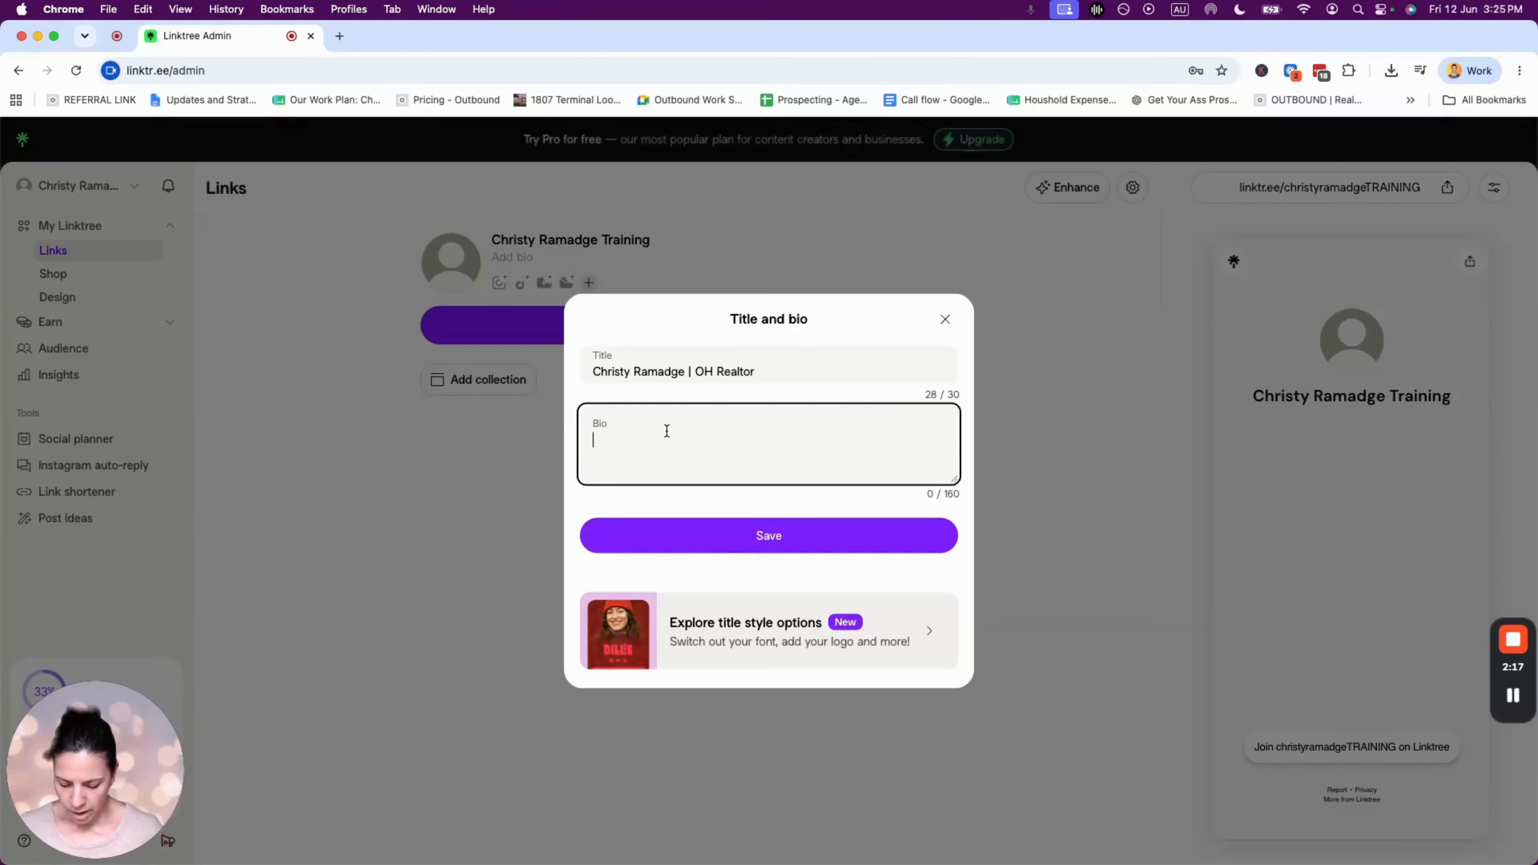
type("Your local f")
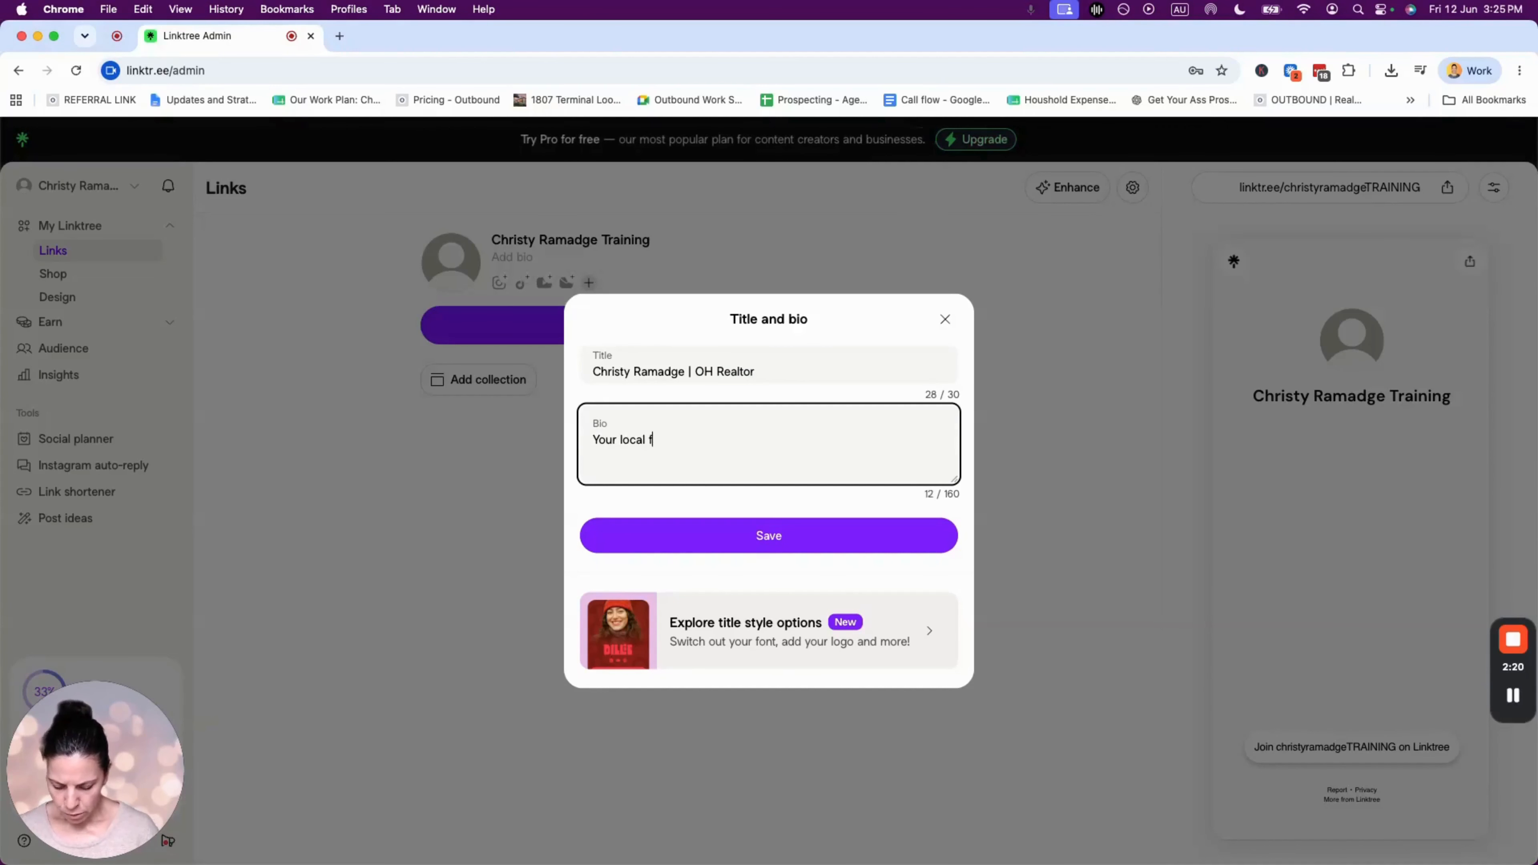
type("amily REALTO")
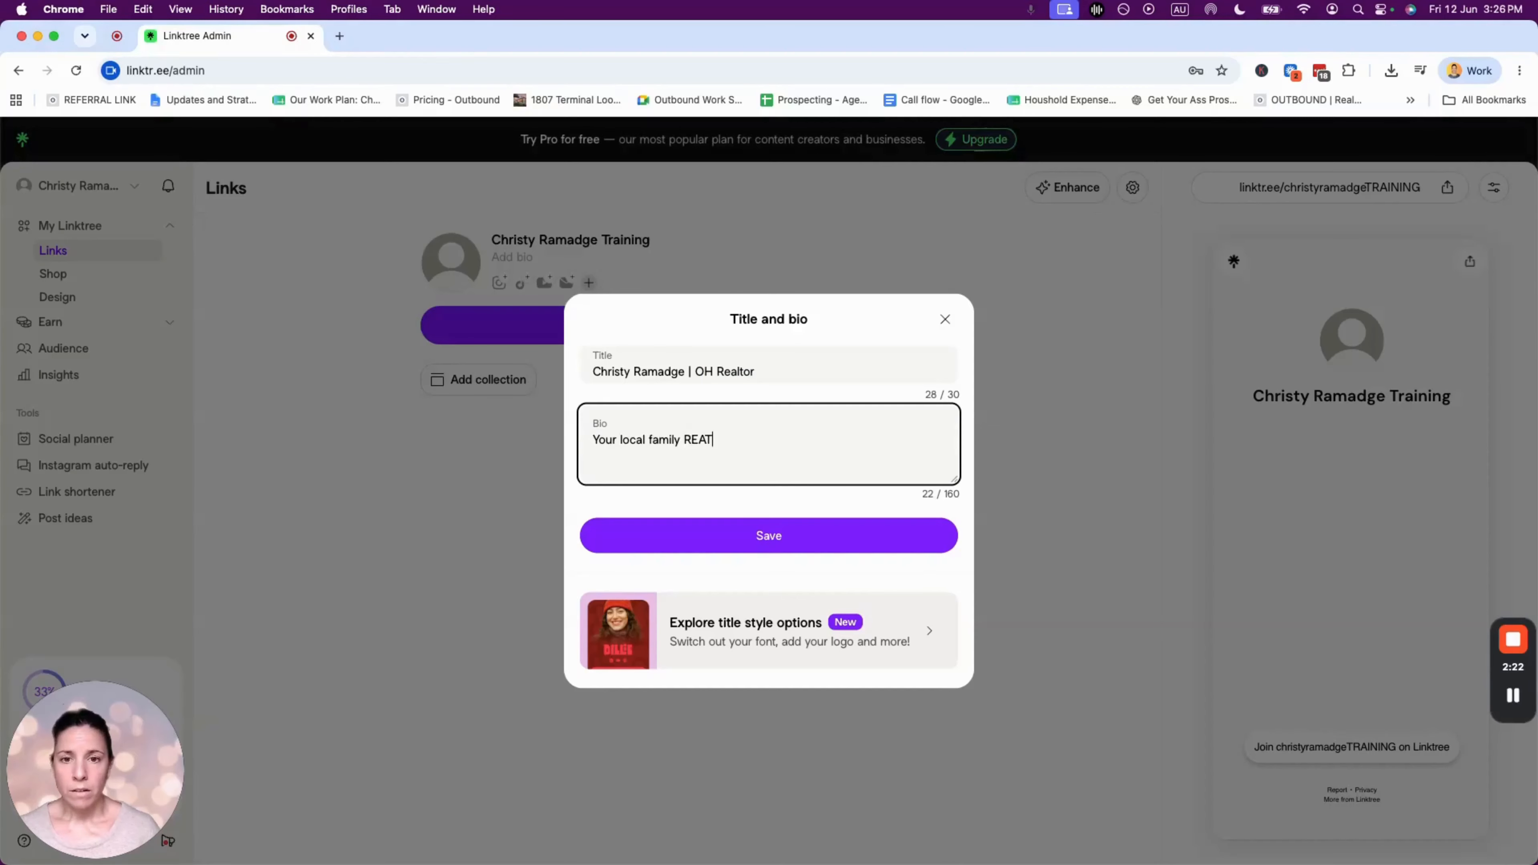
type("R in")
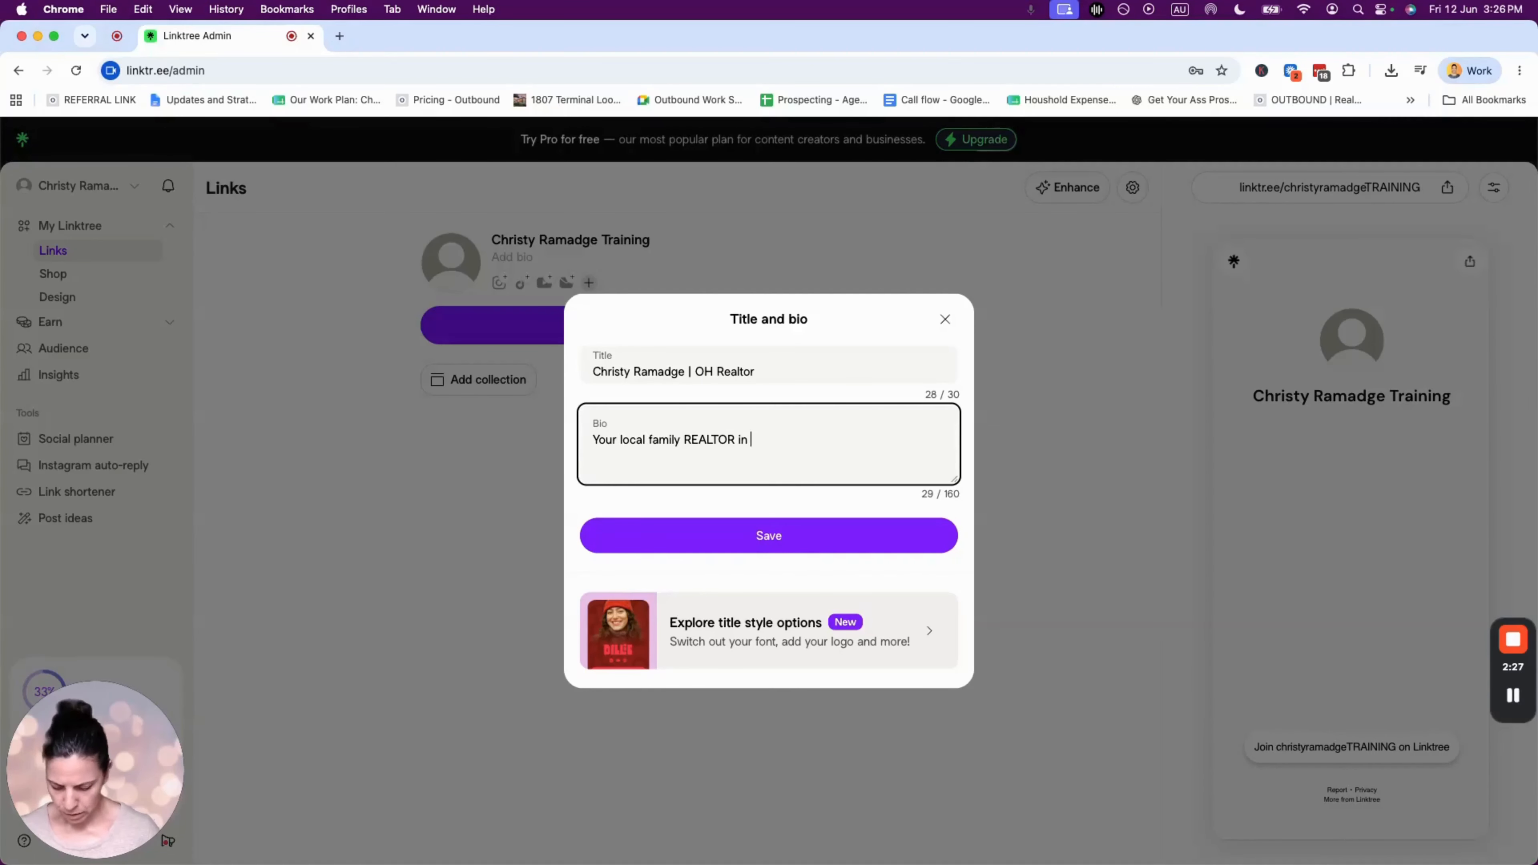
type(" Oaxaca")
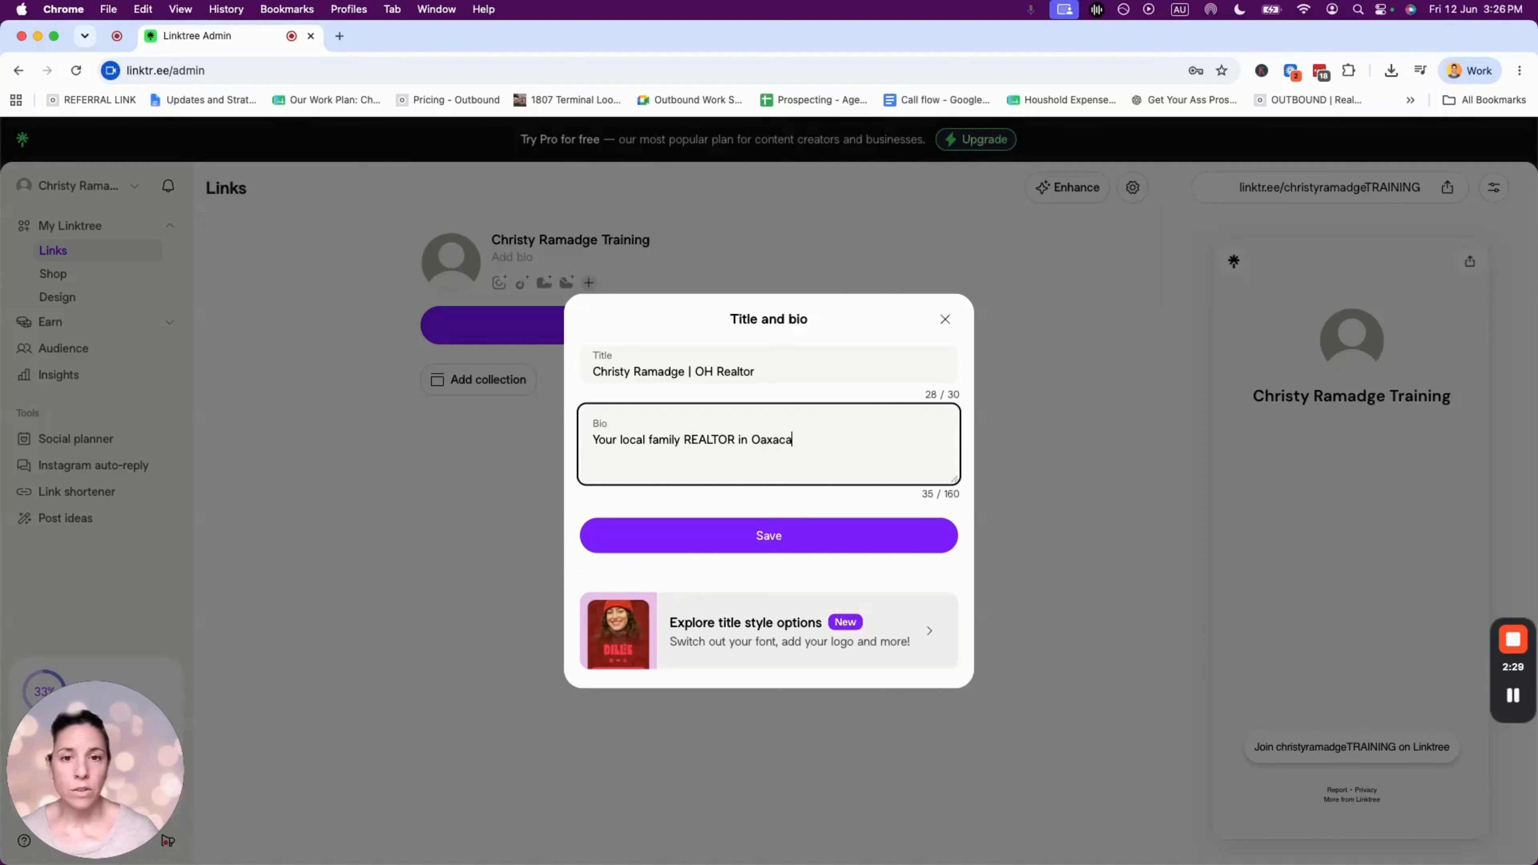
type(", Mexico")
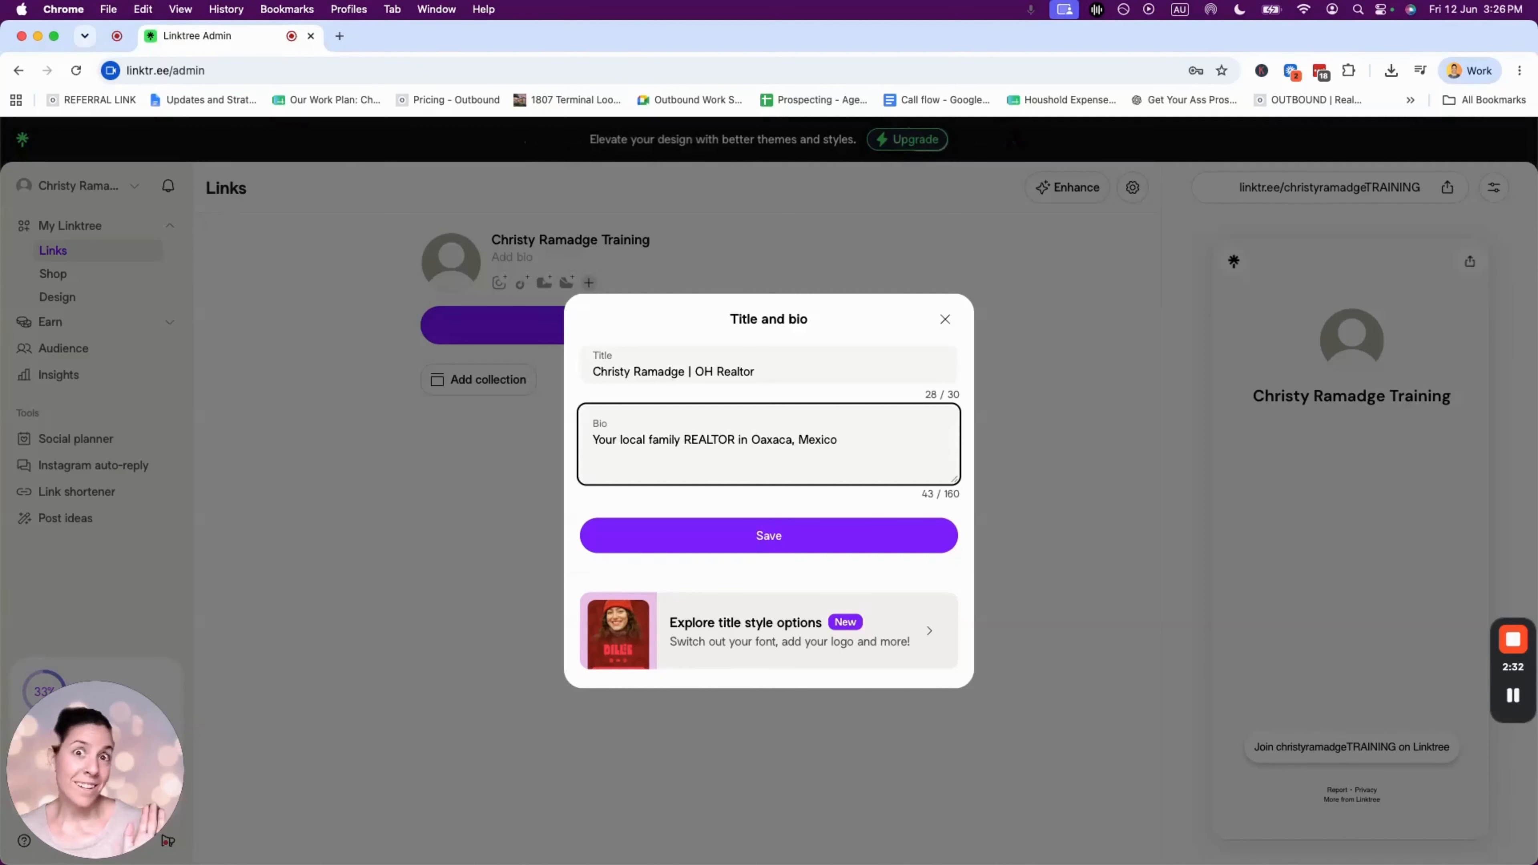
type(". ")
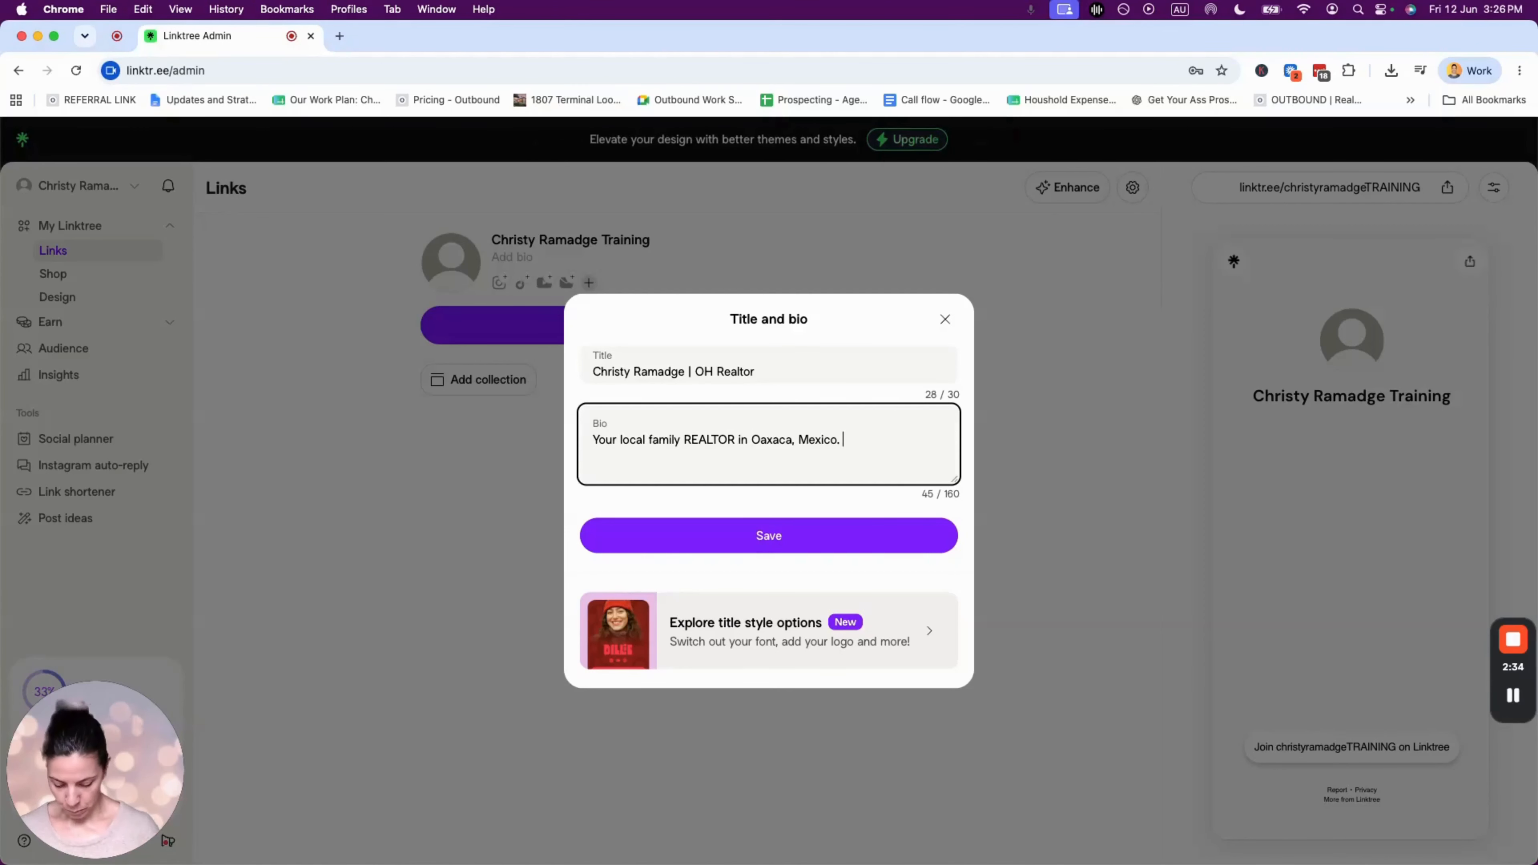
type("Servig")
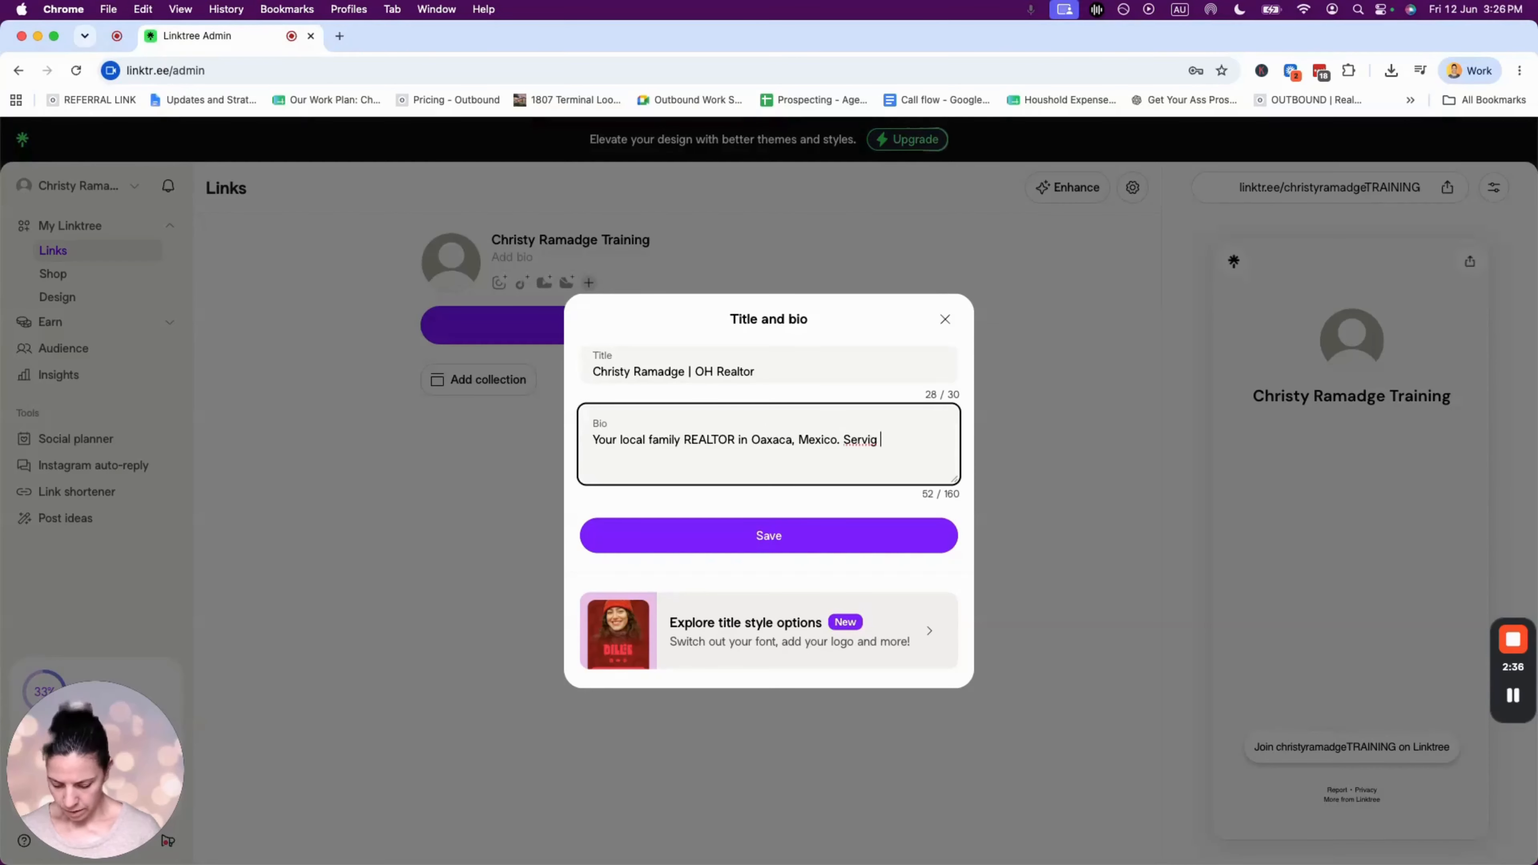
key("BackSpace")
key("BackSpace")
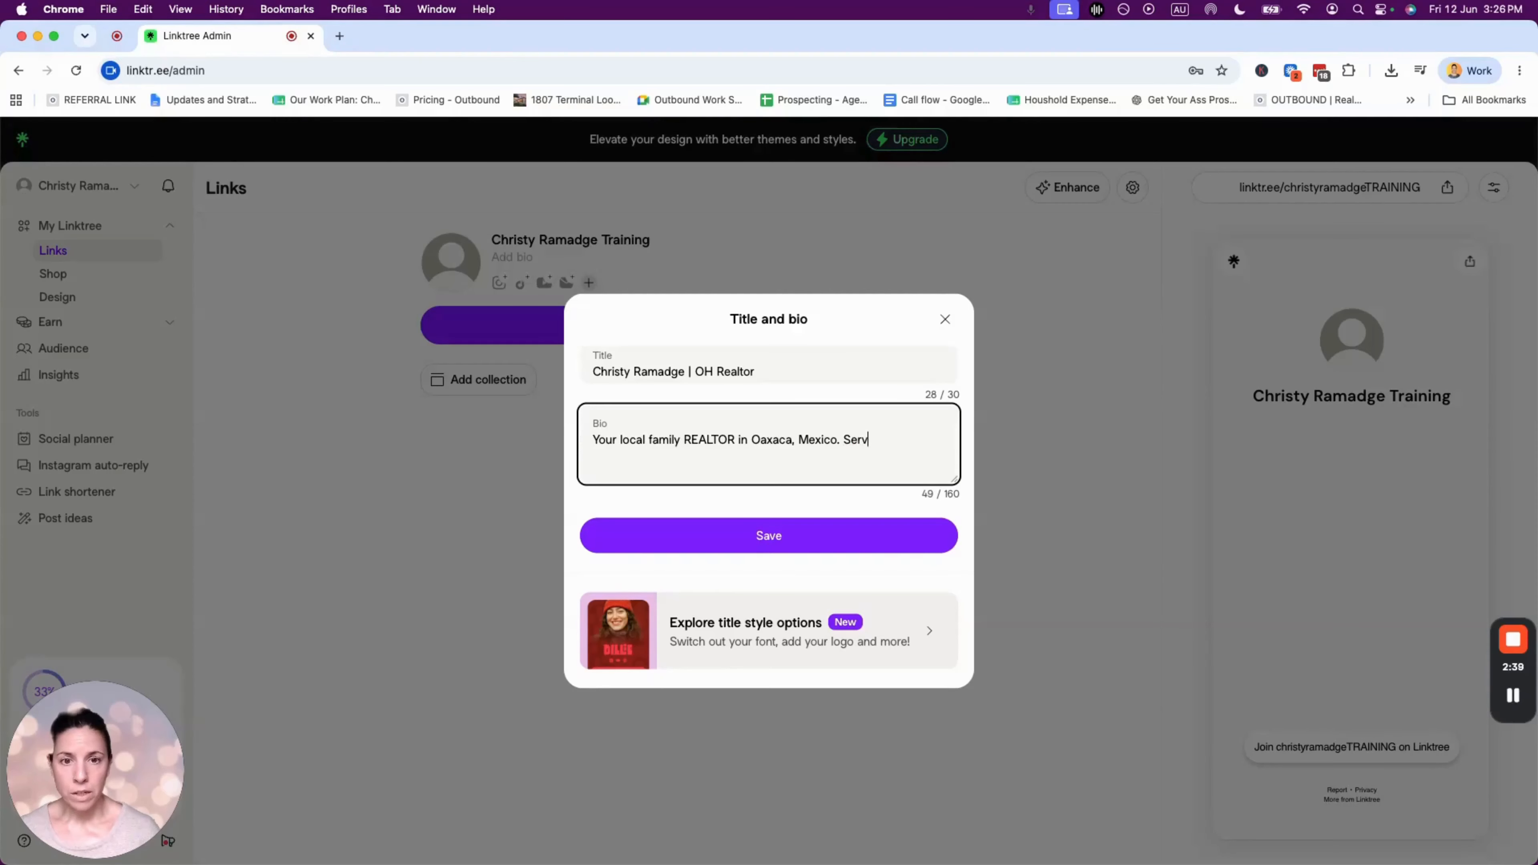
type("ing ")
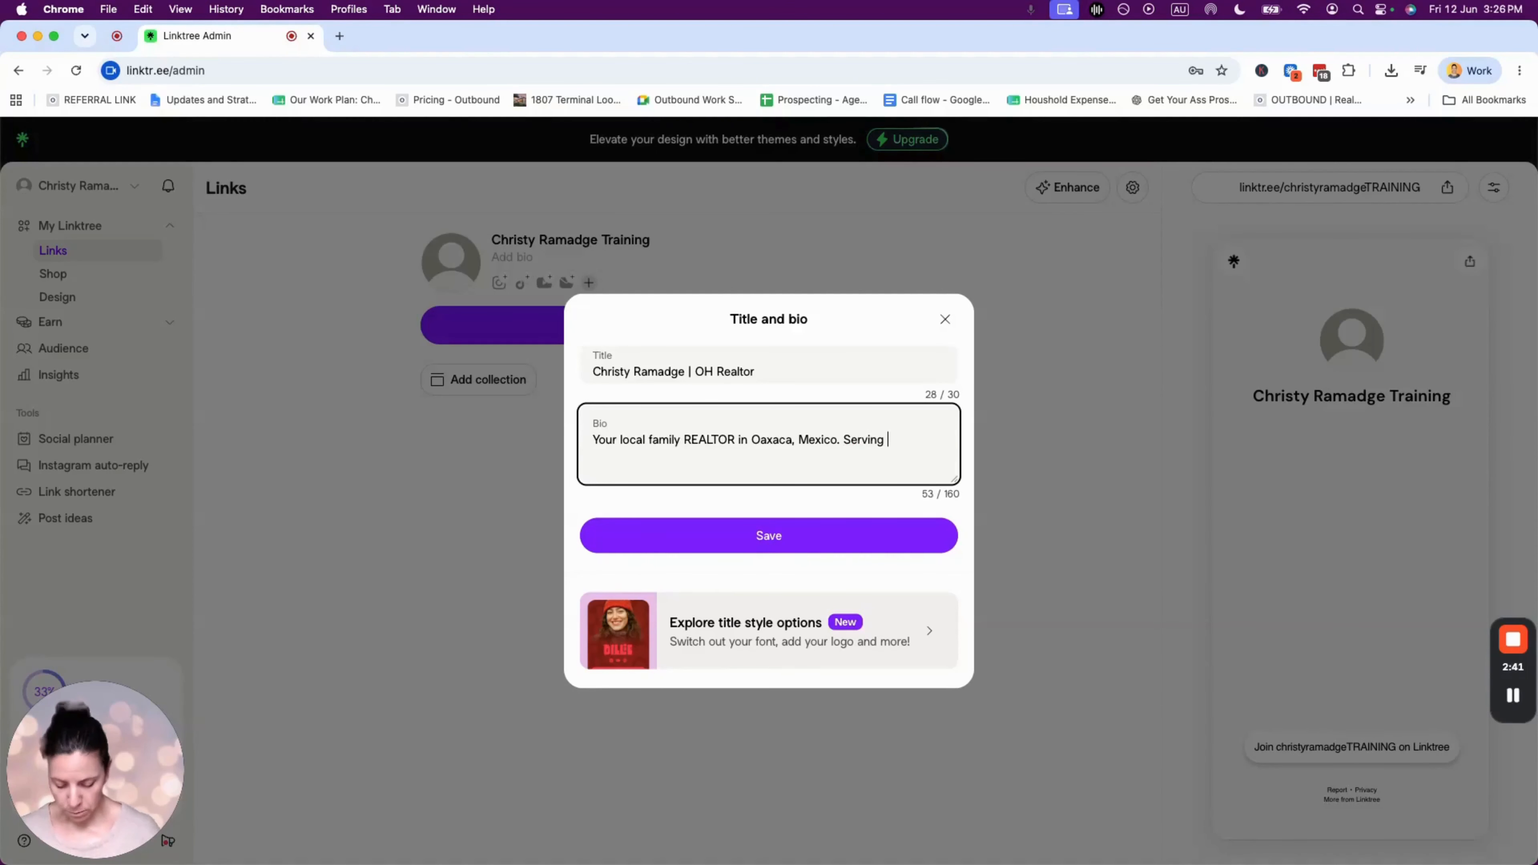
type("first time ")
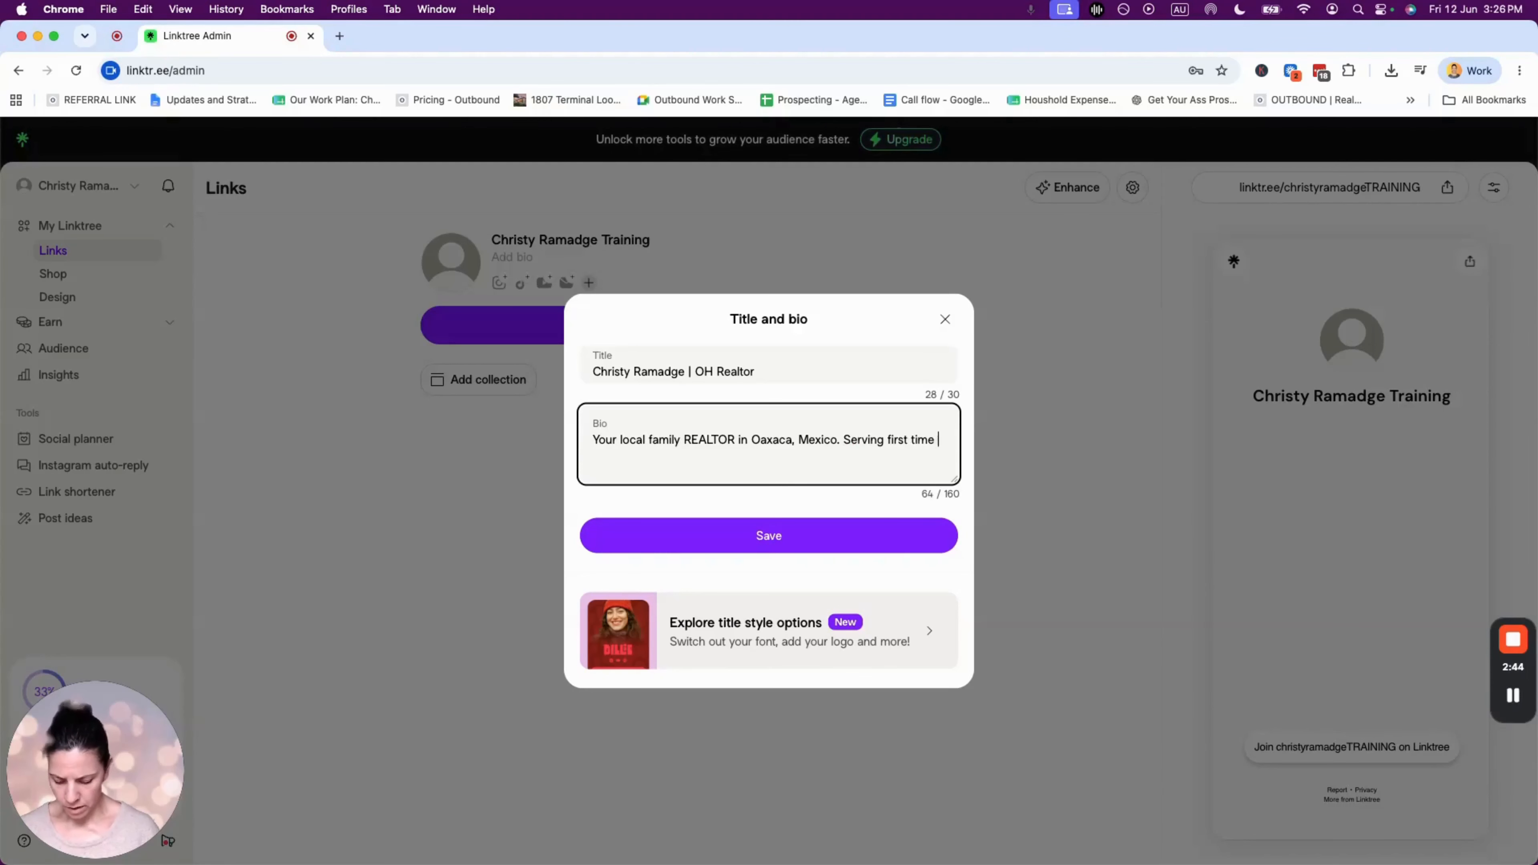
type("buyers, investors an")
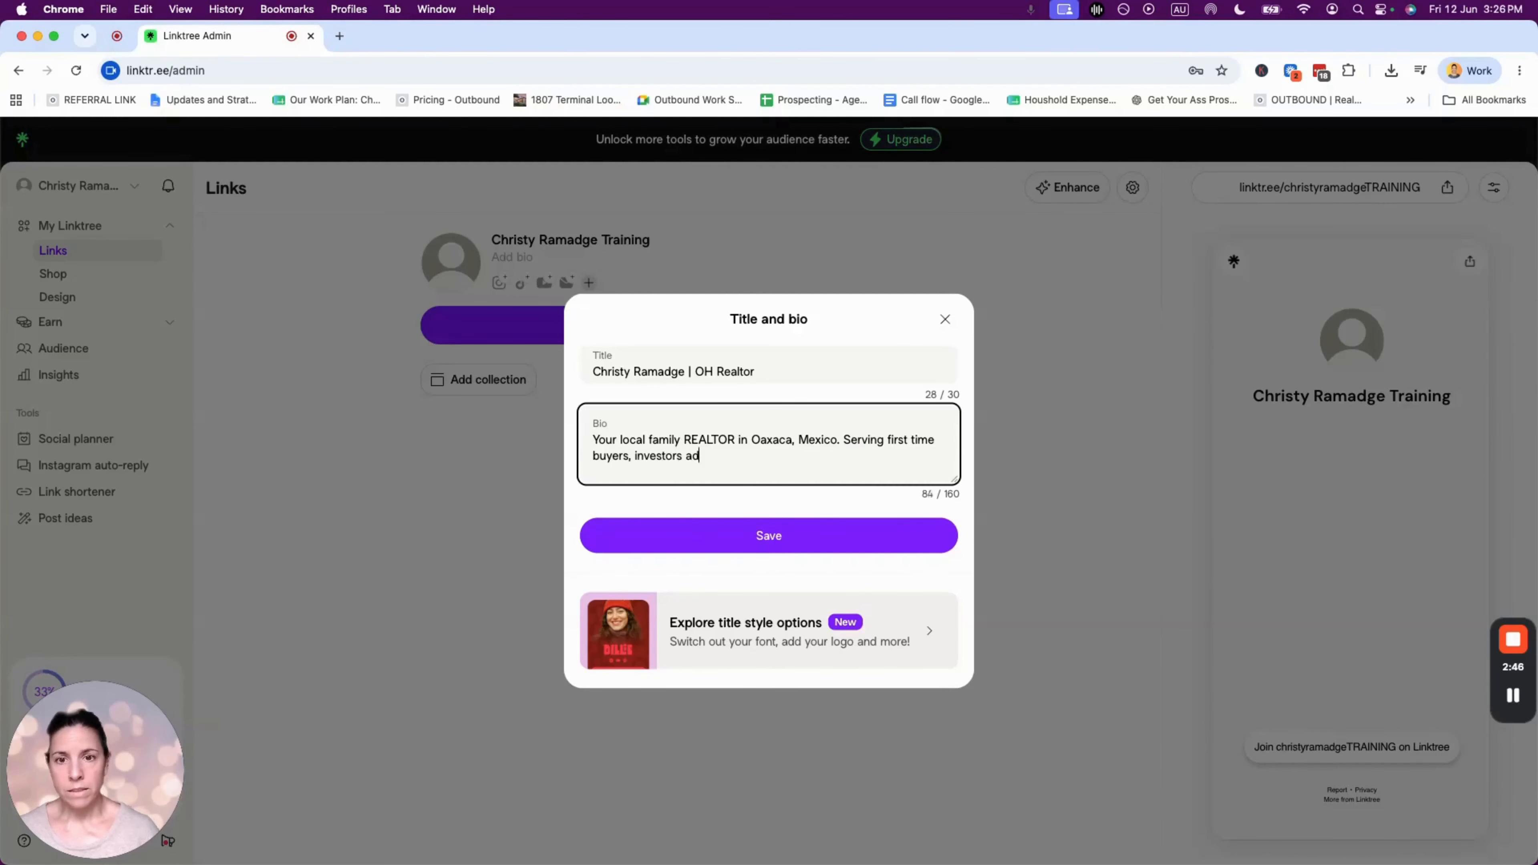
type("d emtp")
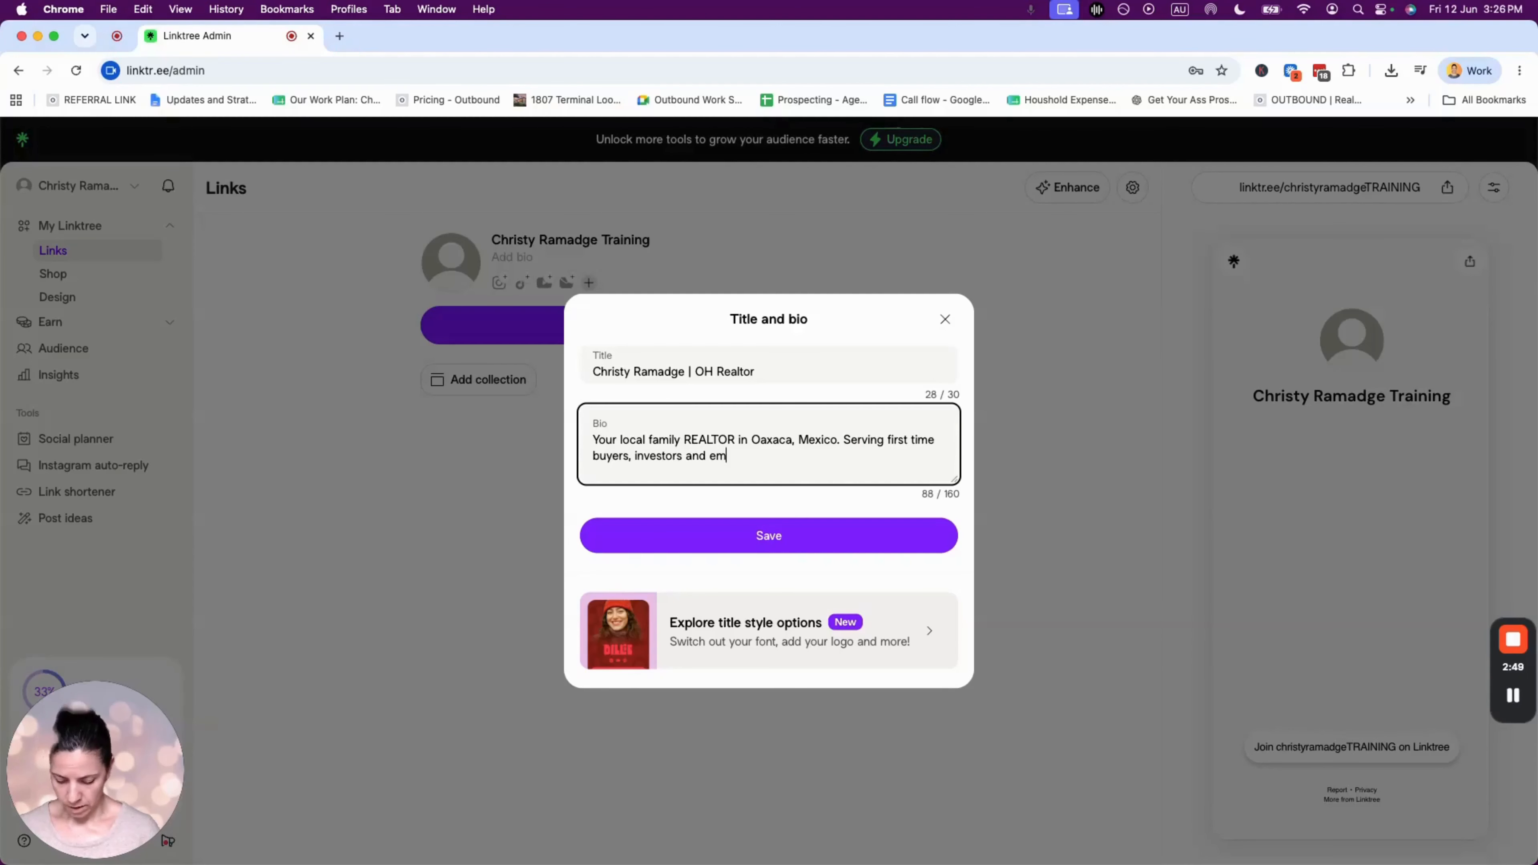
key("BackSpace")
key("BackSpace")
type("p")
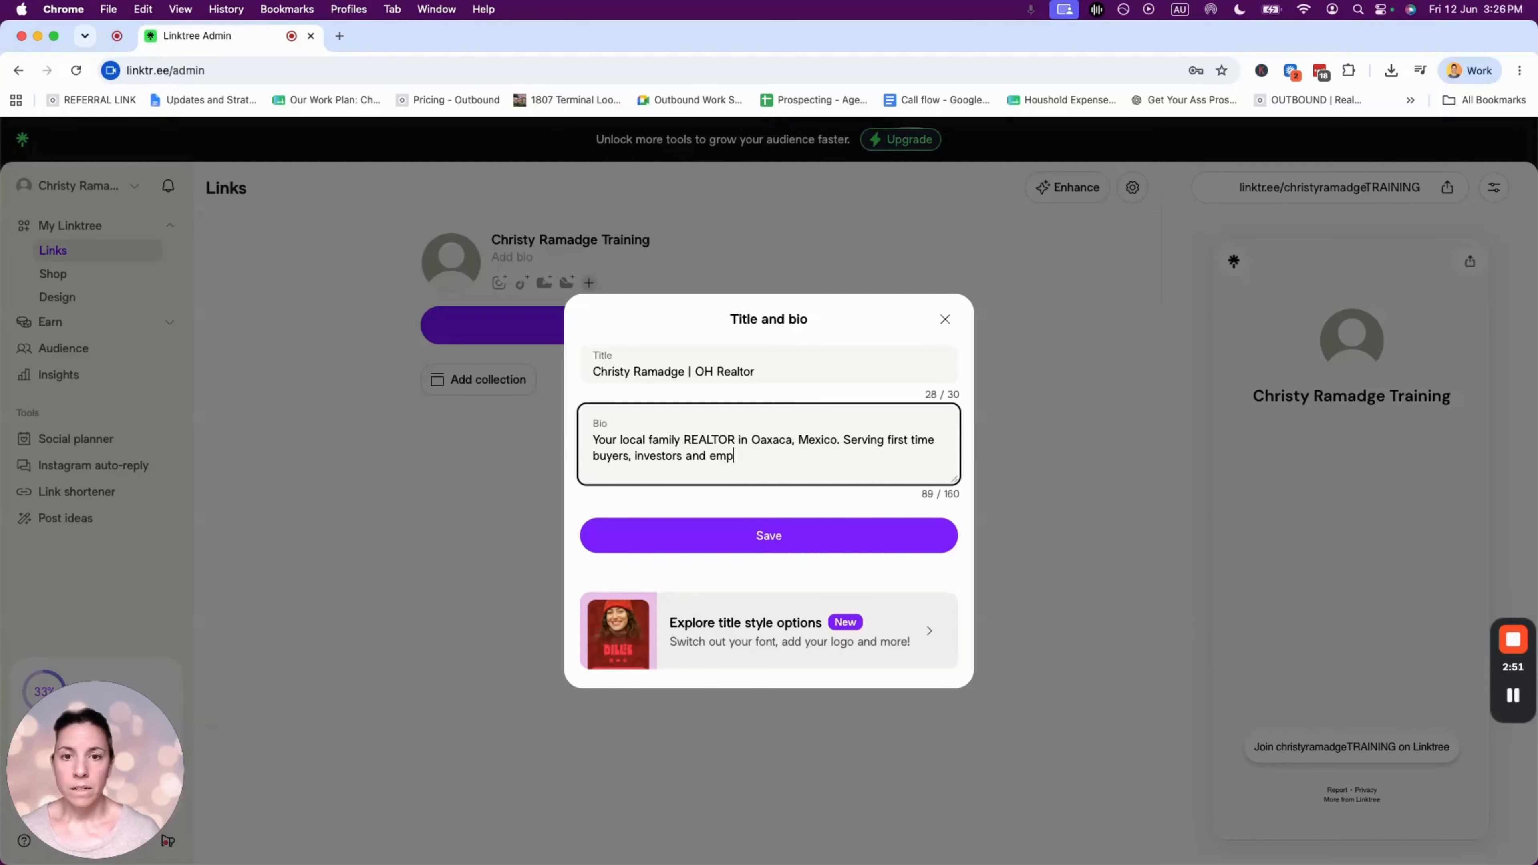
type("ty nesters.")
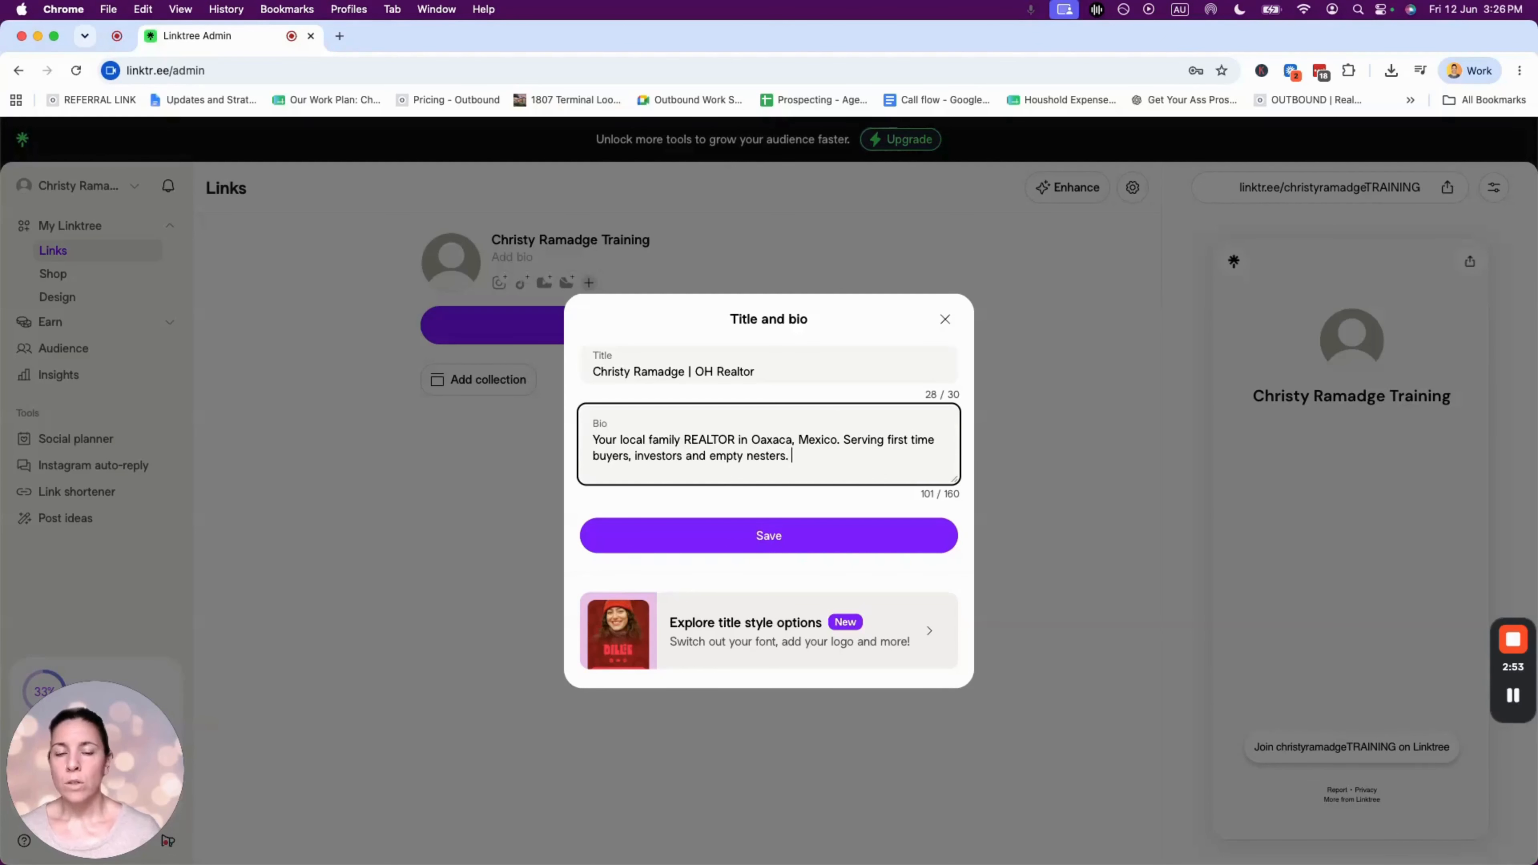
key("BackSpace")
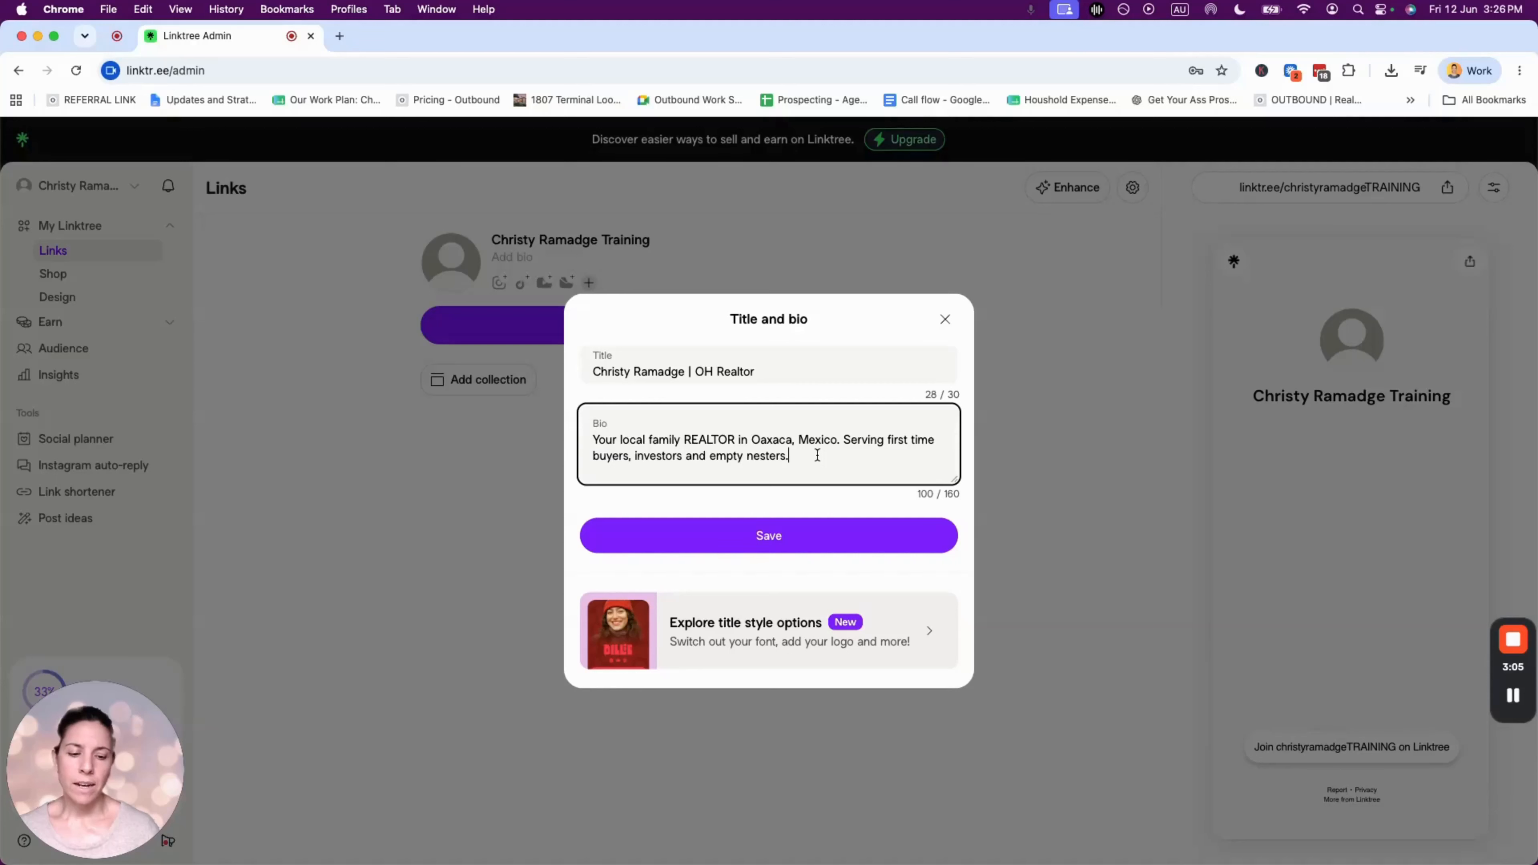
- Append 'Schedule a call to discuss your goals.' and correct the 'disucss' typo via spellcheck
double_click(959, 493)
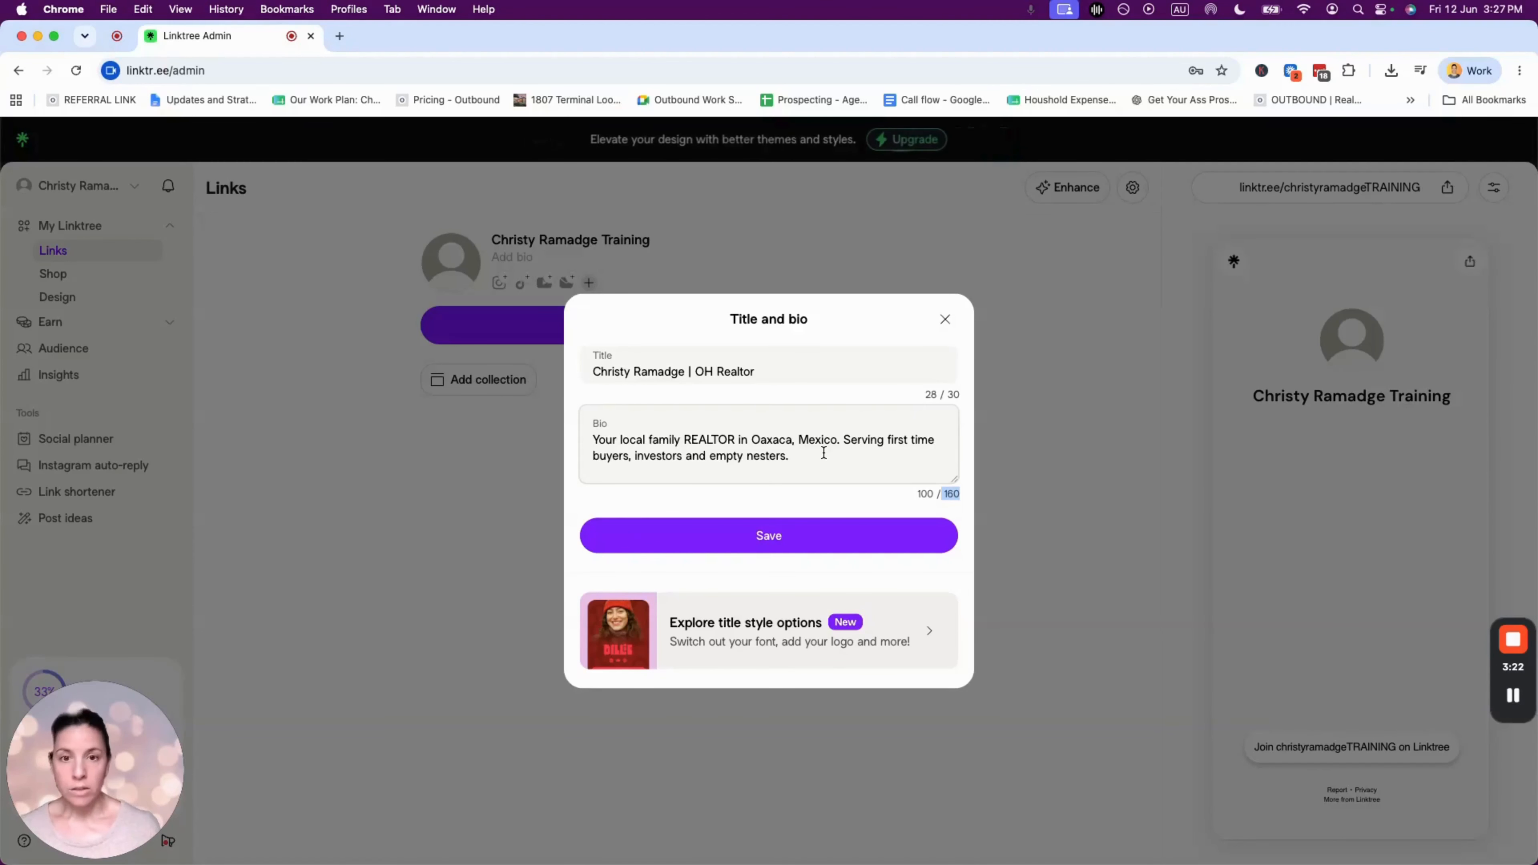
left_click(805, 454)
type("Schedule ")
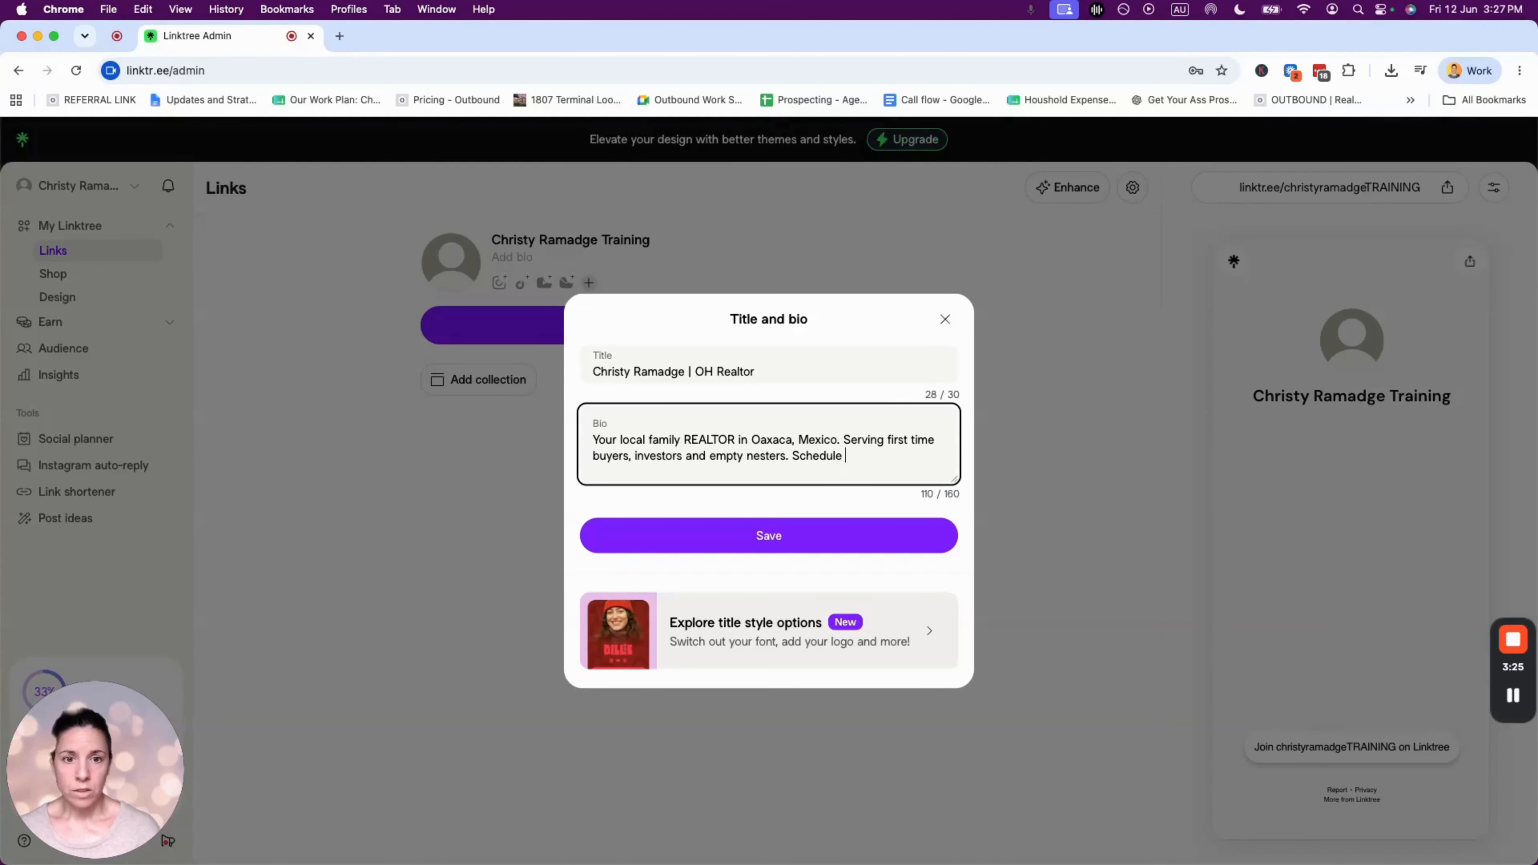
type("a ca")
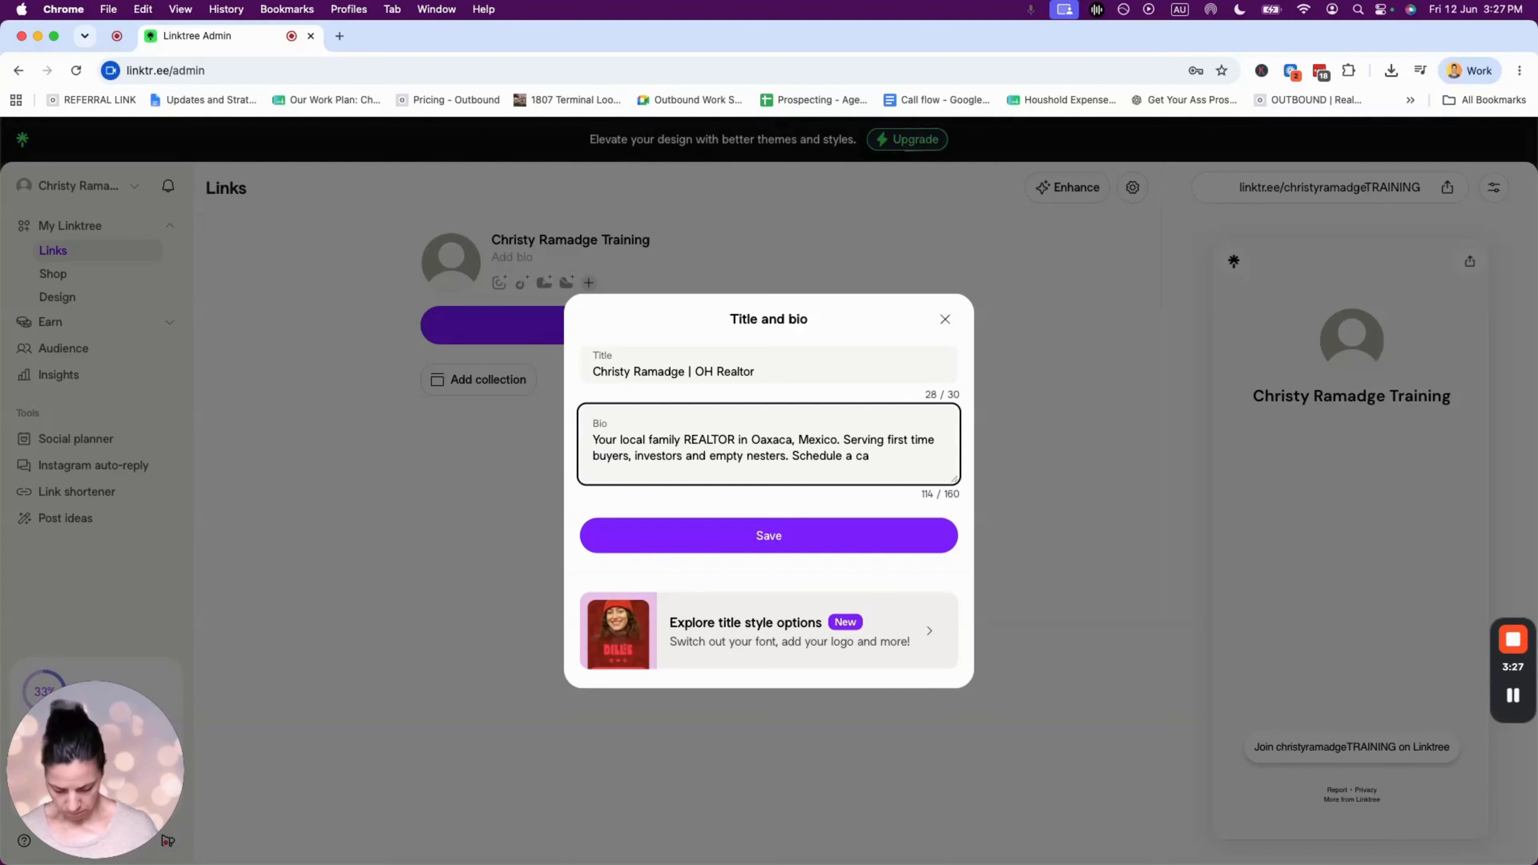
type("ll to disucss y")
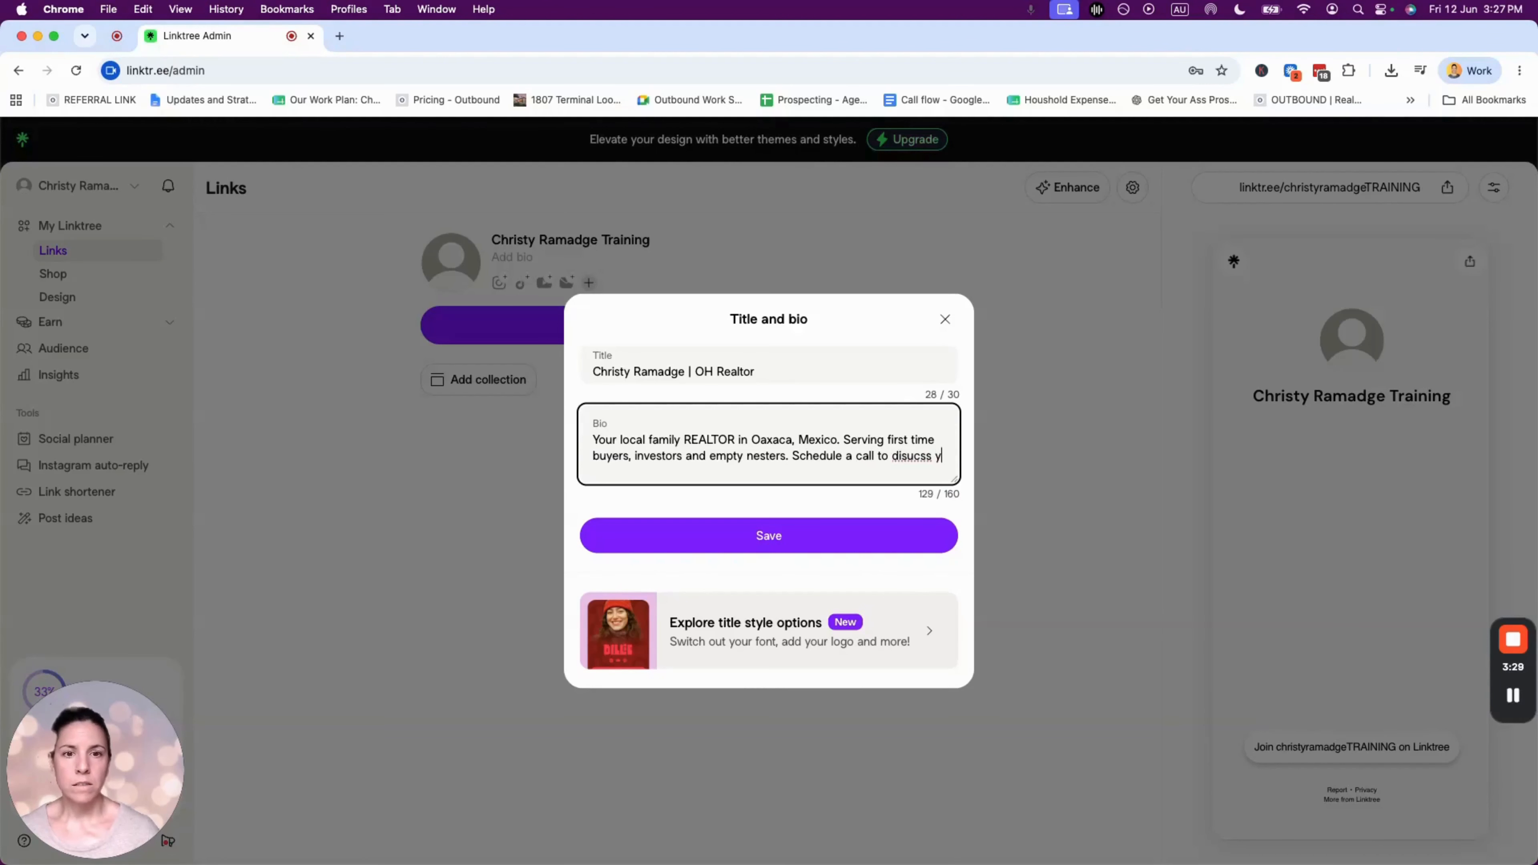
type("our goals.")
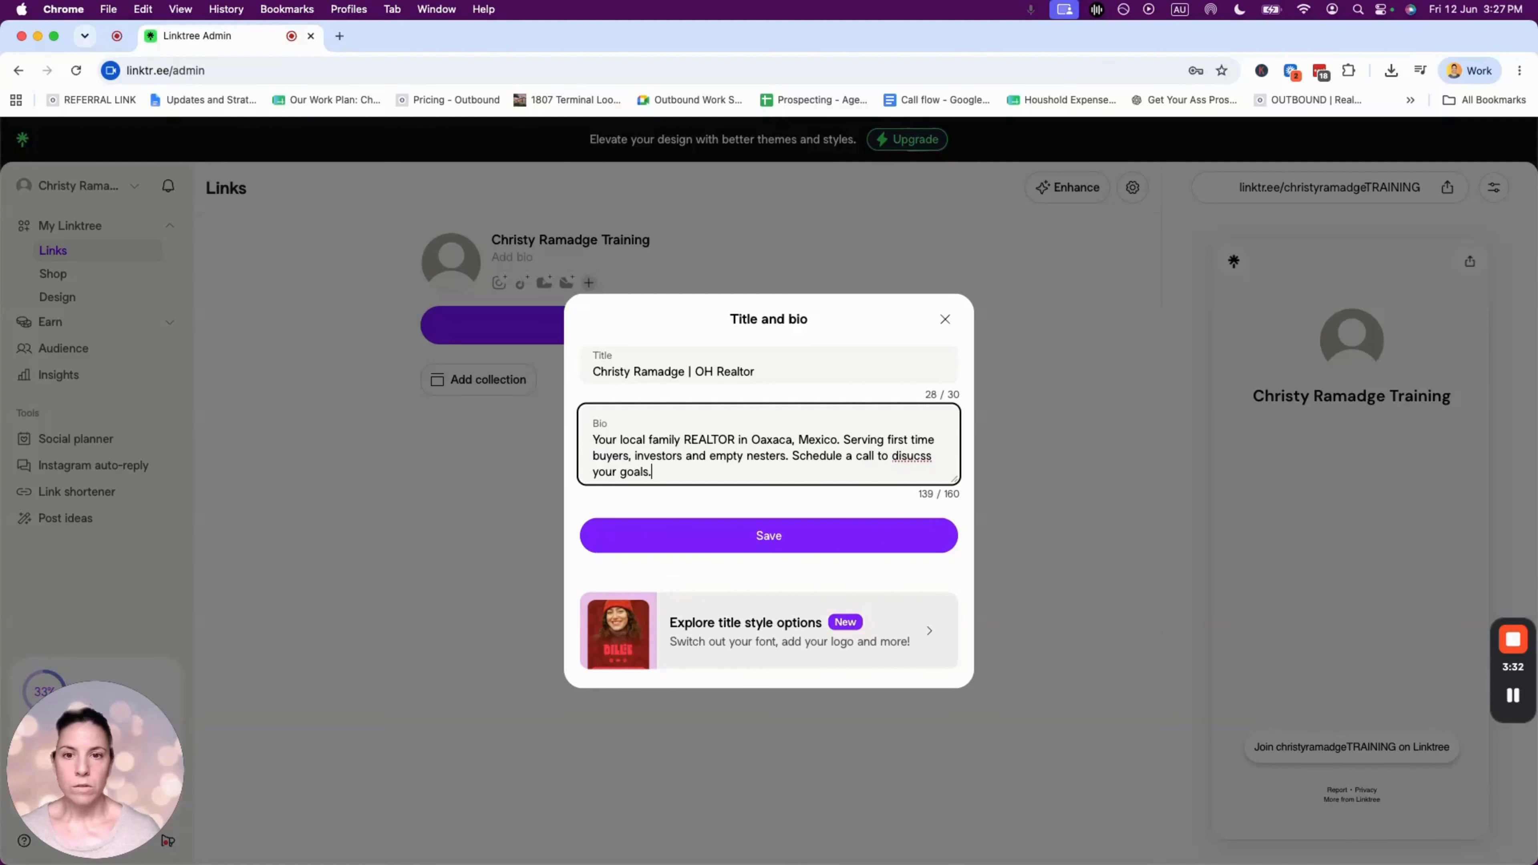
right_click(931, 455)
left_click(928, 413)
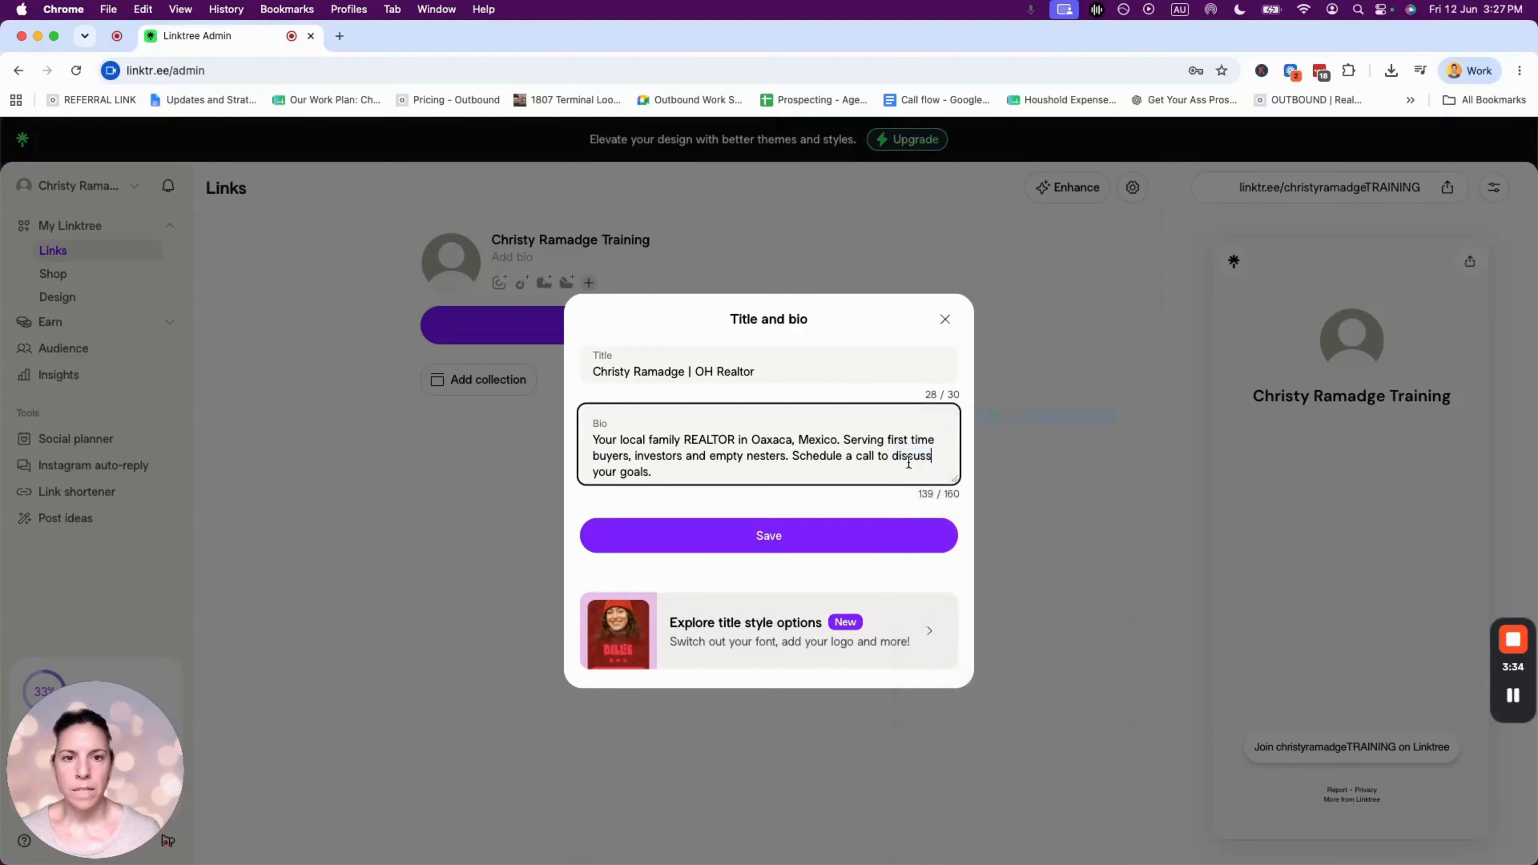
left_click(741, 470)
left_click(594, 440)
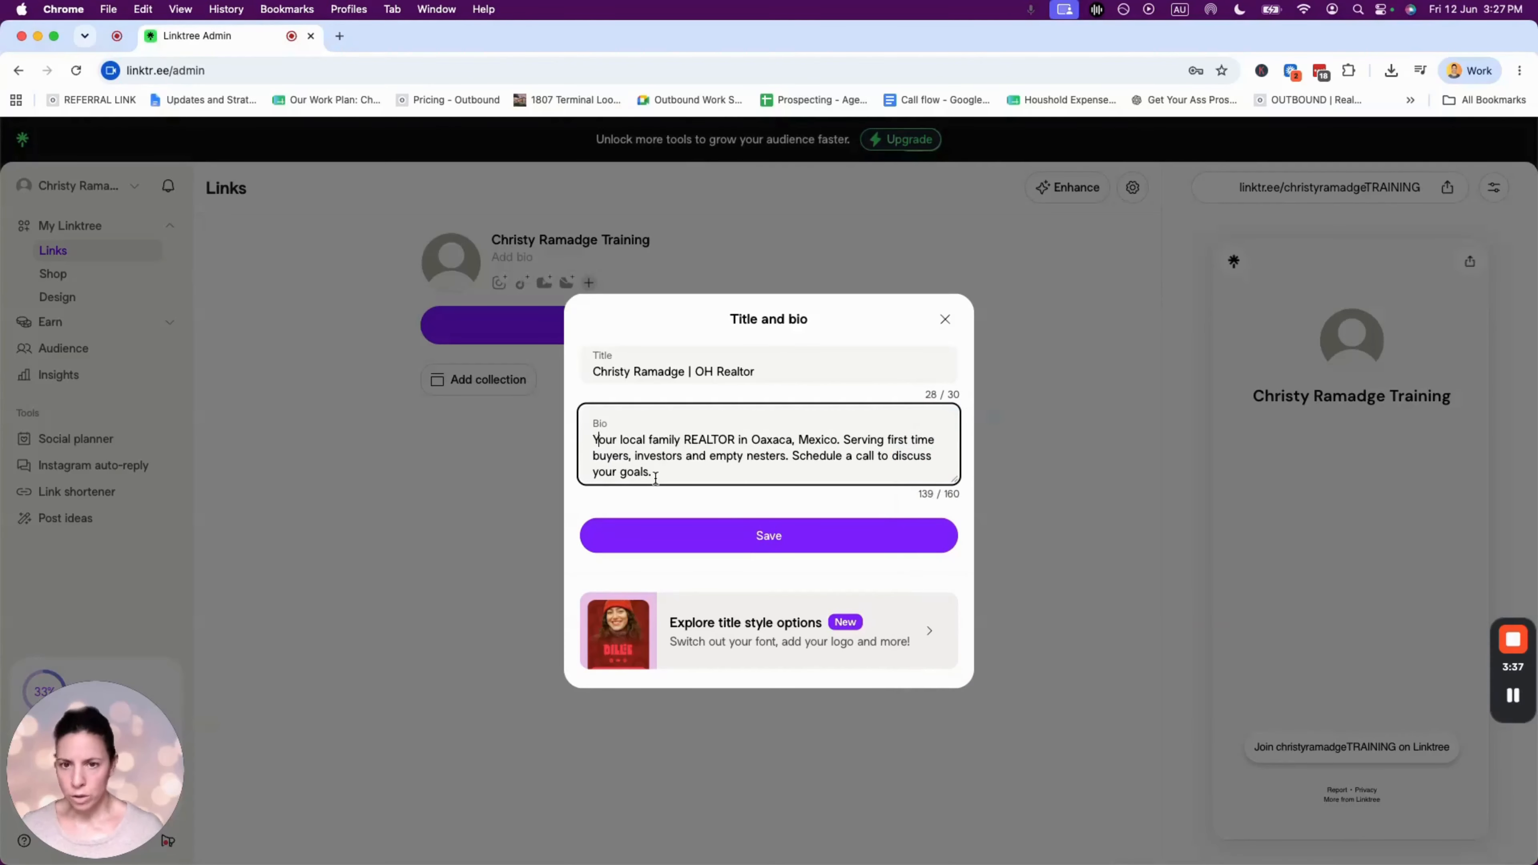
- Insert a house emoji at the start of the bio and save the title and bio
key("ctrl+super+space")
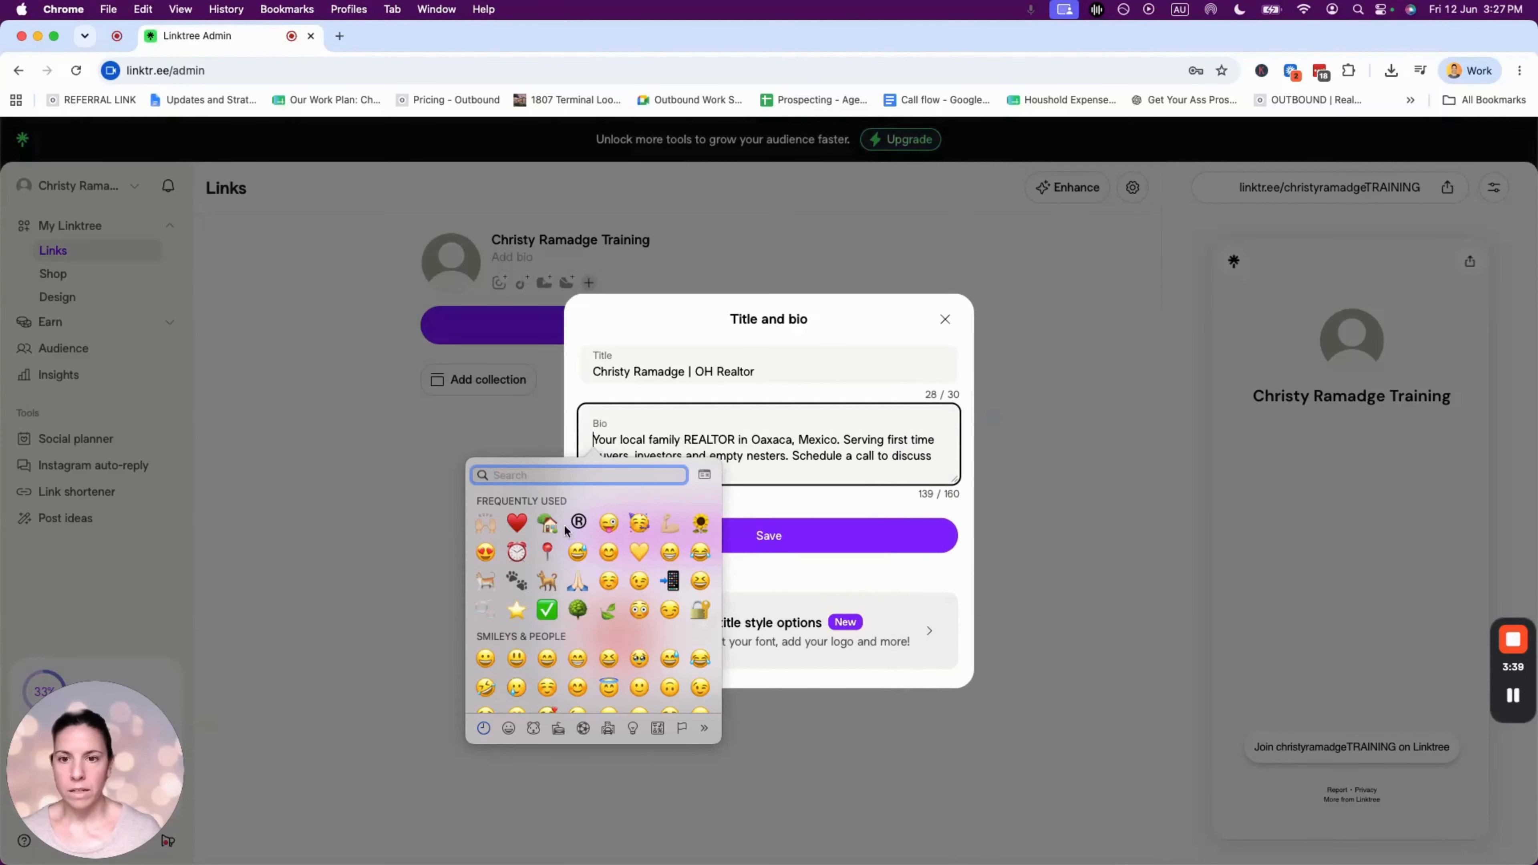
left_click(547, 522)
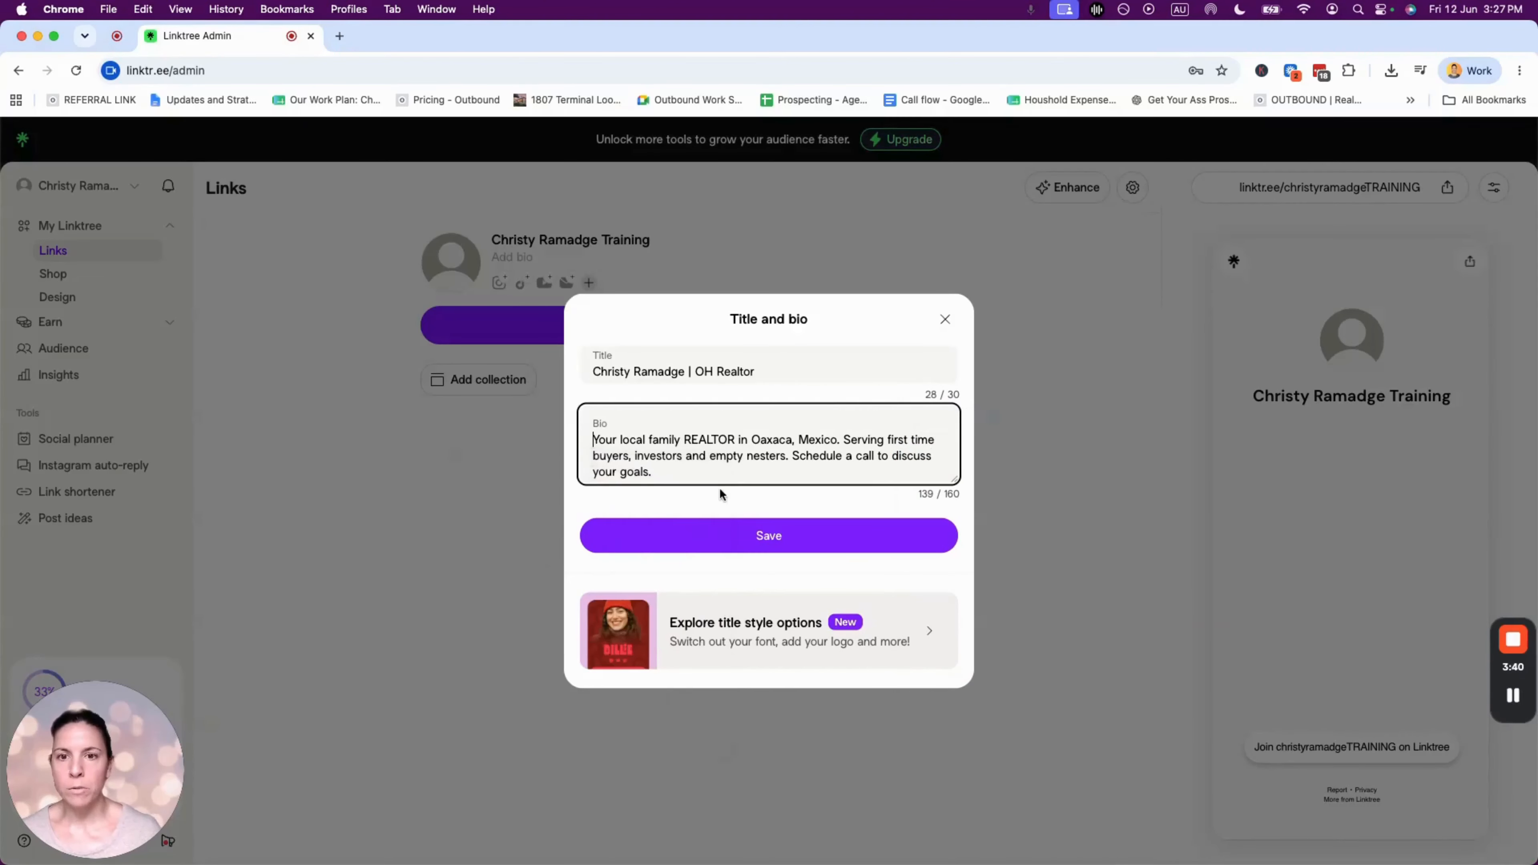
left_click(752, 480)
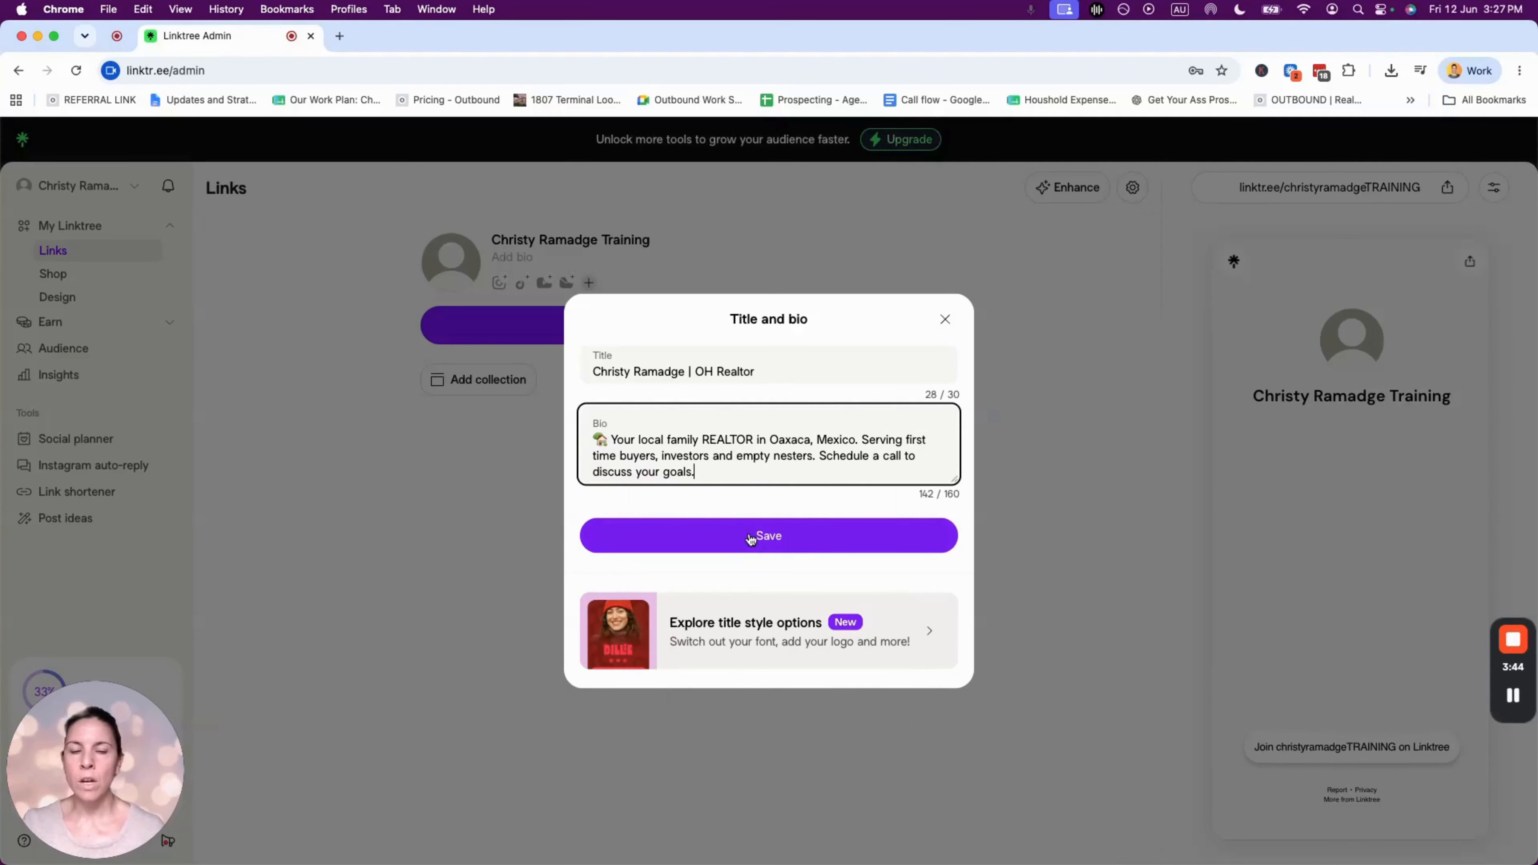
left_click_drag(688, 371, 833, 368)
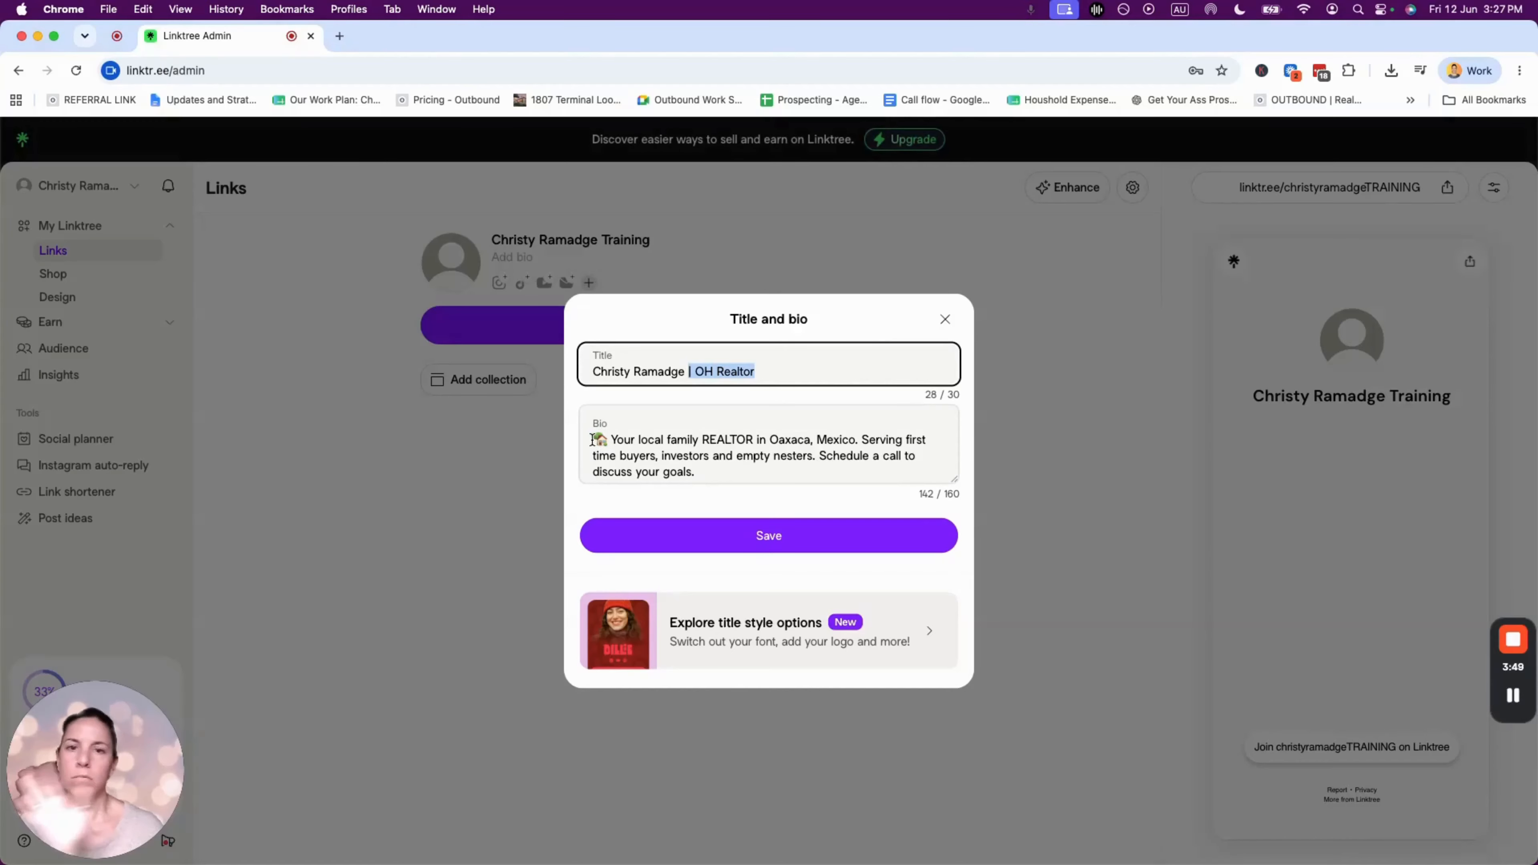
left_click_drag(592, 440, 724, 474)
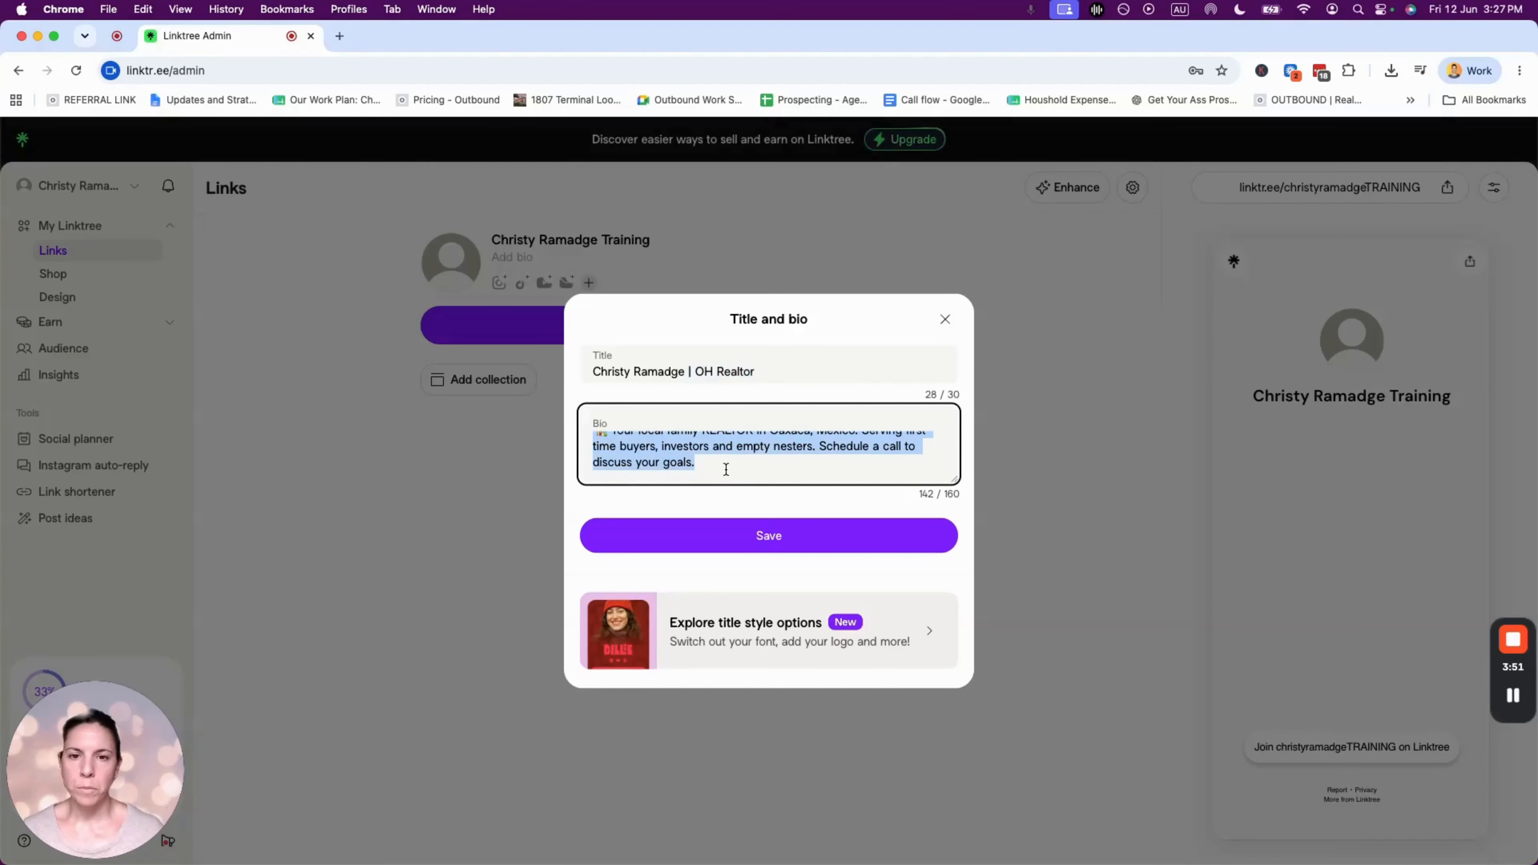
left_click(724, 474)
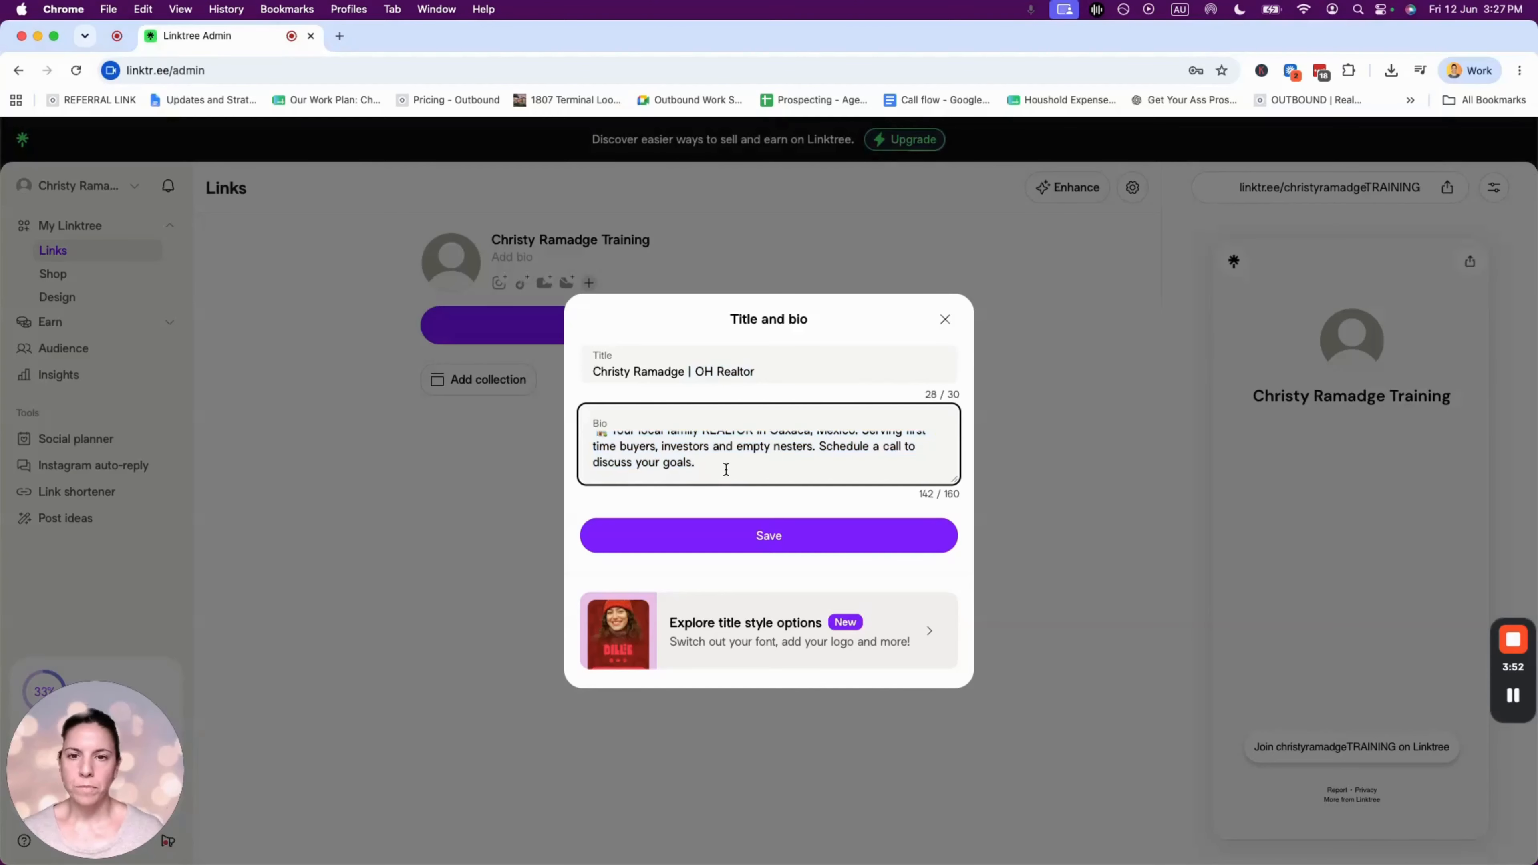
left_click(772, 524)
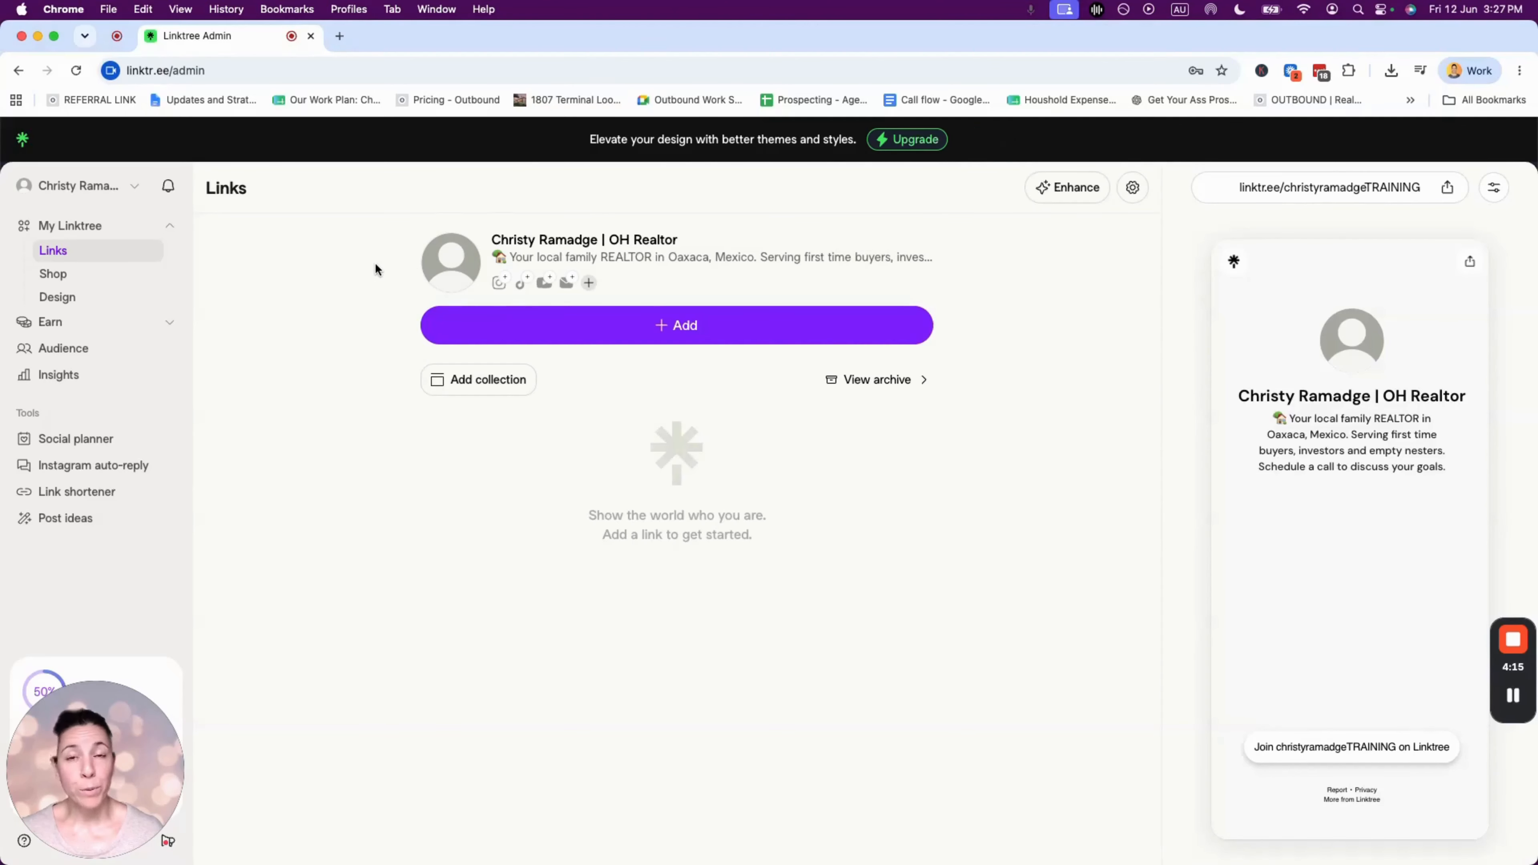
- Open the profile image upload and search the Downloads folder for the GIF
left_click(453, 261)
left_click(715, 412)
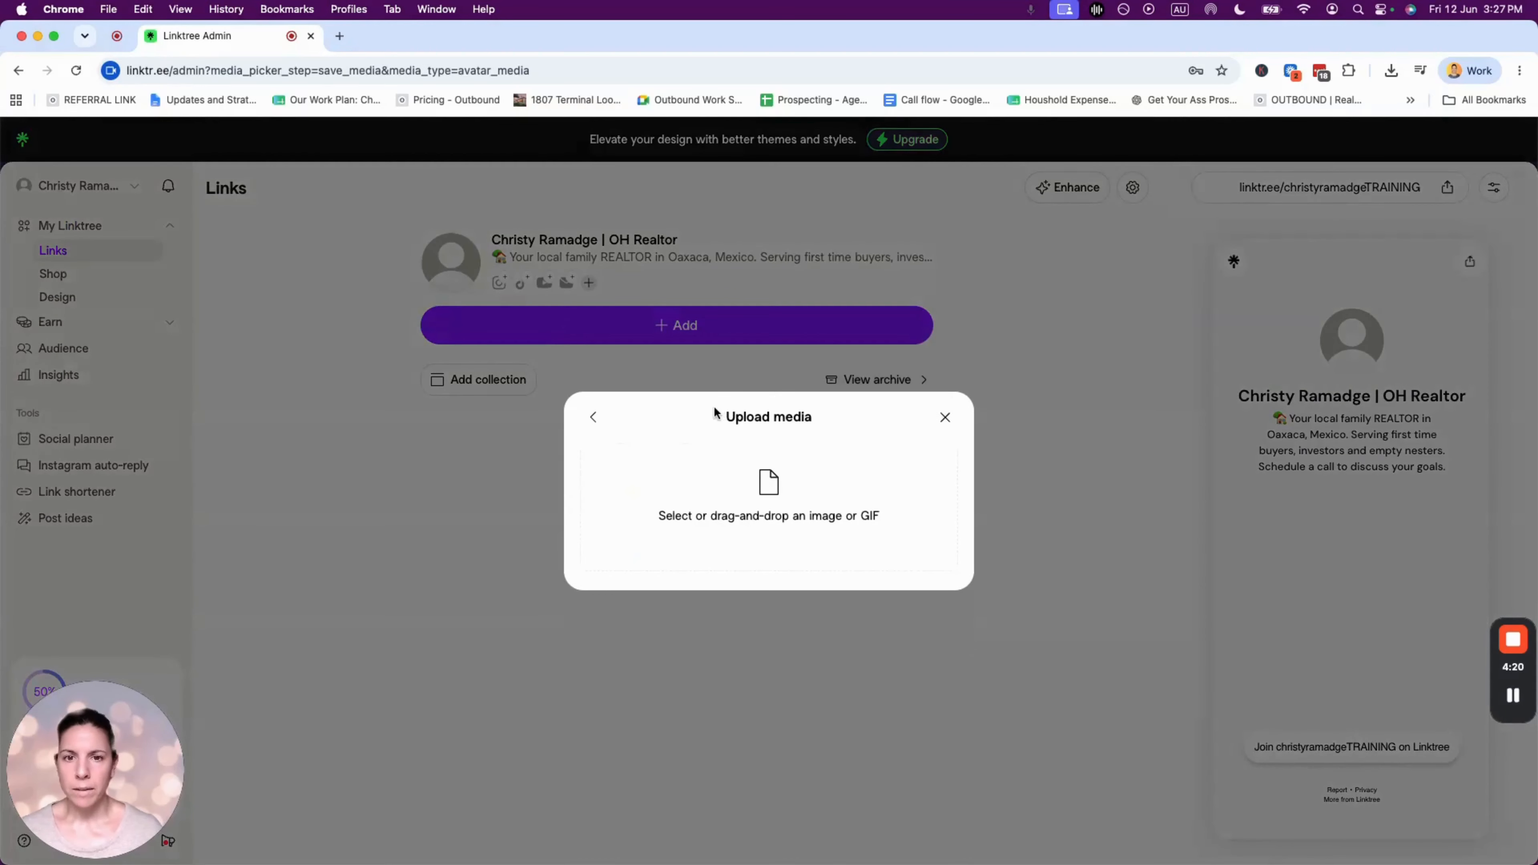
left_click(769, 490)
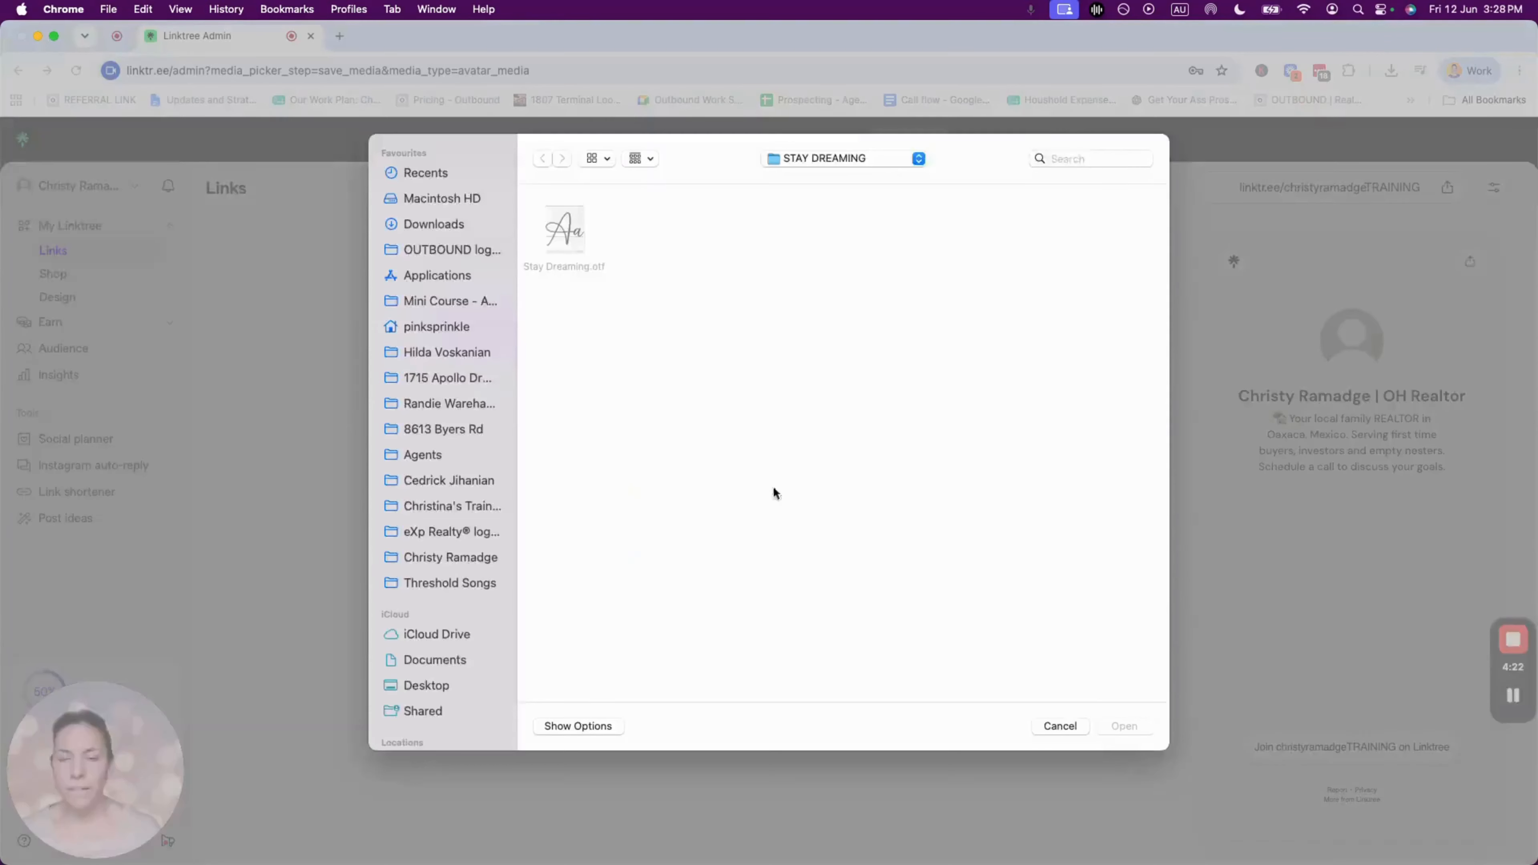
left_click(1071, 162)
left_click(433, 223)
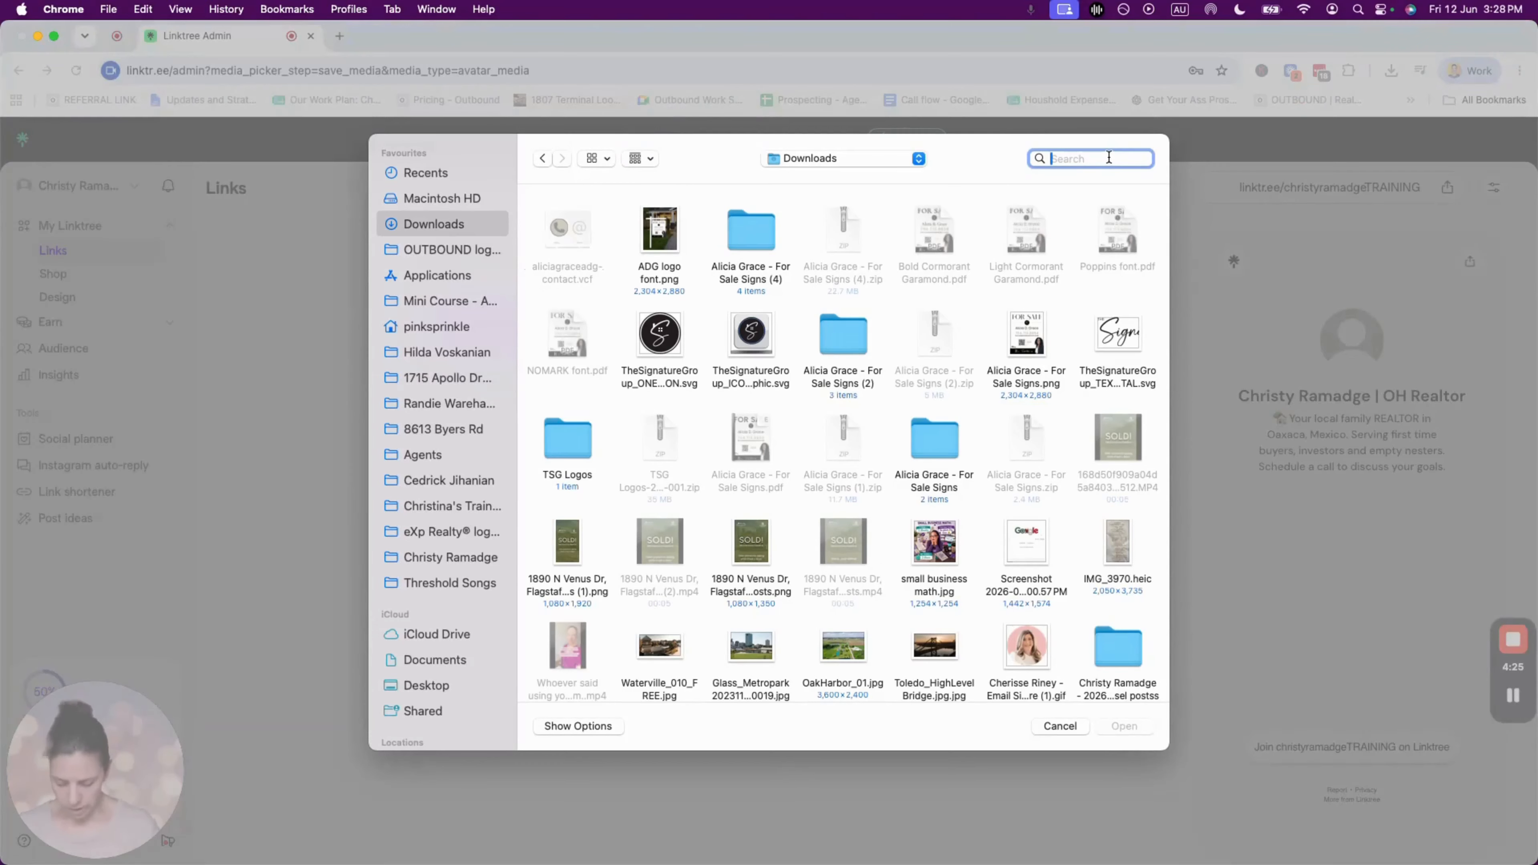
type("chridty")
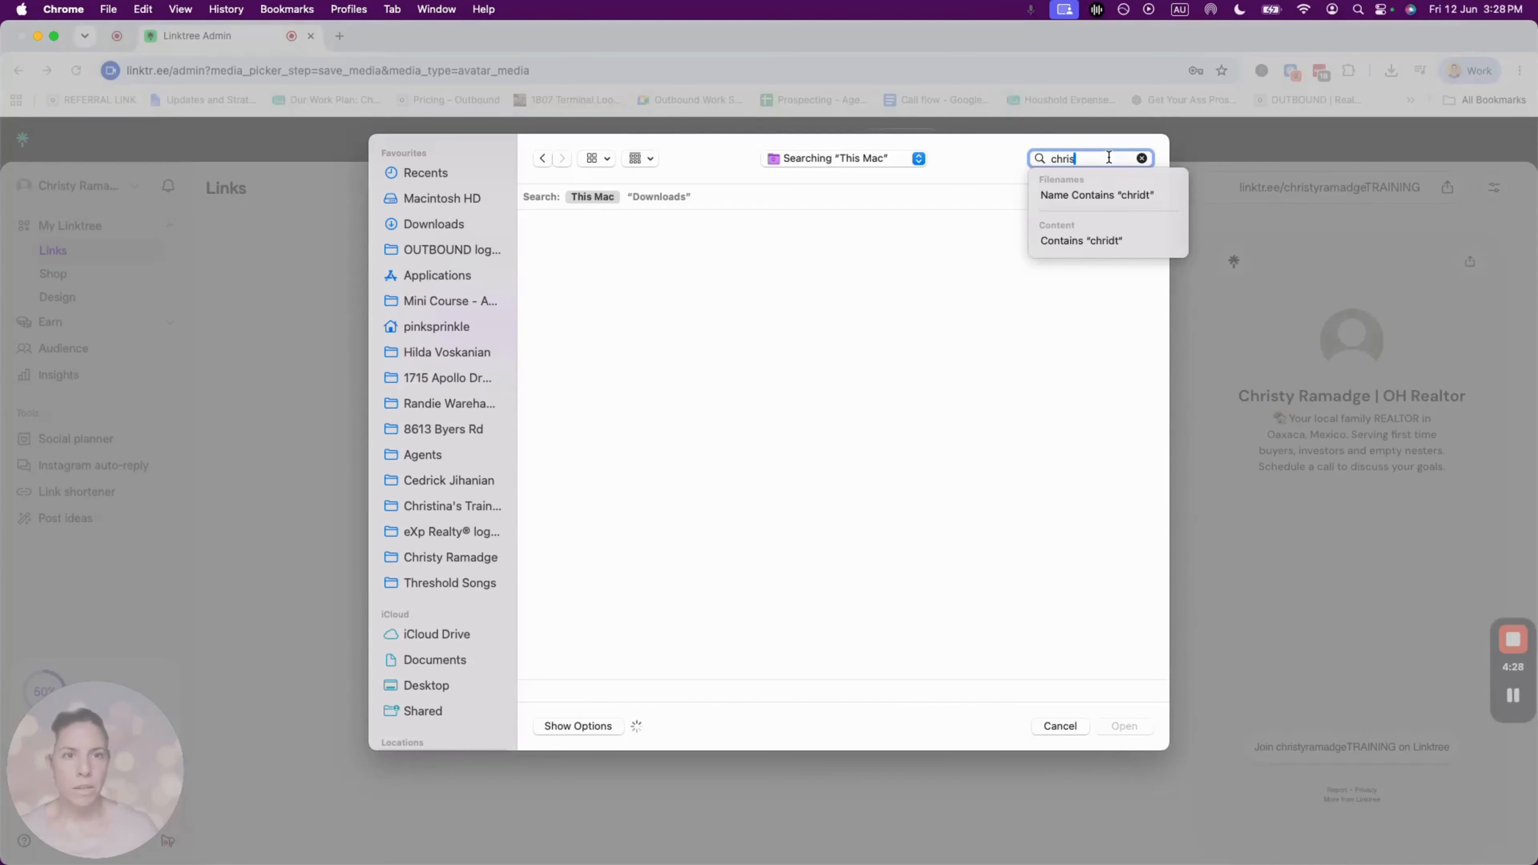
type("ty")
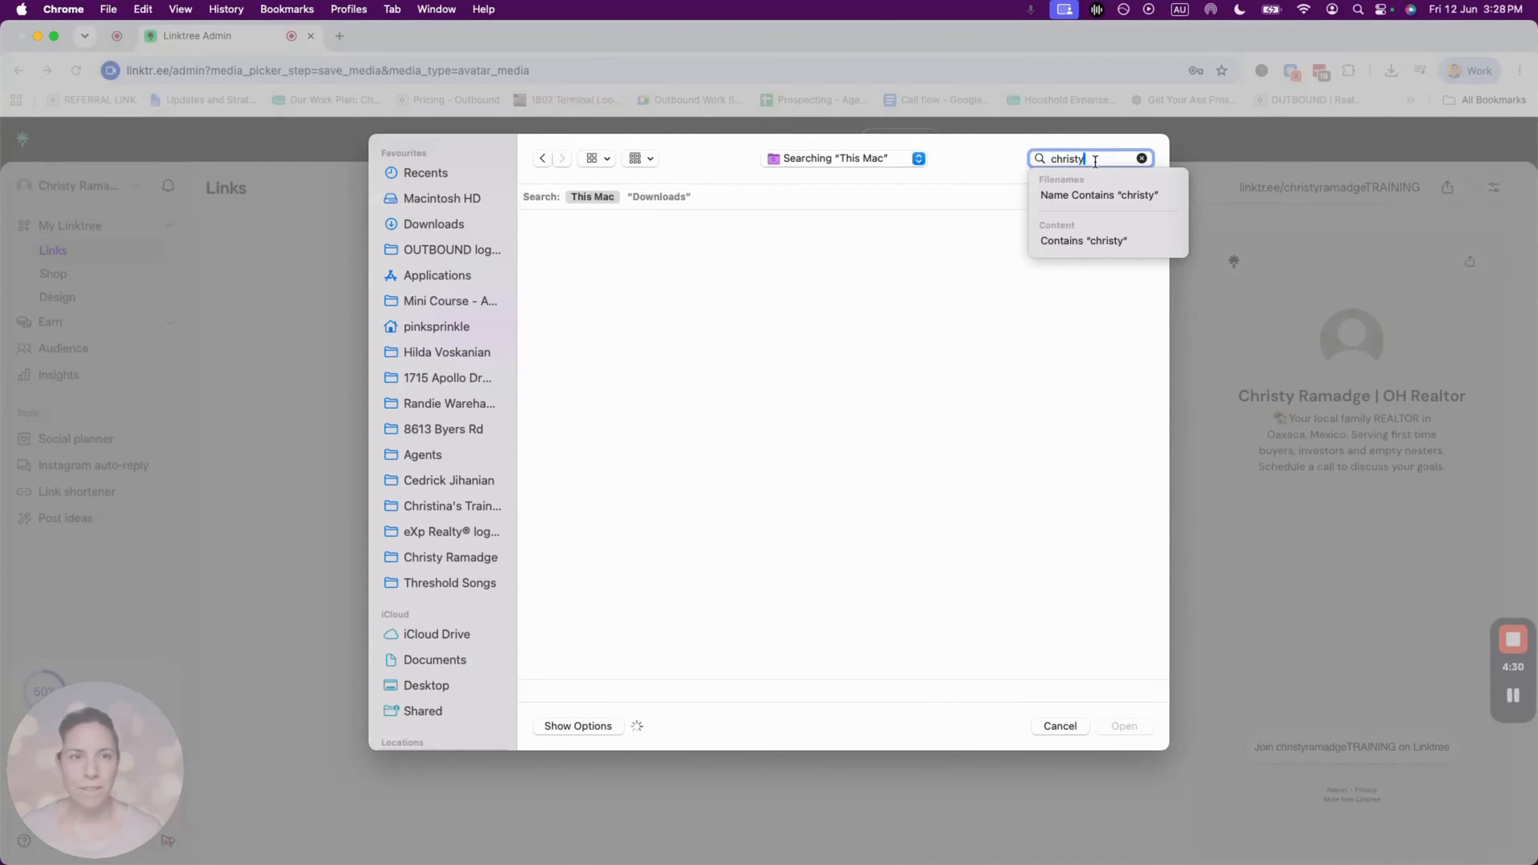
type(" gif")
key("Return")
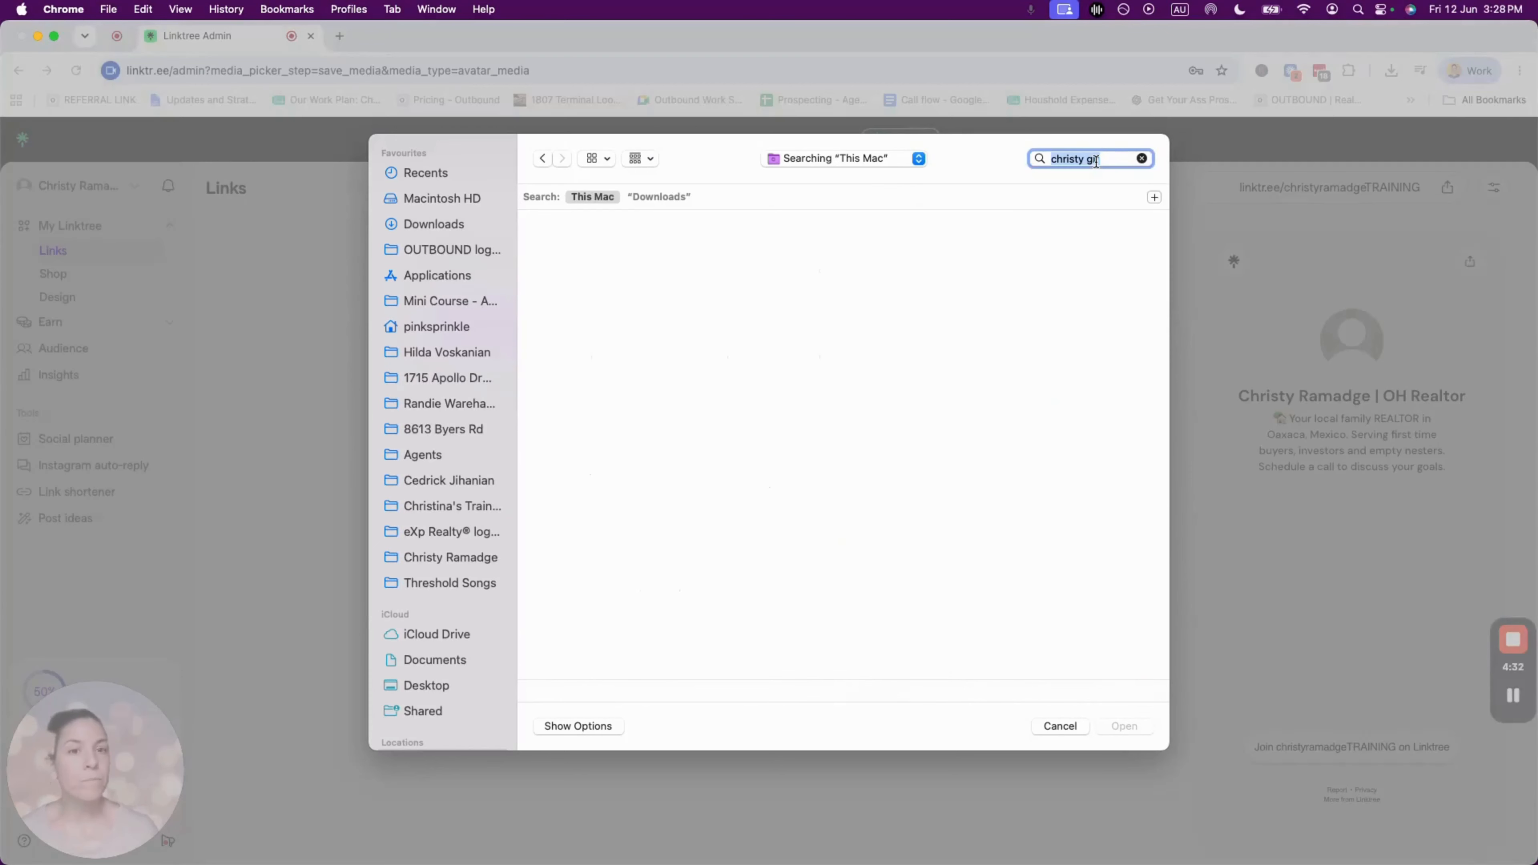
- Choose the first matching GIF and upload it as the profile picture
left_click(559, 270)
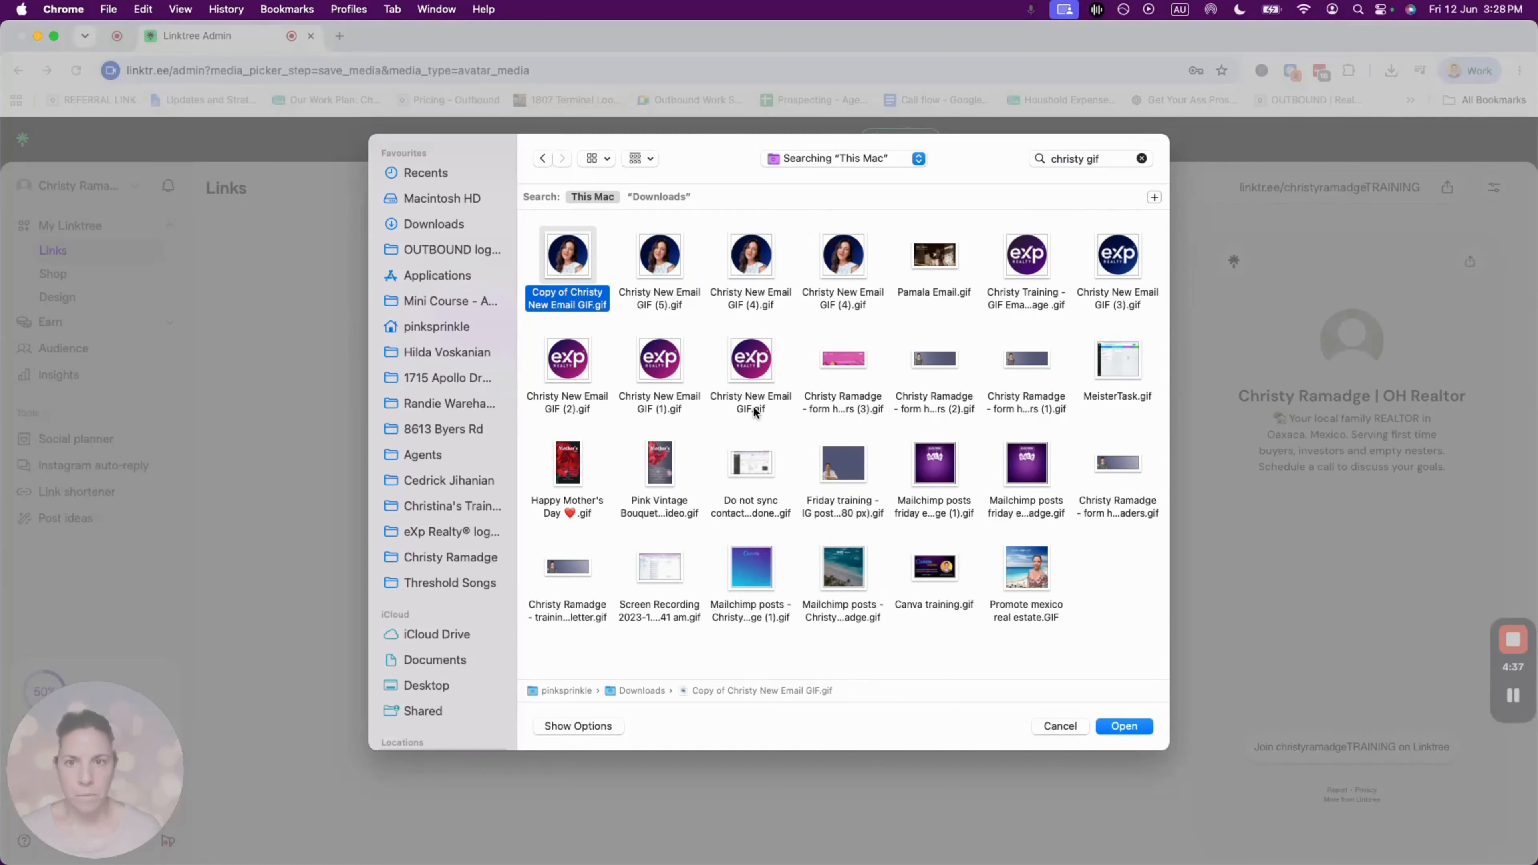
left_click(1124, 727)
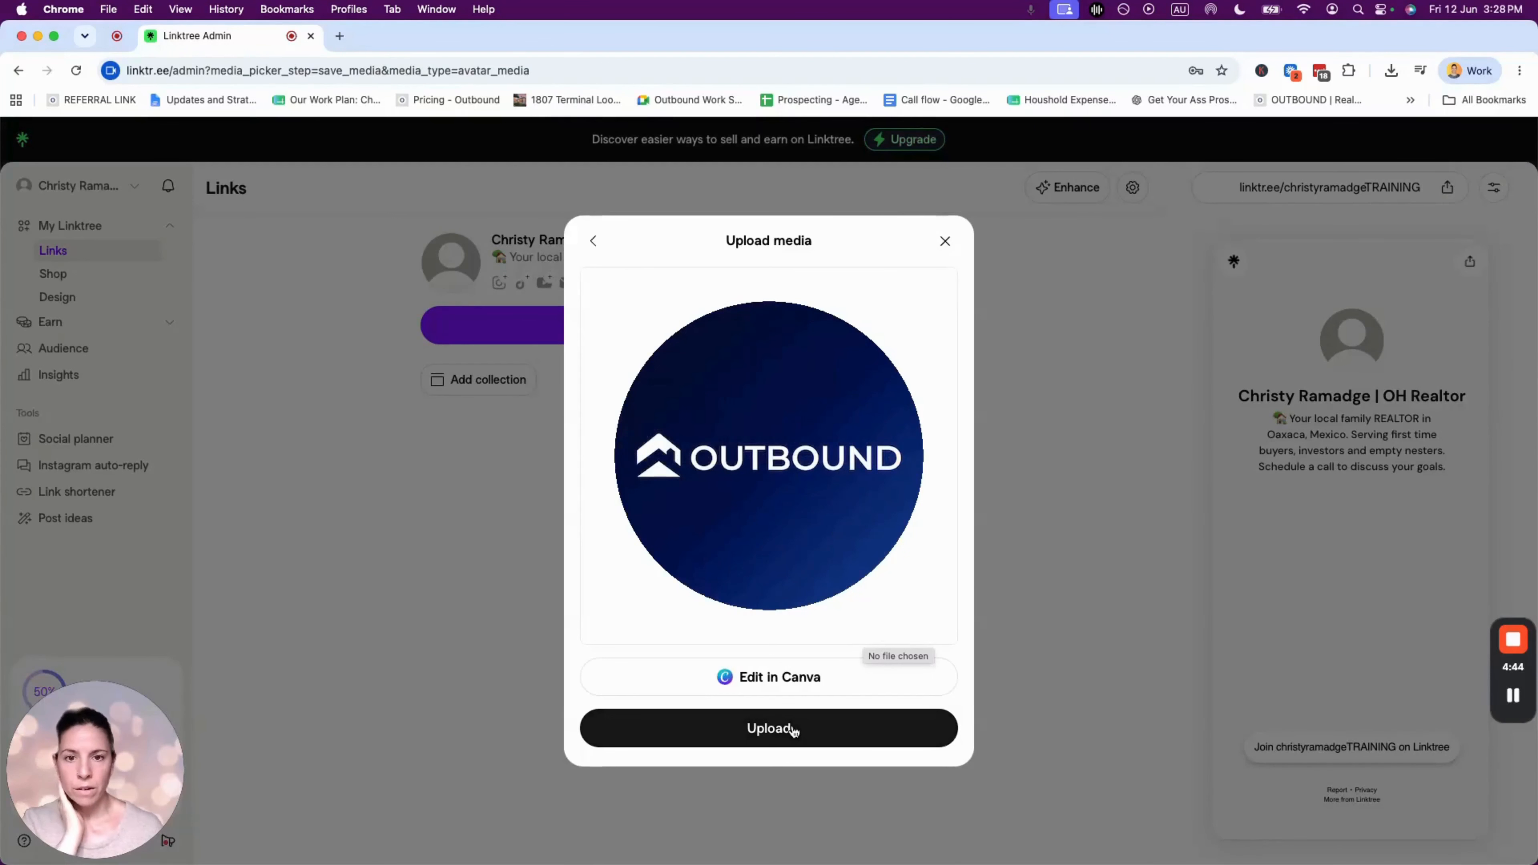
left_click(762, 738)
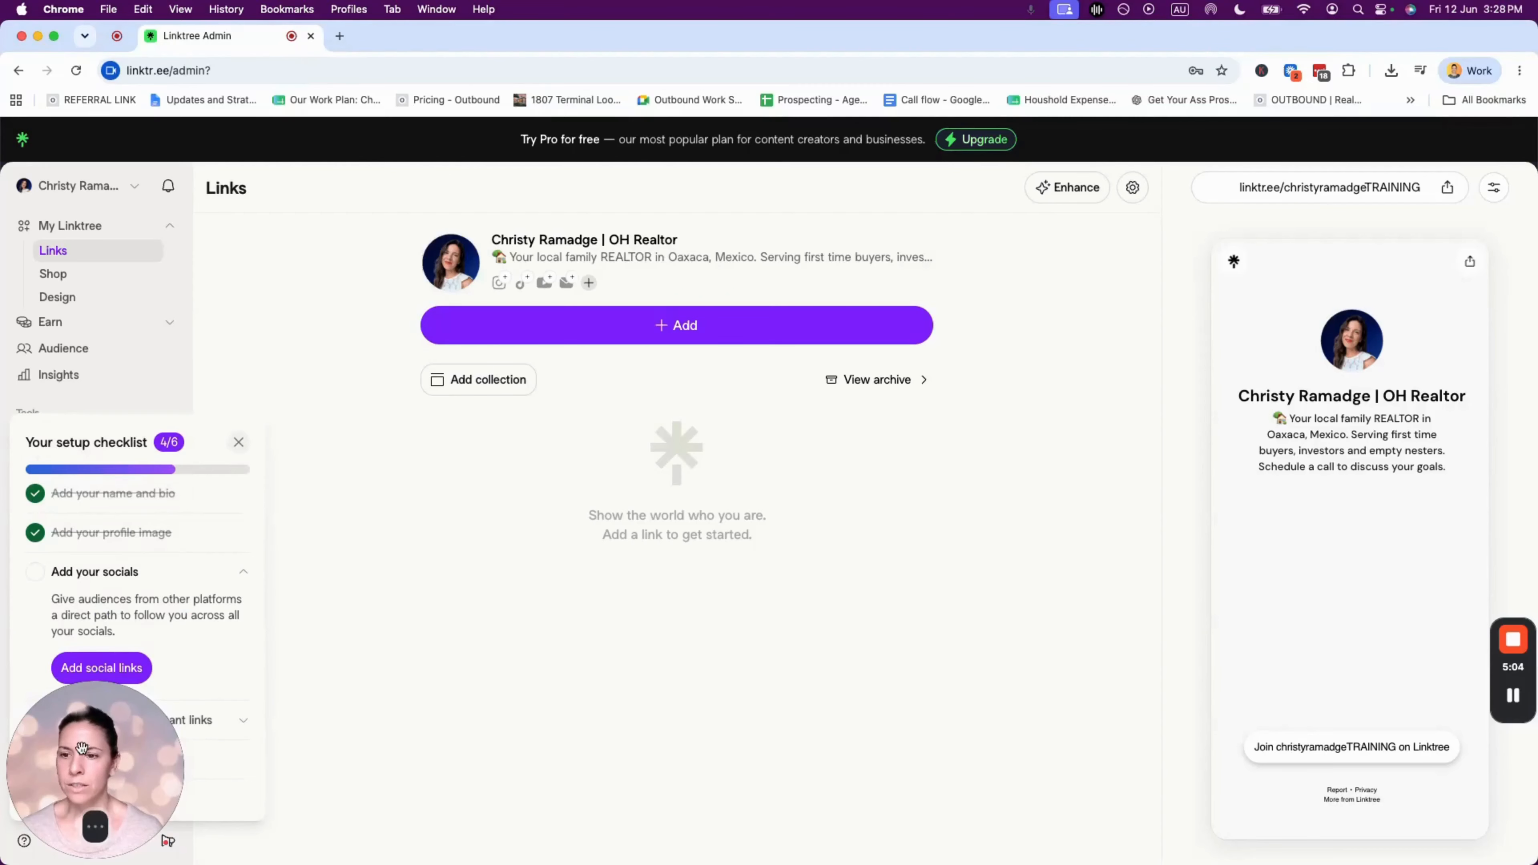
left_click_drag(95, 765, 312, 771)
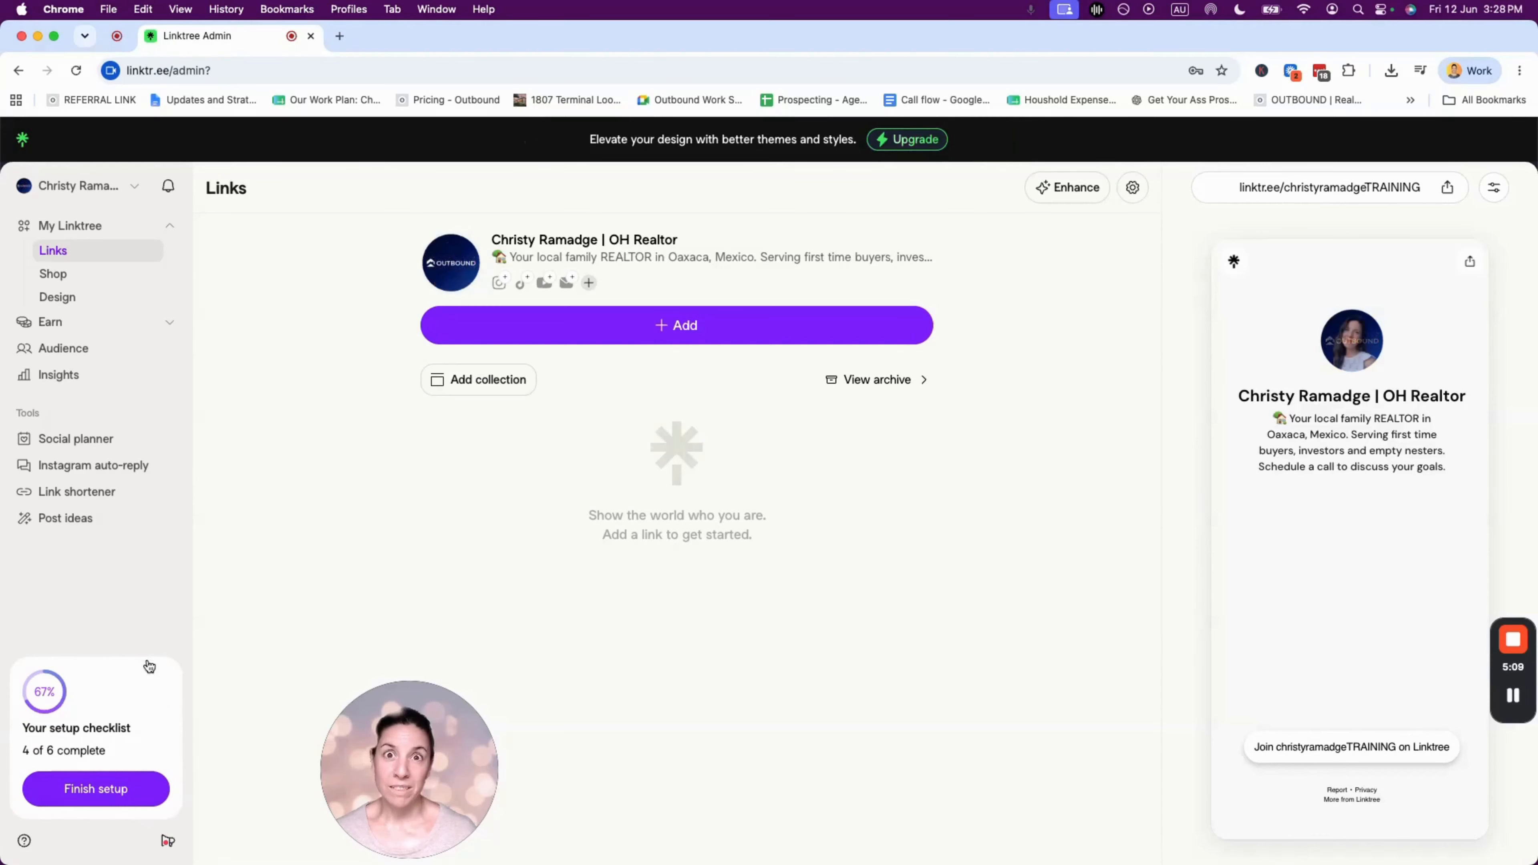
mouse_move(398, 729)
left_click_drag(397, 730, 90, 727)
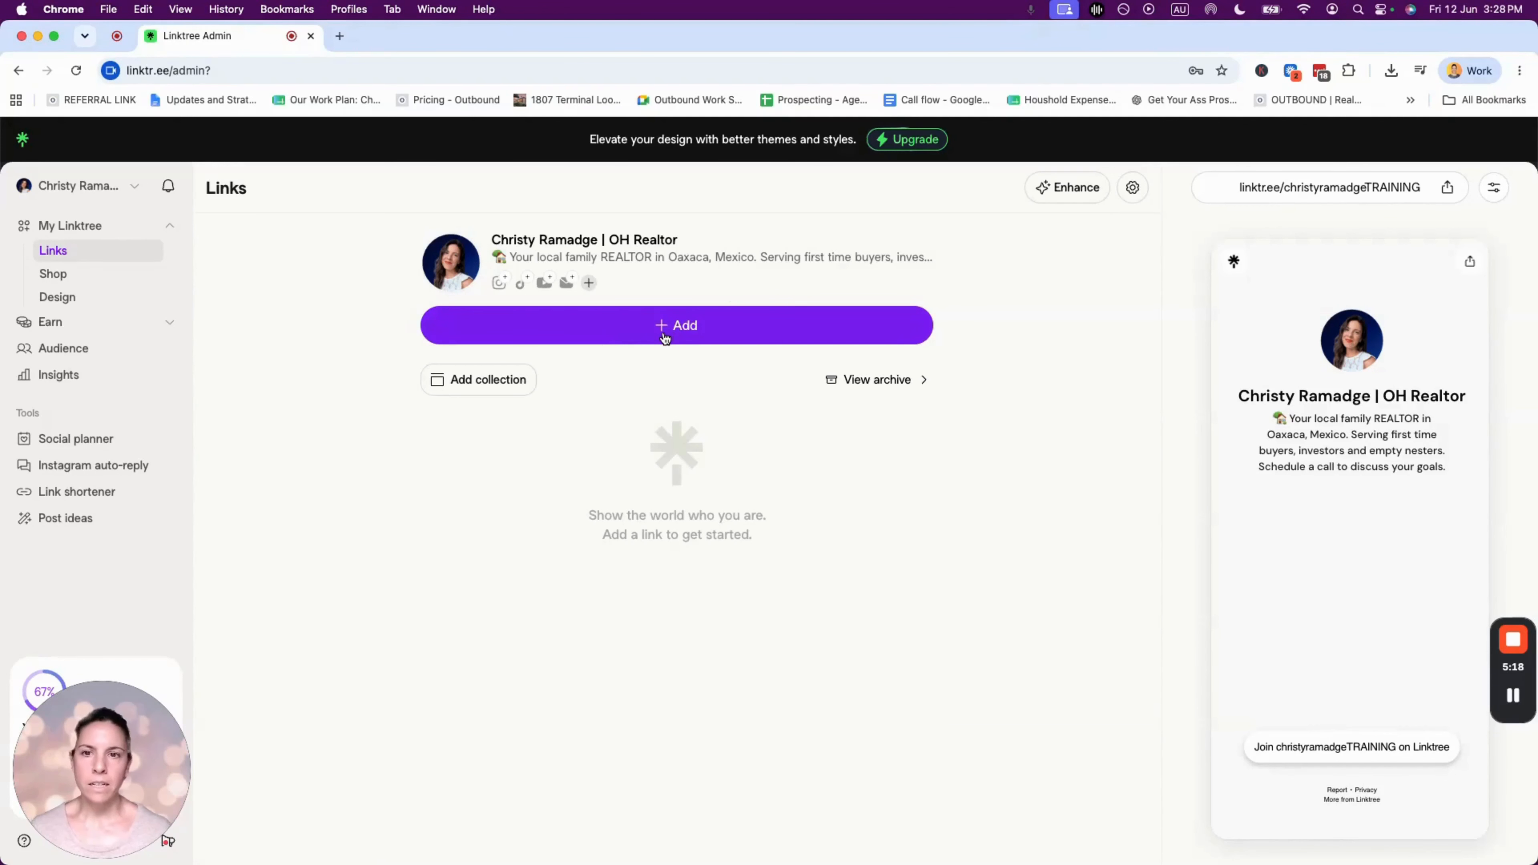
- After checking the example's contact card, search 'contact' and add a Contact Details block
left_click(682, 327)
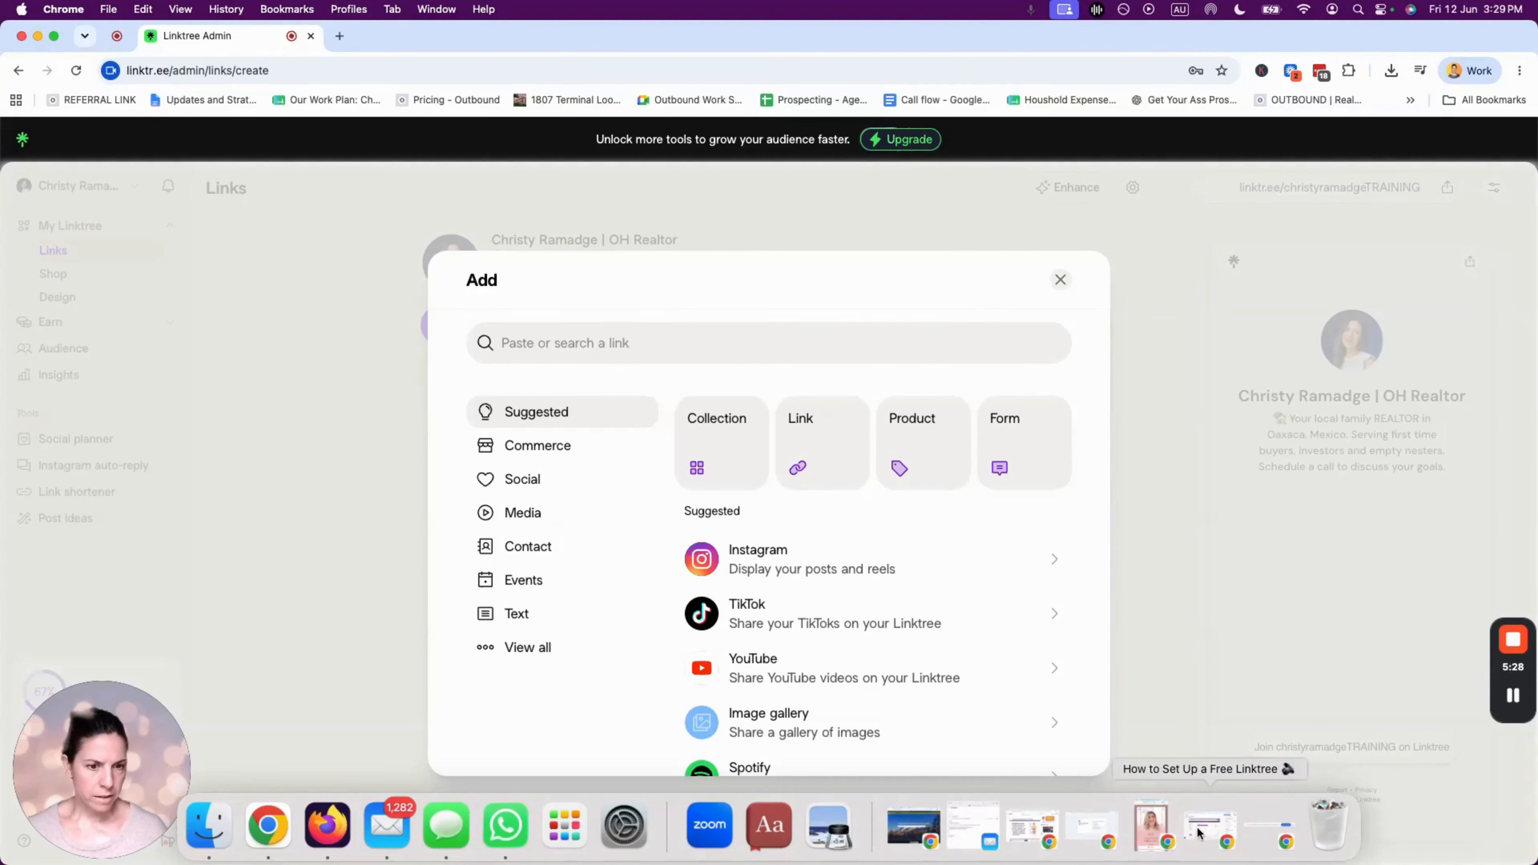
left_click(1272, 836)
scroll(752, 666, "down", 5)
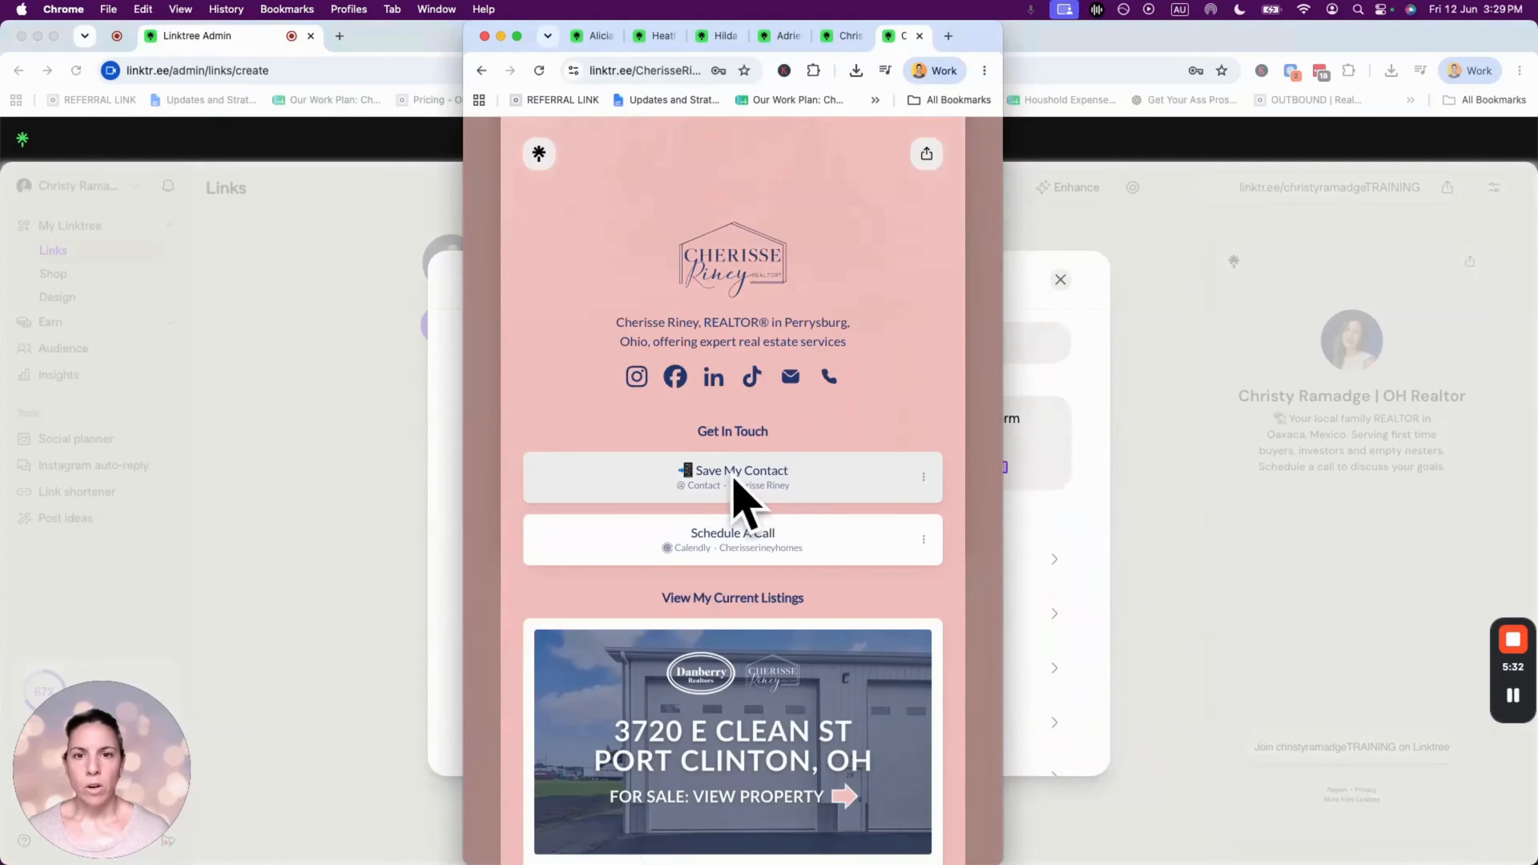
left_click(689, 475)
left_click(909, 820)
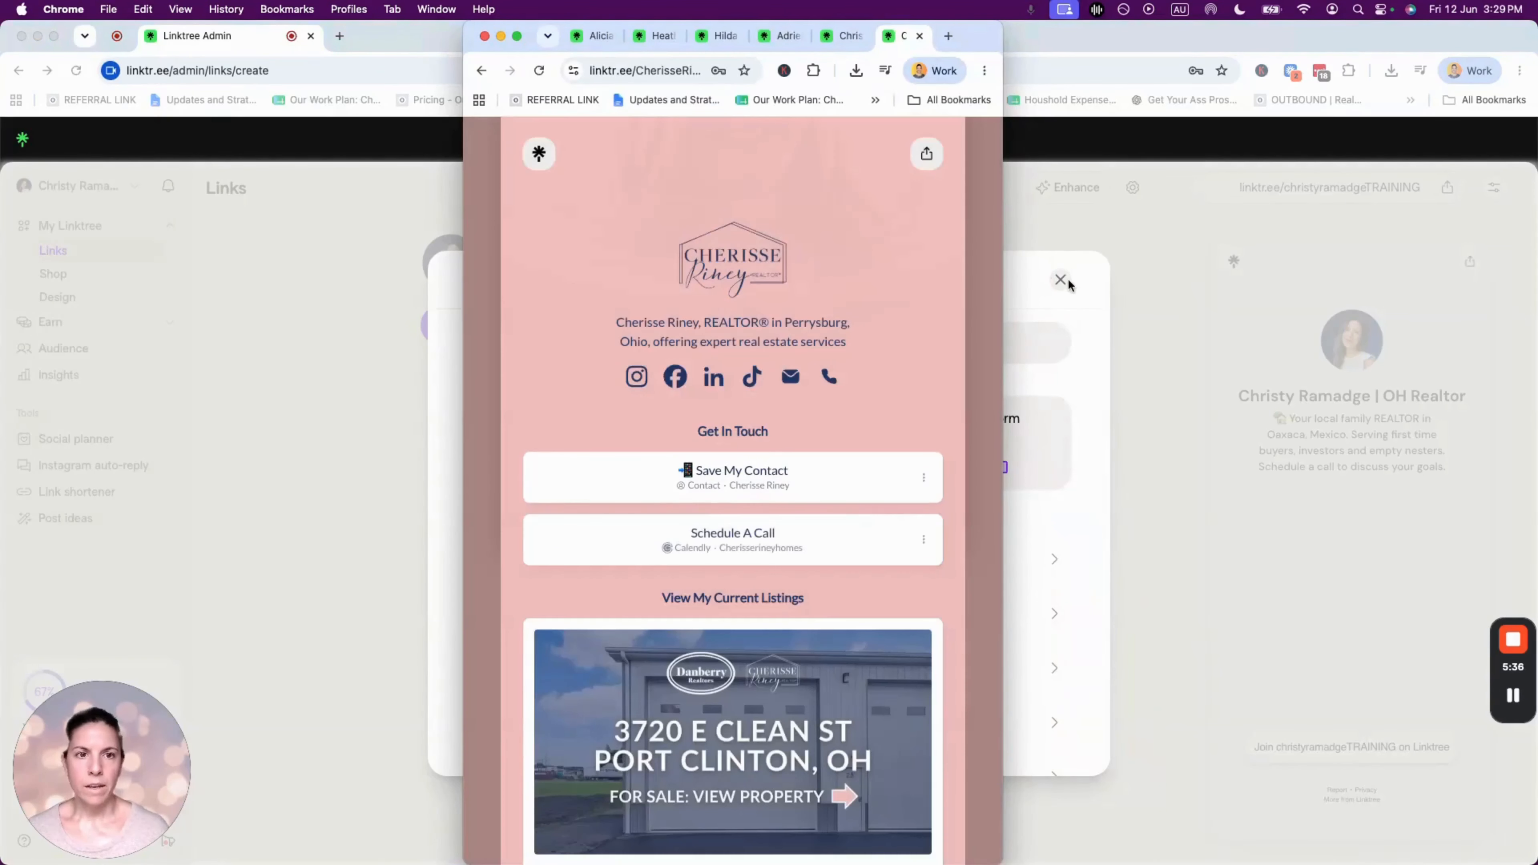
left_click(451, 28)
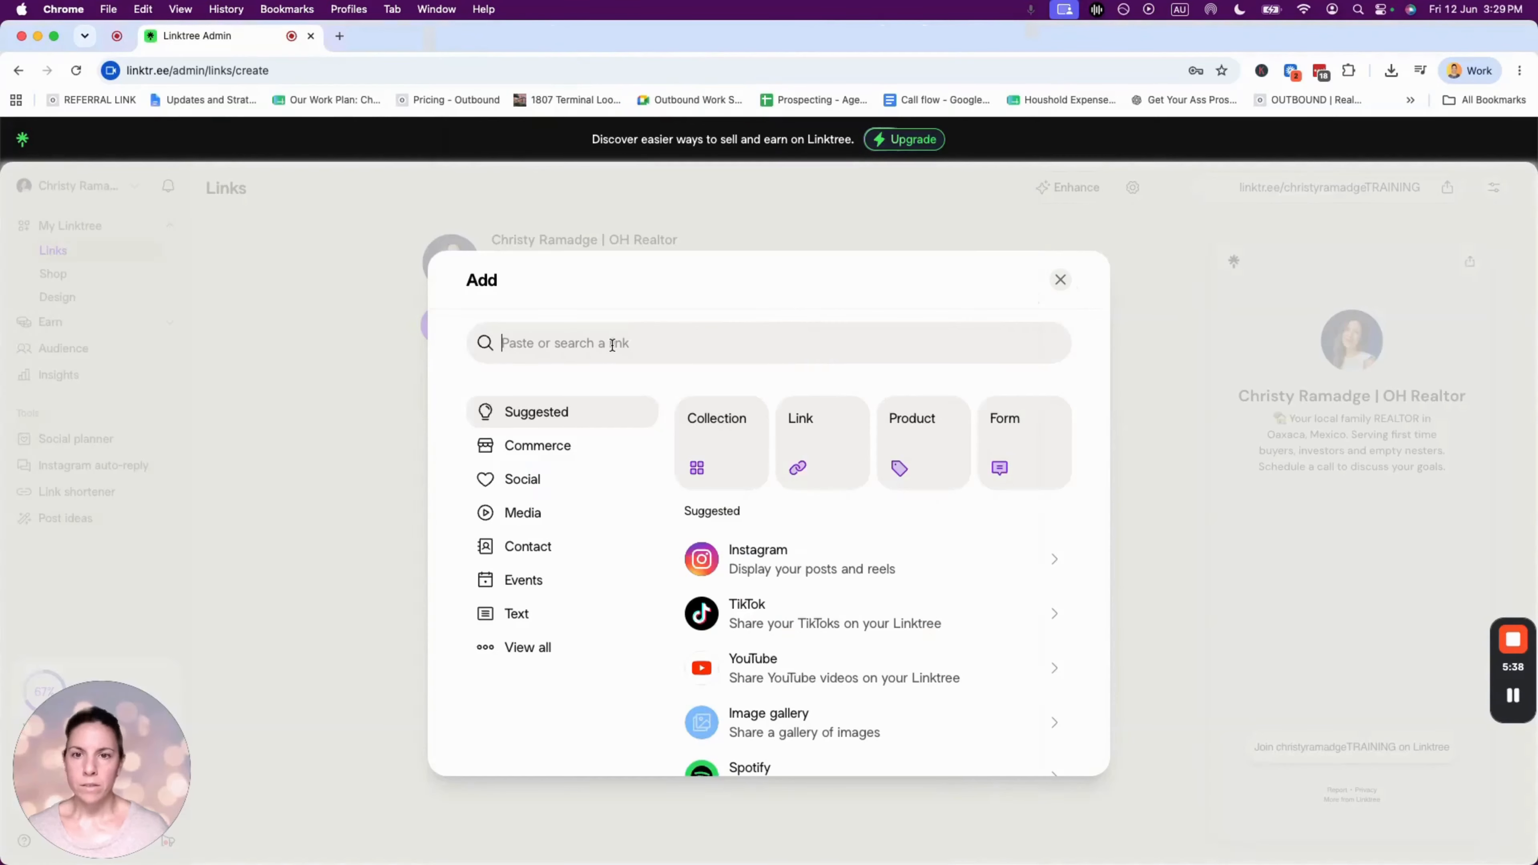
type("cont")
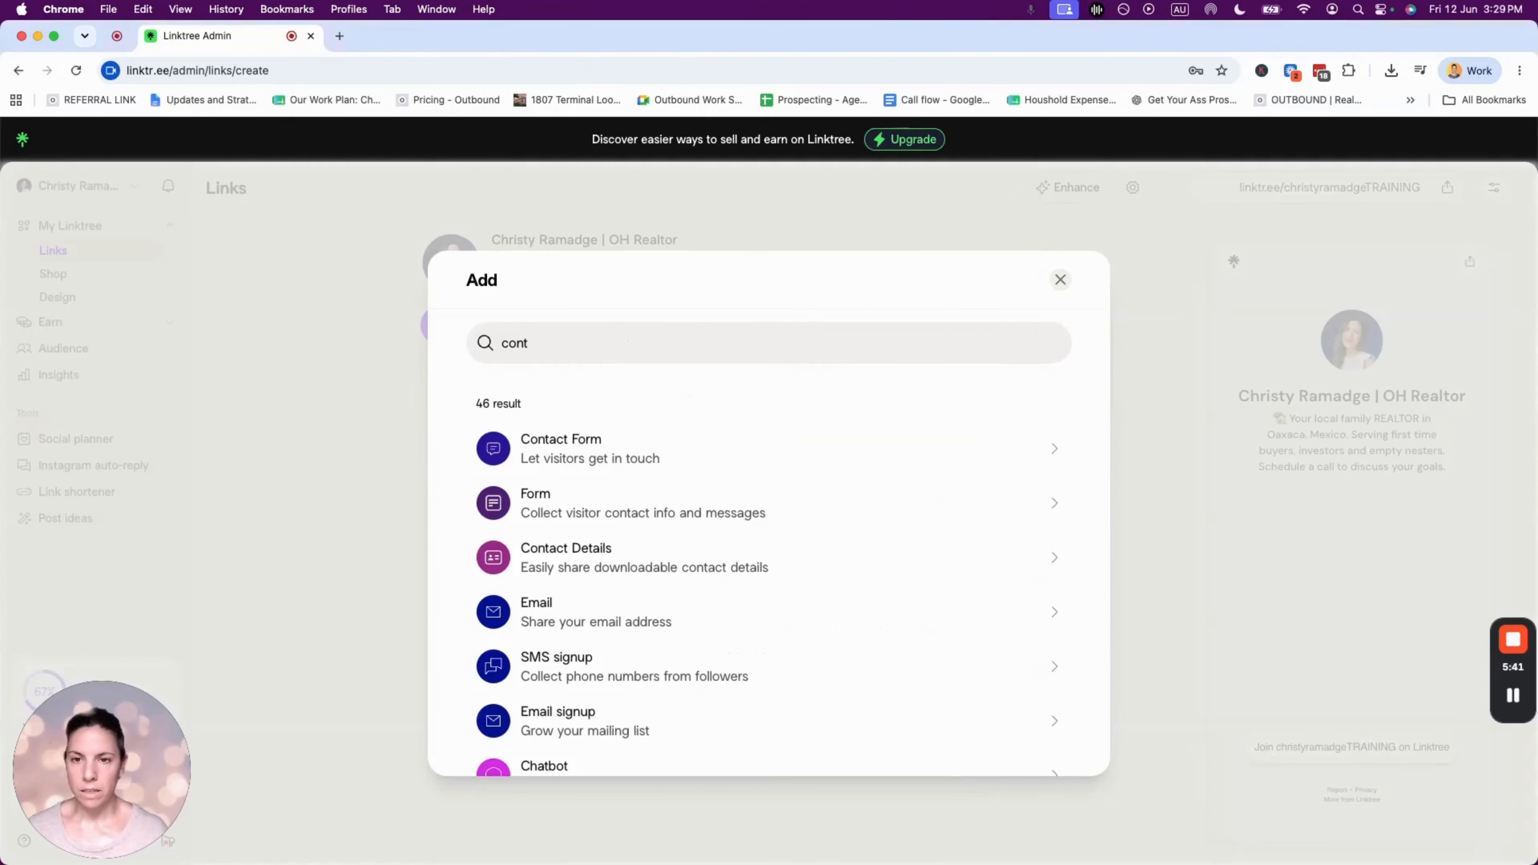
type("act")
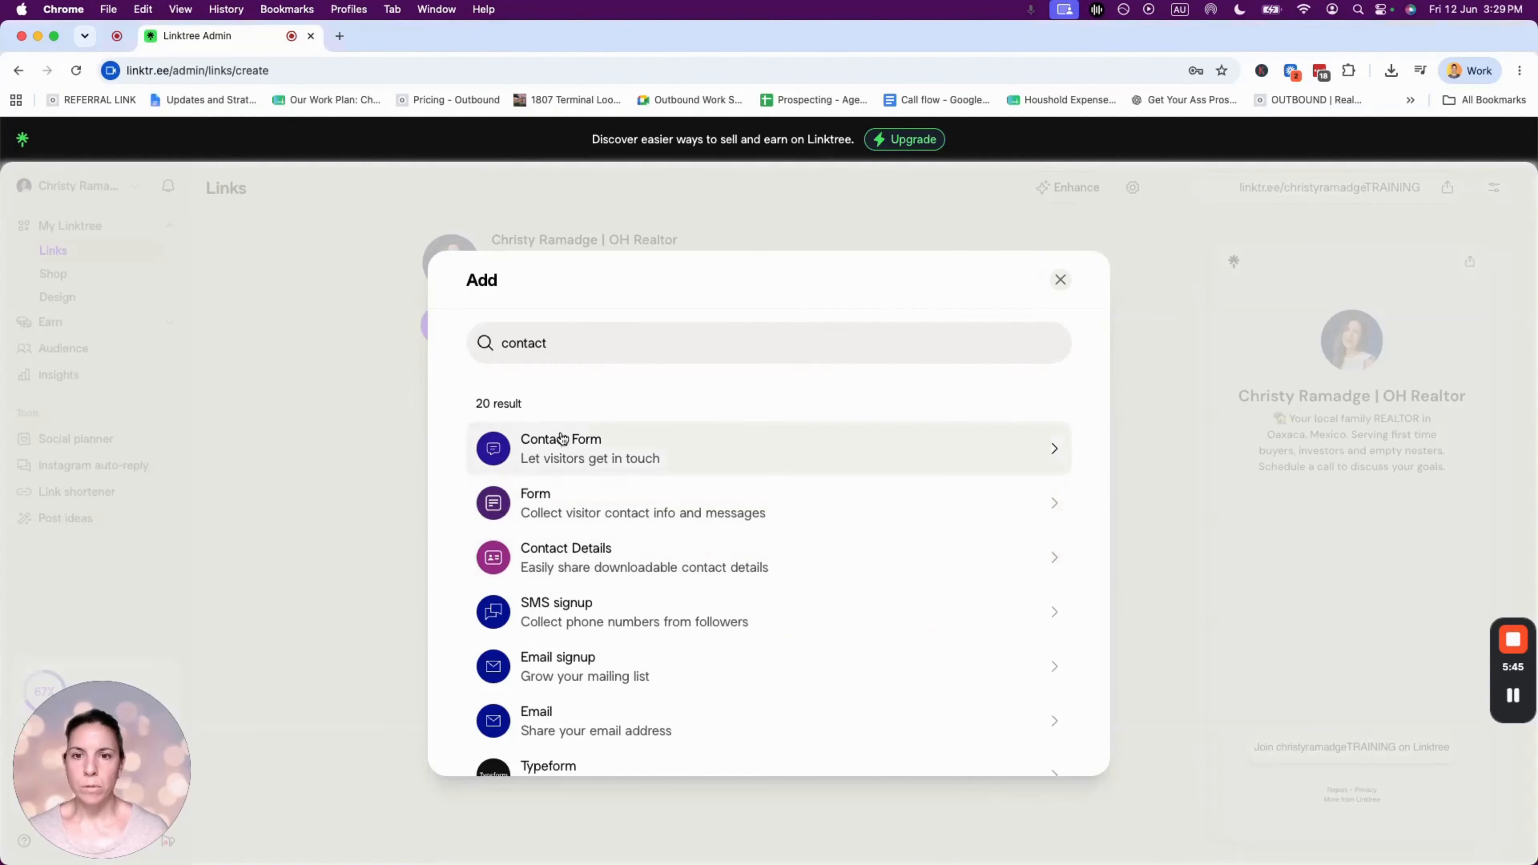
left_click(595, 548)
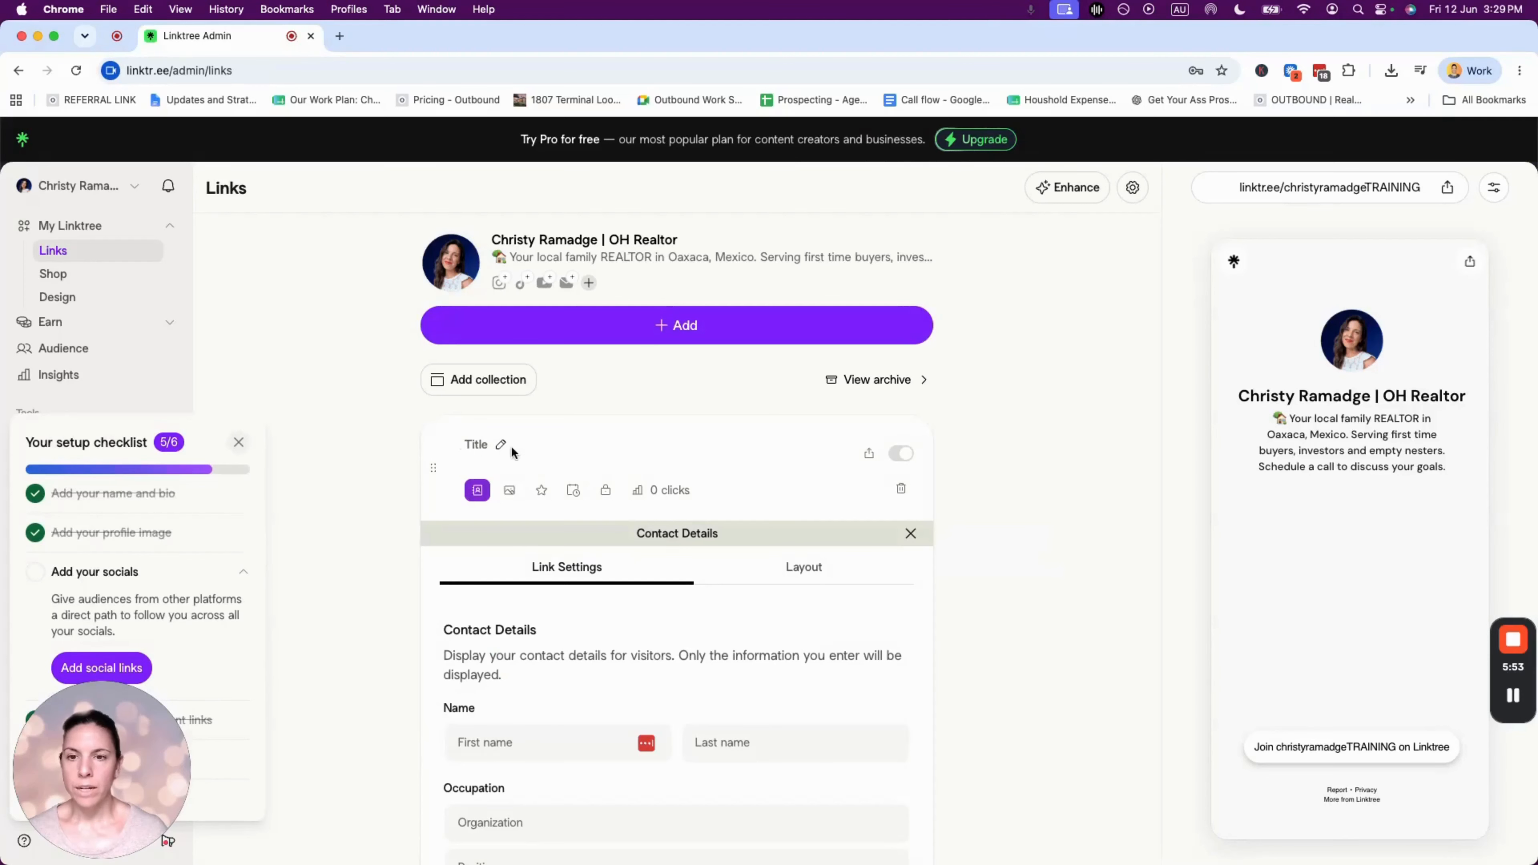
- Title the contact card link with a 📞 emoji followed by 'Save My Contact Details'
left_click(500, 448)
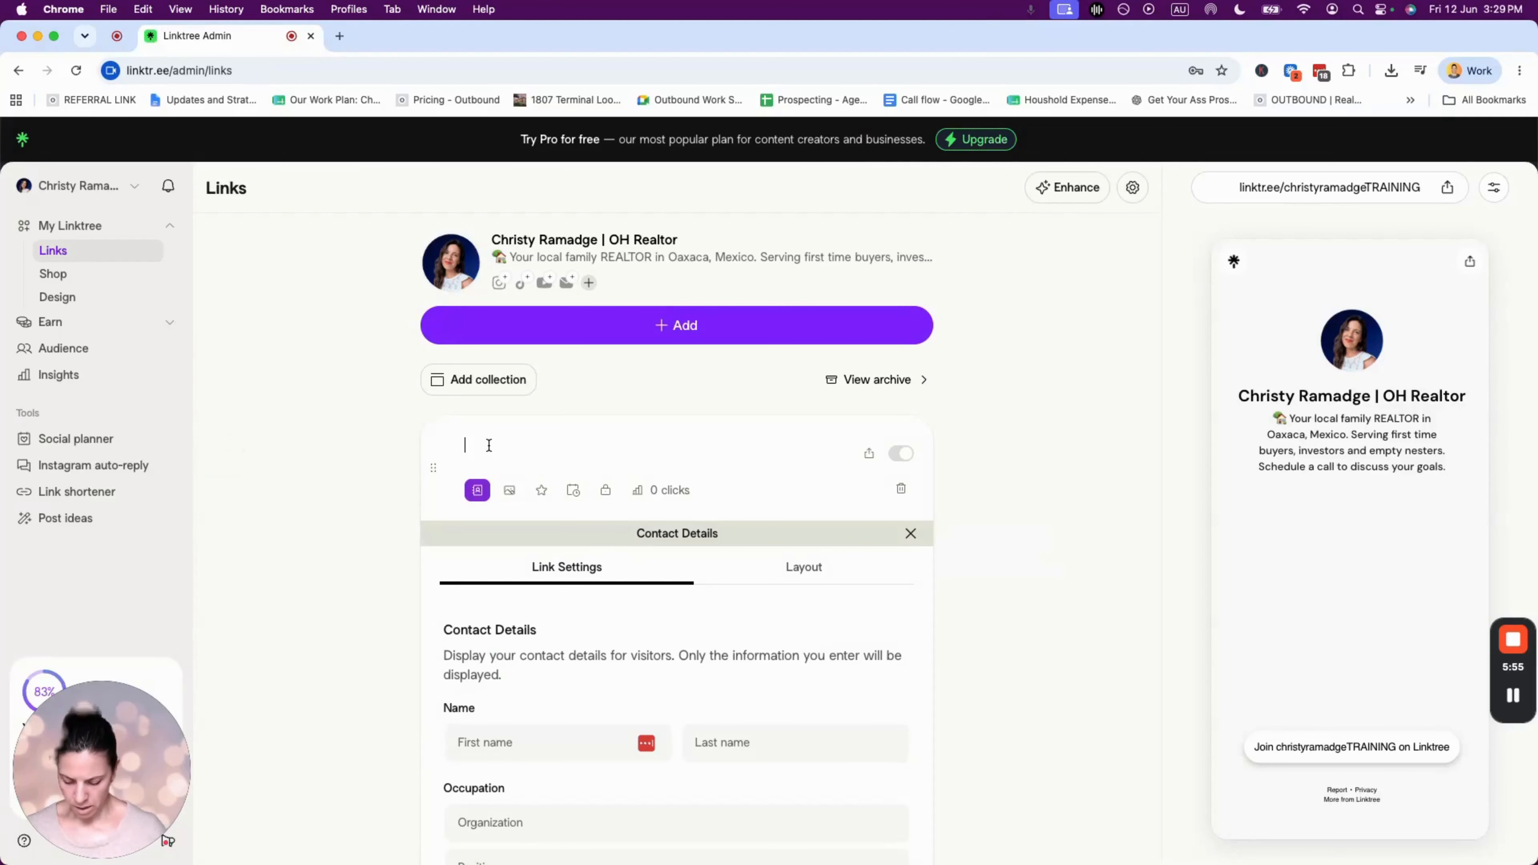
key("ctrl+super+space")
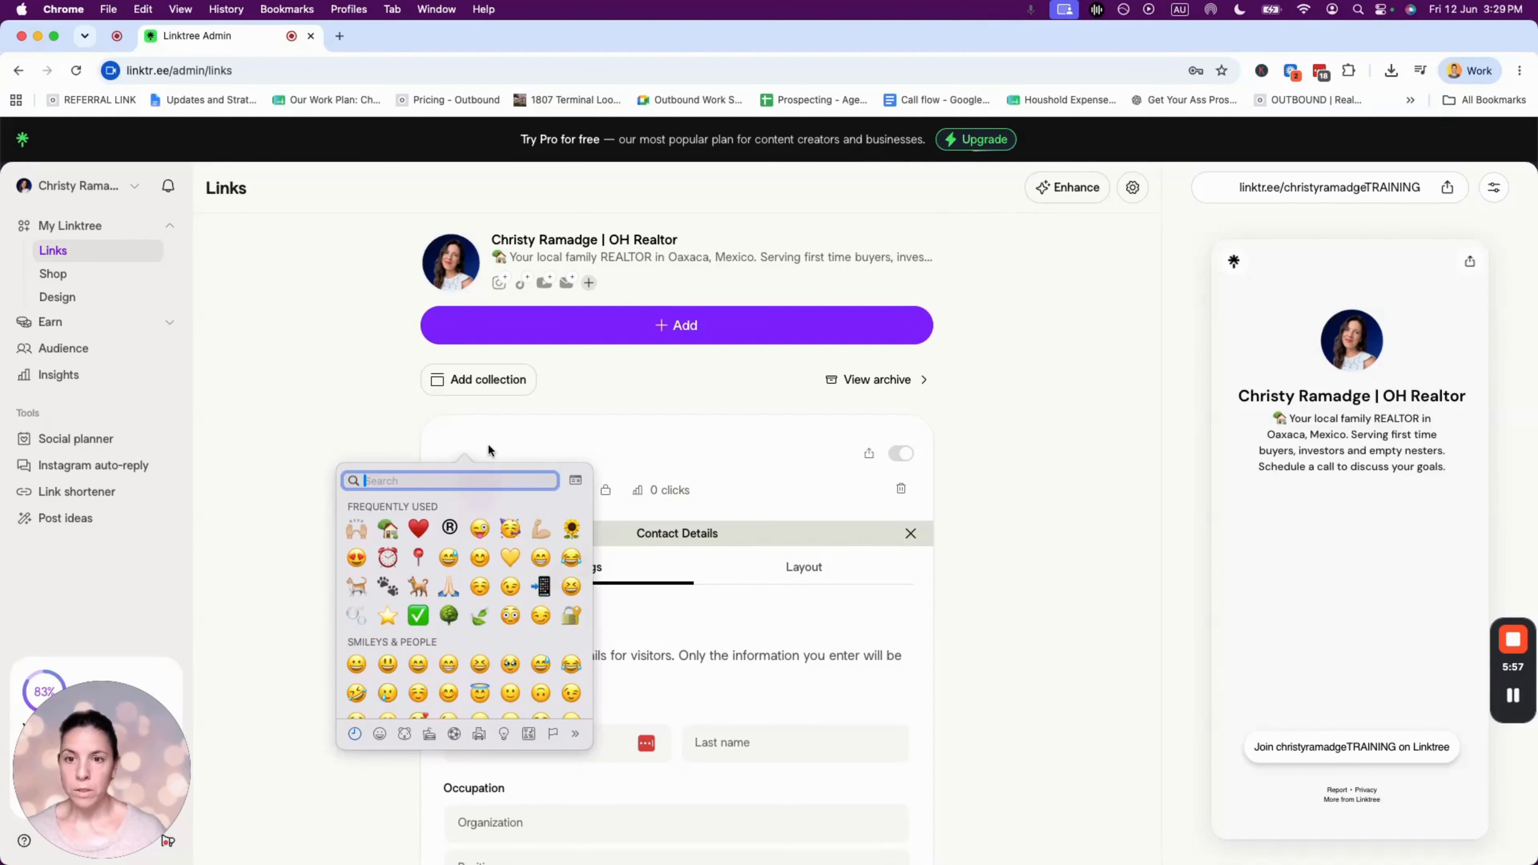
left_click(542, 586)
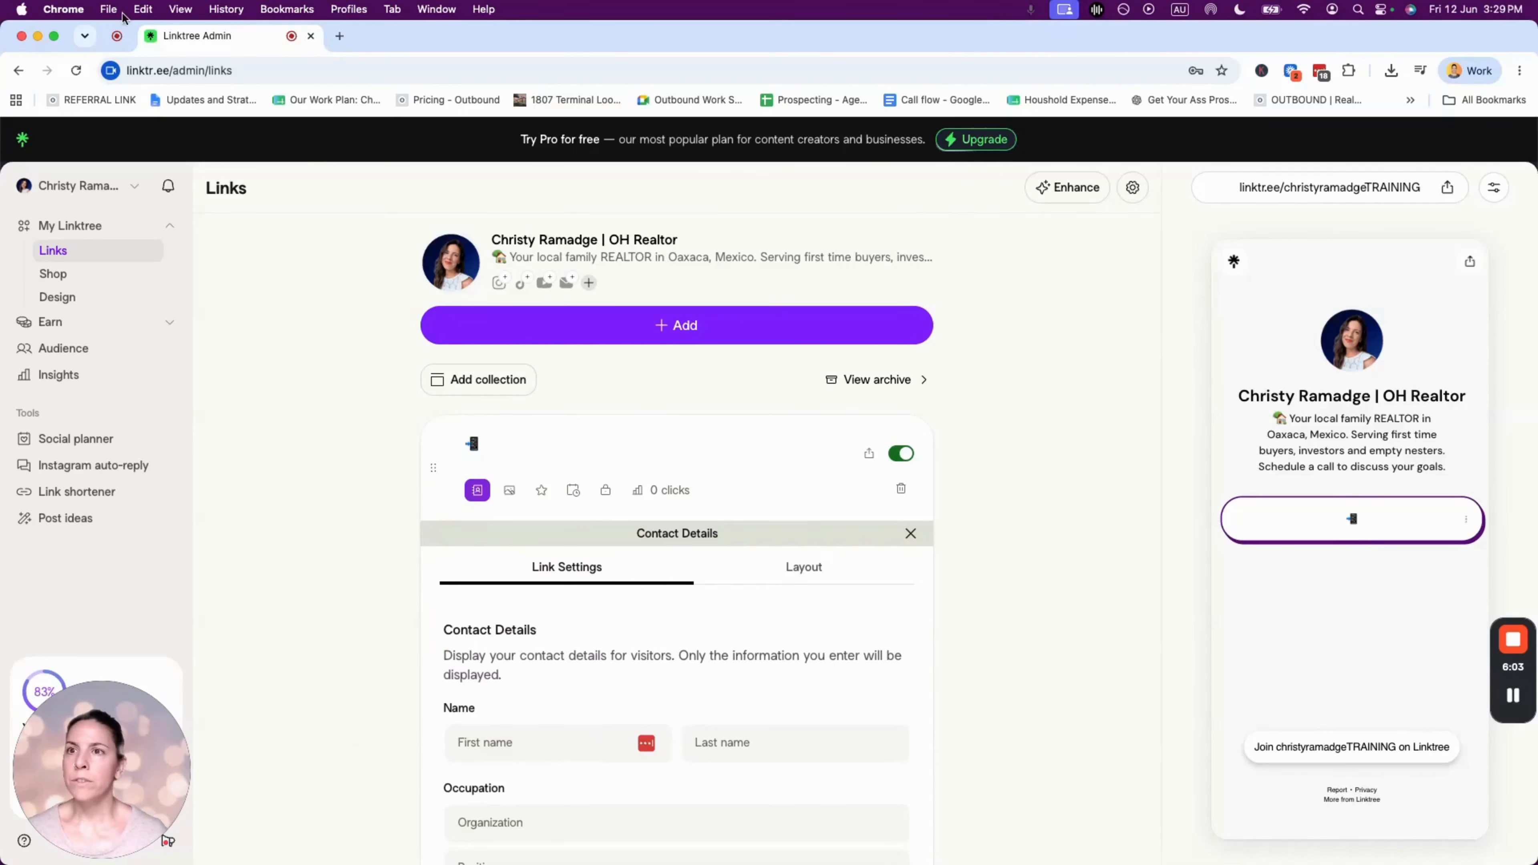
left_click(143, 9)
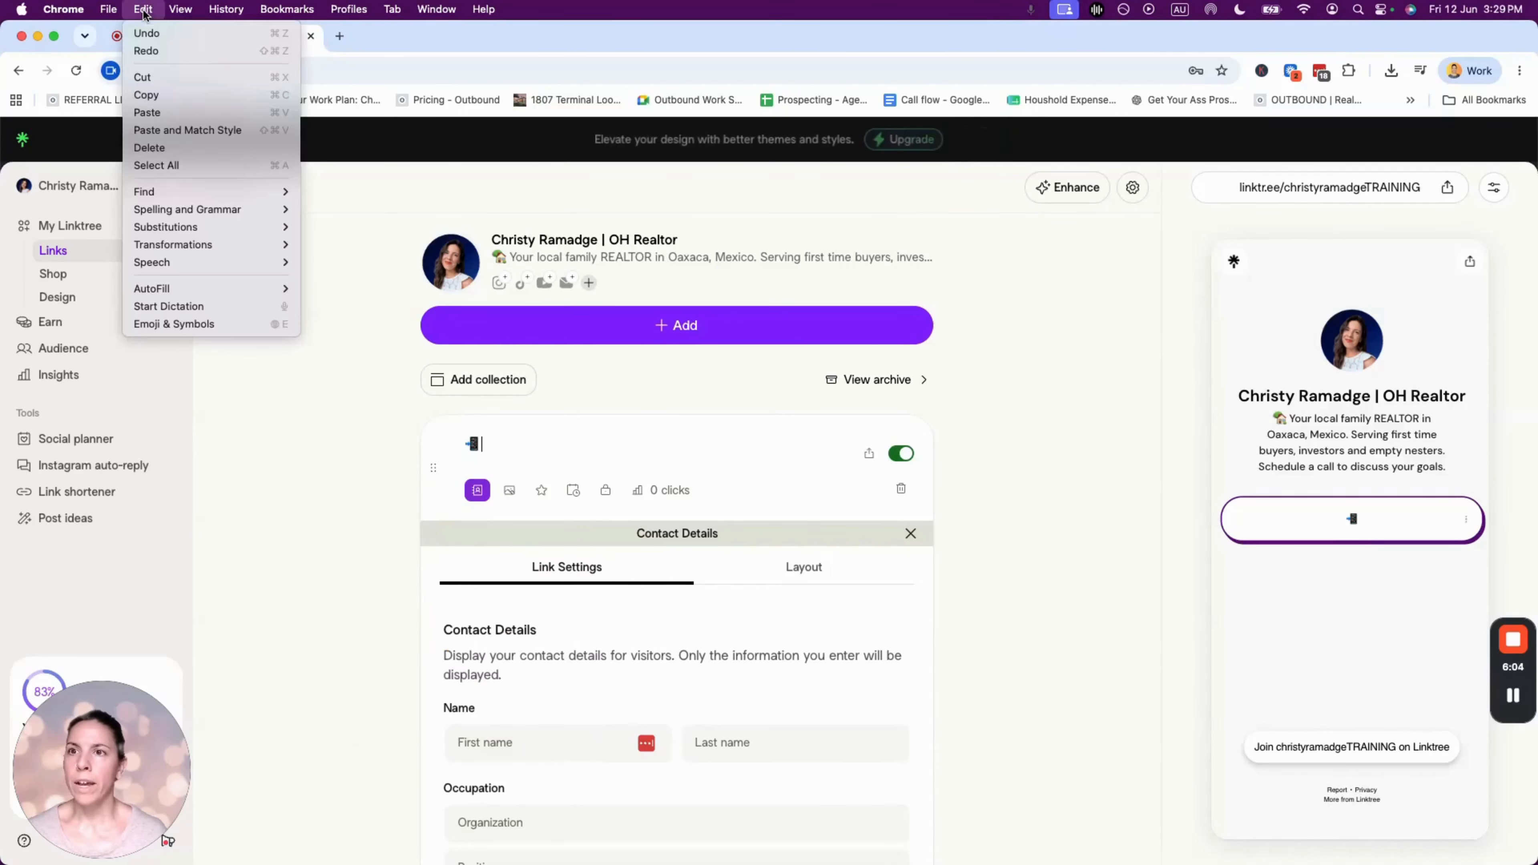
left_click(173, 332)
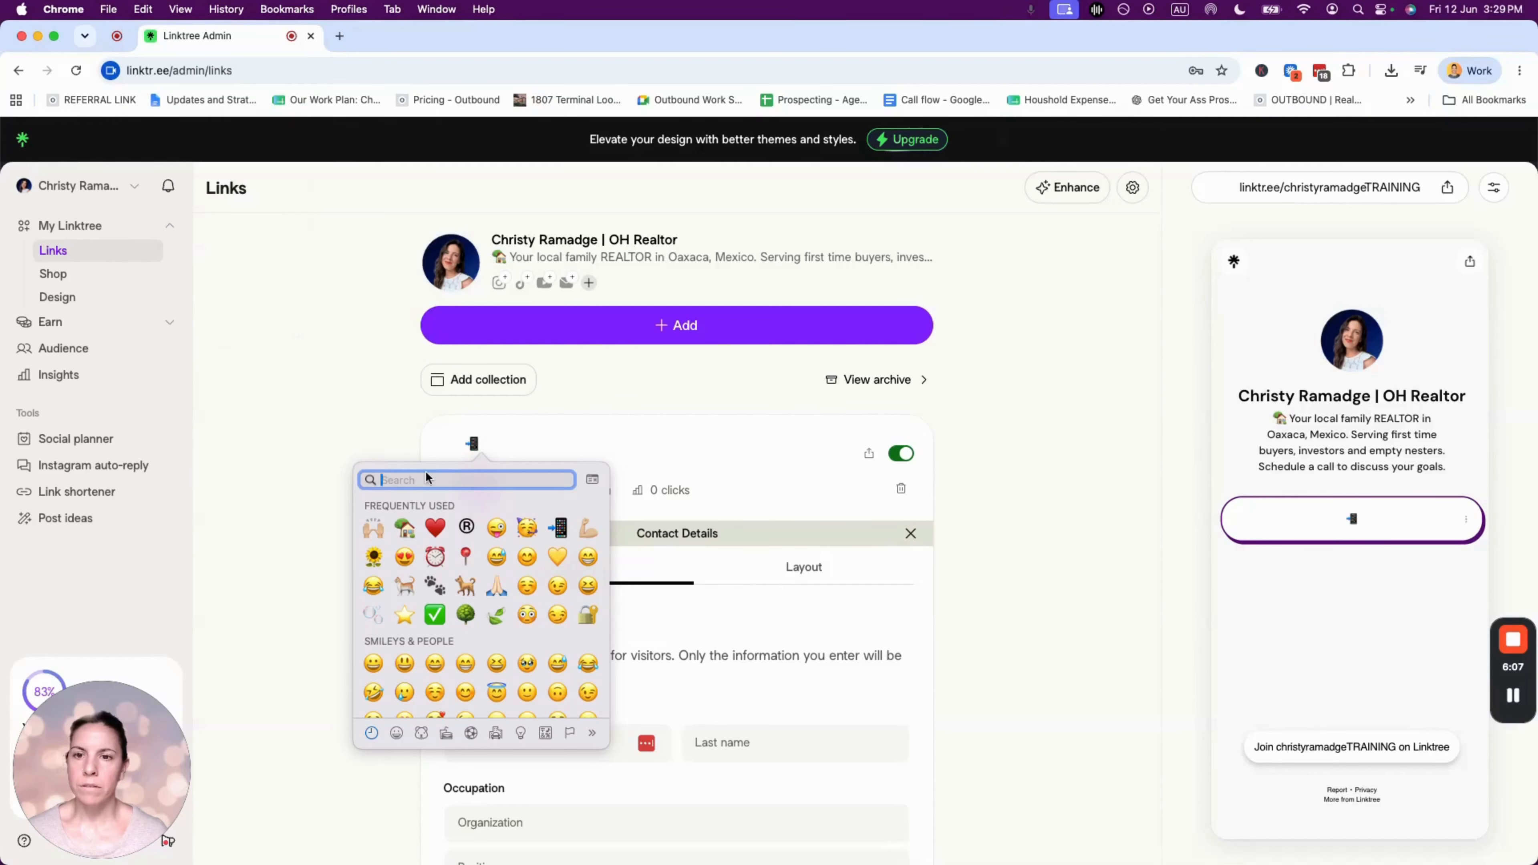
left_click(500, 438)
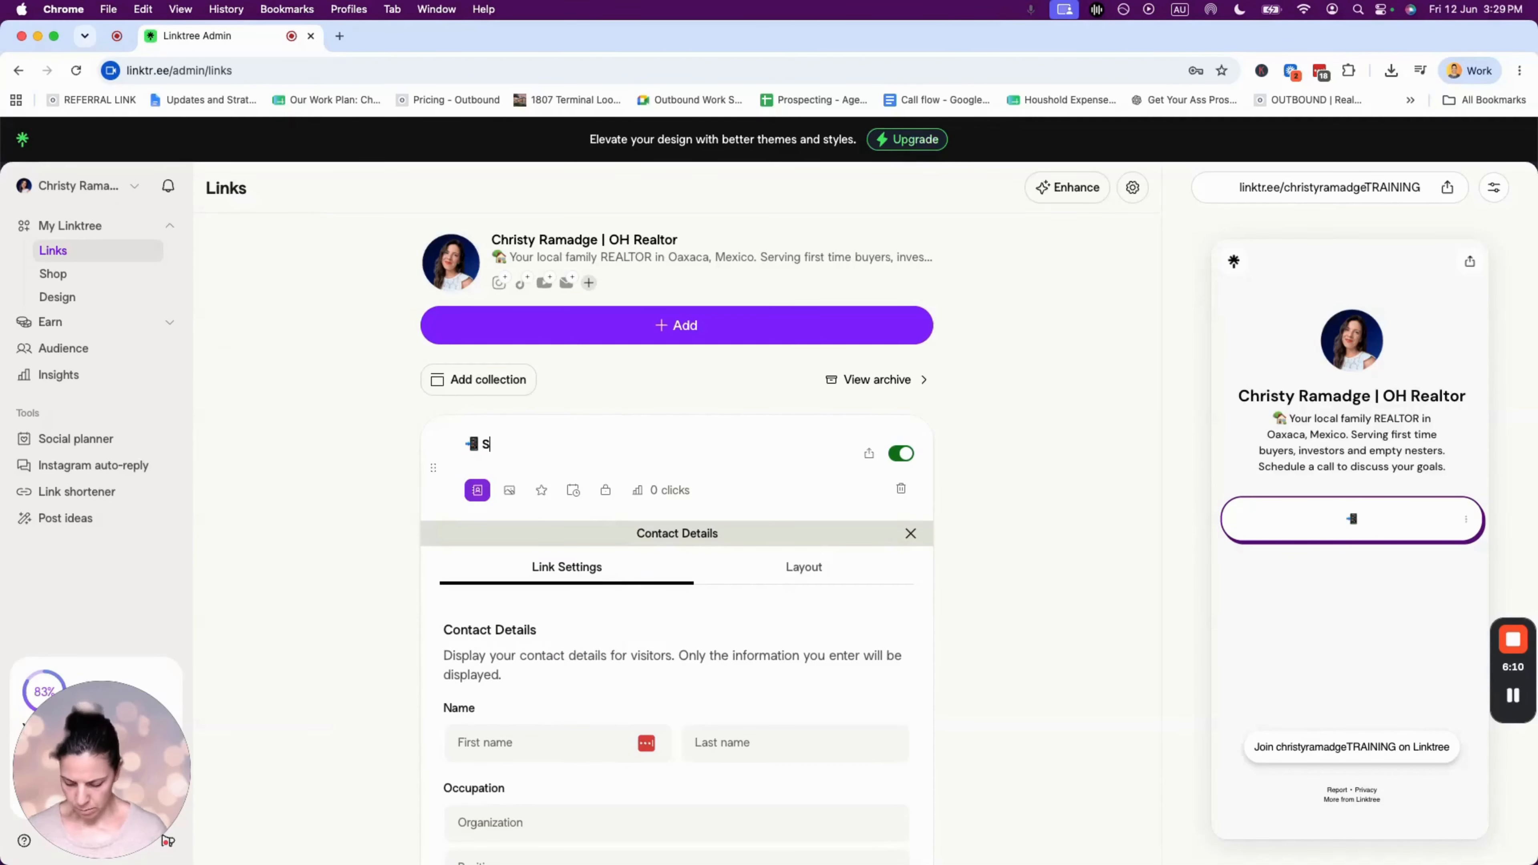
type("Save My Contact")
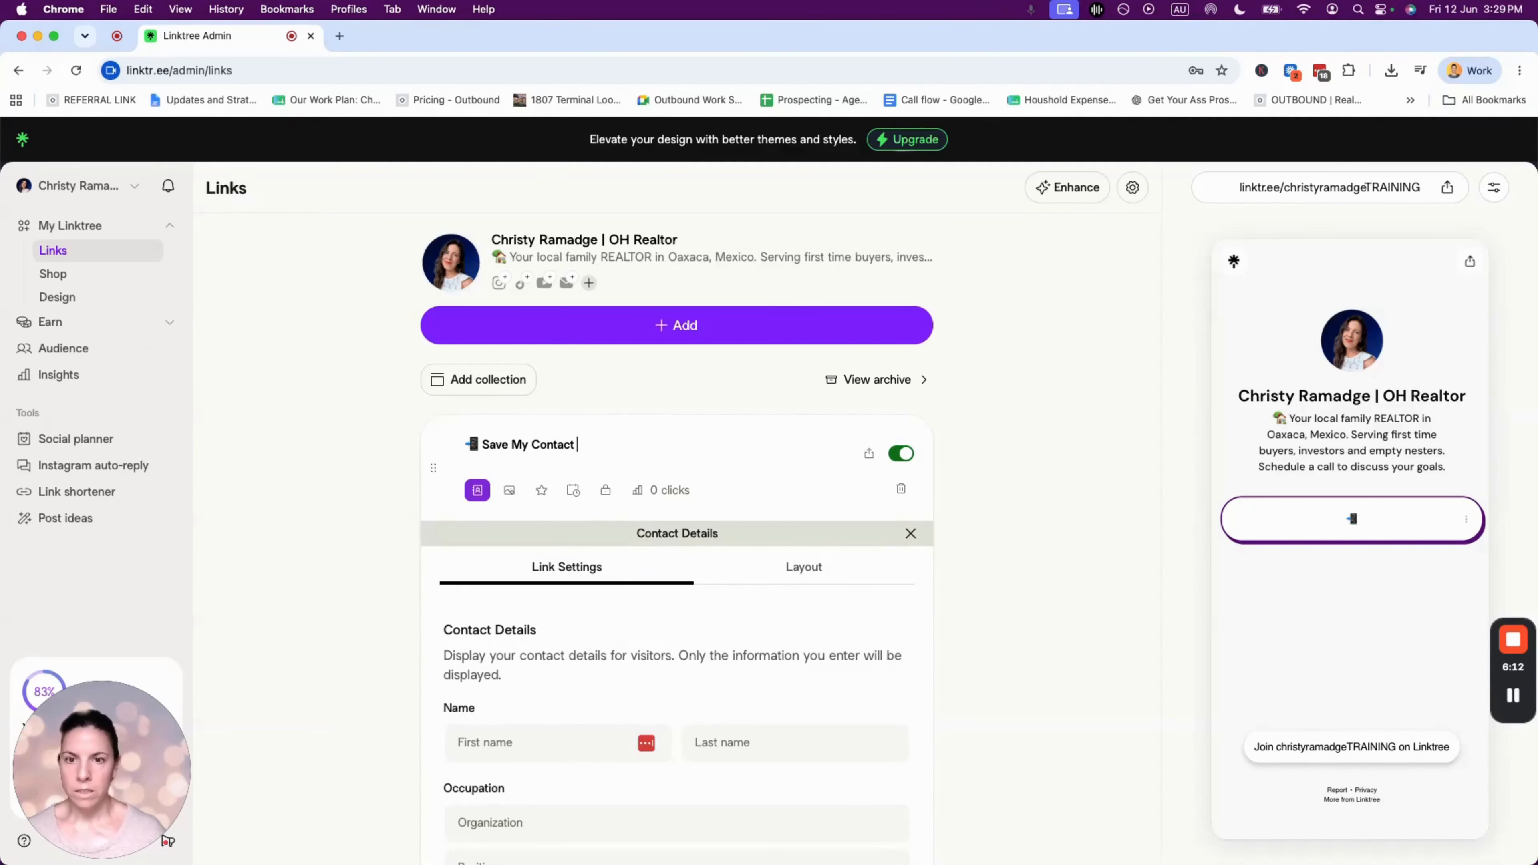
type(" Details")
scroll(540, 429, "down", 5)
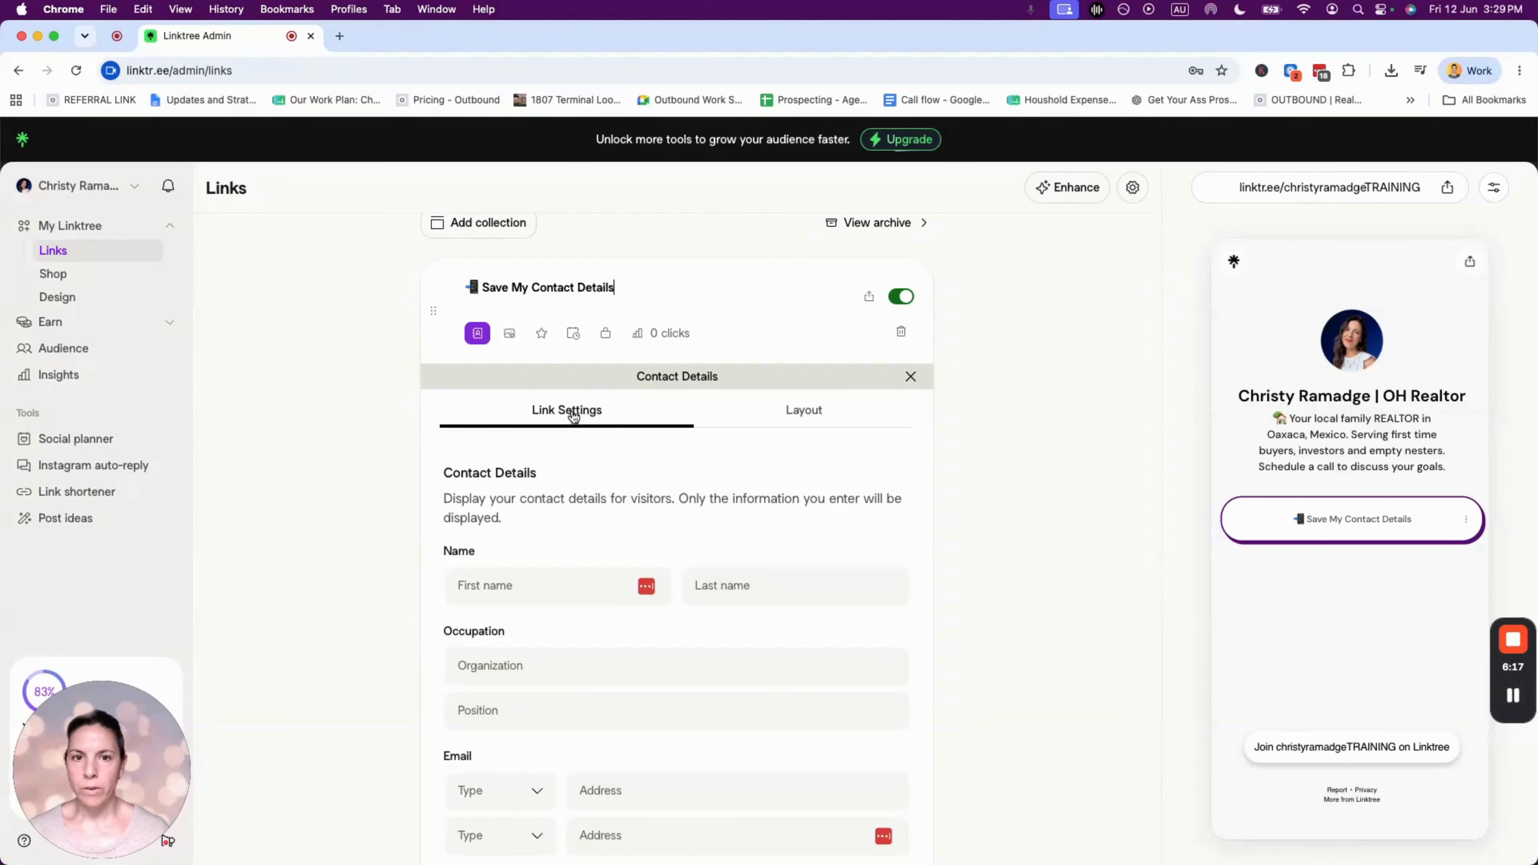
scroll(557, 442, "down", 3)
- Enter the agent's first and last name and the organization 'LPT Realty'
left_click(533, 495)
type("Christy")
key("Tab")
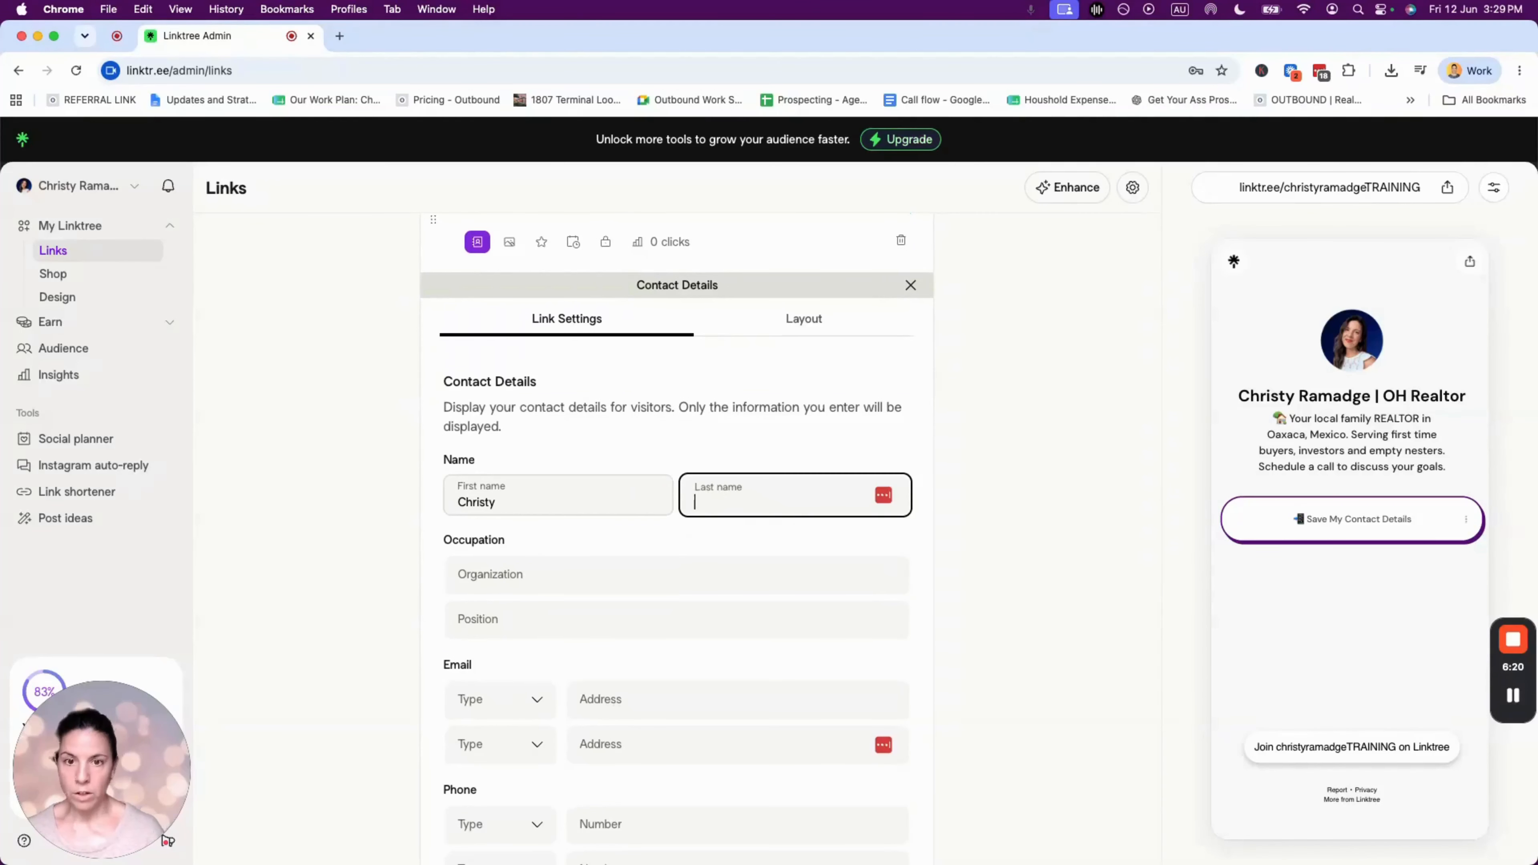
type("Ramadge")
left_click(519, 574)
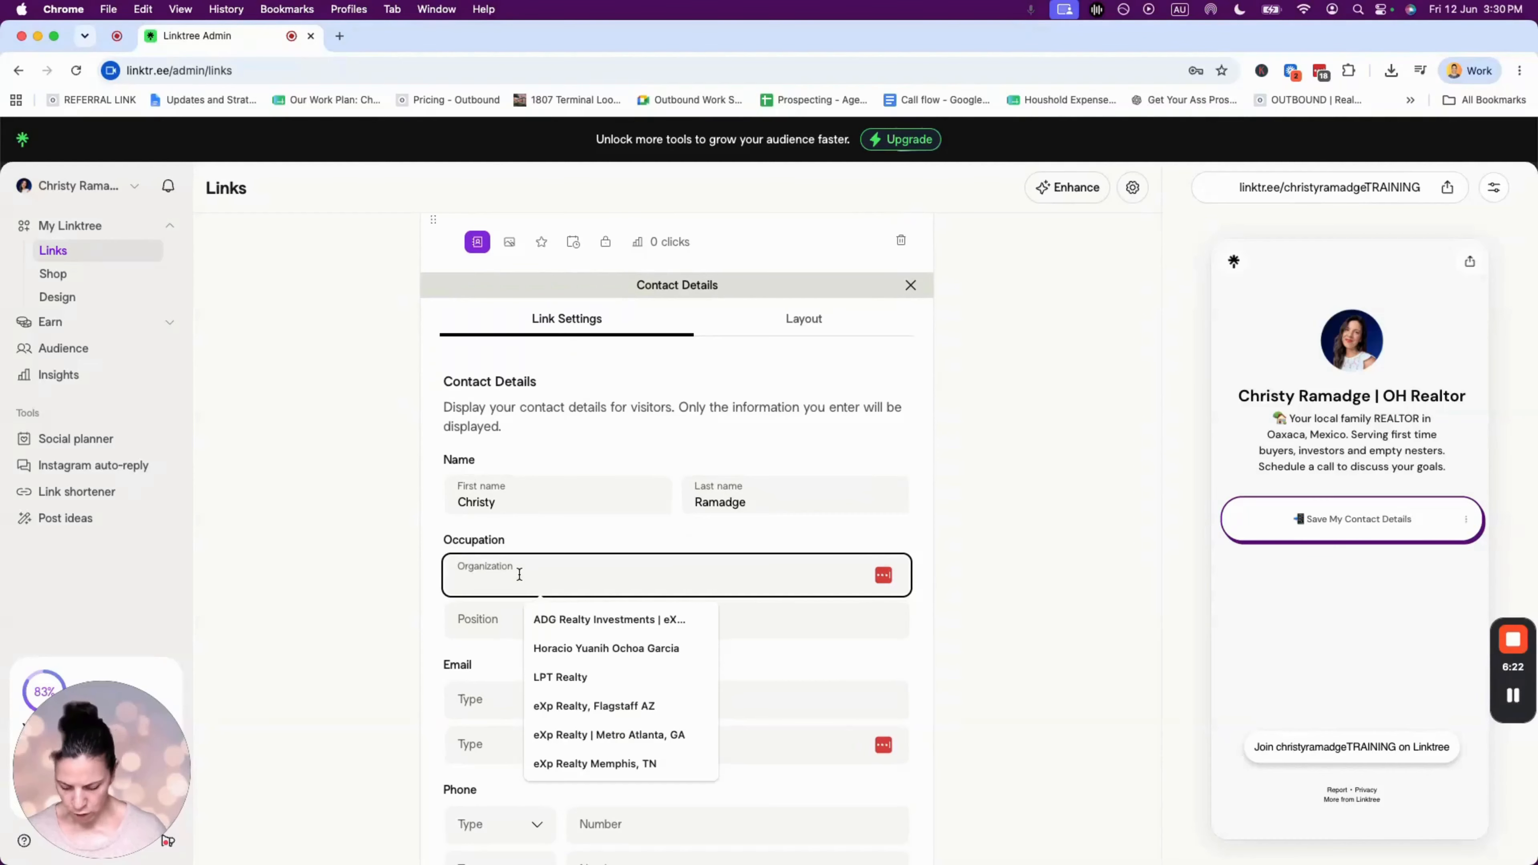
type("LPT ")
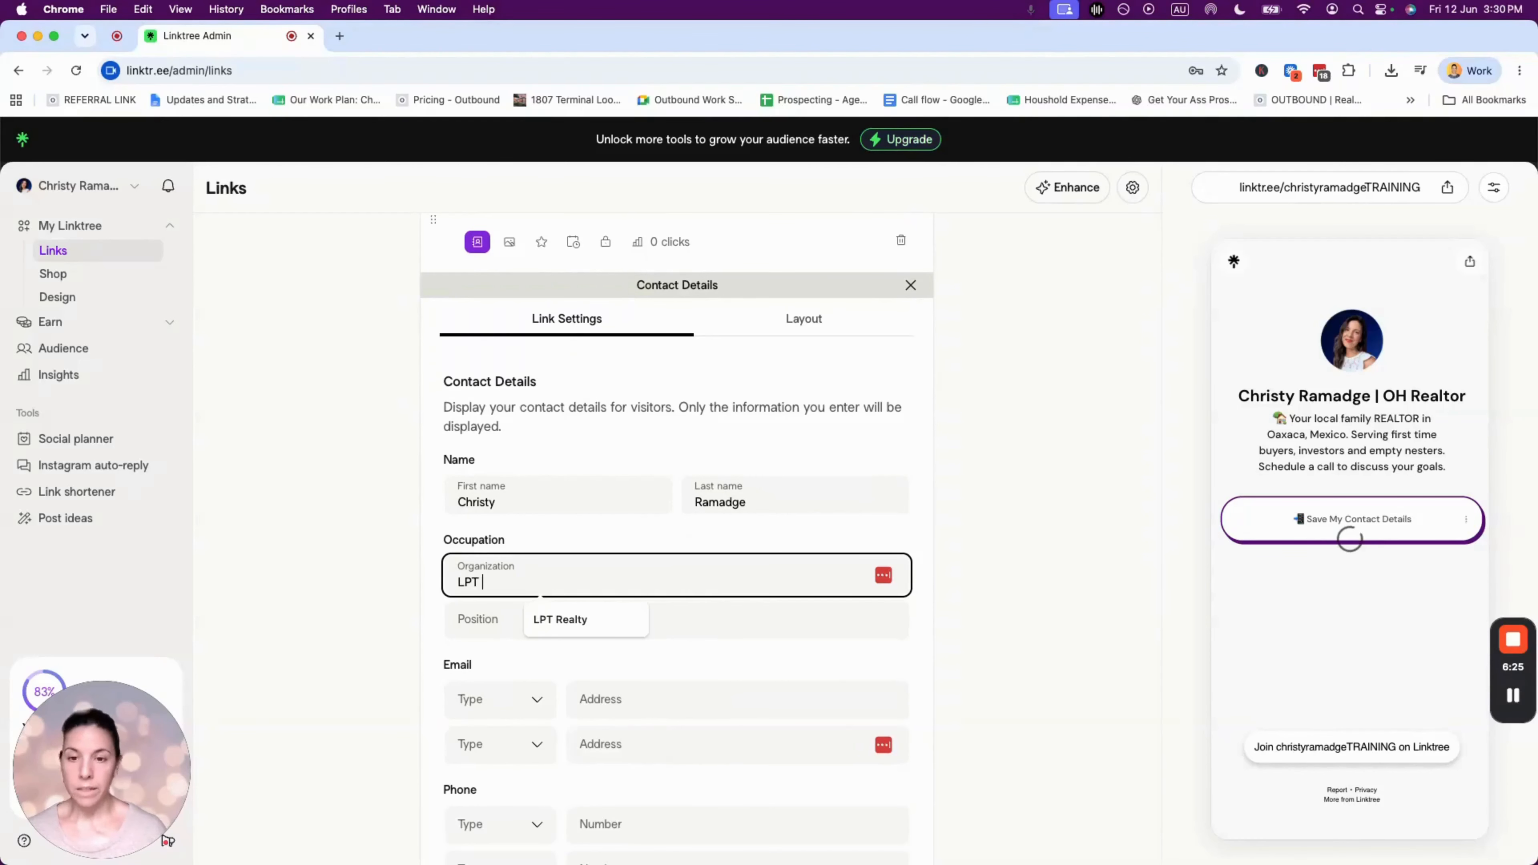
type("REal")
key("BackSpace")
key("BackSpace")
key("BackSpace")
type("ea")
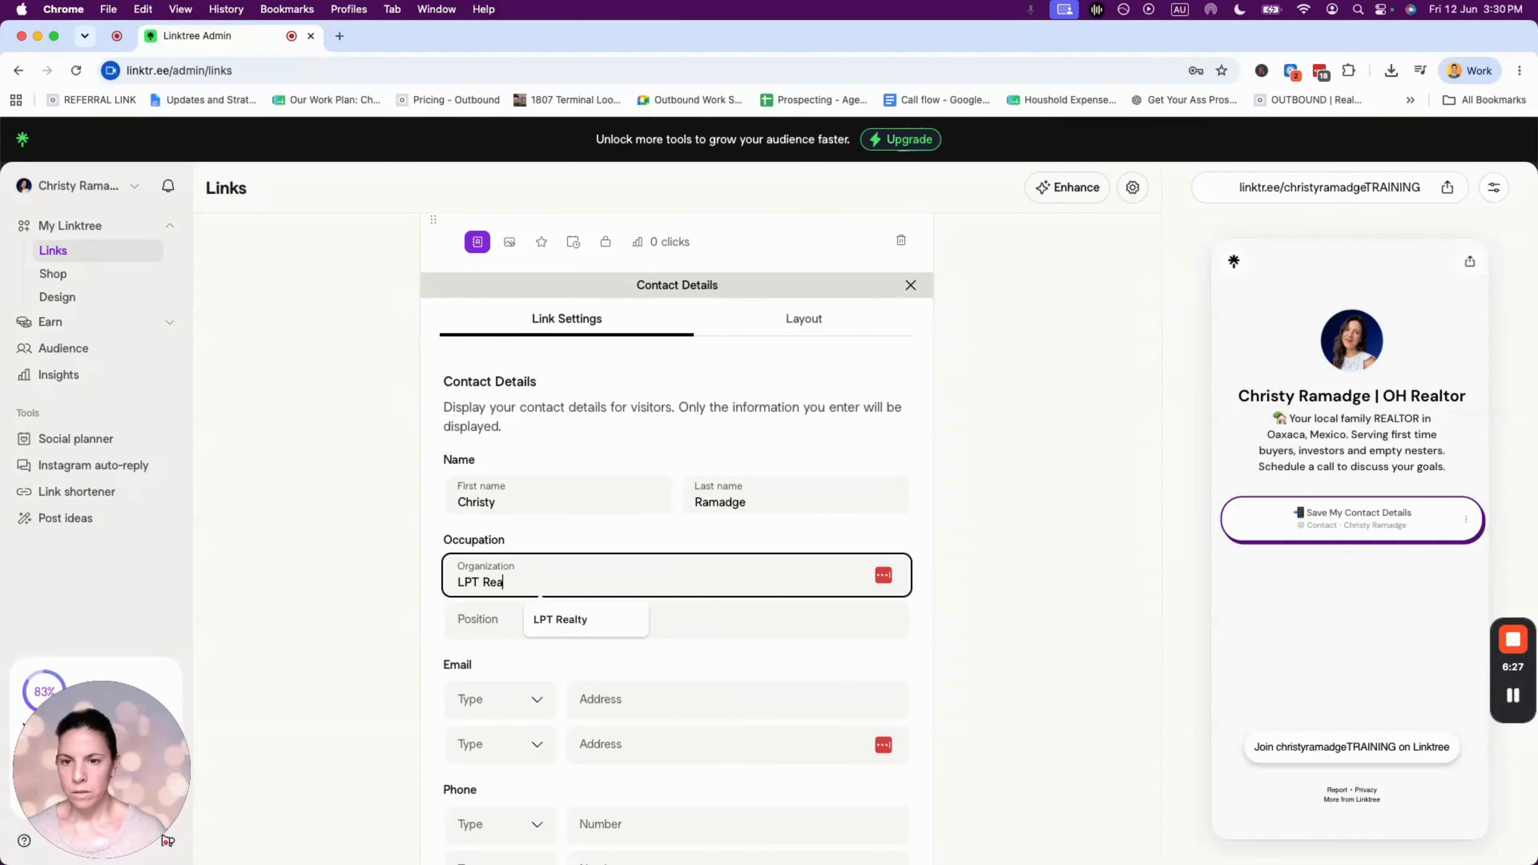
type("lty")
- Set the position to 'REALTOR®', inserting the registered symbol from Emoji & Symbols
key("Tab")
type("REALTOR")
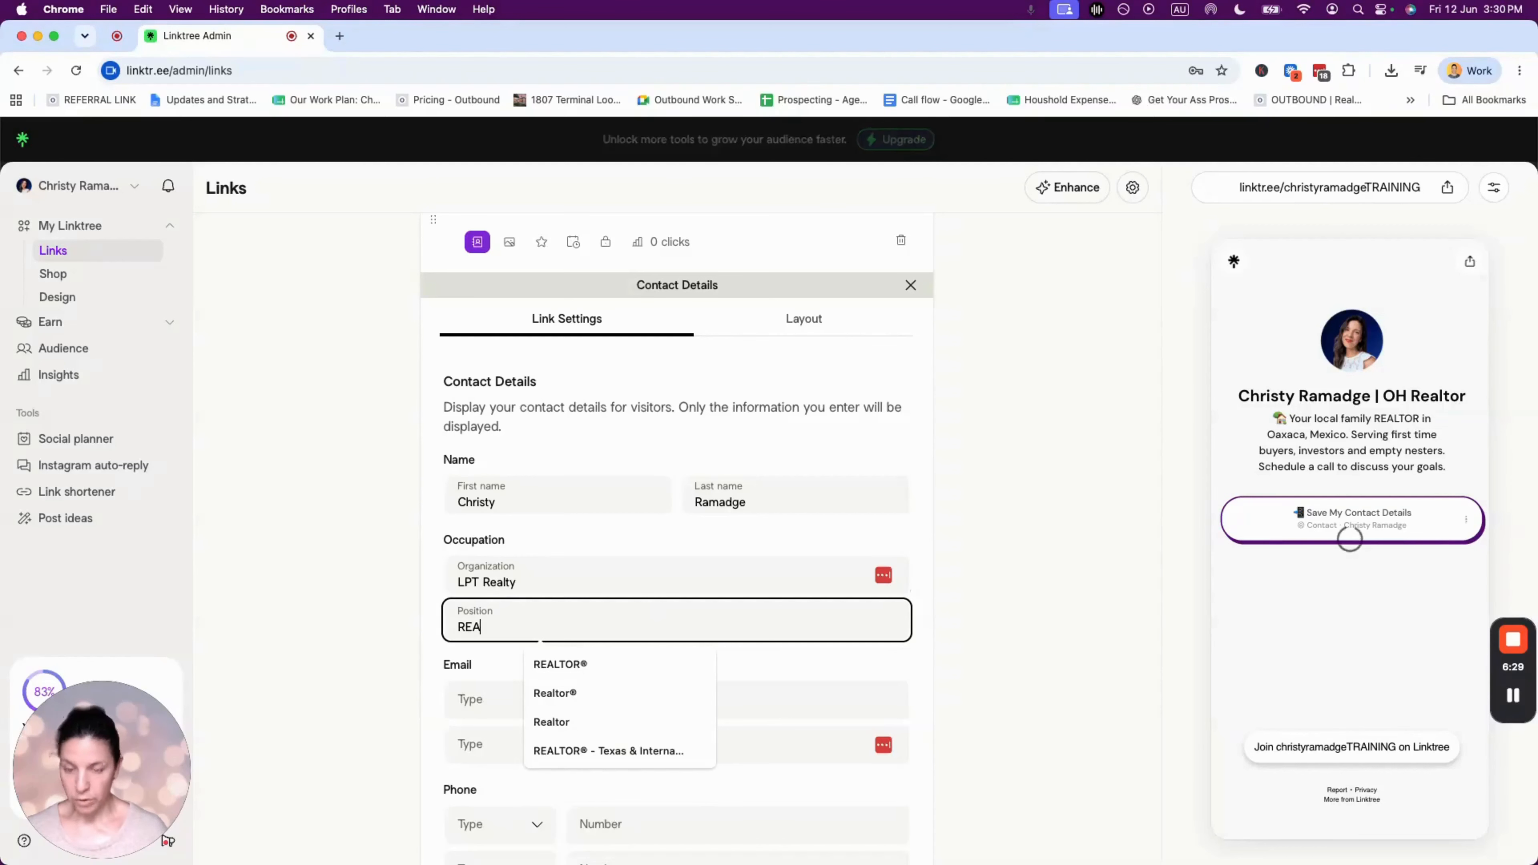
left_click(576, 662)
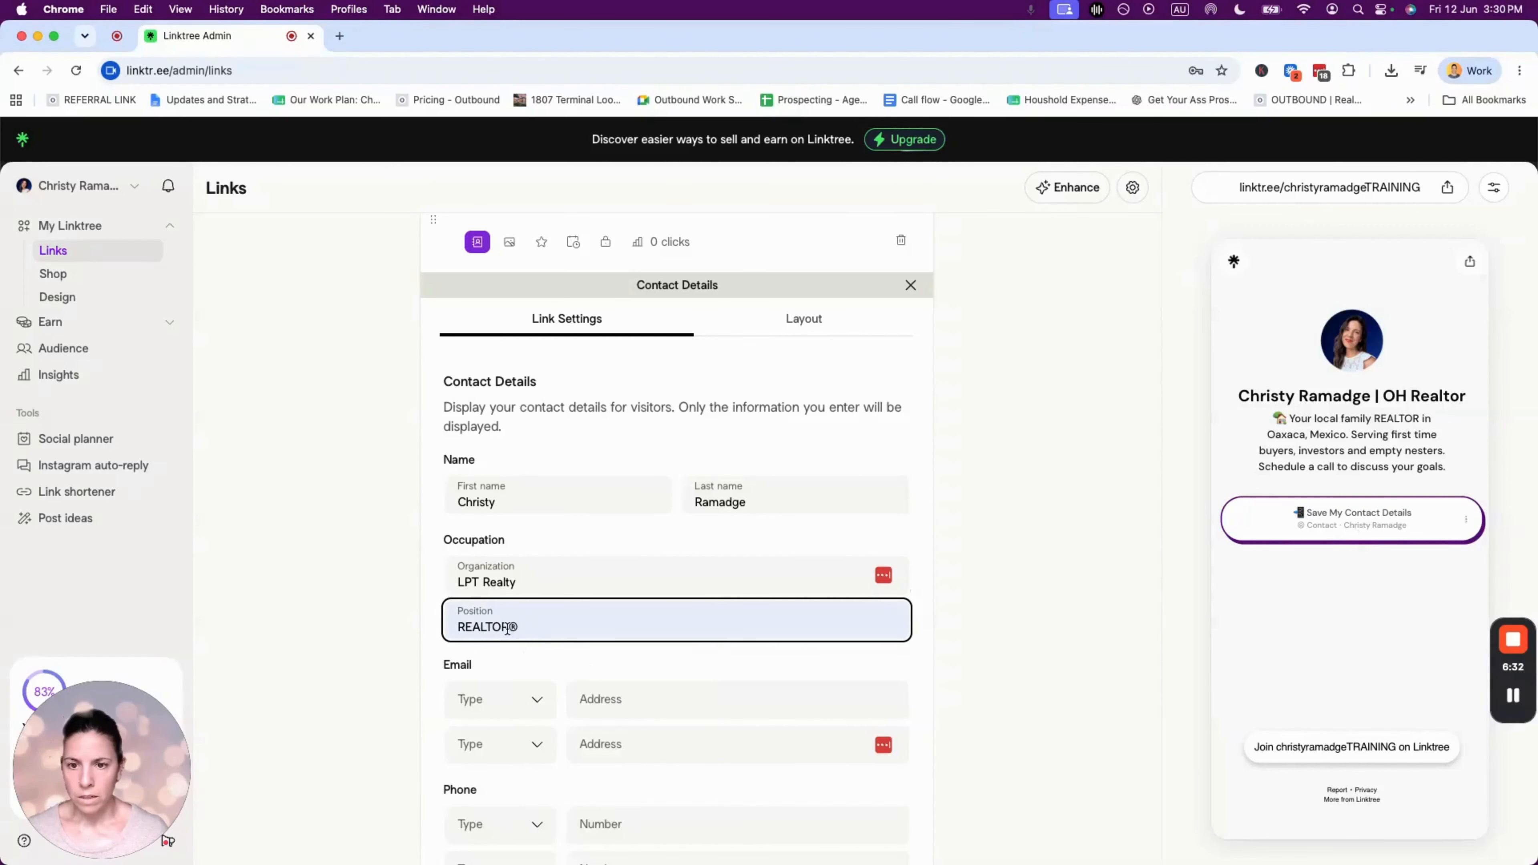
left_click_drag(507, 630, 545, 624)
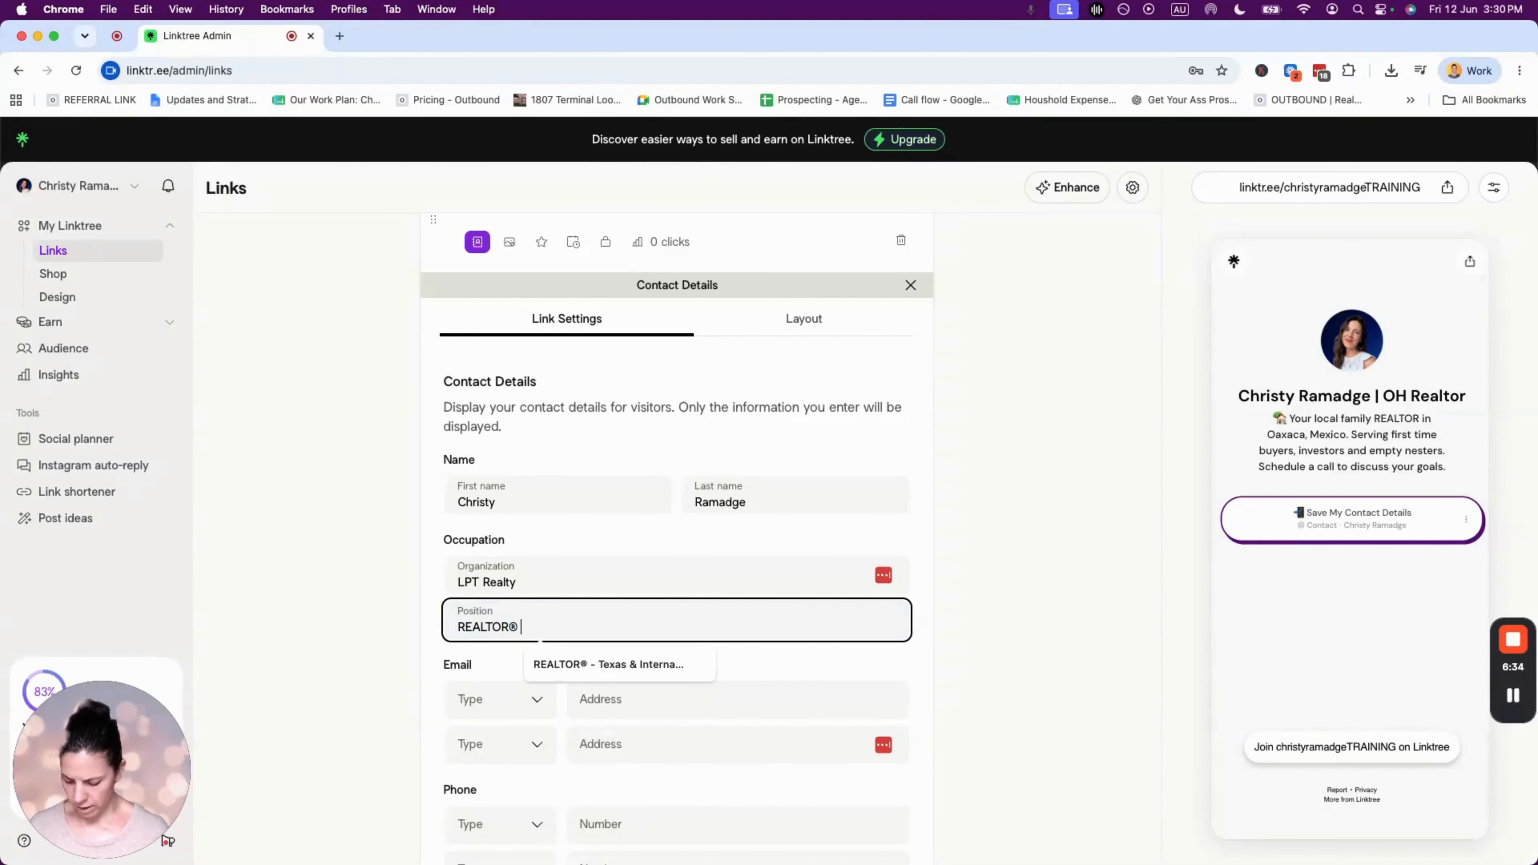
left_click(142, 9)
left_click(190, 322)
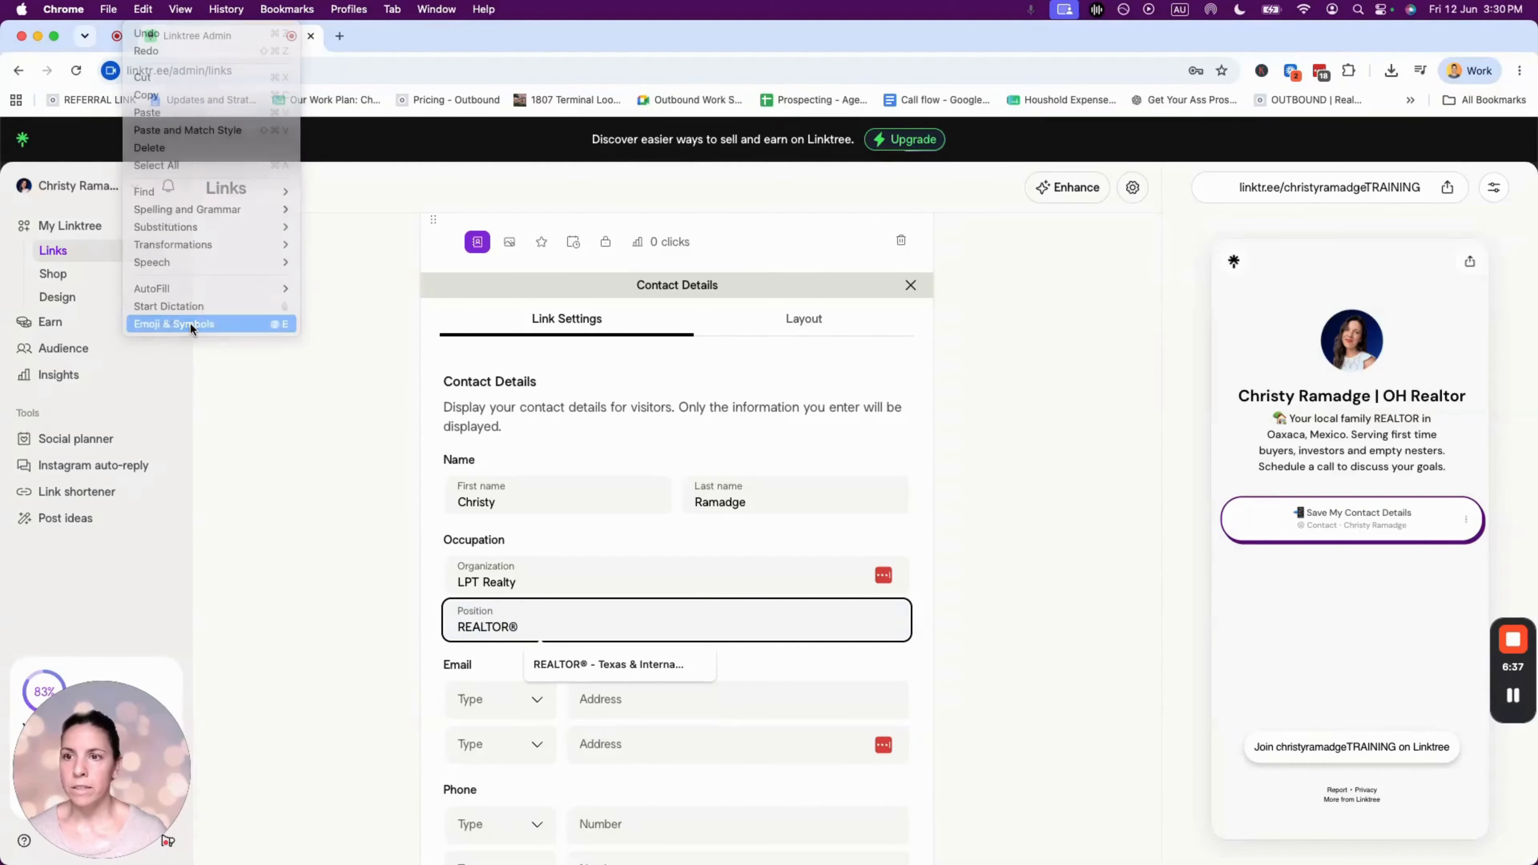
type("register")
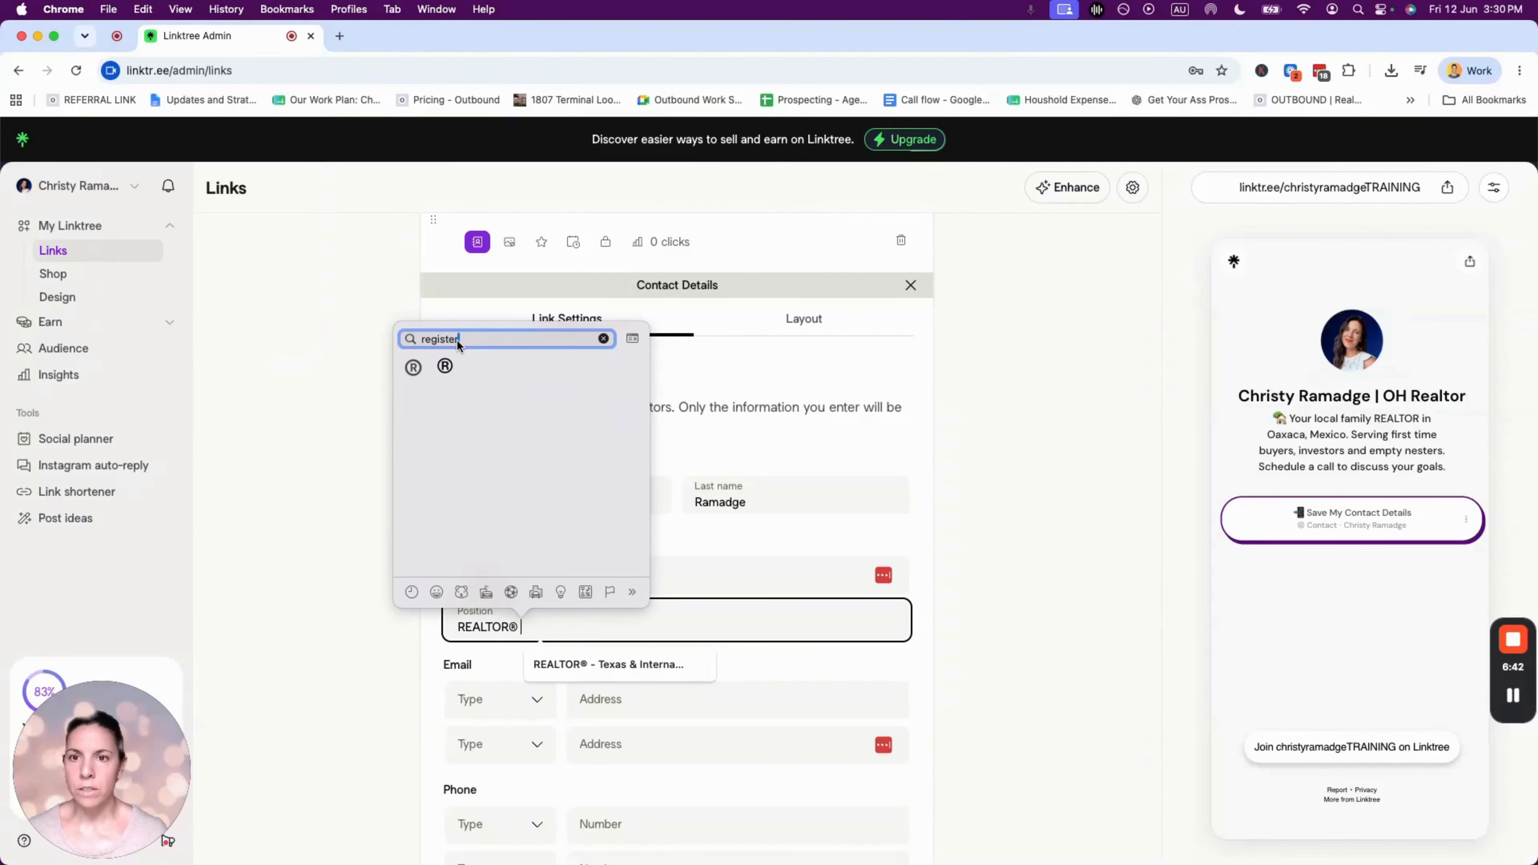
left_click(445, 367)
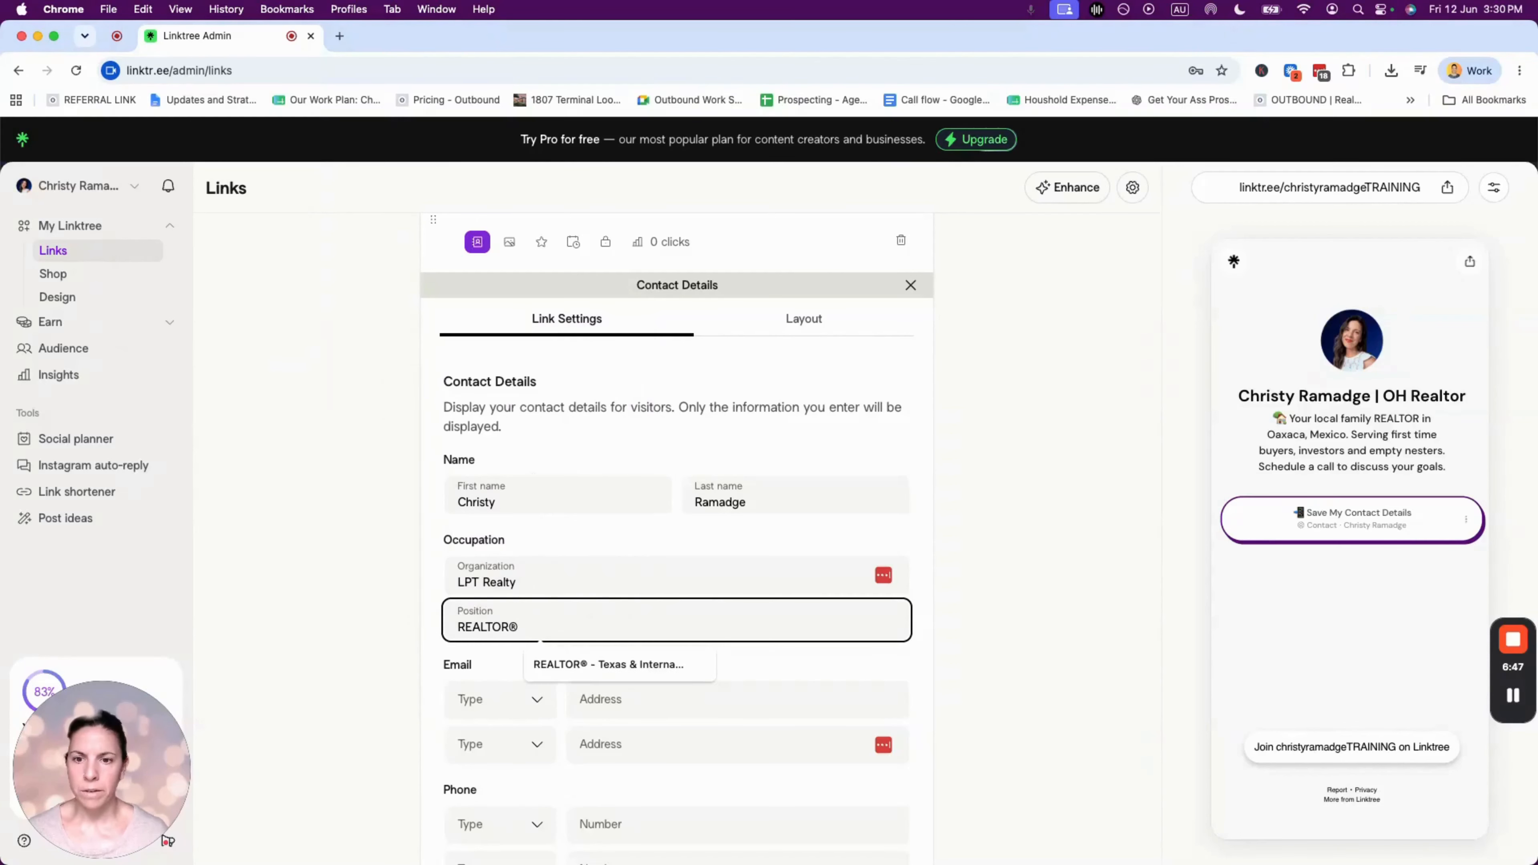
scroll(628, 587, "down", 4)
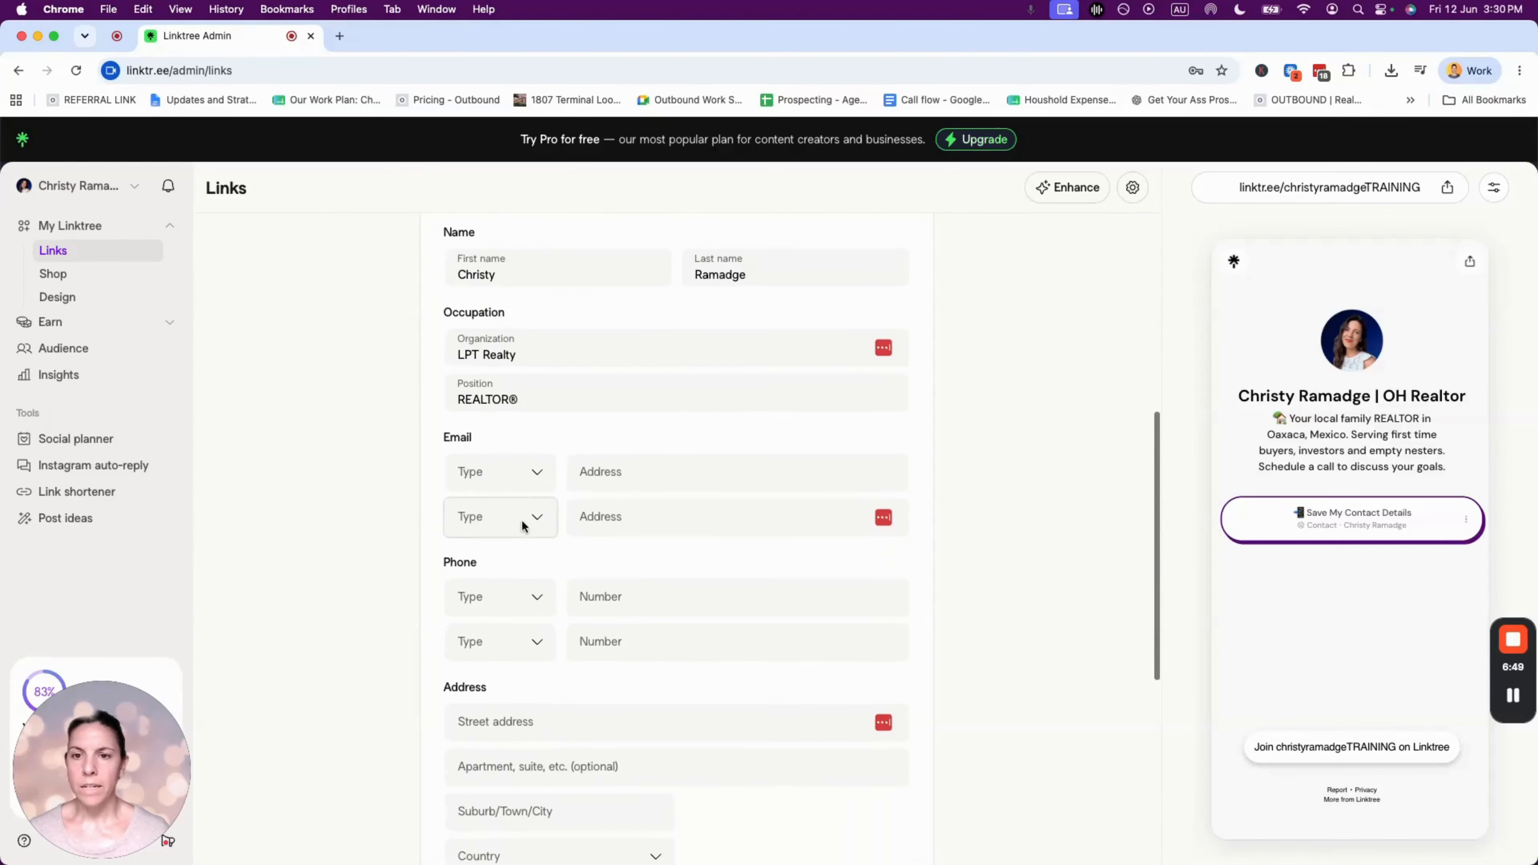
- Add the agent's work e-mail address and mobile phone number to the contact card
left_click(512, 462)
left_click(543, 483)
left_click(662, 470)
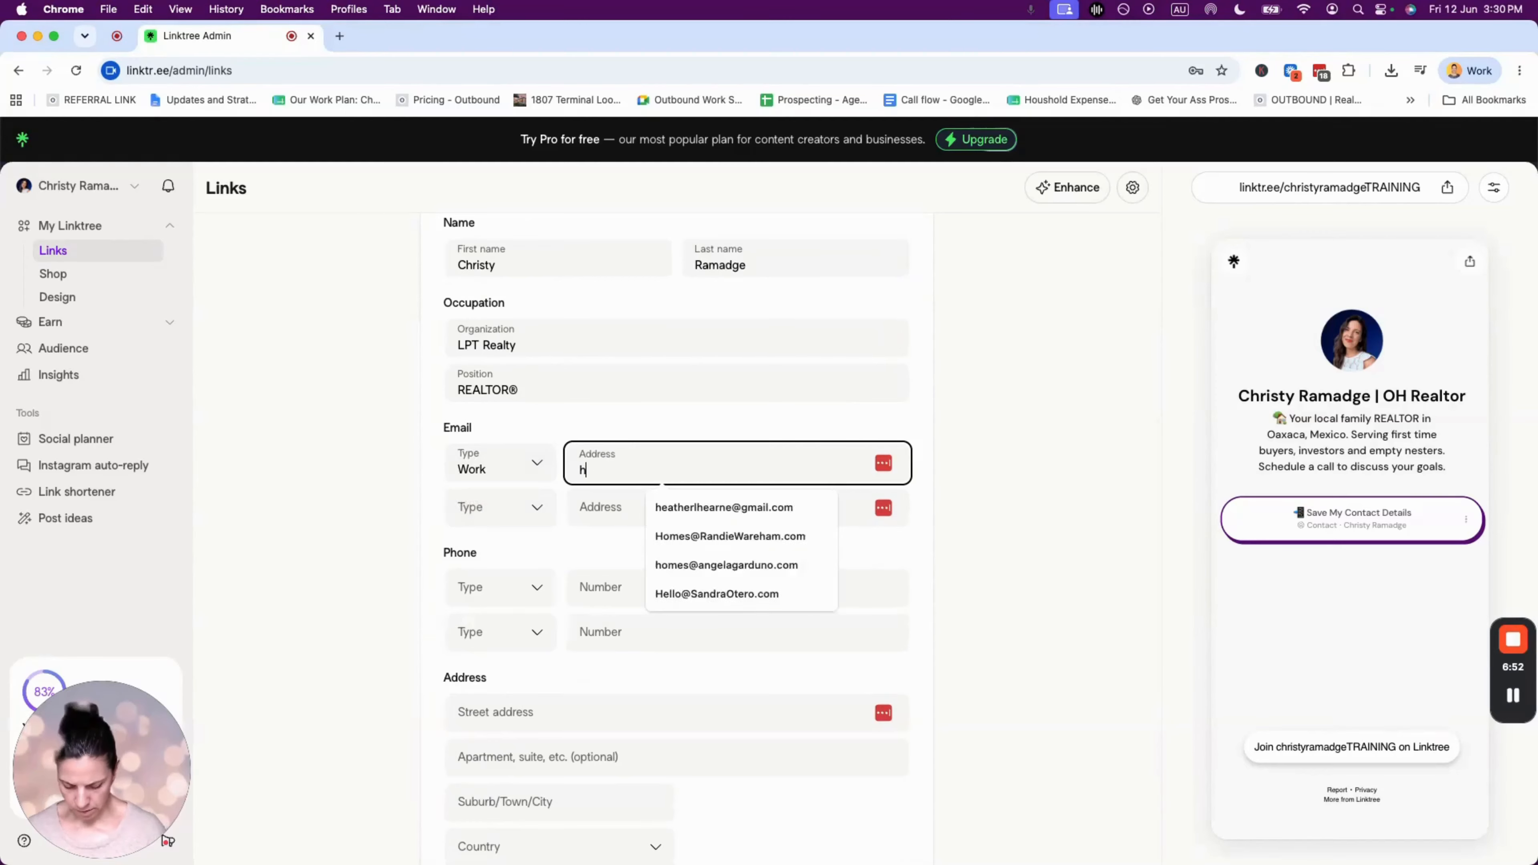
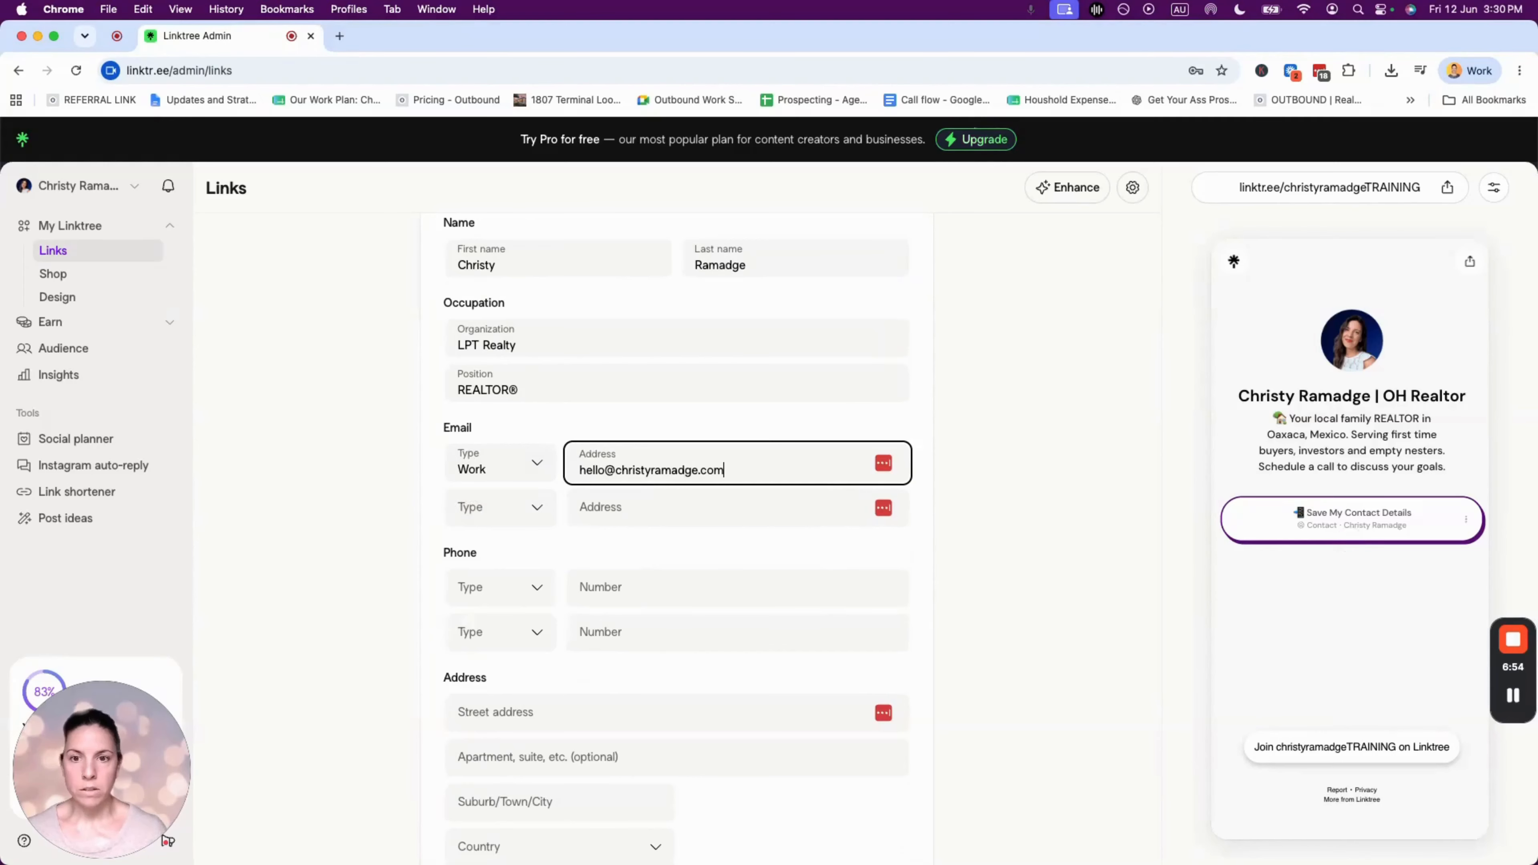
left_click(483, 578)
left_click(492, 590)
left_click(608, 589)
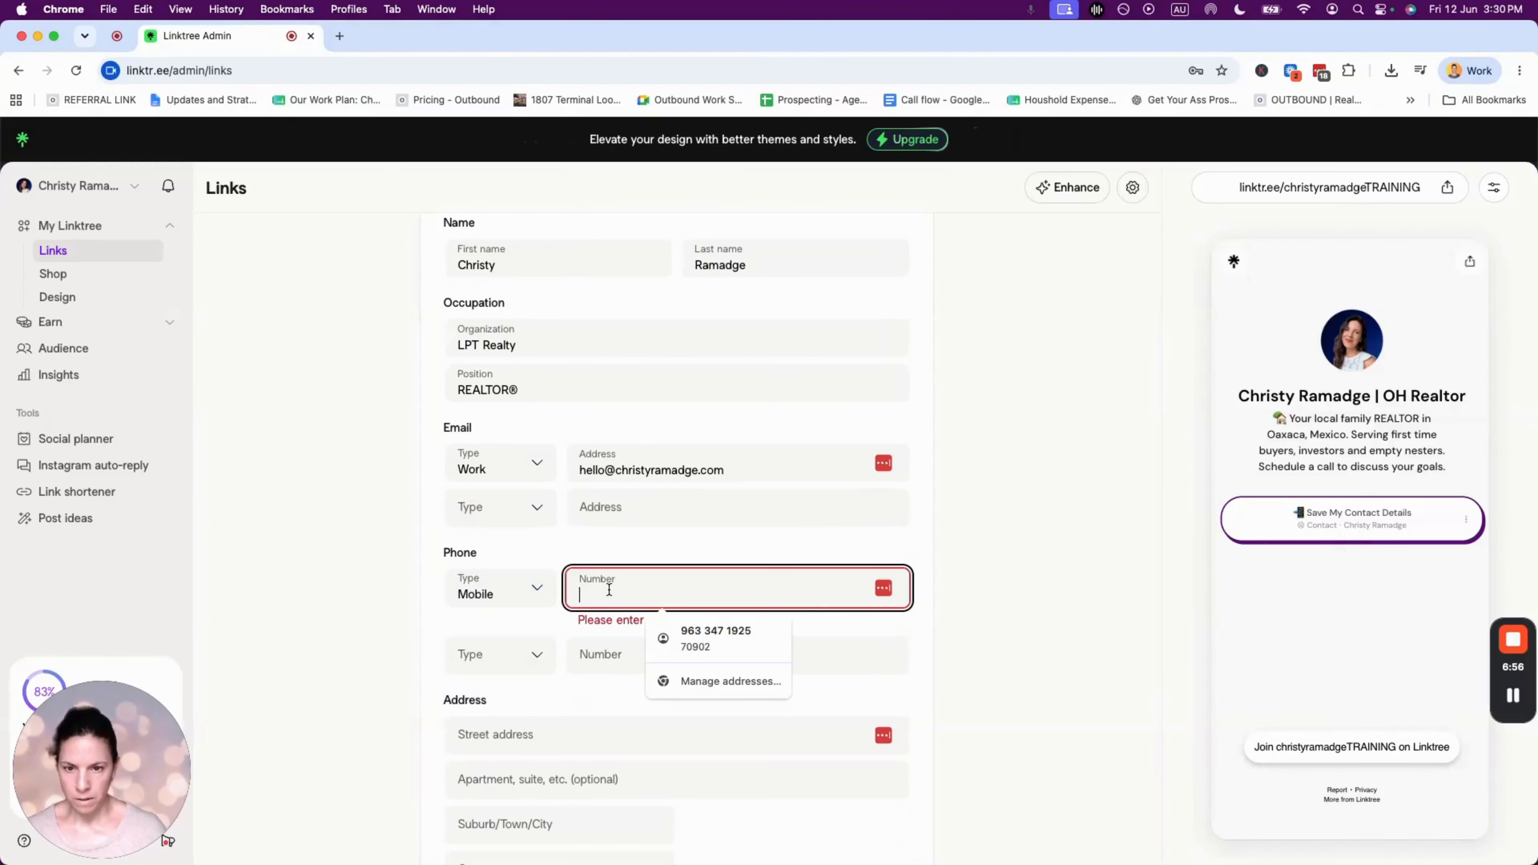
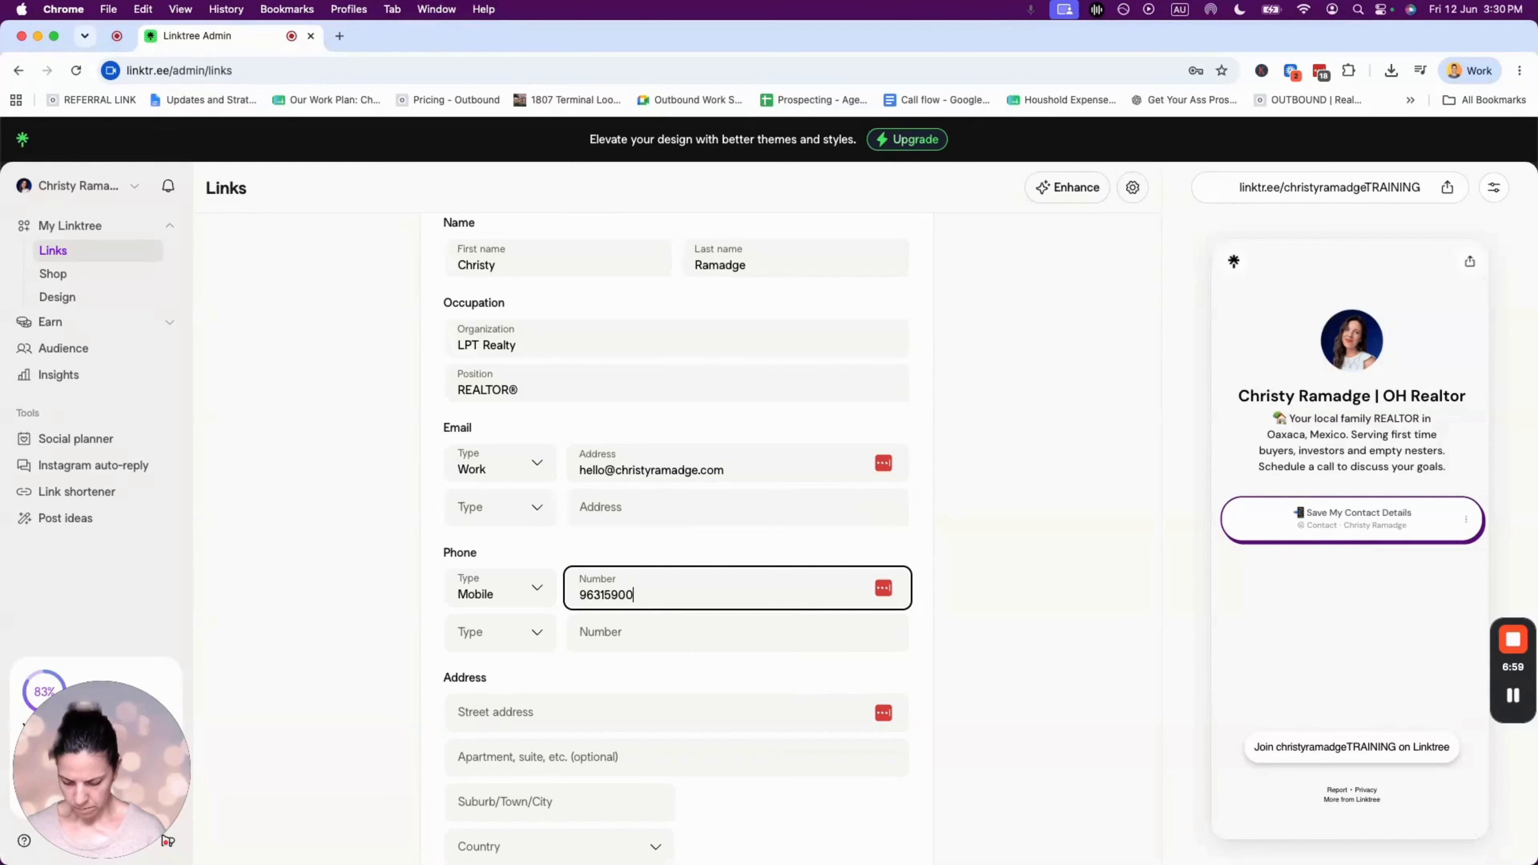
key("Tab")
scroll(503, 483, "down", 3)
- Fill in the street address, suite number and city
left_click(493, 511)
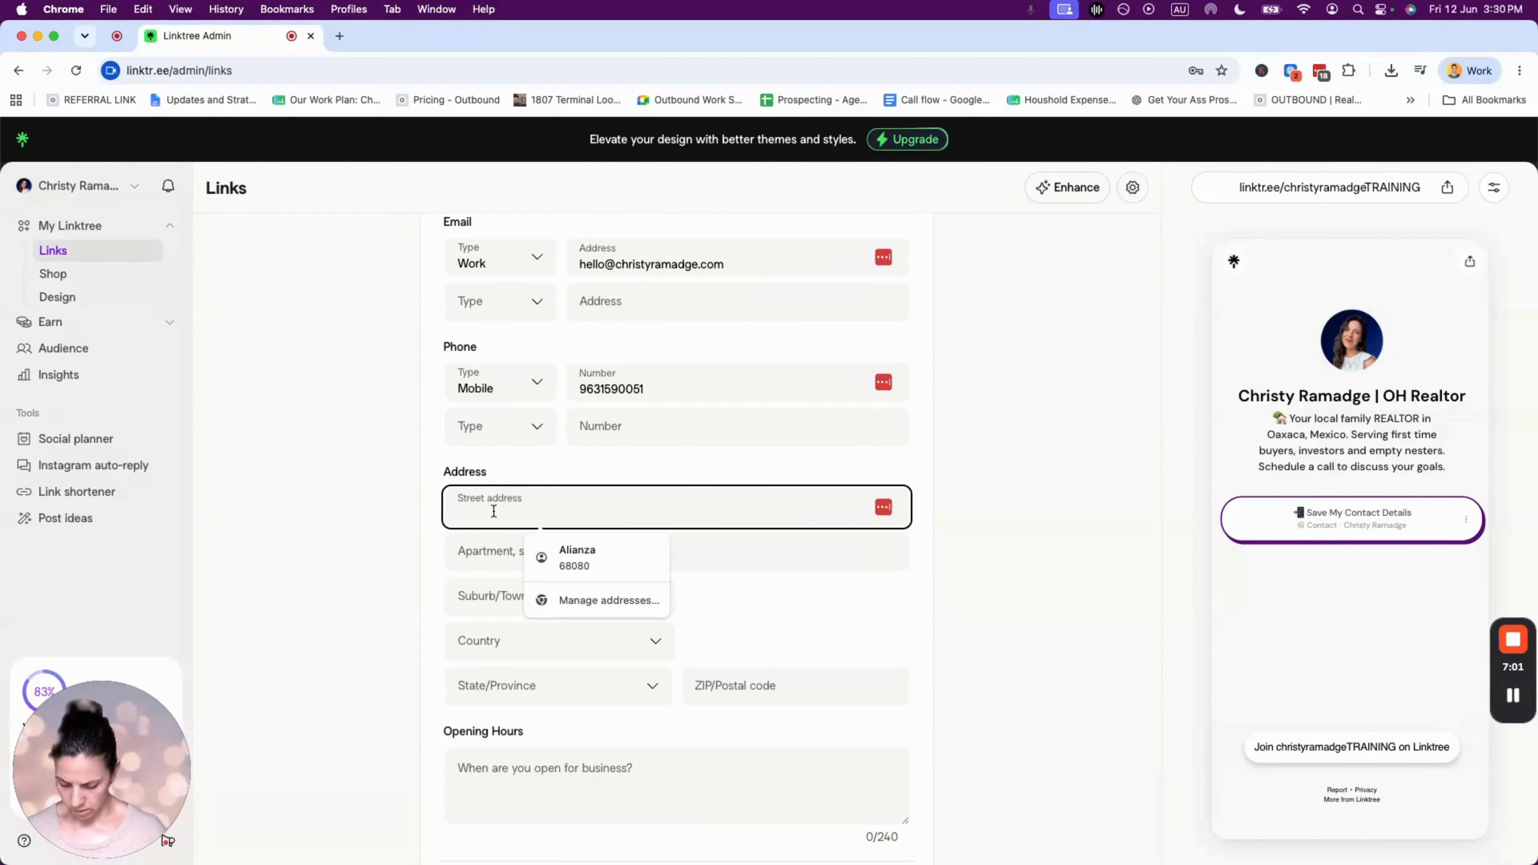
type("123 Main Street")
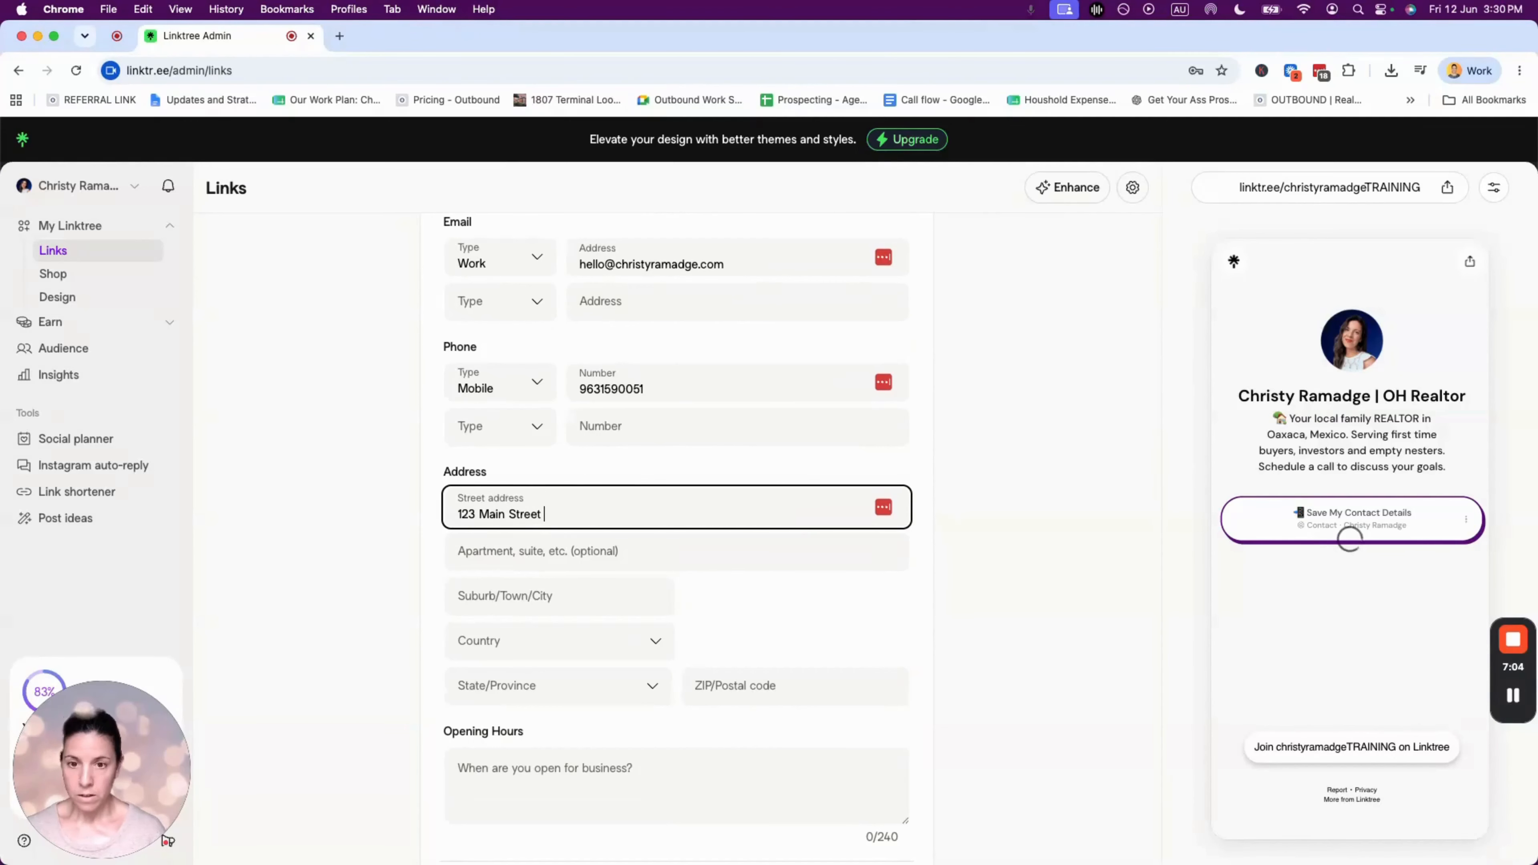
left_click(506, 556)
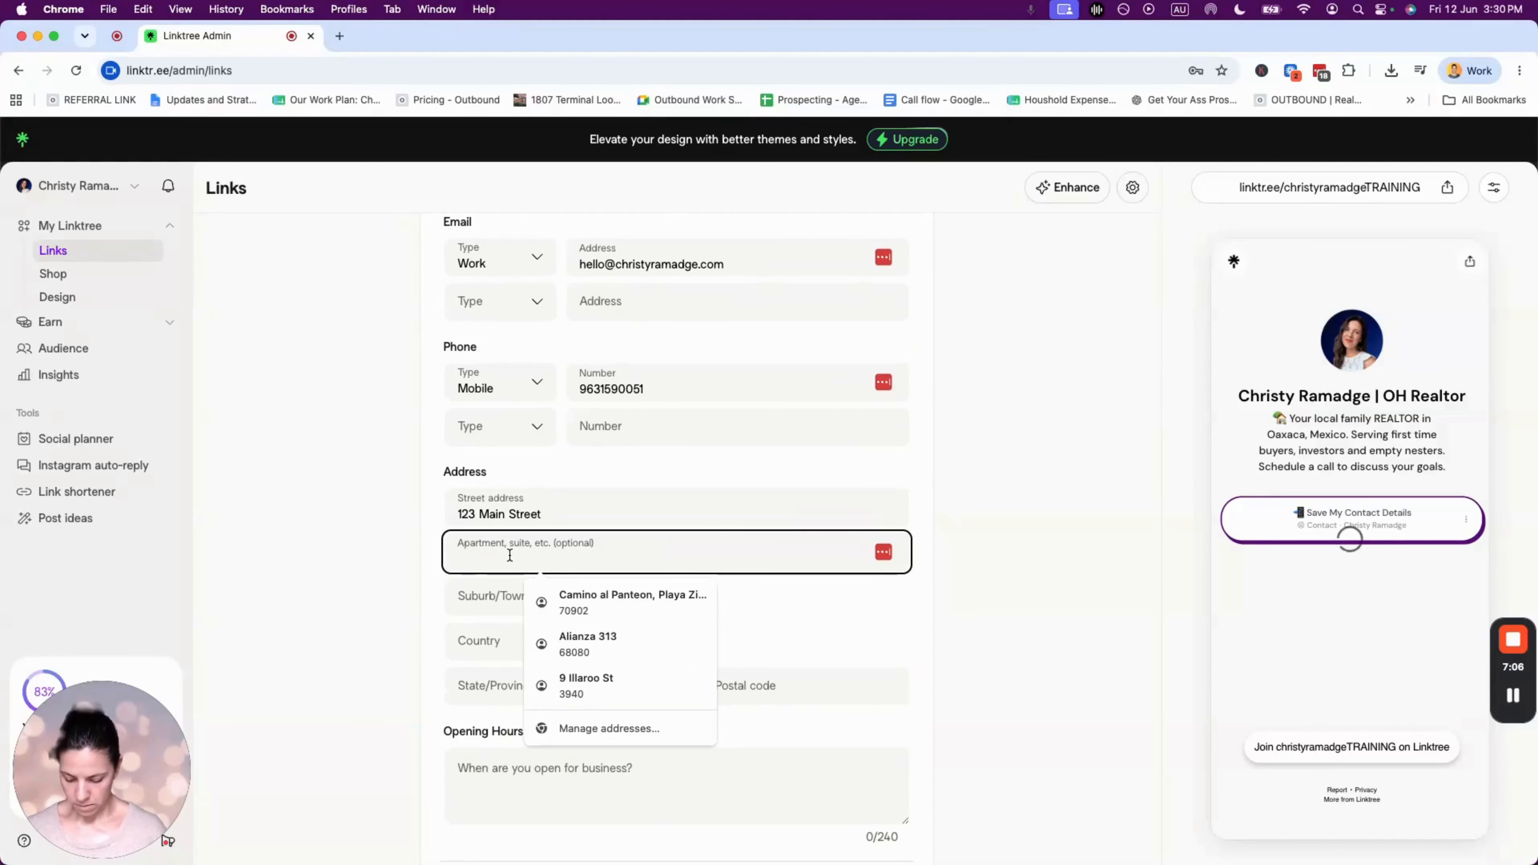
type("Suite 101")
left_click(510, 612)
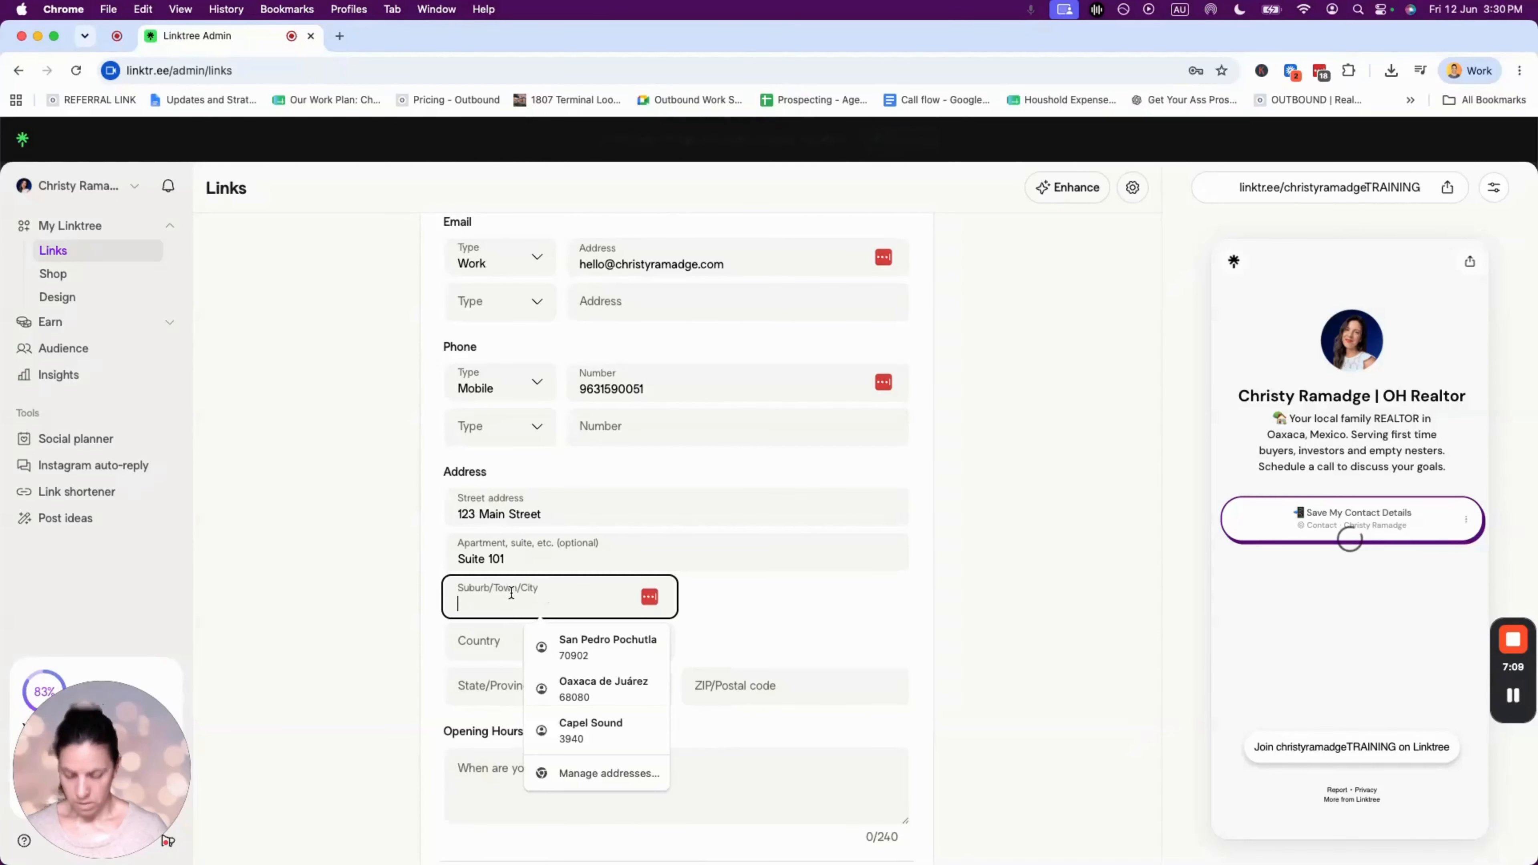
type("Jaltalaco")
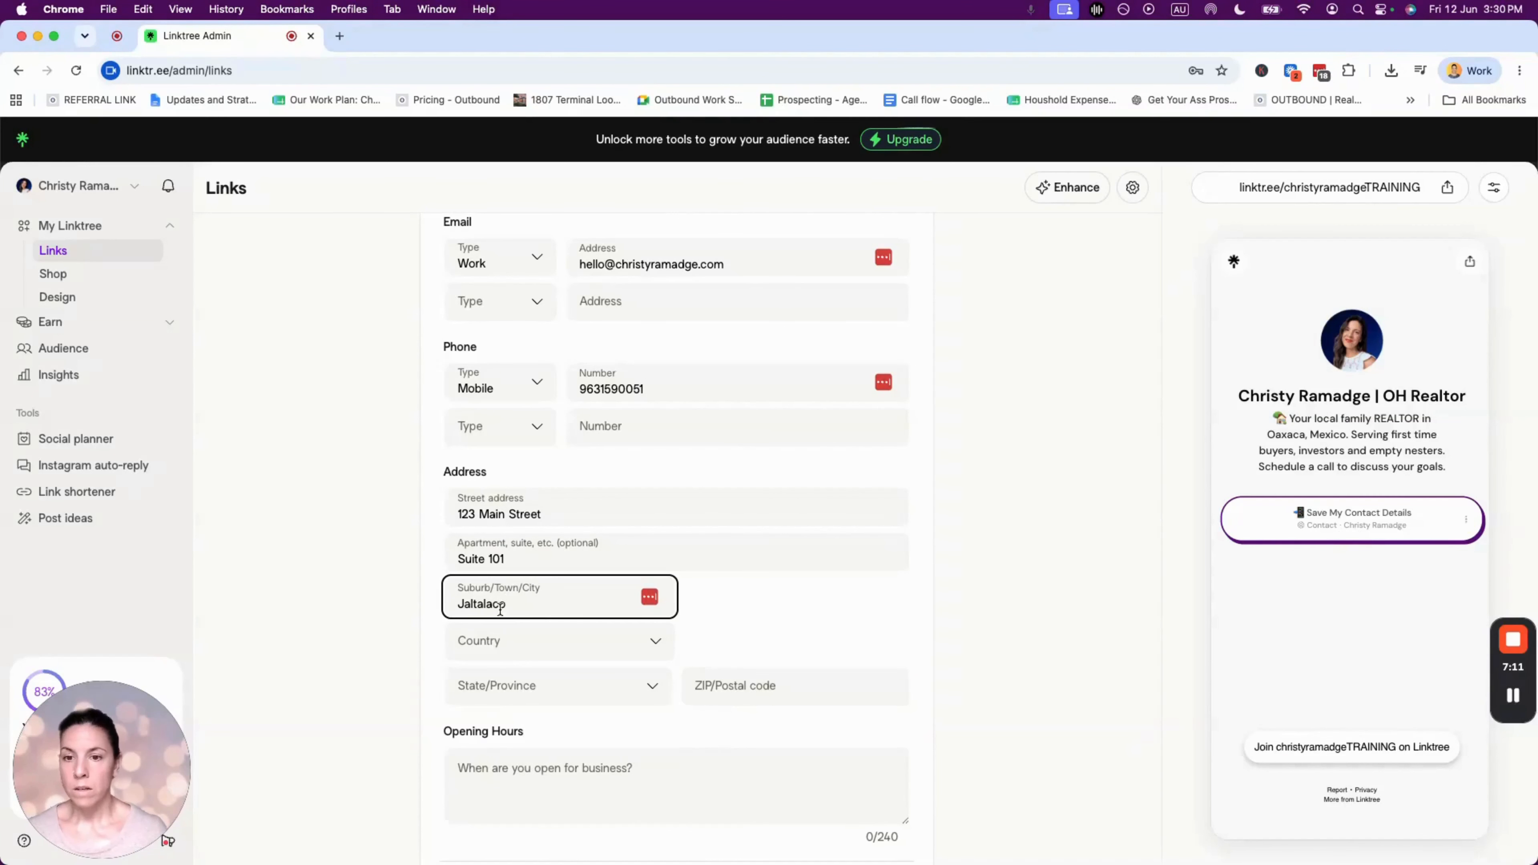
- Set the country to Mexico, the state to Oaxaca and the postal code to 68080
left_click(485, 633)
scroll(574, 776, "down", 10)
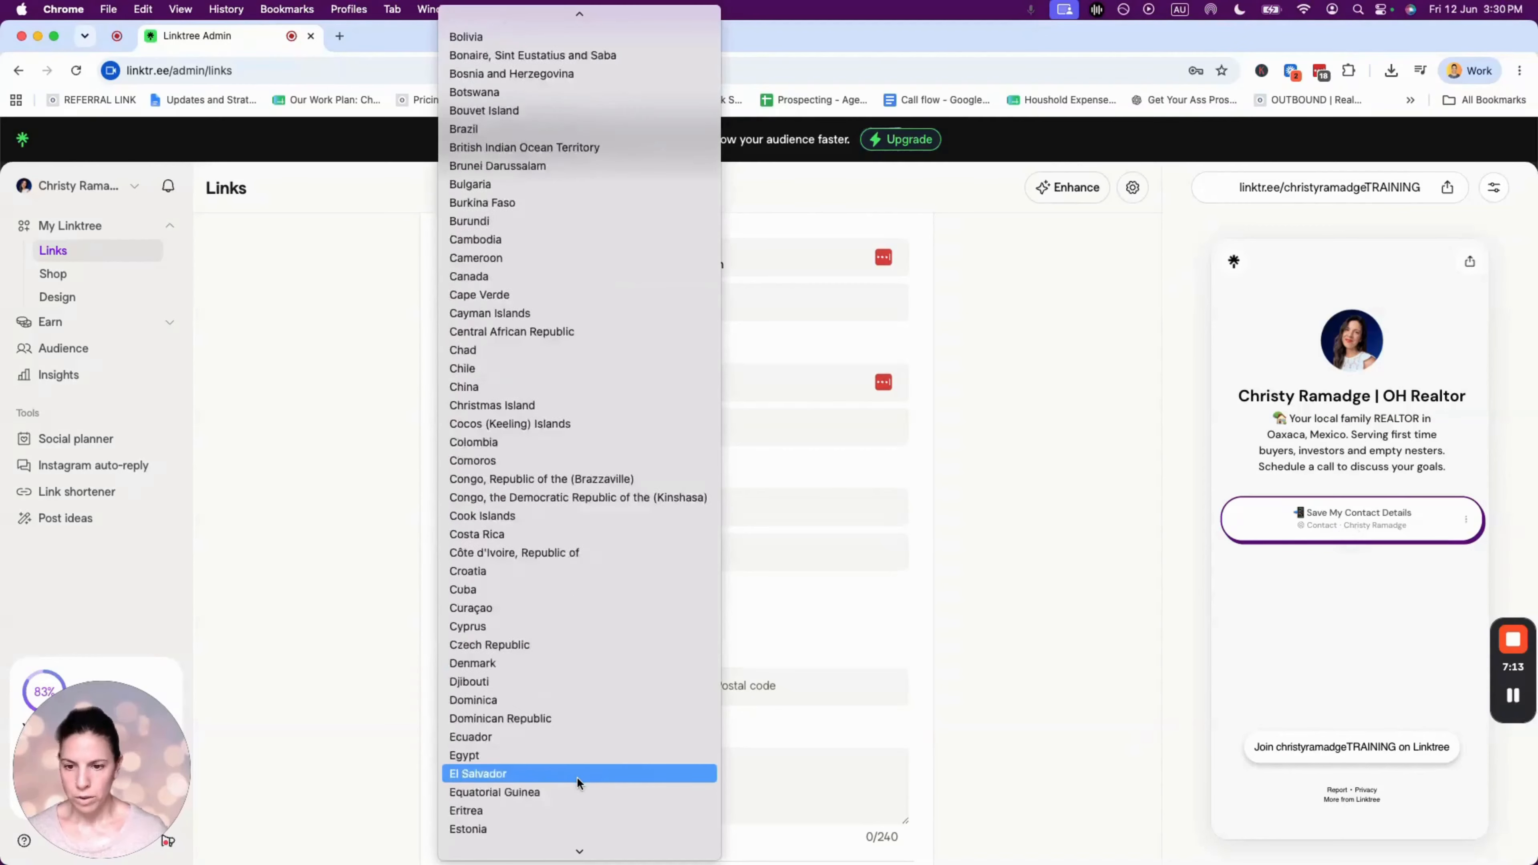
scroll(576, 776, "down", 10)
type("me")
left_click(455, 834)
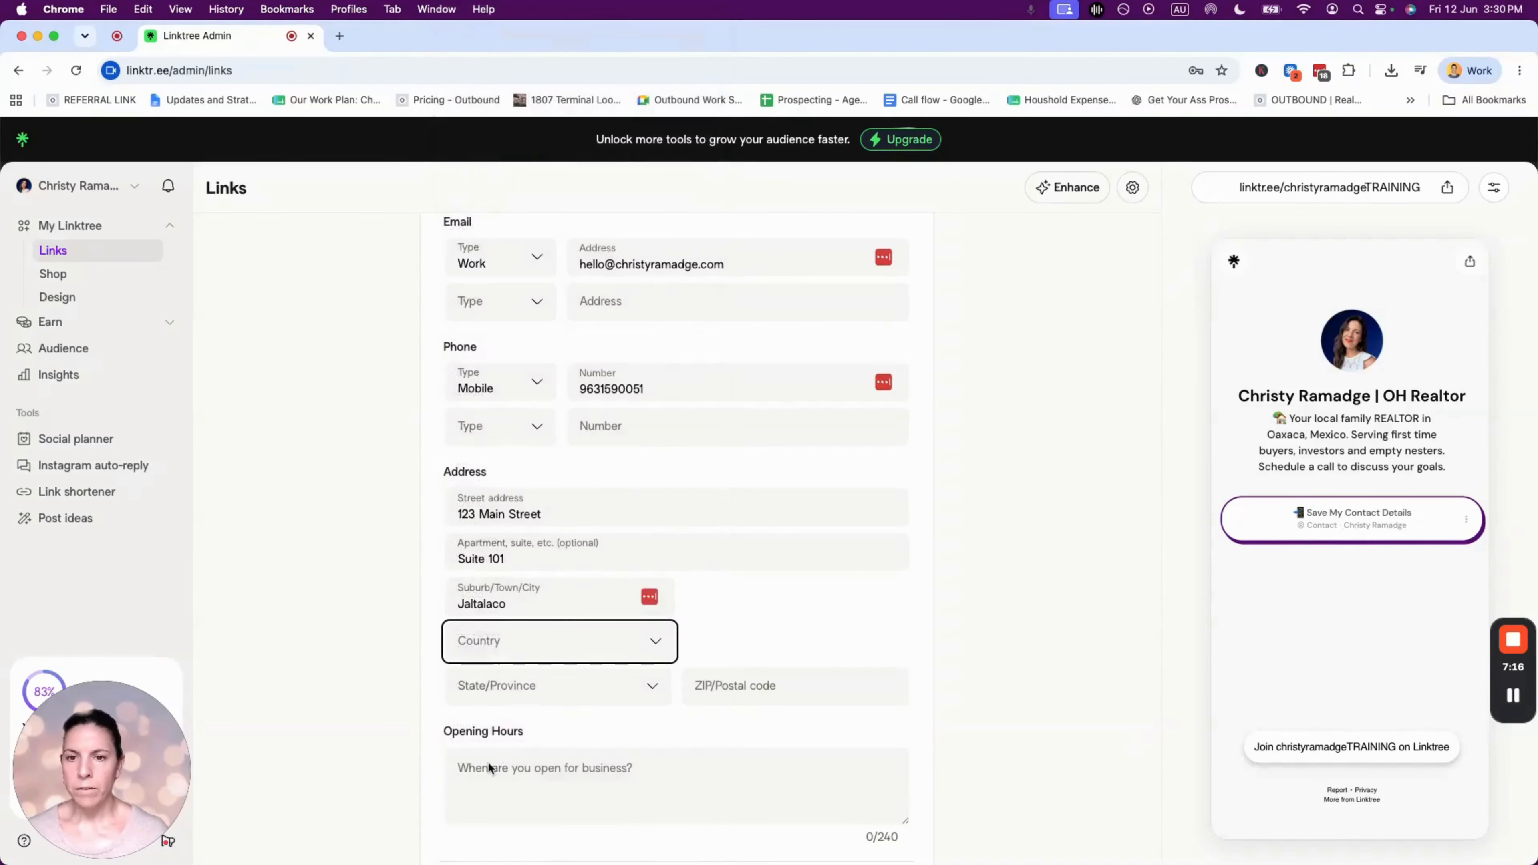
left_click(552, 677)
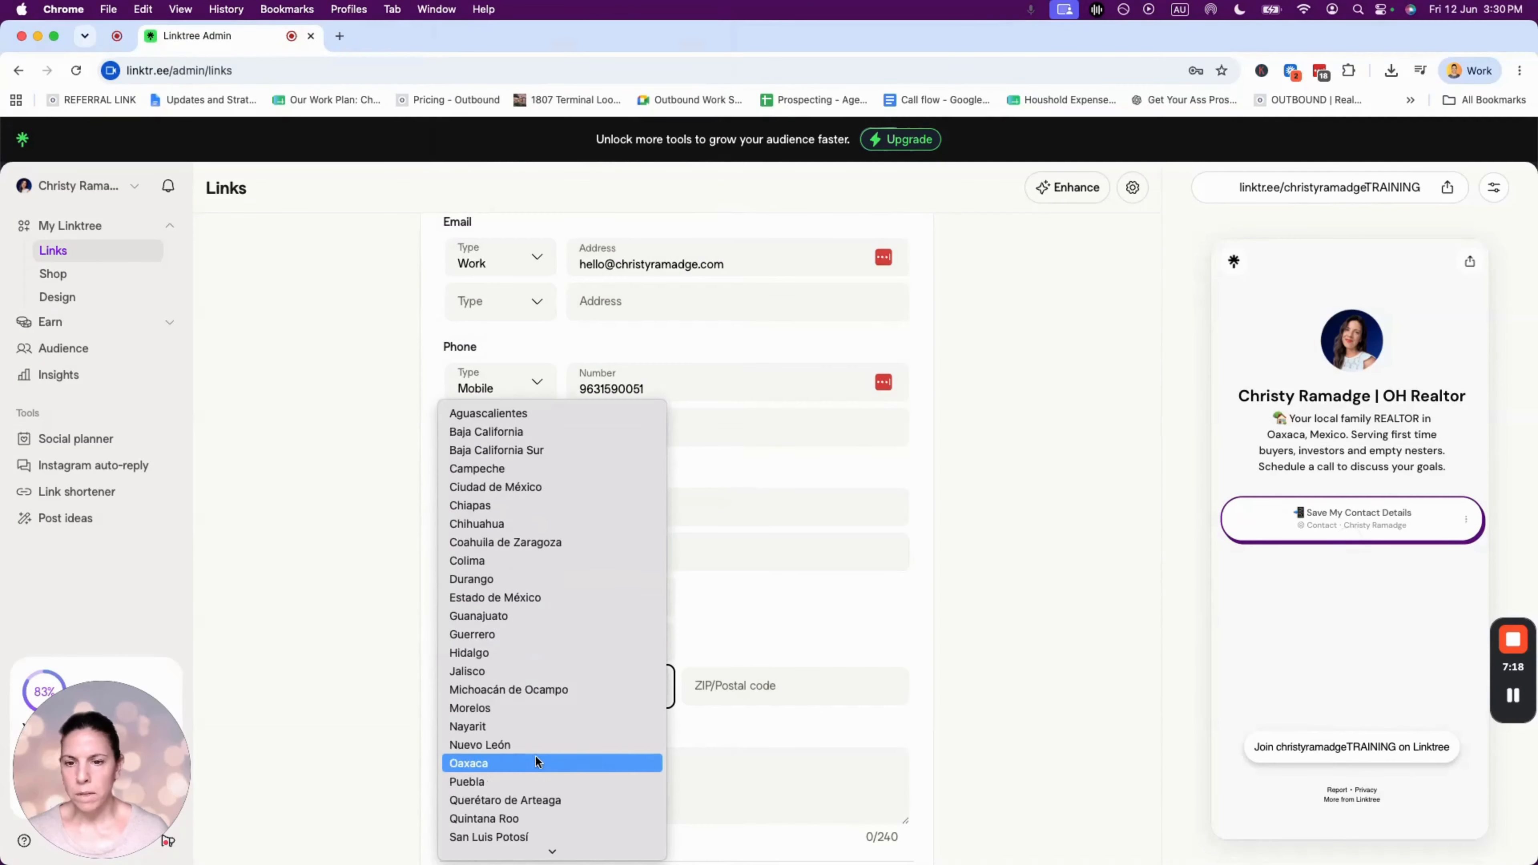
left_click(483, 762)
left_click(709, 687)
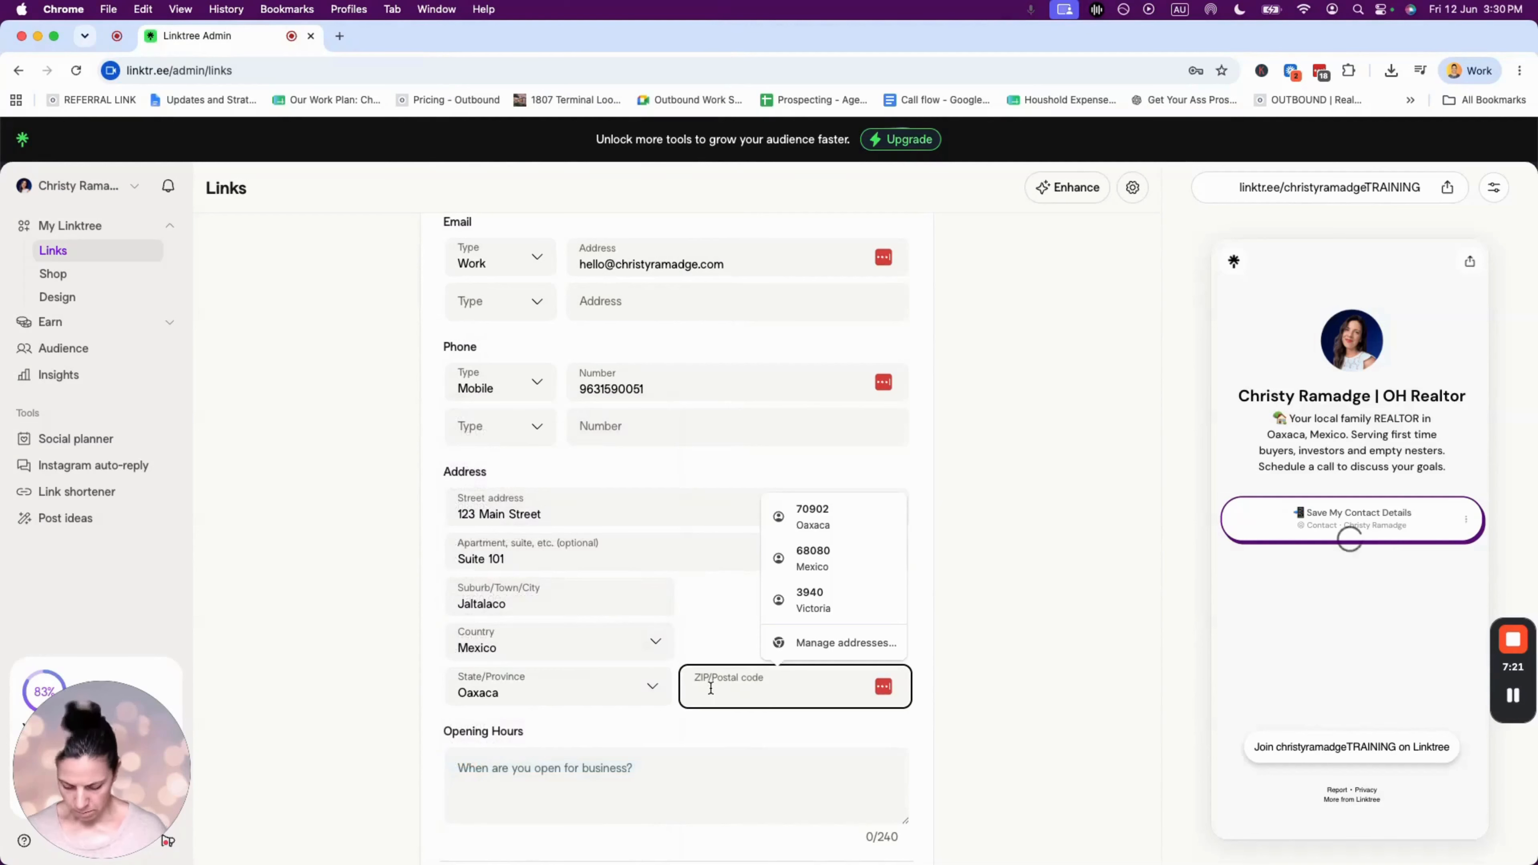
type("68080")
left_click(572, 764)
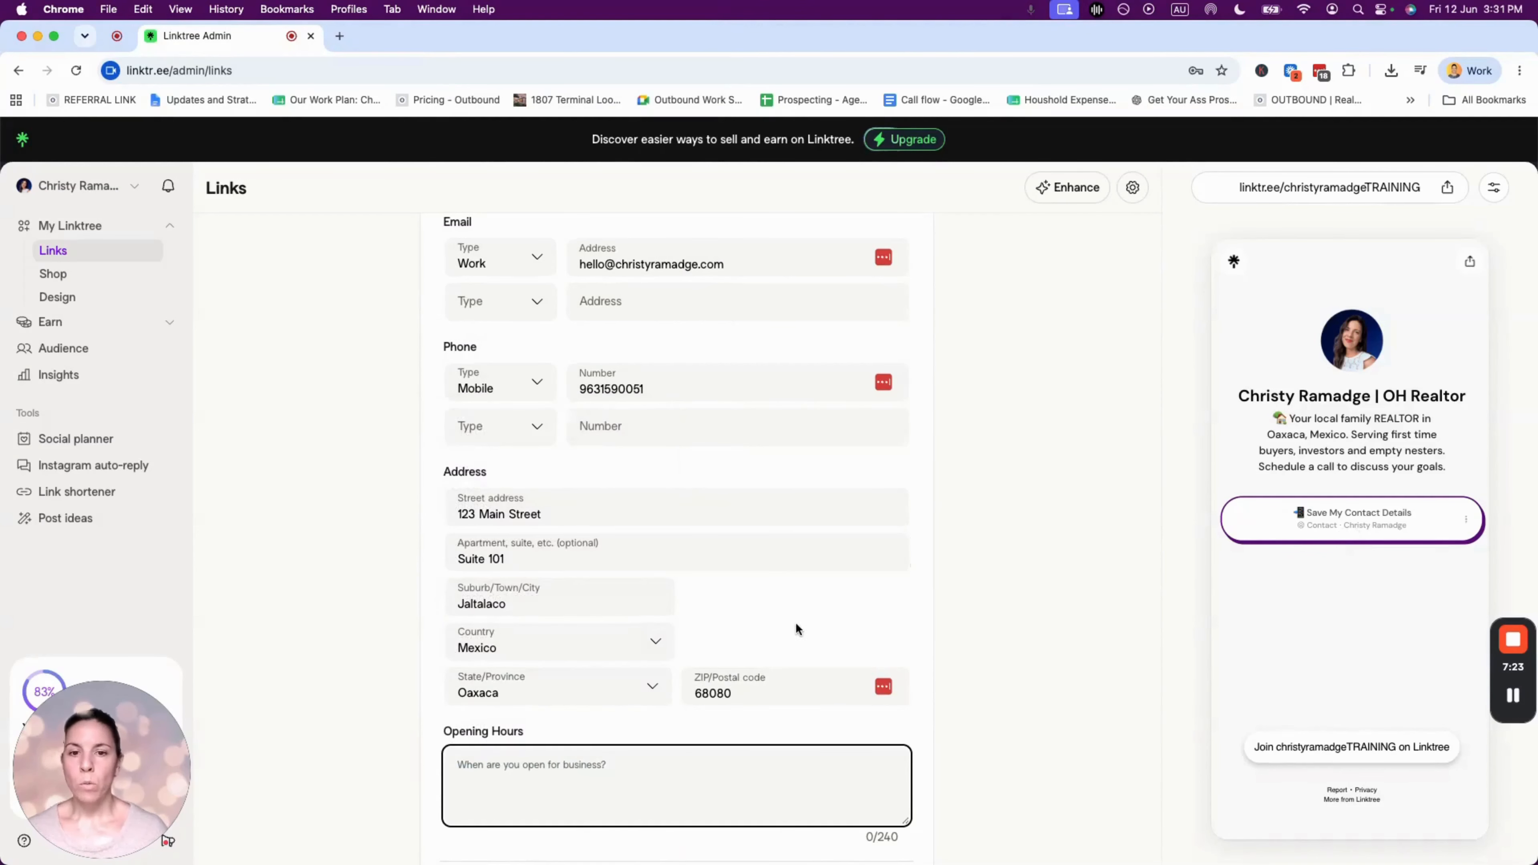
scroll(795, 624, "up", 5)
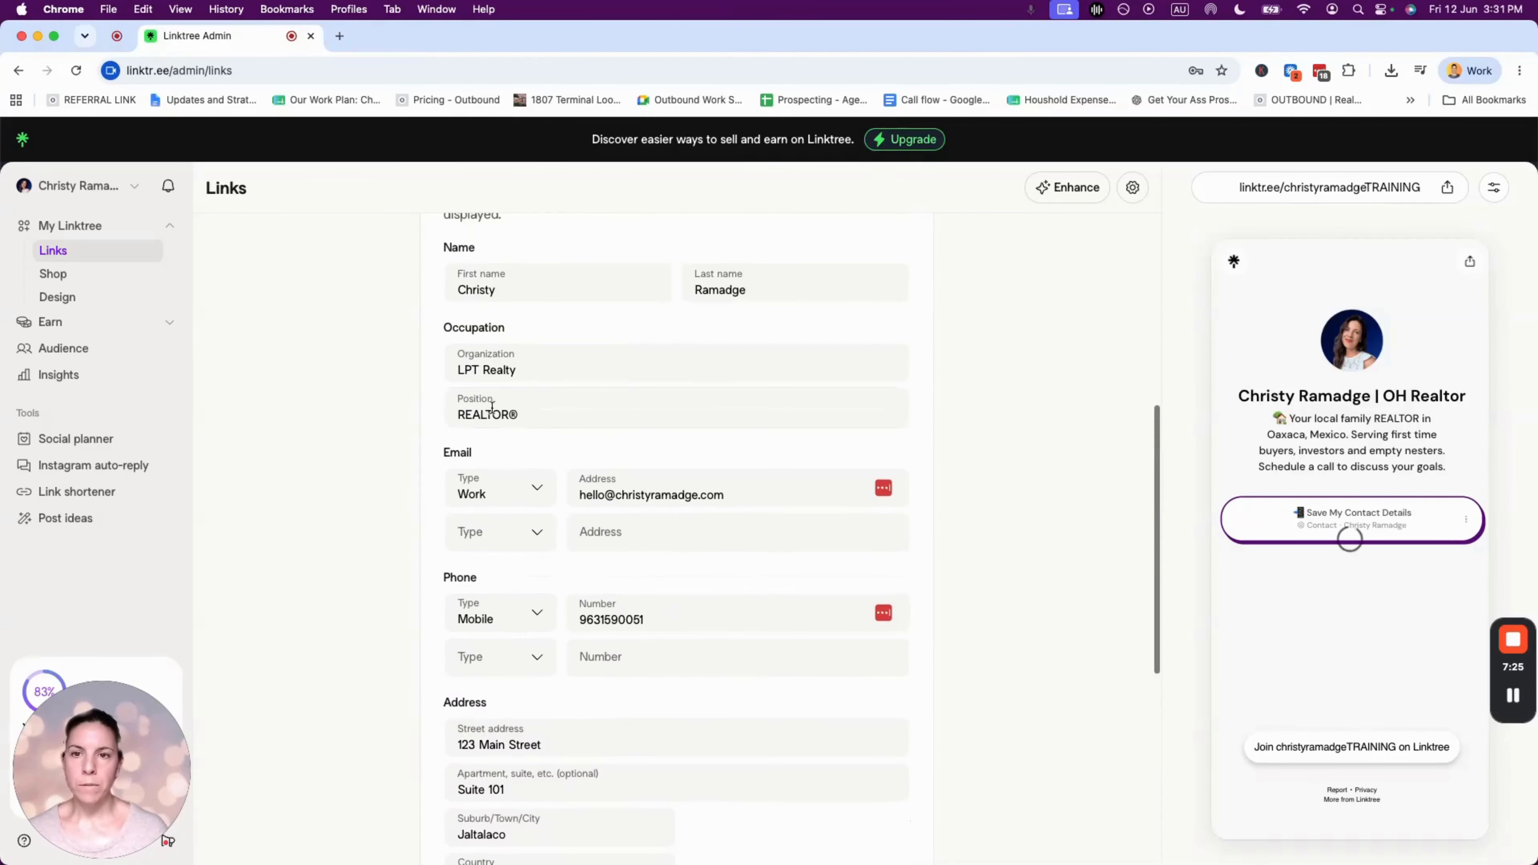
- Leave the Position field and collapse the Contact Details panel back to the Links list
left_click_drag(464, 330, 520, 332)
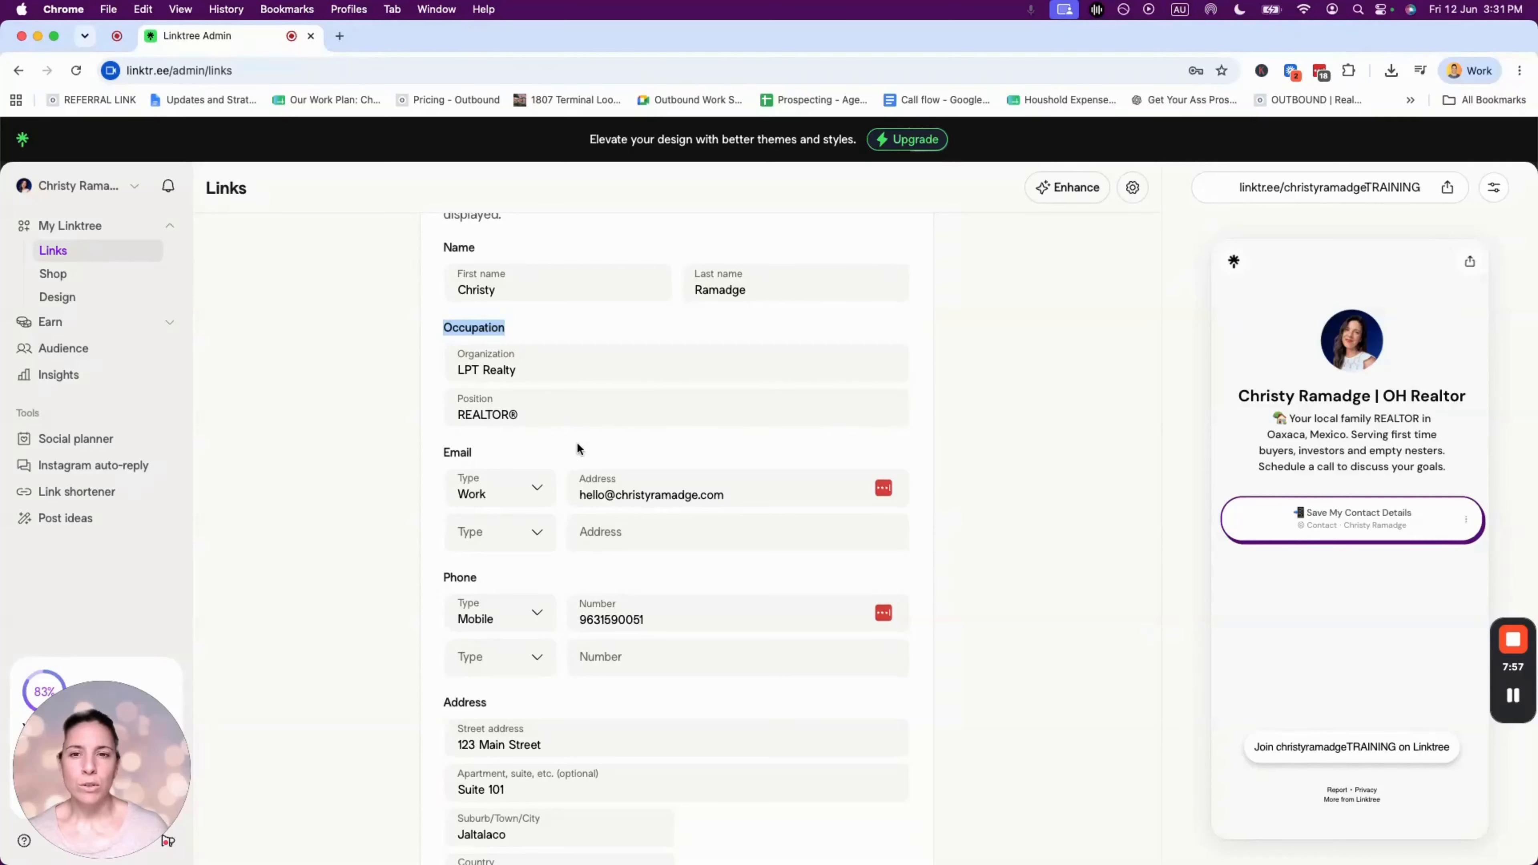
left_click(569, 415)
left_click(926, 432)
scroll(926, 432, "up", 5)
left_click(919, 459)
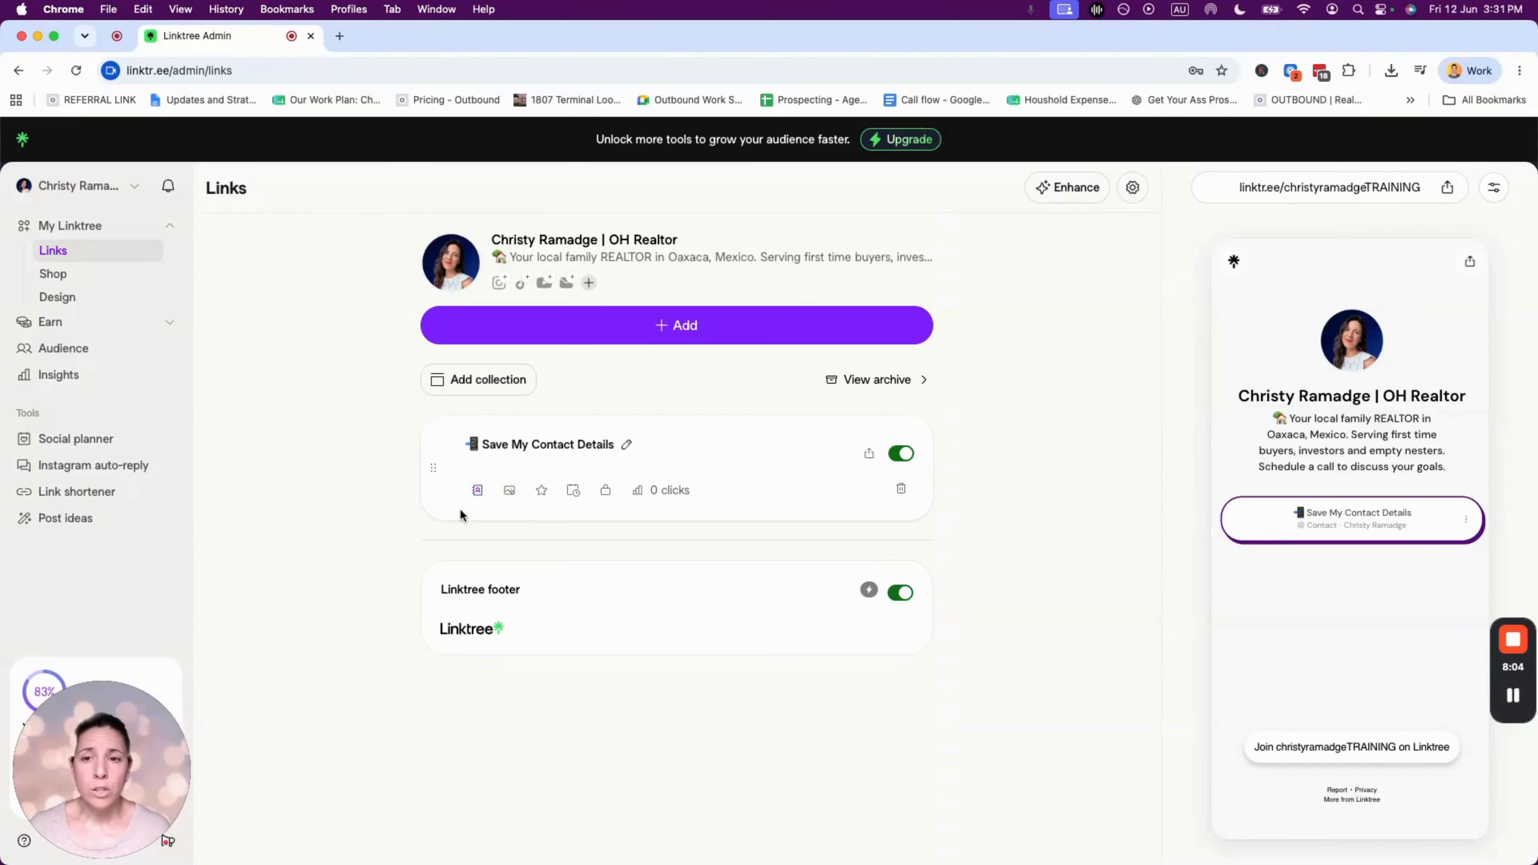
- Set the contact card's opening hours to '9-5 pm Monday - Saturday' and collapse the editor
left_click(477, 492)
scroll(682, 597, "down", 10)
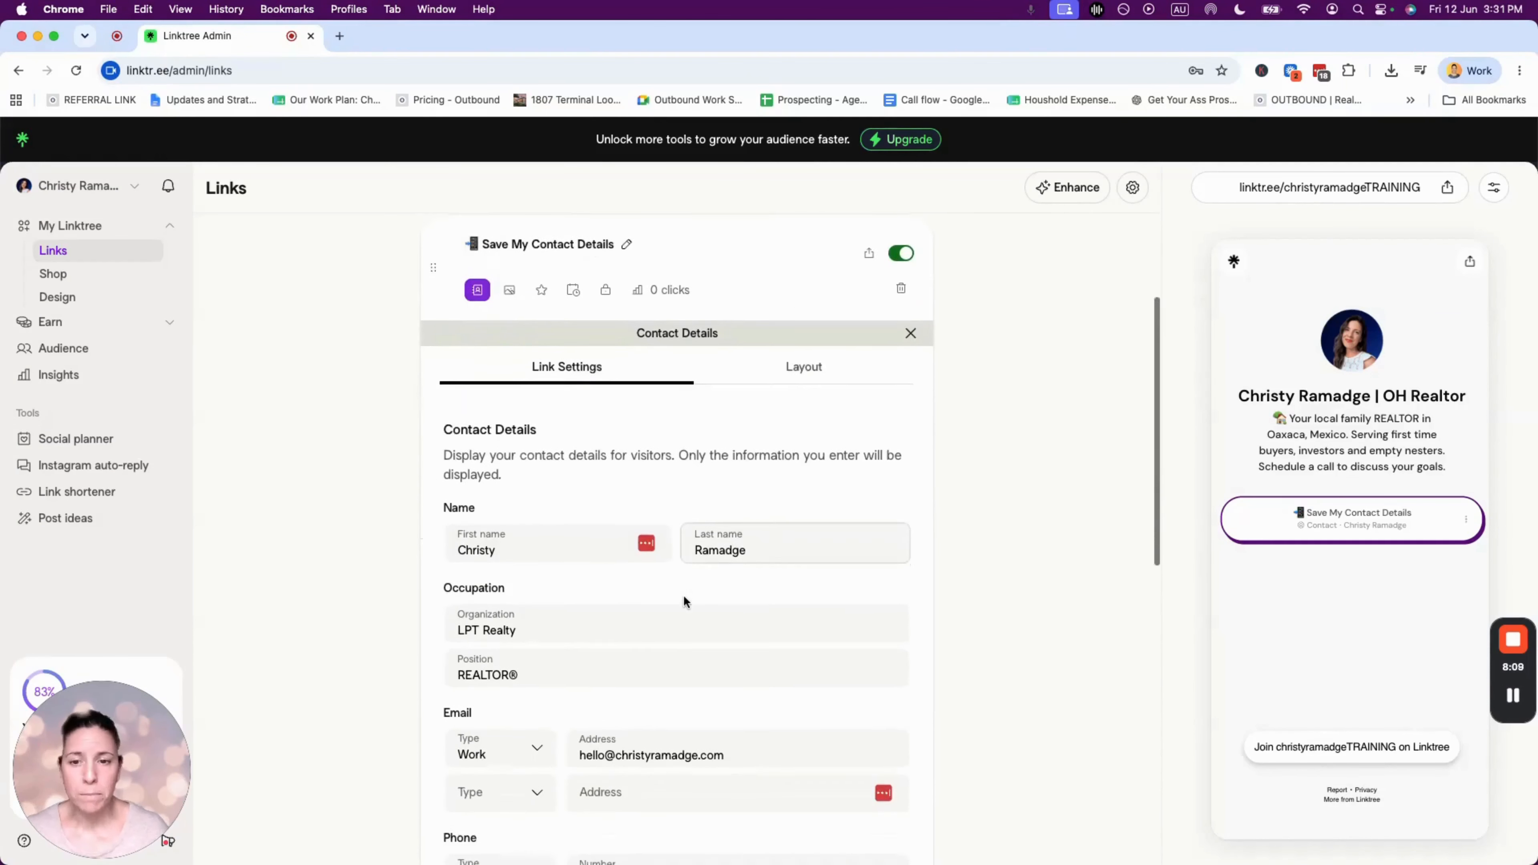
scroll(684, 595, "down", 5)
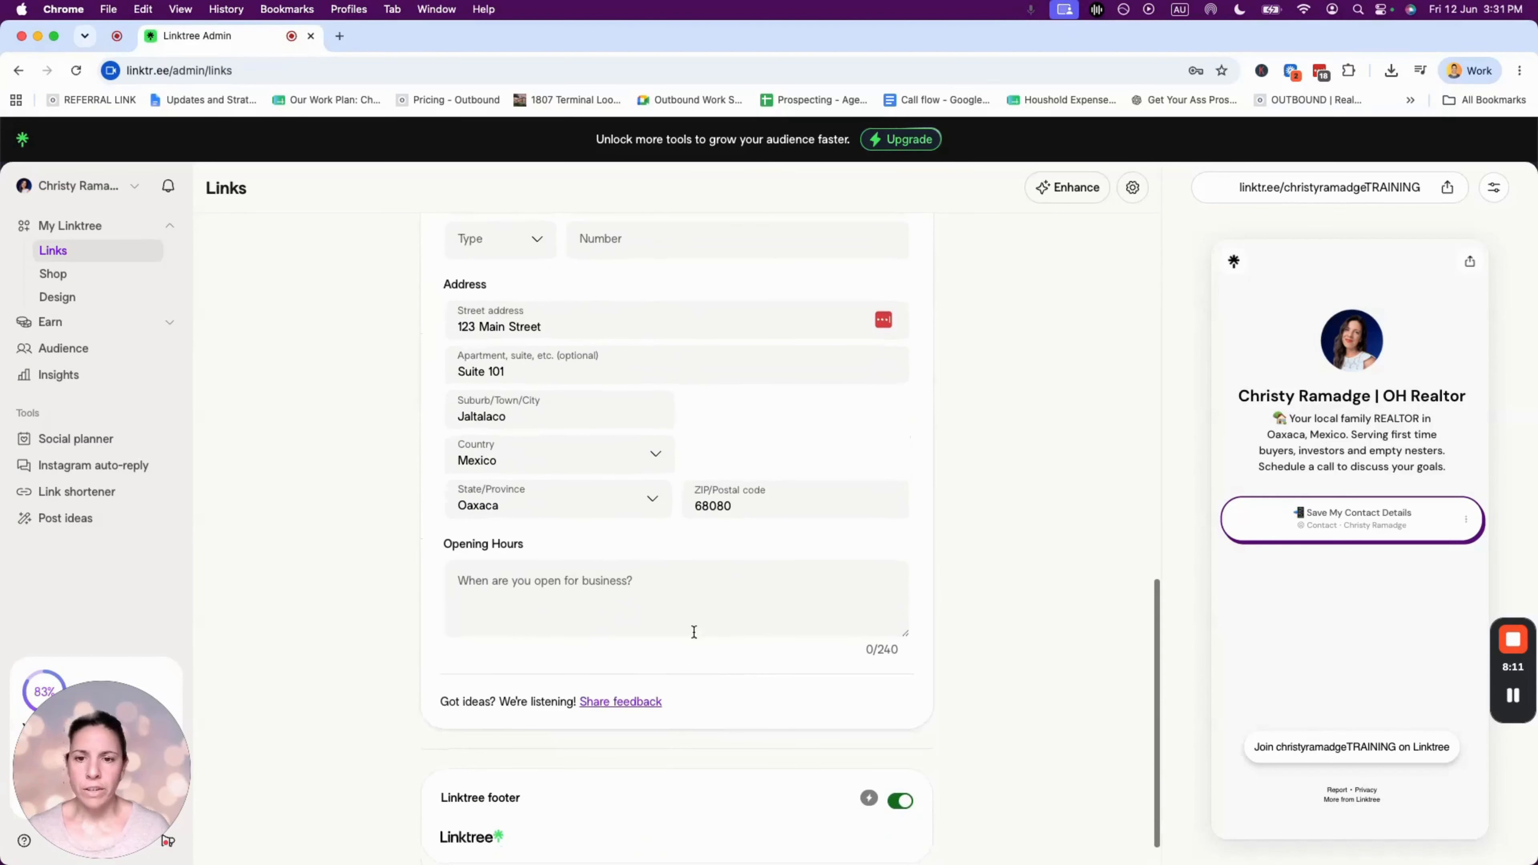
left_click(543, 597)
type("9-5 pm Monday - Saturday")
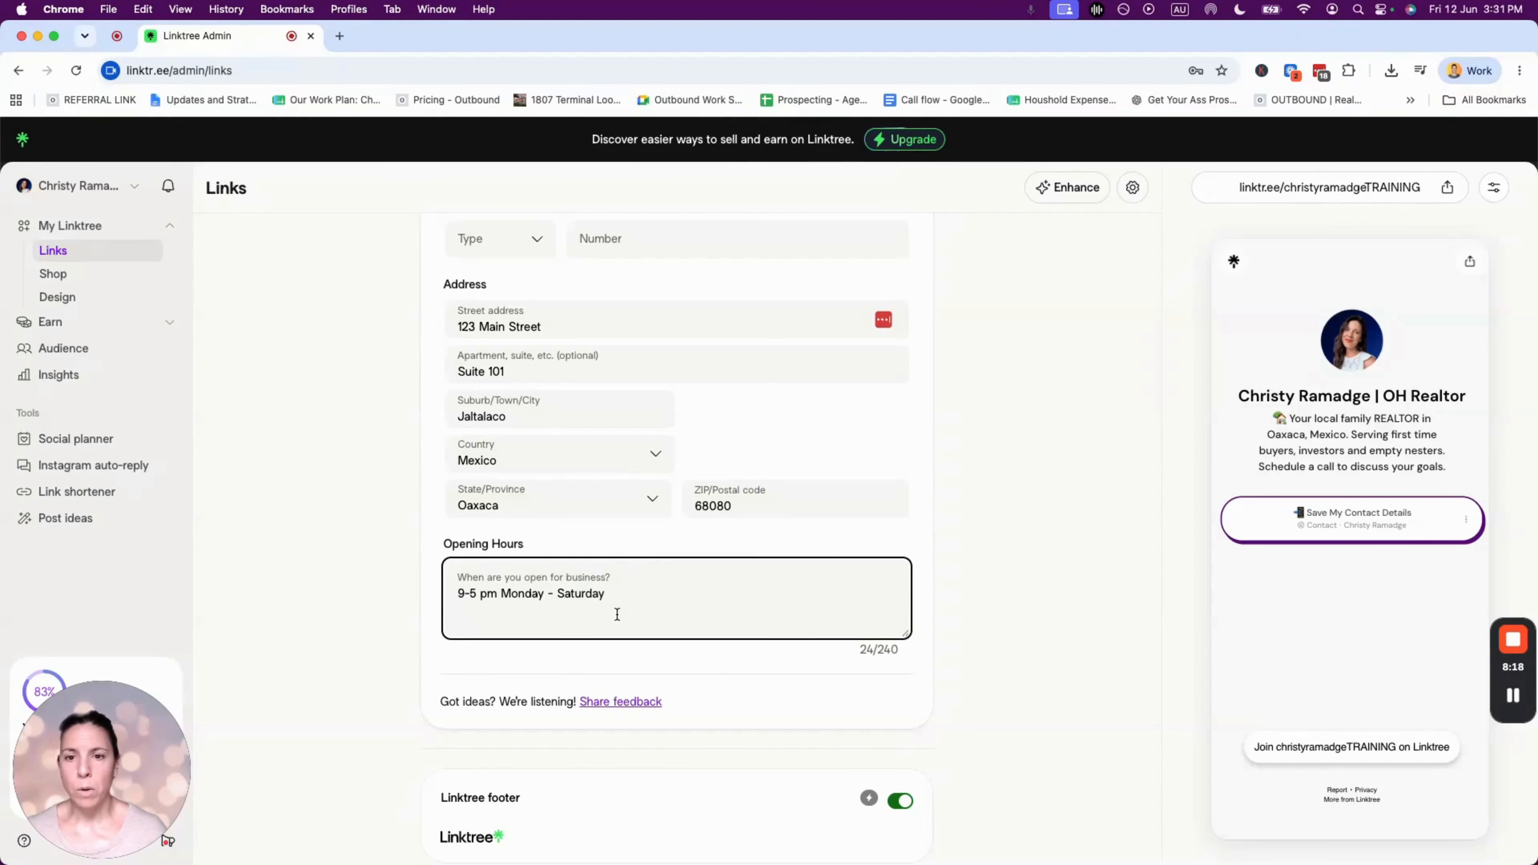
scroll(837, 624, "up", 10)
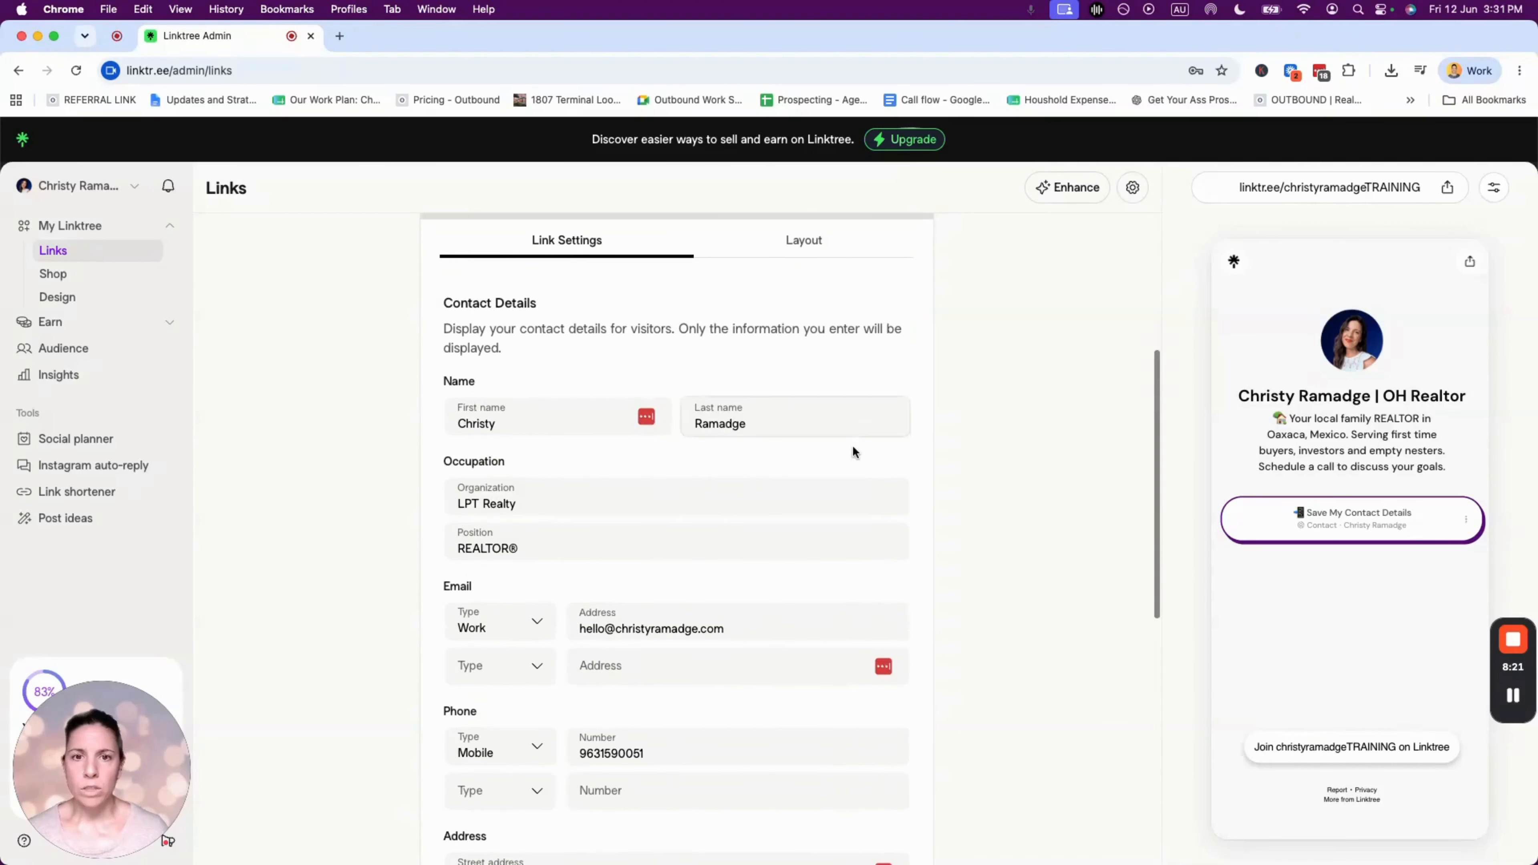
left_click(1040, 396)
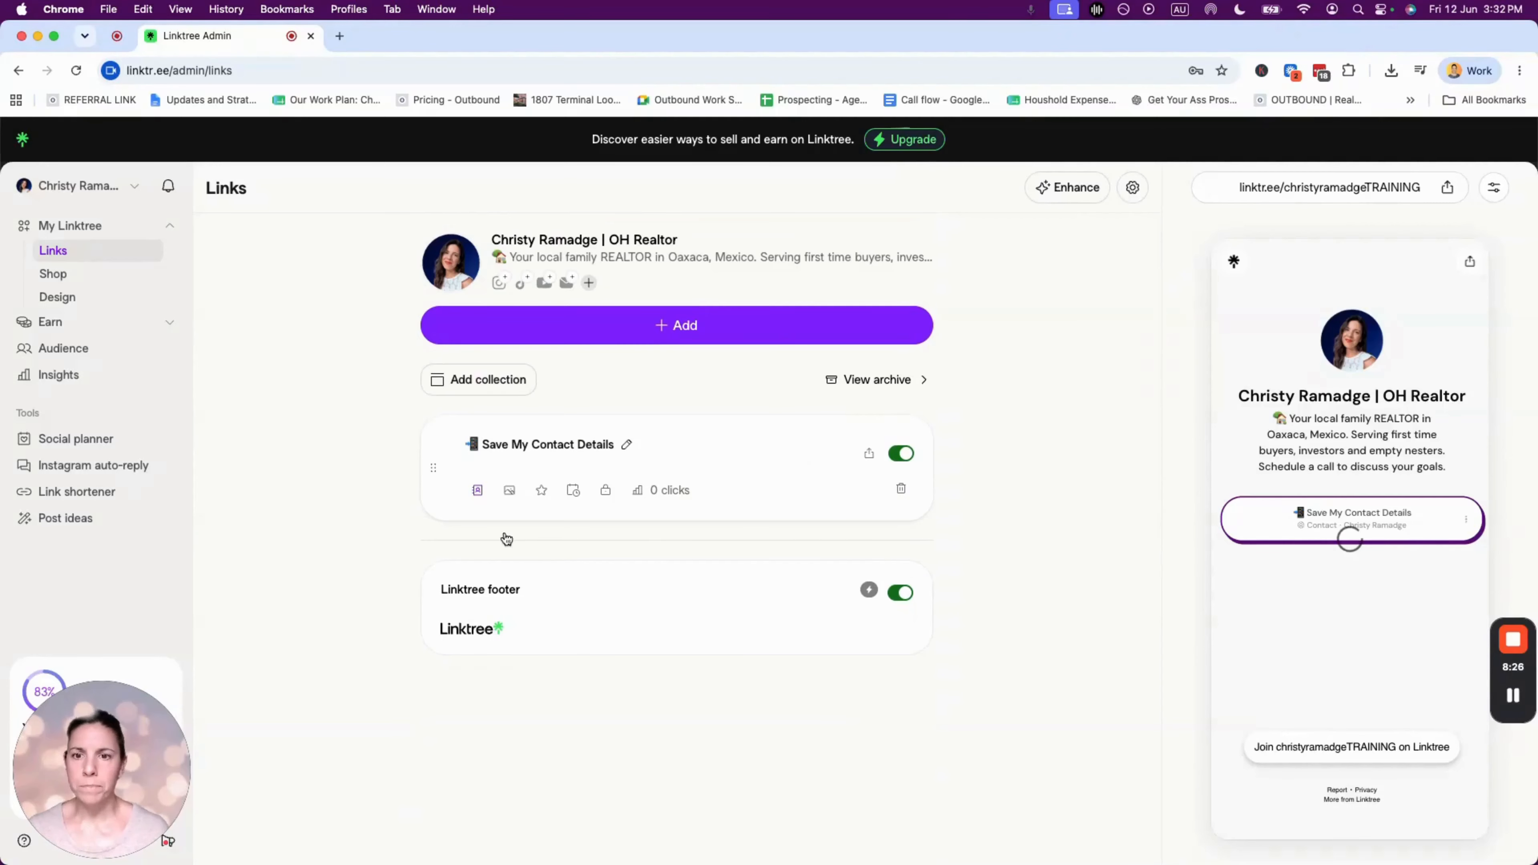
- Bring up the contact link's thumbnail choices, then switch to the example realtor Linktree window
left_click(509, 492)
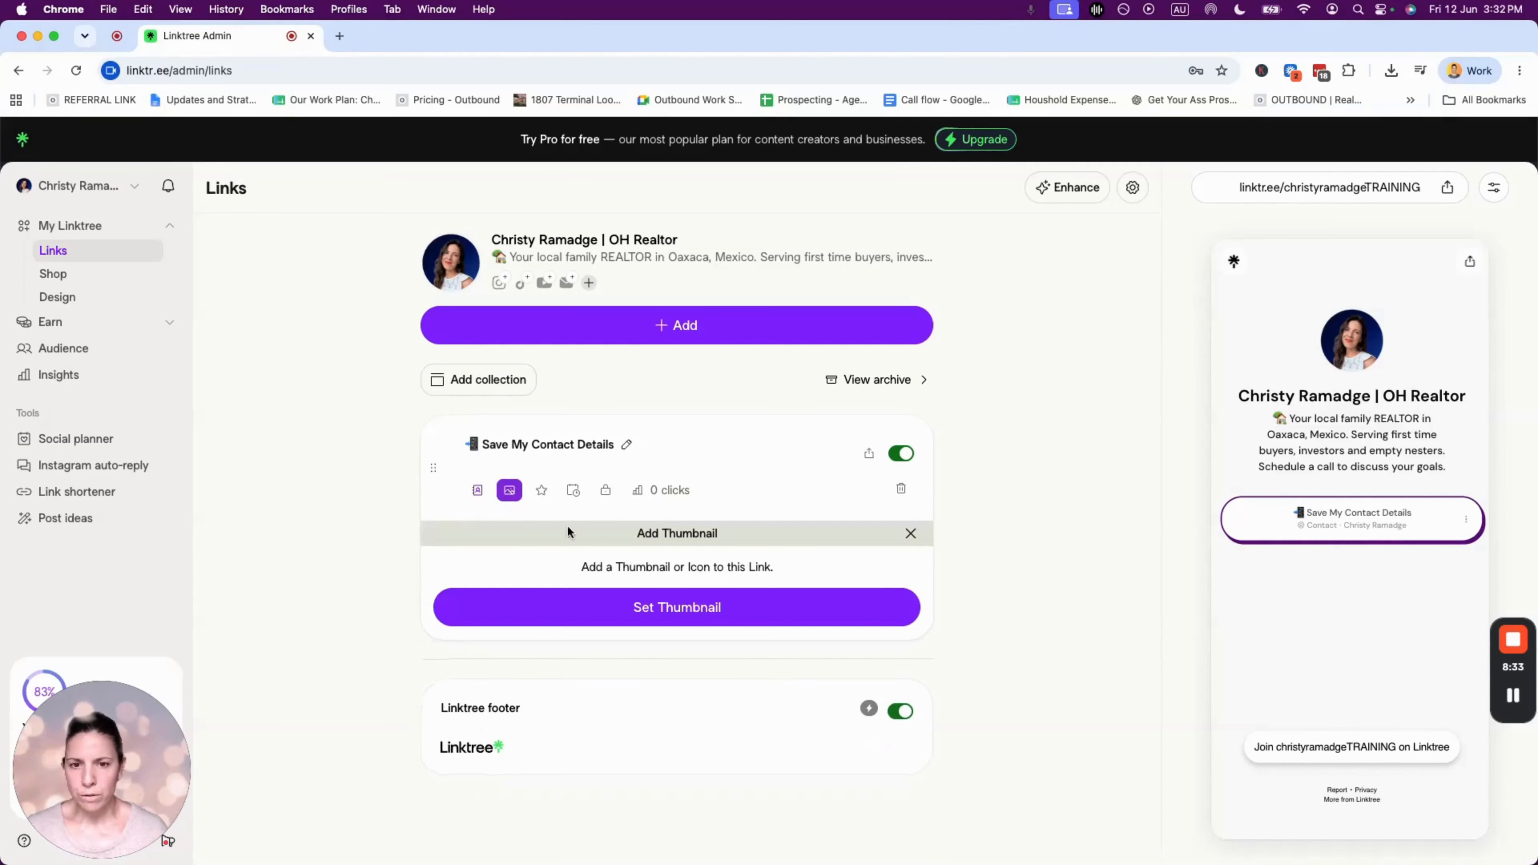
left_click(679, 608)
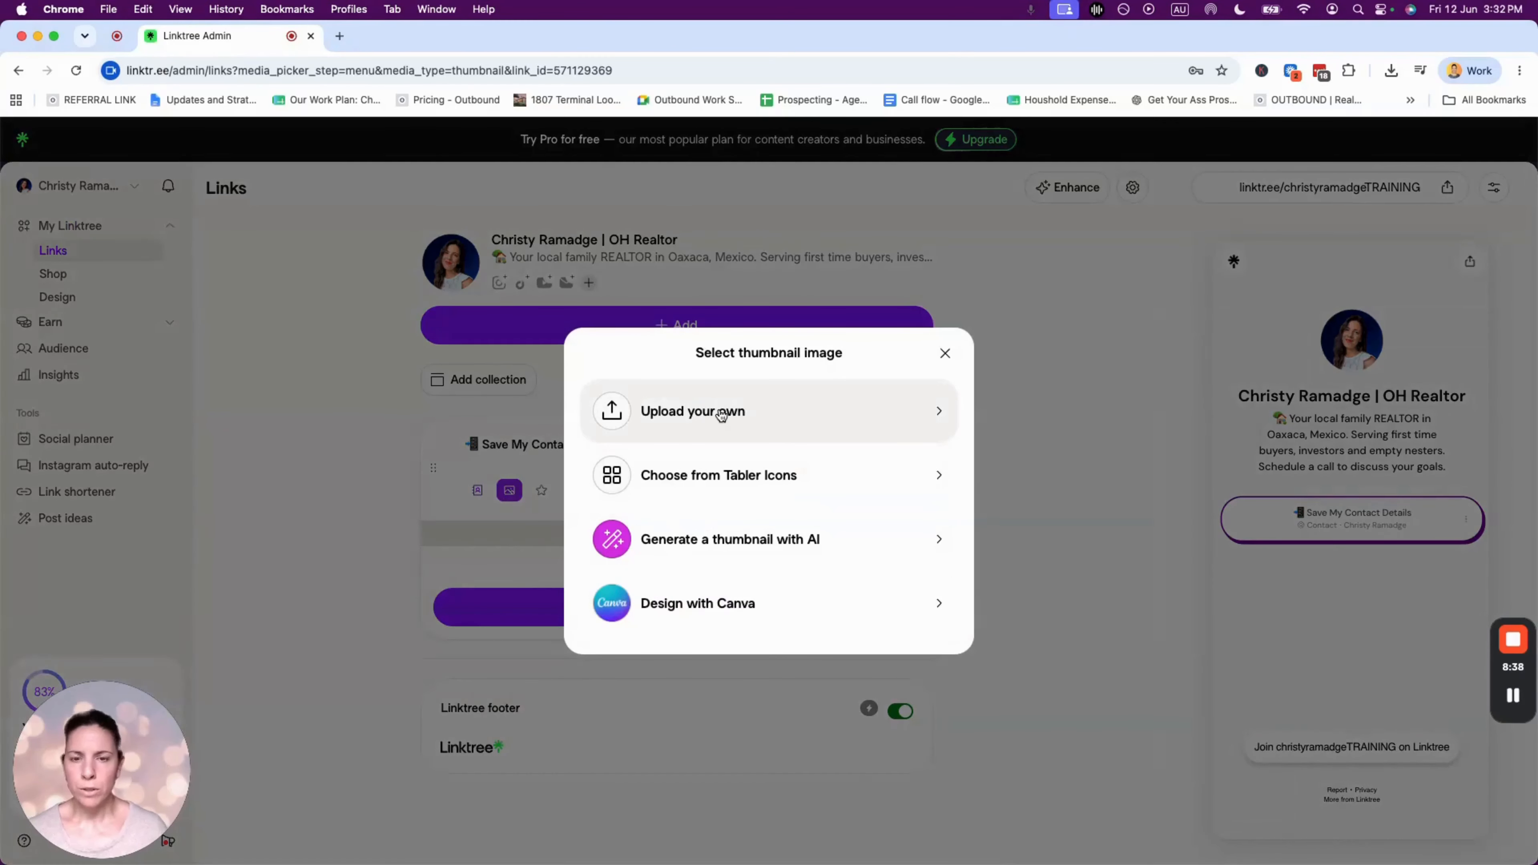
key("super+grave")
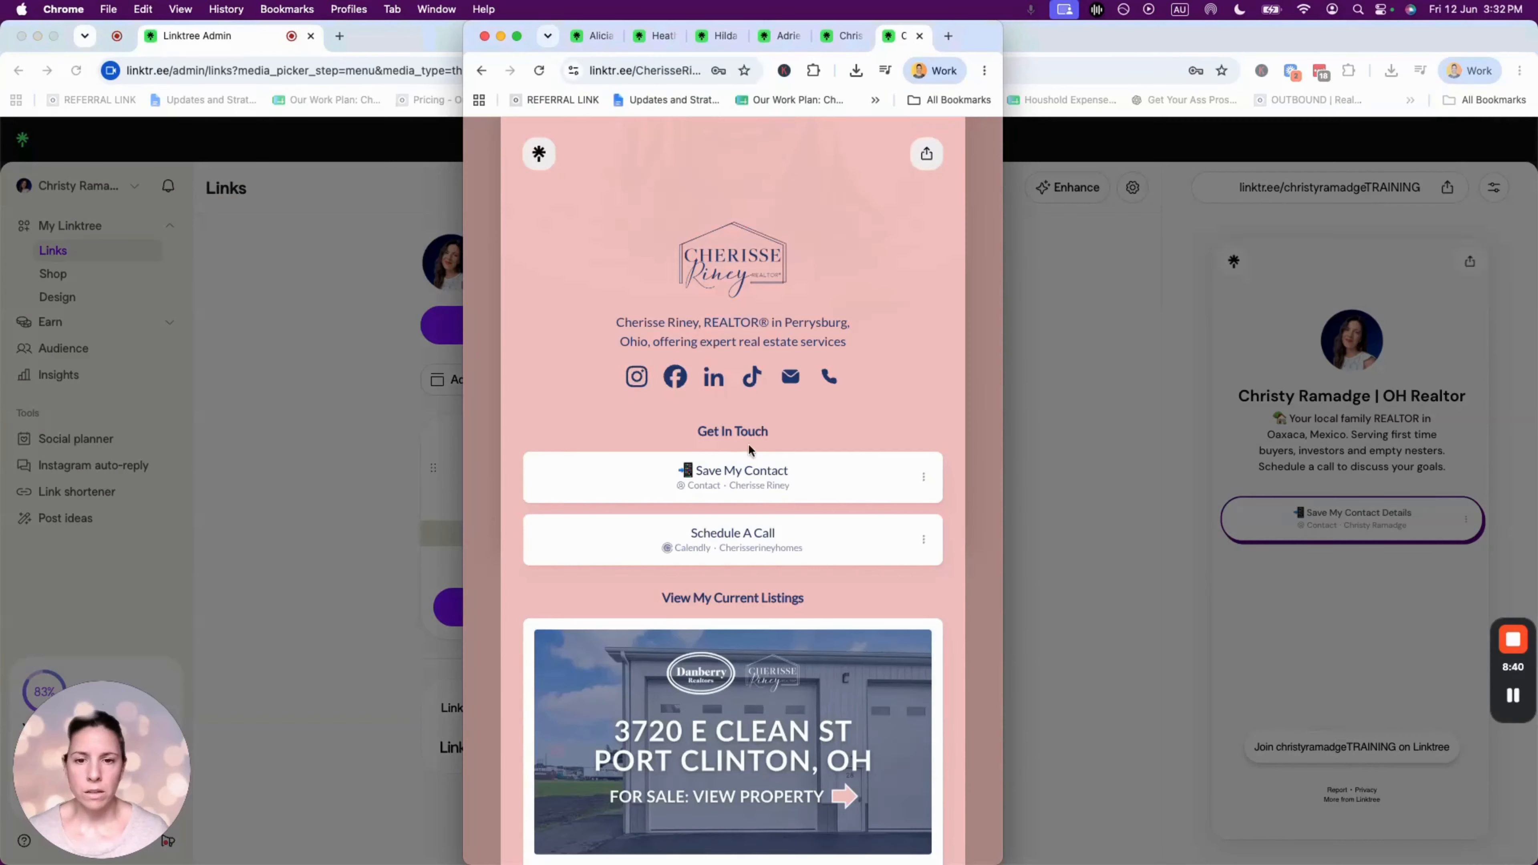
- Browse another realtor's example Linktree page, then return to the Linktree Admin window
scroll(751, 447, "down", 10)
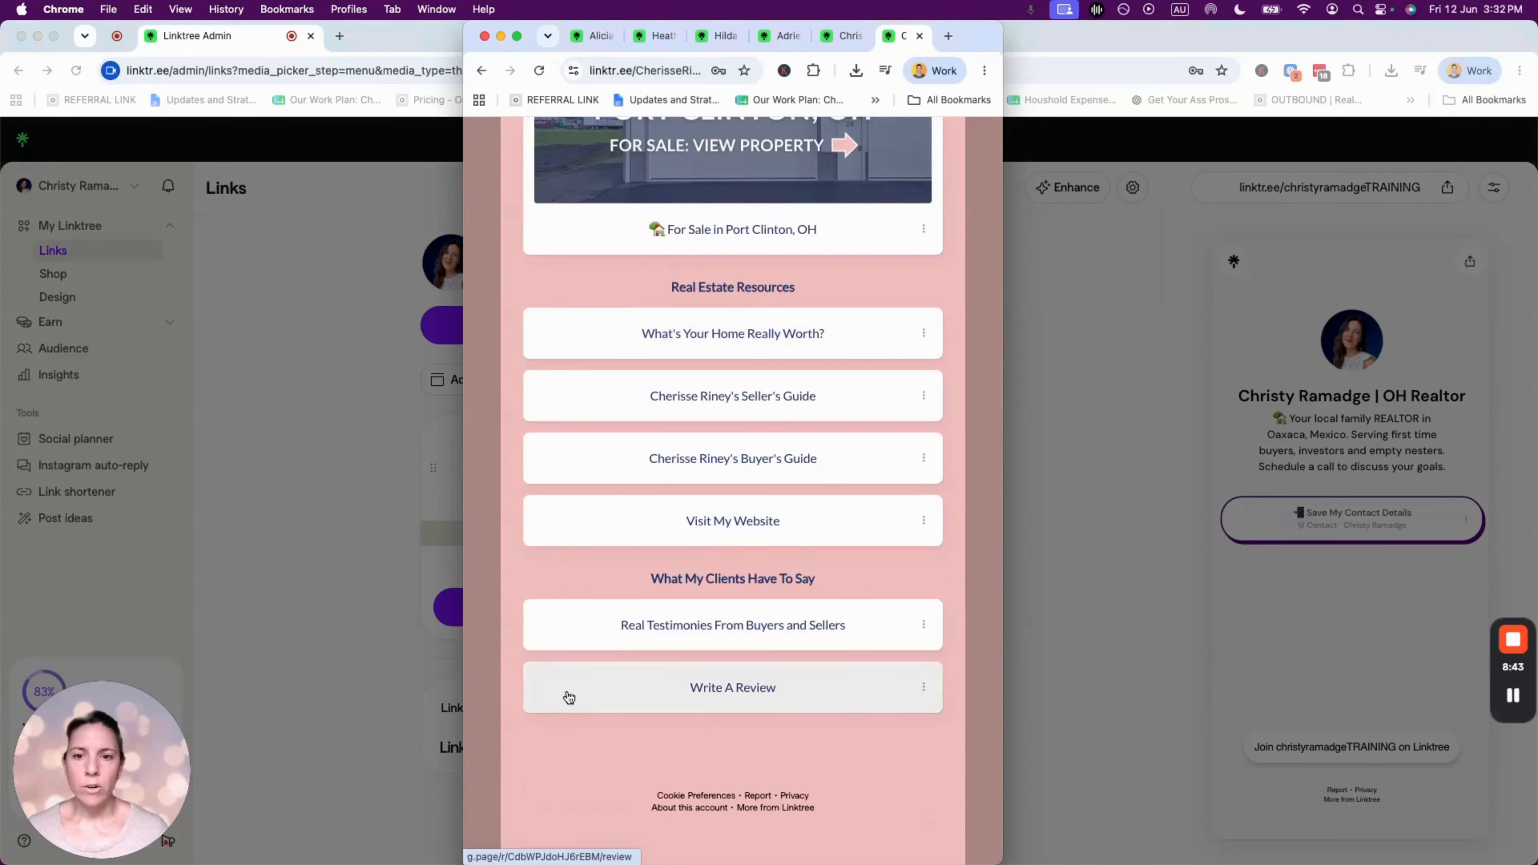
left_click(596, 37)
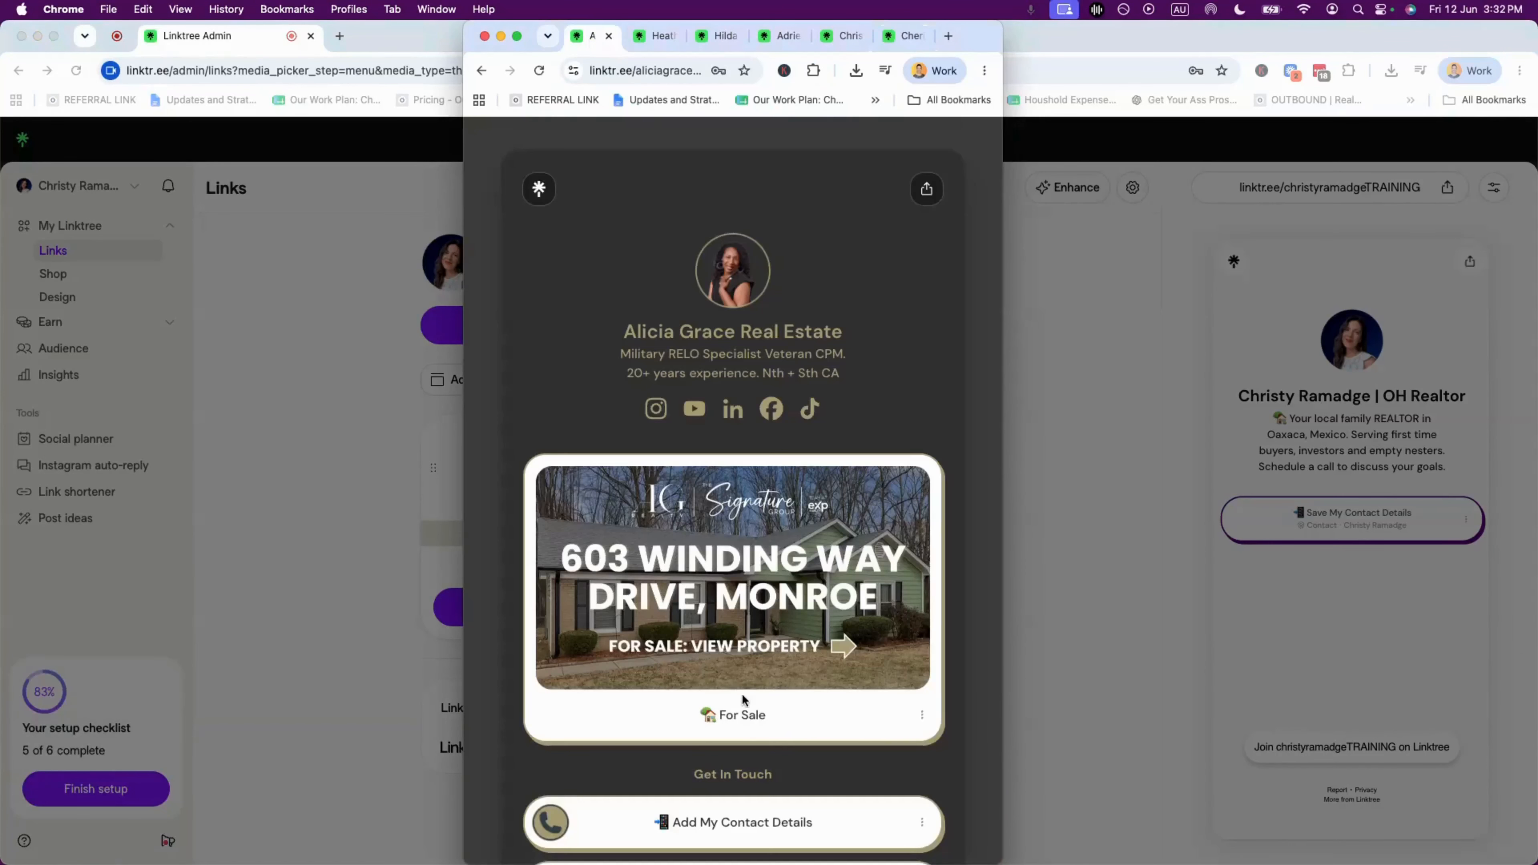
scroll(726, 636, "down", 6)
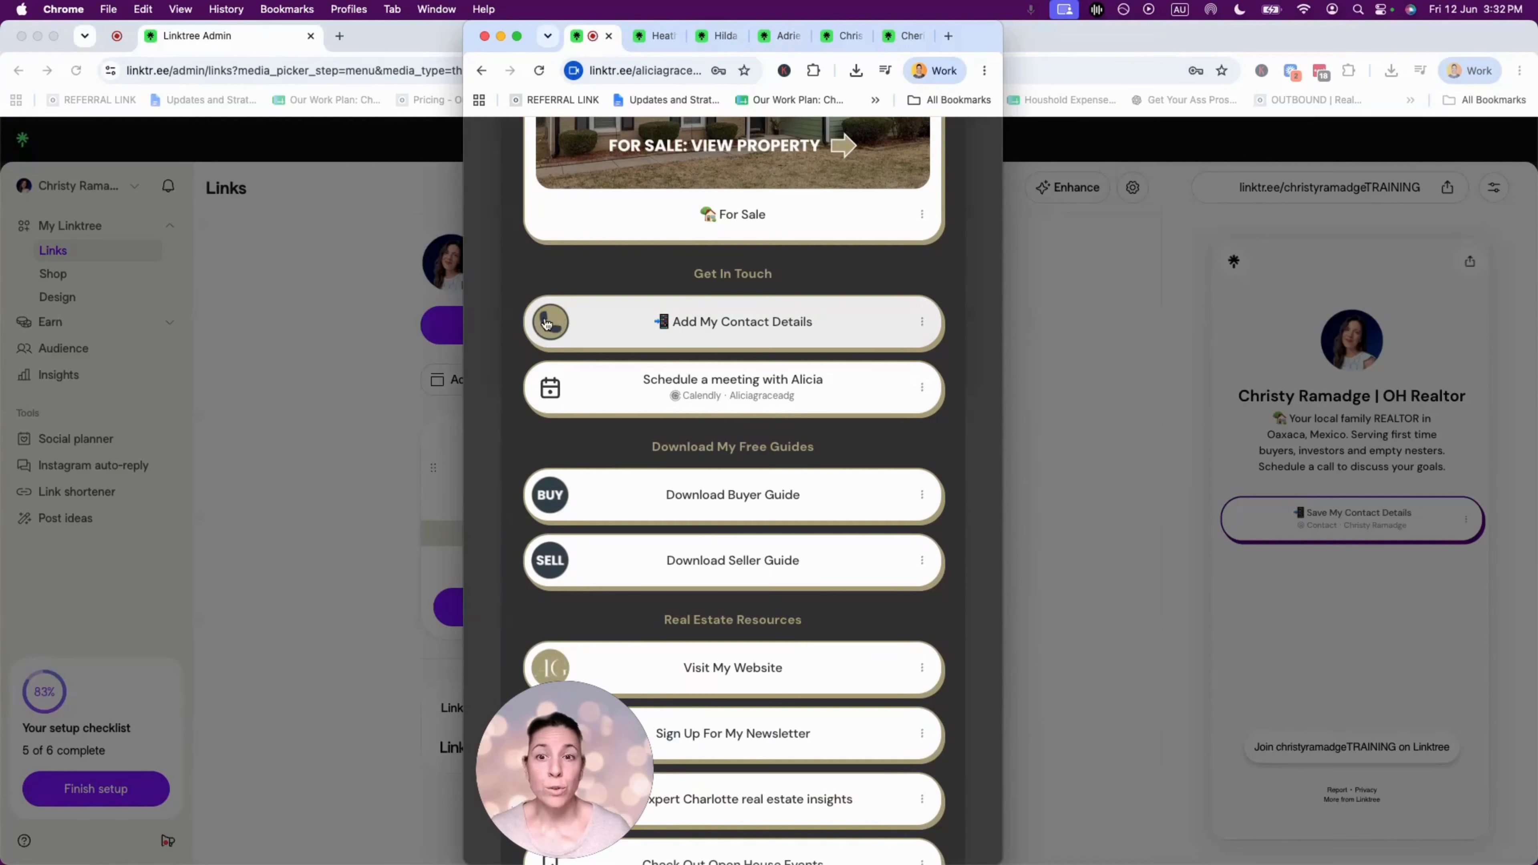
scroll(571, 599, "down", 7)
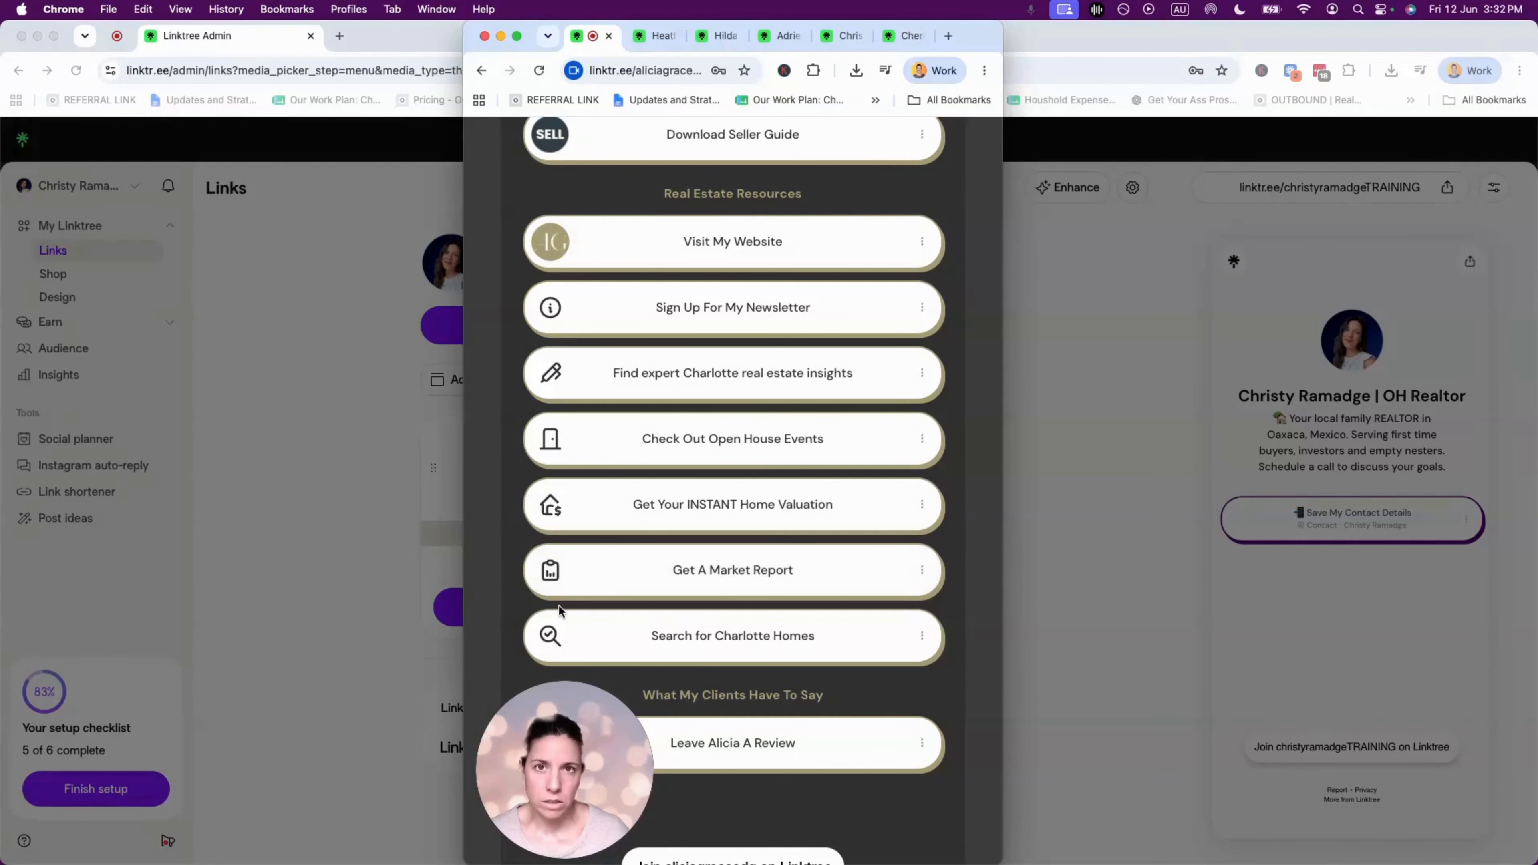
left_click(292, 467)
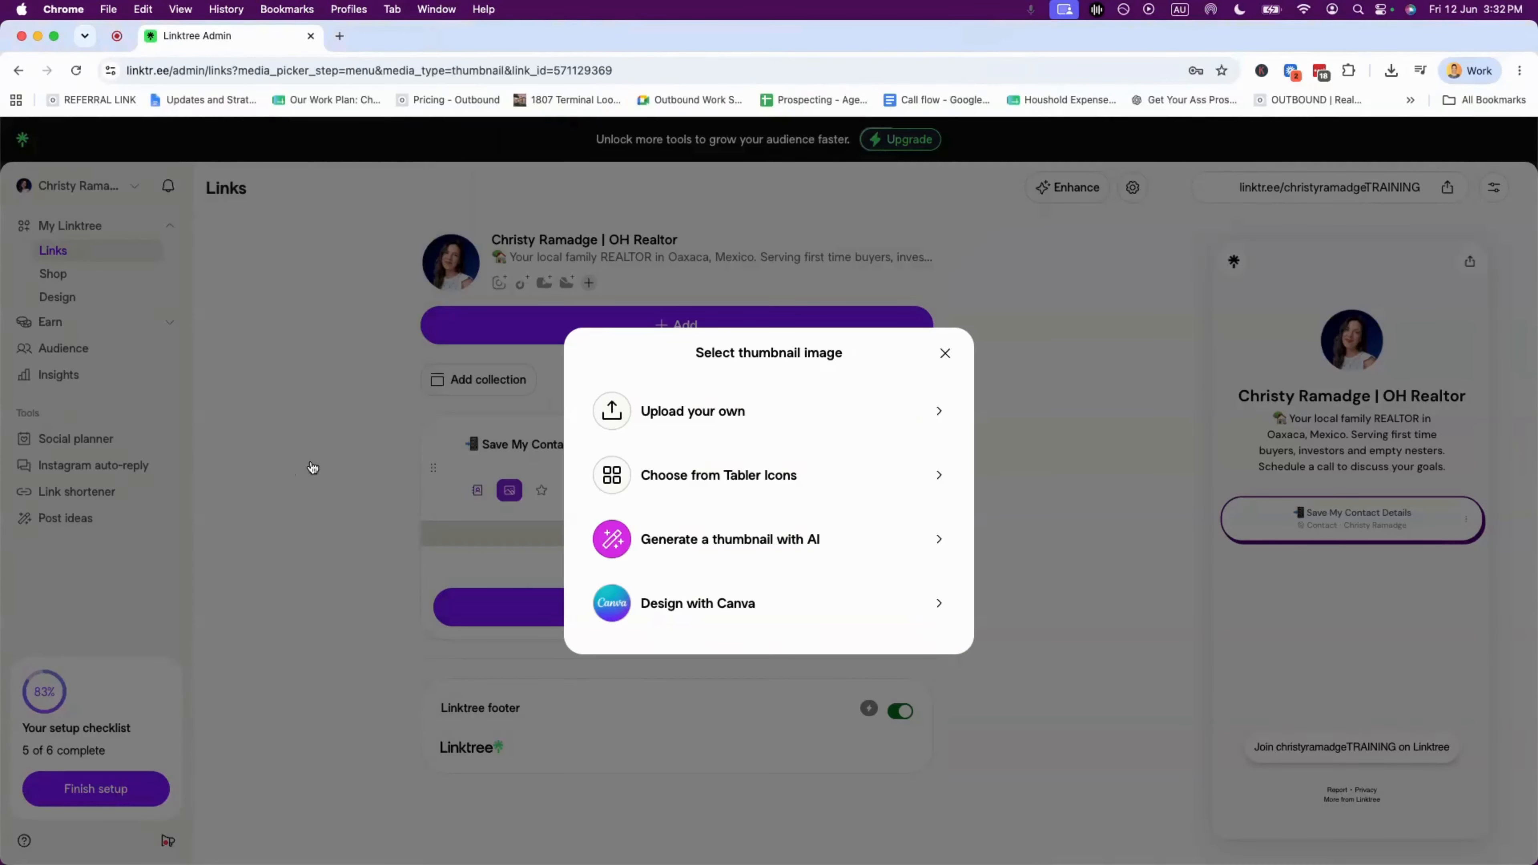
- Search Tabler Icons for 'phone' and set the phone-outgoing icon as the contact link's thumbnail
left_click(944, 353)
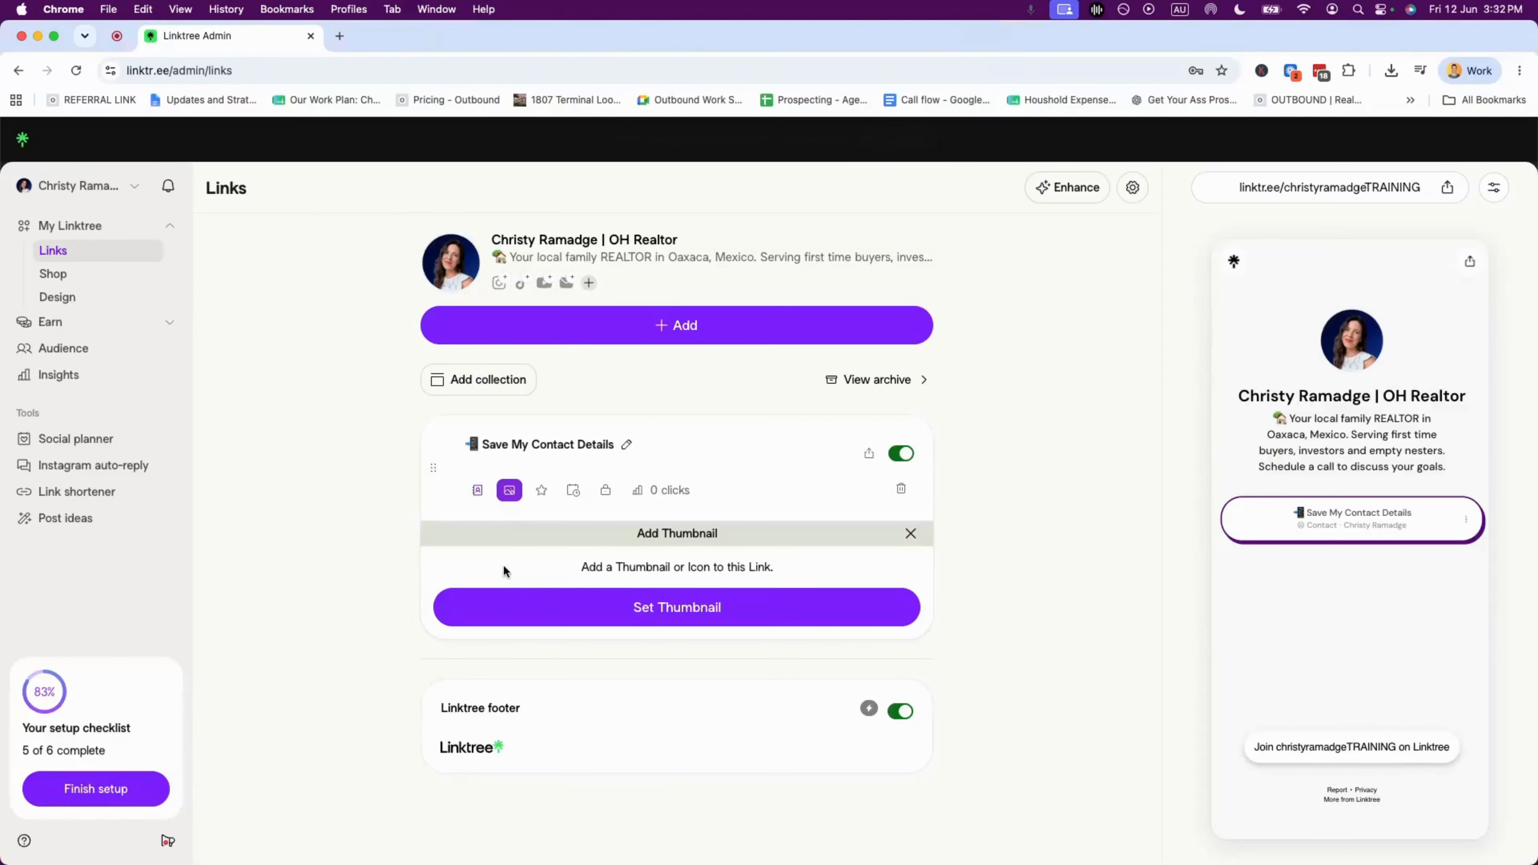
left_click(509, 491)
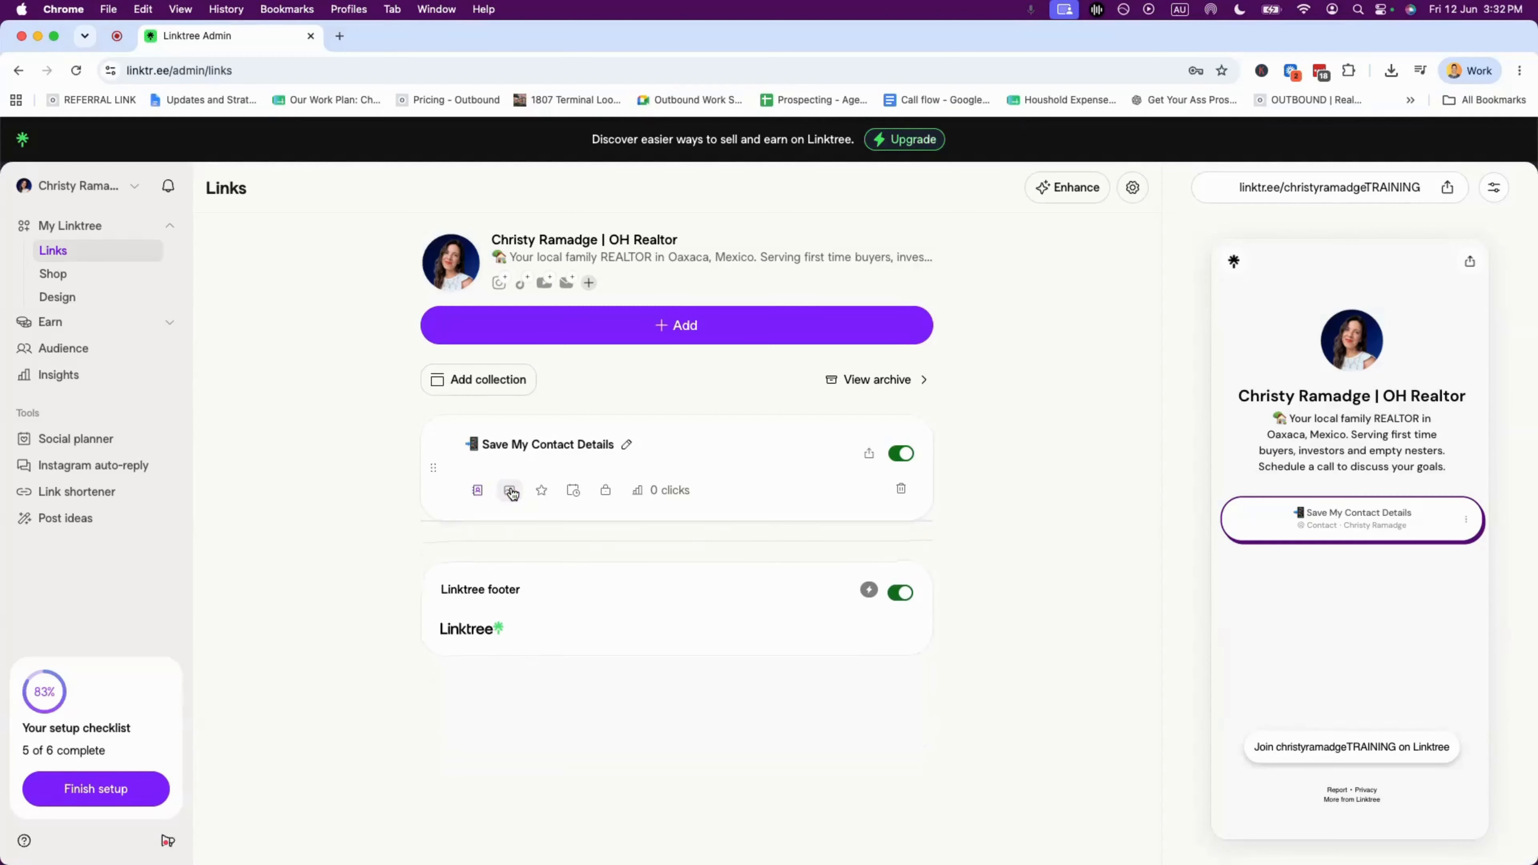
left_click(509, 490)
left_click(687, 606)
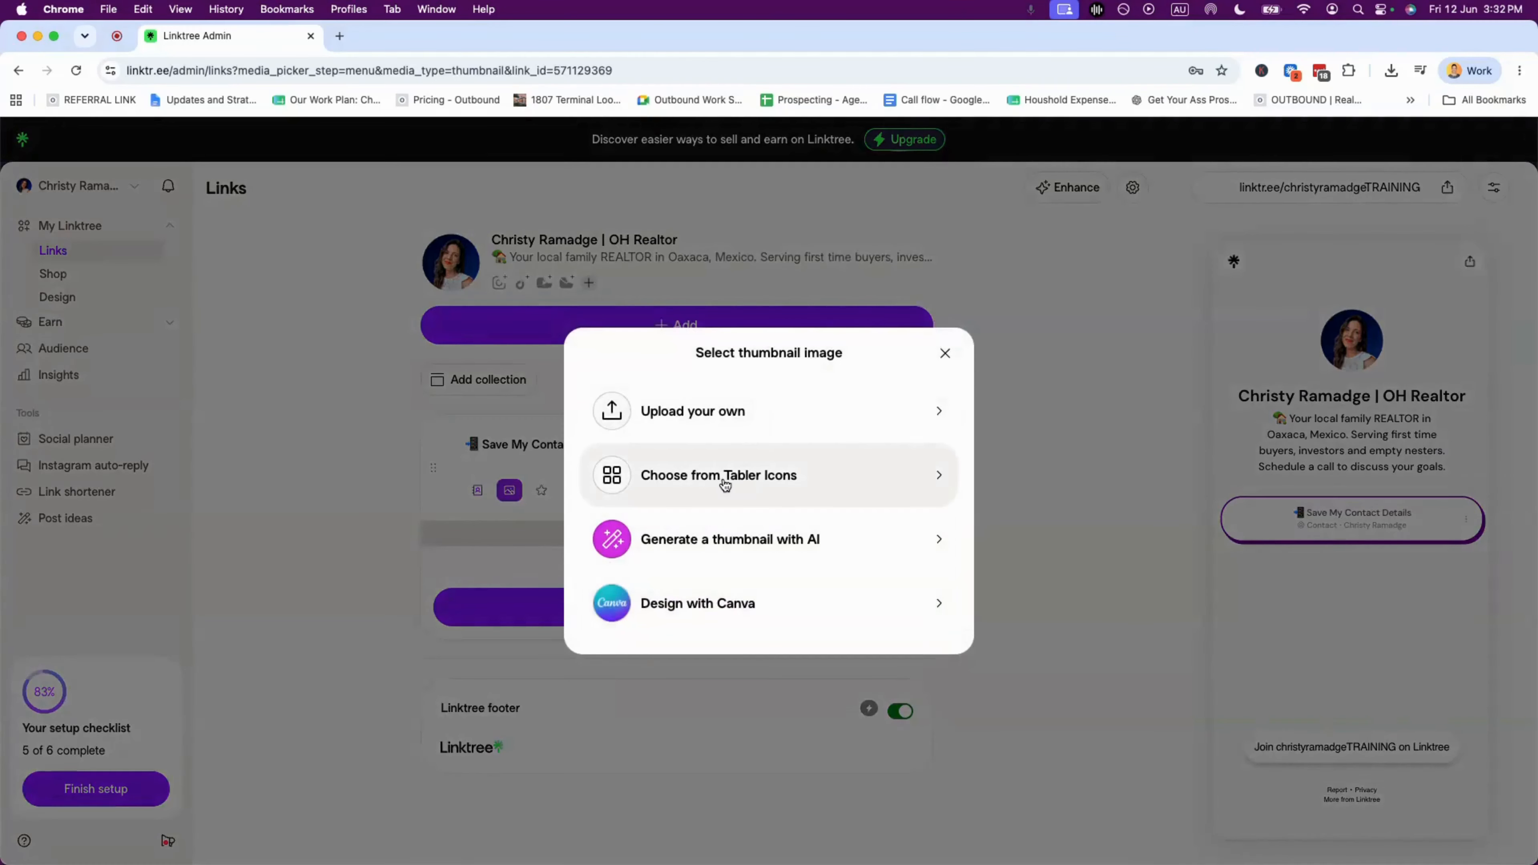
left_click(742, 480)
left_click(681, 379)
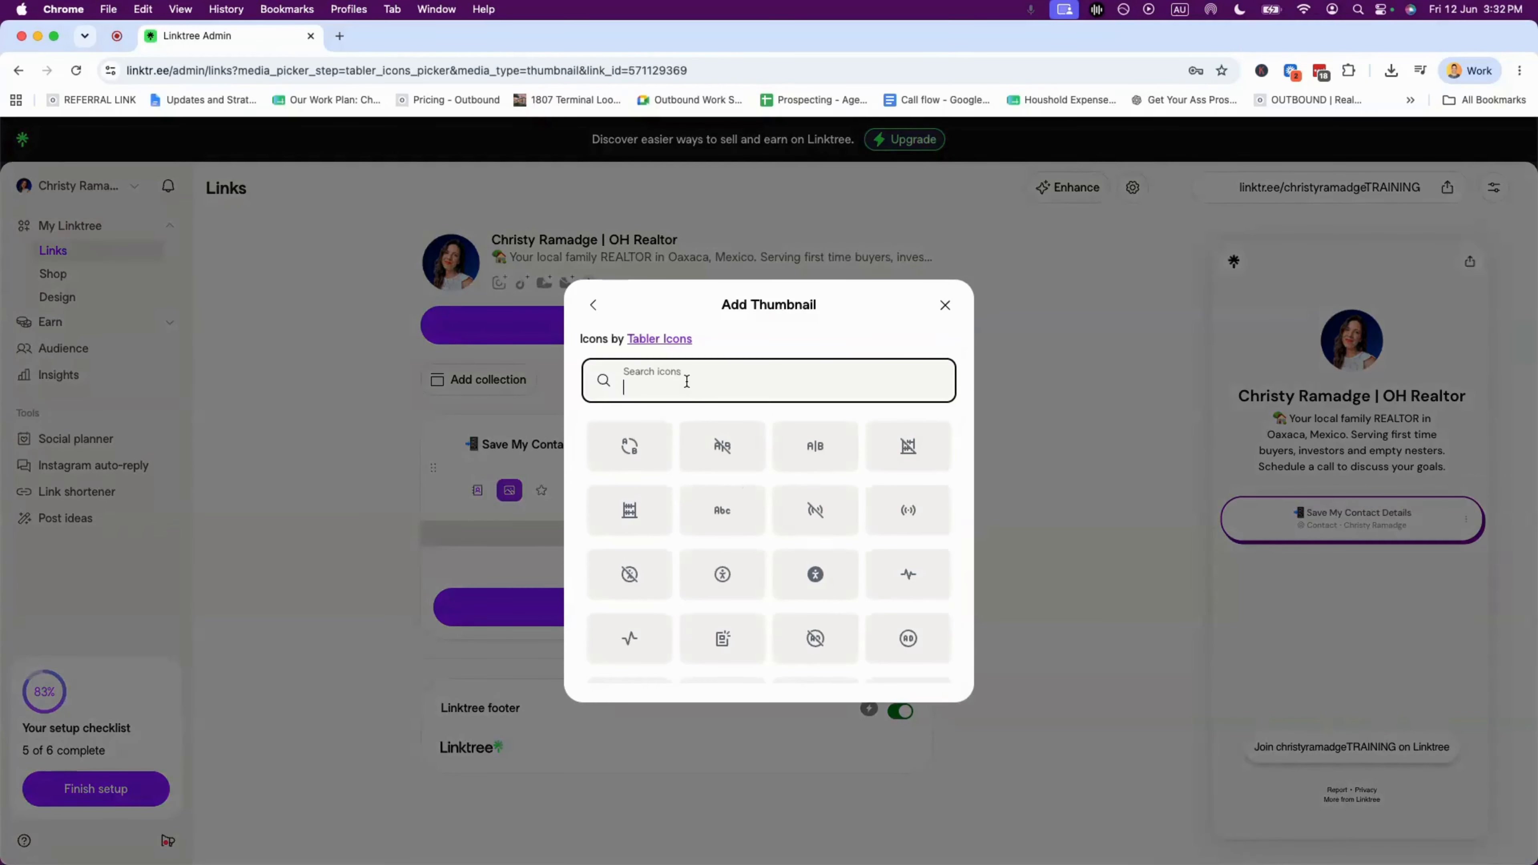
type("phone")
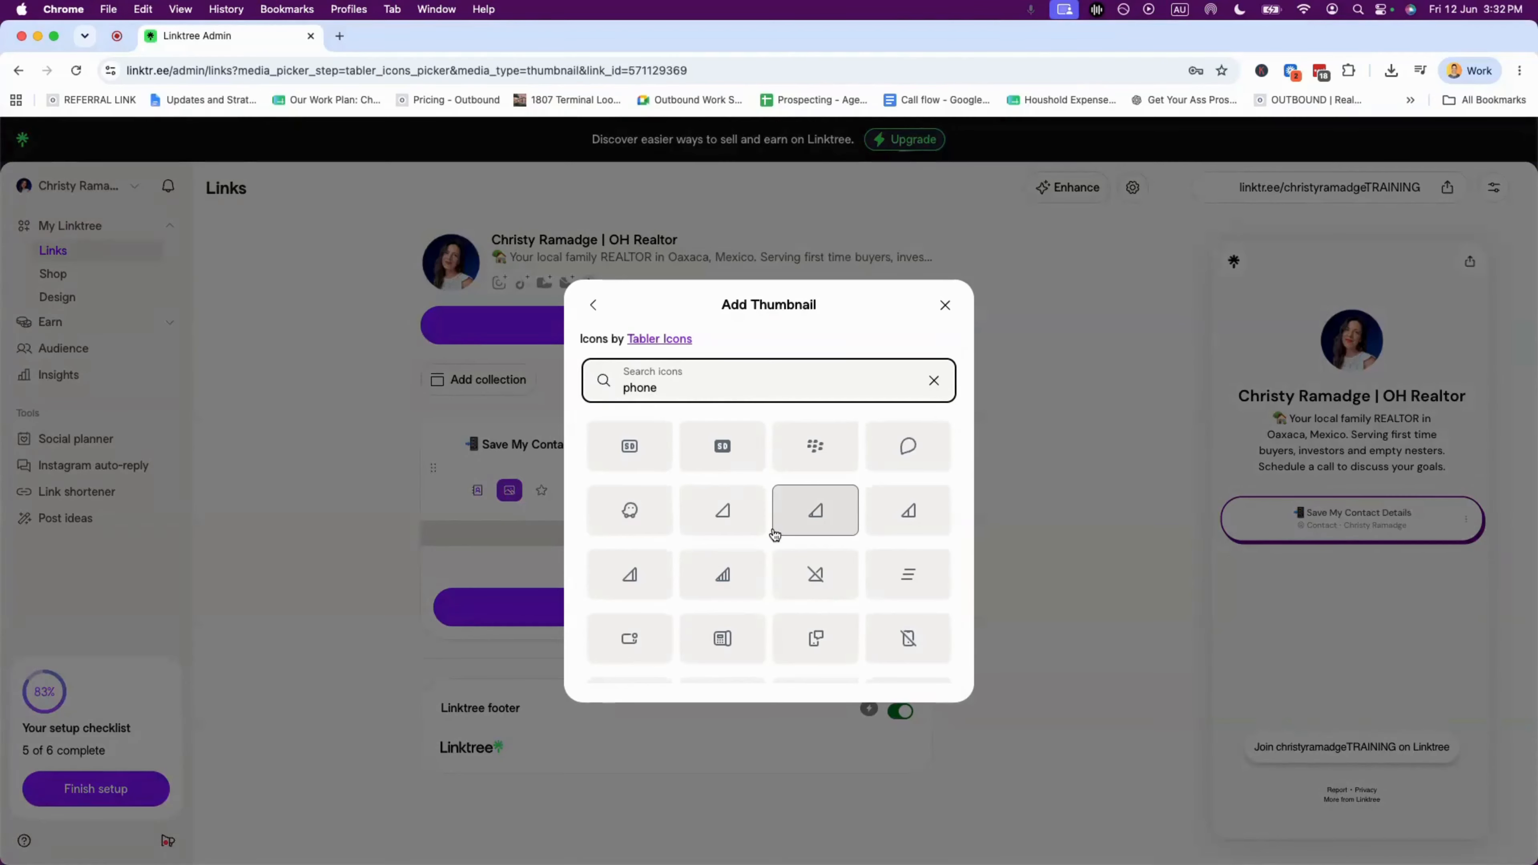
scroll(775, 510, "down", 5)
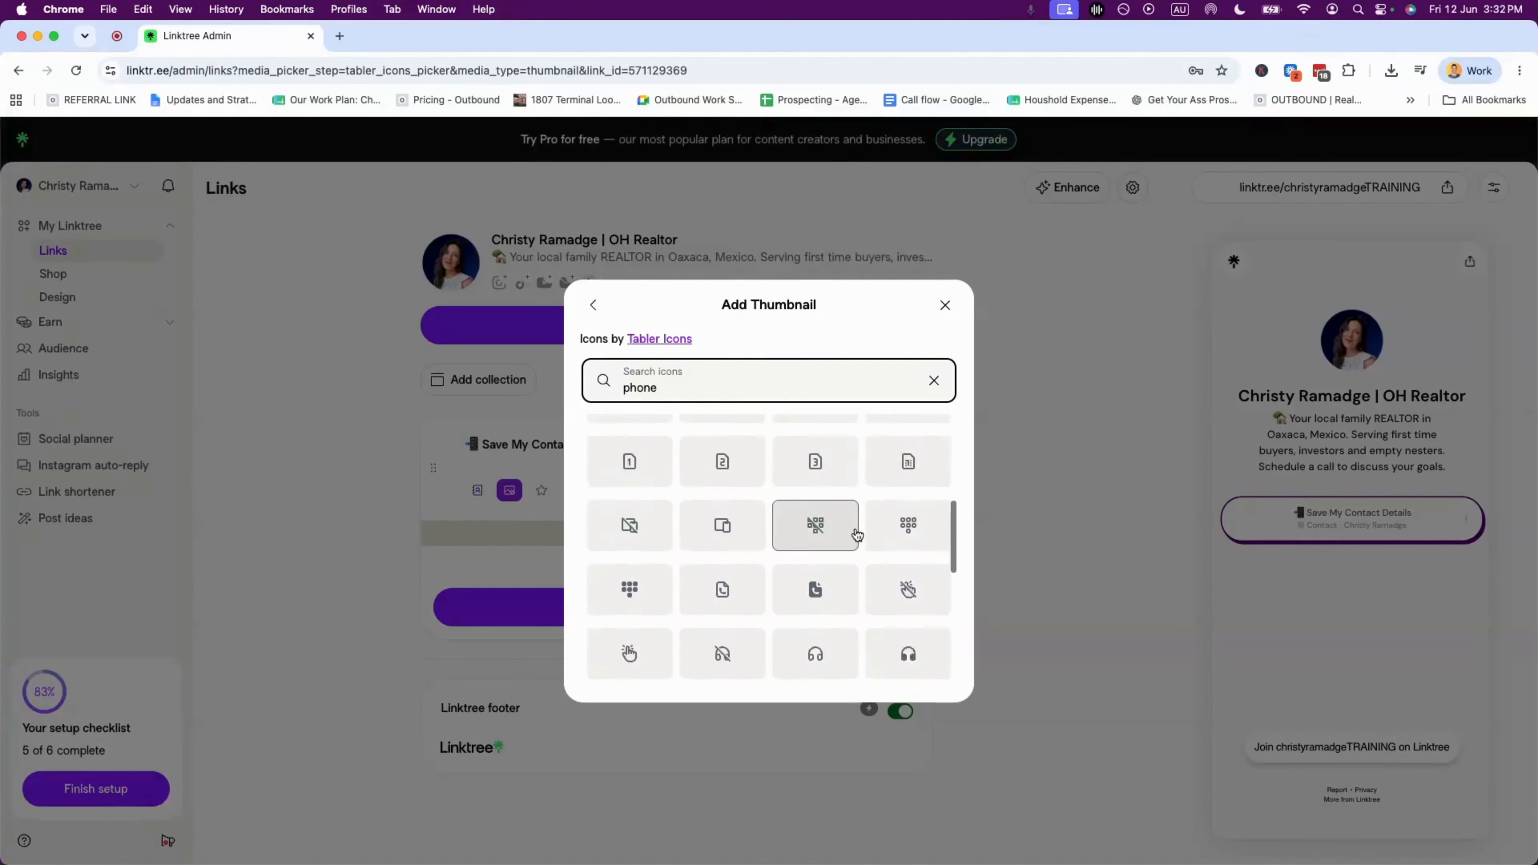
scroll(859, 536, "down", 4)
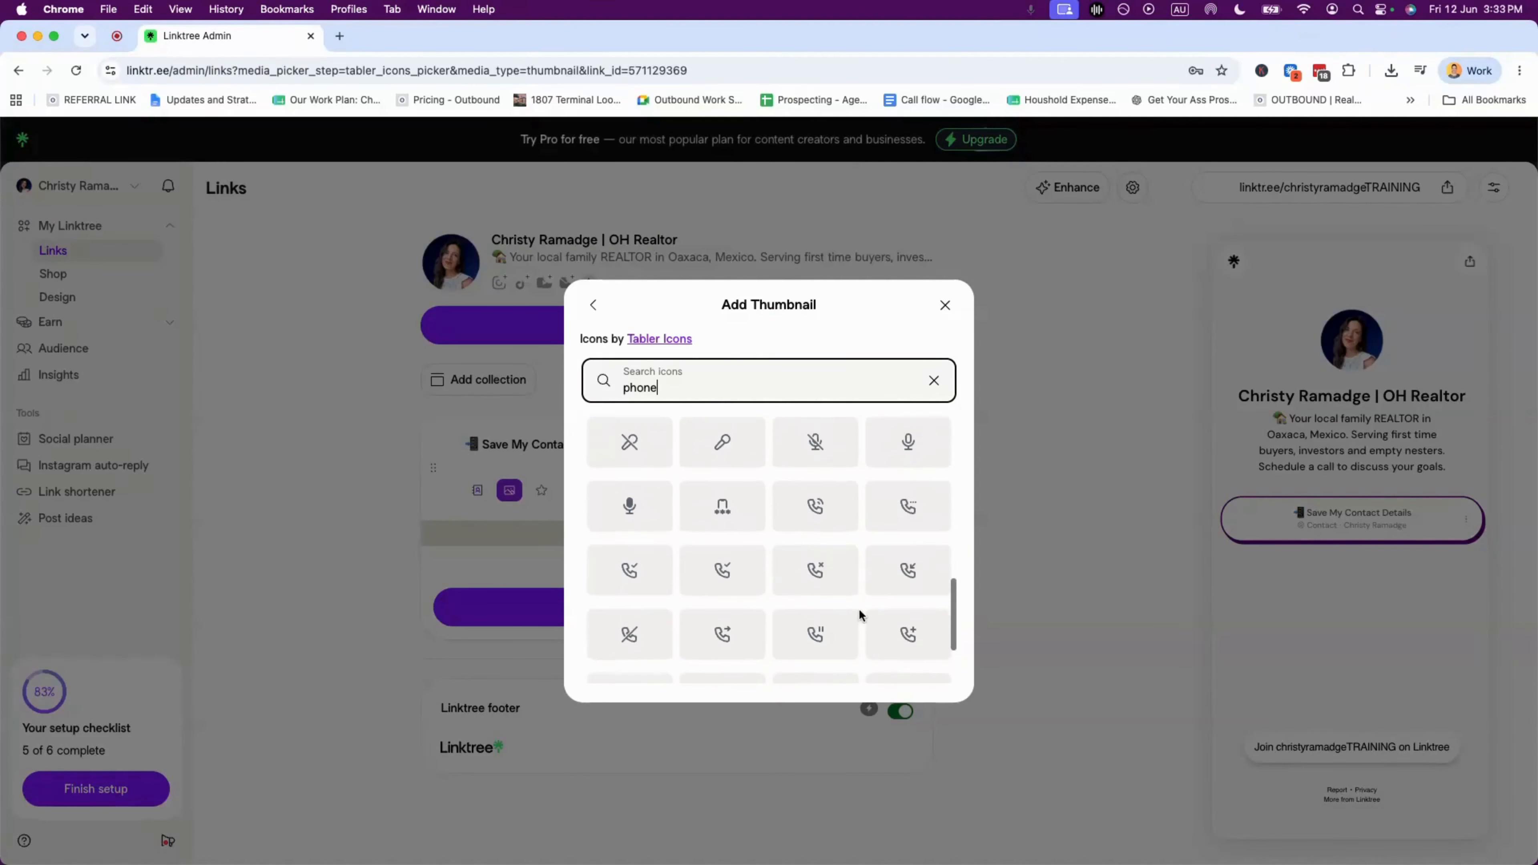
scroll(742, 578, "down", 1)
left_click(734, 574)
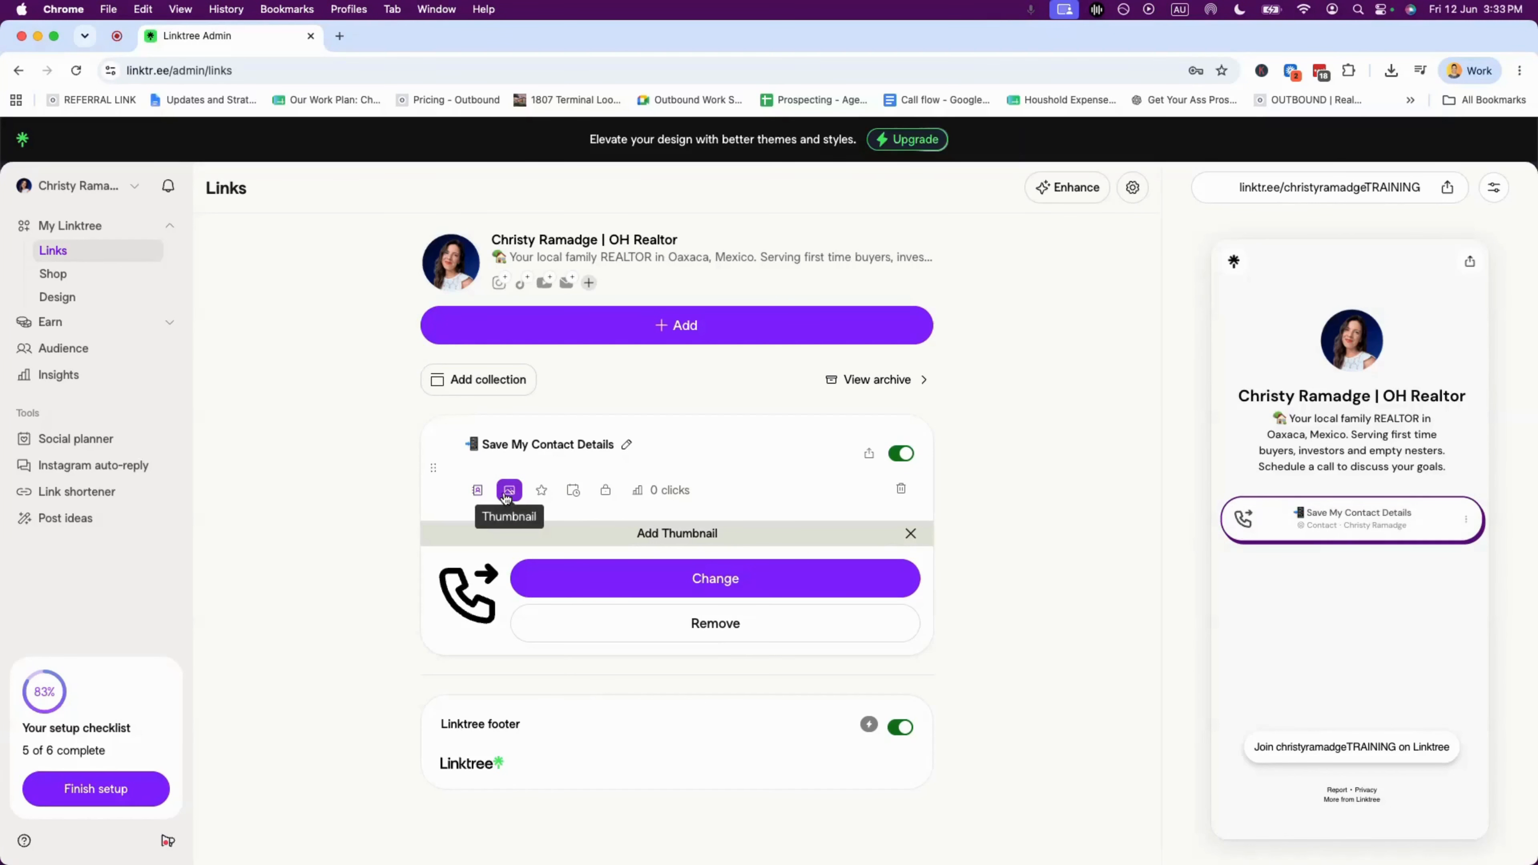
- Close the Add Thumbnail panel and bring the example realtor's Linktree window forward
left_click(699, 623)
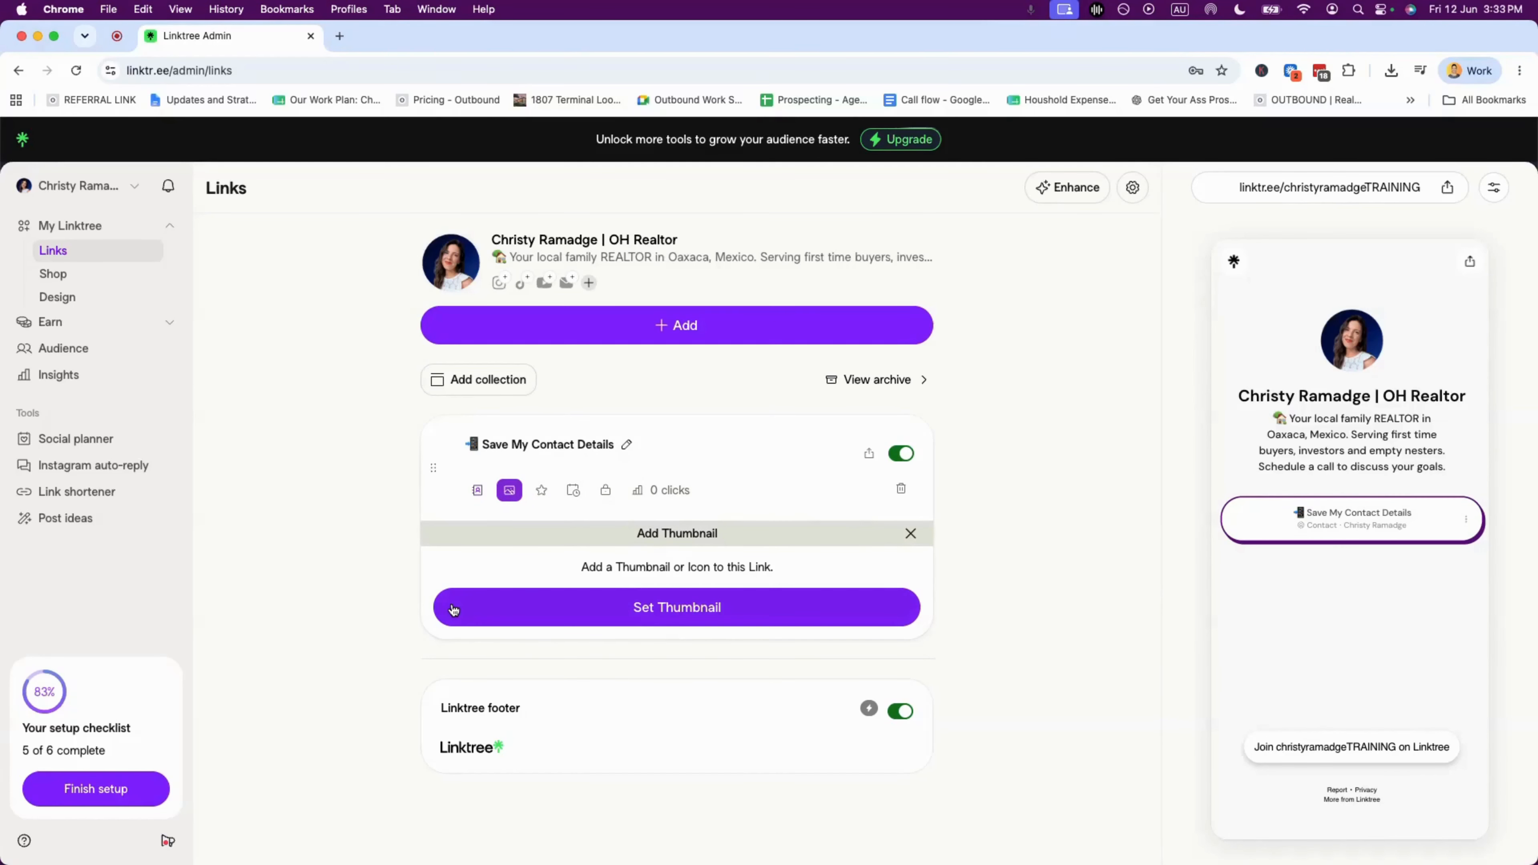
left_click(263, 626)
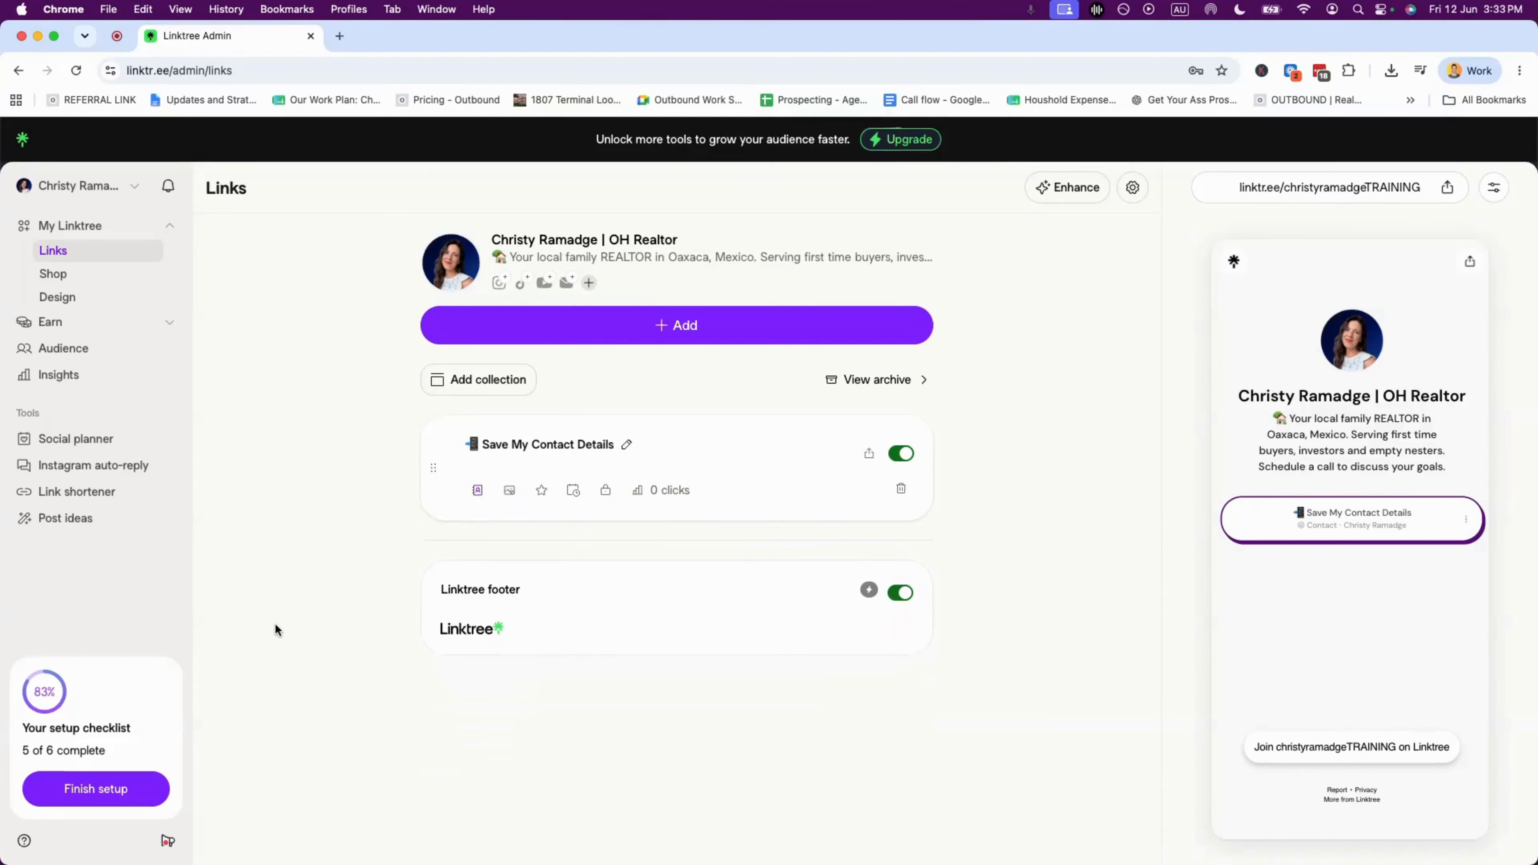
key("super+grave")
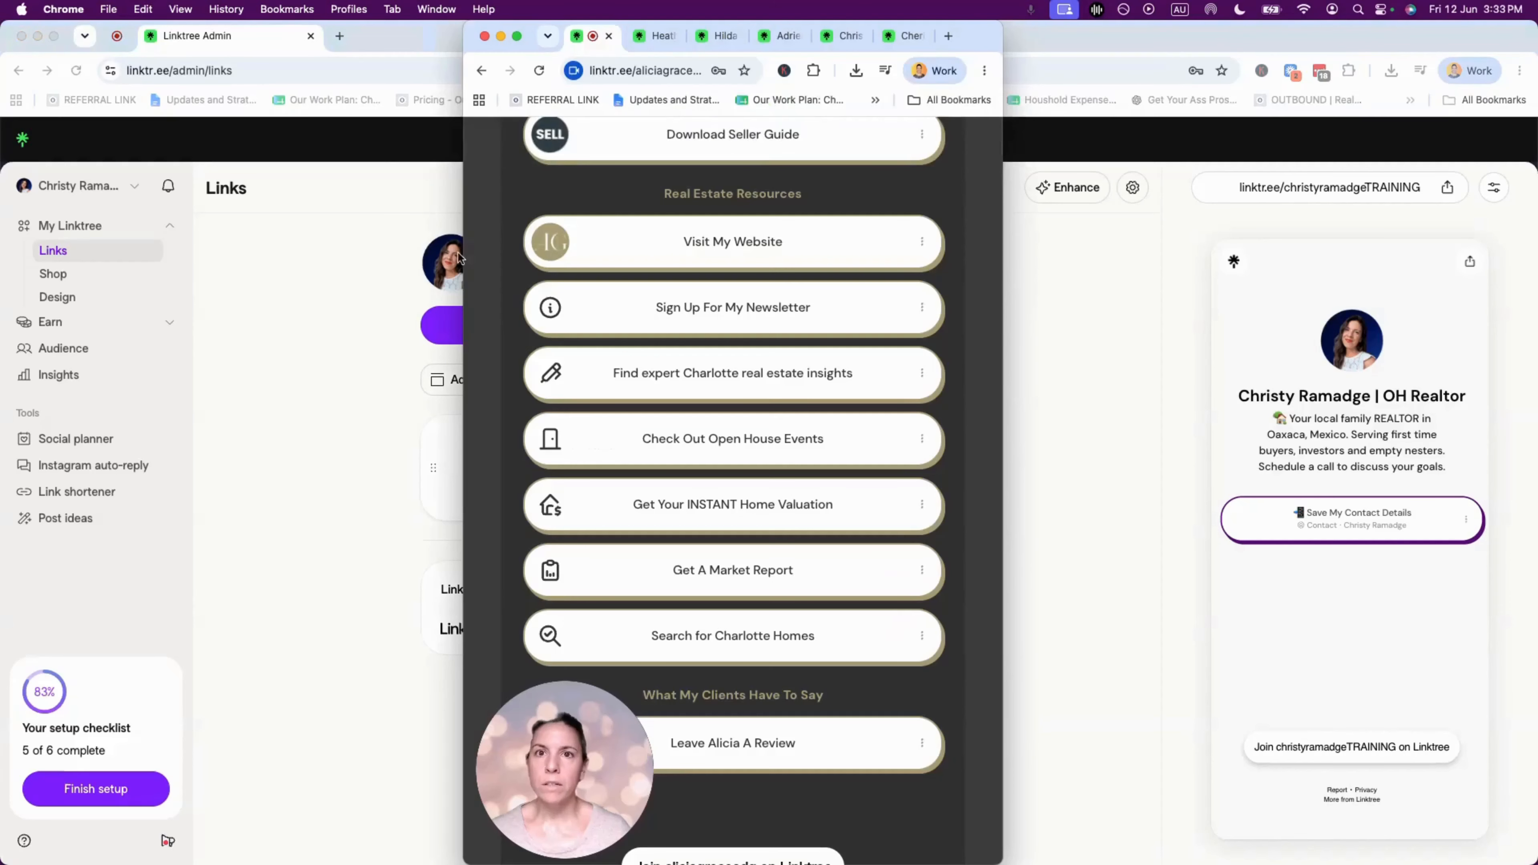
- Merge the example page into the admin window as a tab and open the Social icons settings
left_click_drag(567, 41, 400, 37)
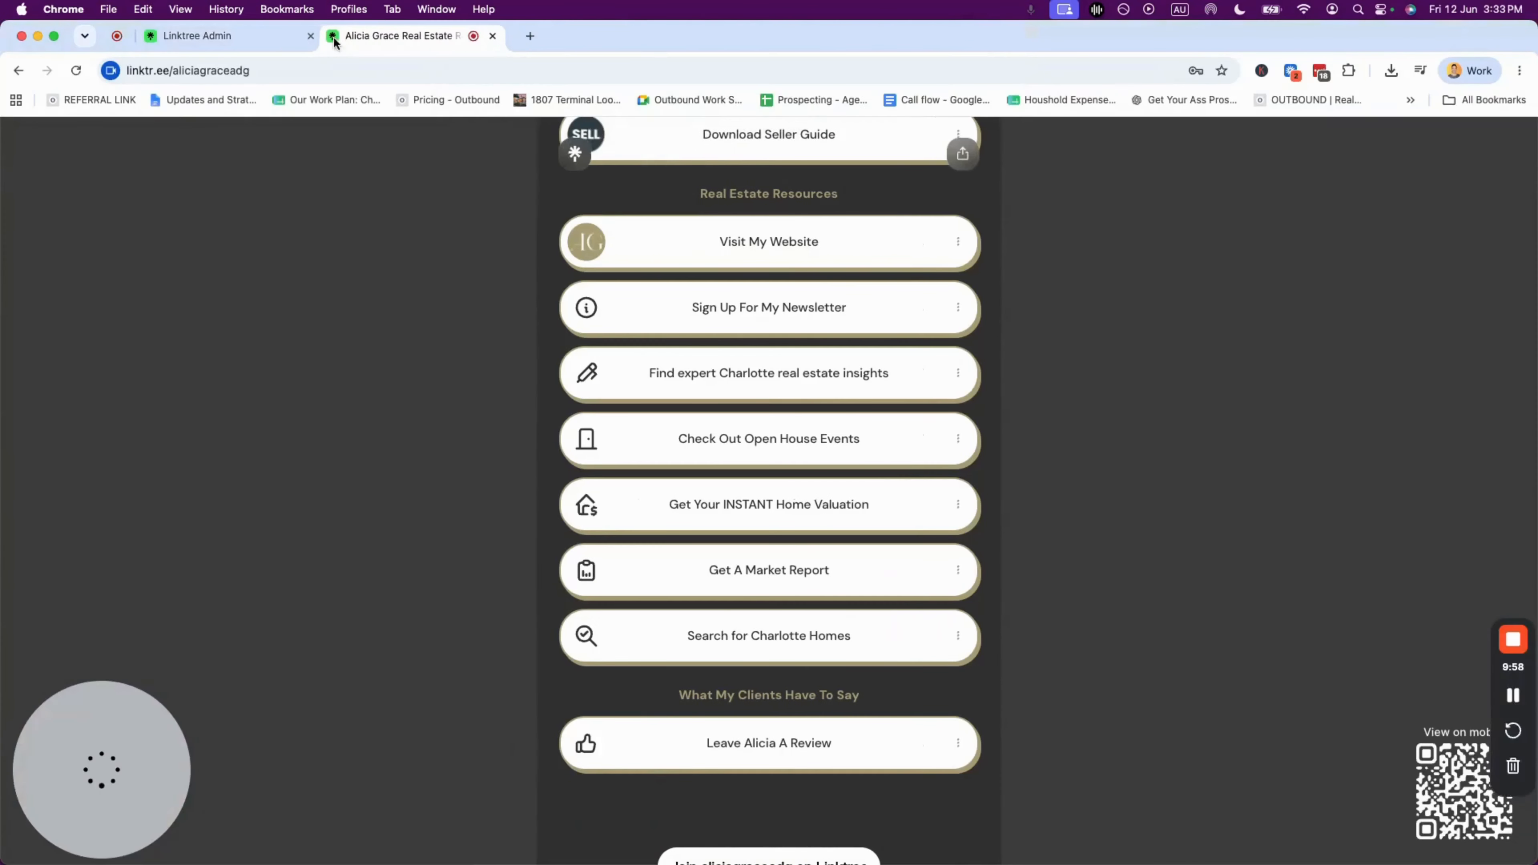
left_click(205, 36)
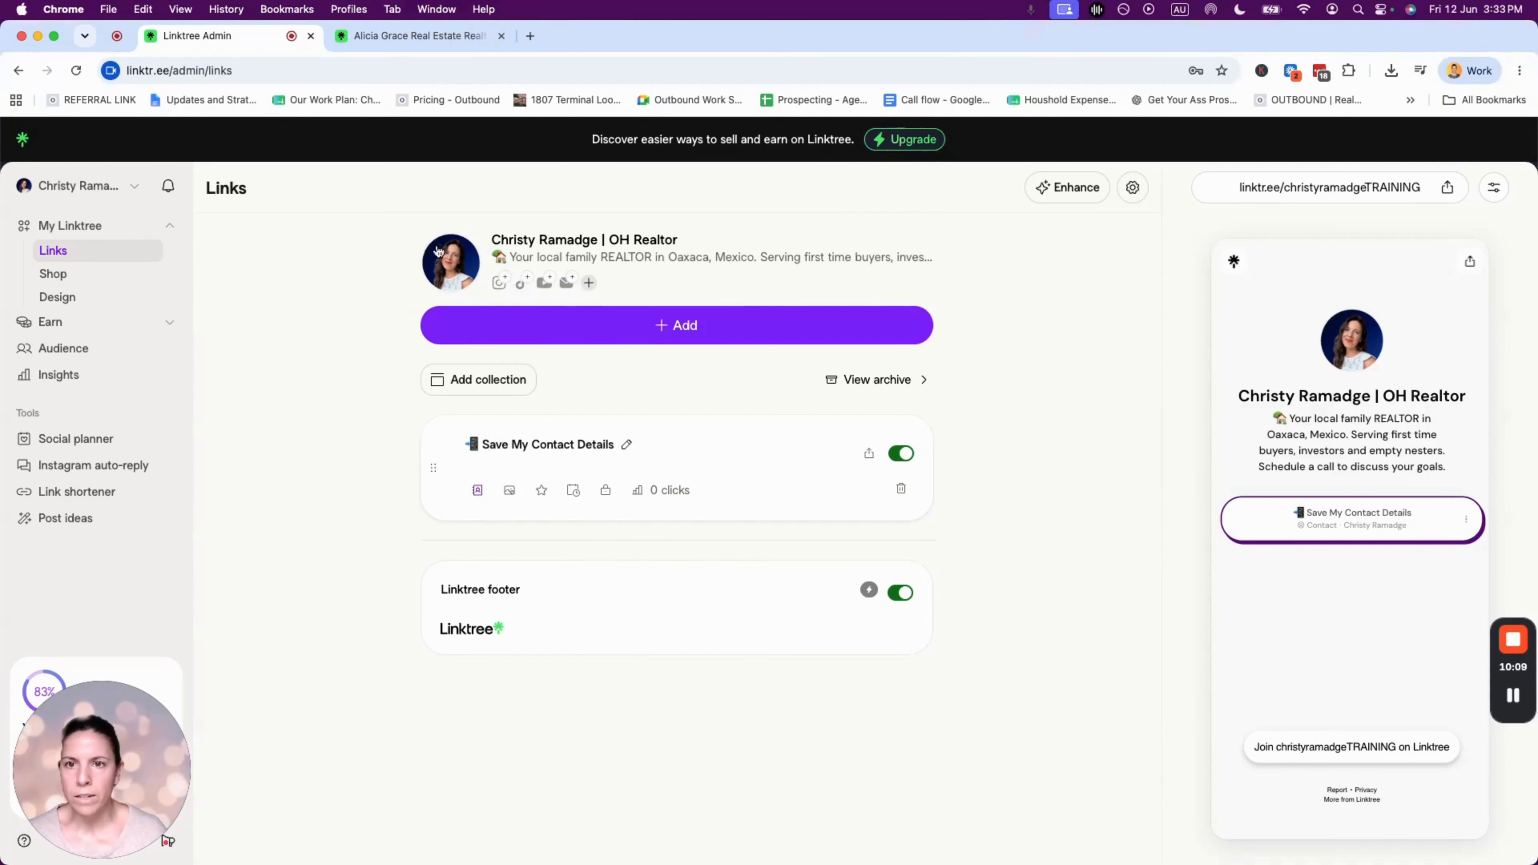
left_click(588, 283)
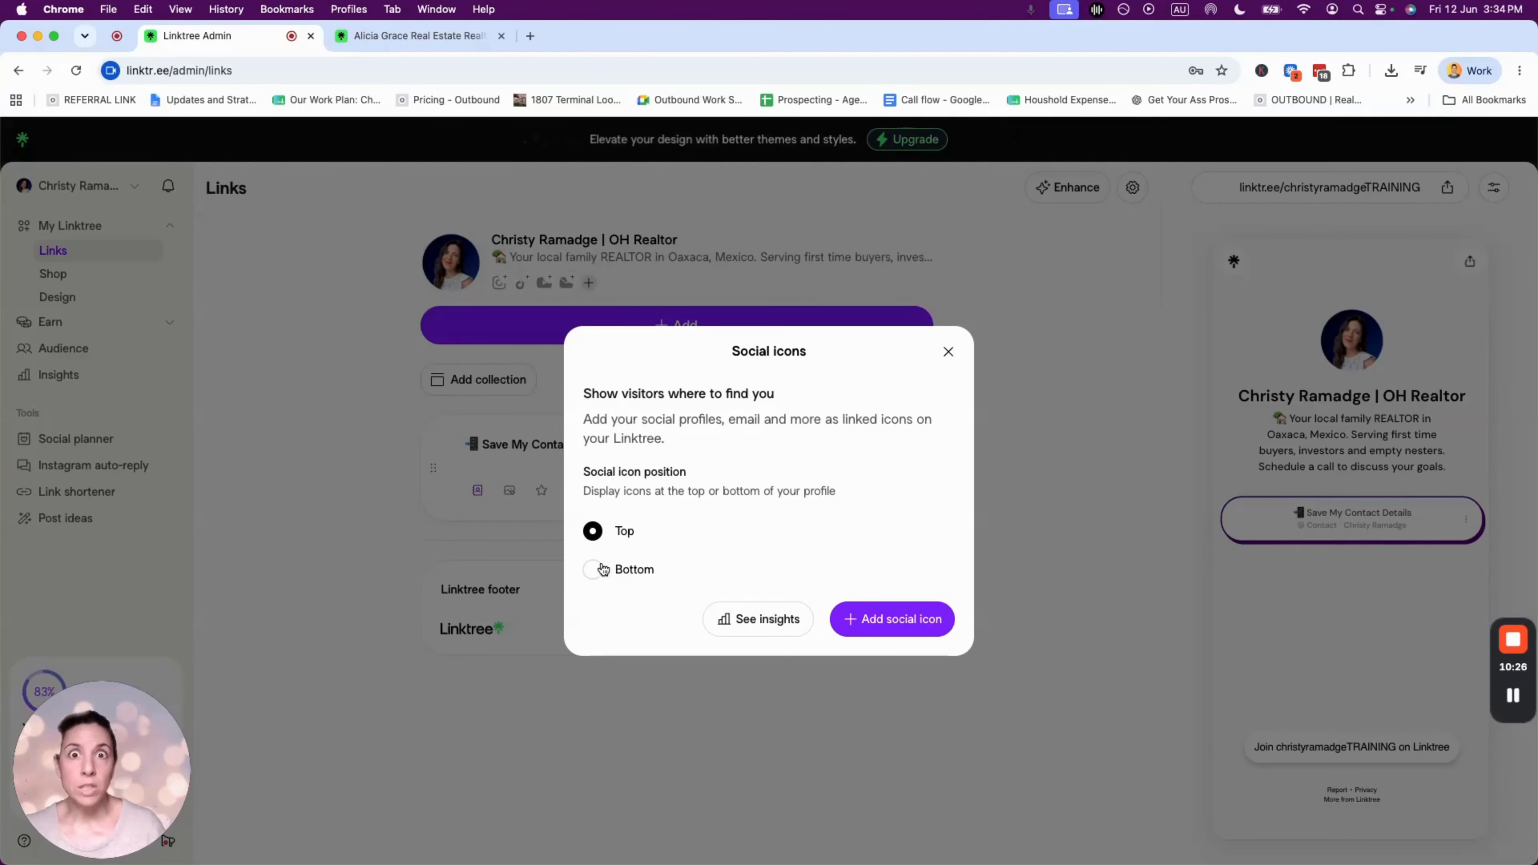
- Add an Instagram social icon with the realtor's Instagram username and skip connecting the account
left_click(917, 609)
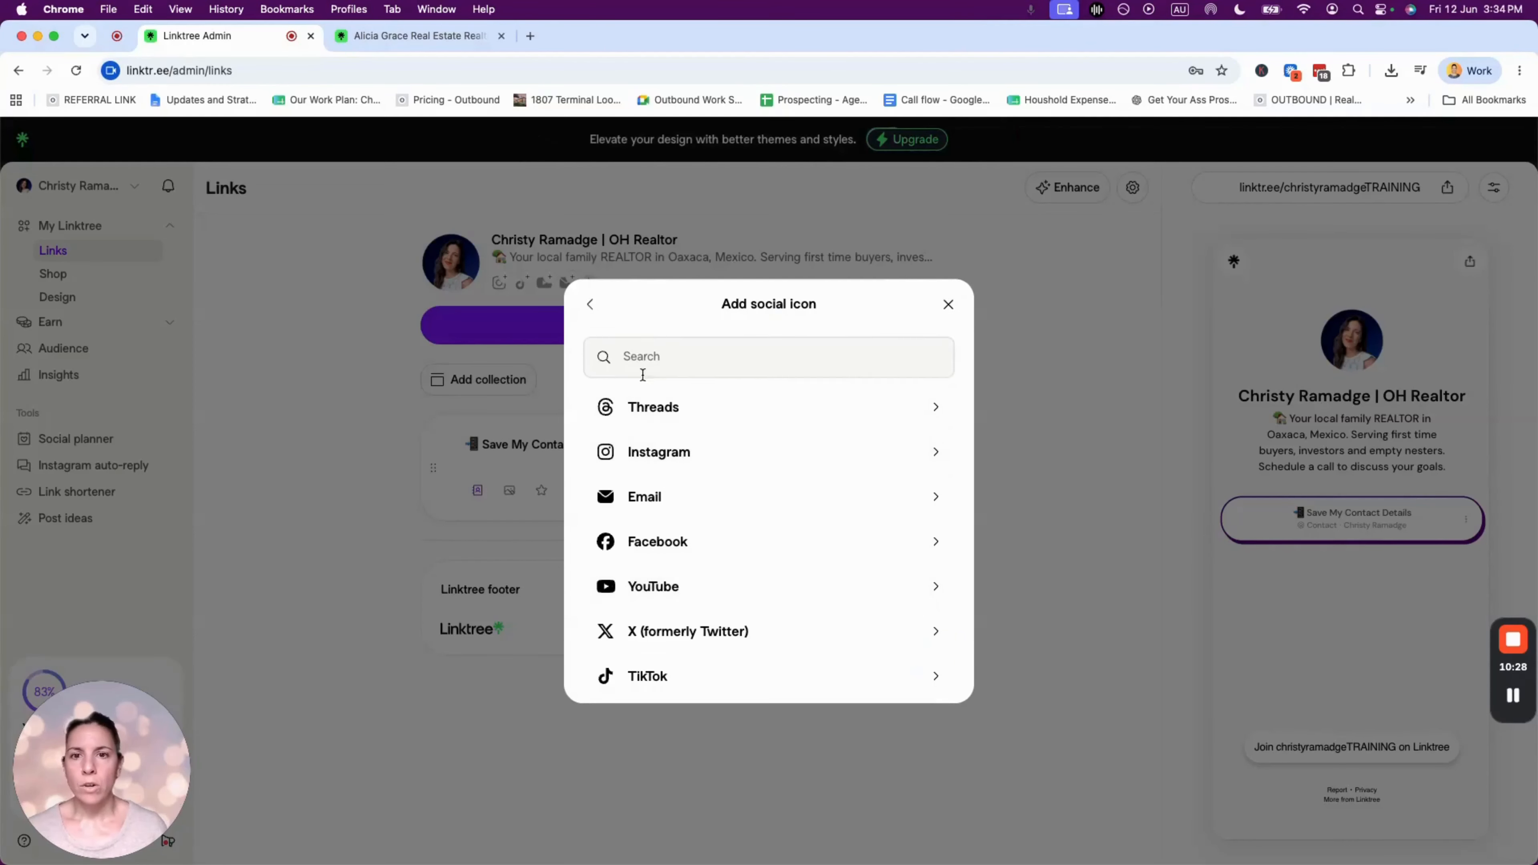
left_click(642, 343)
left_click(661, 455)
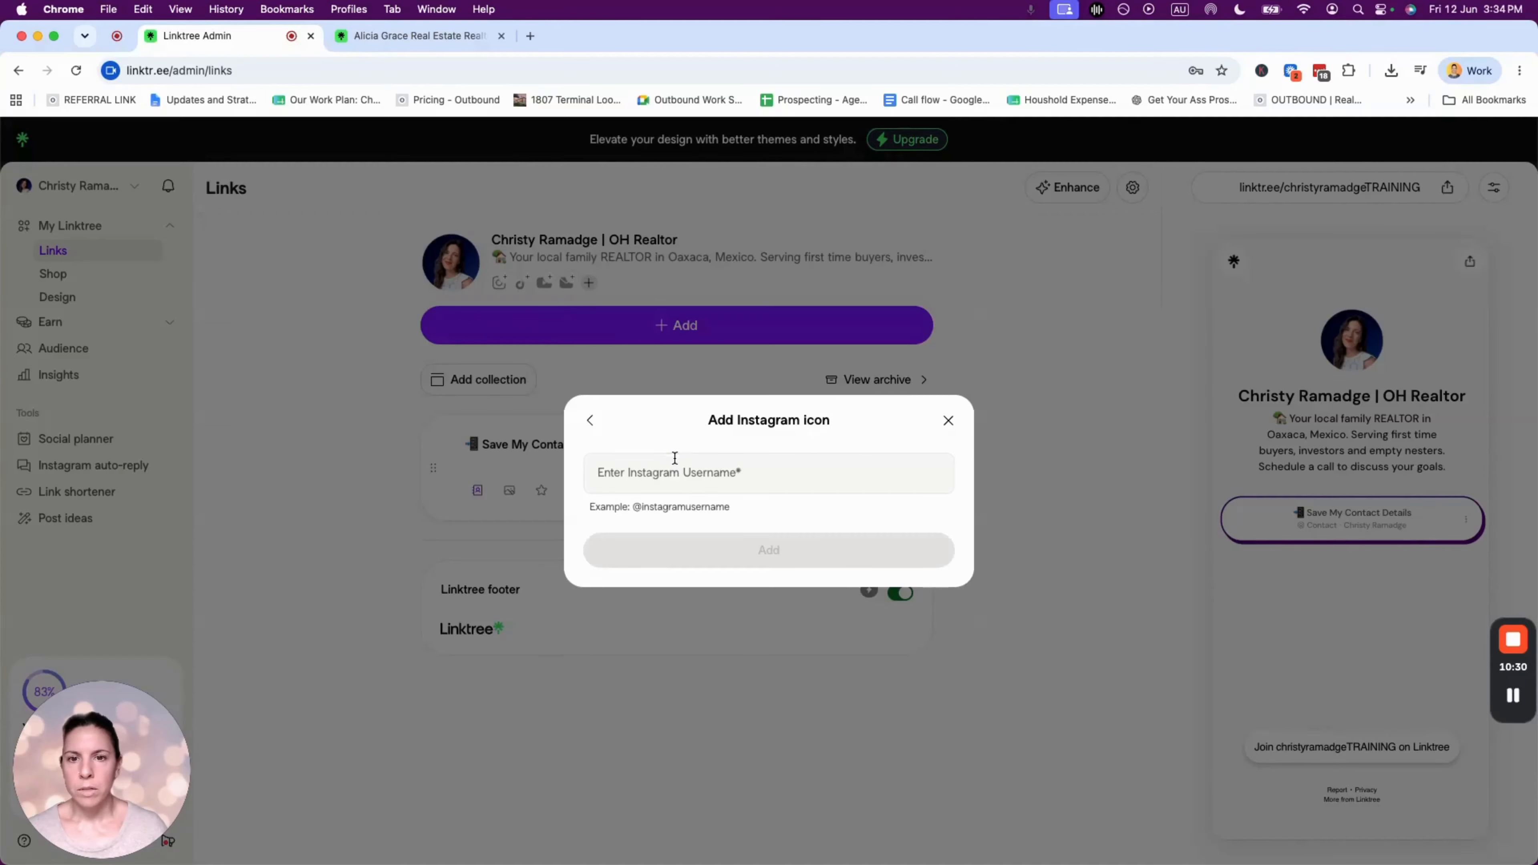
left_click_drag(632, 509, 749, 515)
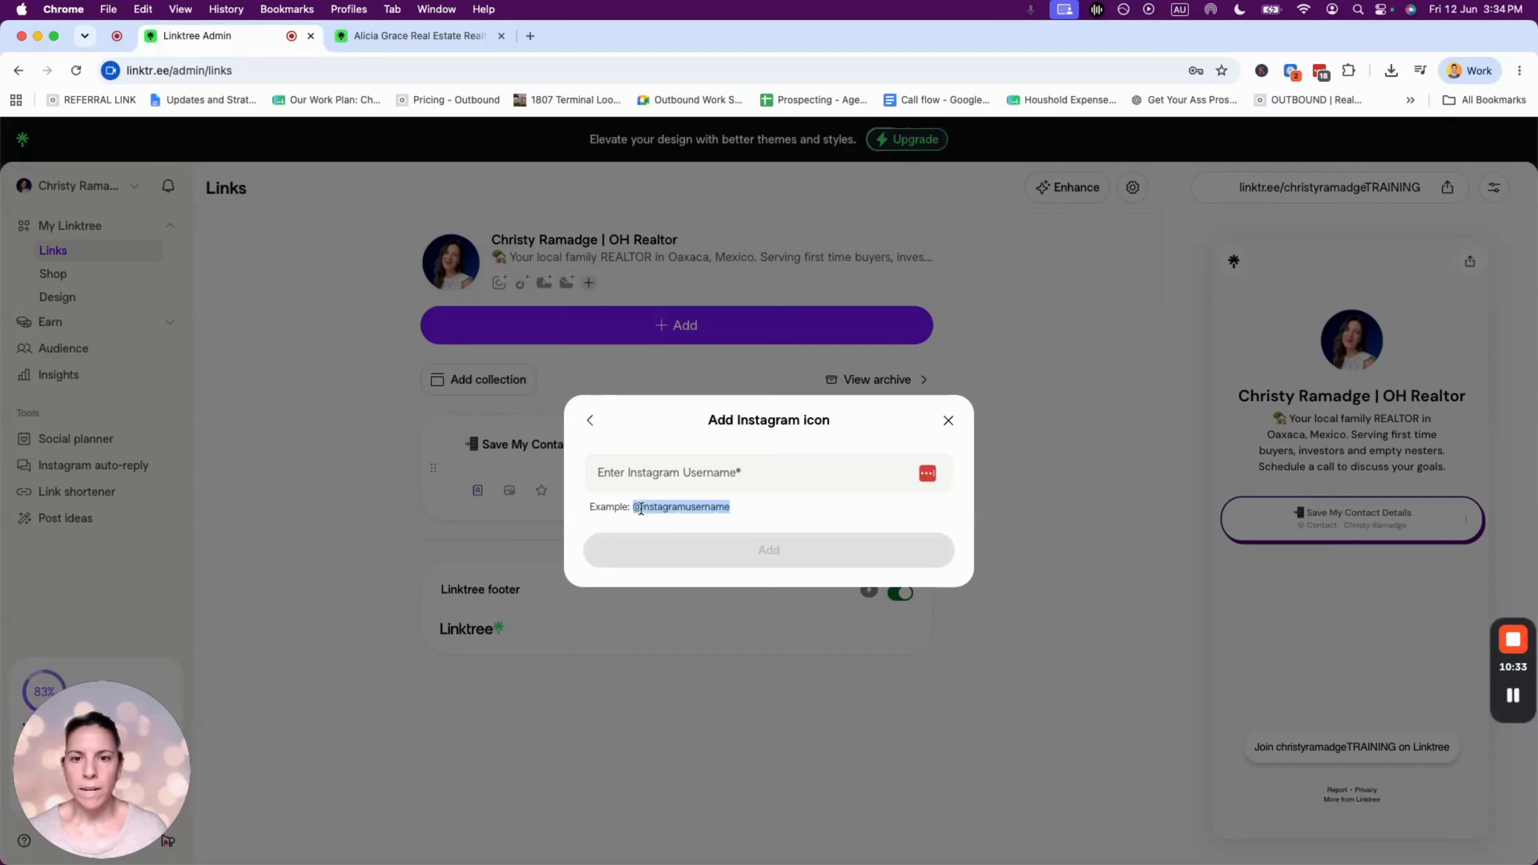
left_click(656, 507)
left_click_drag(641, 507, 754, 506)
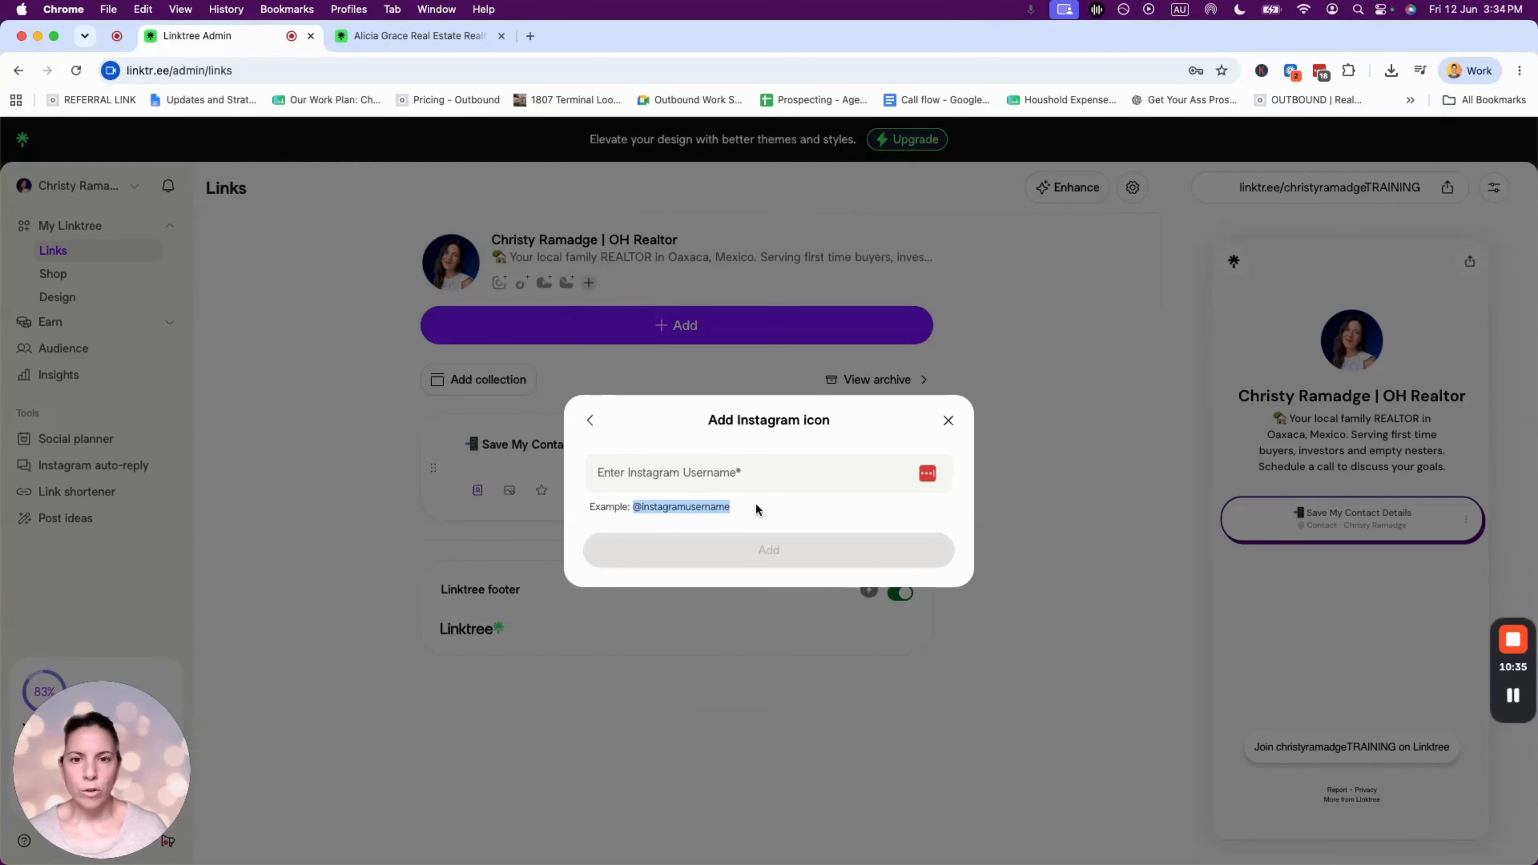
left_click(700, 472)
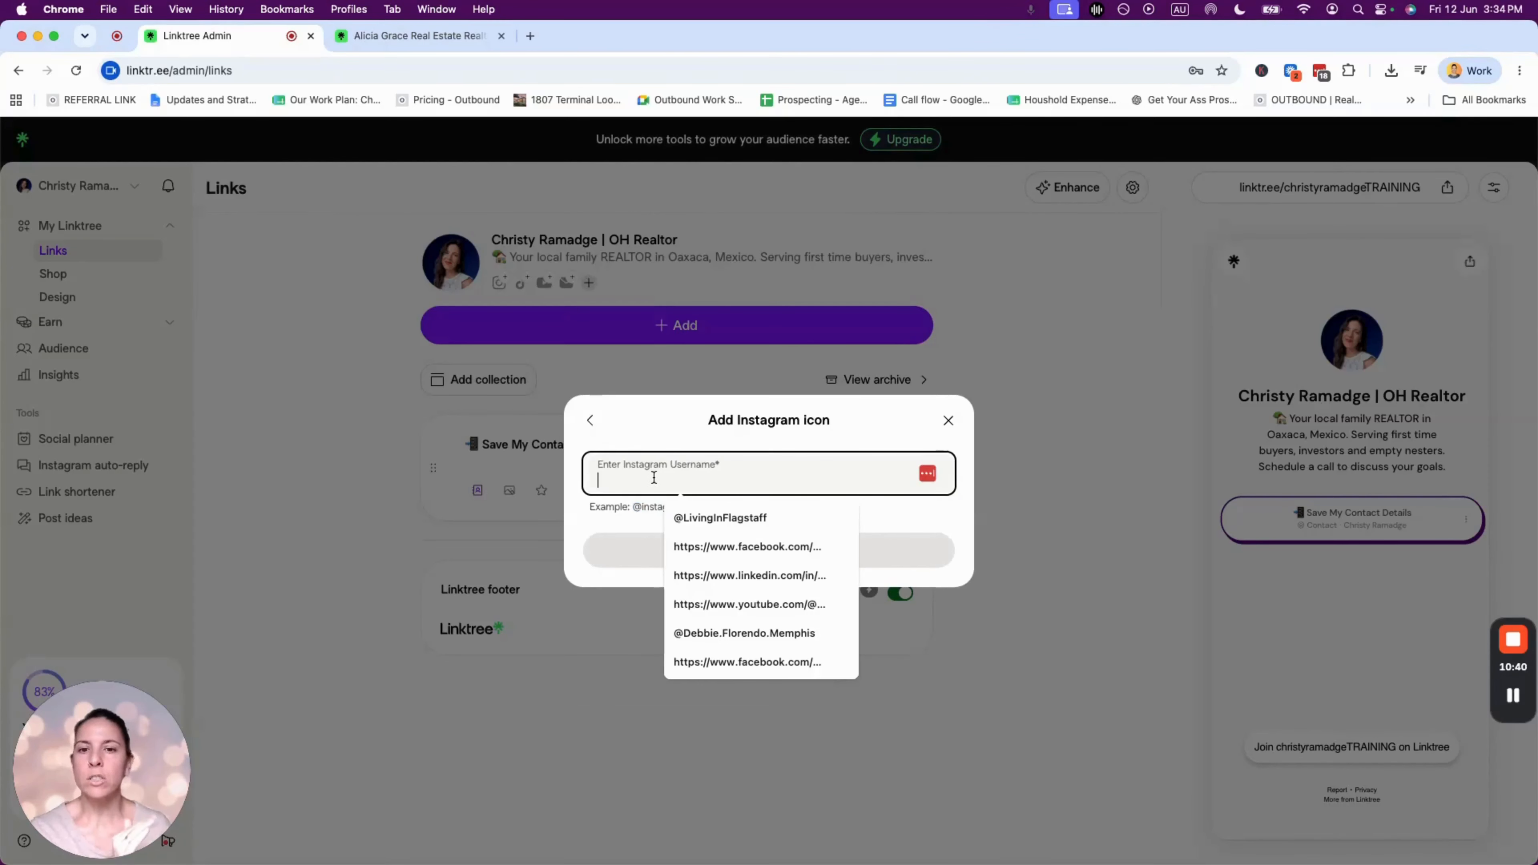
type("@christy")
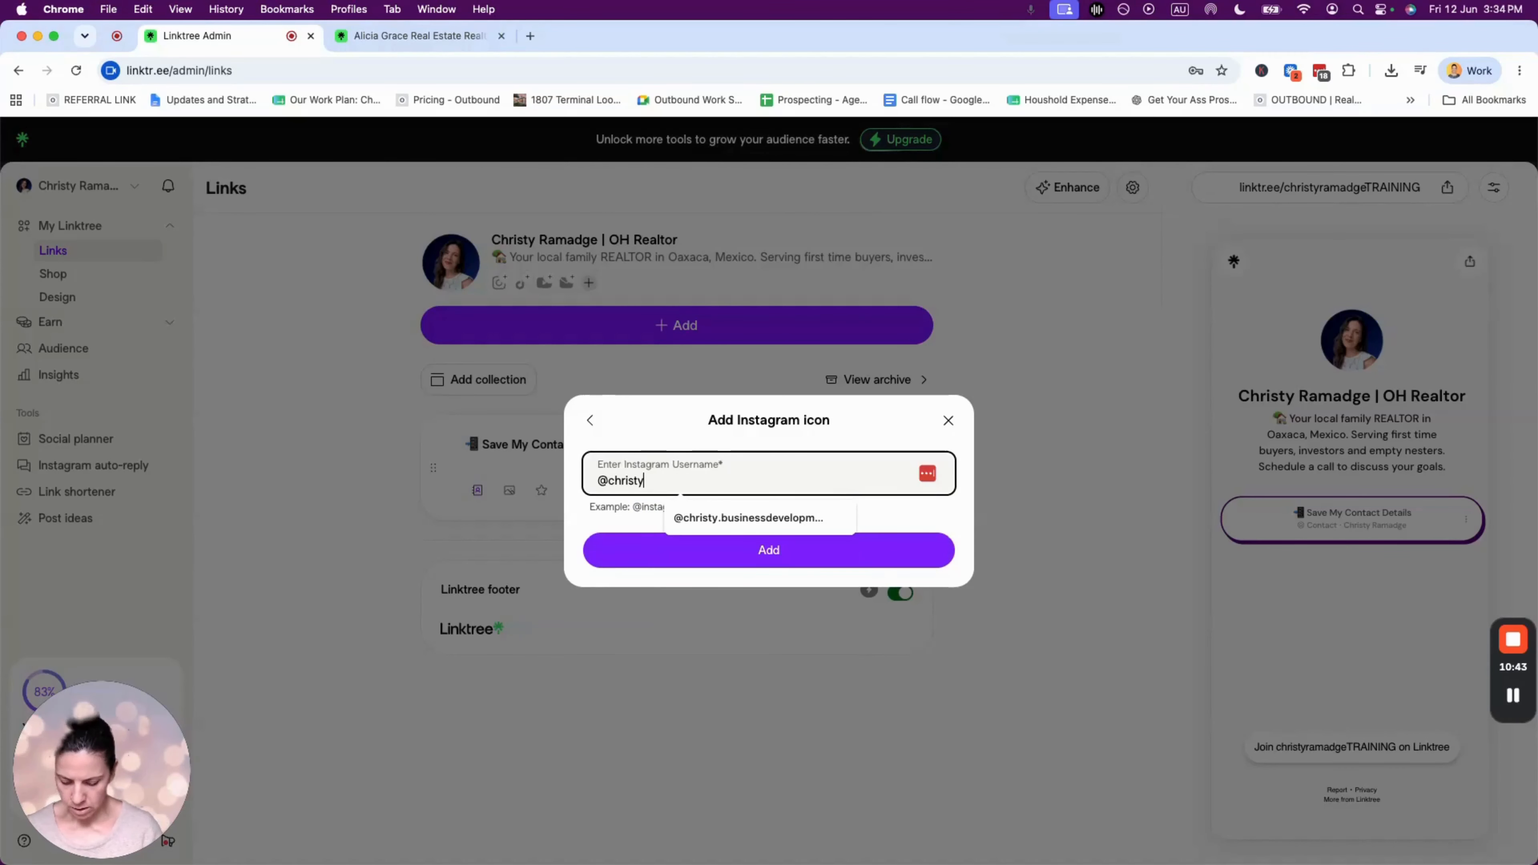
type(".businessdevelop")
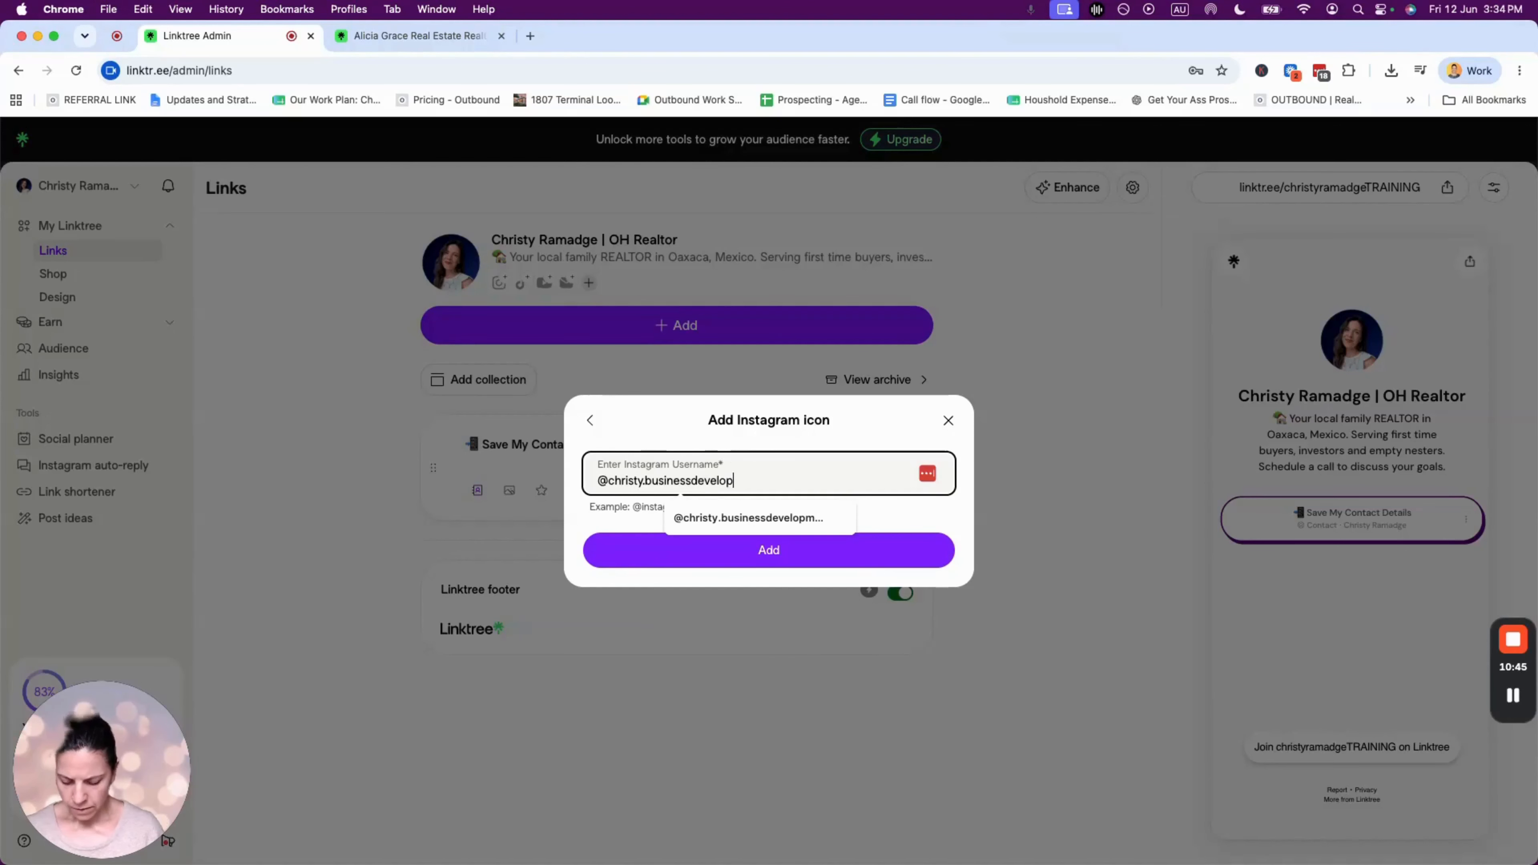
type("ment")
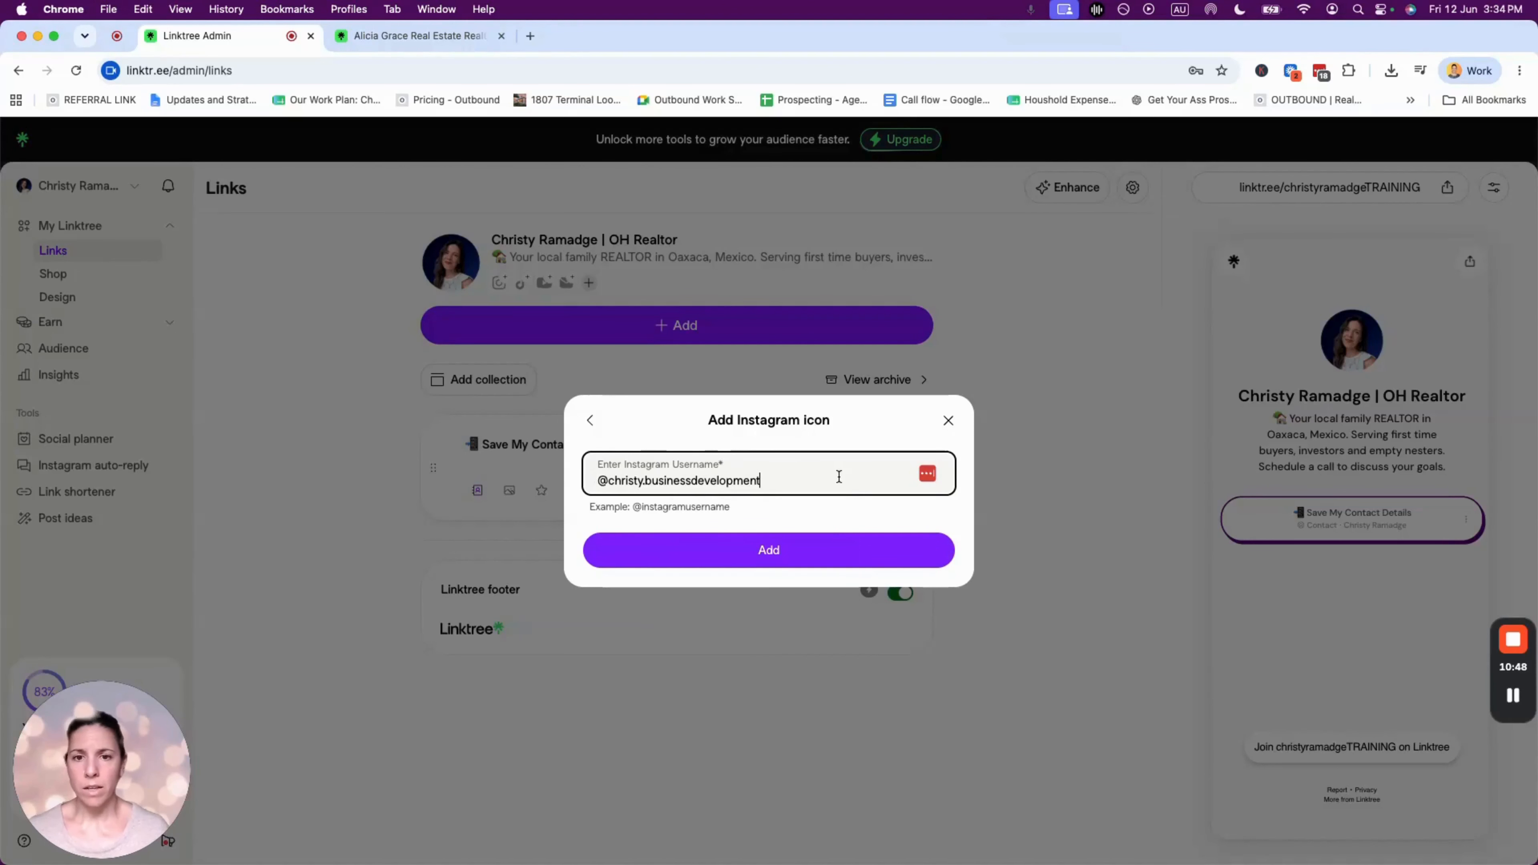
left_click(769, 549)
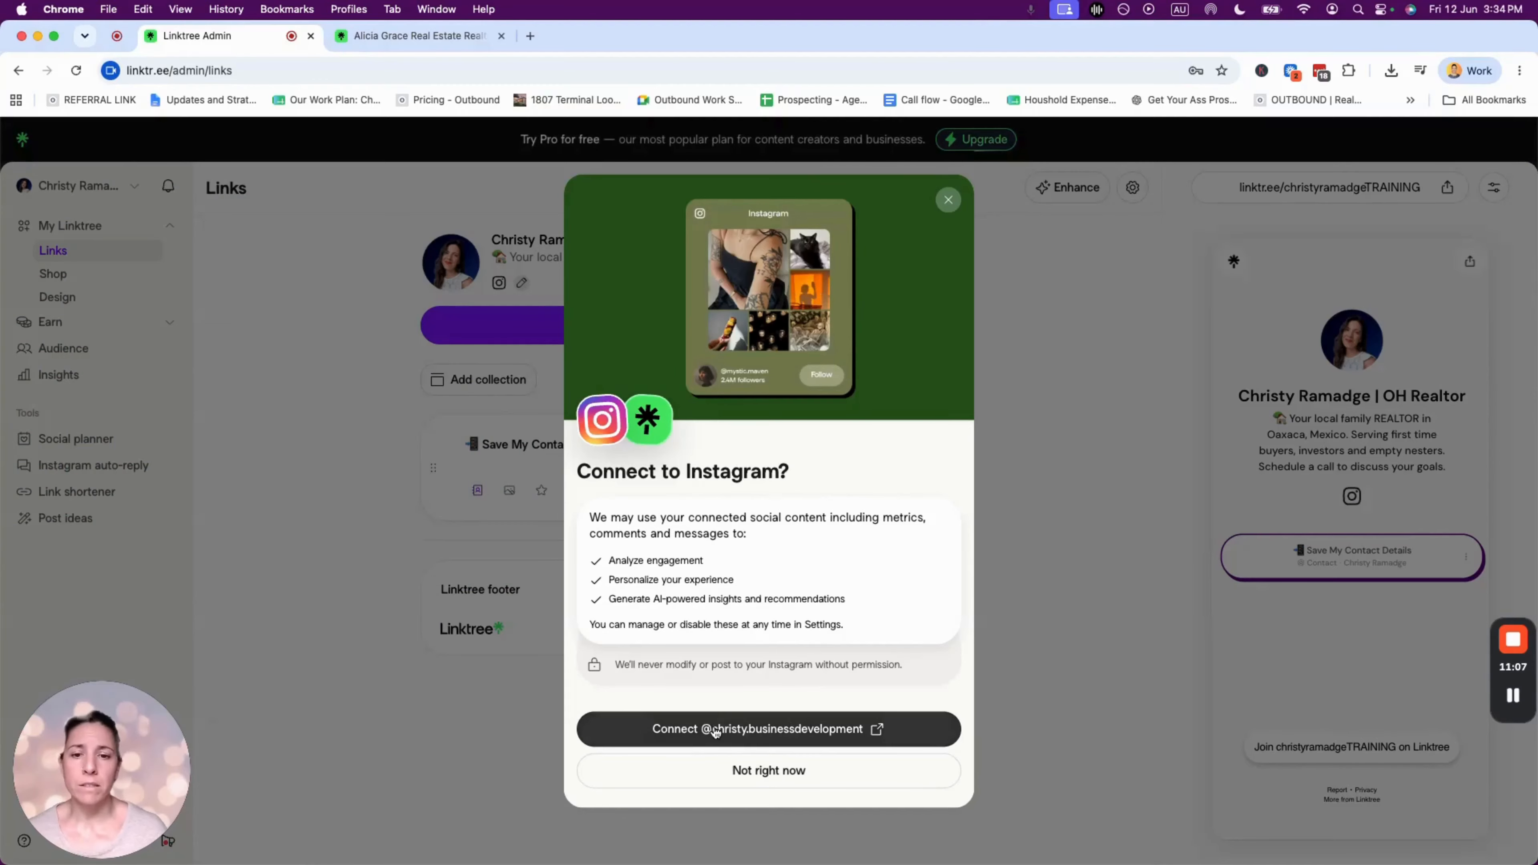
left_click(773, 768)
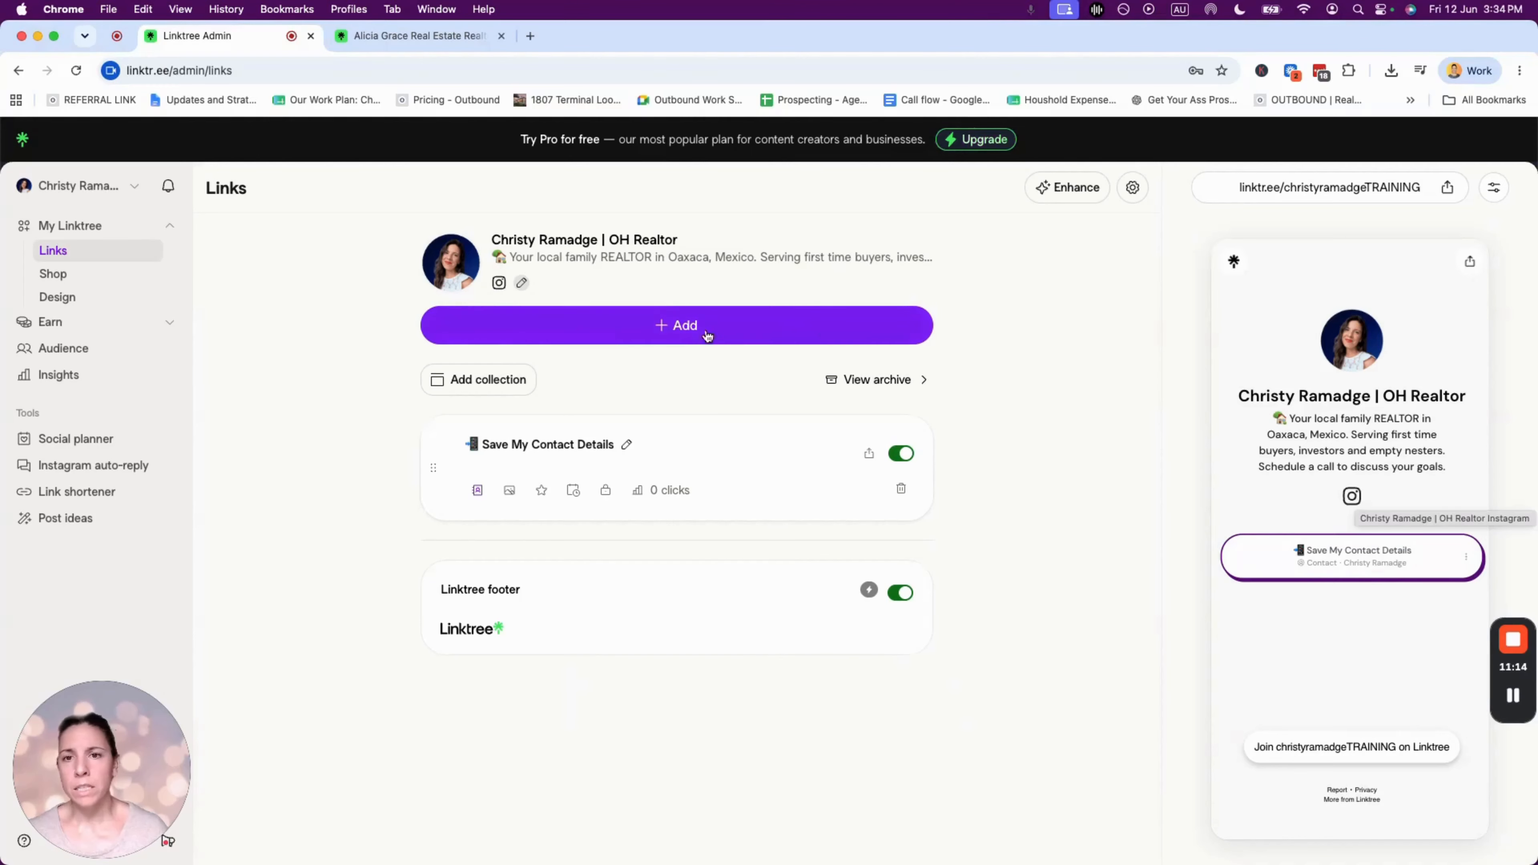
- Add a Facebook social icon, found by searching 'face', linking to the realtor's Facebook page URL
left_click(523, 285)
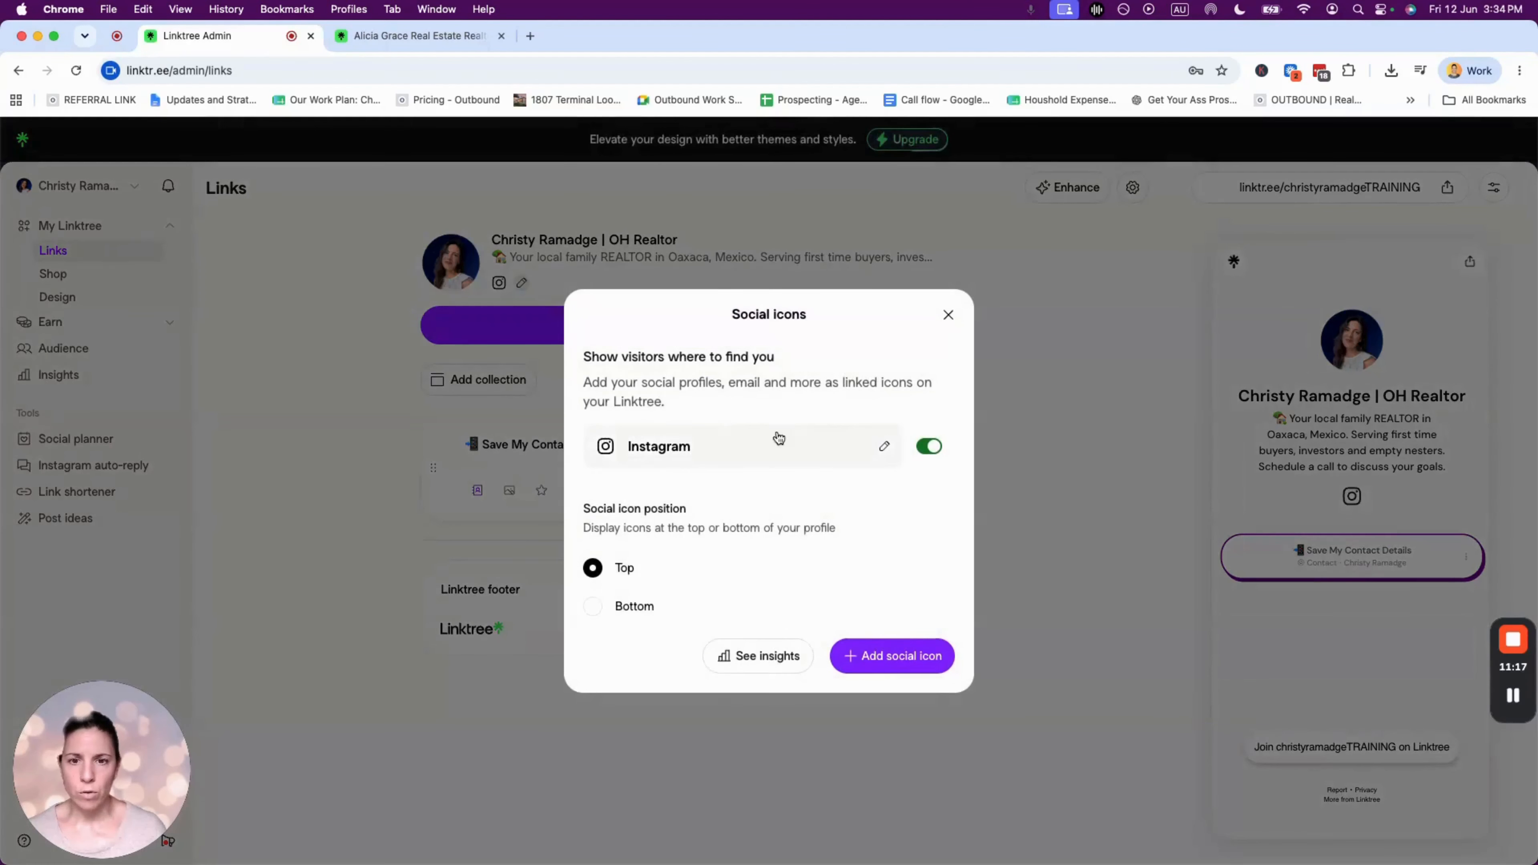
left_click(897, 663)
left_click(707, 355)
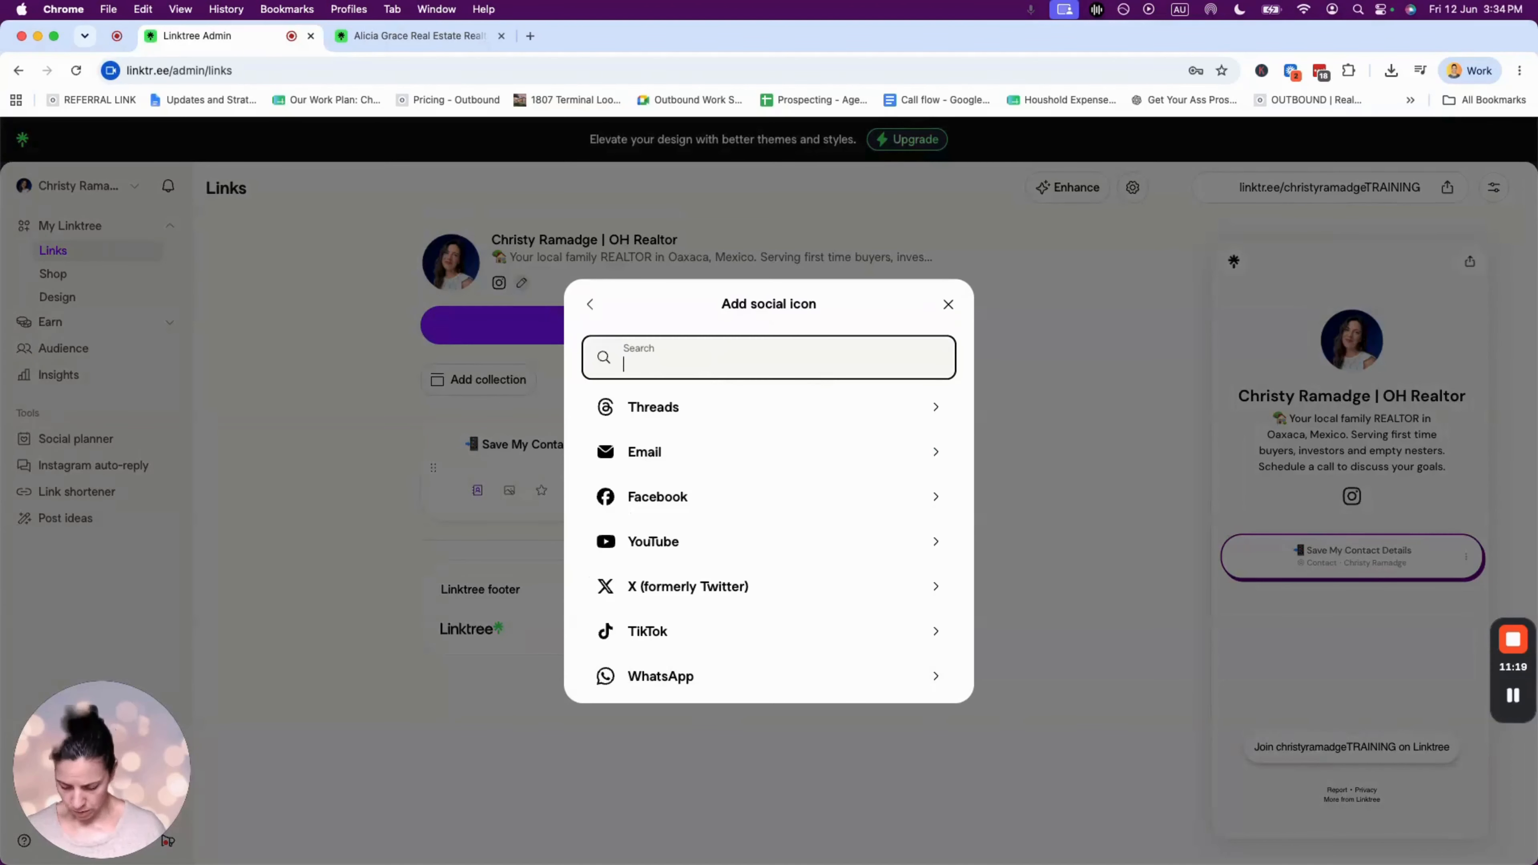
type("face")
left_click(678, 424)
left_click_drag(633, 507, 725, 506)
key("super+c")
left_click(686, 469)
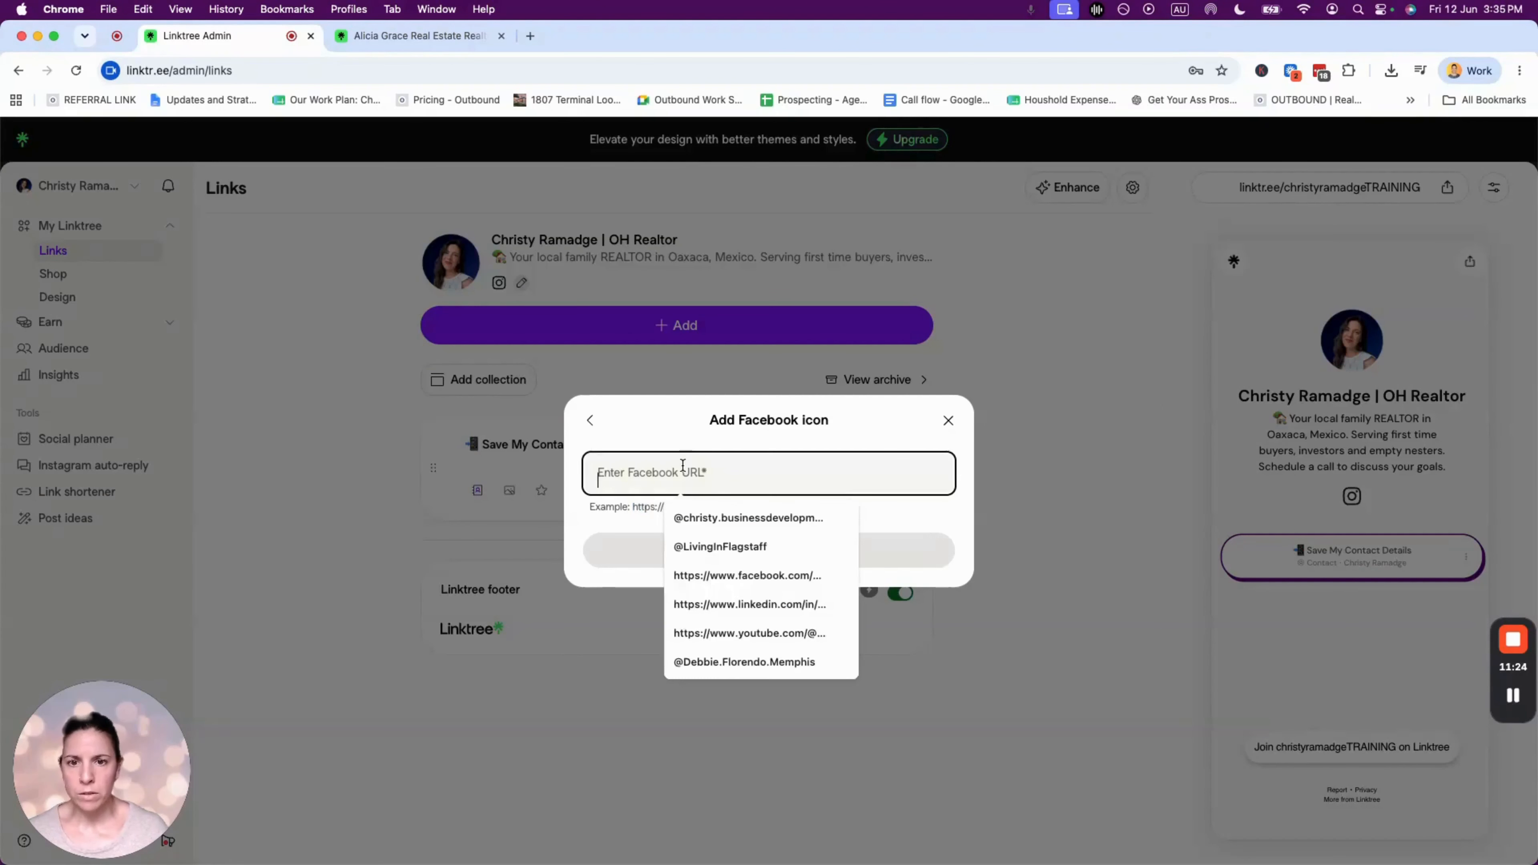
key("super+v")
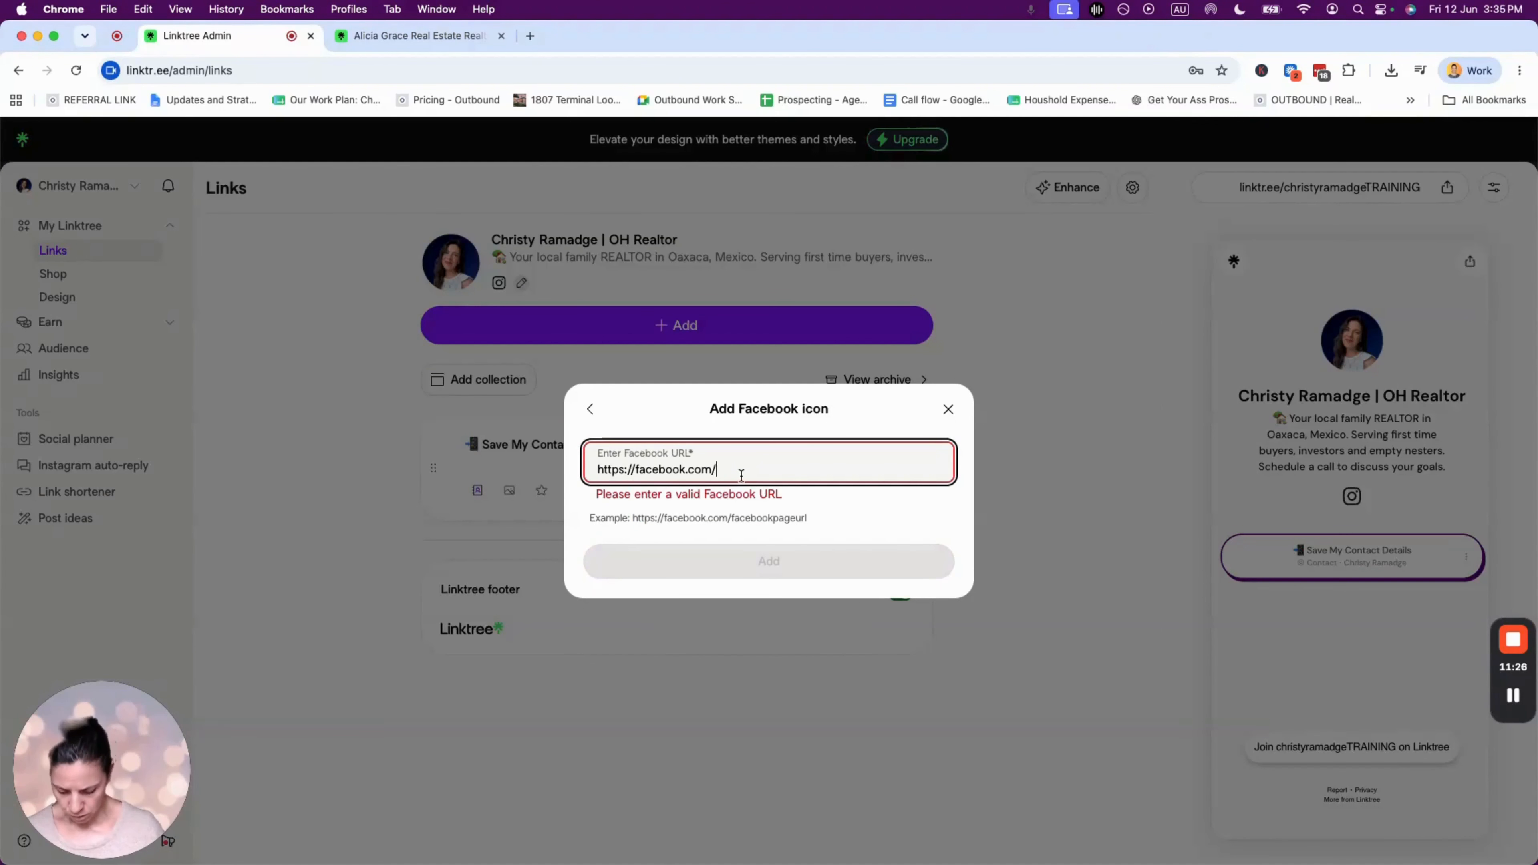
type("christy.bus")
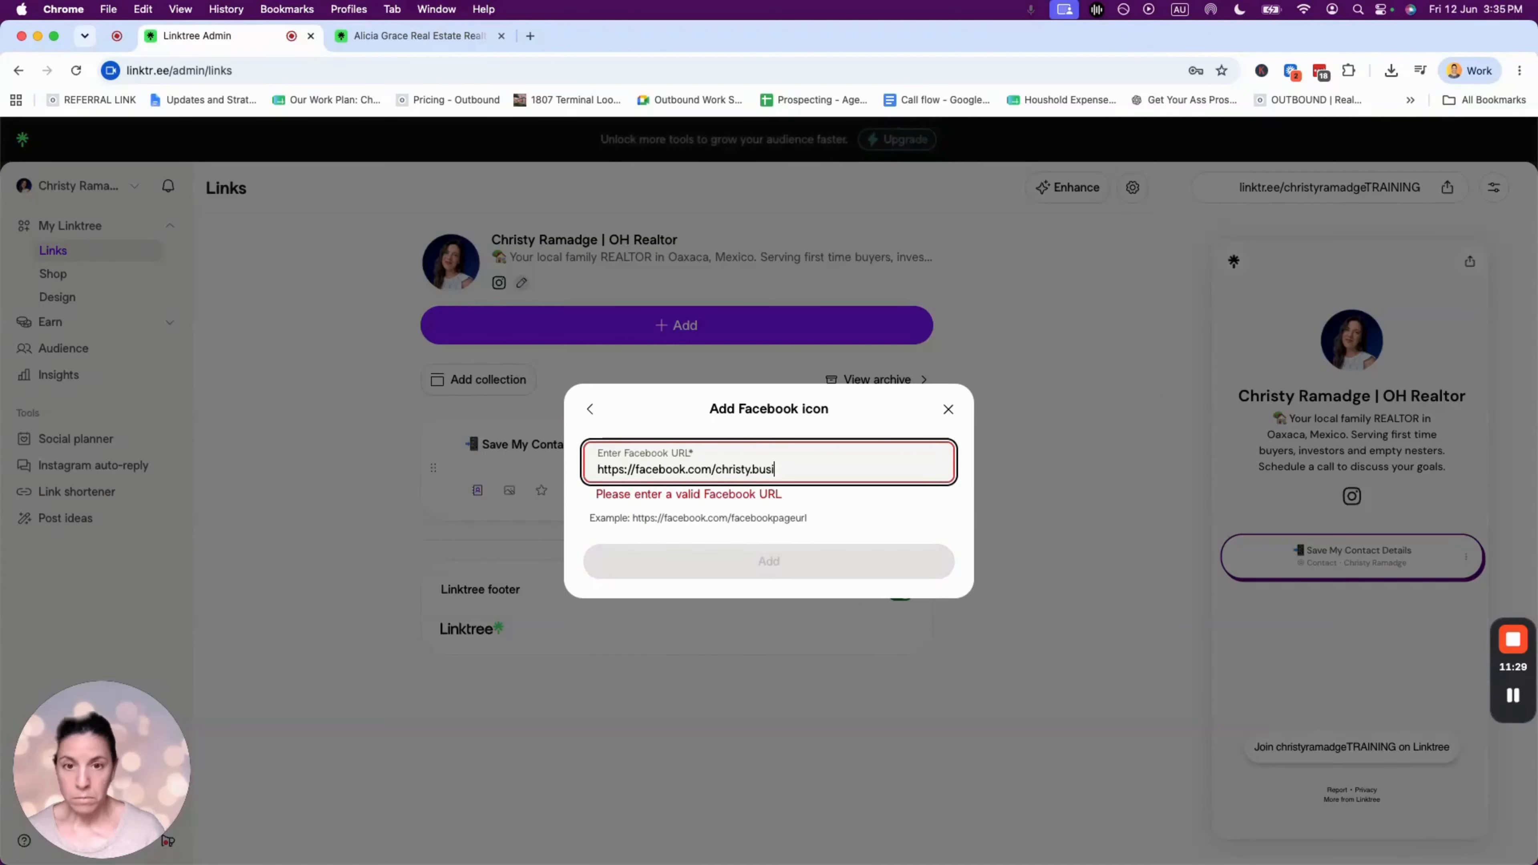
type("inessde e")
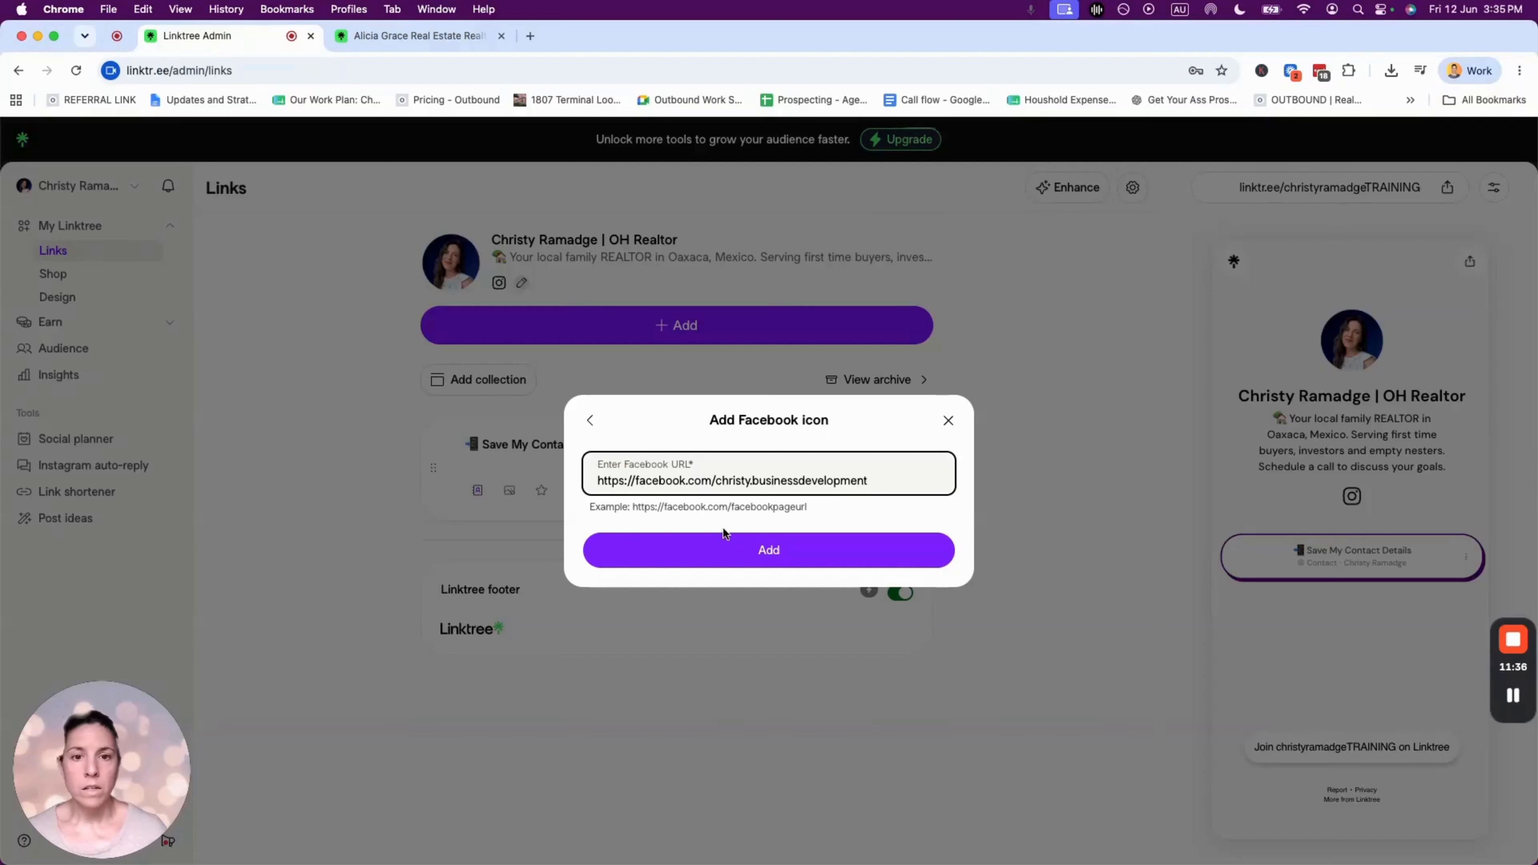
left_click(775, 545)
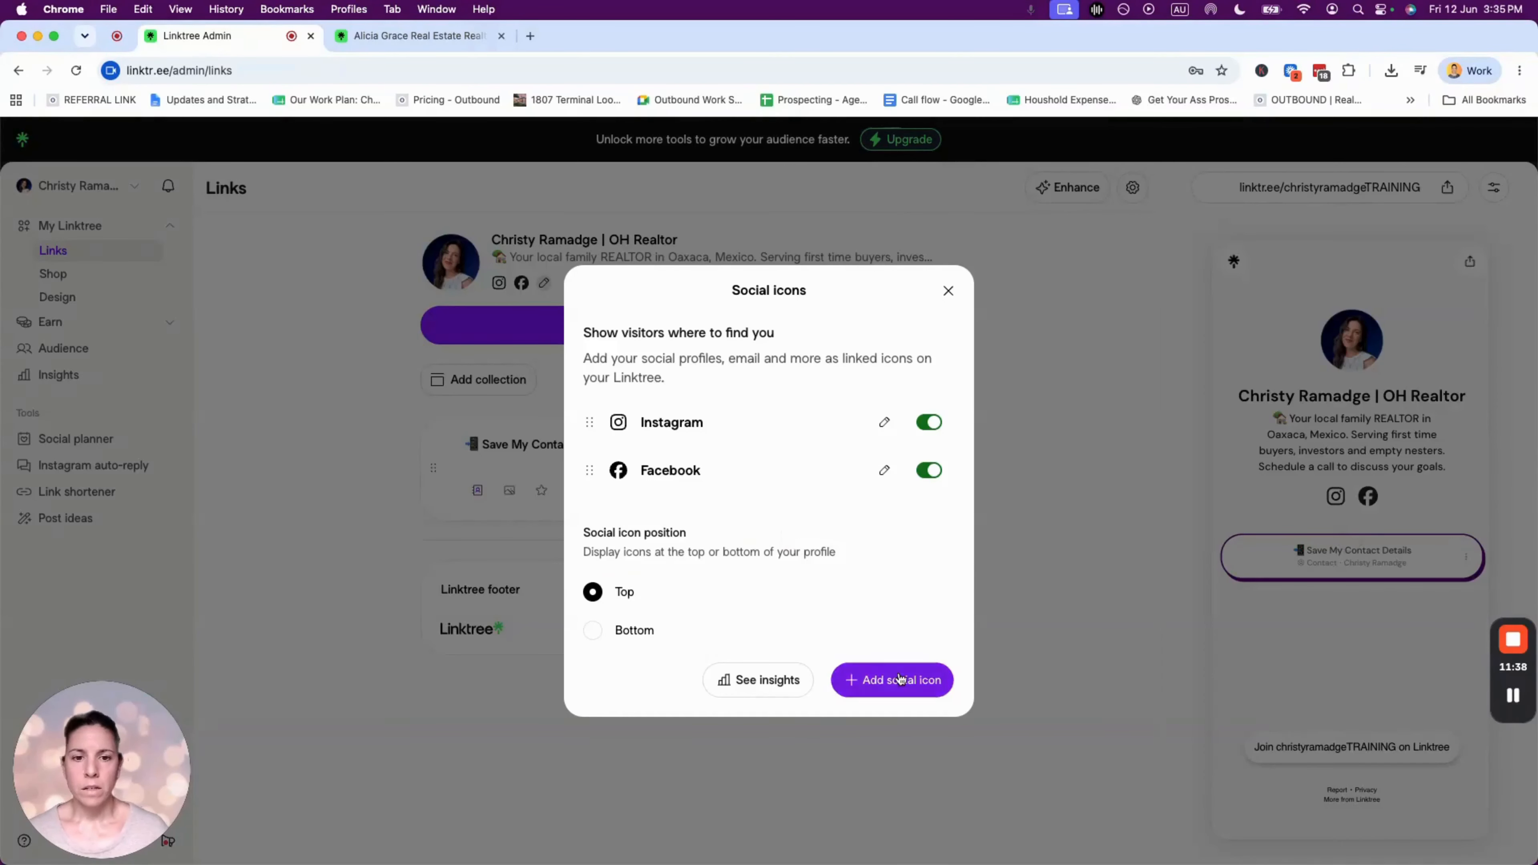
left_click(900, 679)
- Try the WhatsApp icon, then back out to the social platform list
scroll(726, 527, "down", 3)
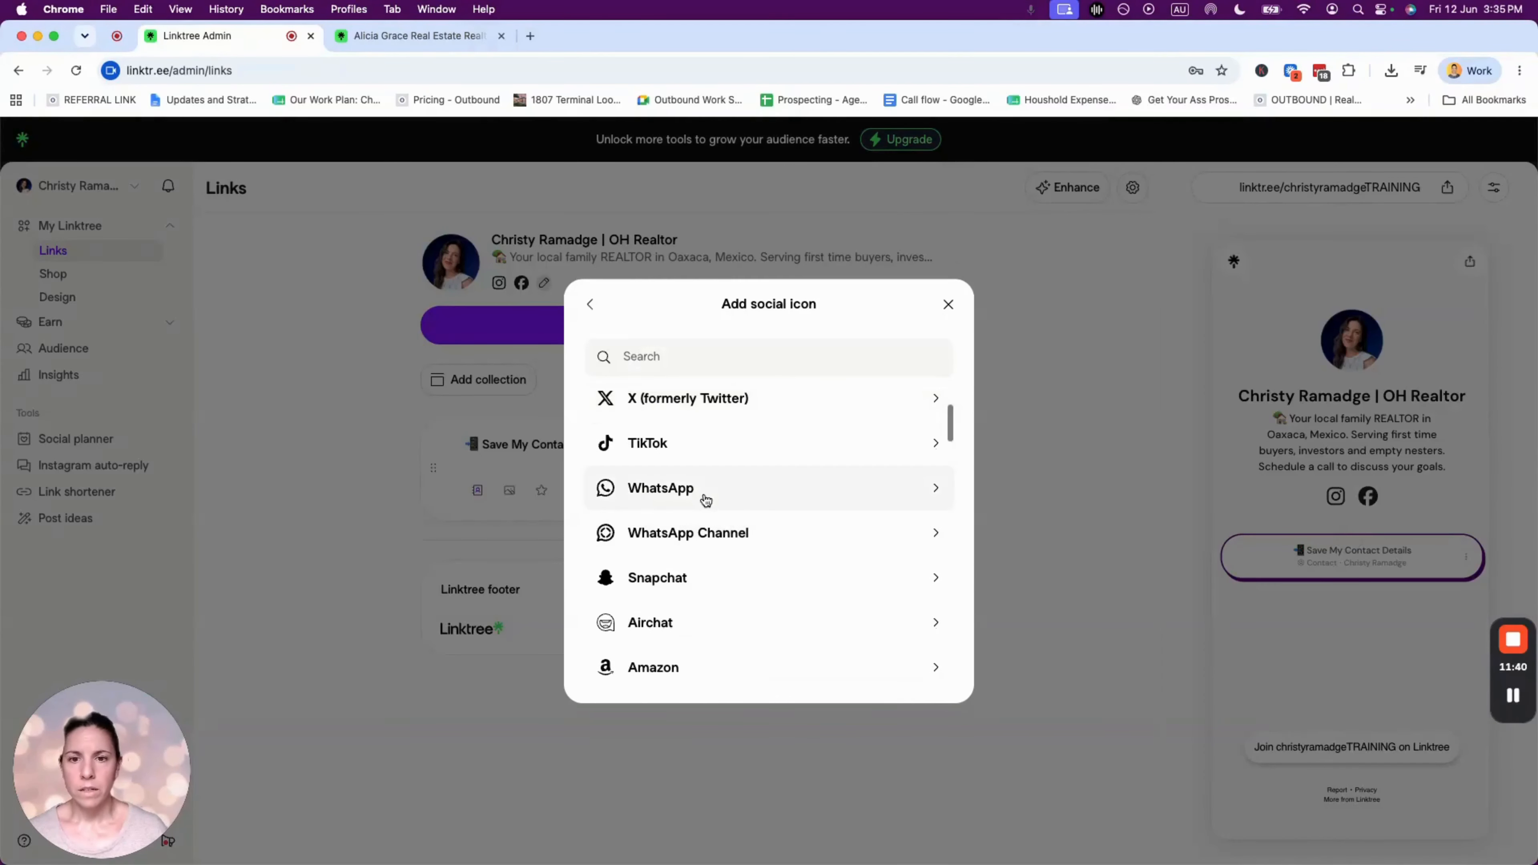
left_click(656, 488)
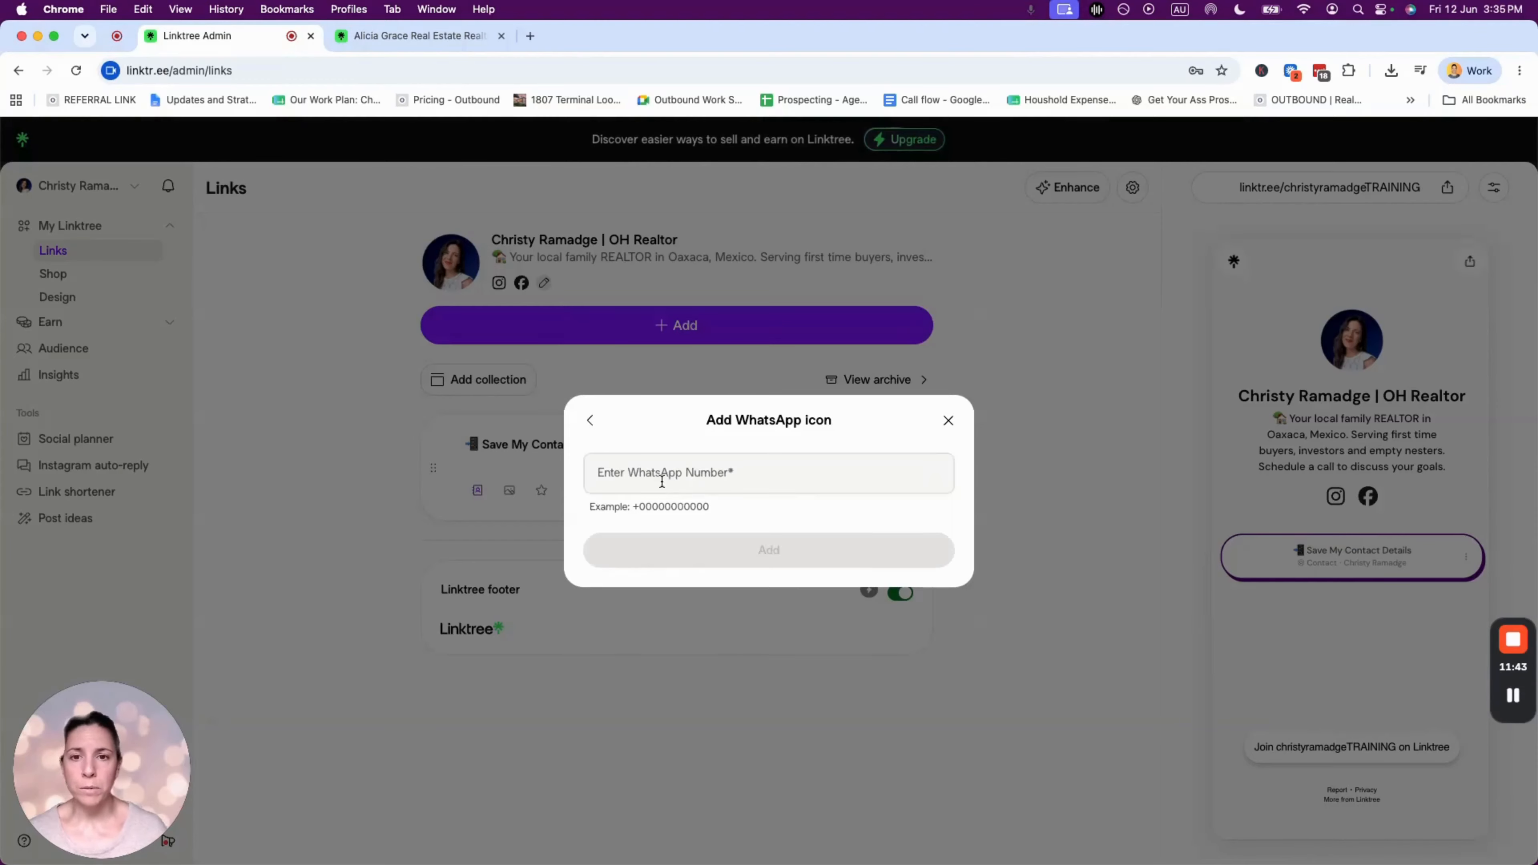
left_click(713, 482)
left_click(590, 420)
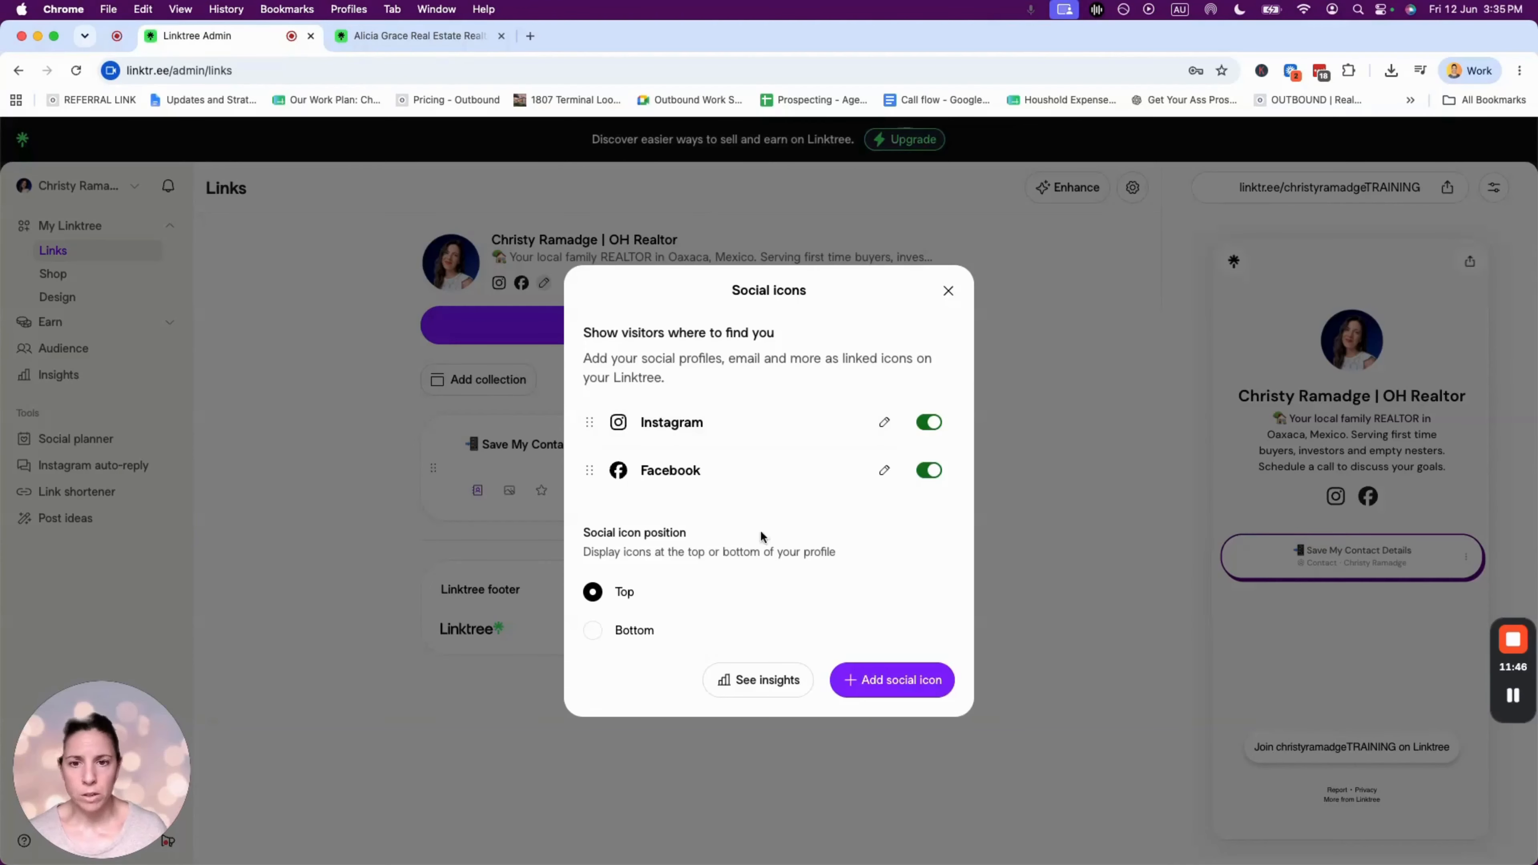
left_click(862, 686)
- Search 'web' and start a Personal Website social icon
scroll(737, 575, "down", 3)
scroll(706, 484, "down", 3)
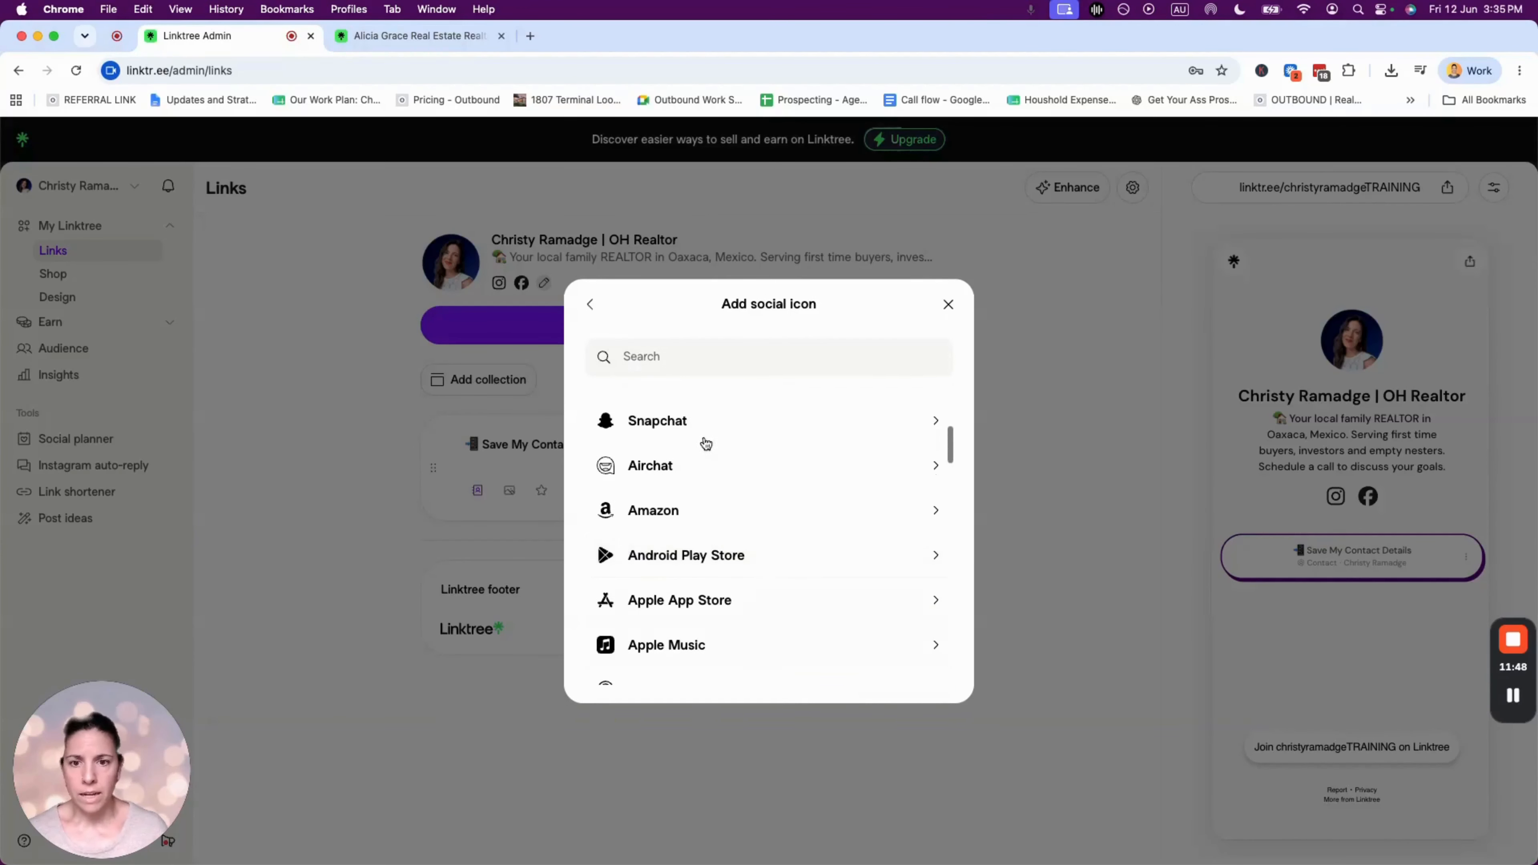
scroll(800, 618, "down", 3)
scroll(802, 619, "down", 10)
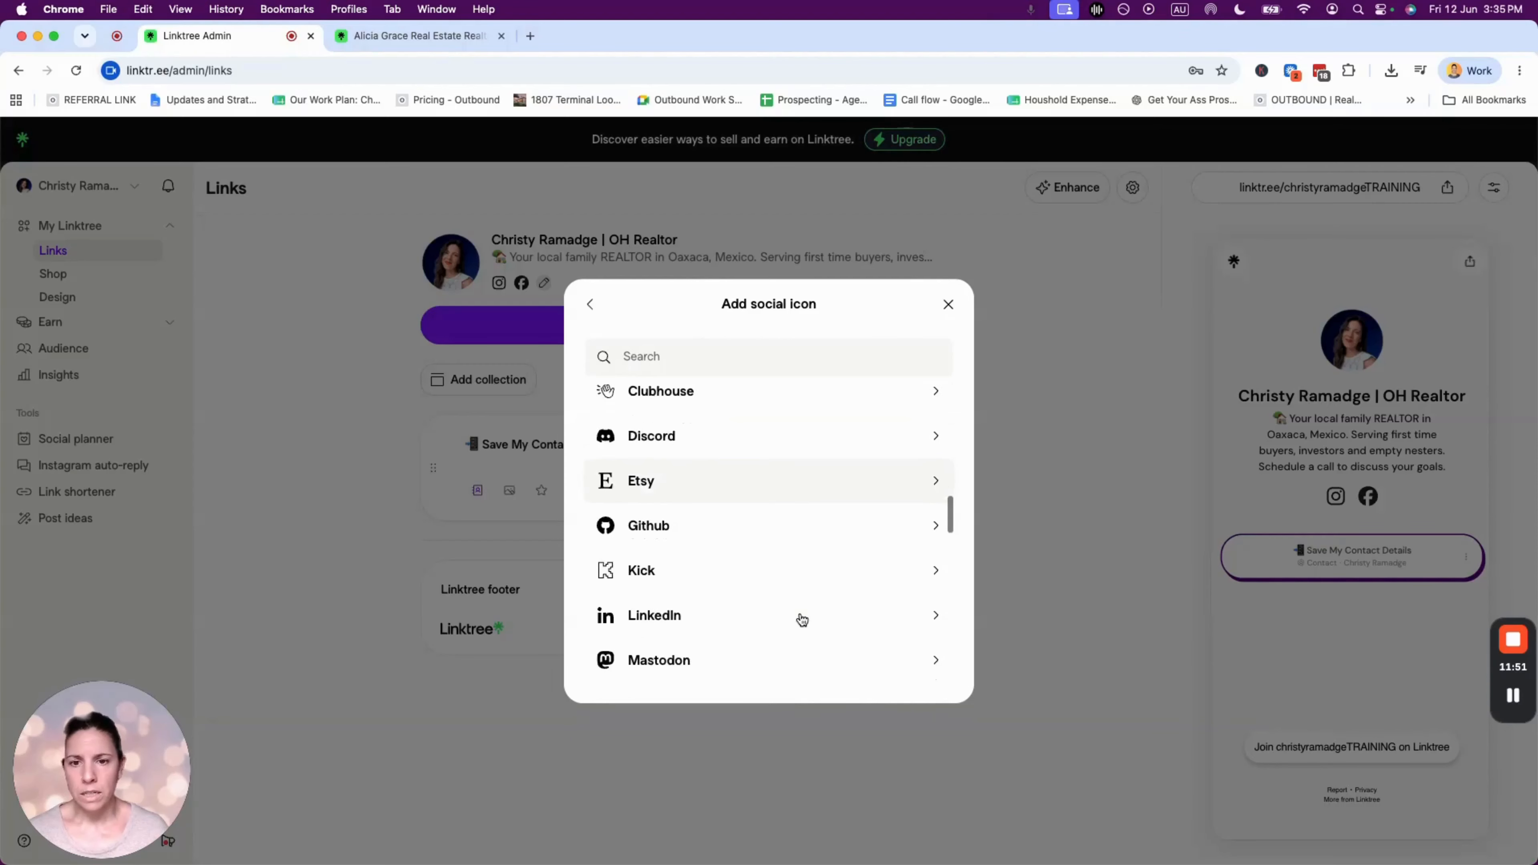
scroll(800, 618, "down", 2)
scroll(793, 617, "up", 2)
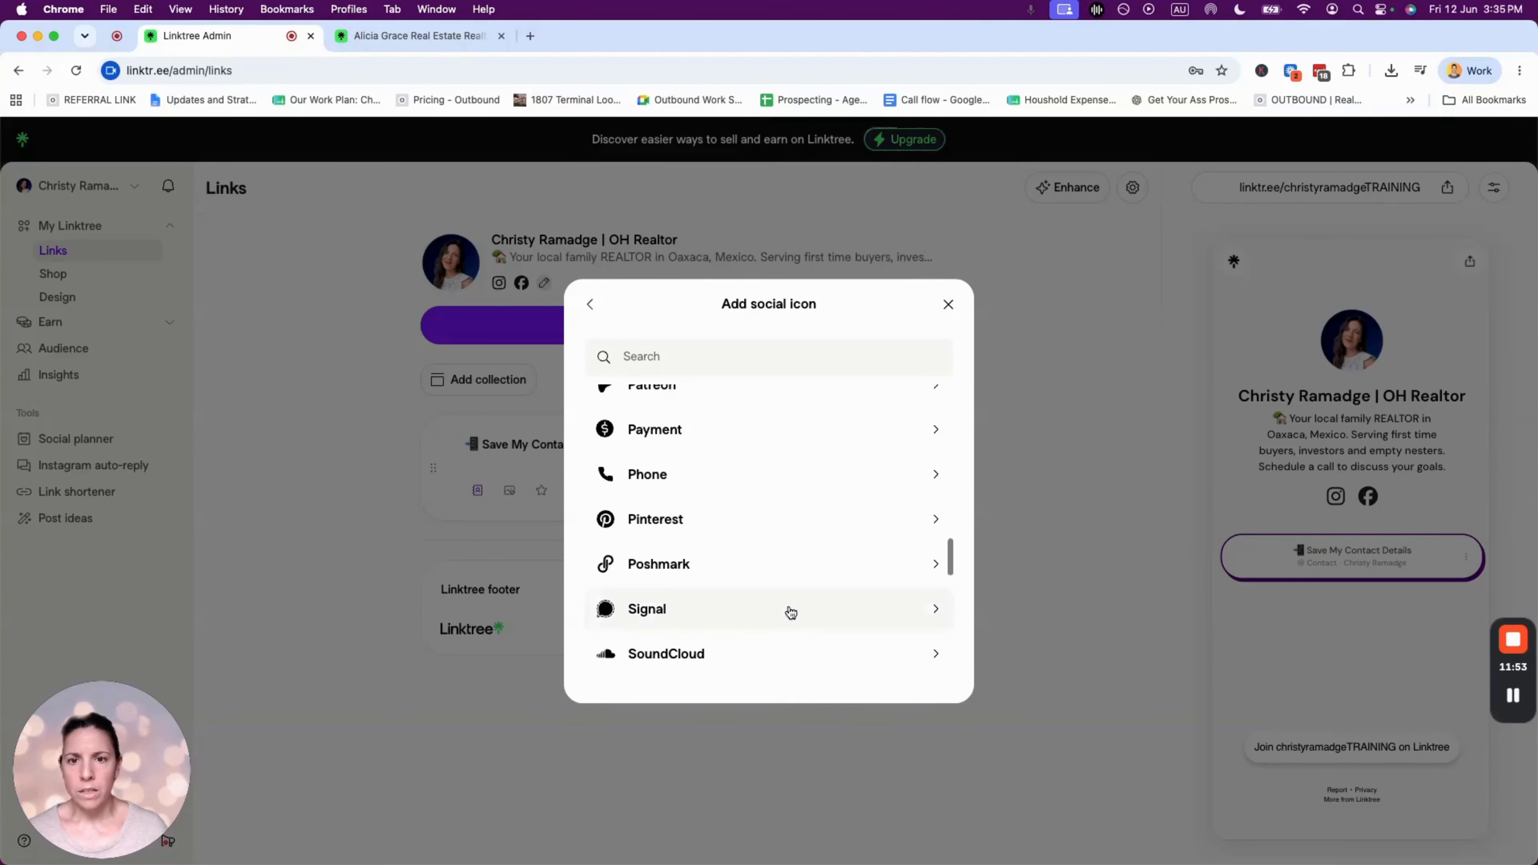
scroll(763, 596, "down", 8)
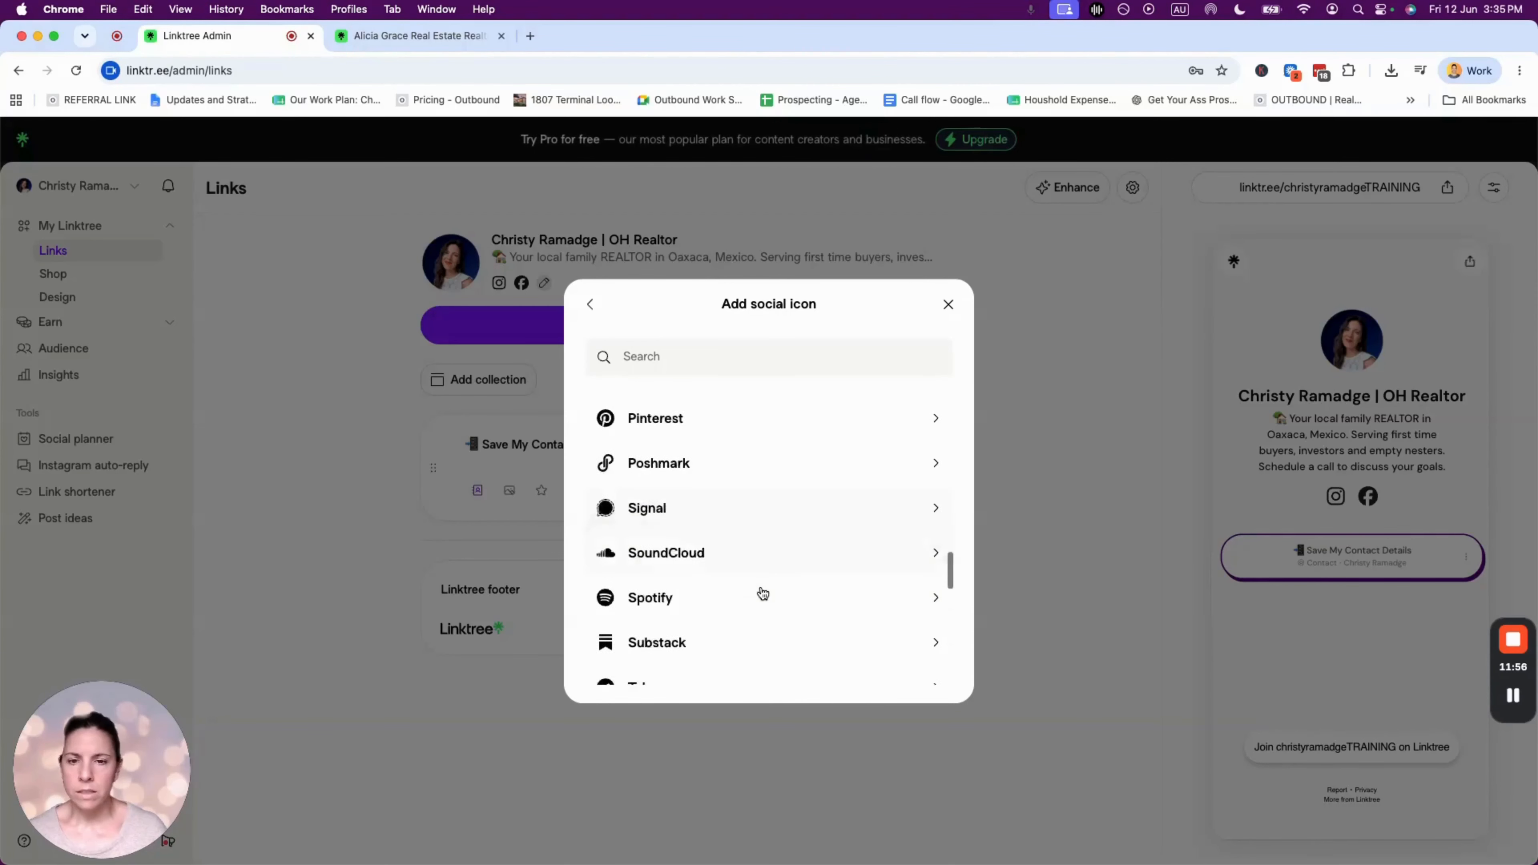
left_click(699, 358)
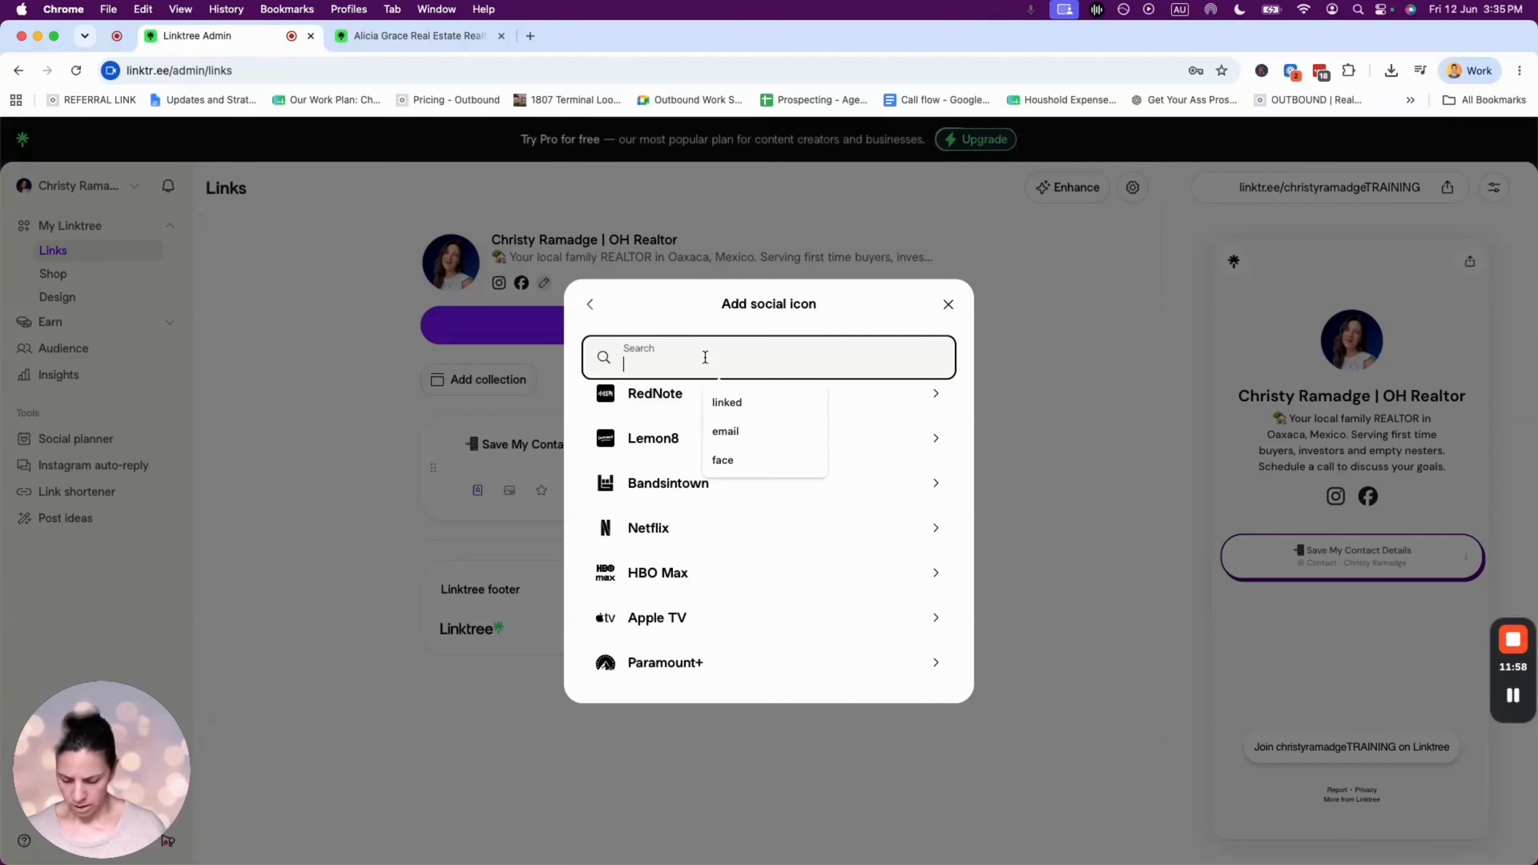
type("web")
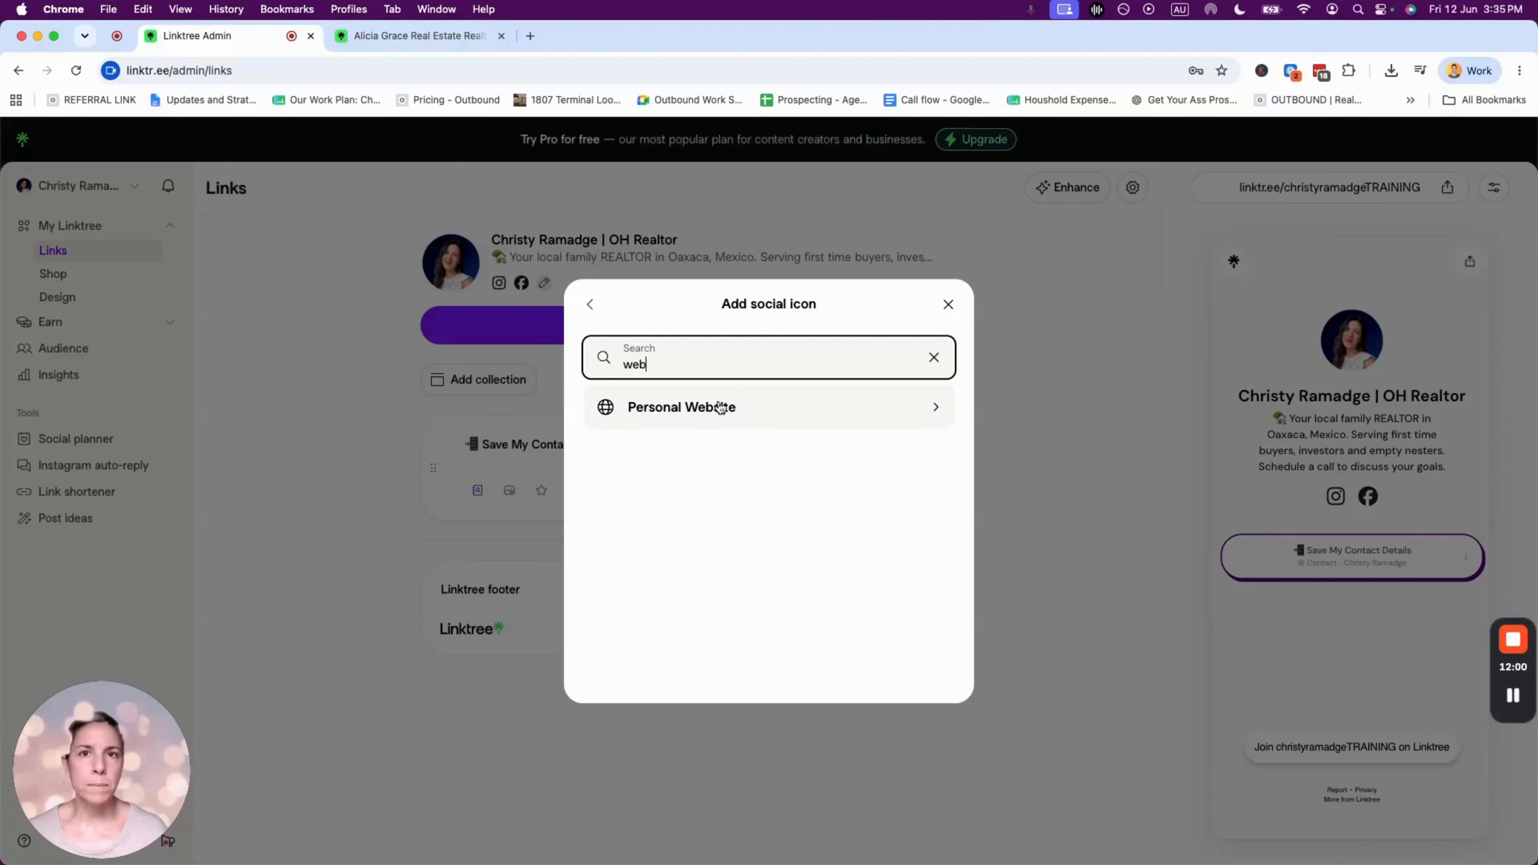
left_click(707, 412)
left_click(713, 475)
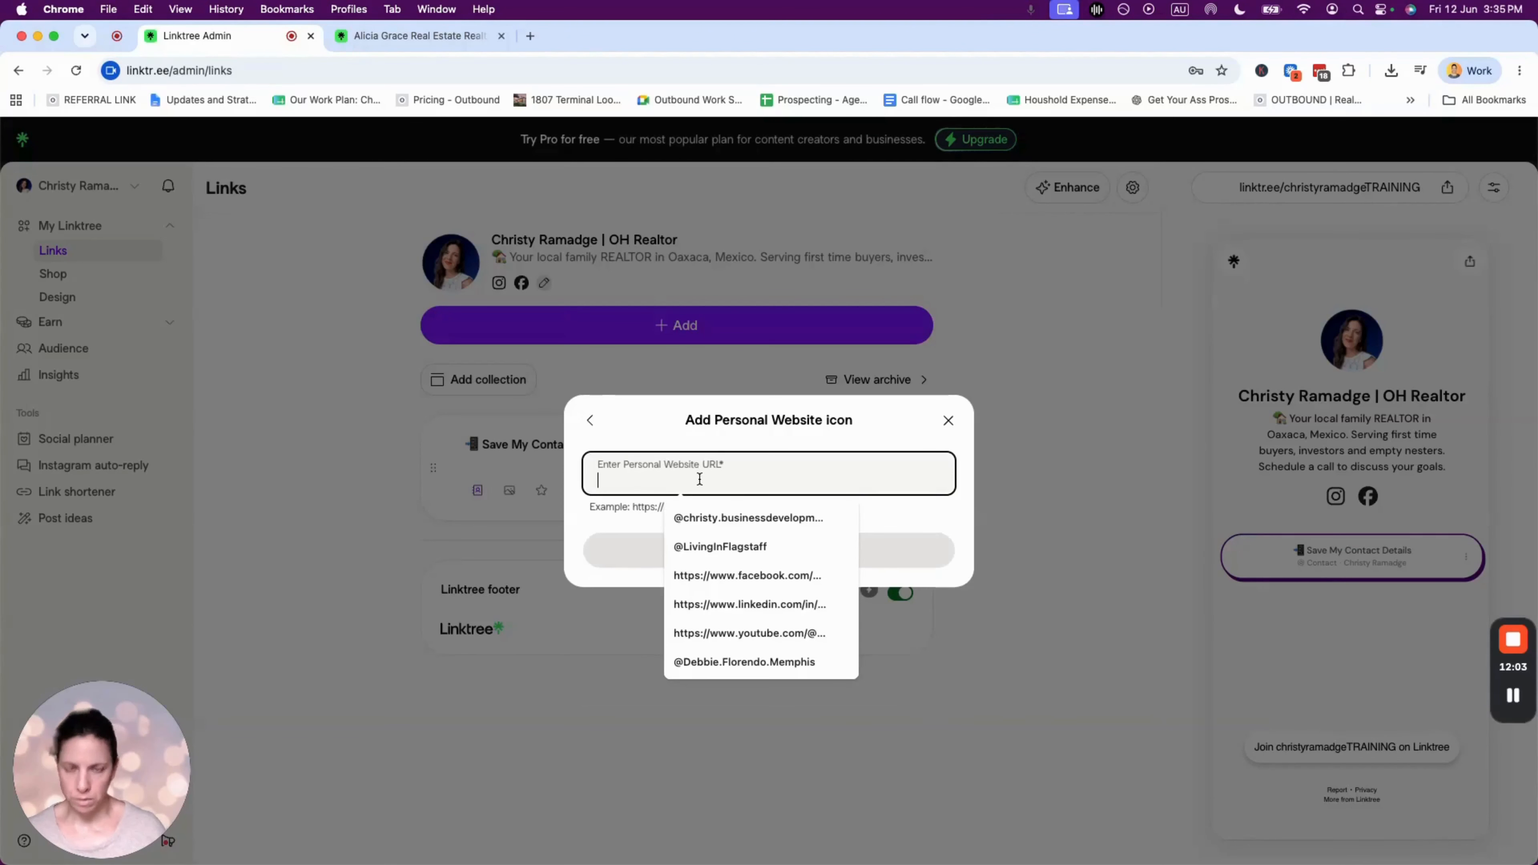
type("https://")
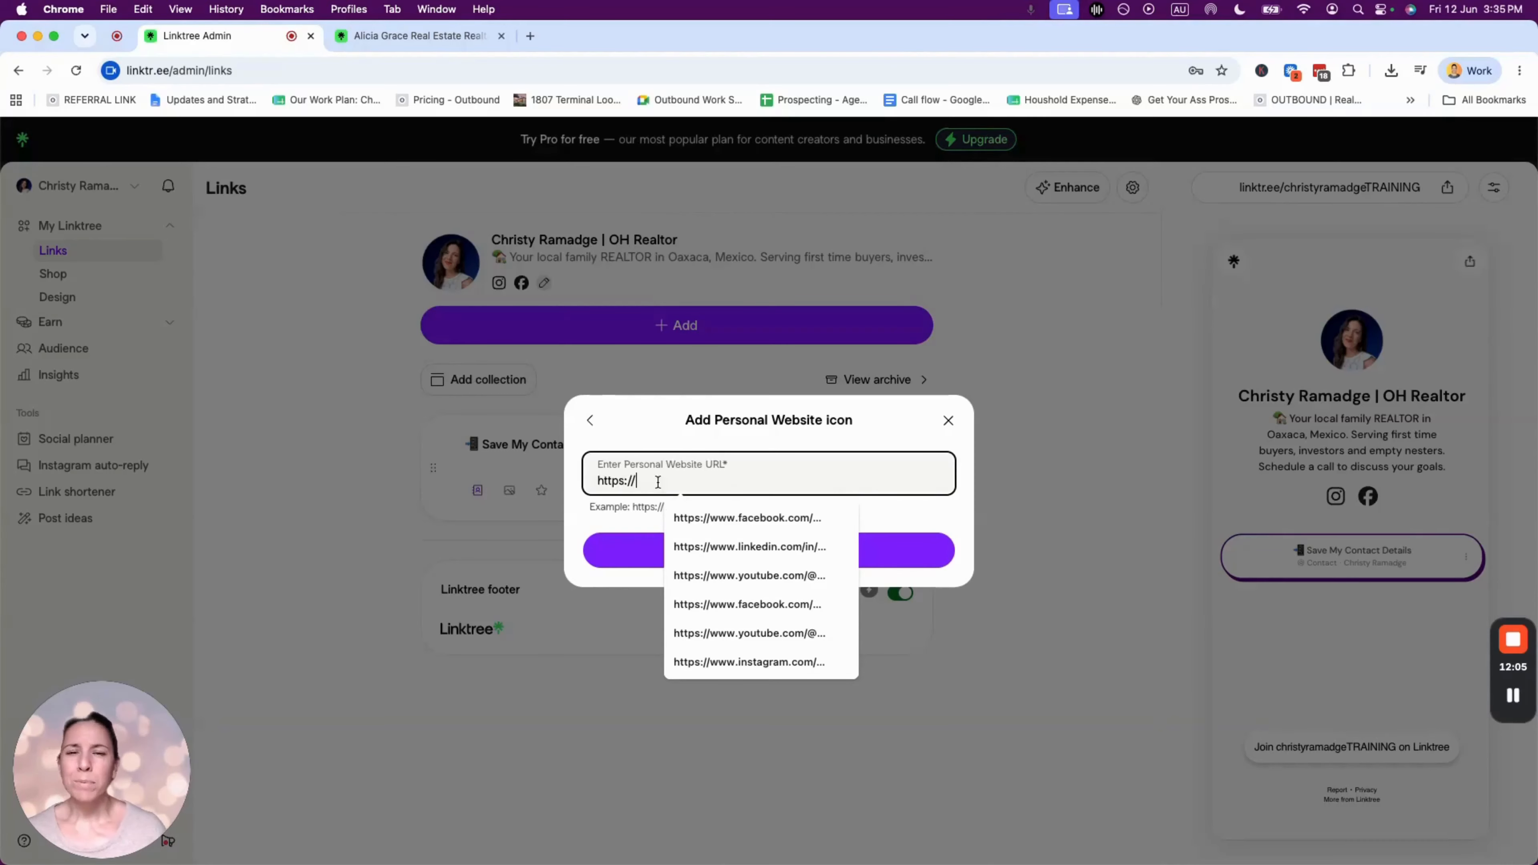
- Copy the realtor's website address from a new tab and paste it into the URL field
left_click(530, 35)
type("home.christyramadge.com")
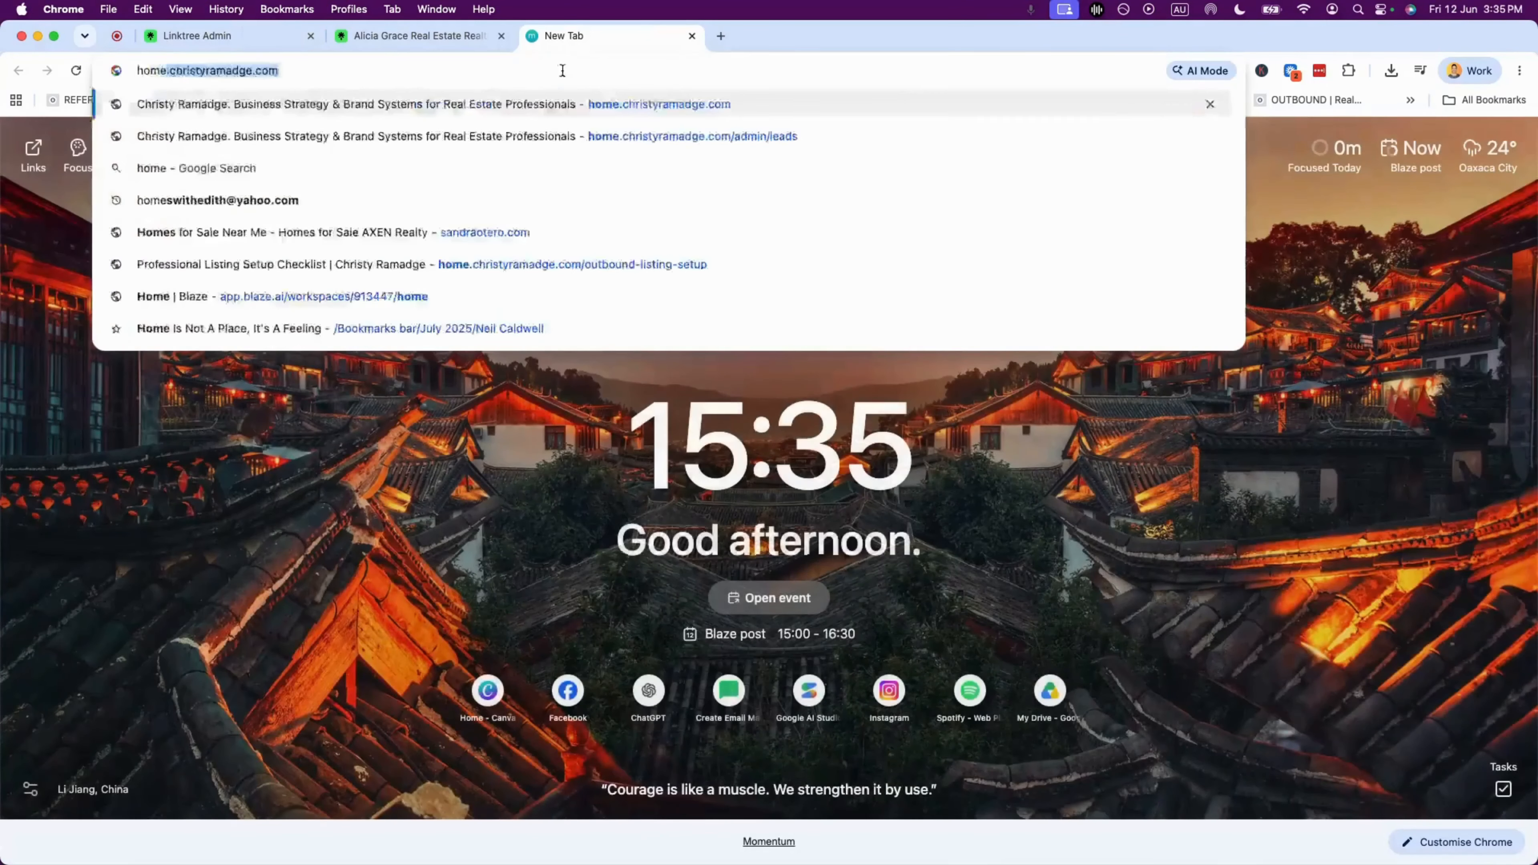
key("Return")
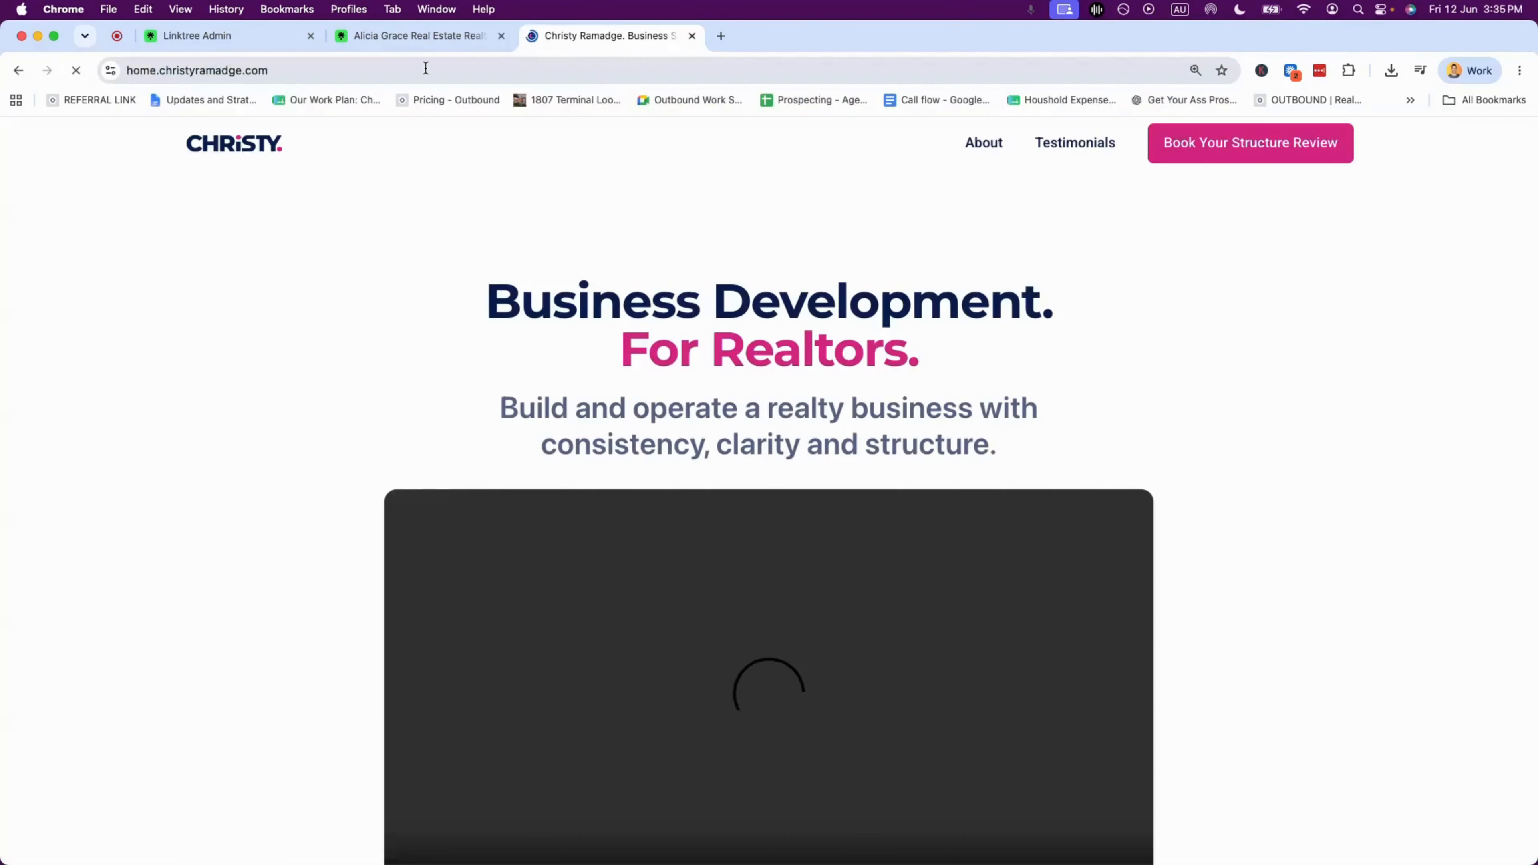
left_click(239, 64)
key("cmd+c")
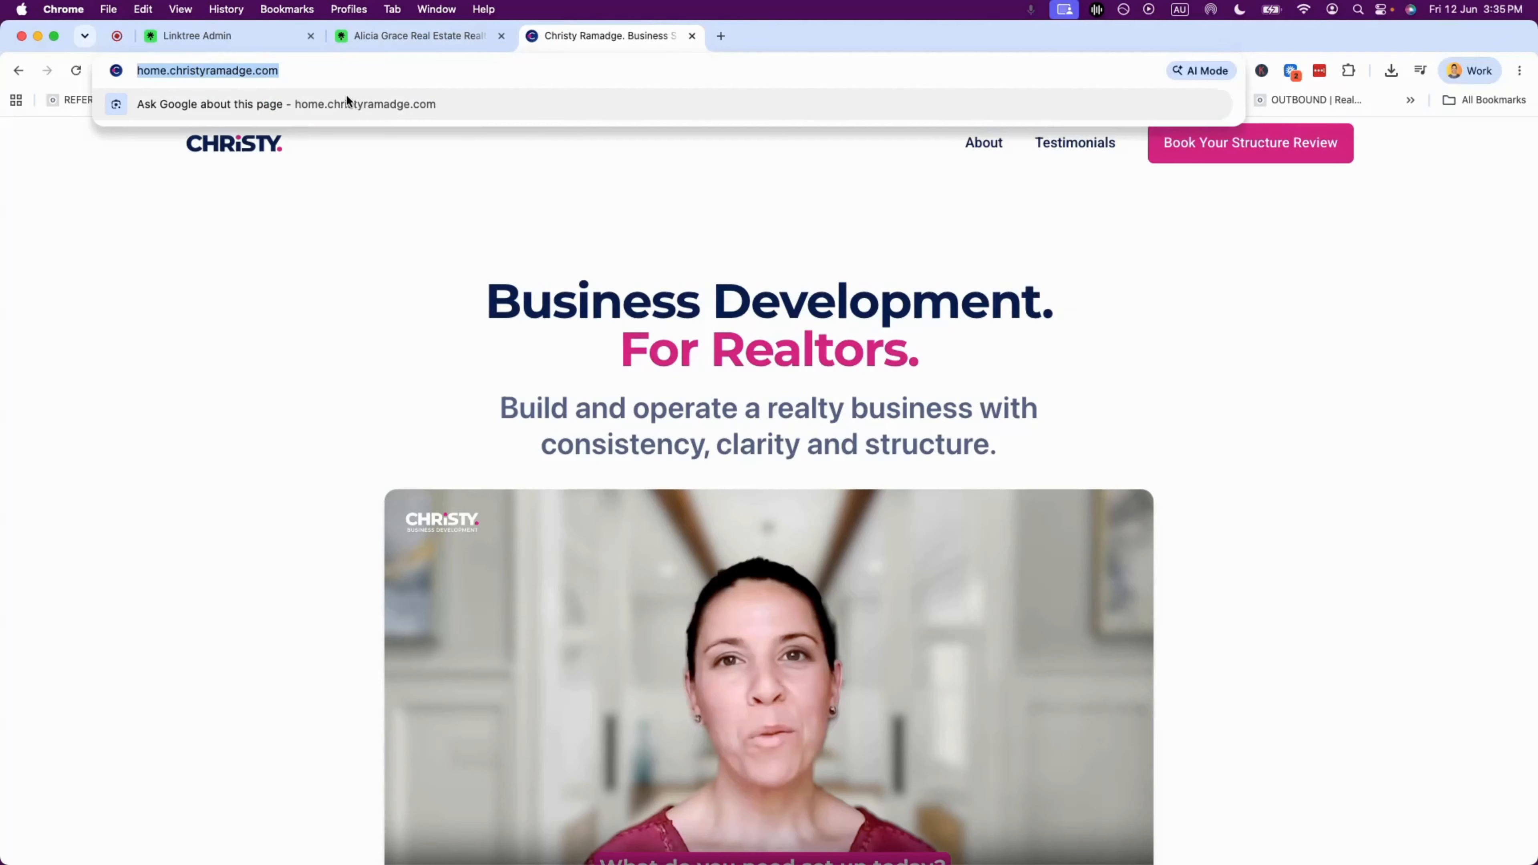
left_click(272, 36)
left_click(799, 480)
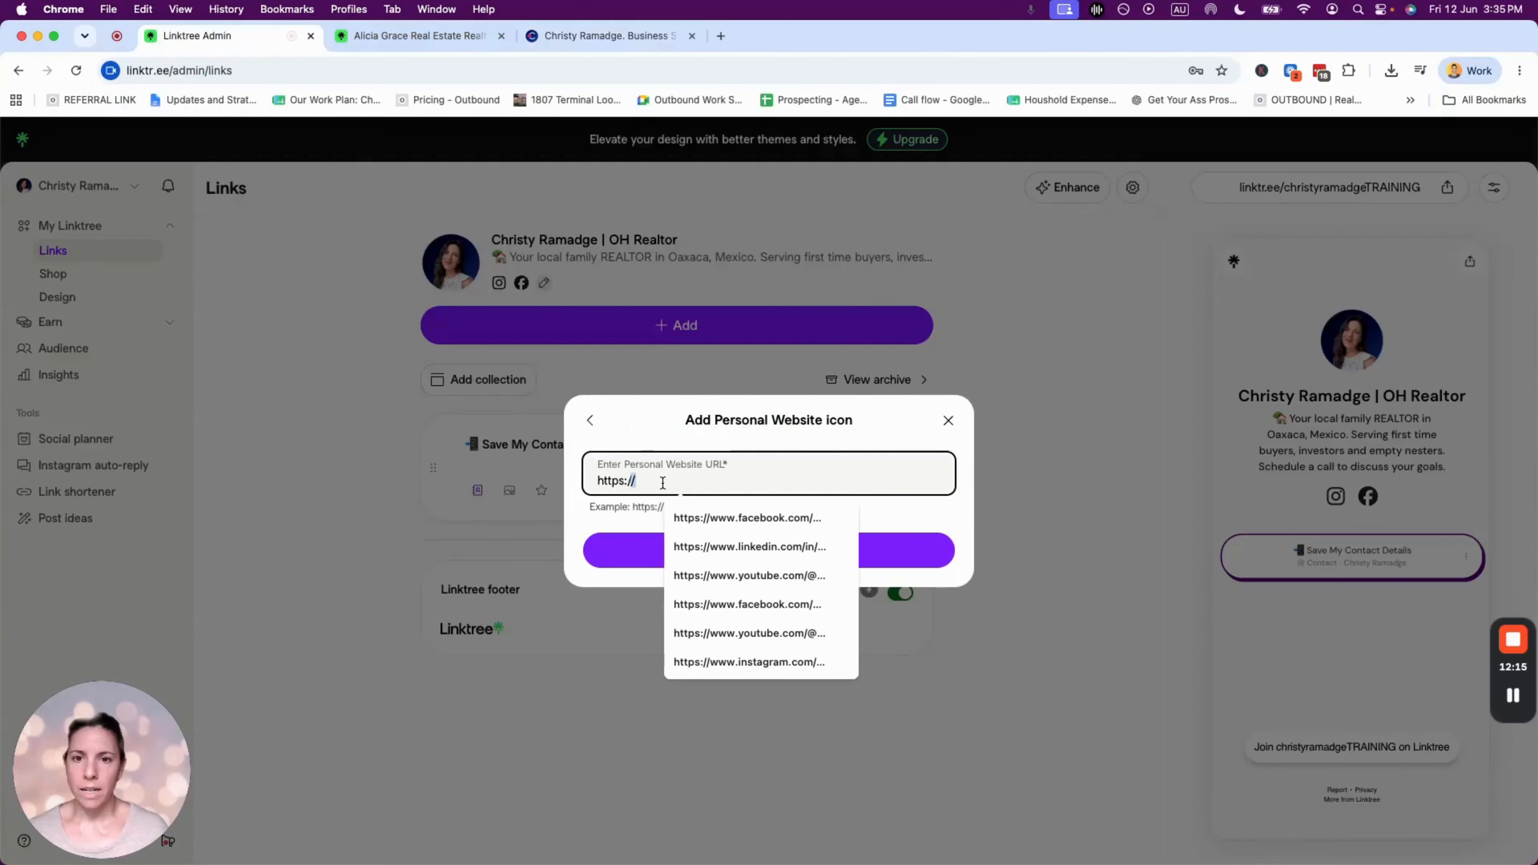
key("cmd+v")
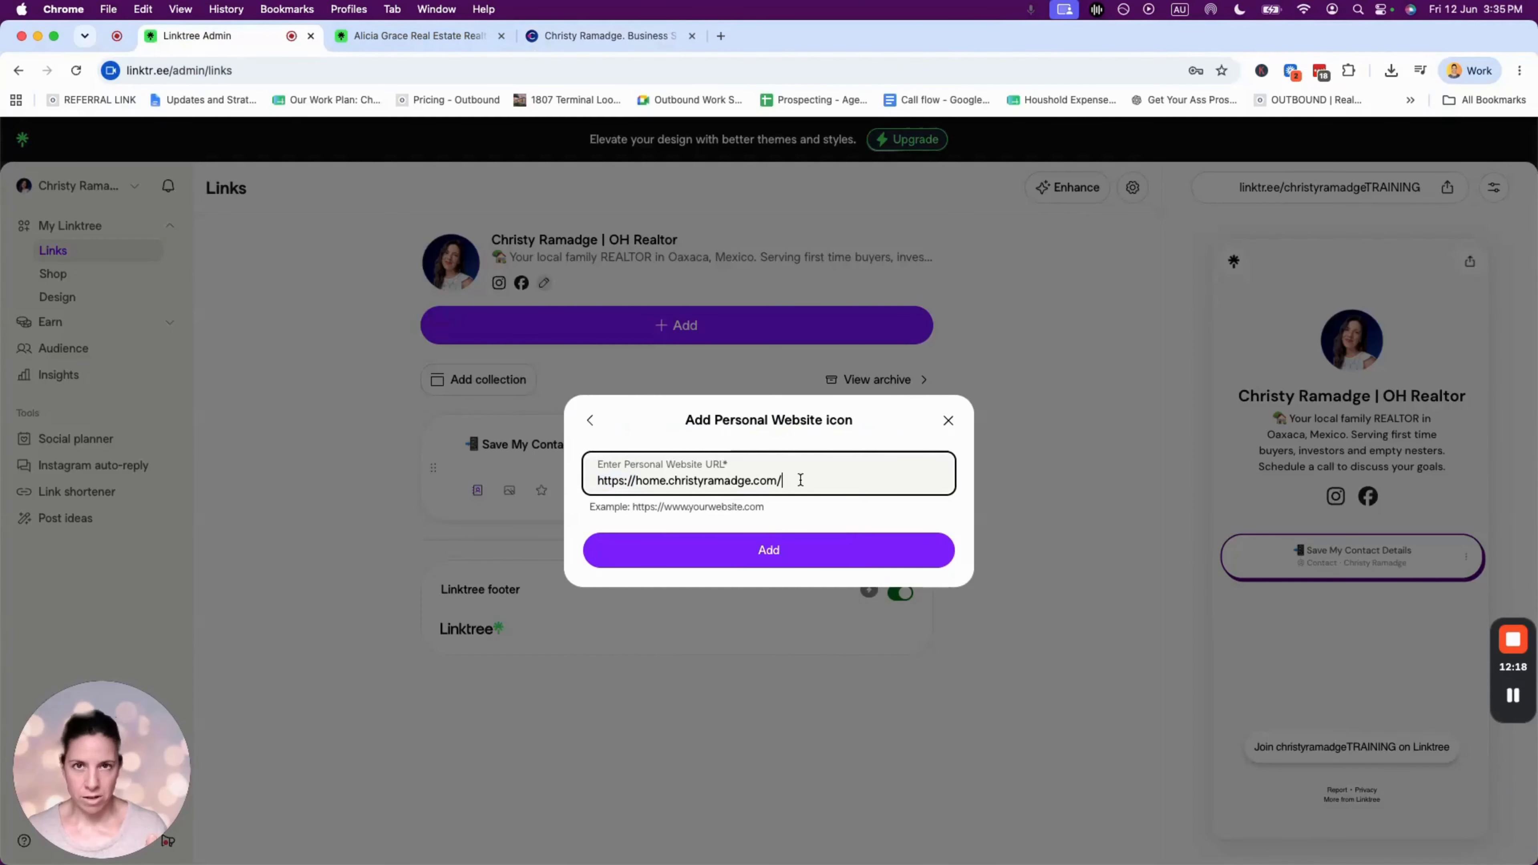
- Recheck the realtor's website, then save the Personal Website icon to the profile
left_click(639, 37)
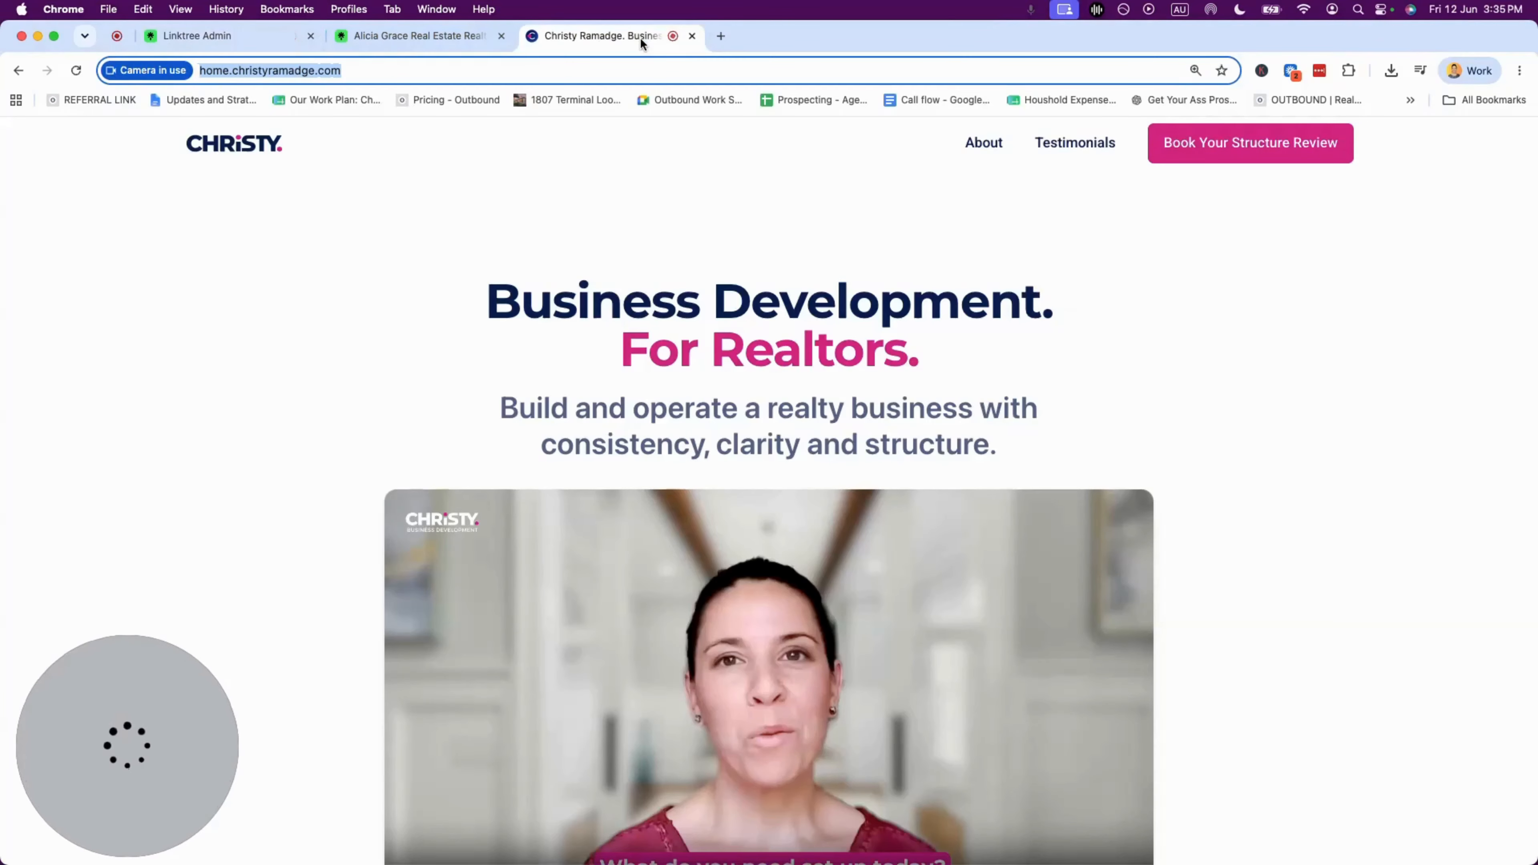
left_click(217, 35)
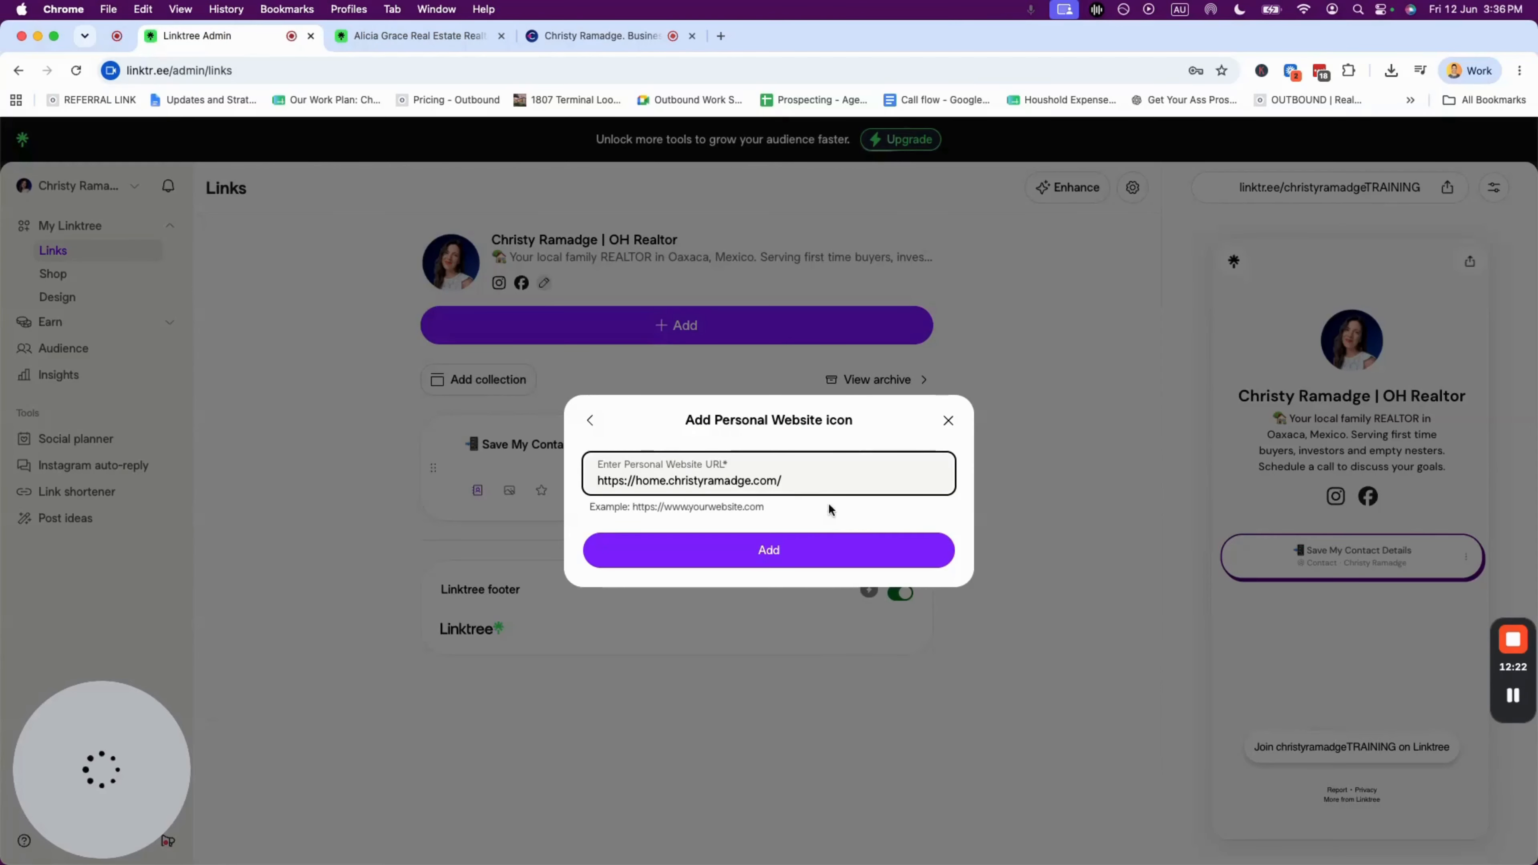
left_click(760, 551)
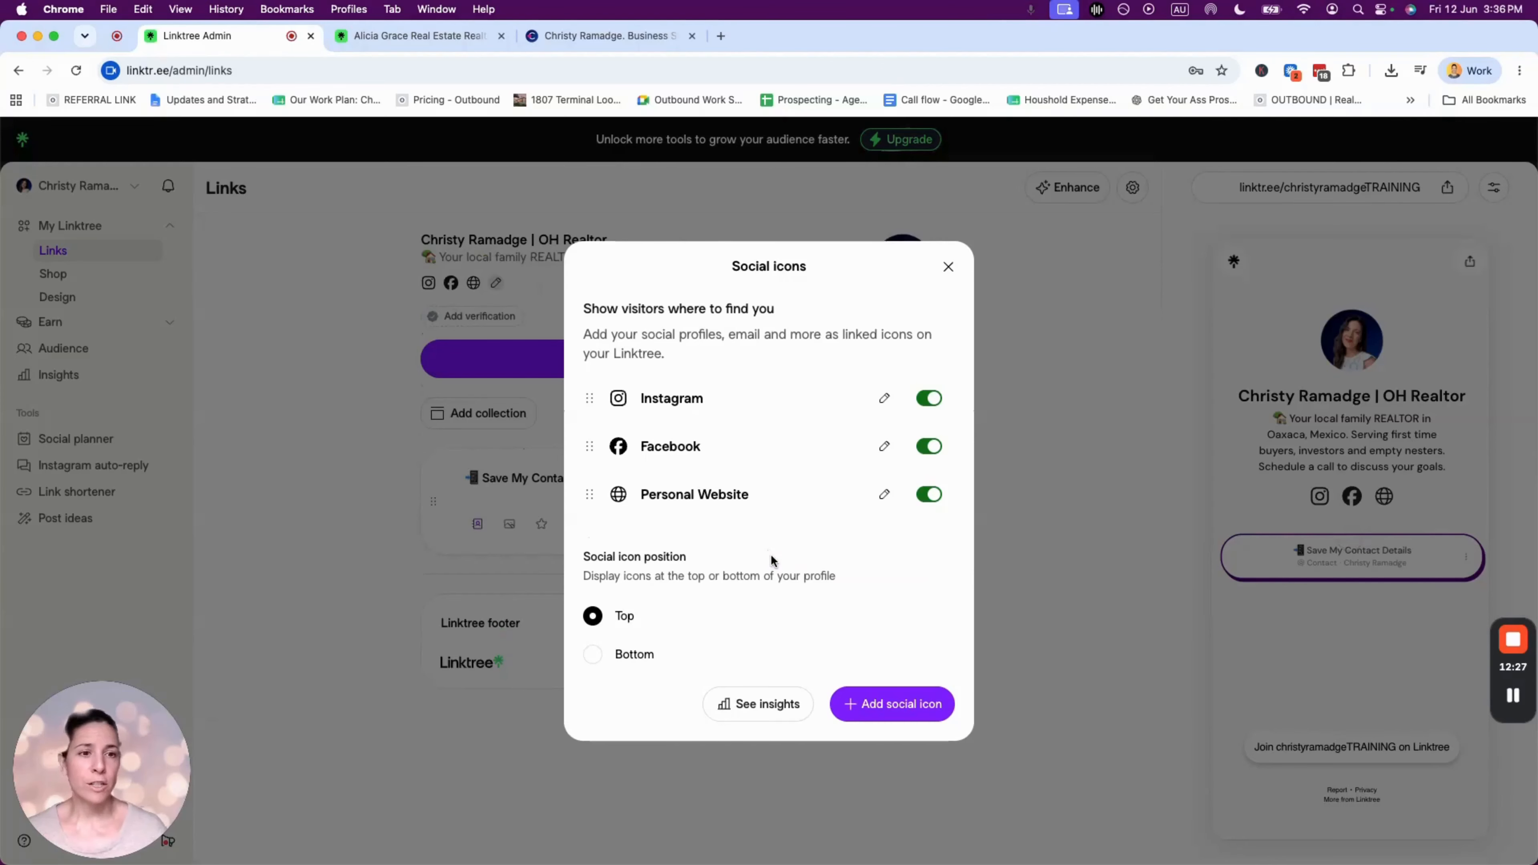
- Search 'em' and pick the Email social icon type
left_click(899, 704)
left_click(711, 357)
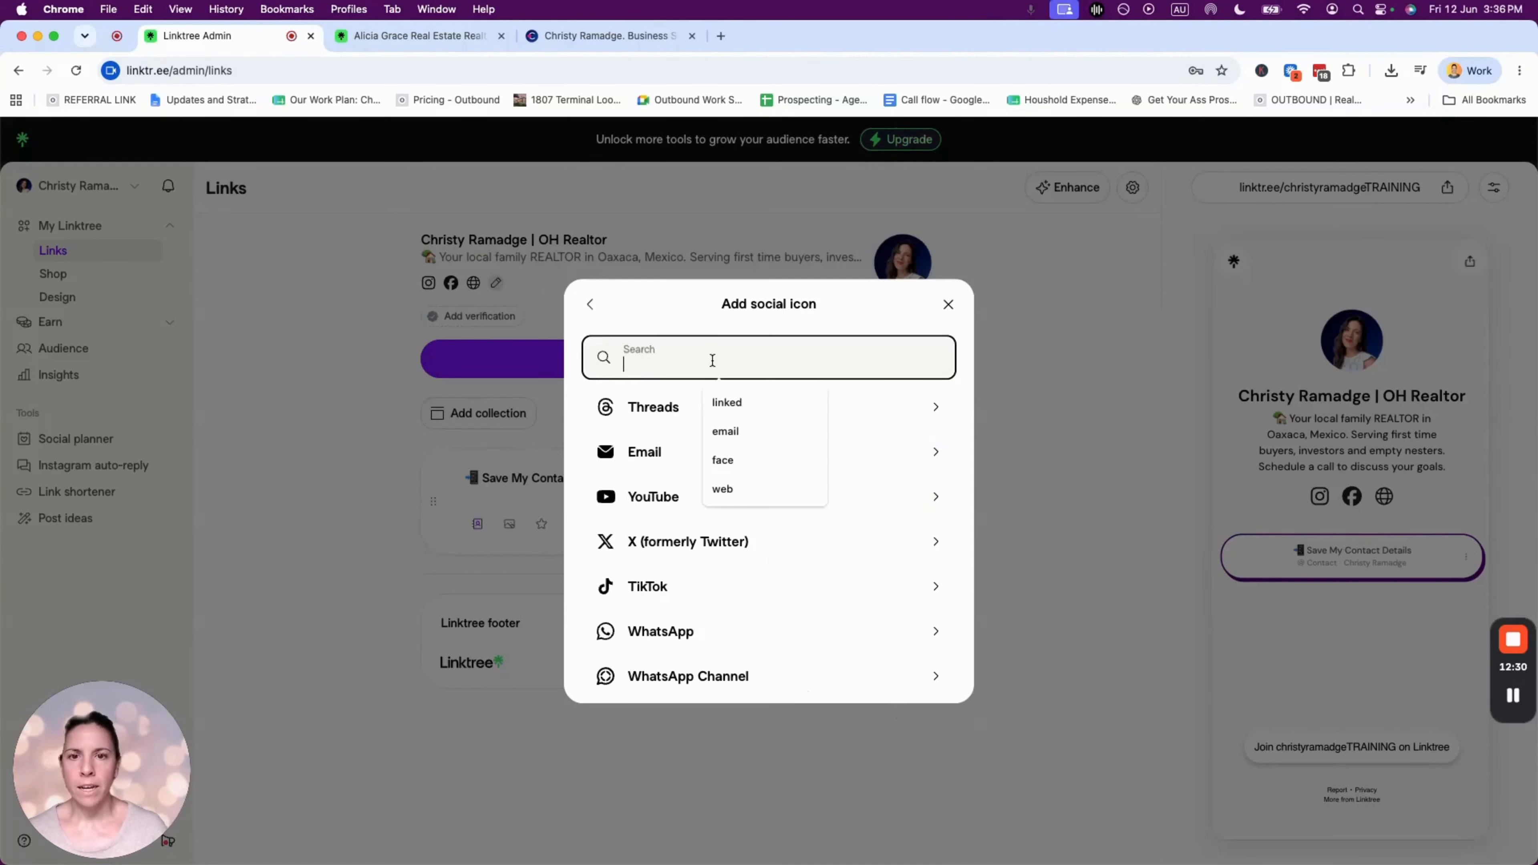
type("em")
left_click(725, 402)
left_click(654, 407)
- Enter the contact e-mail address, add the Email icon, and close the social icons list
left_click(704, 473)
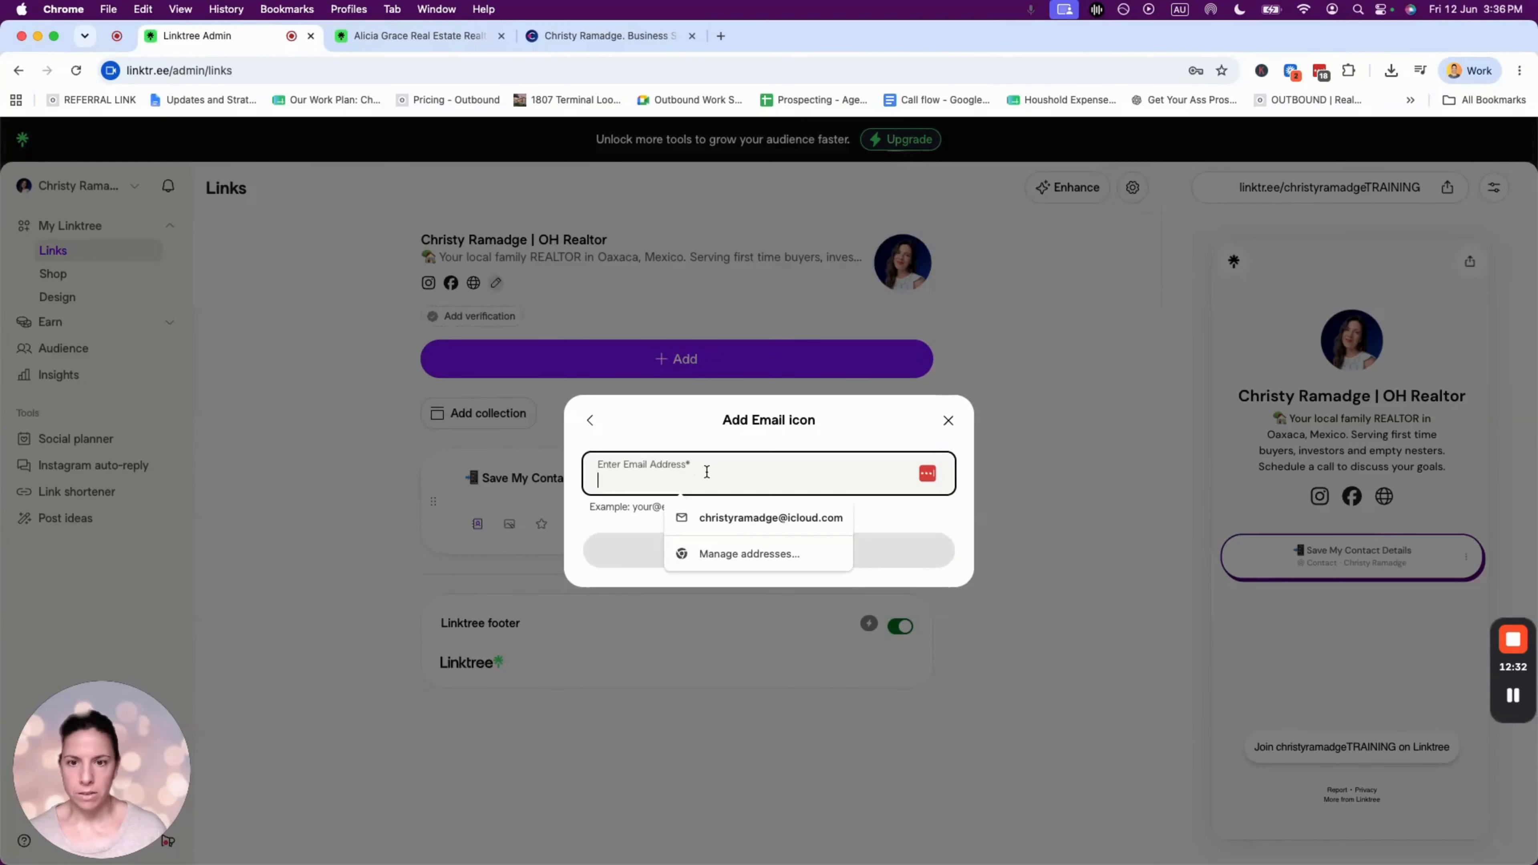
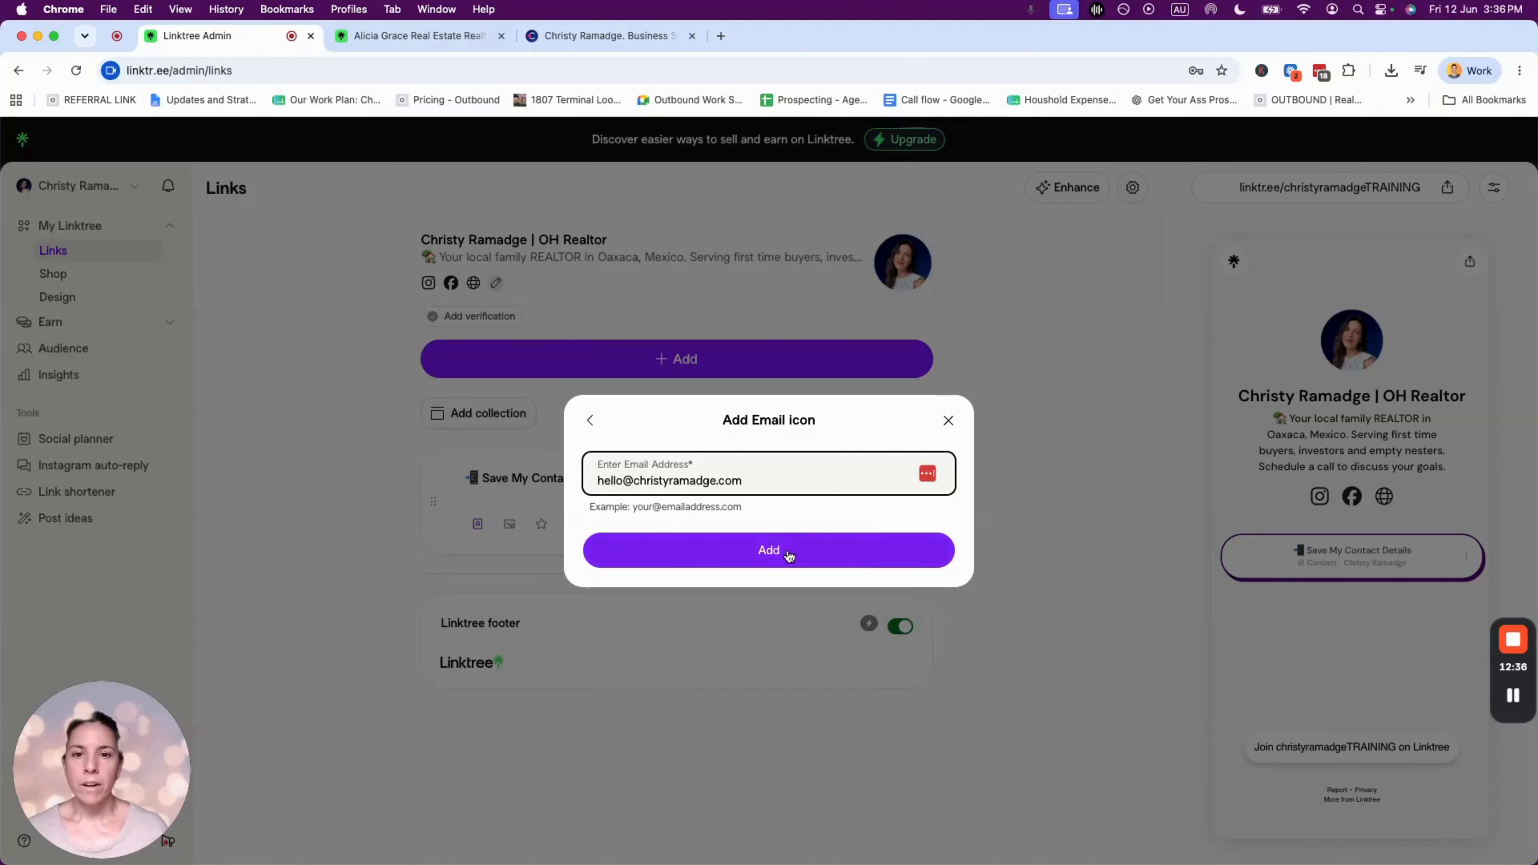
left_click(788, 556)
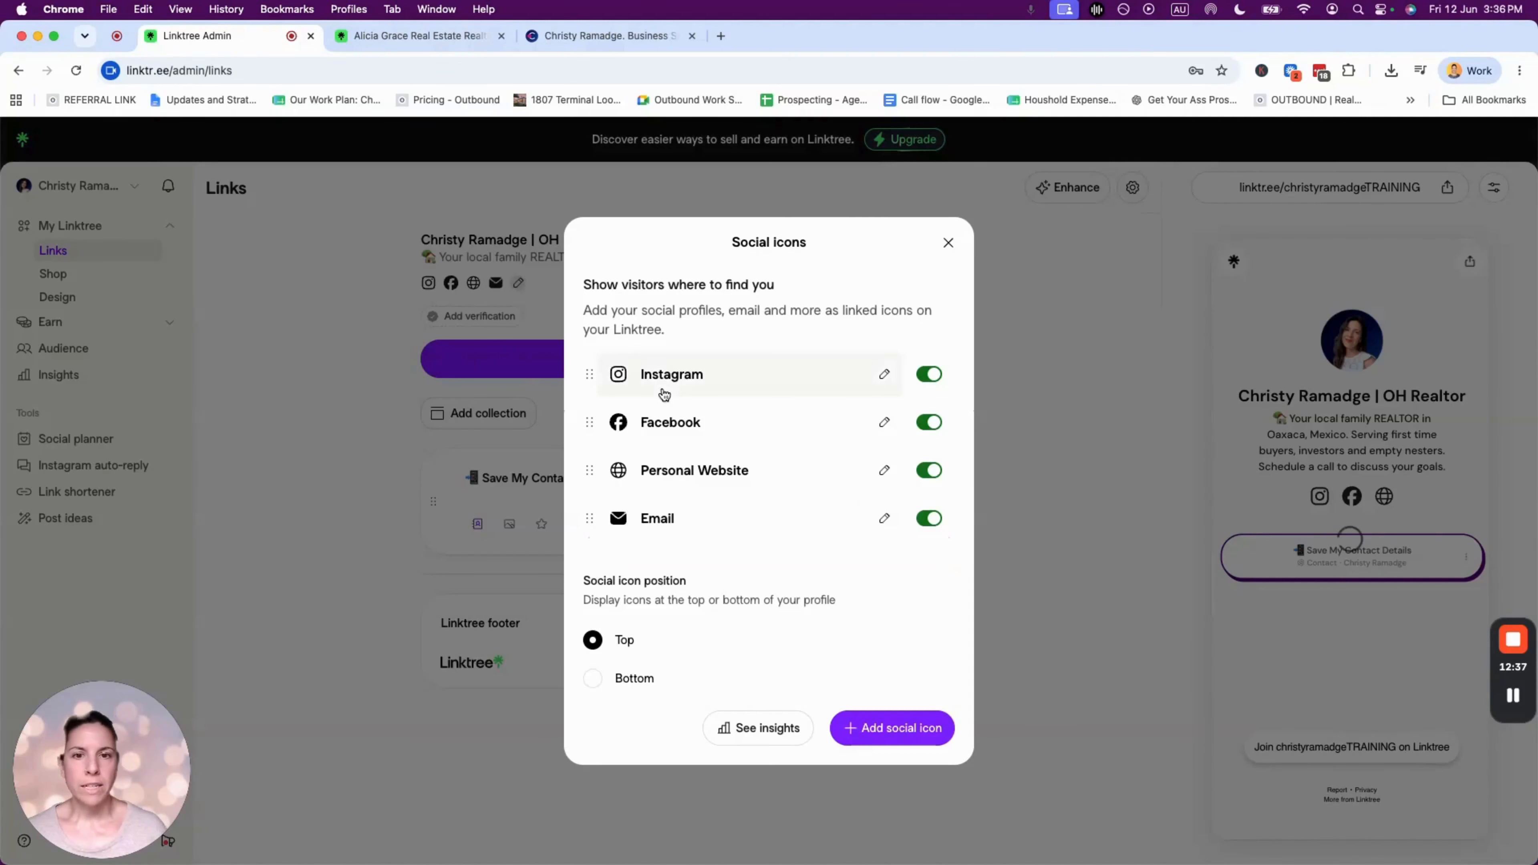
left_click(948, 243)
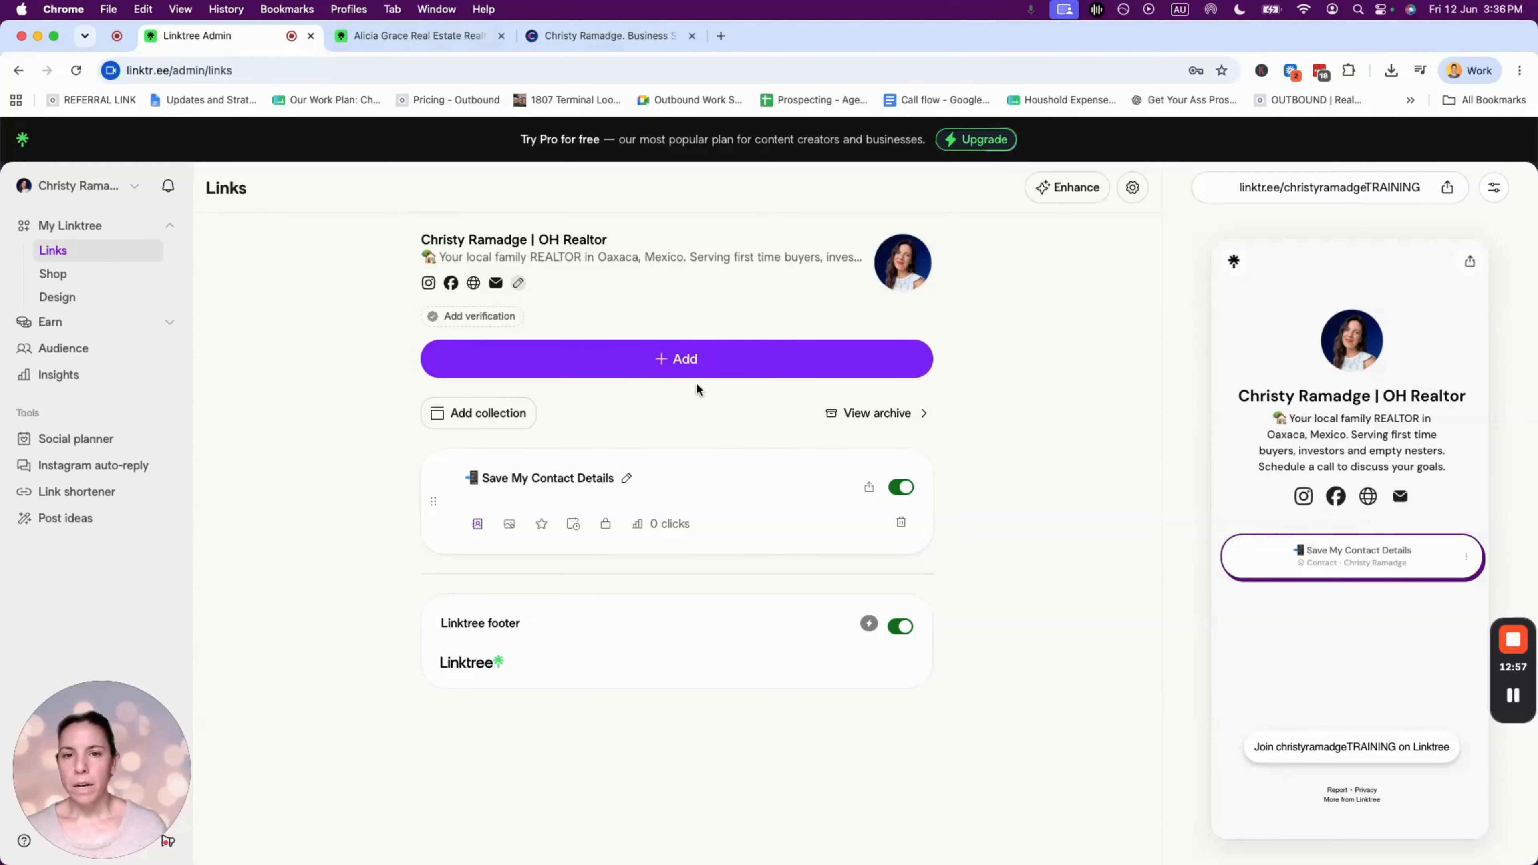
- Search 'calen' and add a Calendly link block to the page
left_click(693, 367)
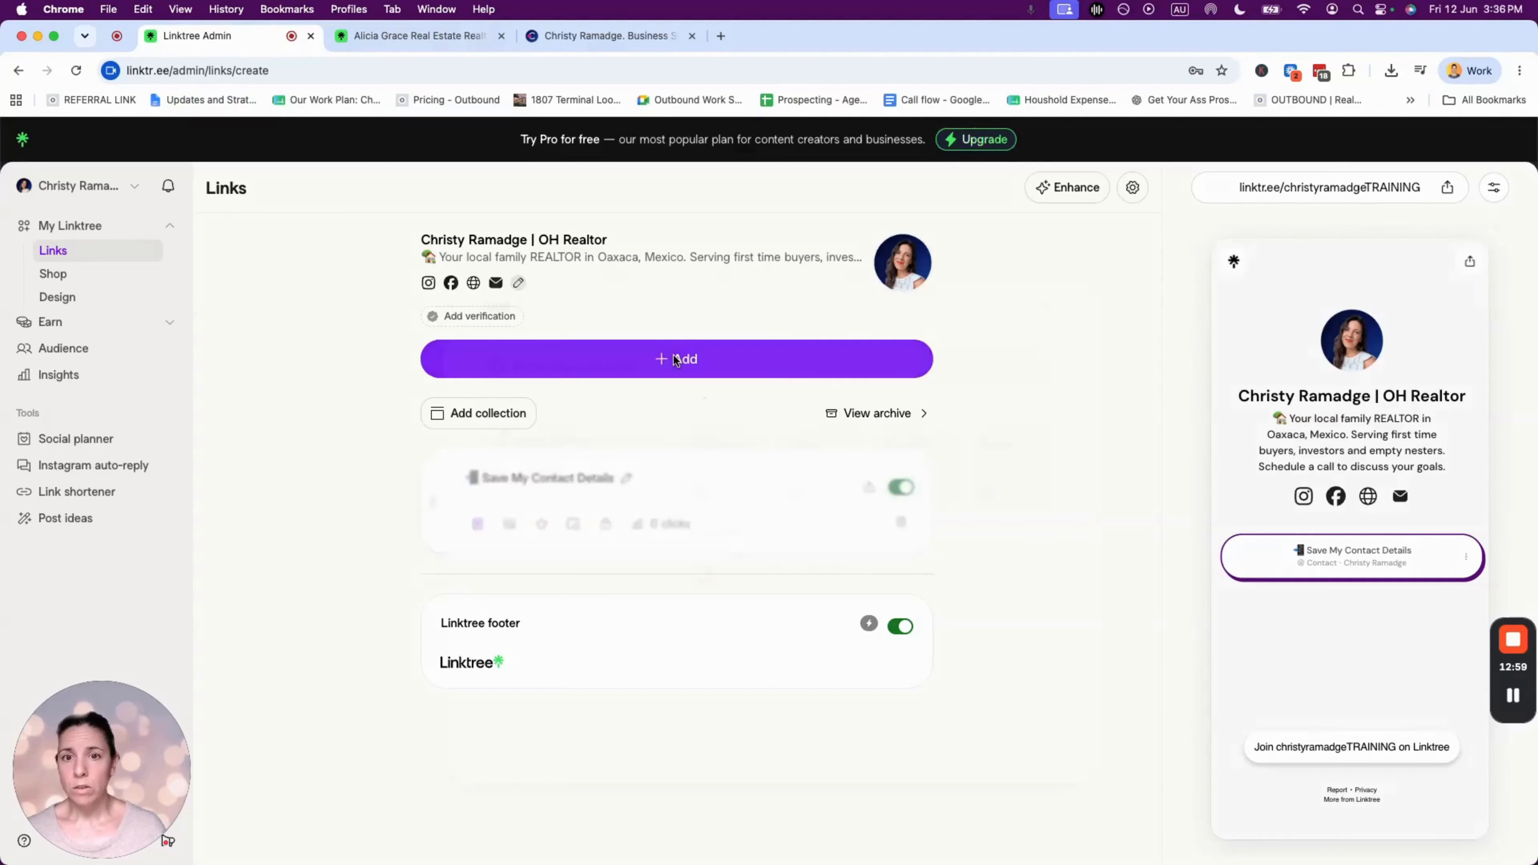
type("calendl")
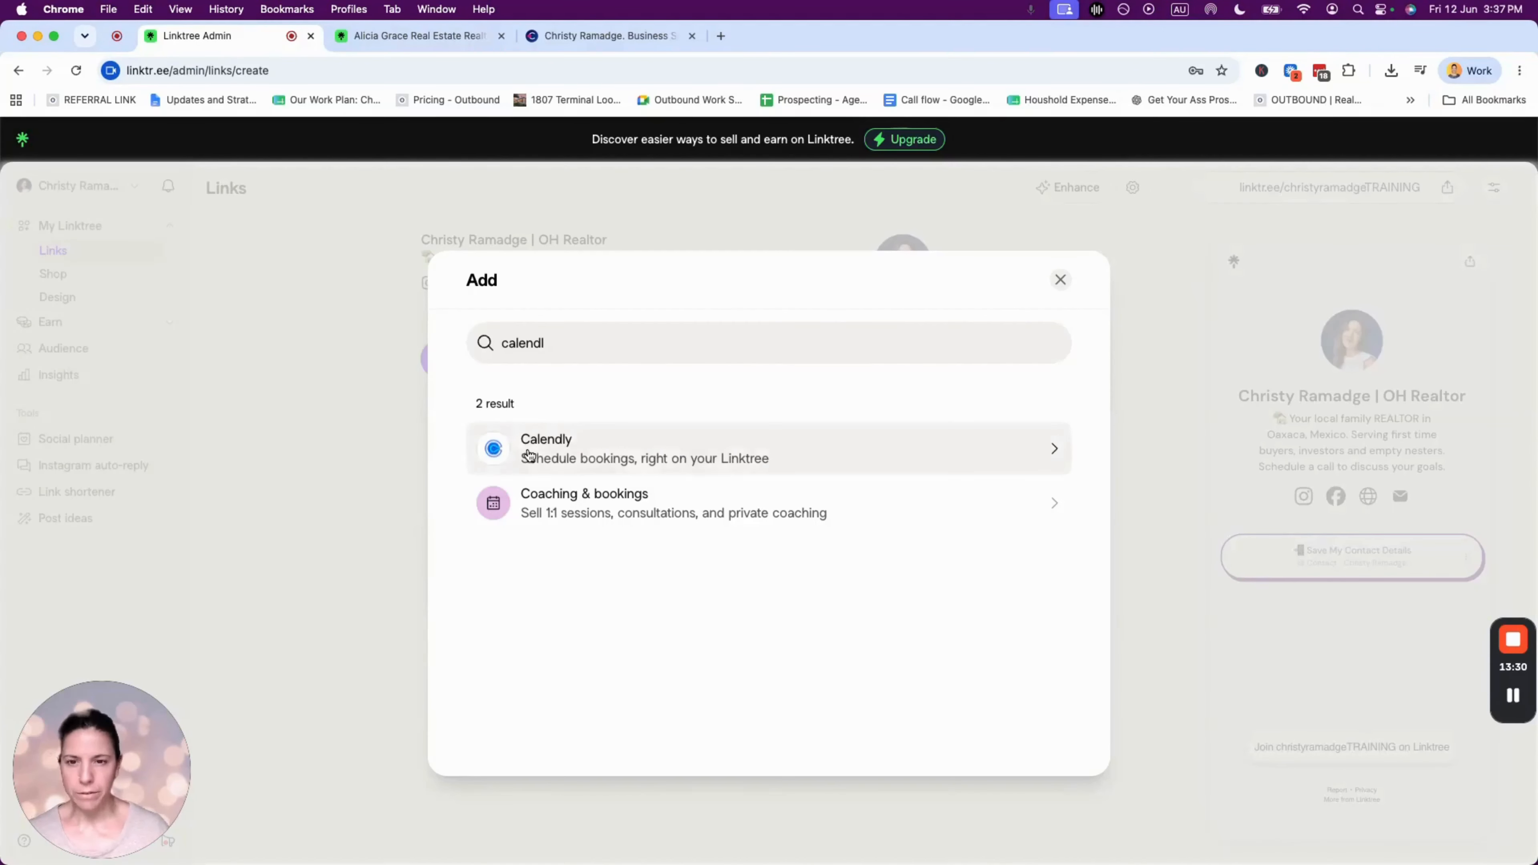
left_click(545, 447)
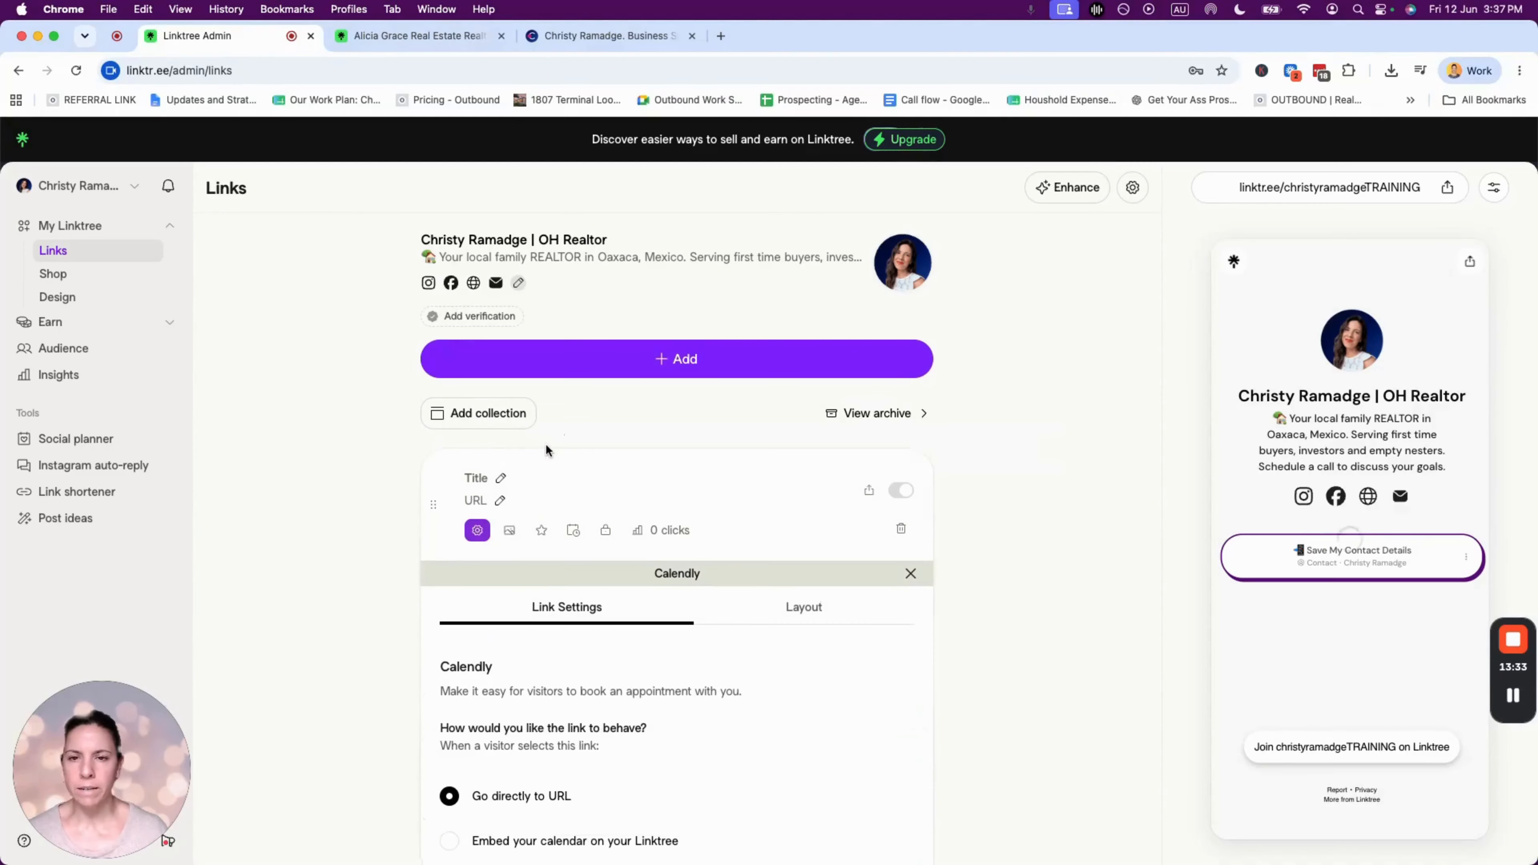
- Title the Calendly link 'Schedule A Consultation' with a calendar emoji in front
left_click(500, 479)
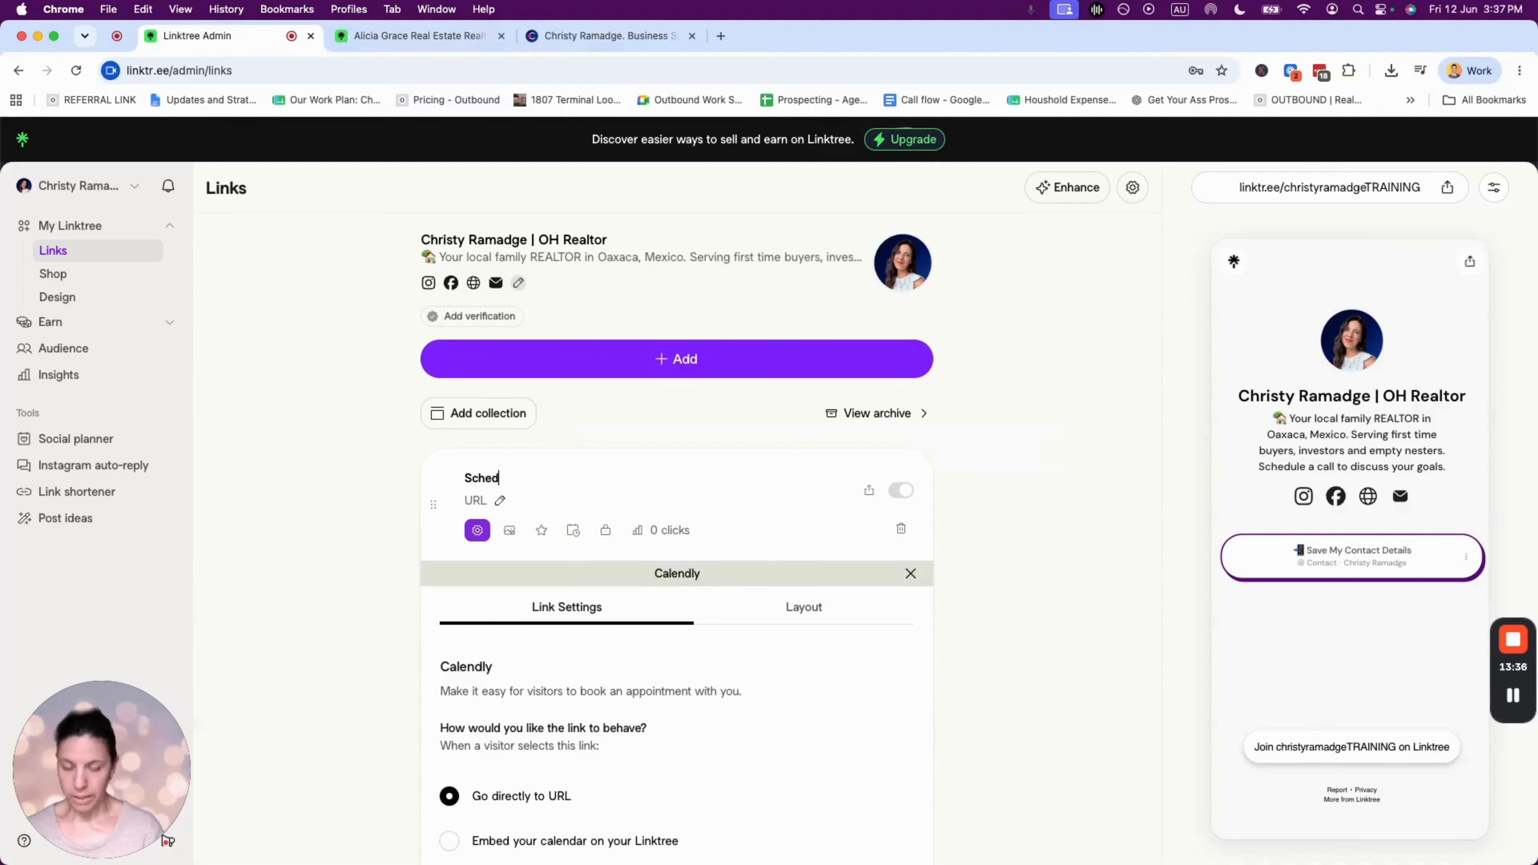
type("Schedule A Call with")
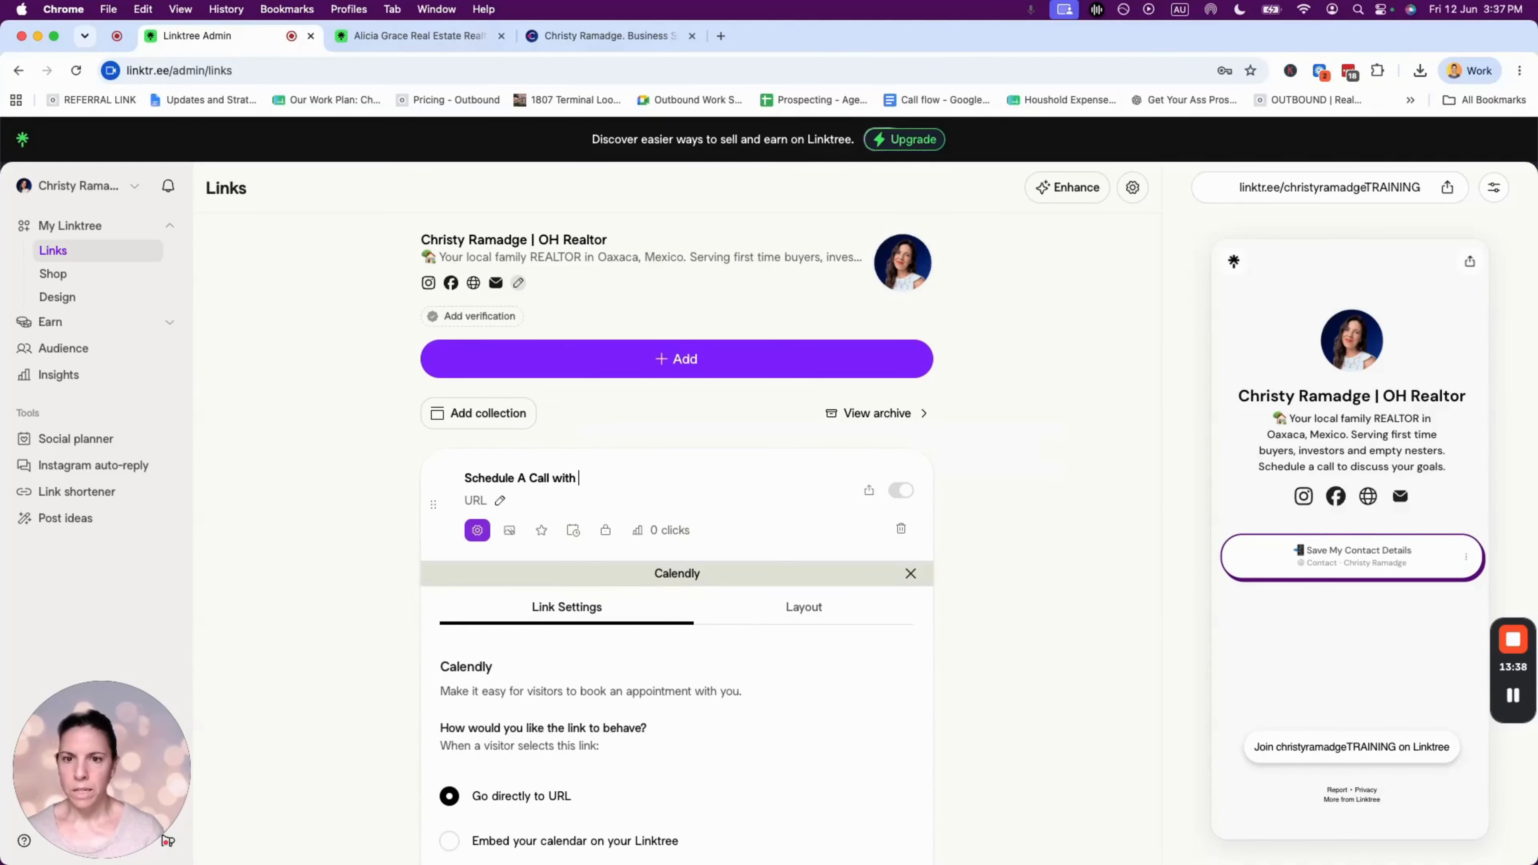
left_click_drag(529, 477, 634, 475)
type("Consultation")
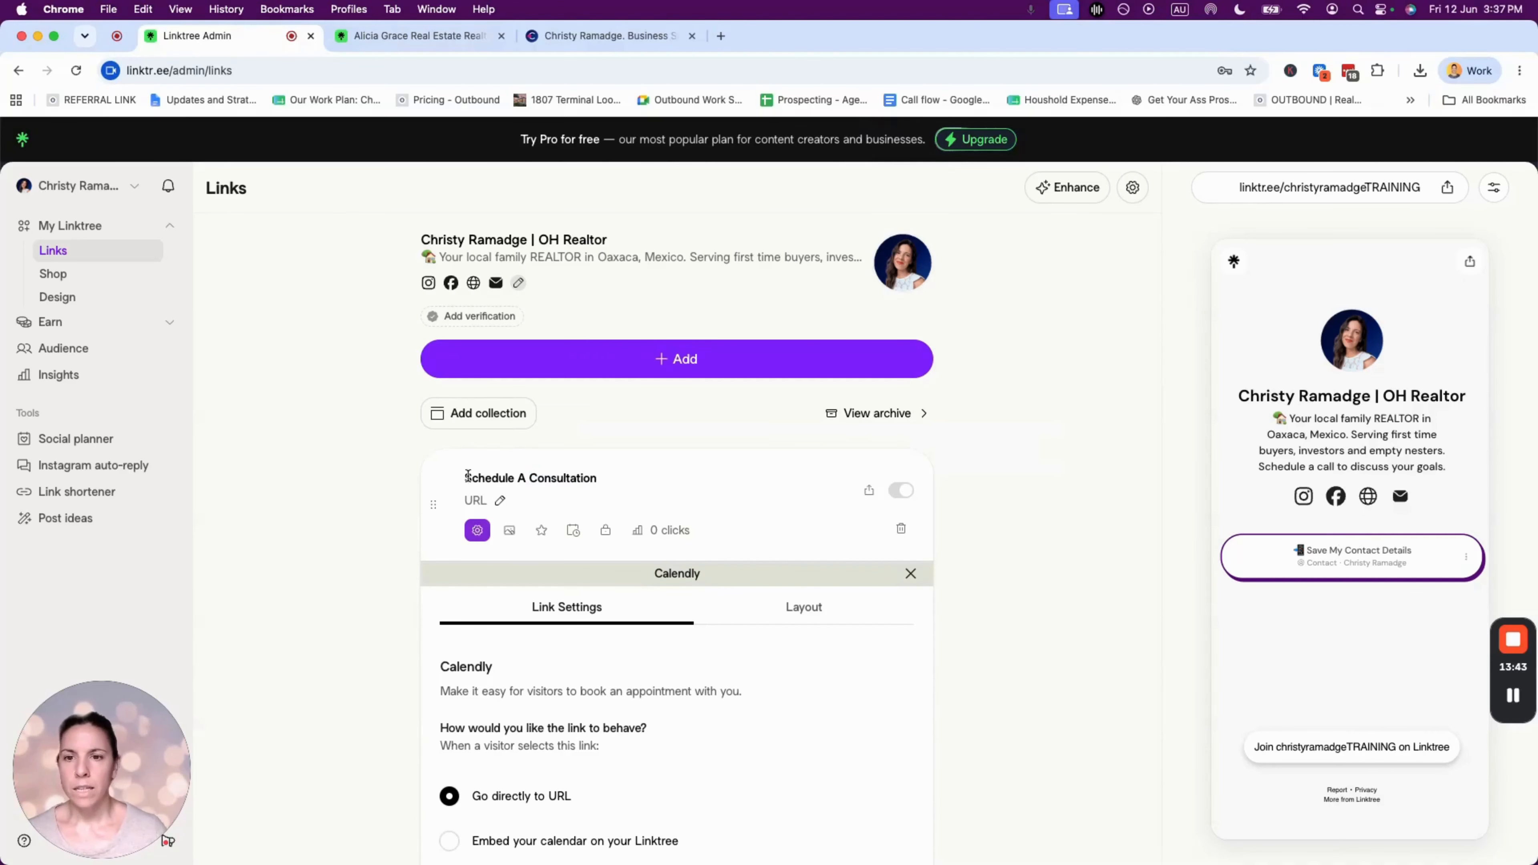
key("ctrl+super+space")
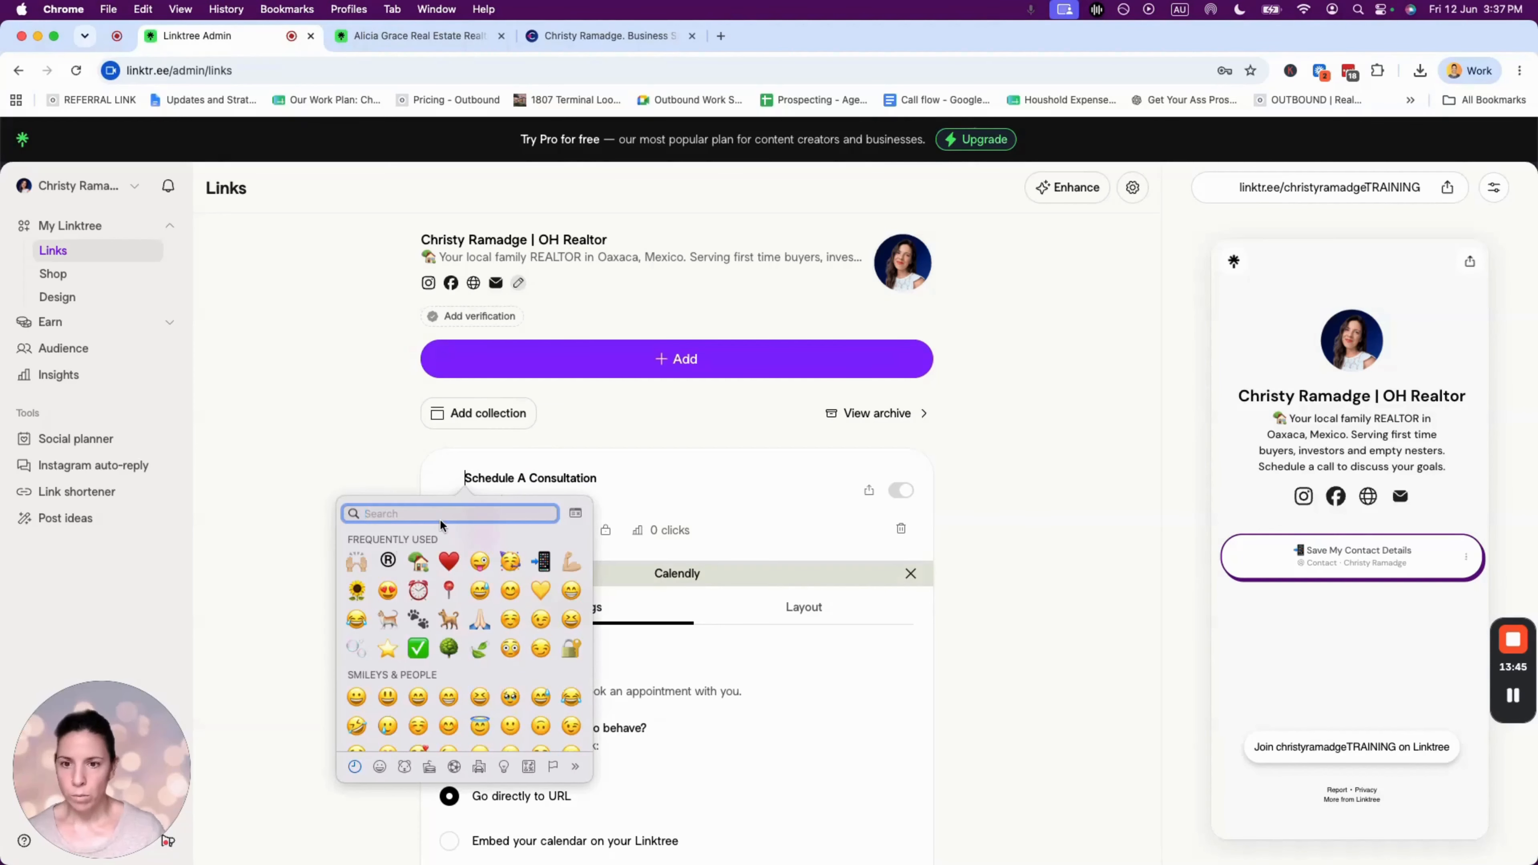
type("calendar")
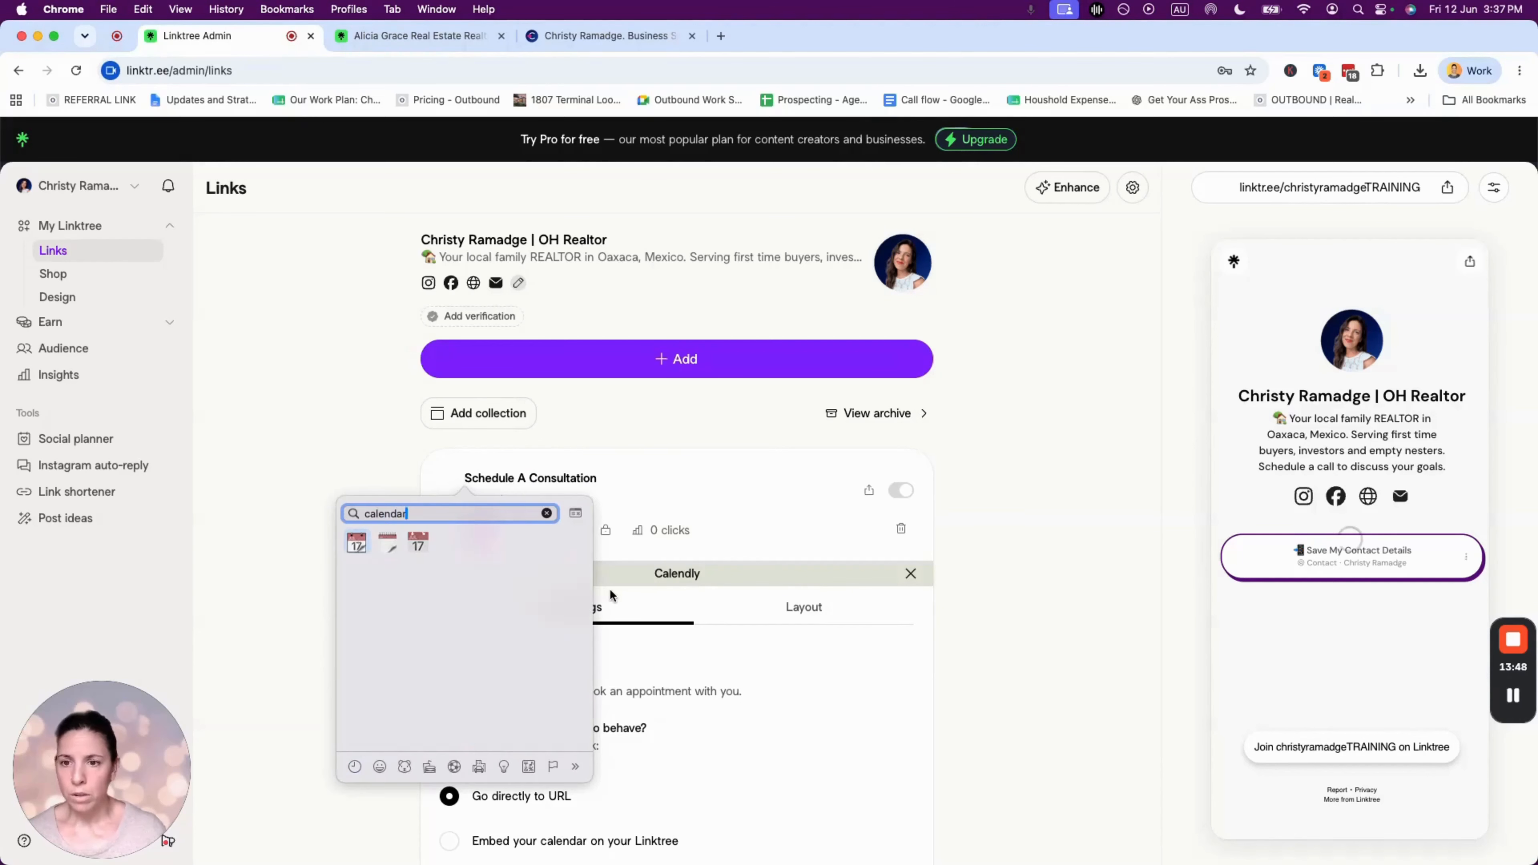
key("Return")
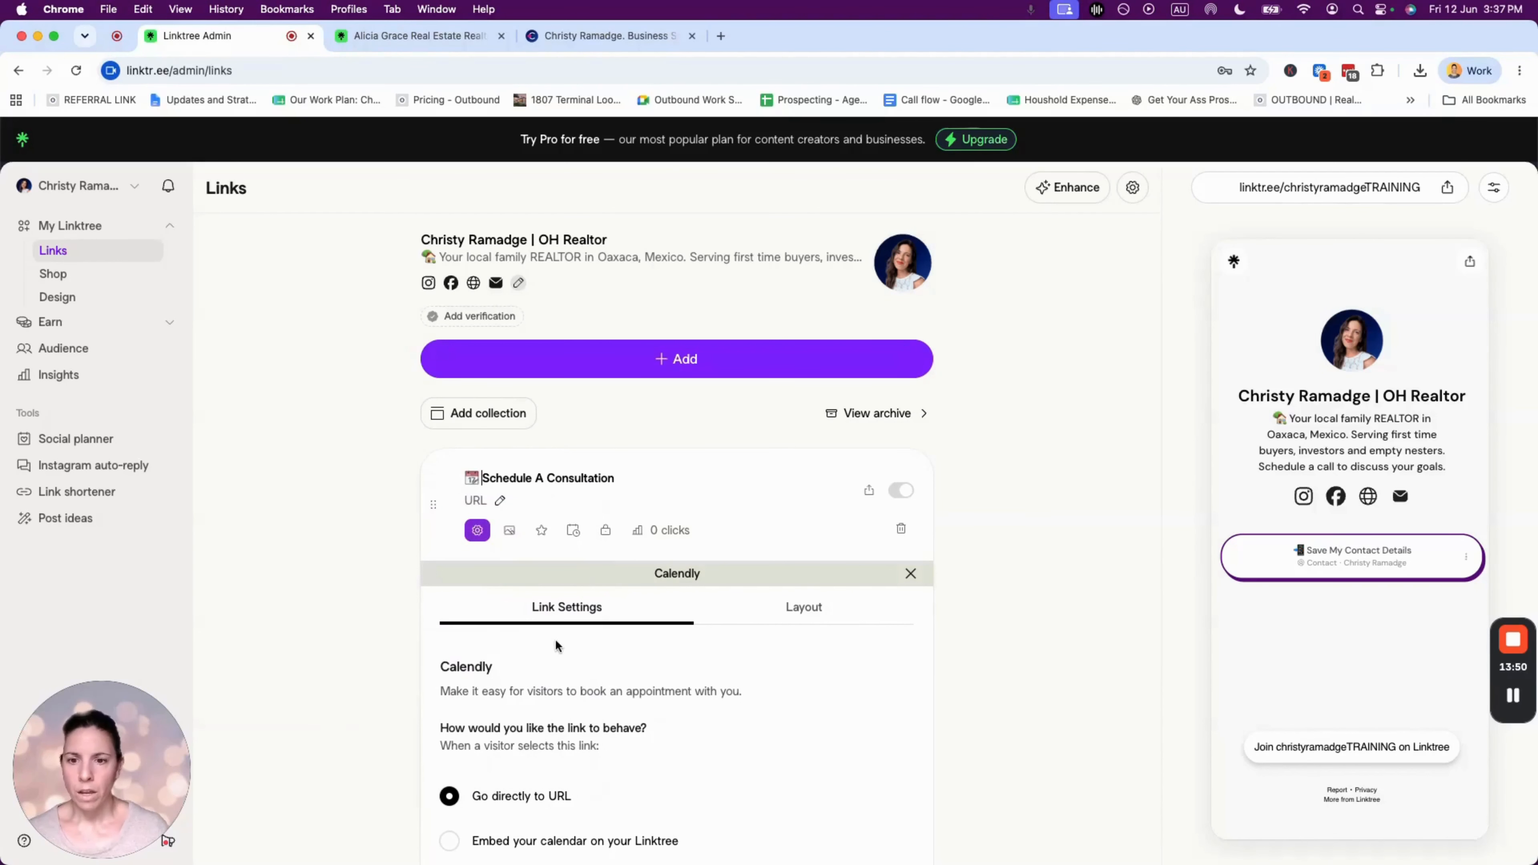
- Set the Calendly link to embed the calendar on the Linktree page
scroll(557, 645, "down", 3)
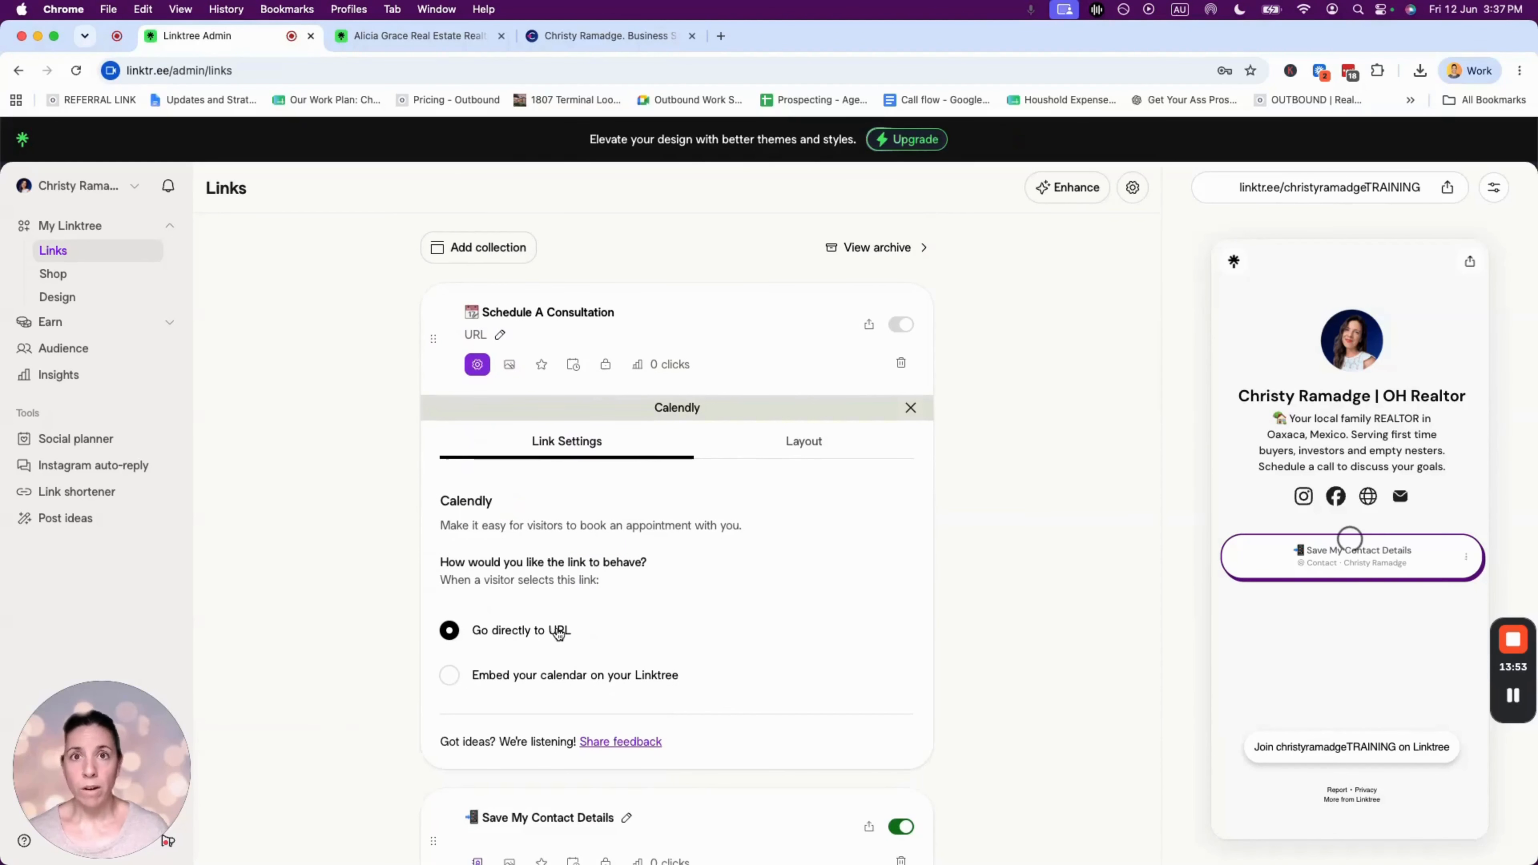
left_click(451, 677)
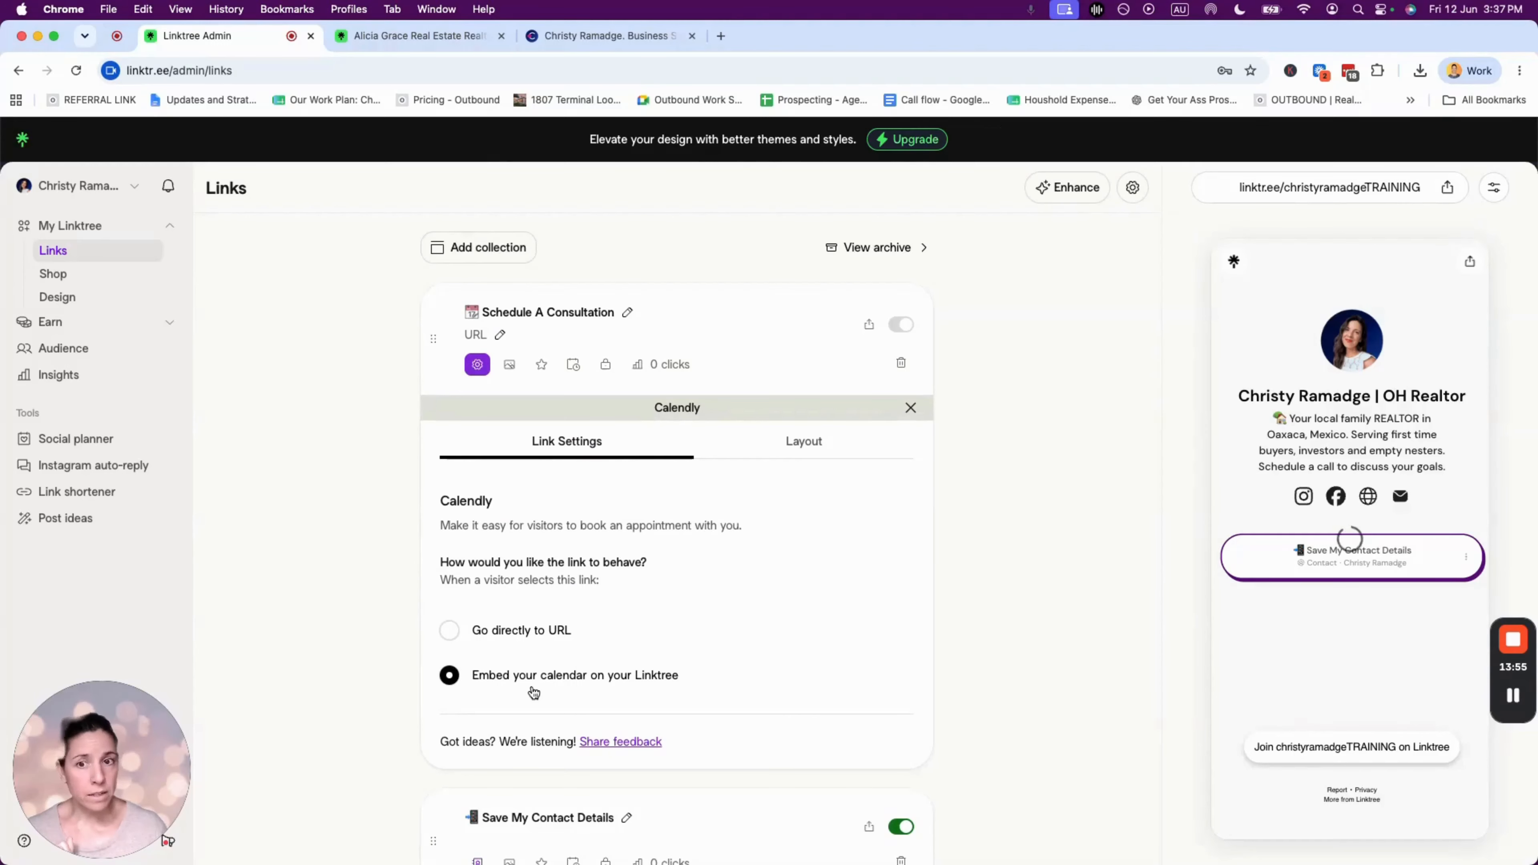
left_click(499, 334)
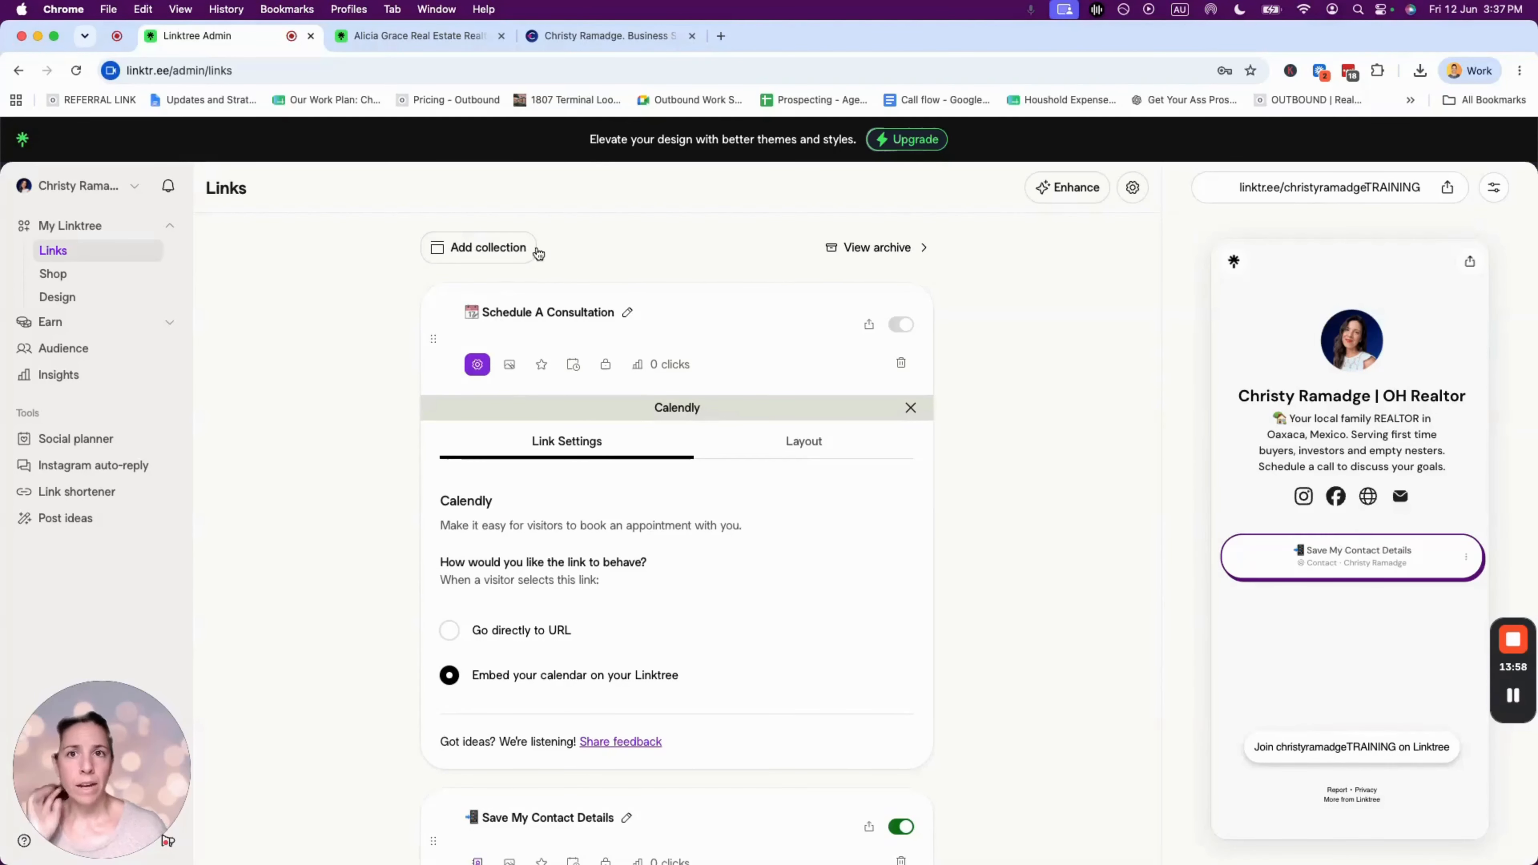
- Open the coffee-chat Calendly booking page in a new tab, copy its address, and return to Linktree
left_click(720, 36)
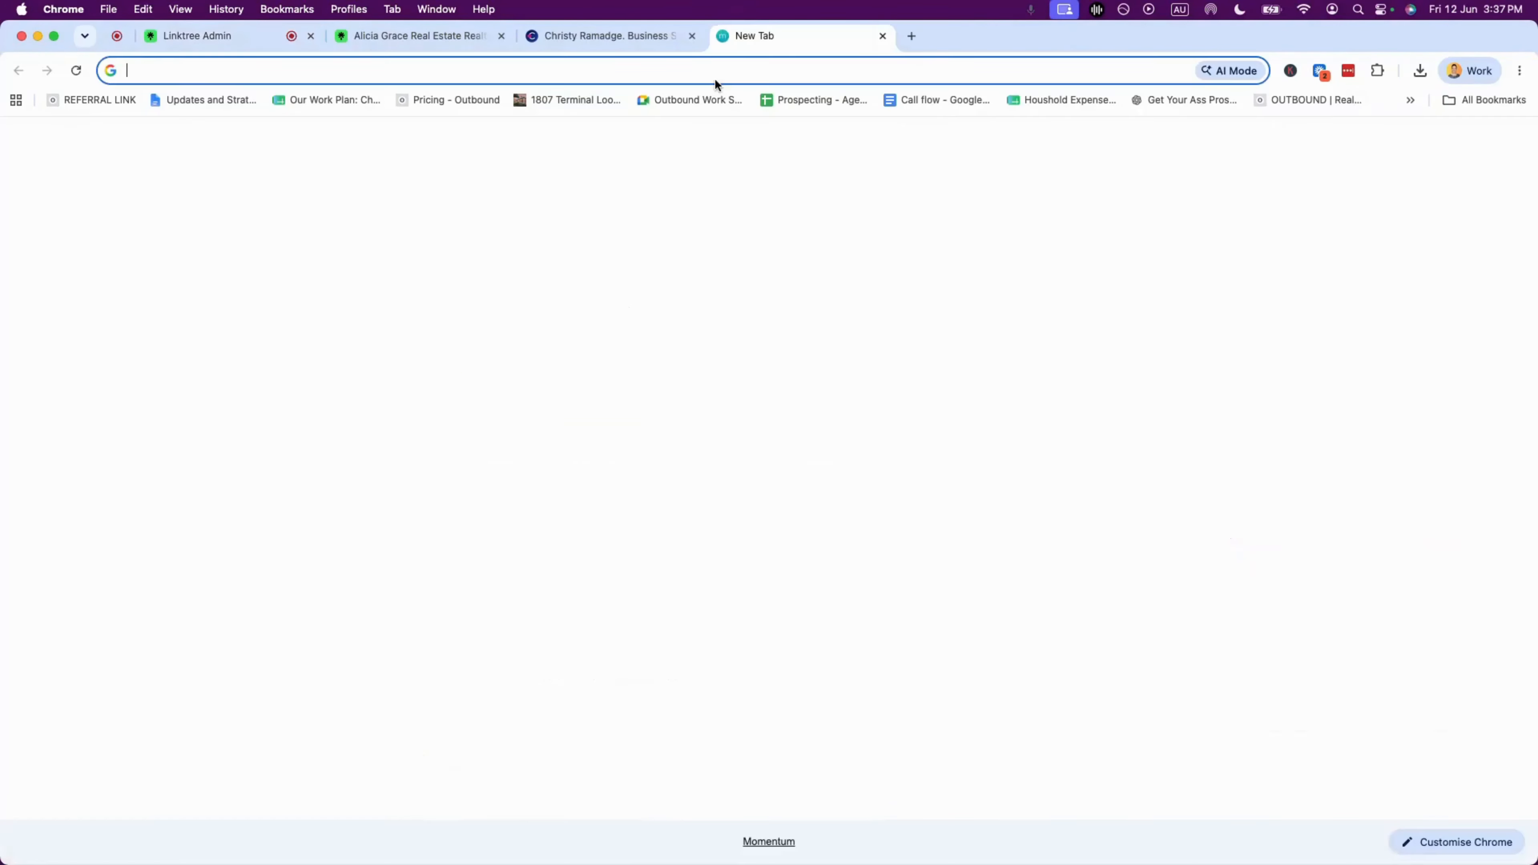
type("calen")
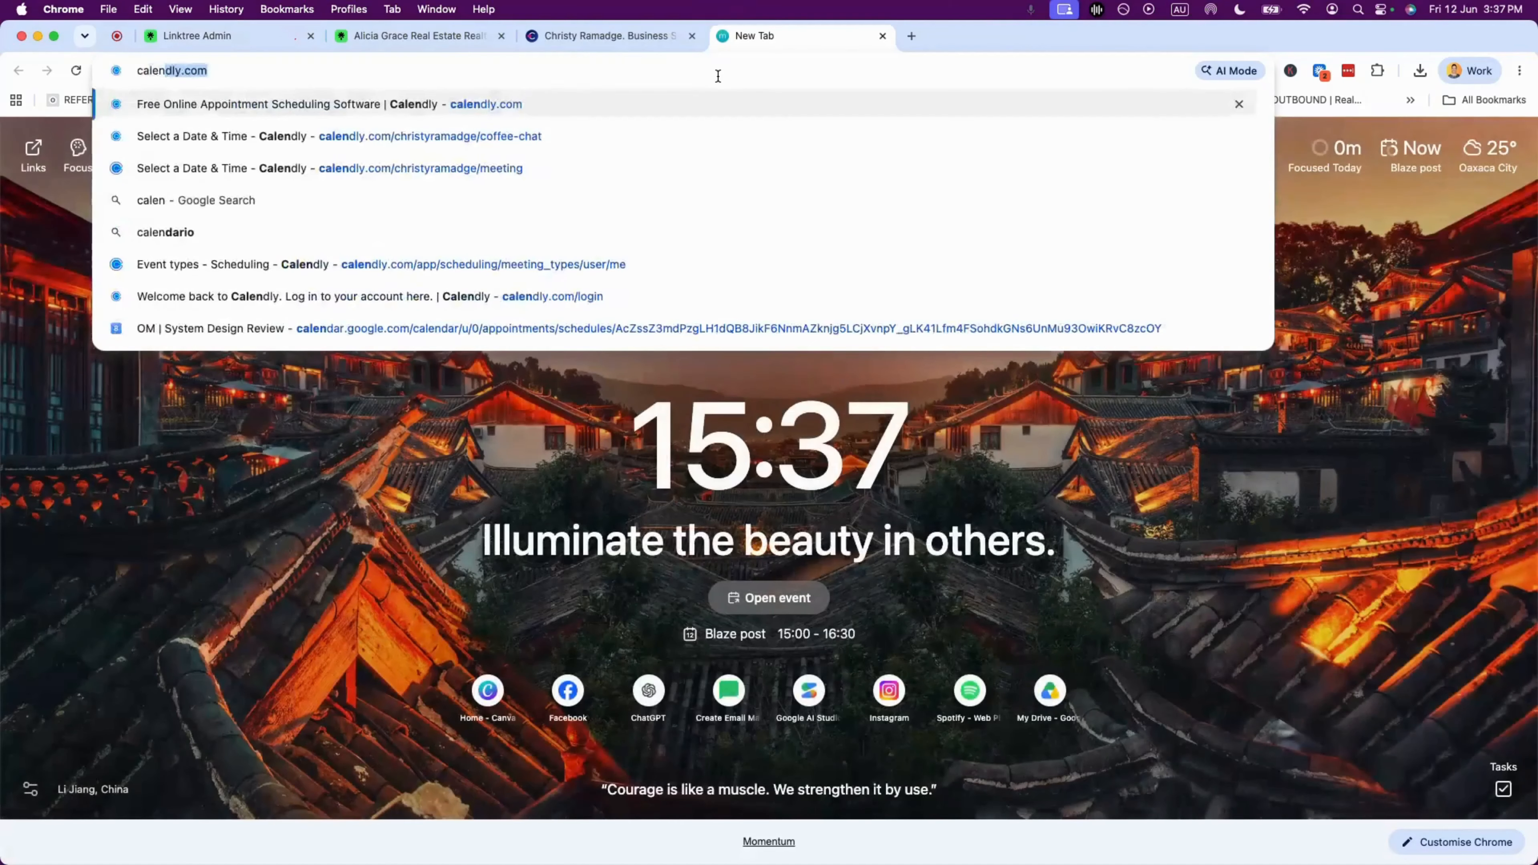
key("Down")
key("Return")
left_click(526, 70)
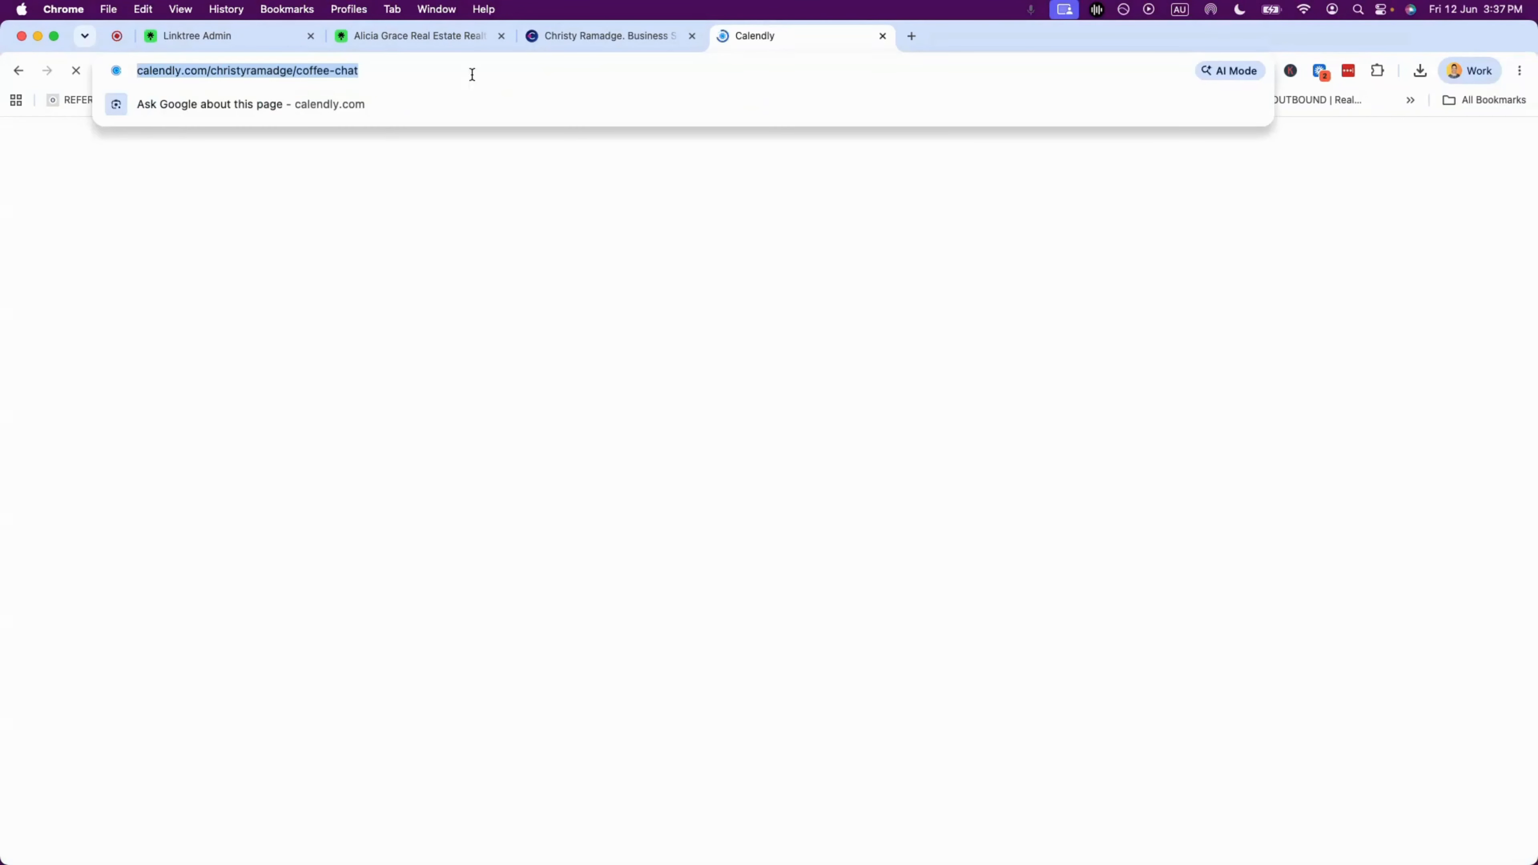
left_click(232, 66)
key("super+a")
key("super+c")
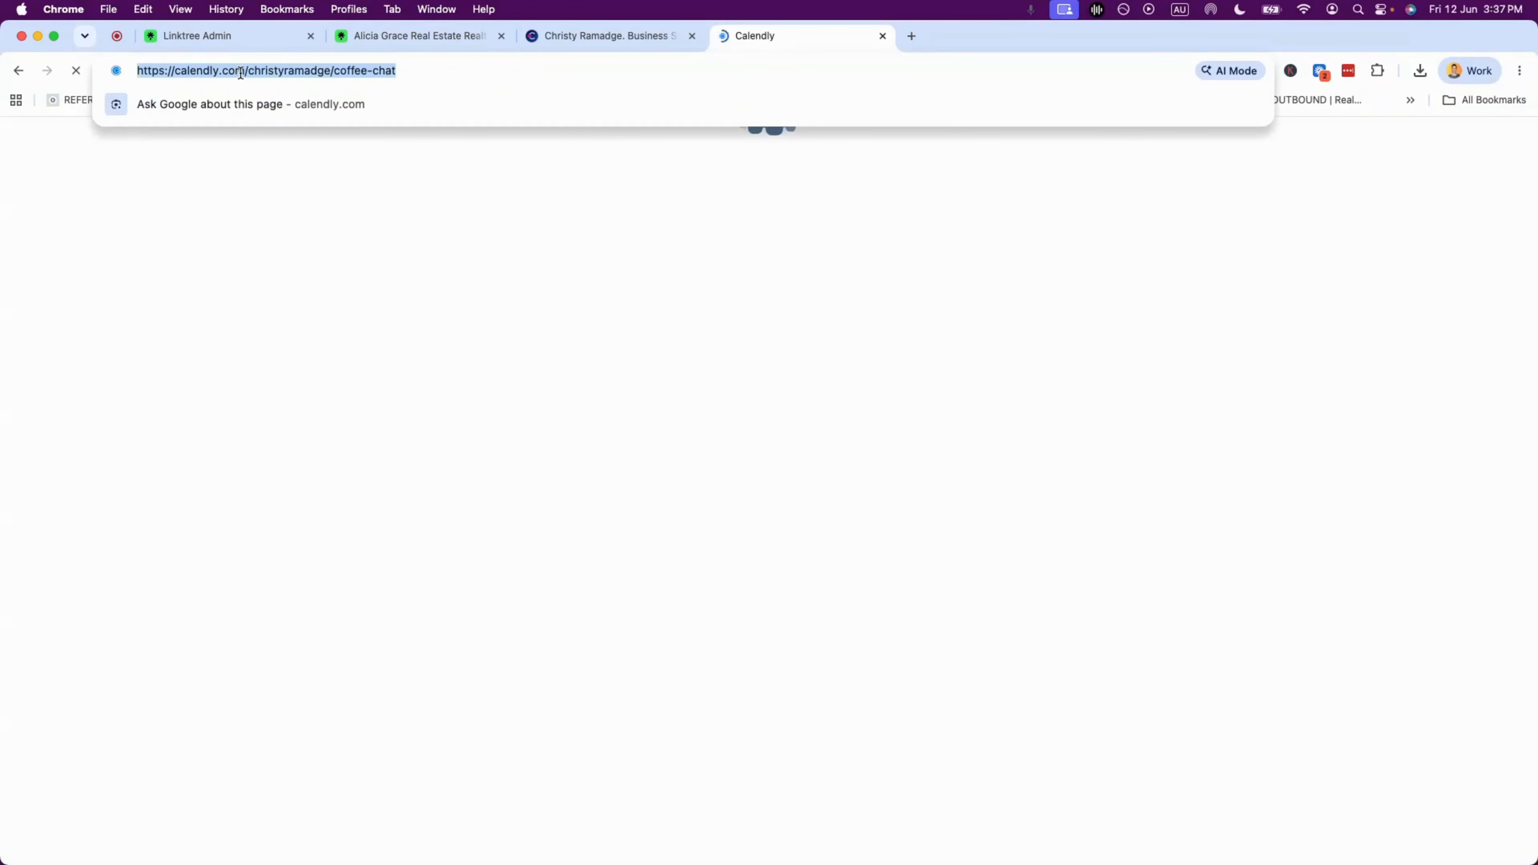
left_click(224, 36)
- Paste the Calendly coffee-chat address as the Schedule A Consultation link's URL
left_click(469, 335)
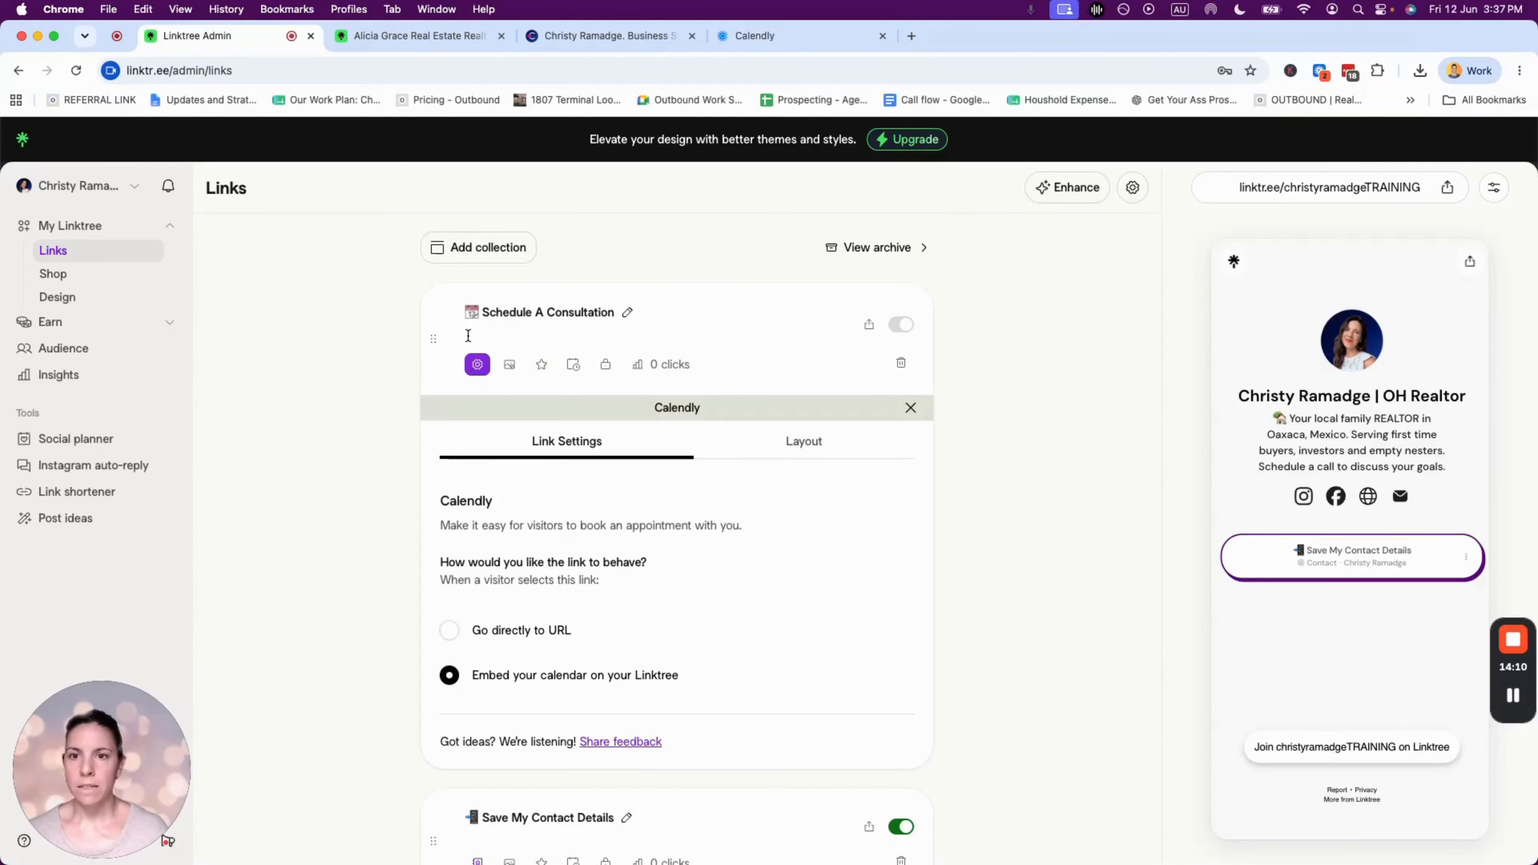
key("super+v")
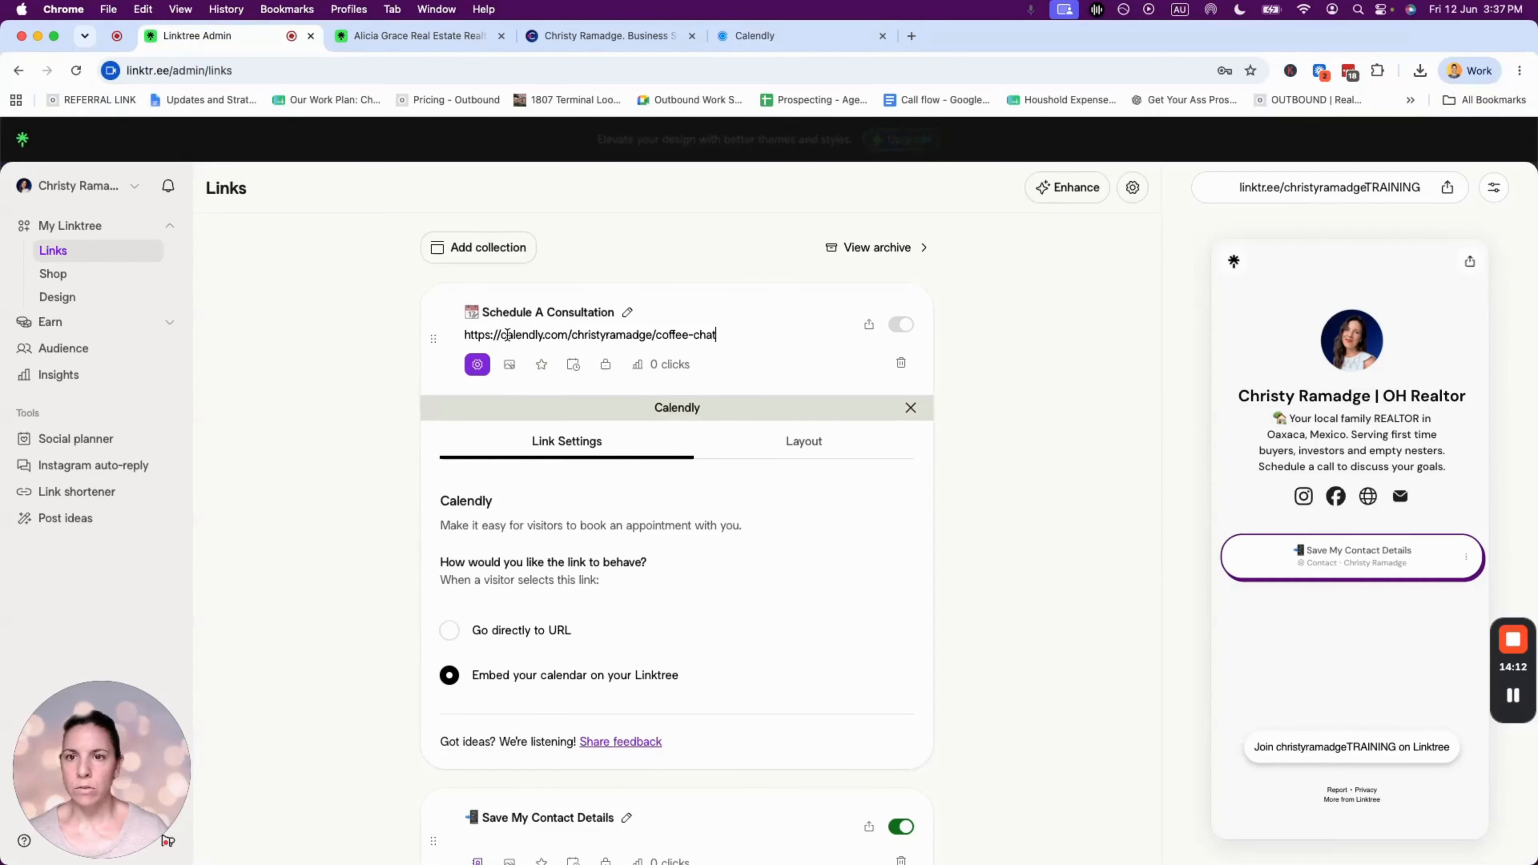
left_click(750, 317)
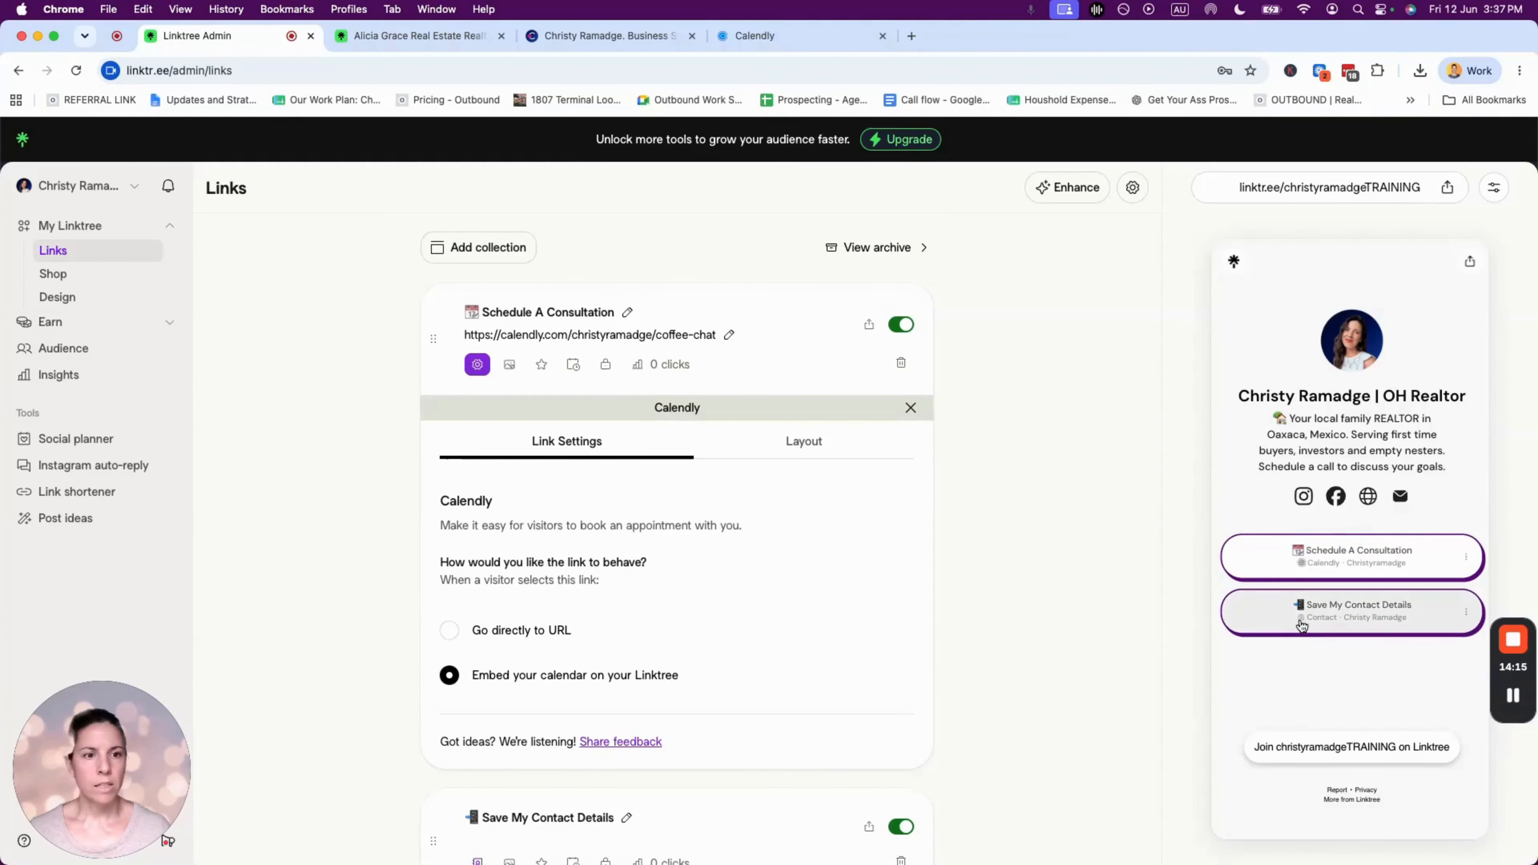
- Test the embedded booking in the preview, choosing June 15 at 12:00pm
left_click(1353, 551)
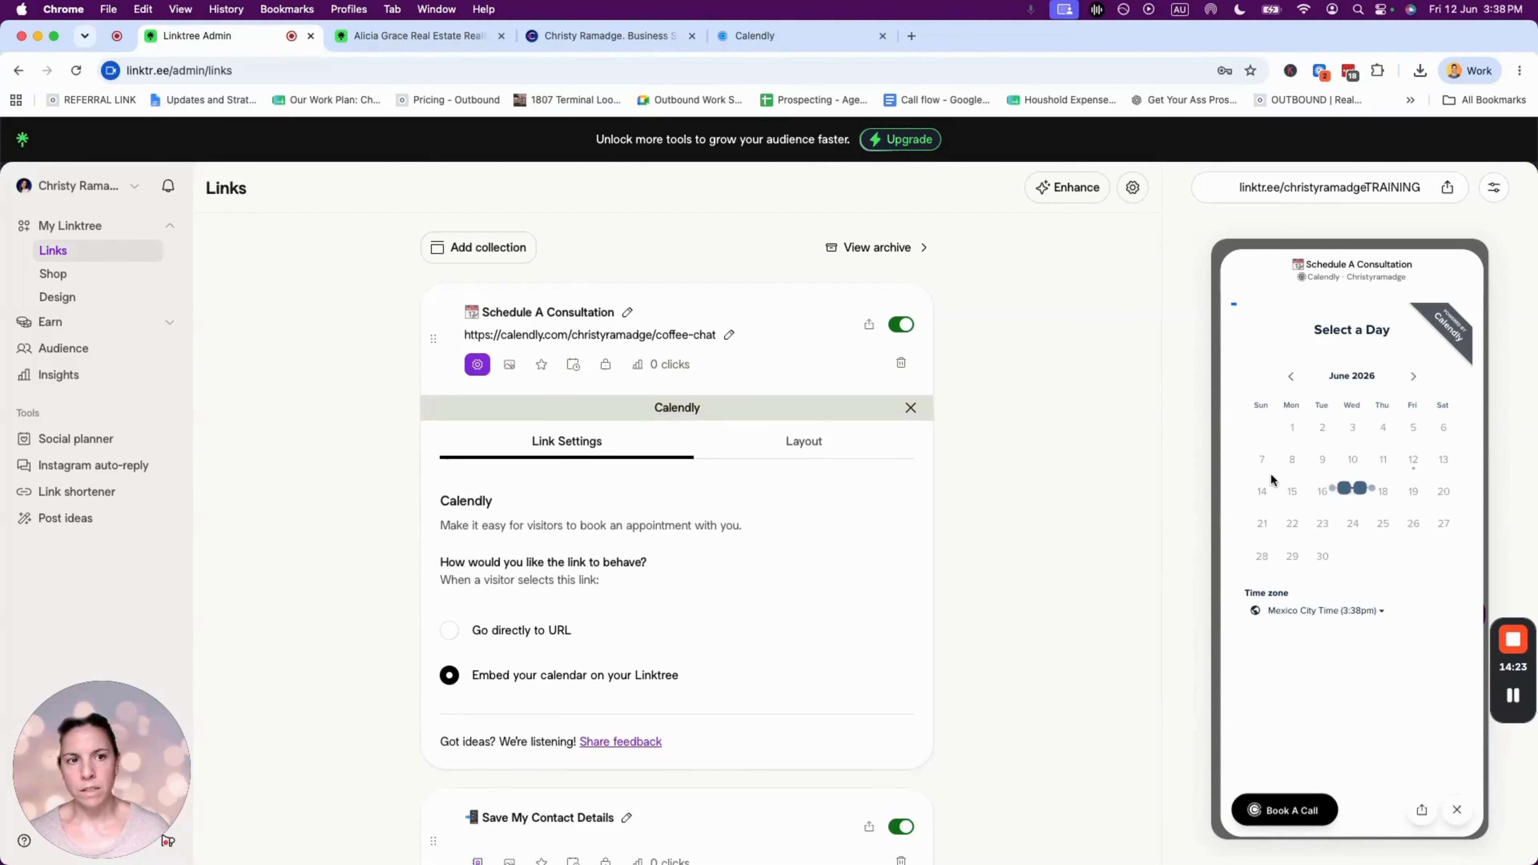
left_click(1292, 491)
left_click(1395, 497)
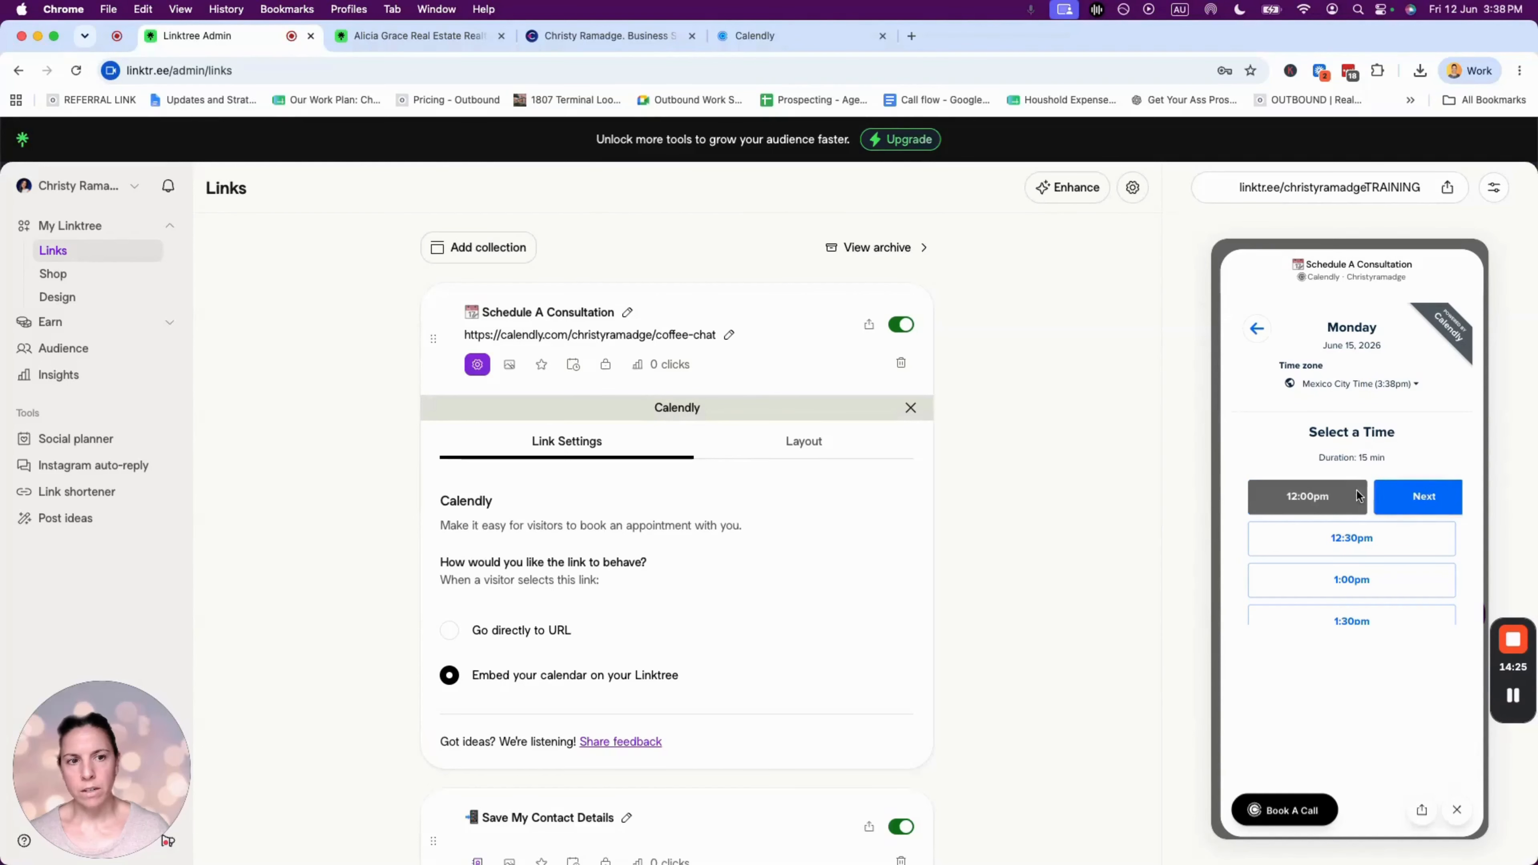
left_click(1400, 497)
scroll(1388, 464, "down", 3)
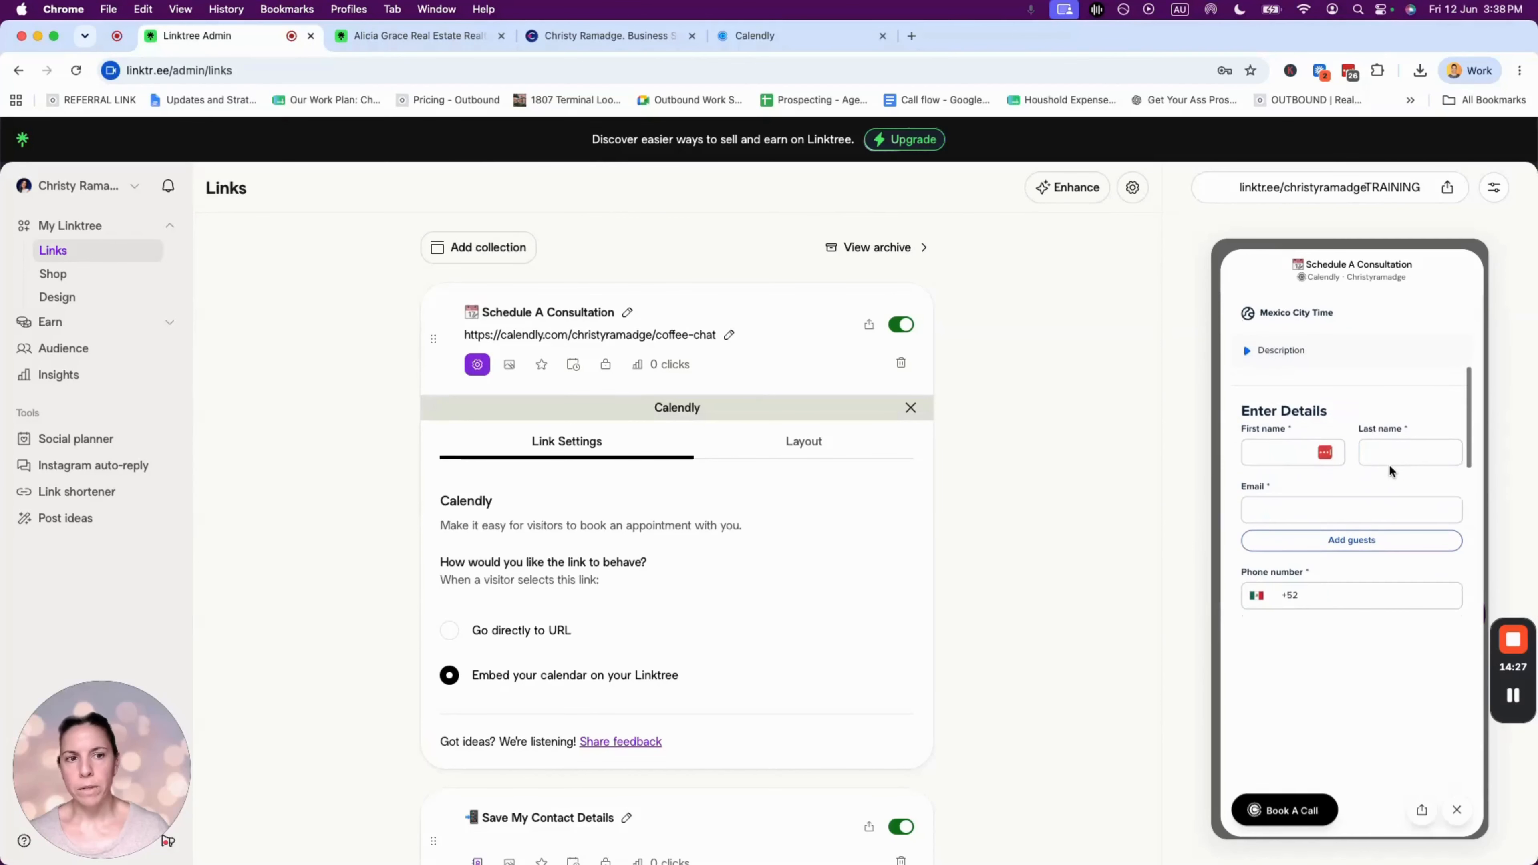
scroll(1390, 463, "up", 3)
- Move Save My Contact Details above Schedule A Consultation in the links list
left_click(1456, 810)
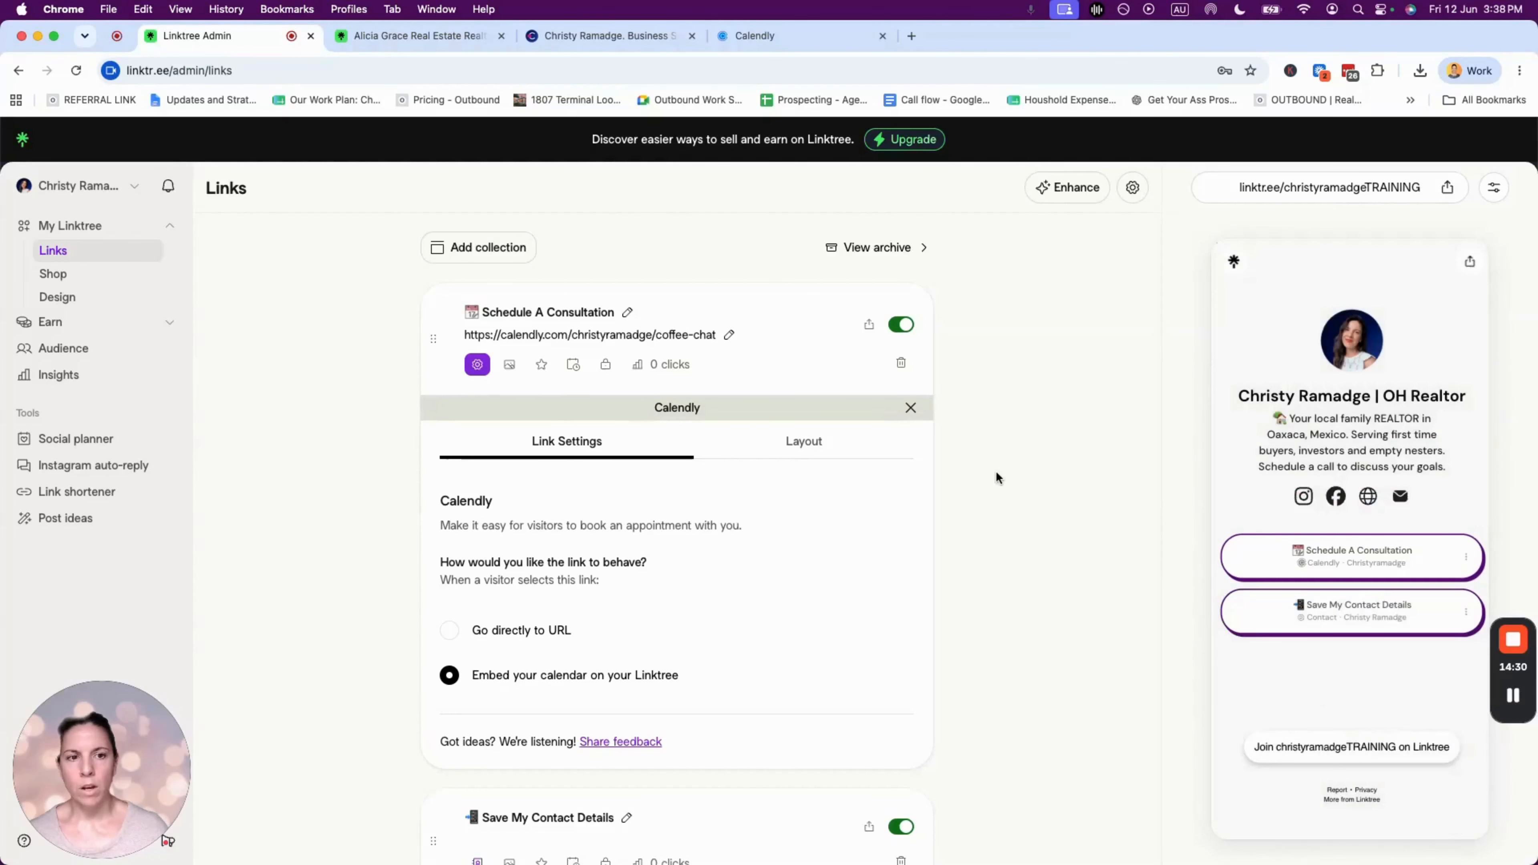
left_click(995, 471)
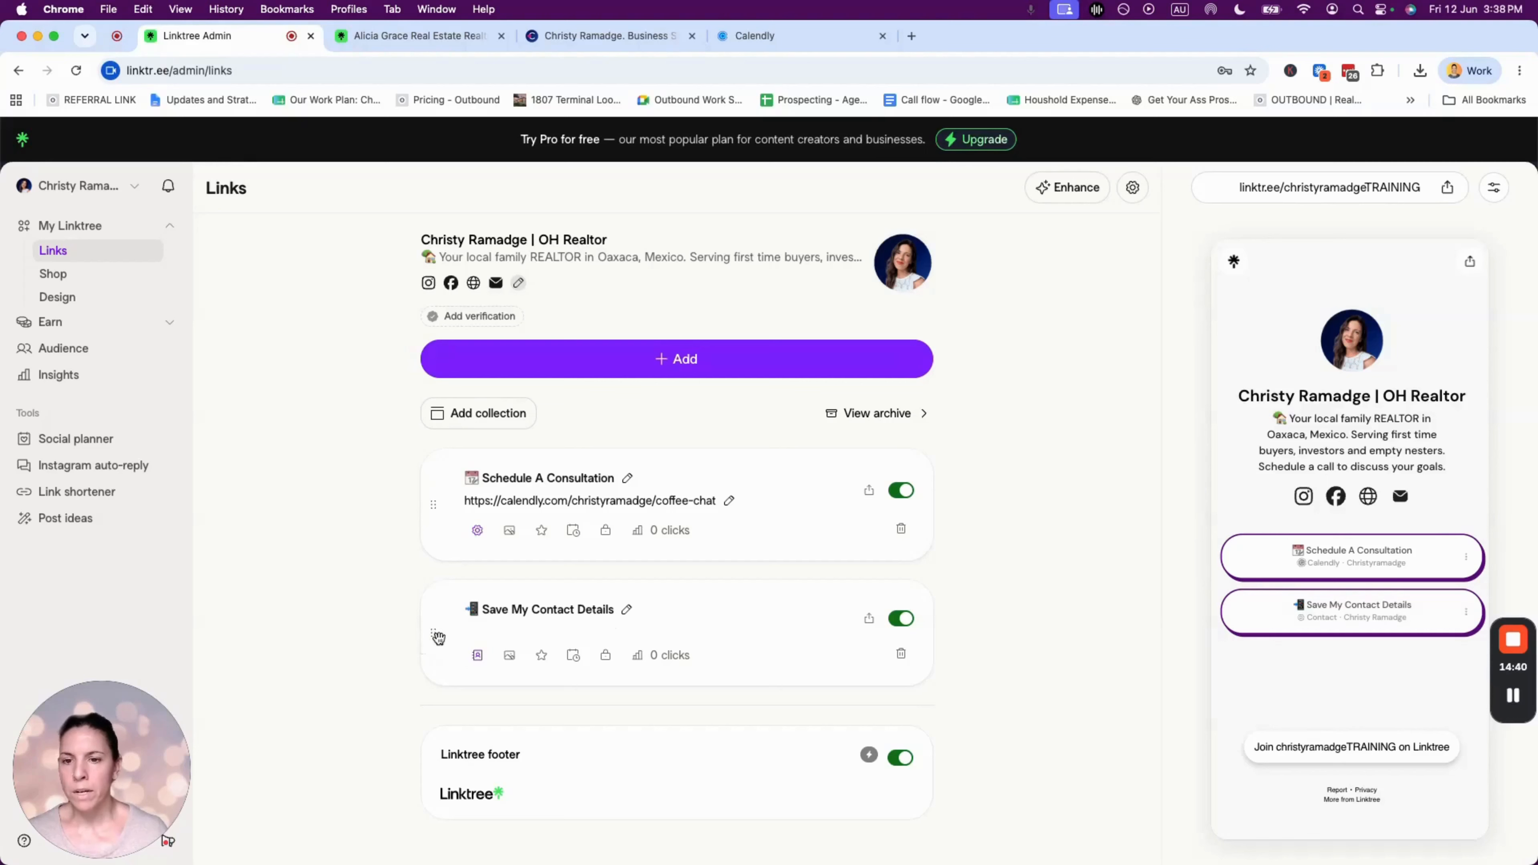
left_click_drag(430, 637, 433, 503)
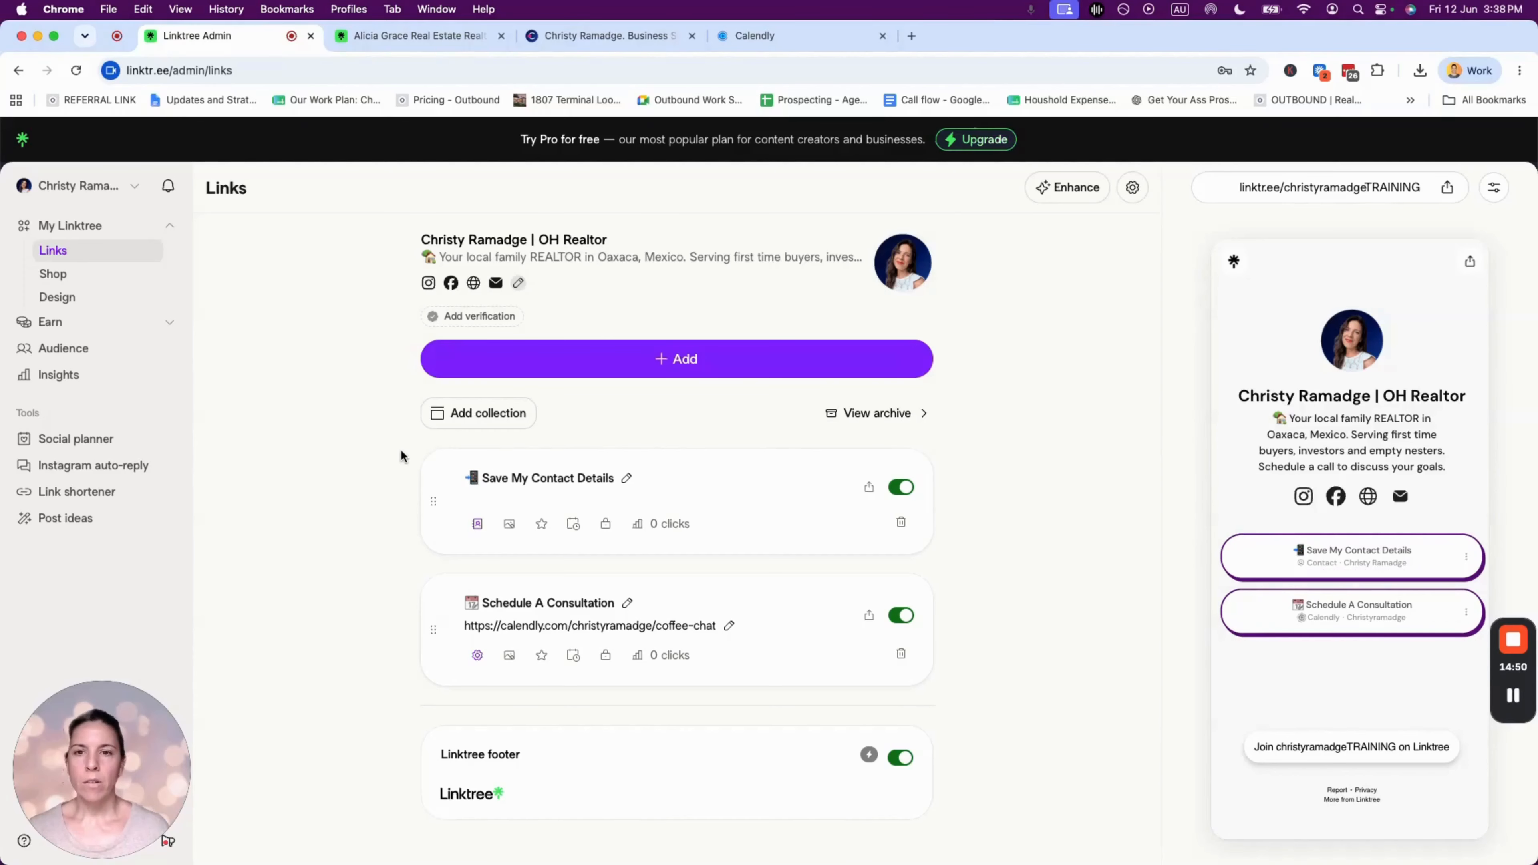
- Review the example realtor page's Get In Touch headings, including Download My Free Guides, then return to the editor
left_click(417, 36)
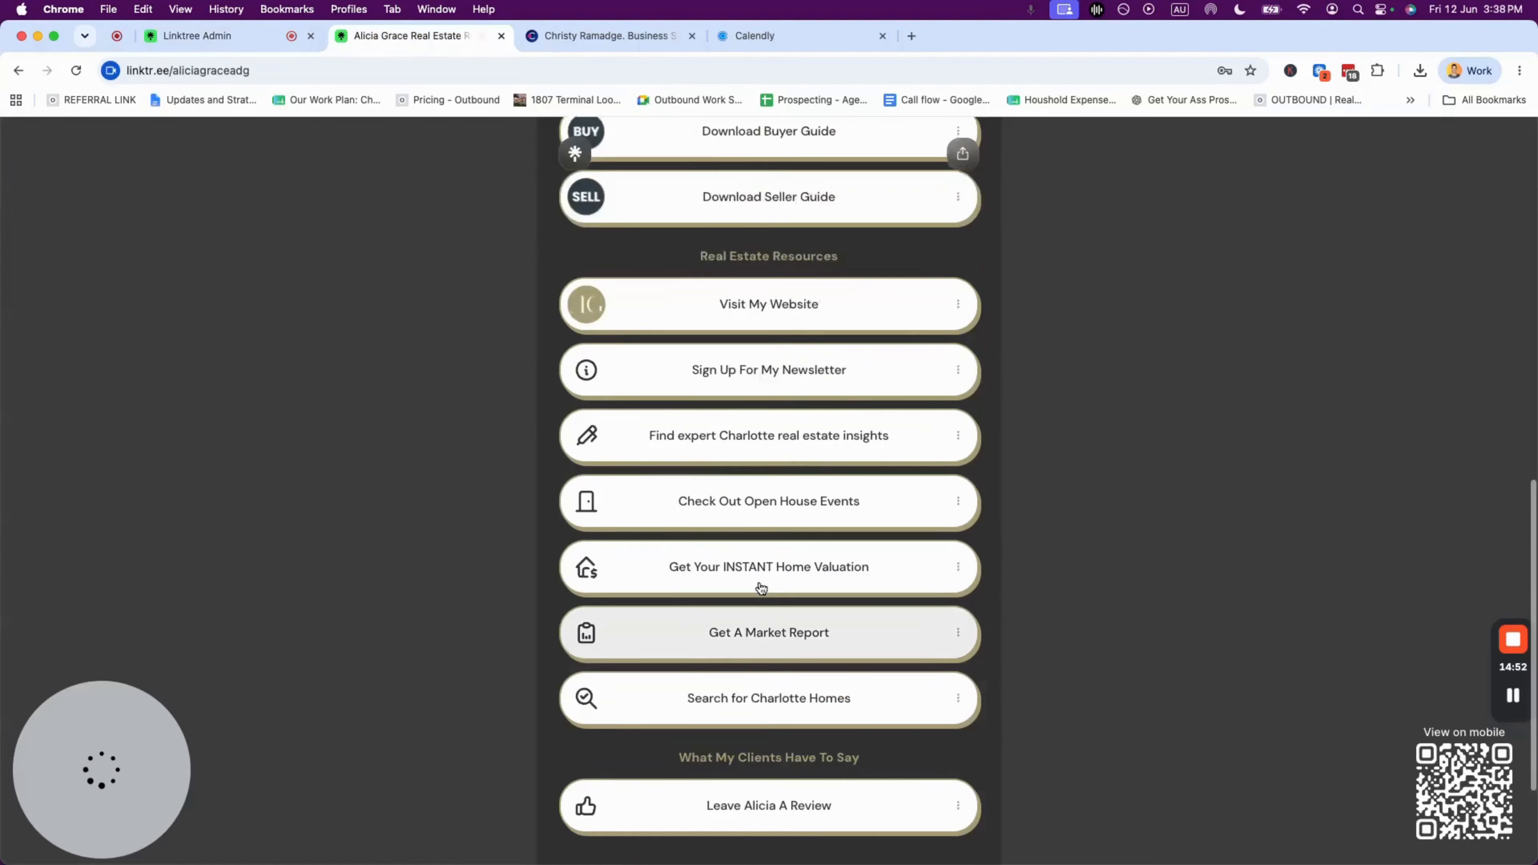
scroll(761, 588, "up", 8)
scroll(762, 587, "up", 1)
left_click_drag(730, 480, 771, 482)
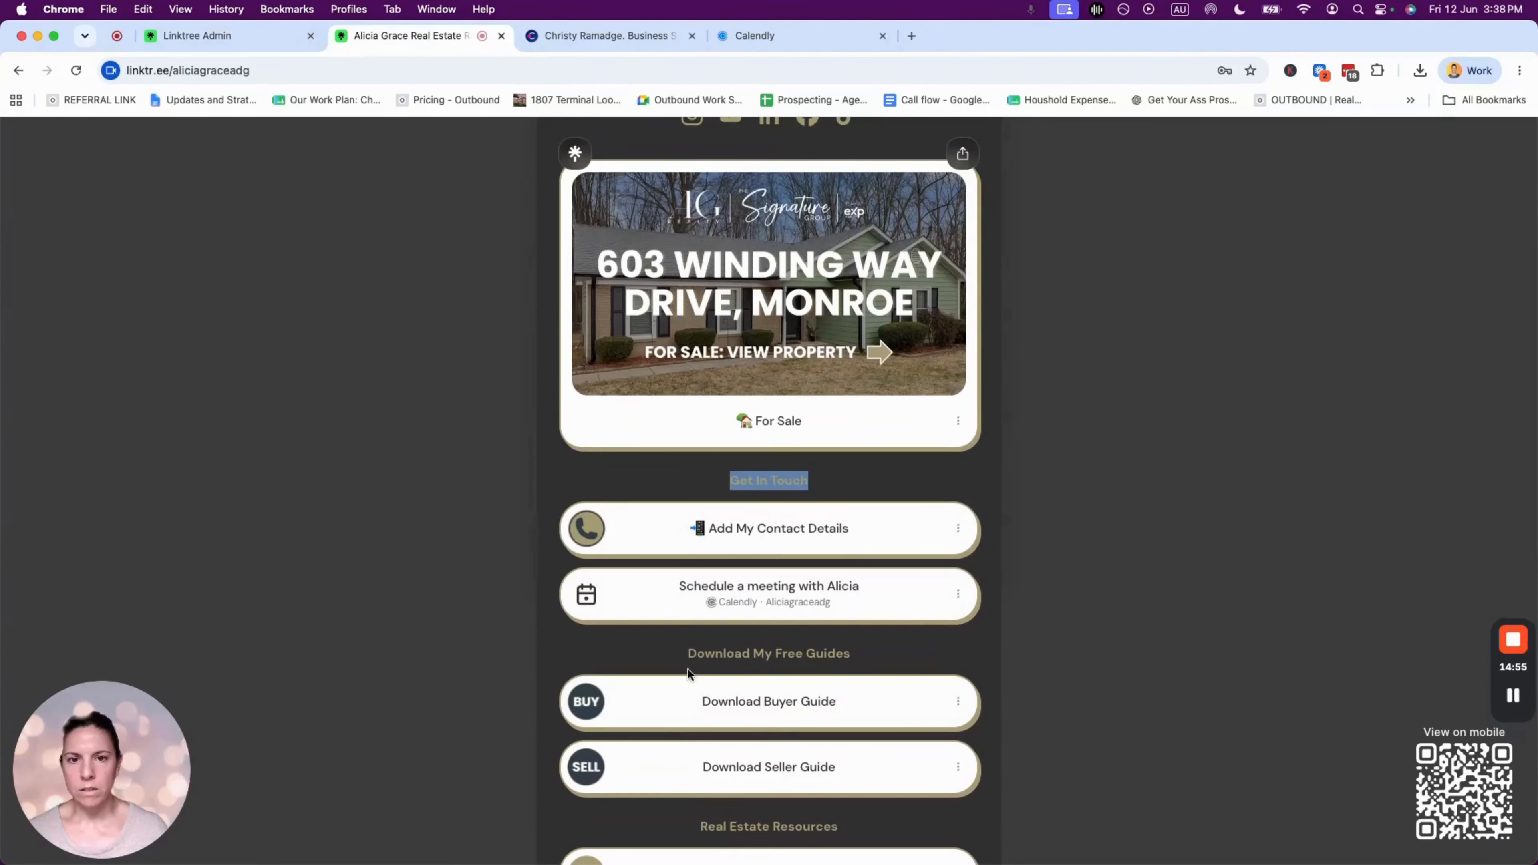
left_click_drag(688, 654, 893, 655)
left_click(891, 656)
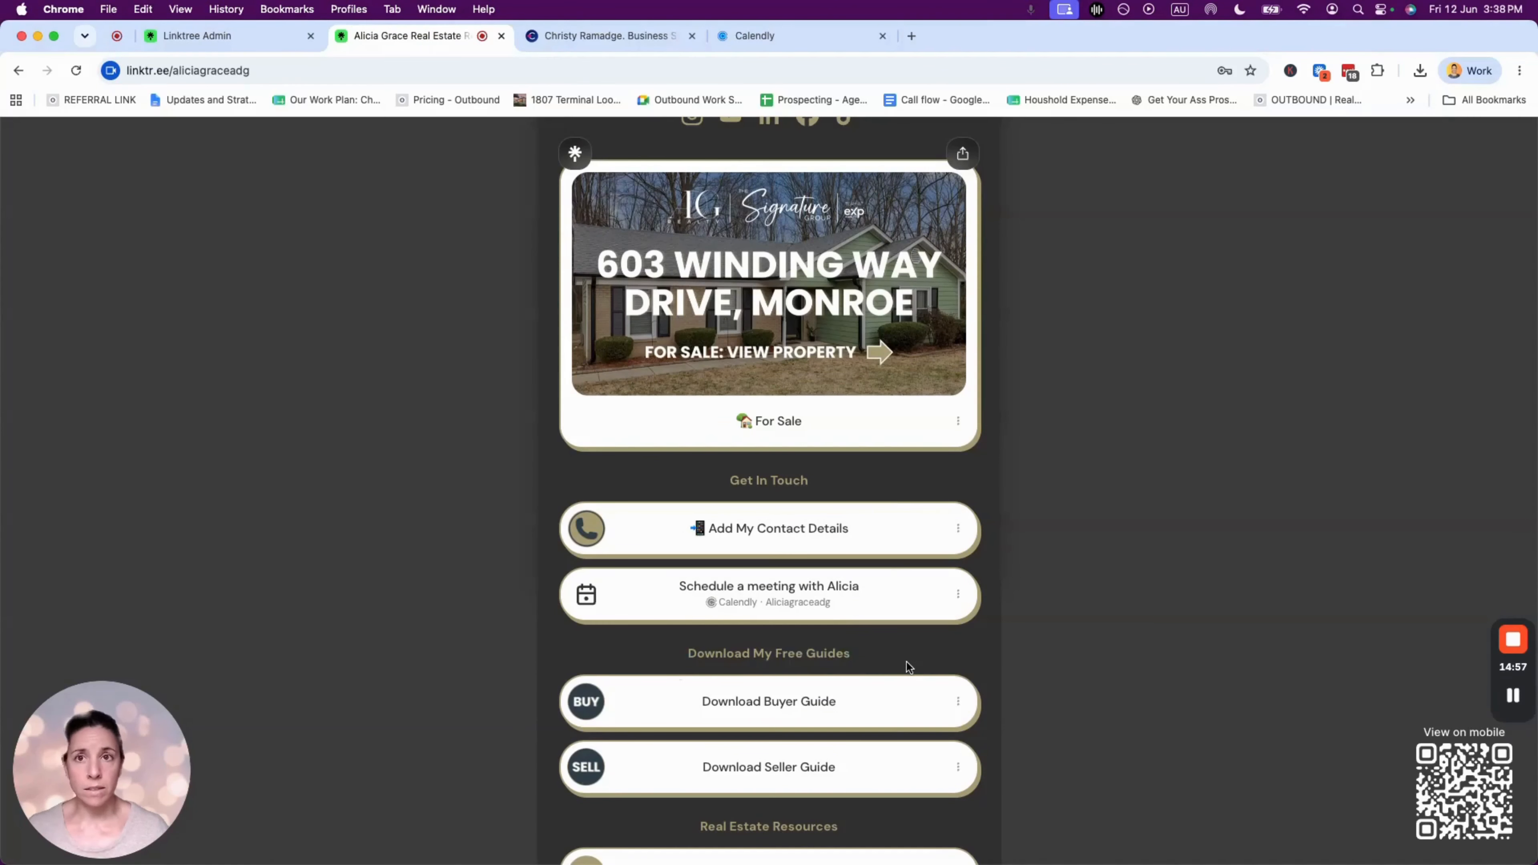
left_click(225, 36)
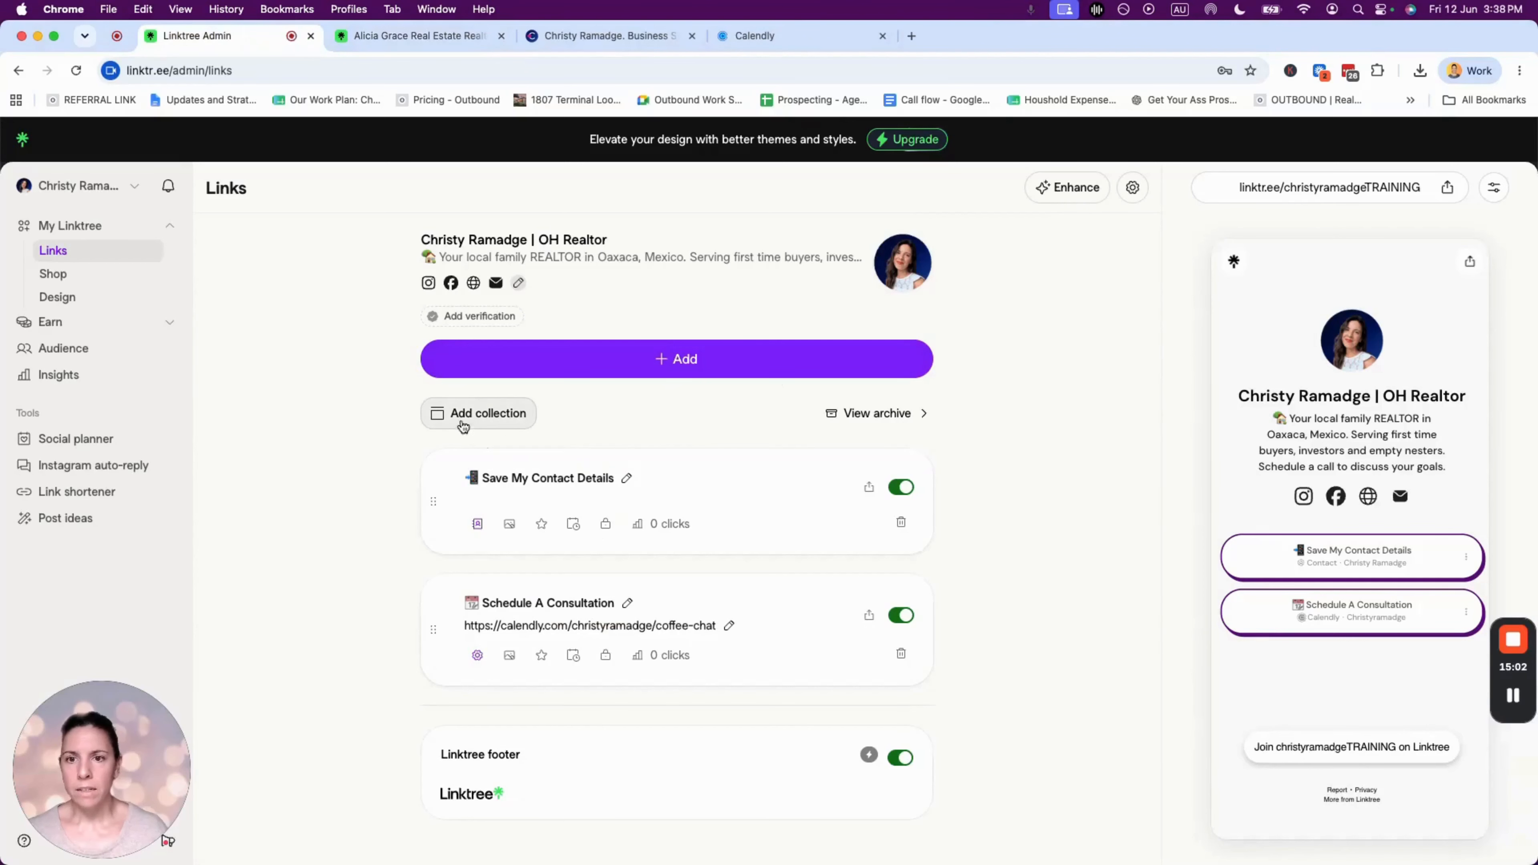
- Add a new collection and title it 'Get In Touch'
left_click(486, 417)
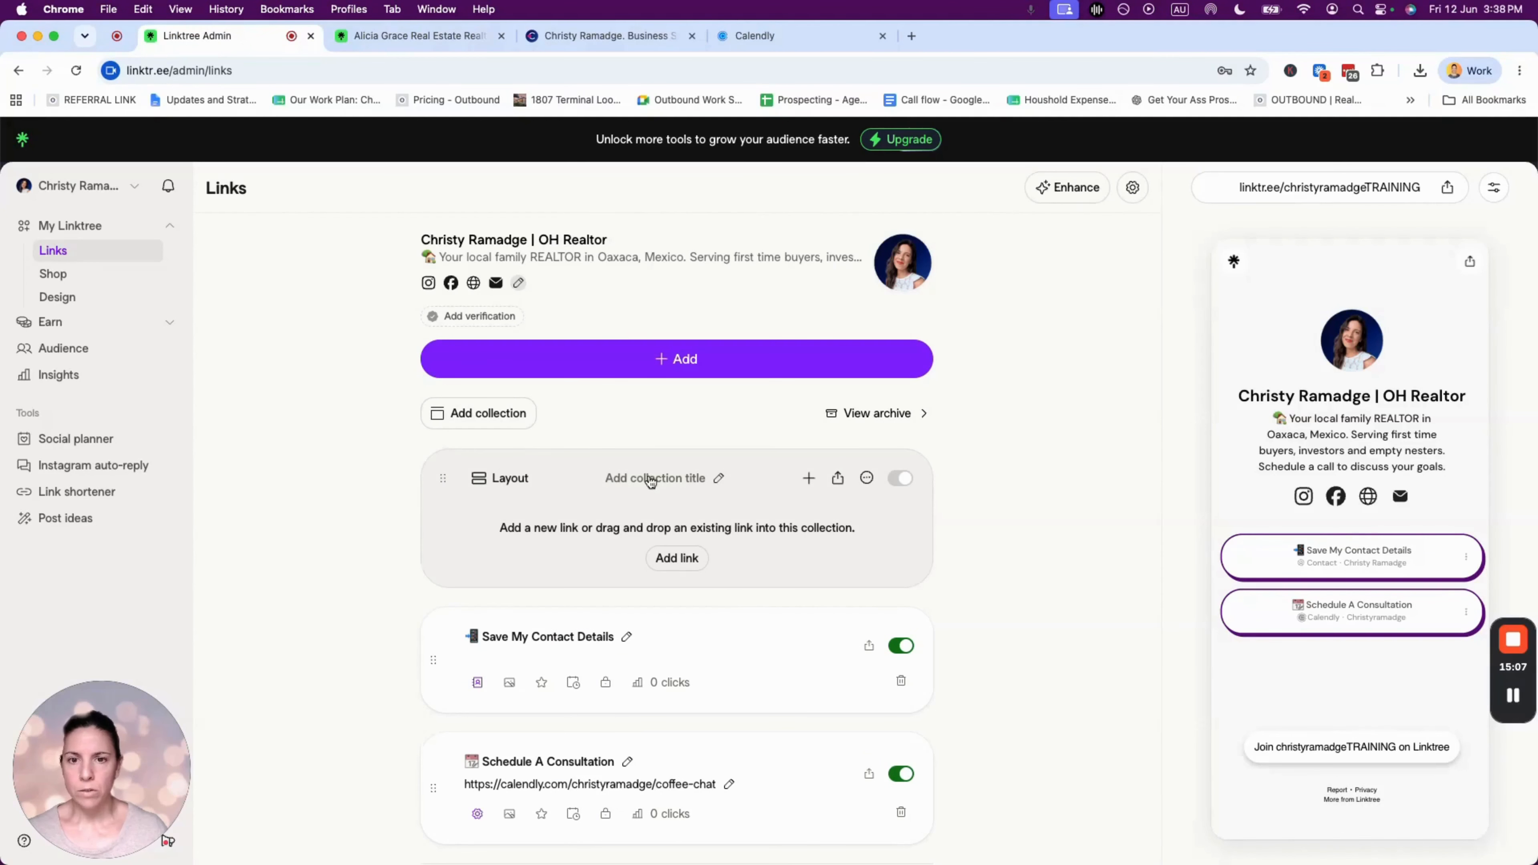
left_click(720, 479)
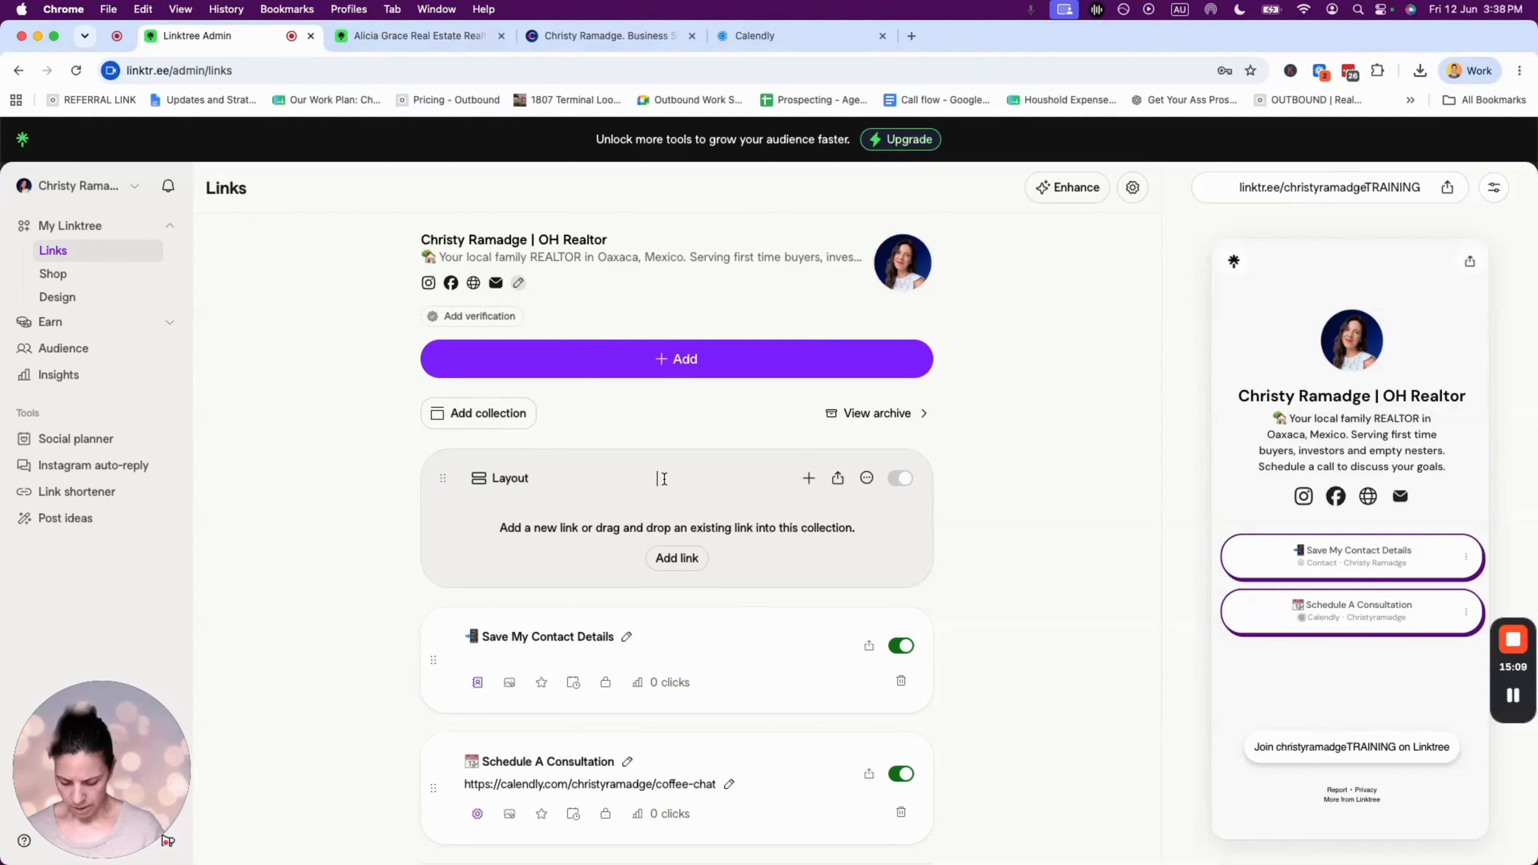
type("Get In Touch")
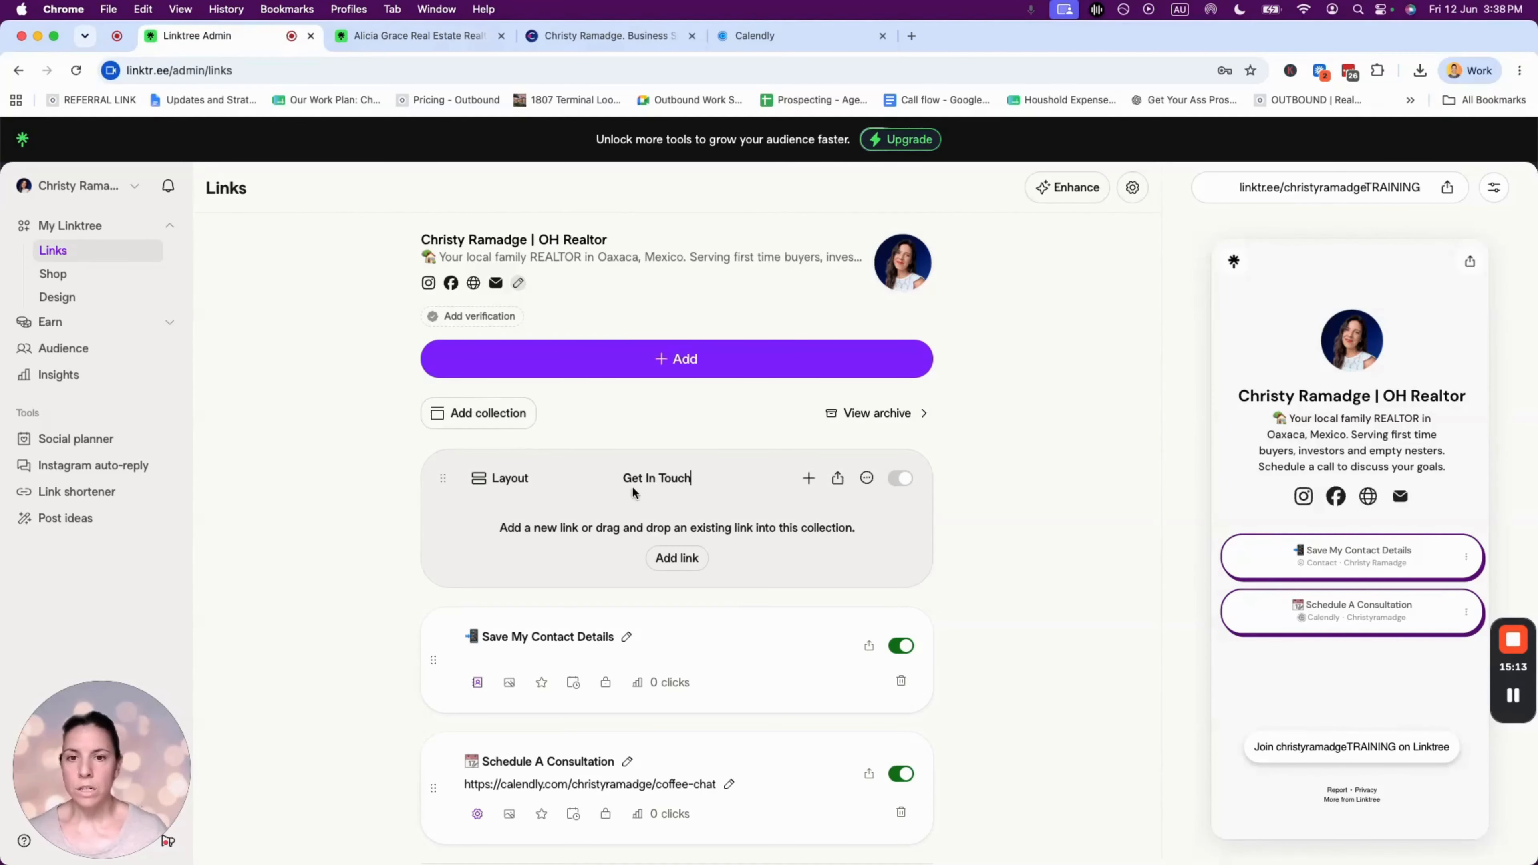
left_click(814, 552)
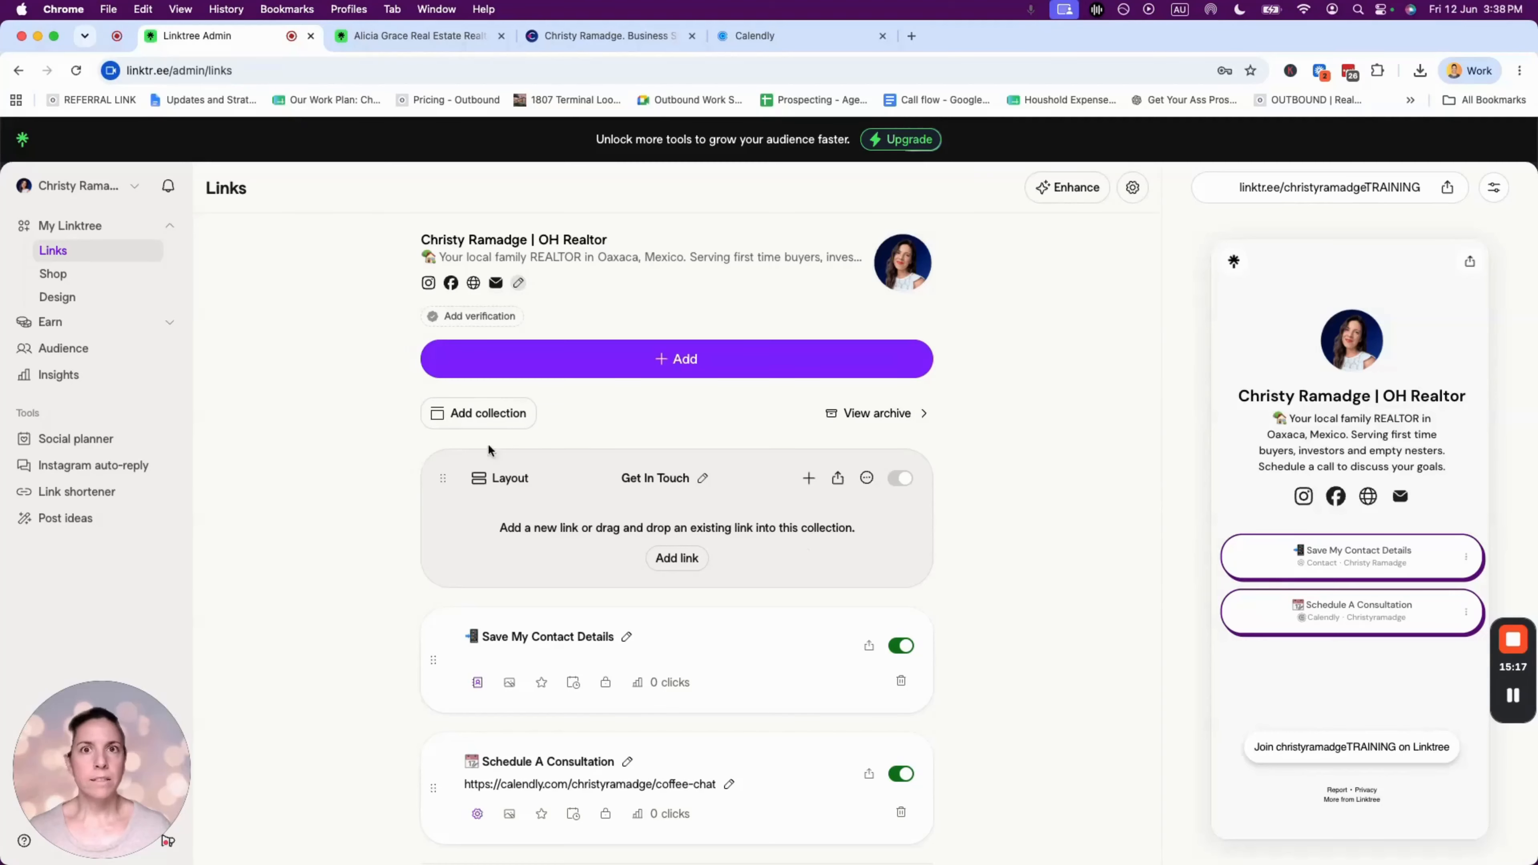
- Move Save My Contact Details and Schedule A Consultation into Get In Touch, then add another empty collection
left_click(678, 558)
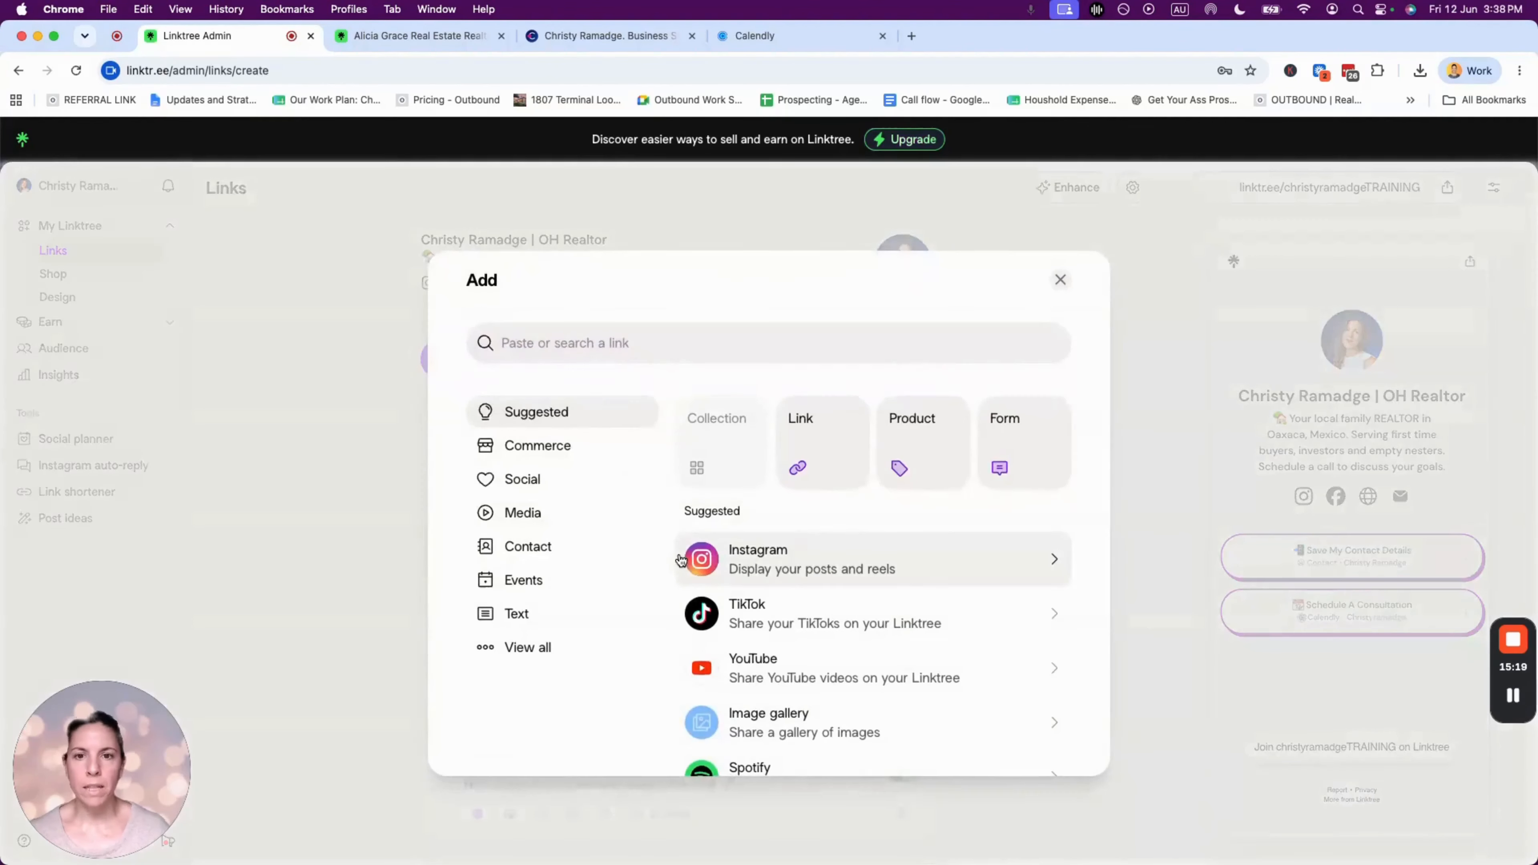
left_click(1059, 280)
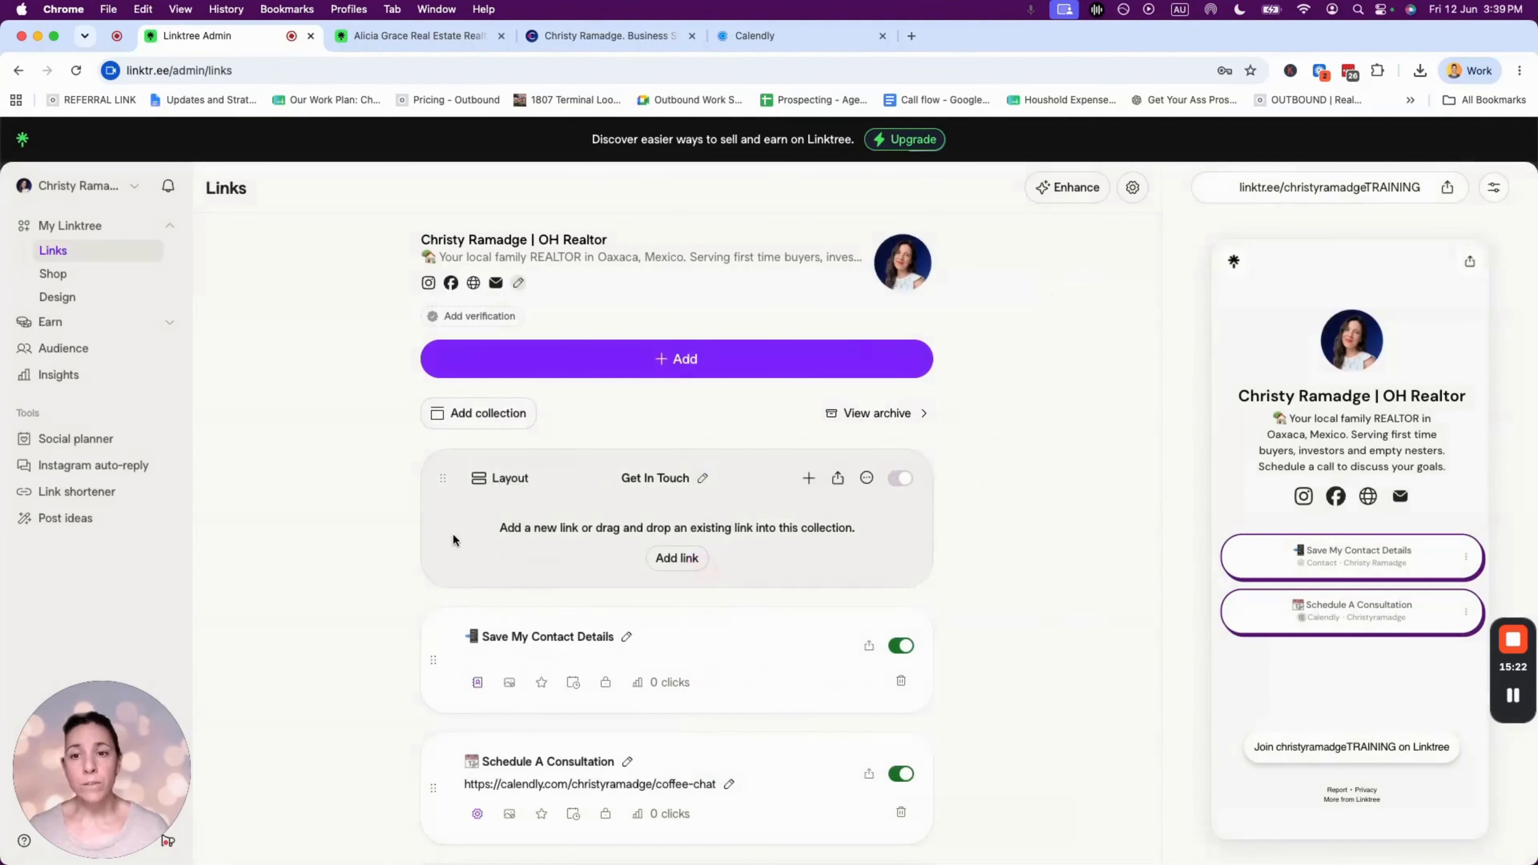
left_click_drag(433, 660, 460, 566)
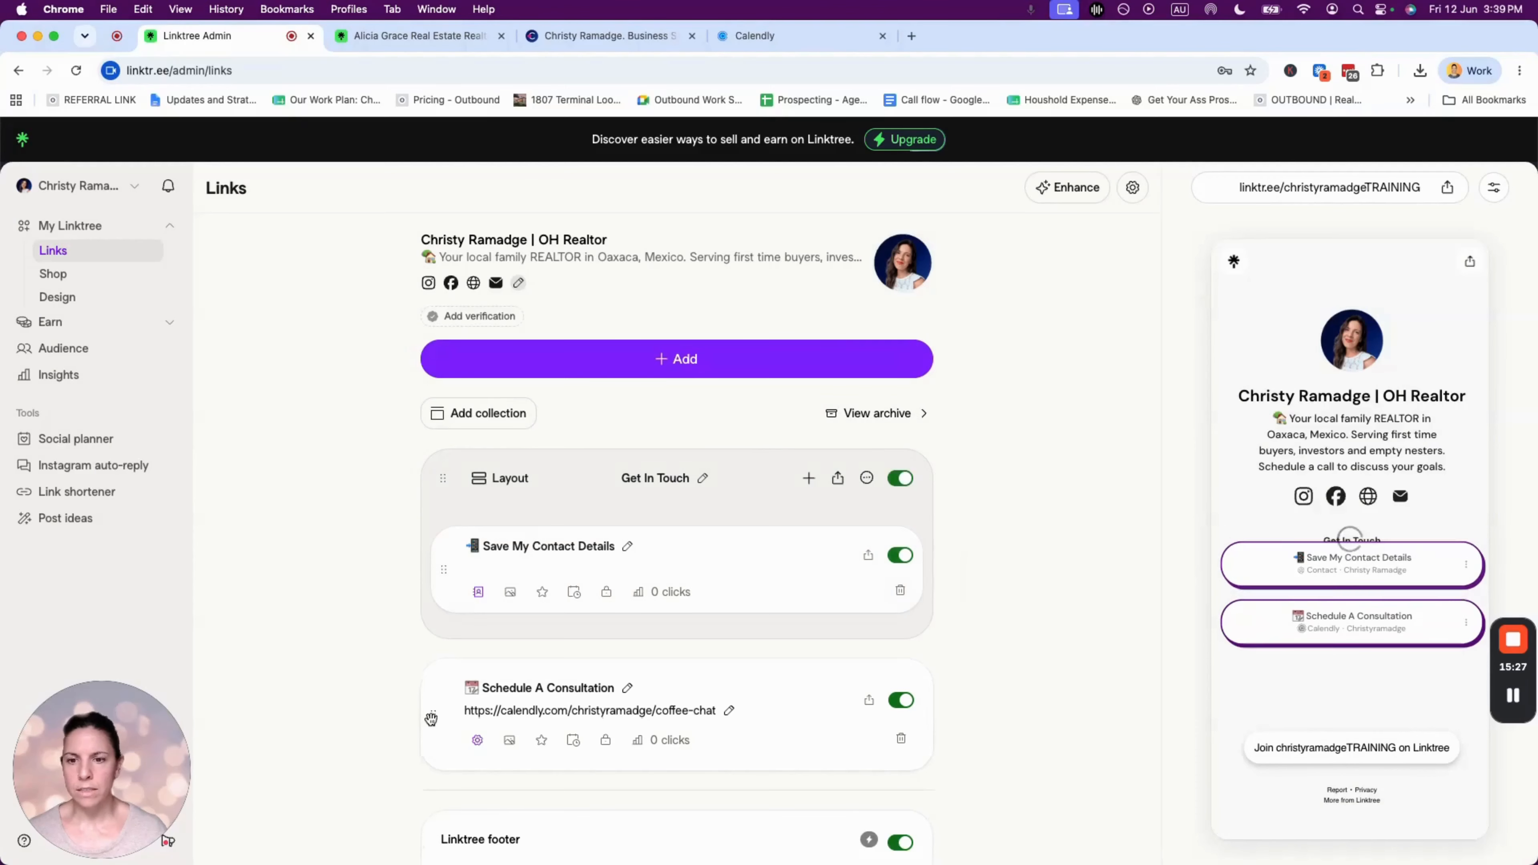
left_click_drag(439, 713, 447, 575)
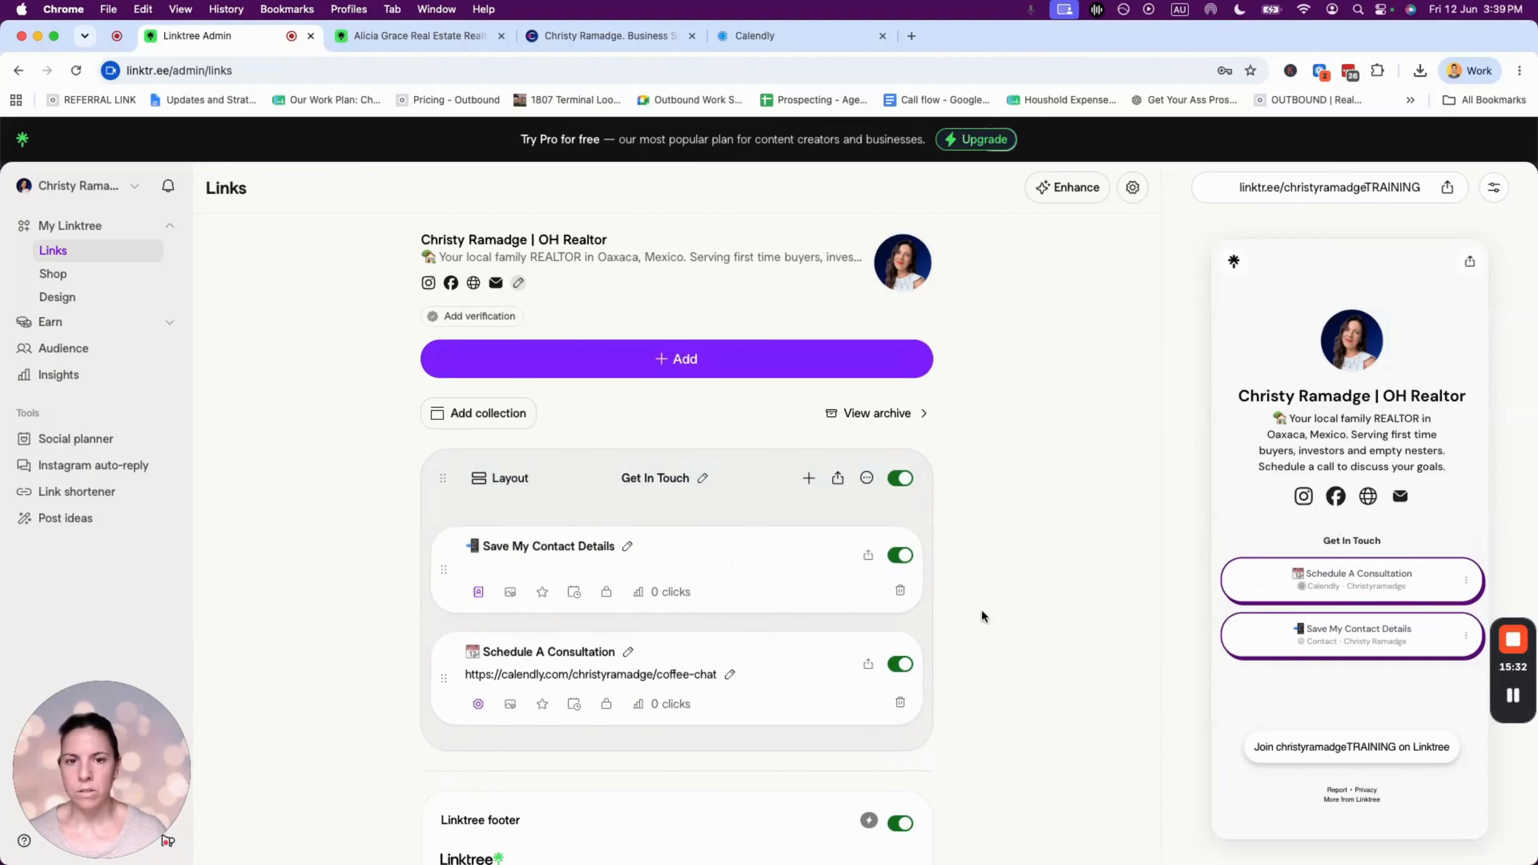
left_click_drag(1322, 539, 1397, 548)
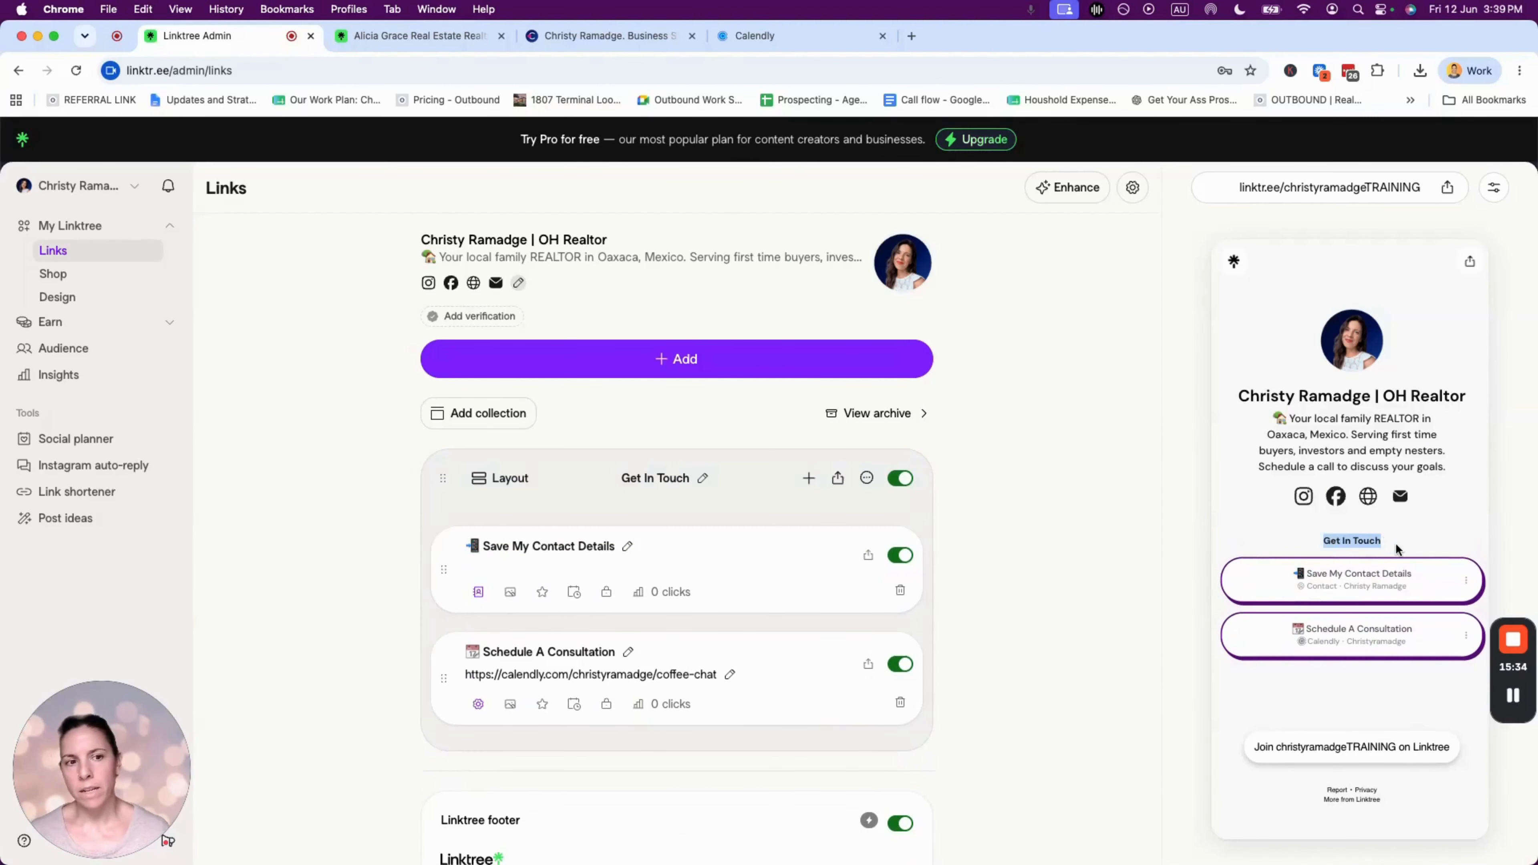
left_click(1395, 548)
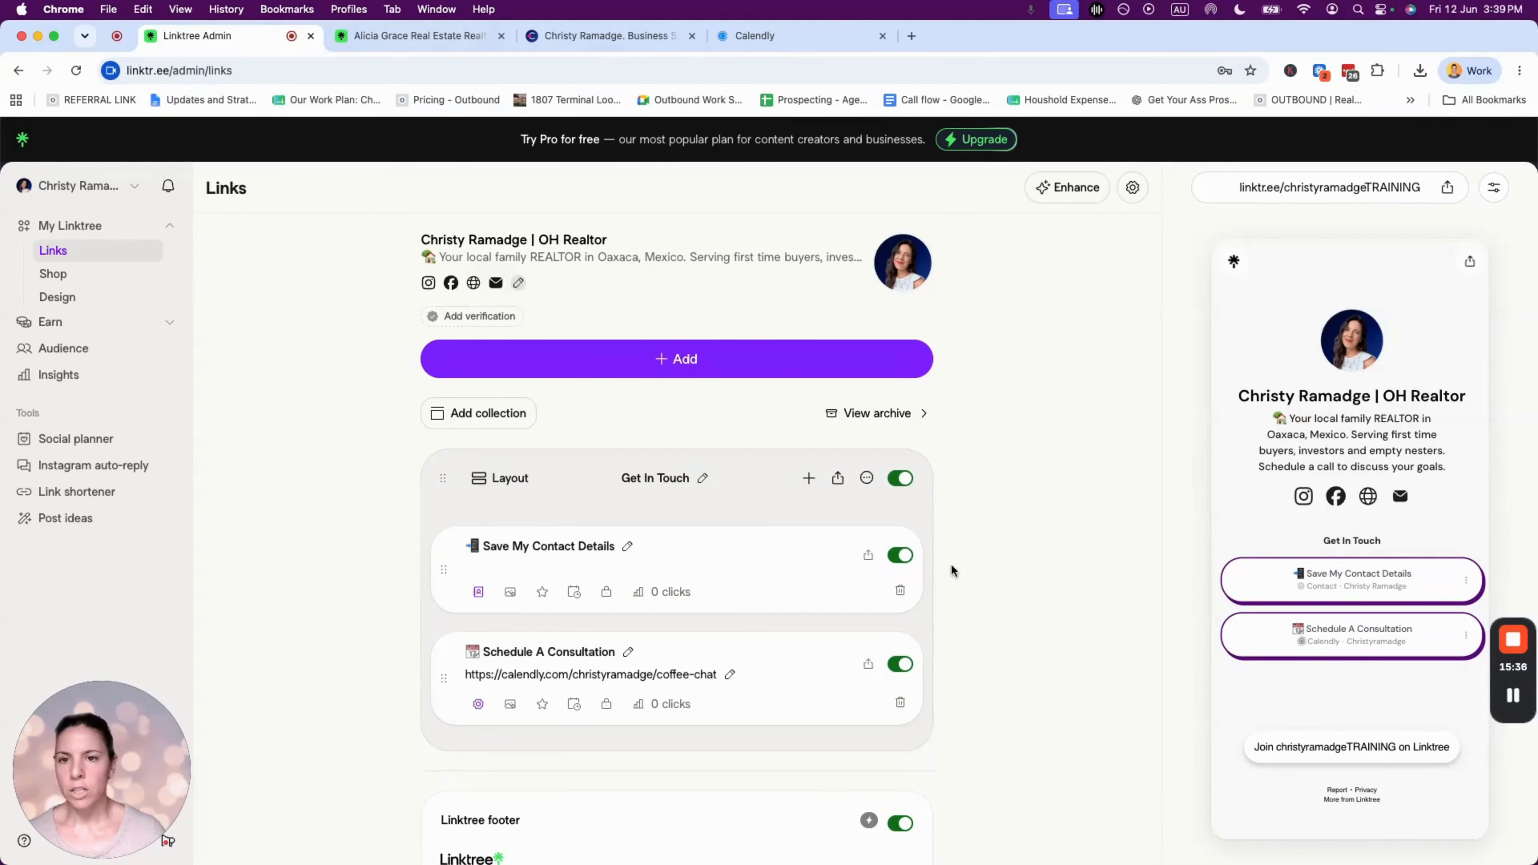
left_click(487, 417)
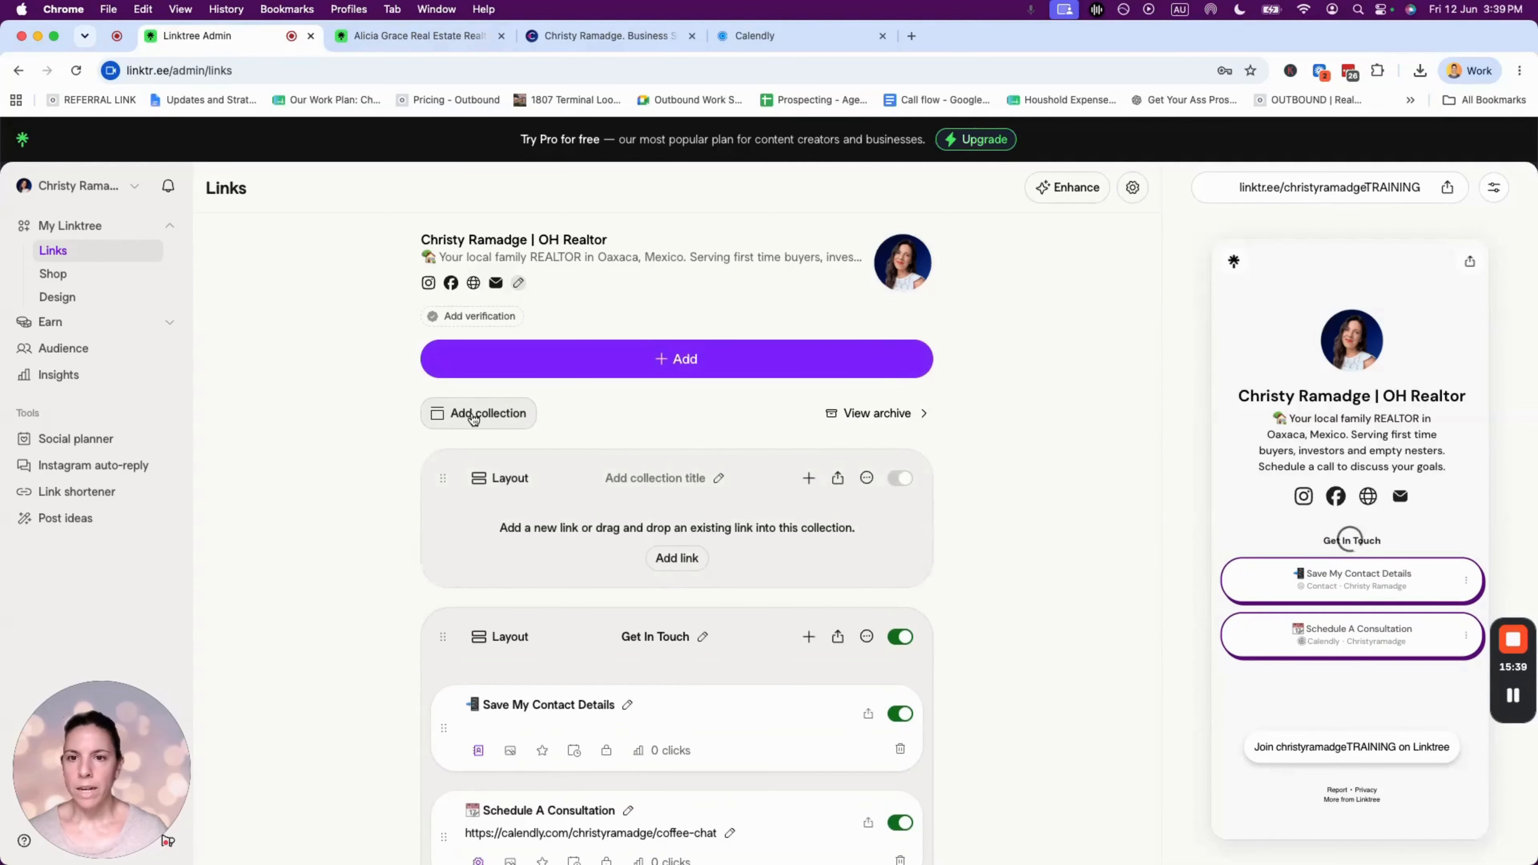
- Title the new empty collection 'My Real Estate Resources'
left_click(671, 473)
type("My R")
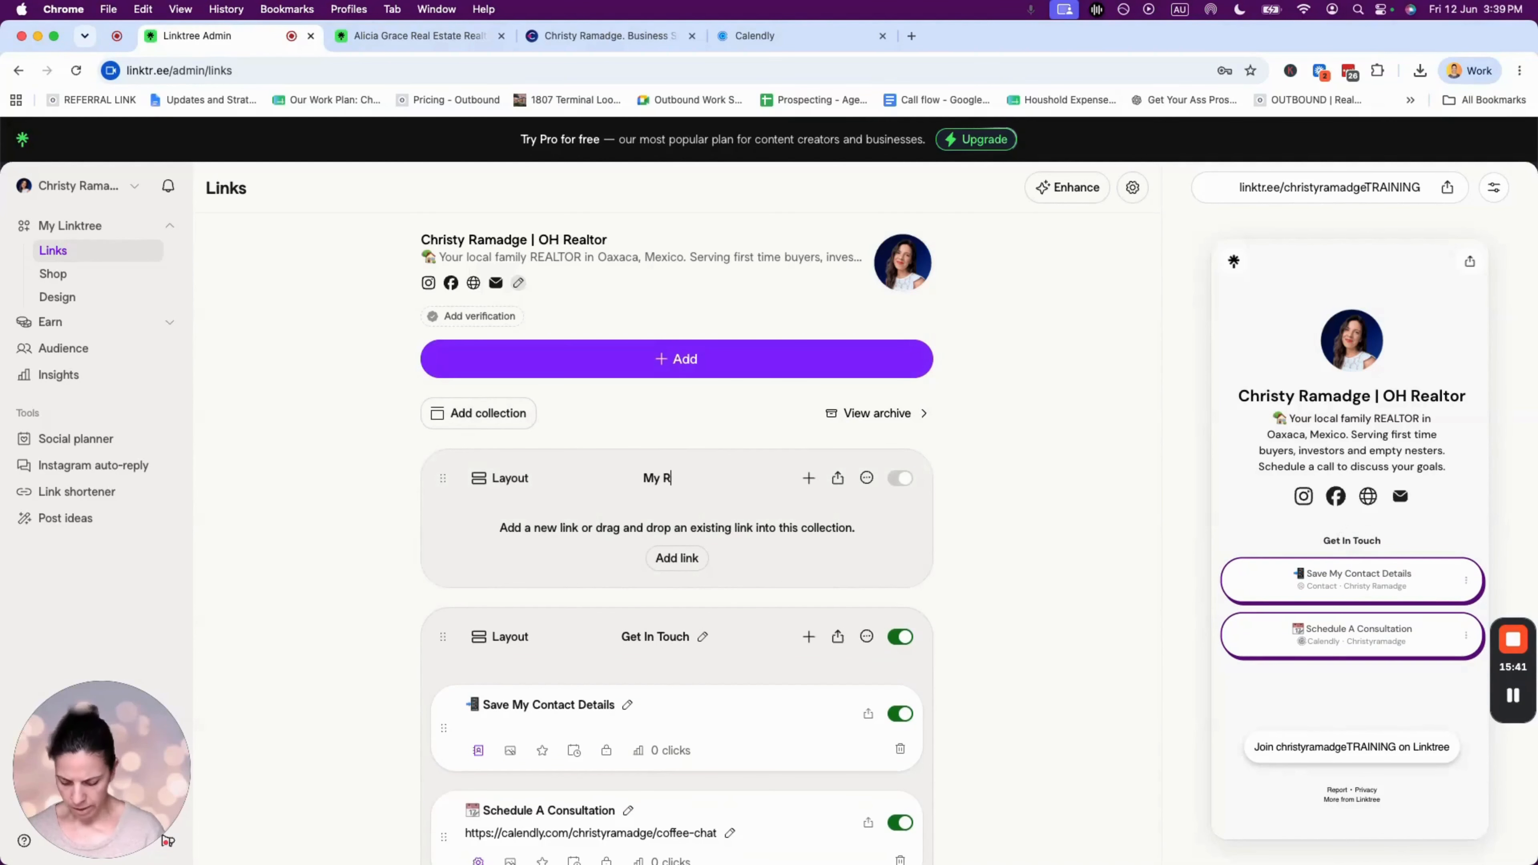
type("eal Estate Resources")
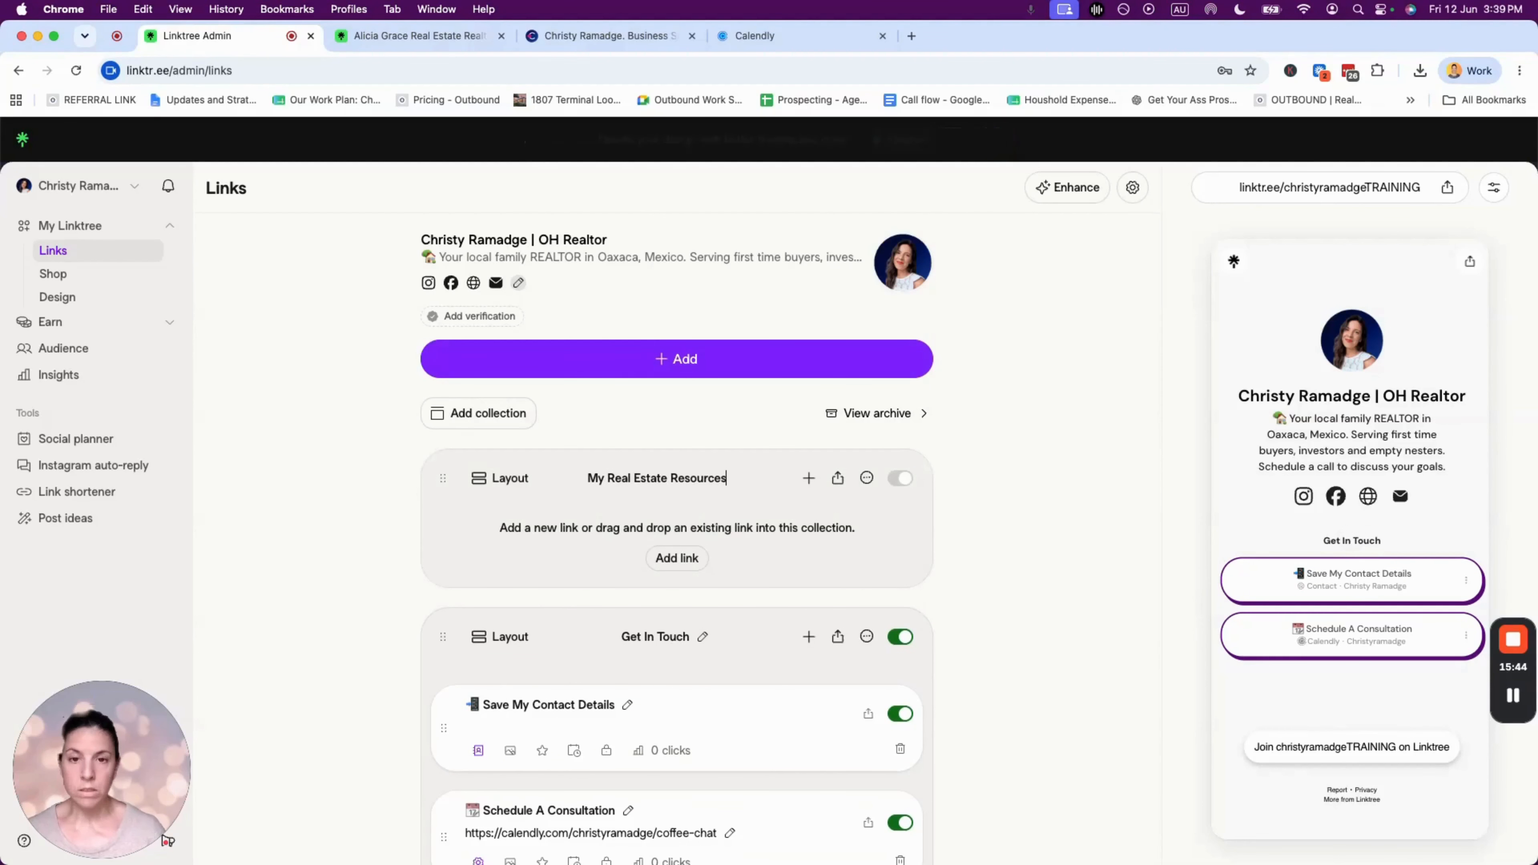
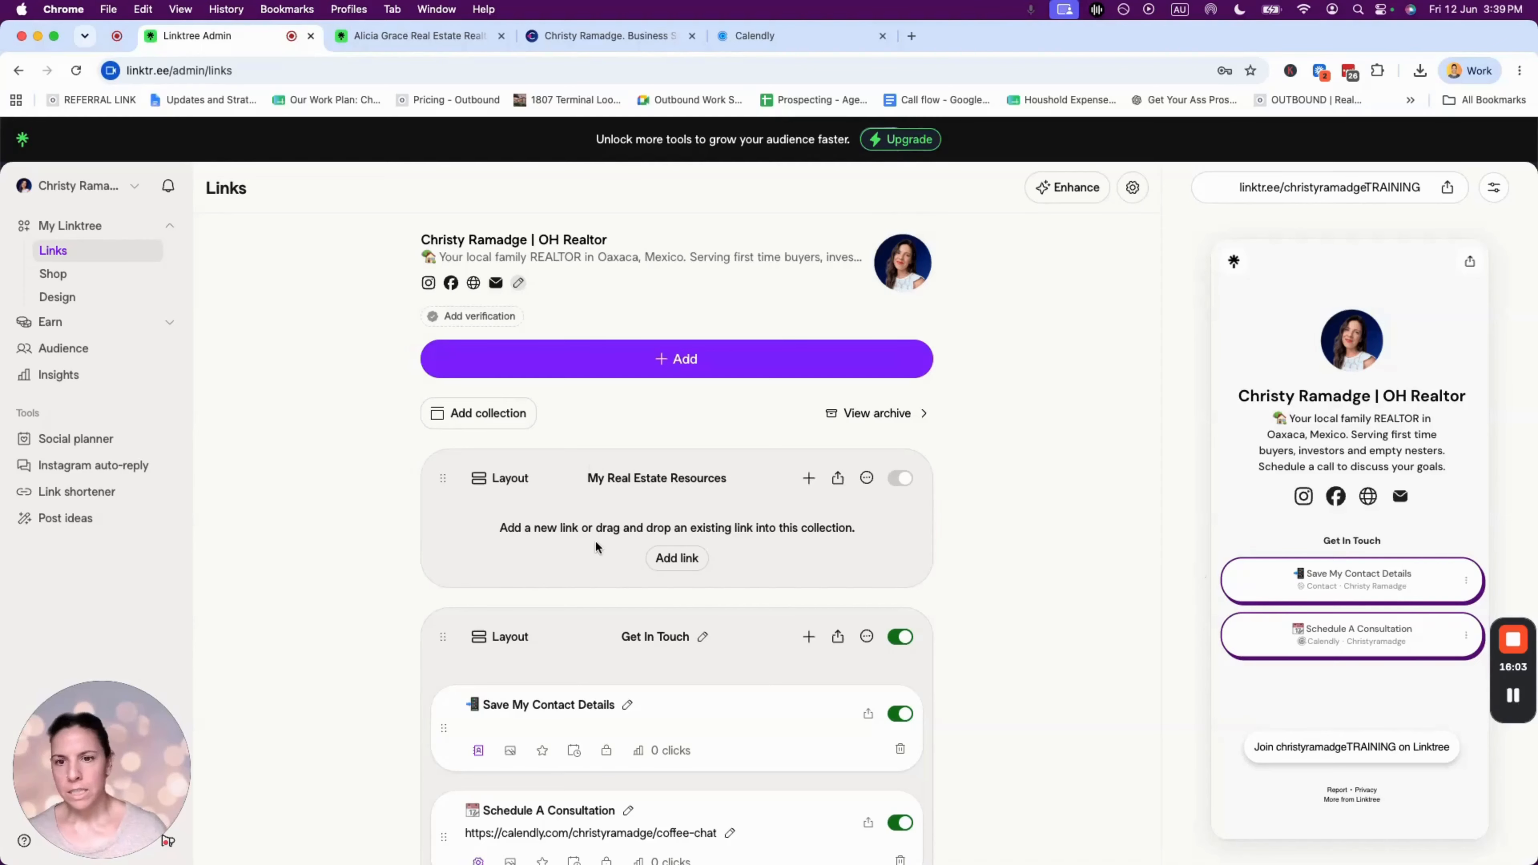
- Drag the My Real Estate Resources collection below Get In Touch
left_click(355, 515)
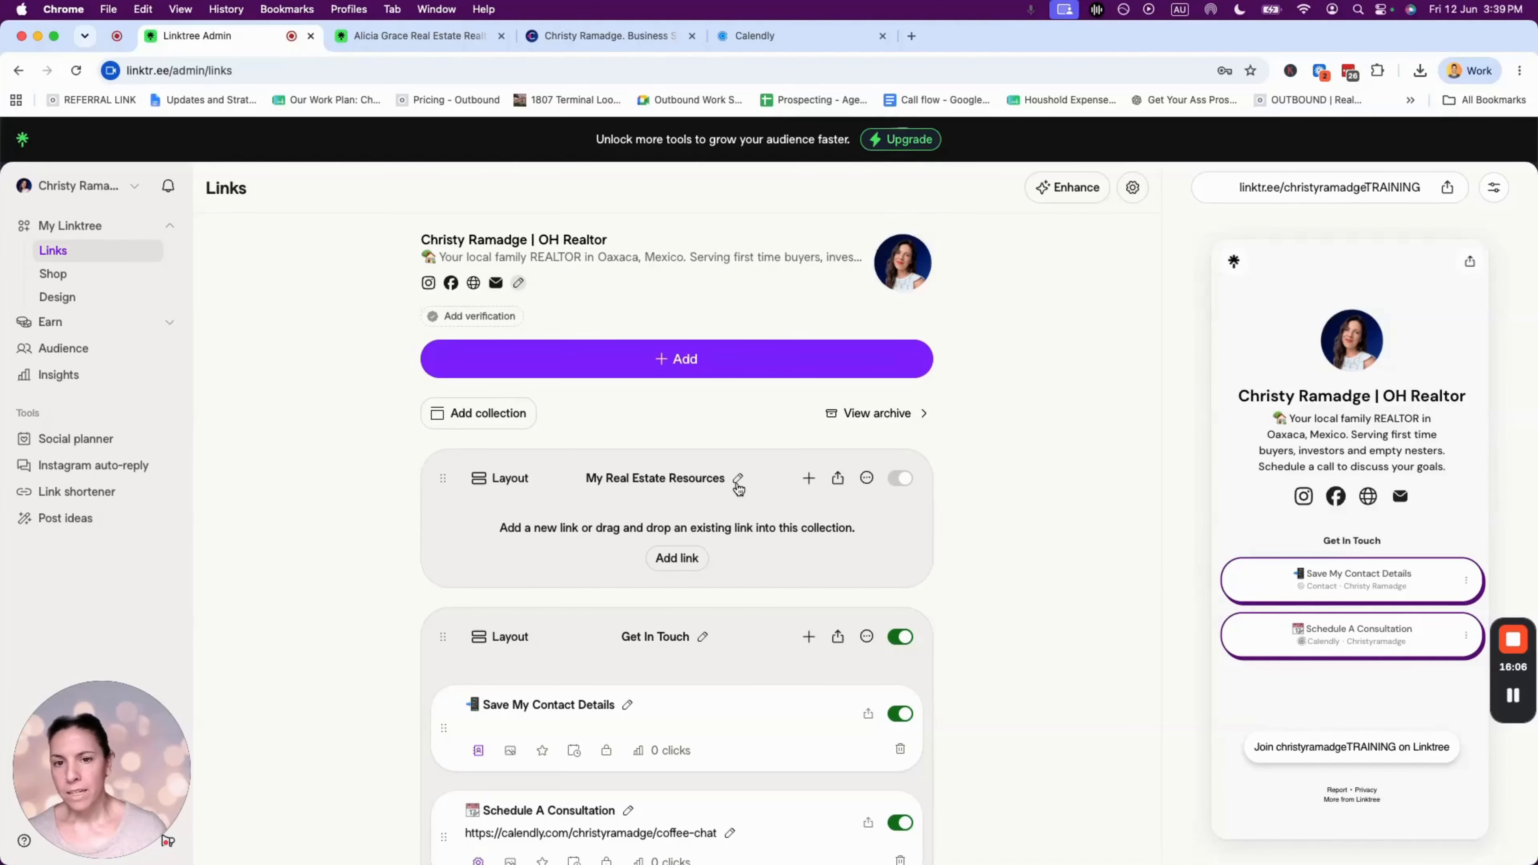
scroll(737, 488, "down", 3)
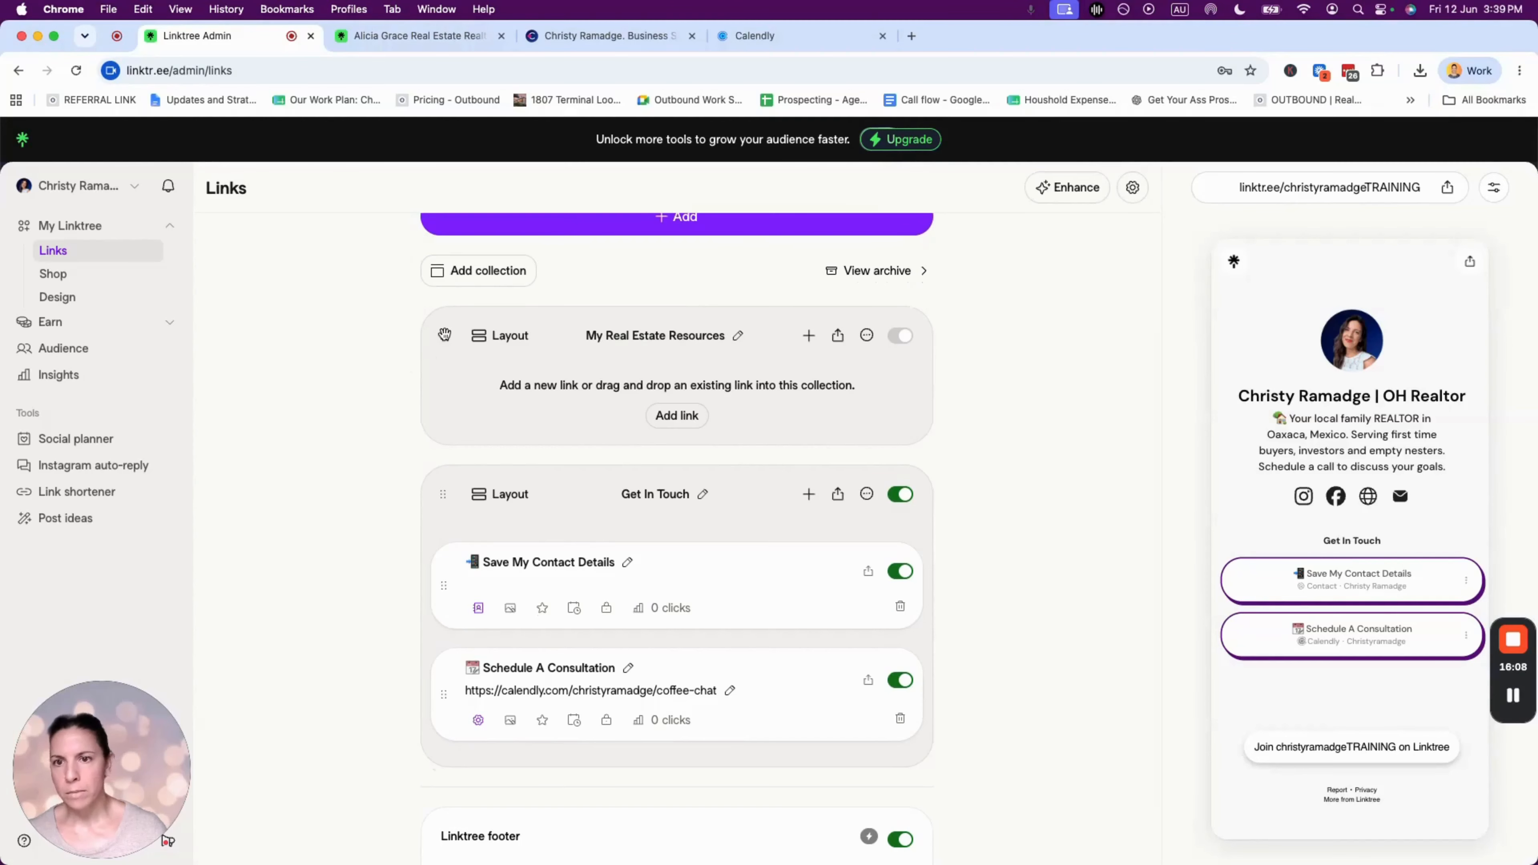
left_click_drag(445, 335, 434, 654)
scroll(695, 679, "down", 2)
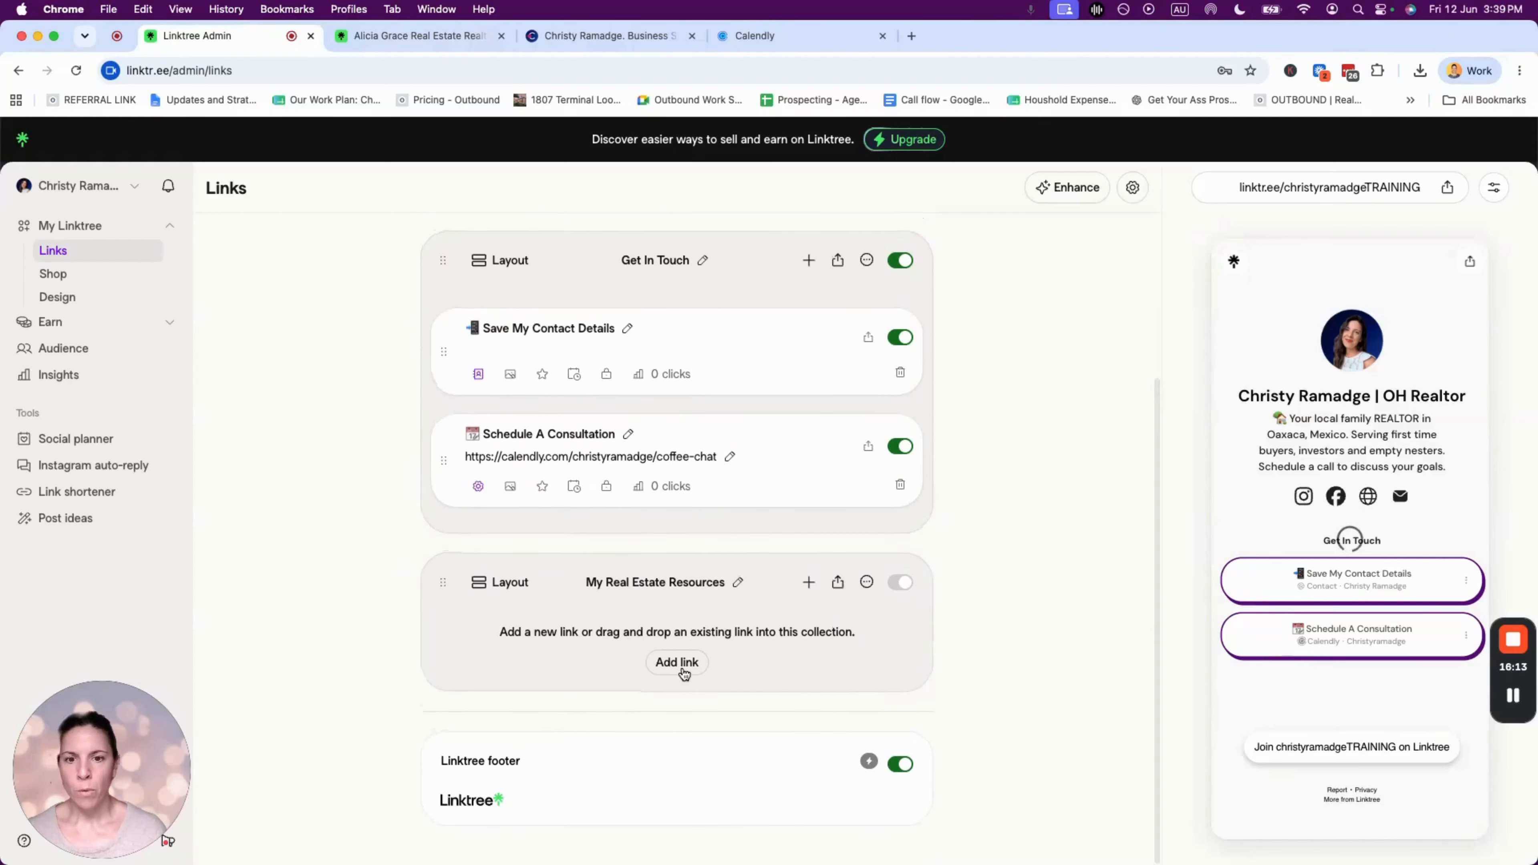
- Copy the strategic-assessment booking page URL from the business website and add it as a link in My Real Estate Resources
left_click(683, 671)
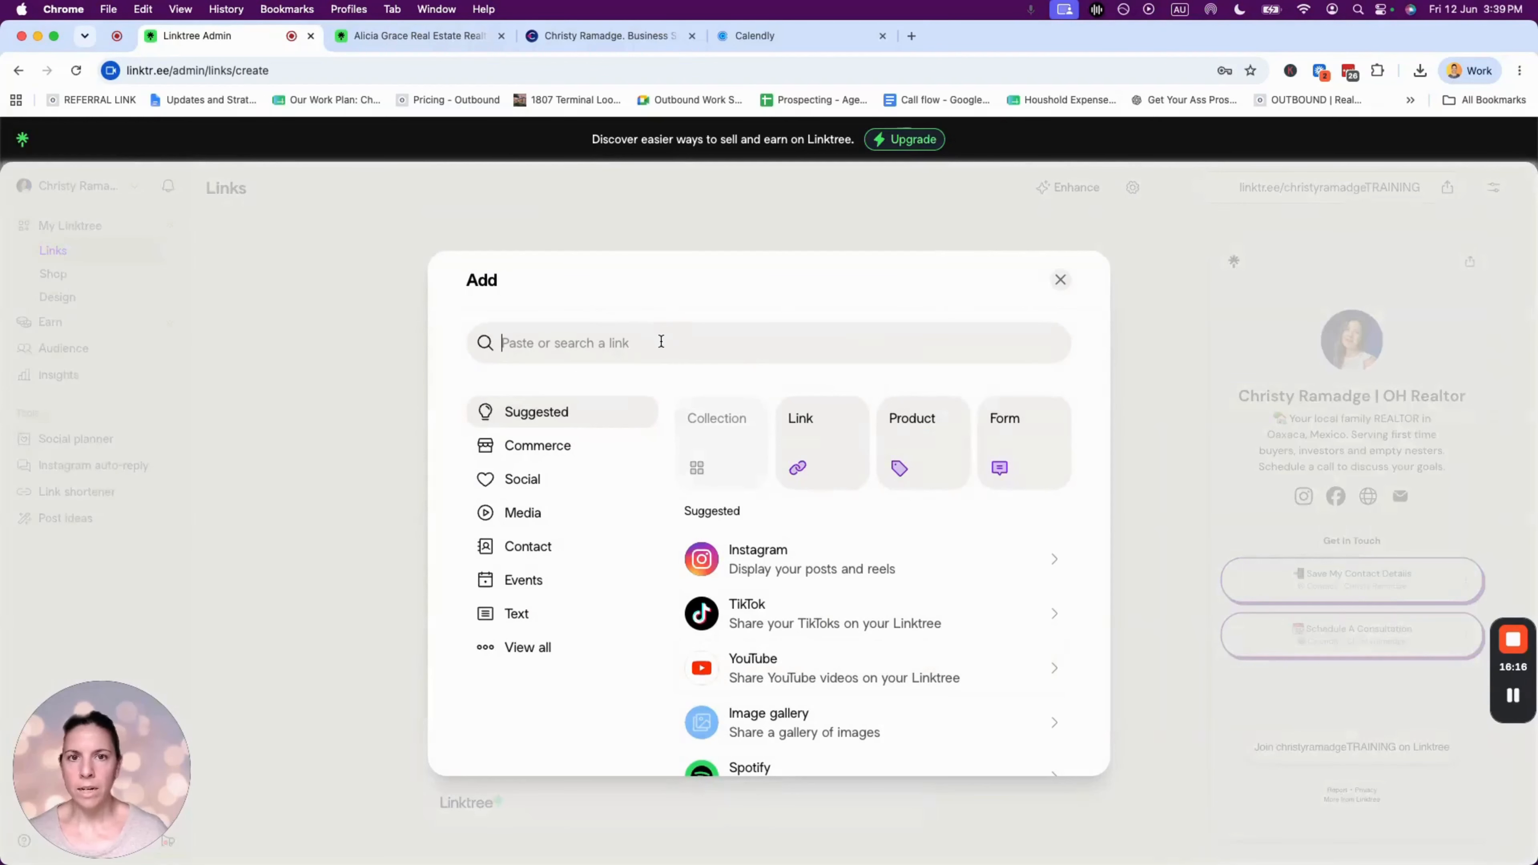
left_click(591, 34)
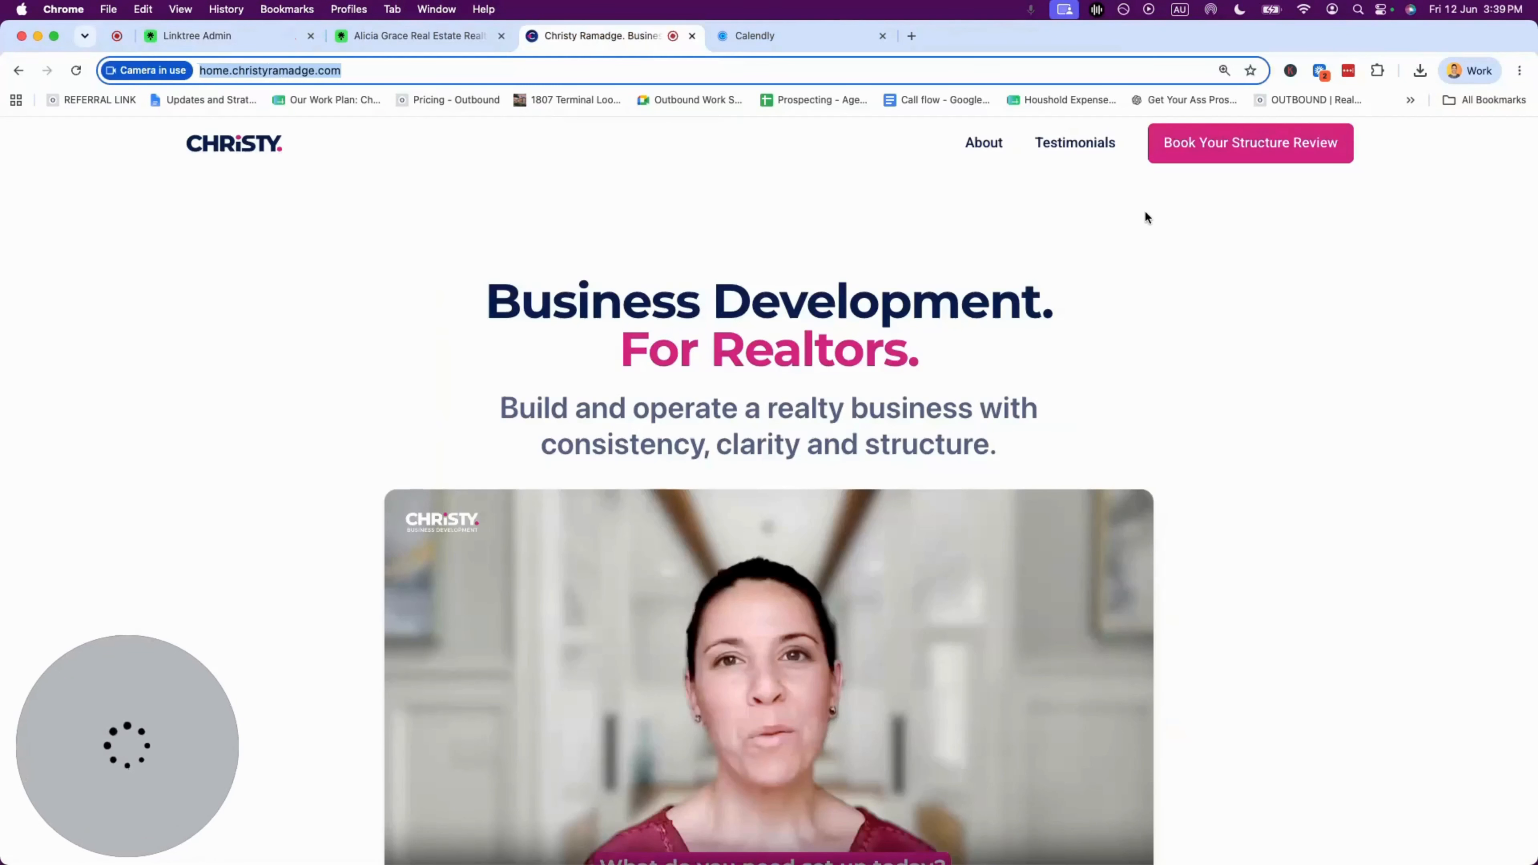
left_click(1199, 143)
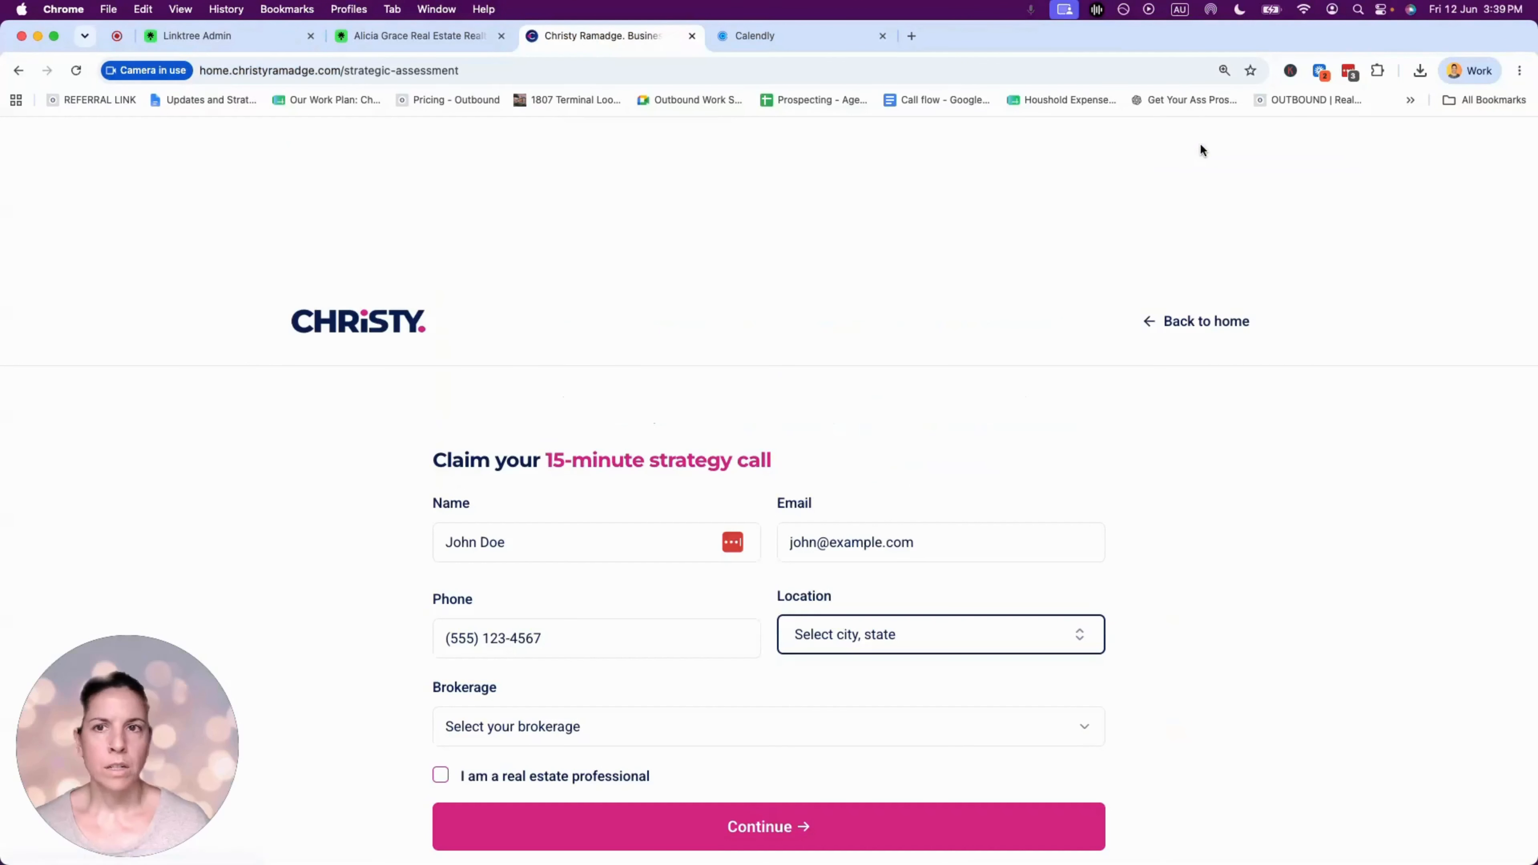
left_click(423, 78)
key("super+c")
left_click(194, 36)
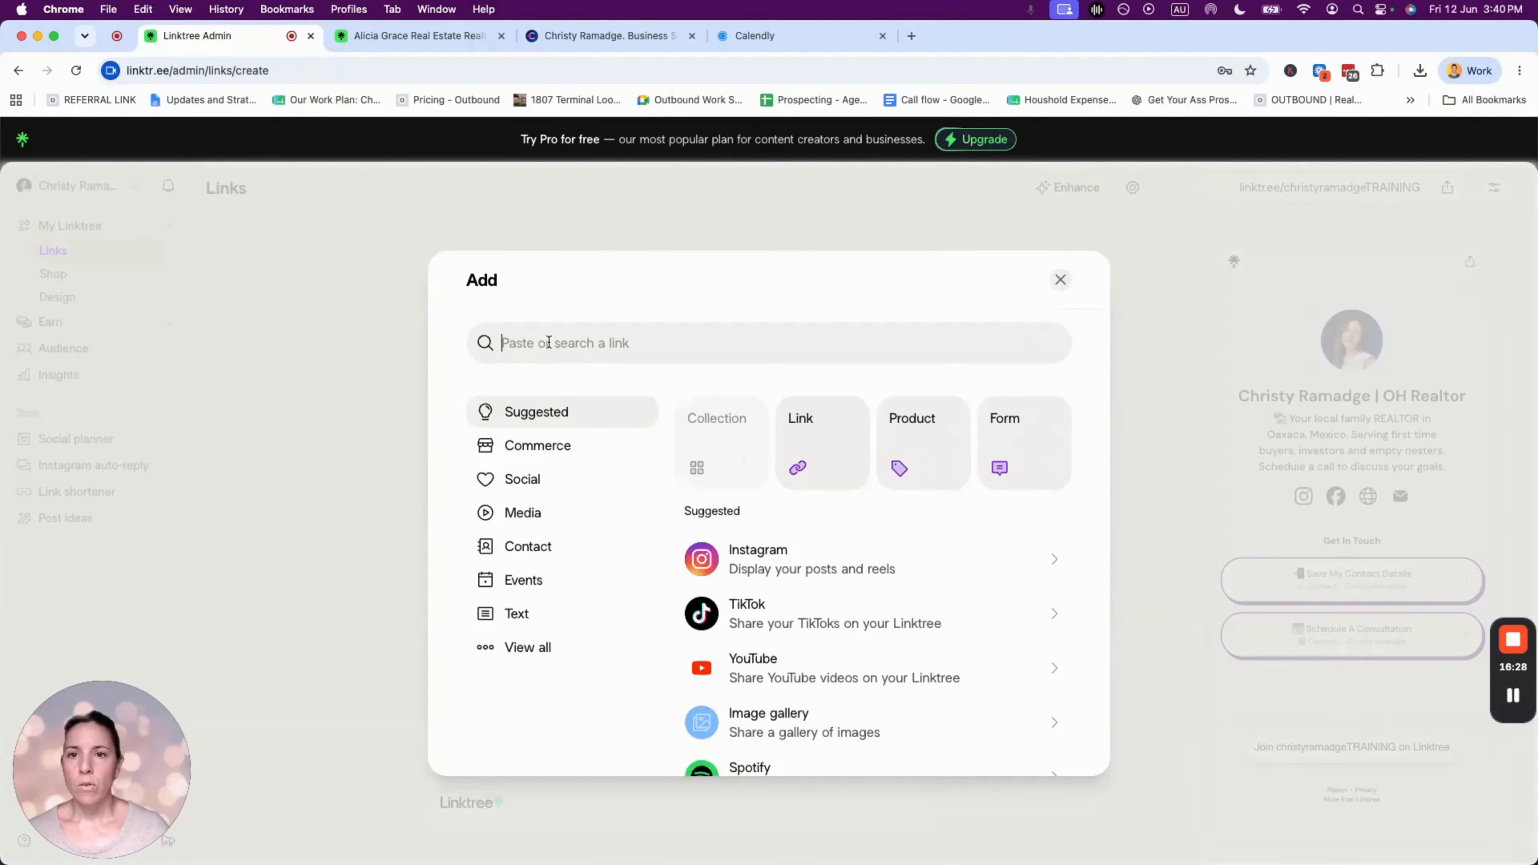
key("super+v")
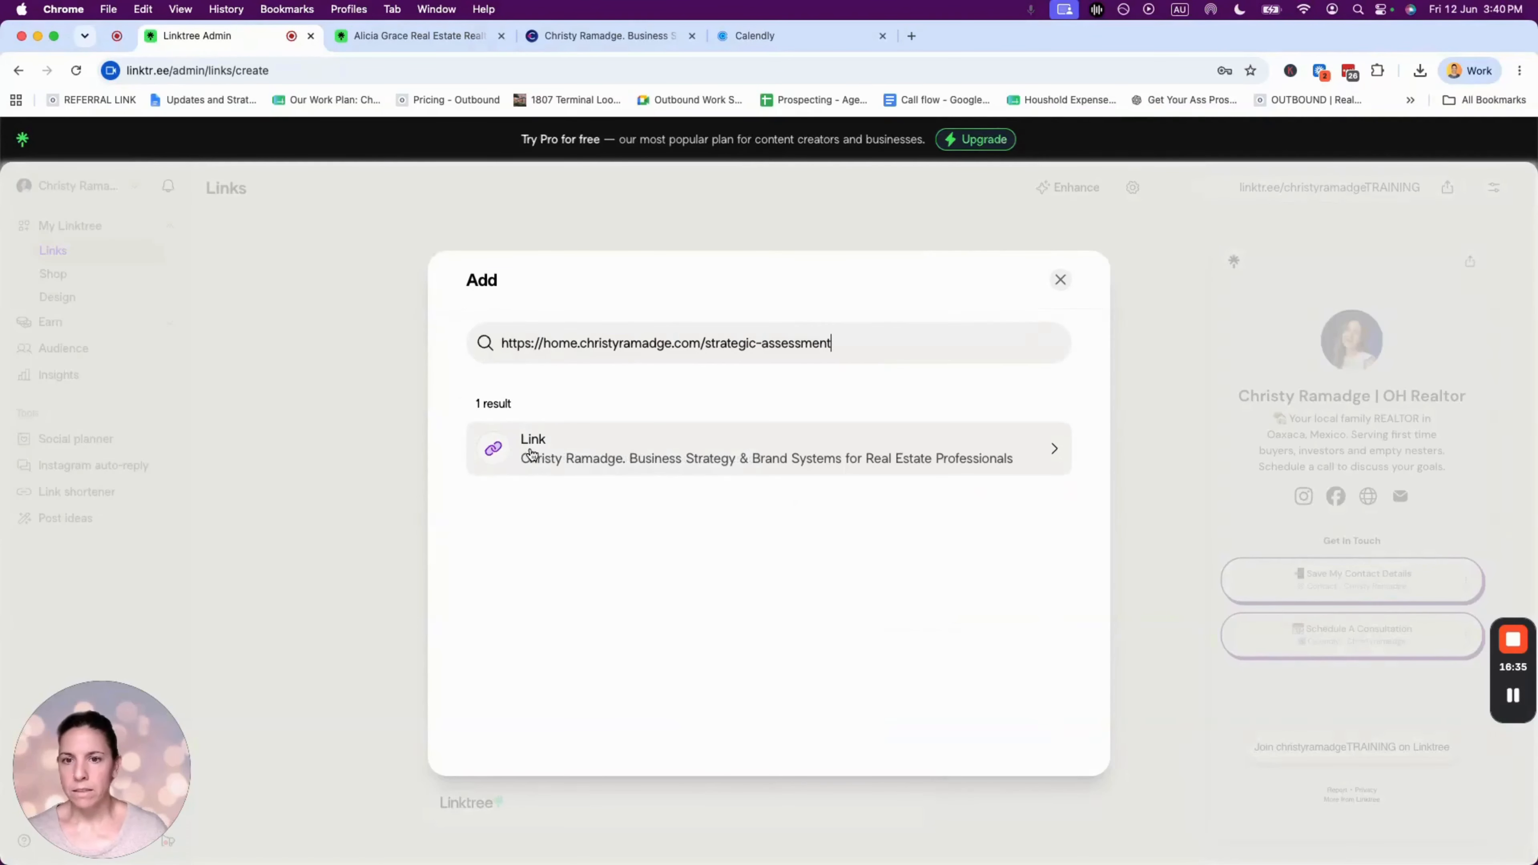
left_click(580, 458)
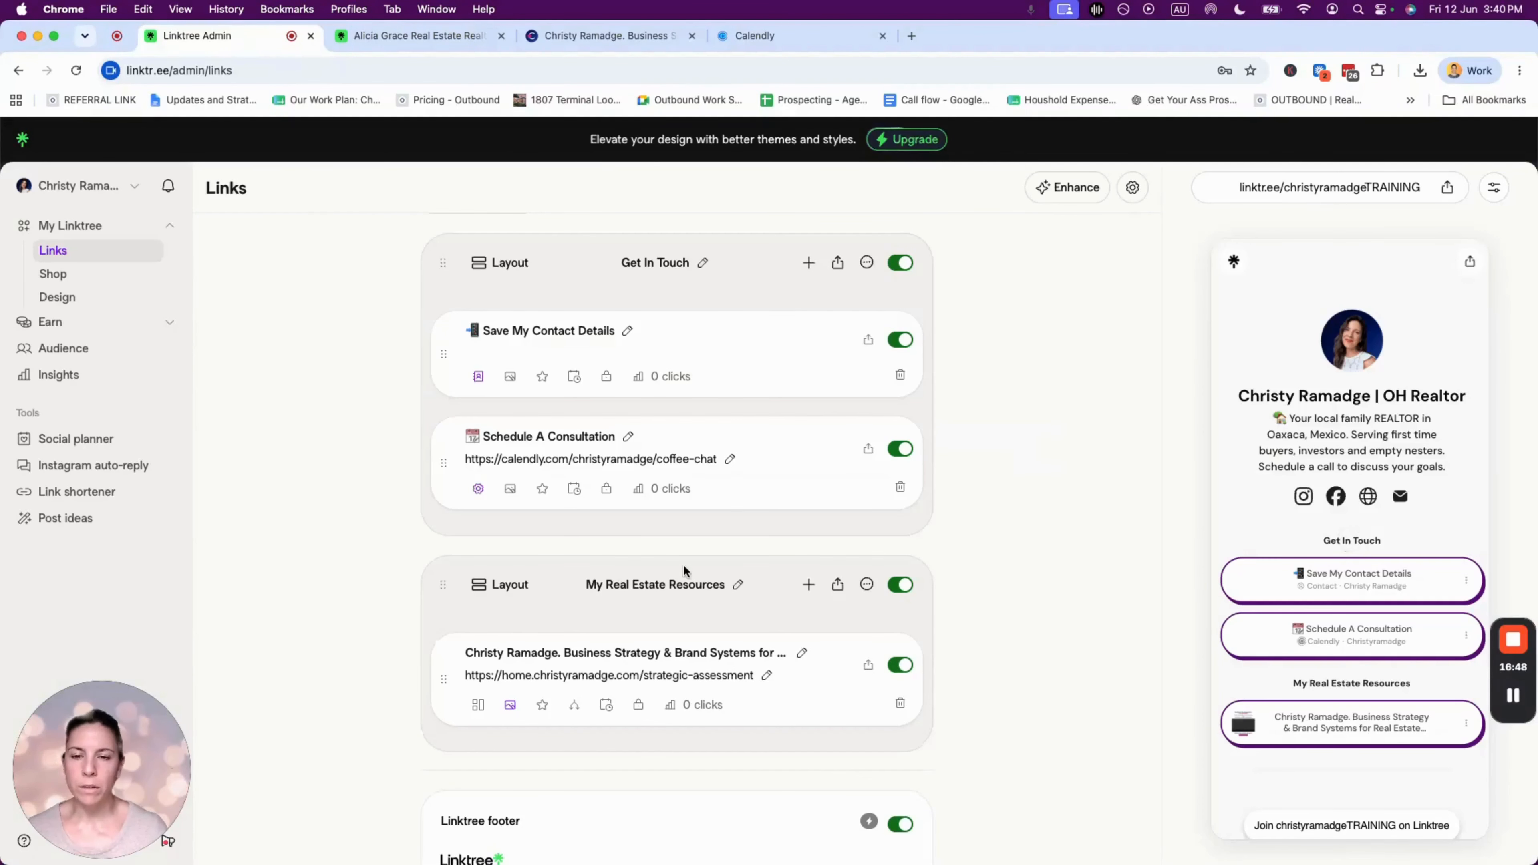
scroll(686, 572, "down", 2)
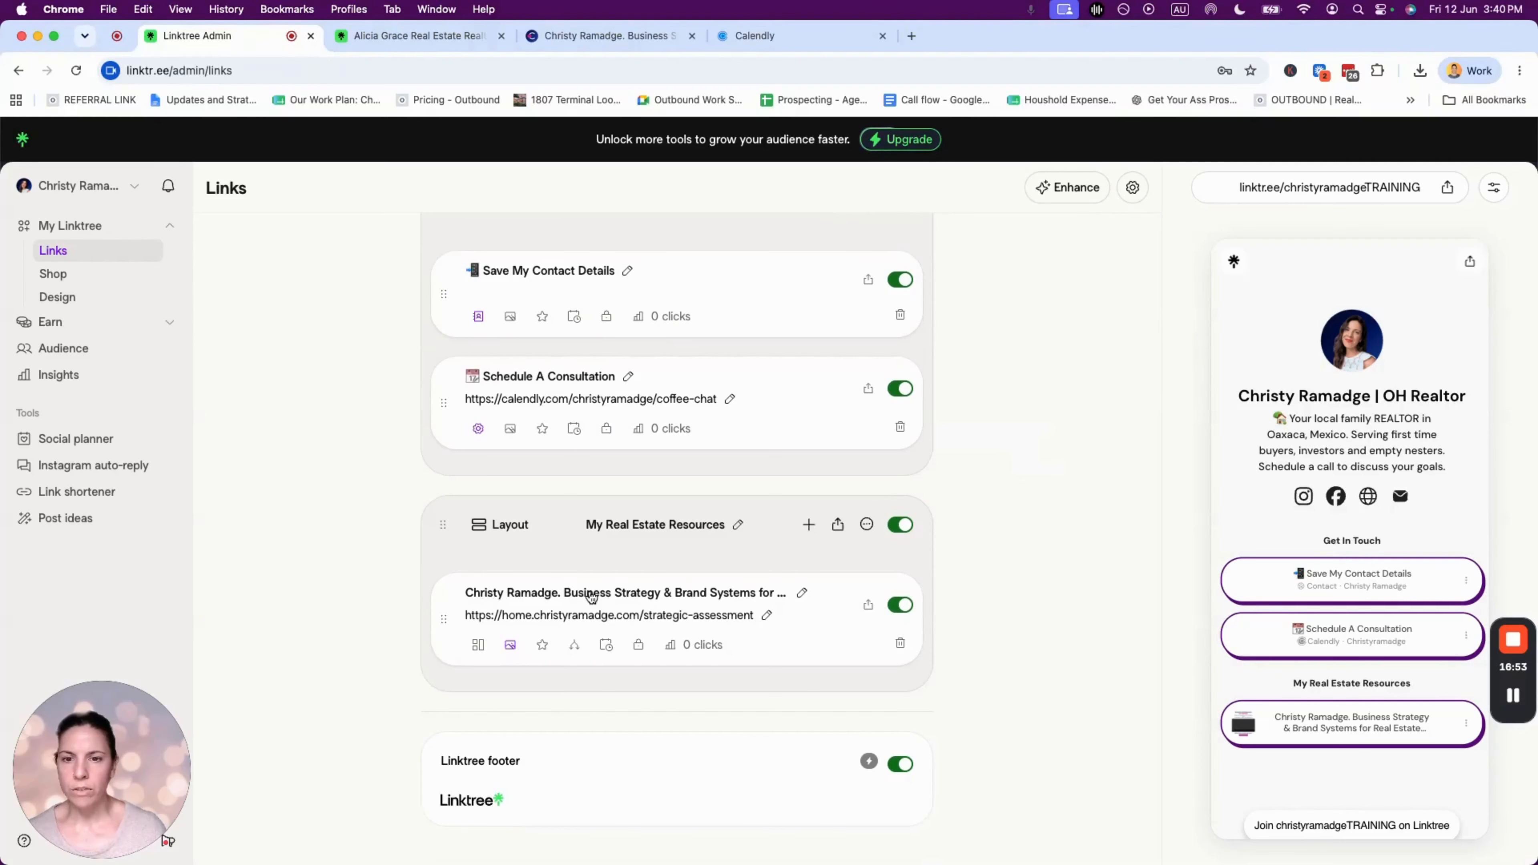
- Replace the strategic-assessment link's title with 'Get Your Free Home Estimate'
left_click(803, 597)
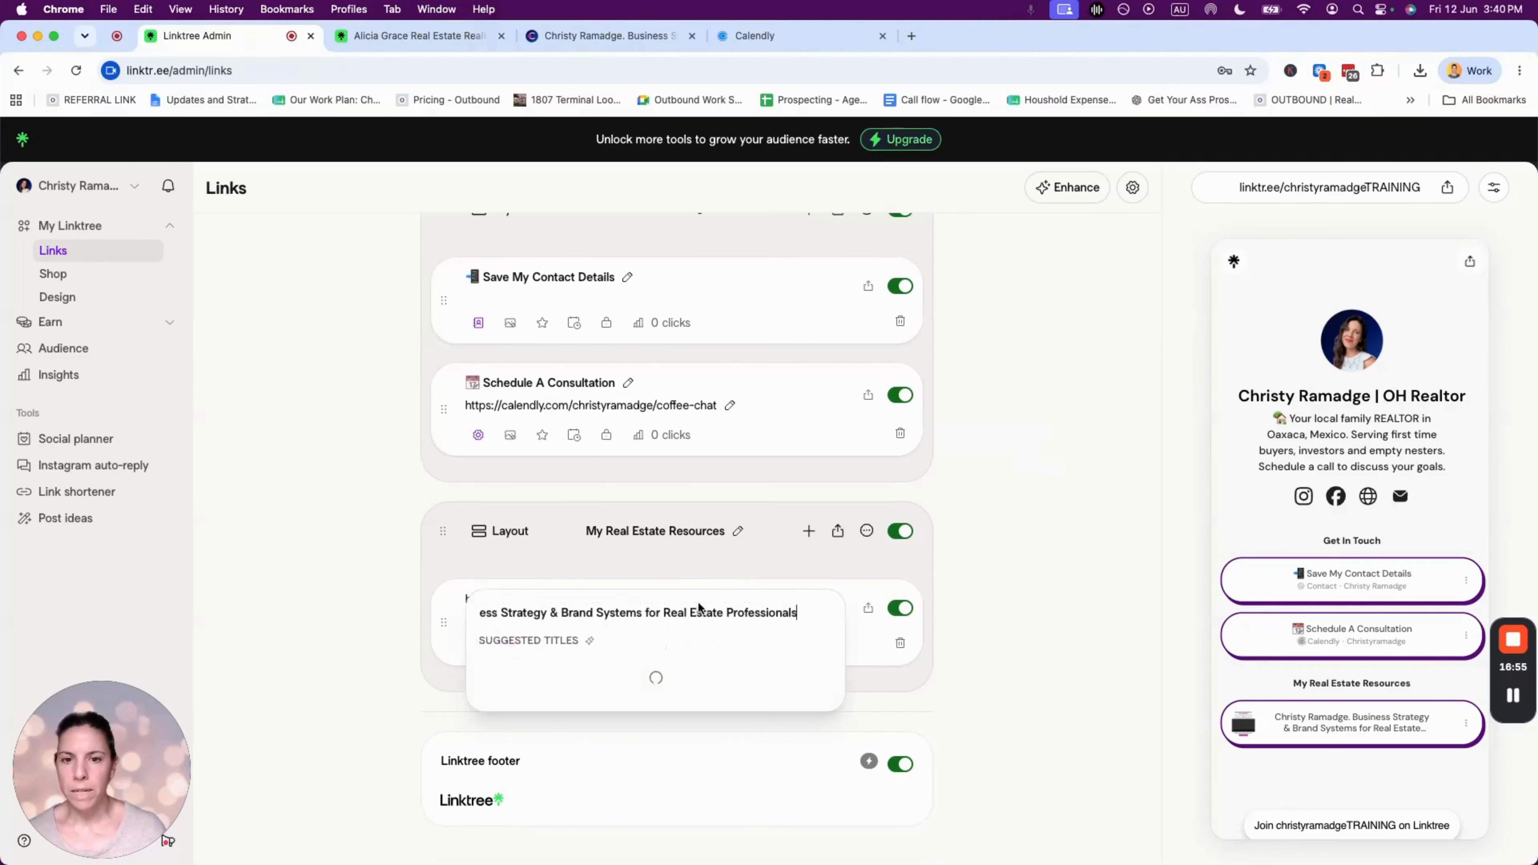
triple_click(681, 612)
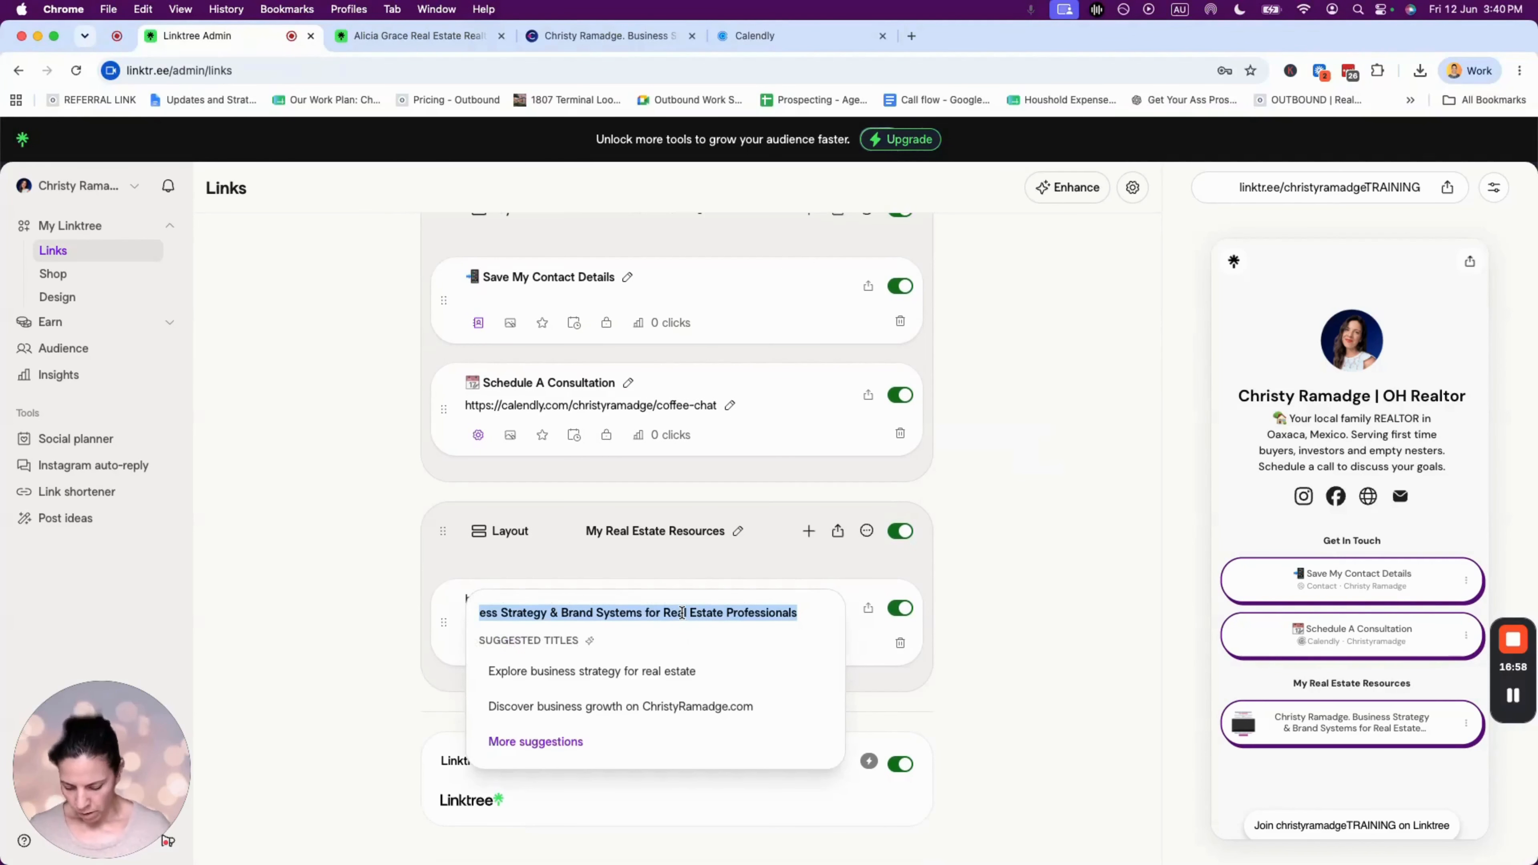
type("S")
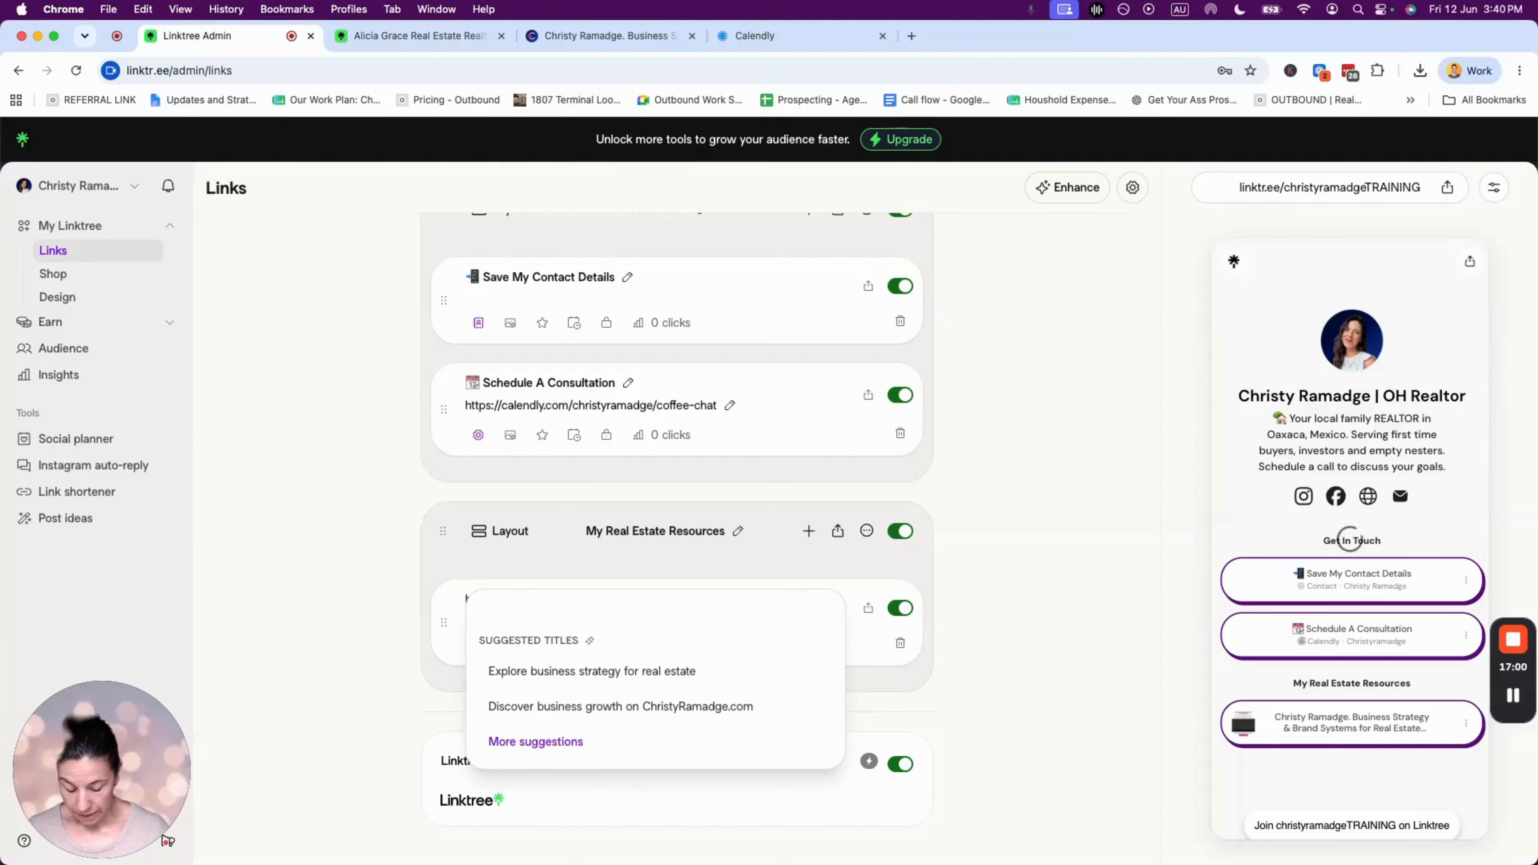
type("G")
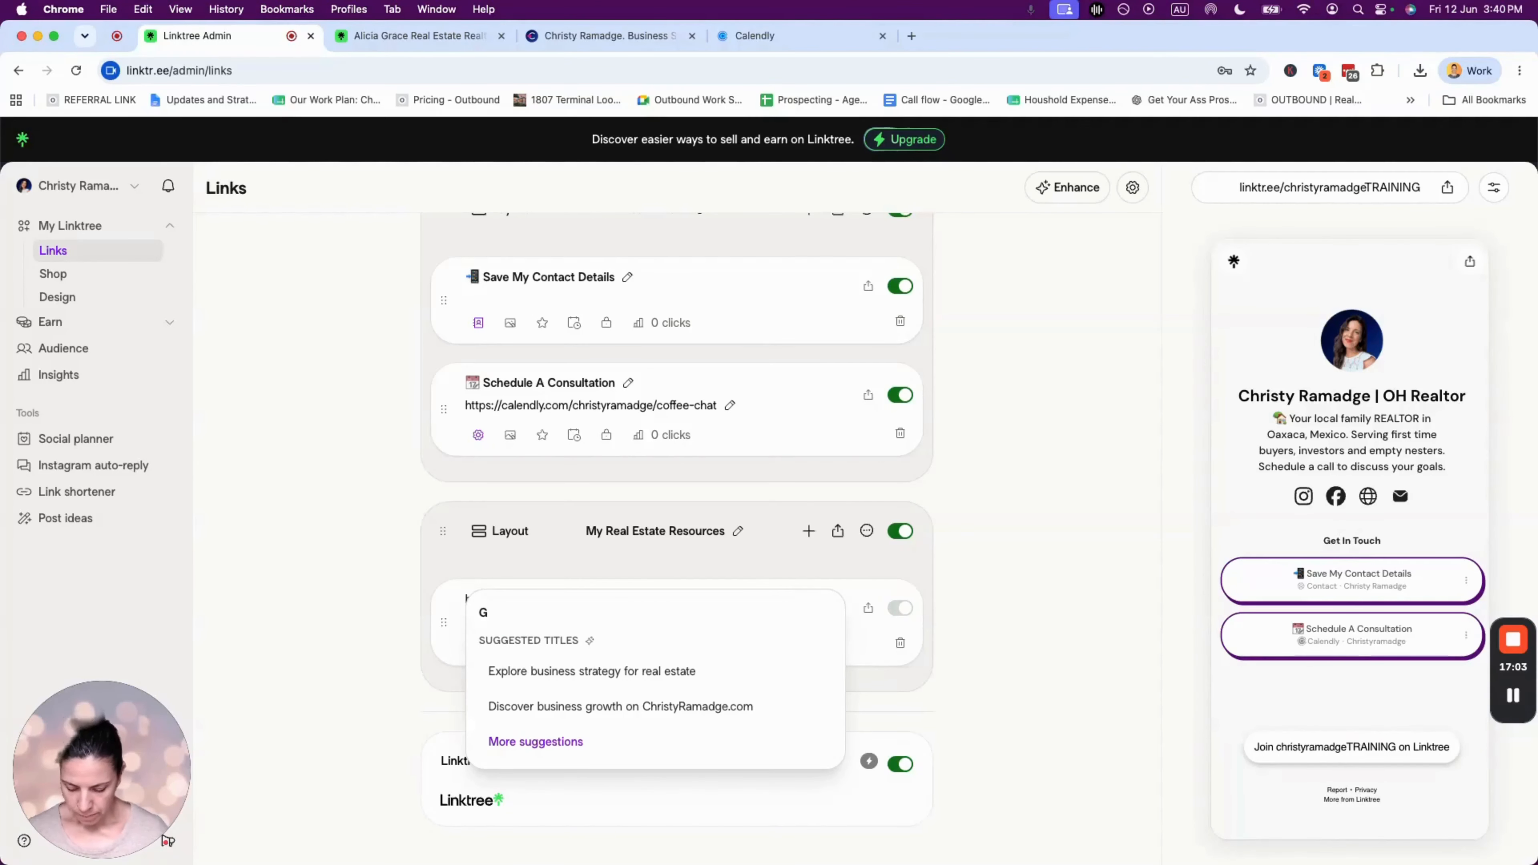
type("et Your Free Home")
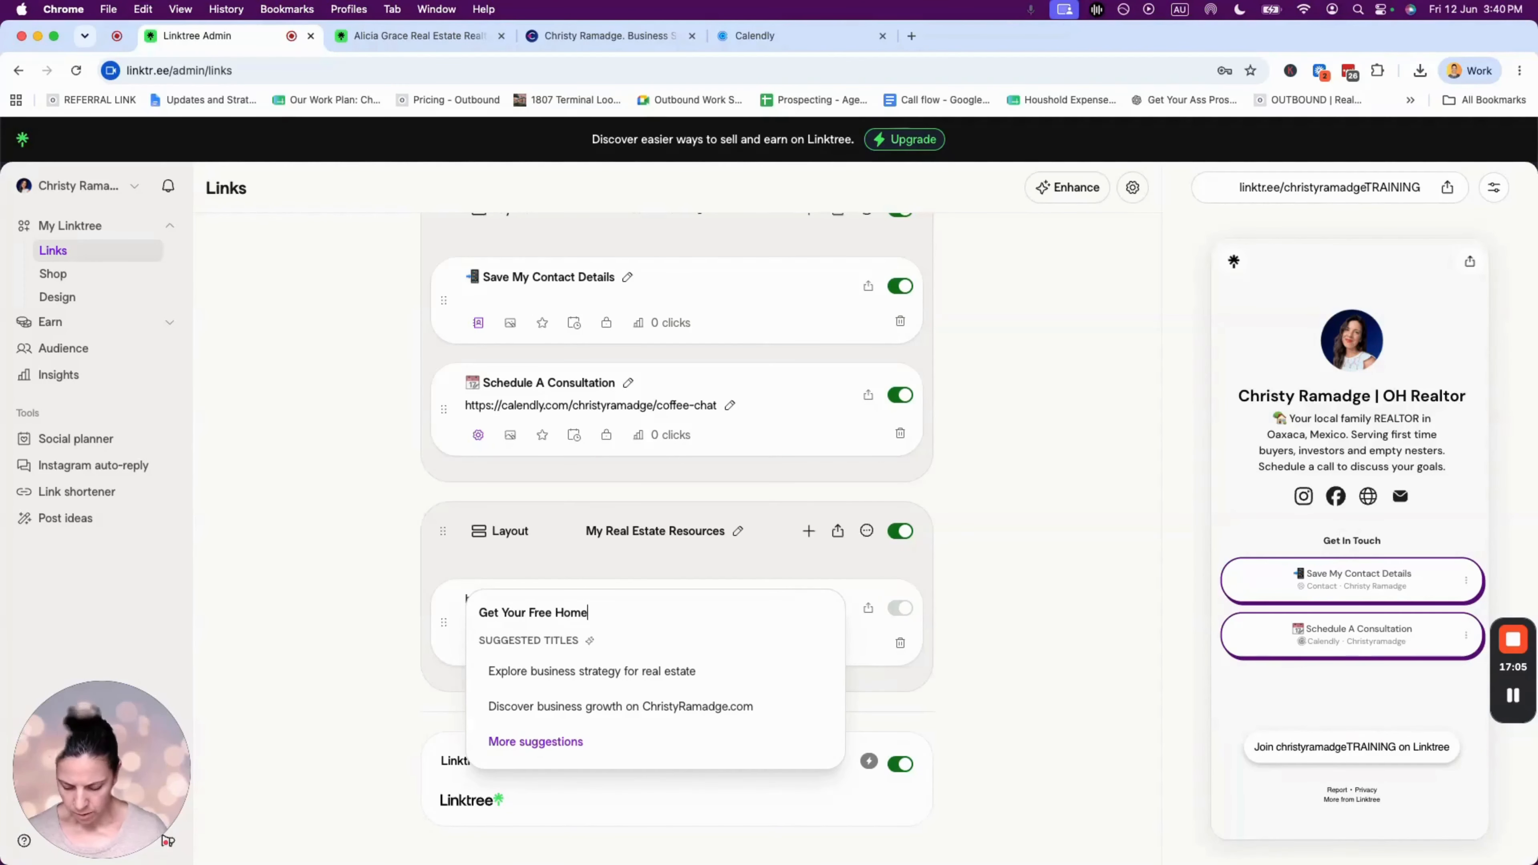
type(" Estimate")
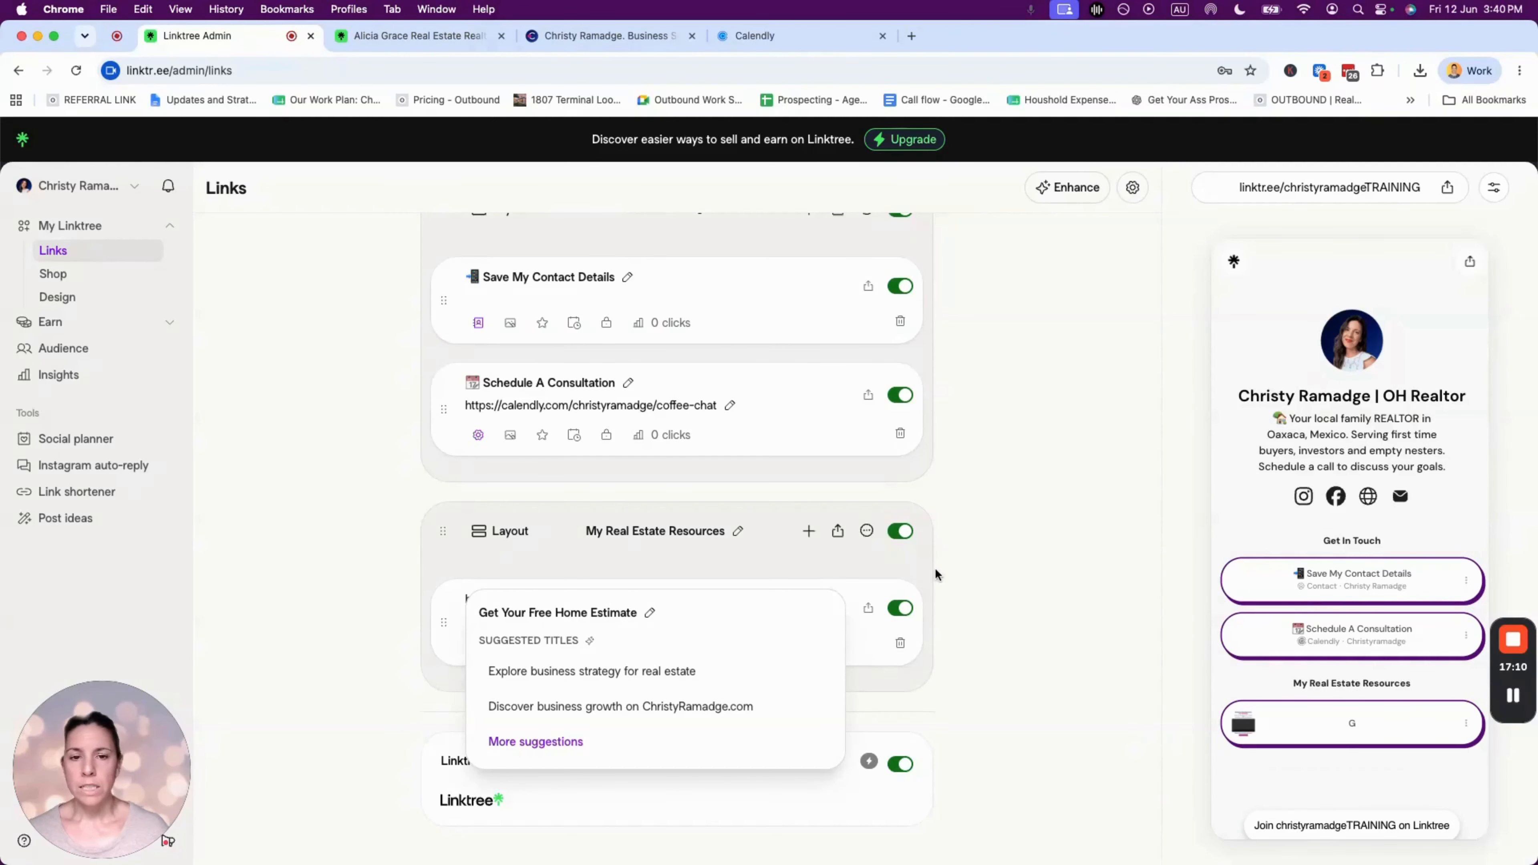
left_click(901, 571)
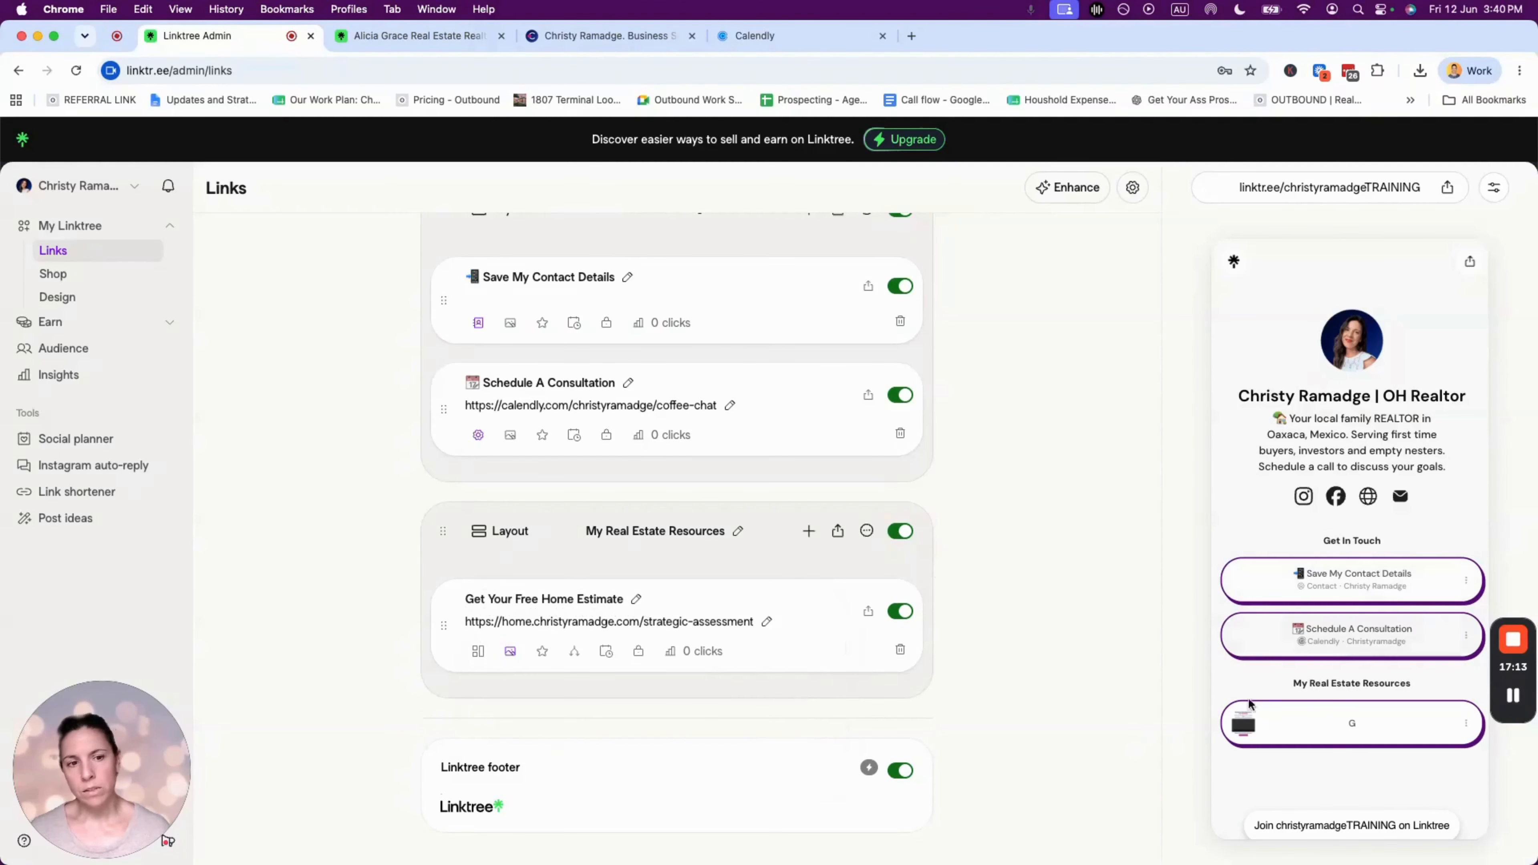
scroll(1322, 724, "down", 2)
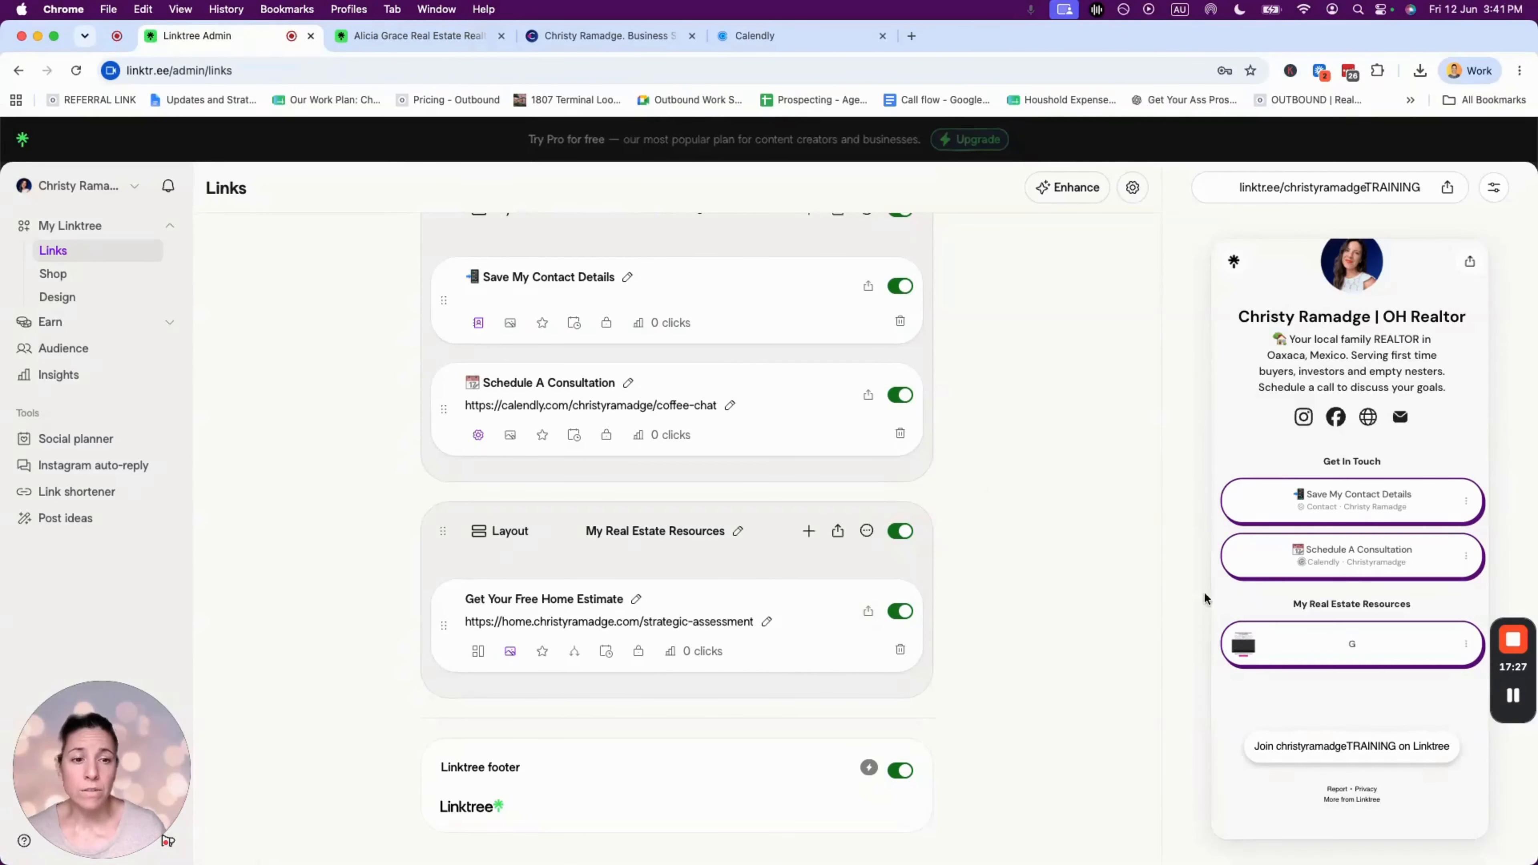
- Remove the Get Your Free Home Estimate thumbnail and test the link from the preview
left_click(508, 652)
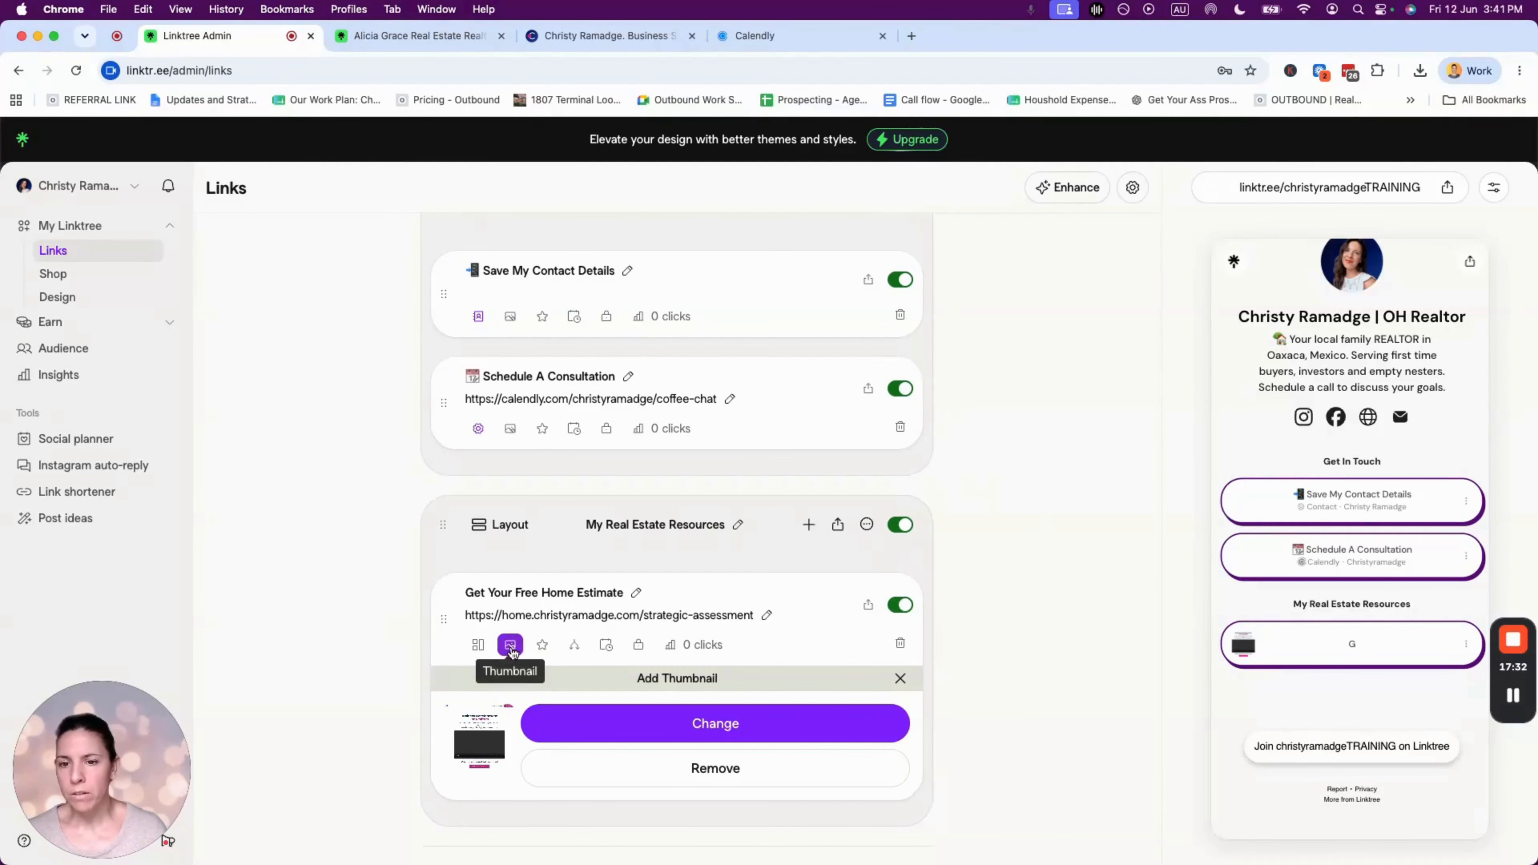
left_click(723, 771)
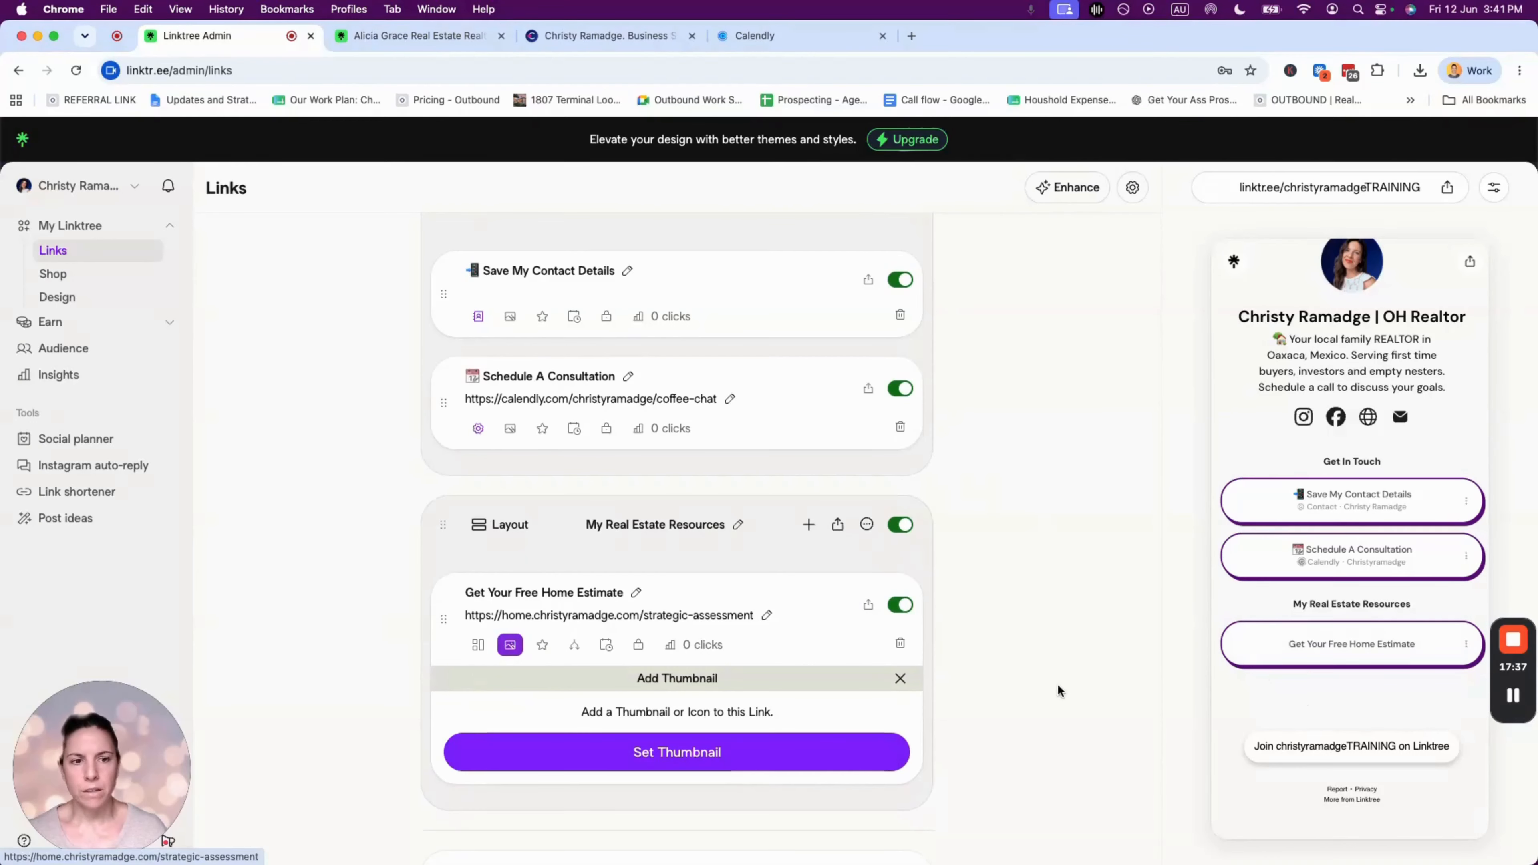
left_click(1357, 652)
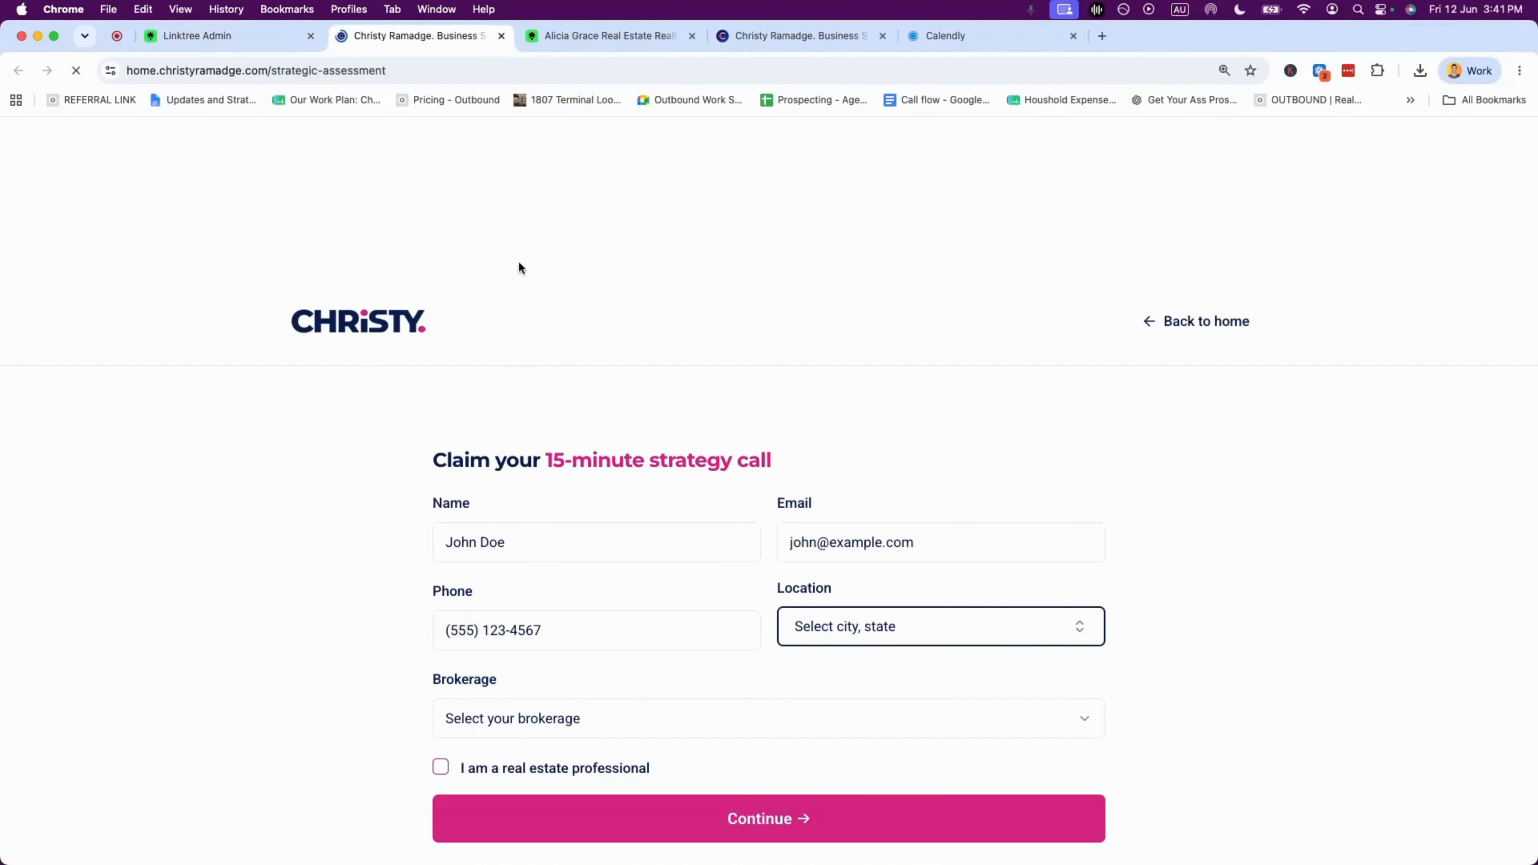
left_click(501, 37)
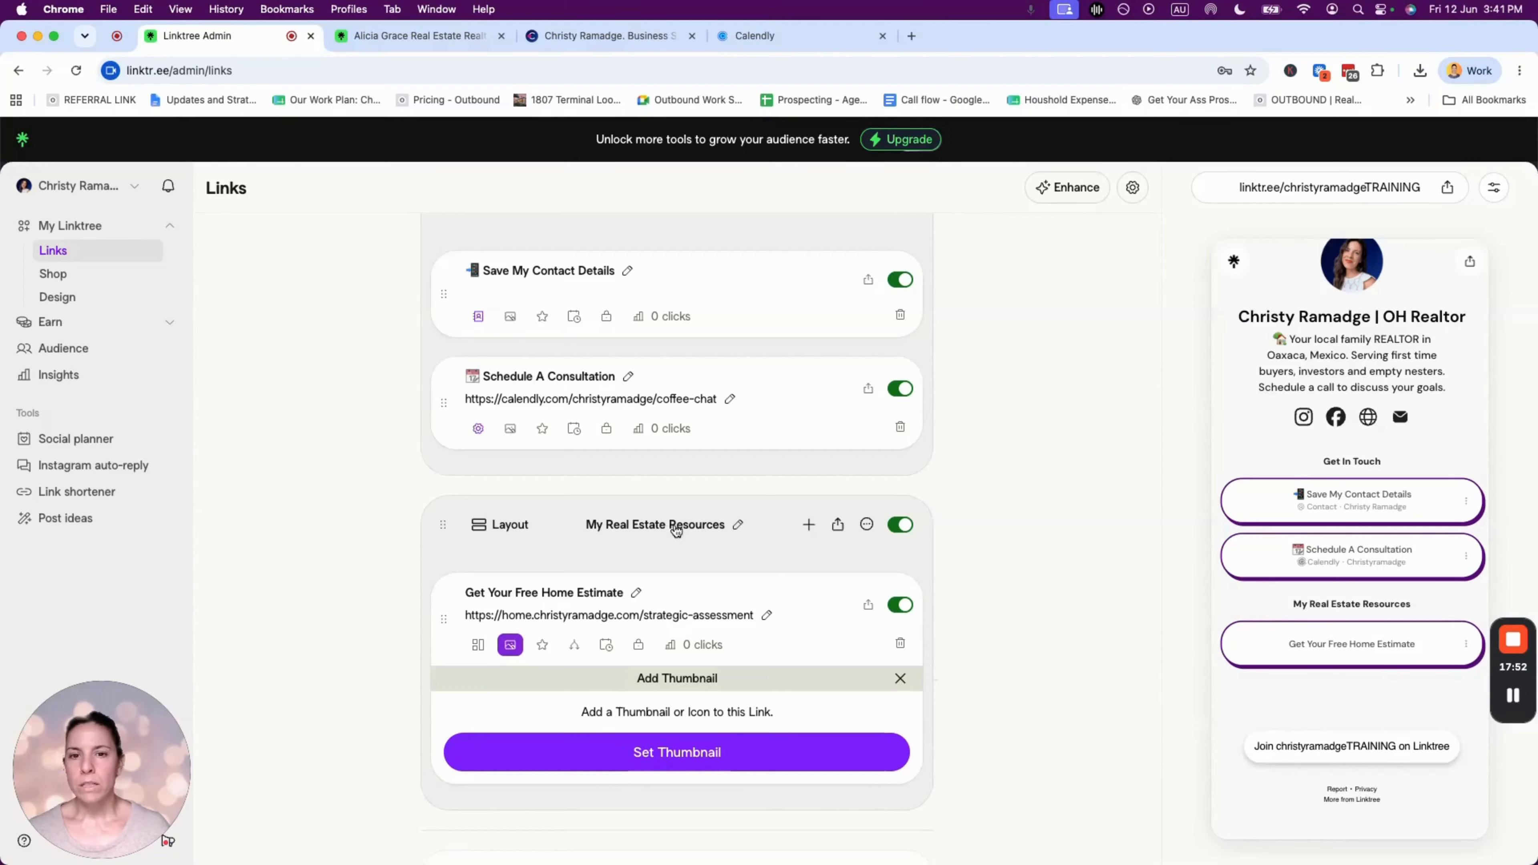
- Open the add-item choices below the link, then dismiss them without adding anything
scroll(675, 527, "down", 3)
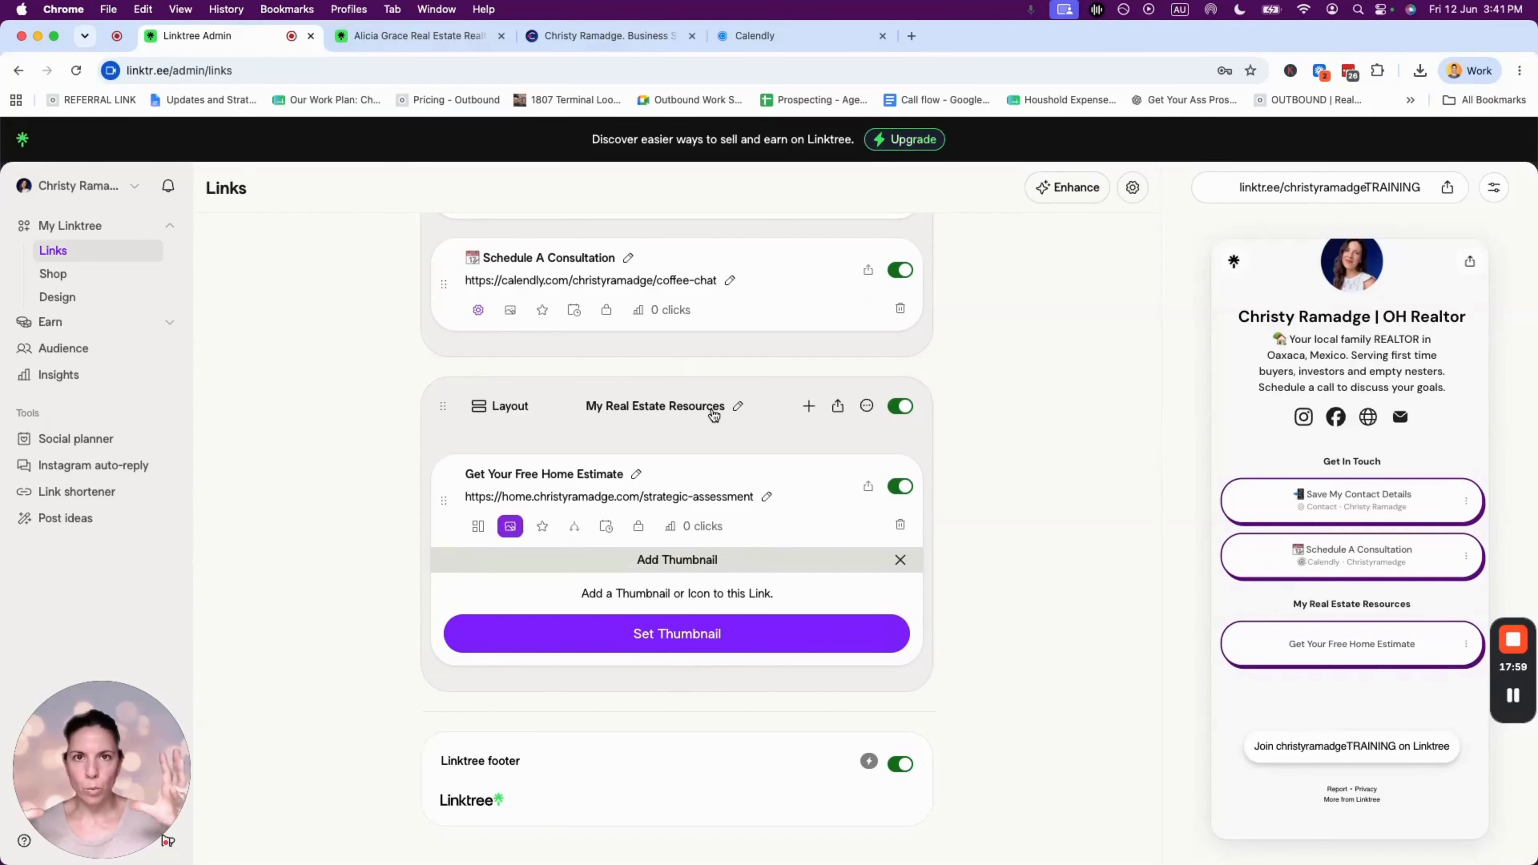
mouse_move(676, 677)
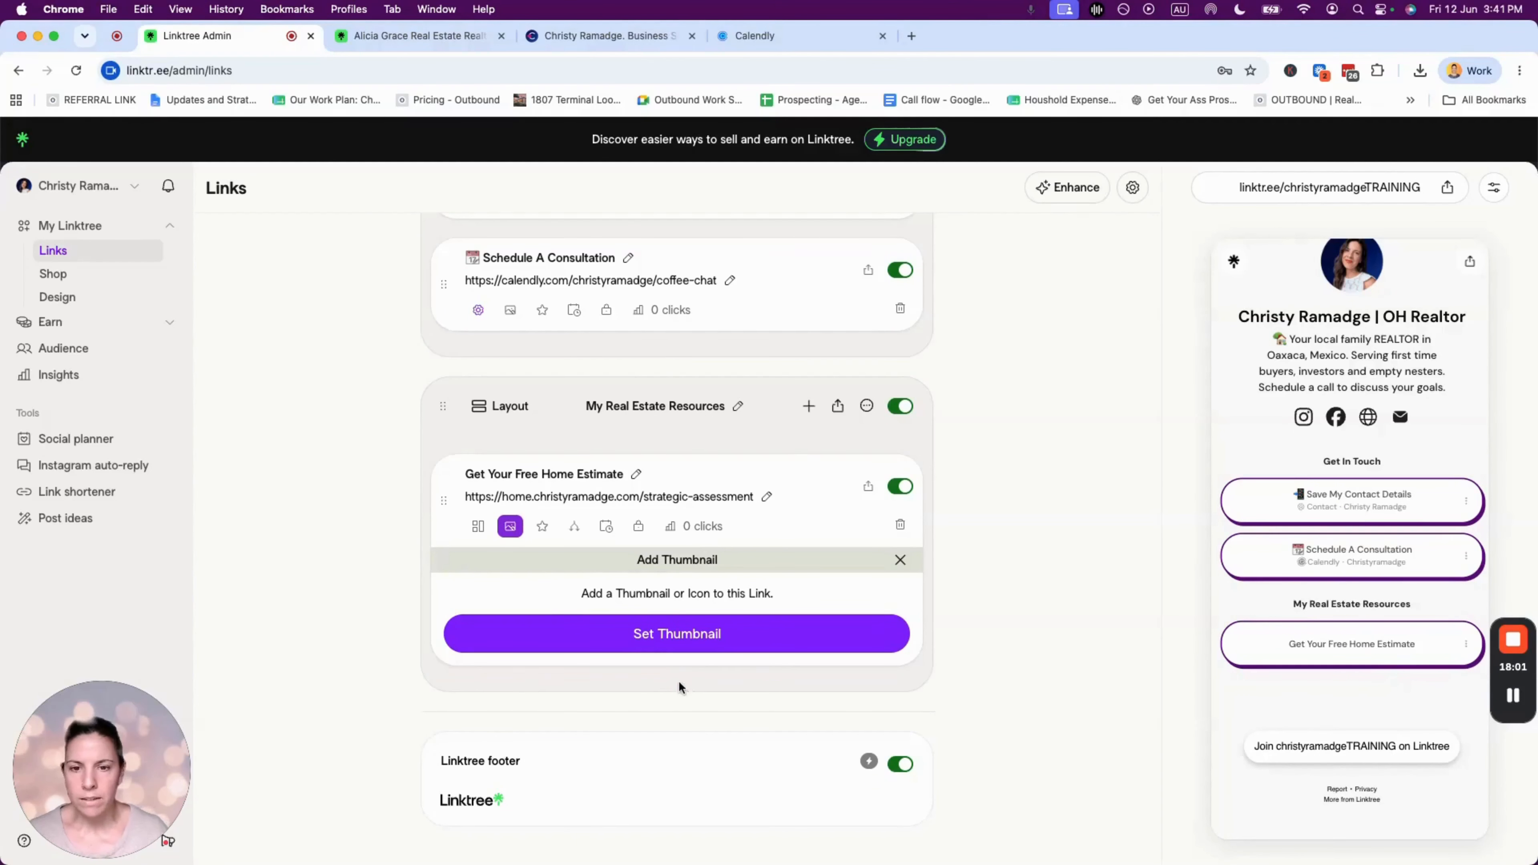
left_click(676, 675)
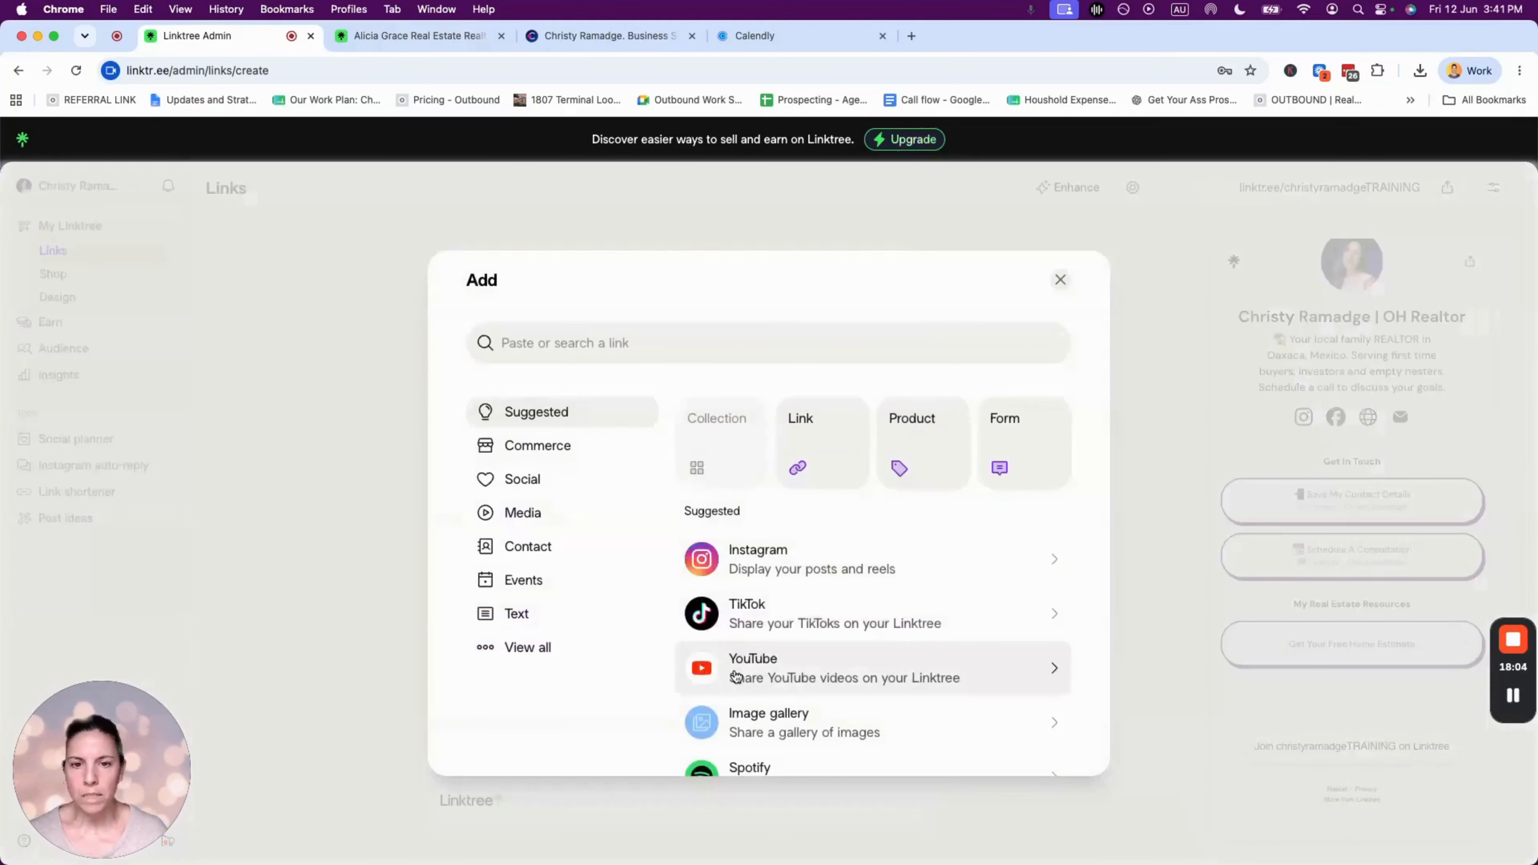
scroll(732, 673, "down", 4)
scroll(739, 545, "up", 5)
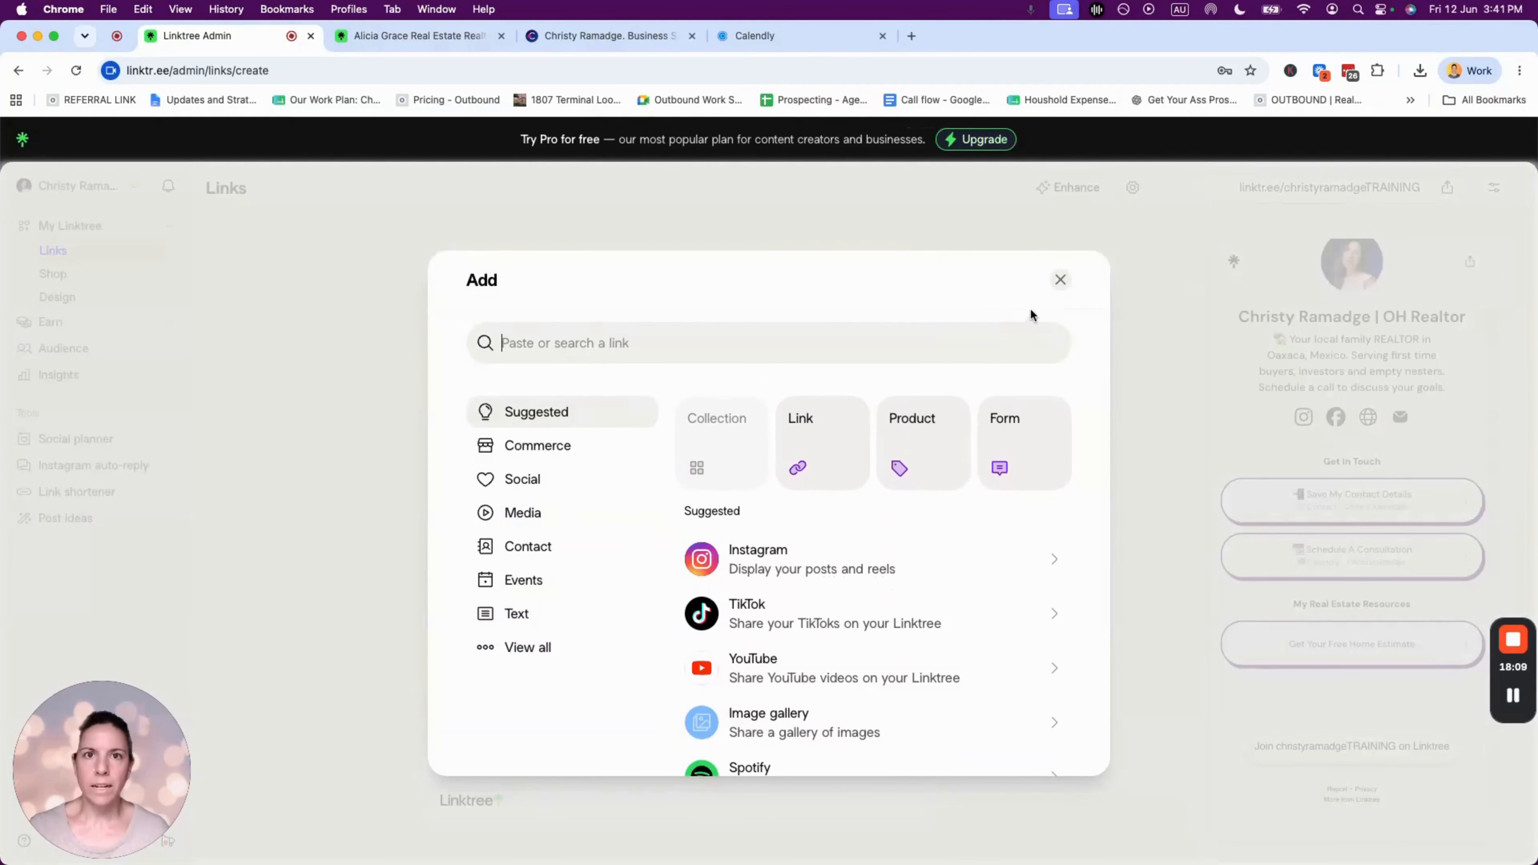
left_click(1060, 279)
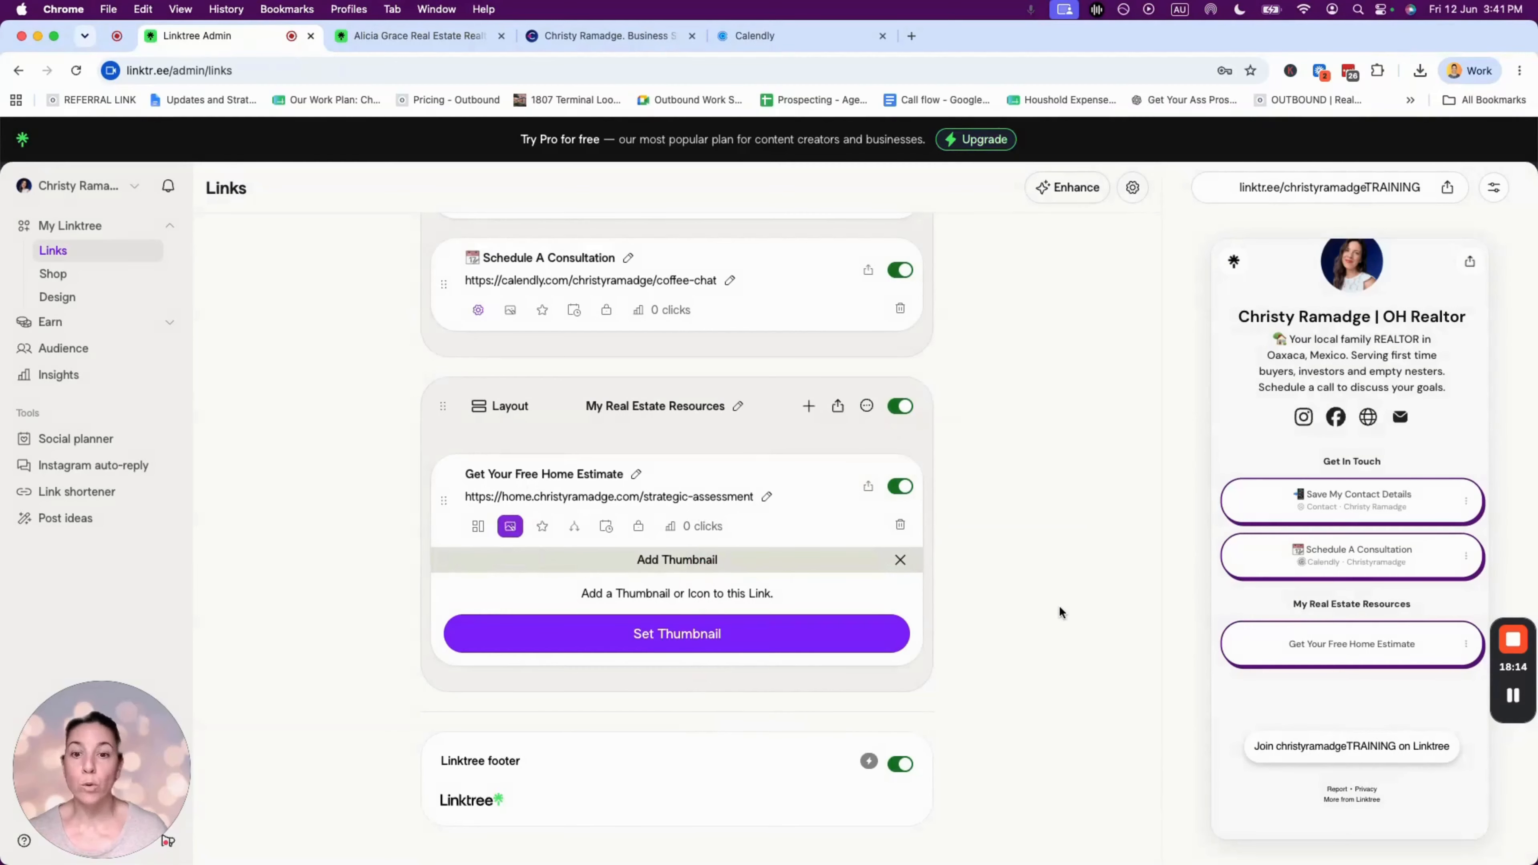
scroll(787, 526, "up", 7)
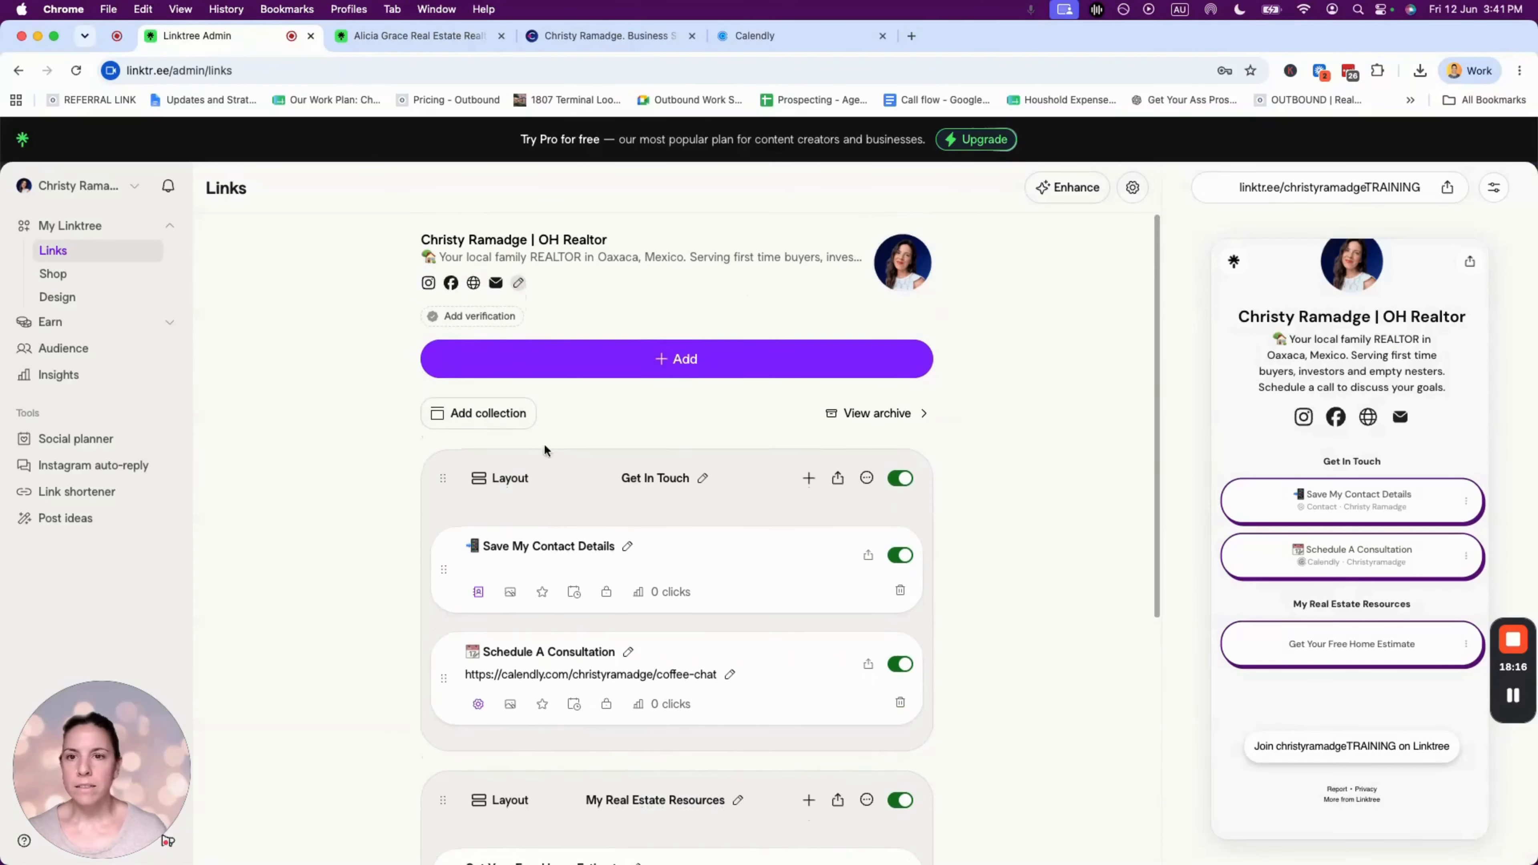
- Create a collection titled 'What My Clients Have To Say', fixing the 'Day' typo, and drag it below My Real Estate Resources
left_click(475, 414)
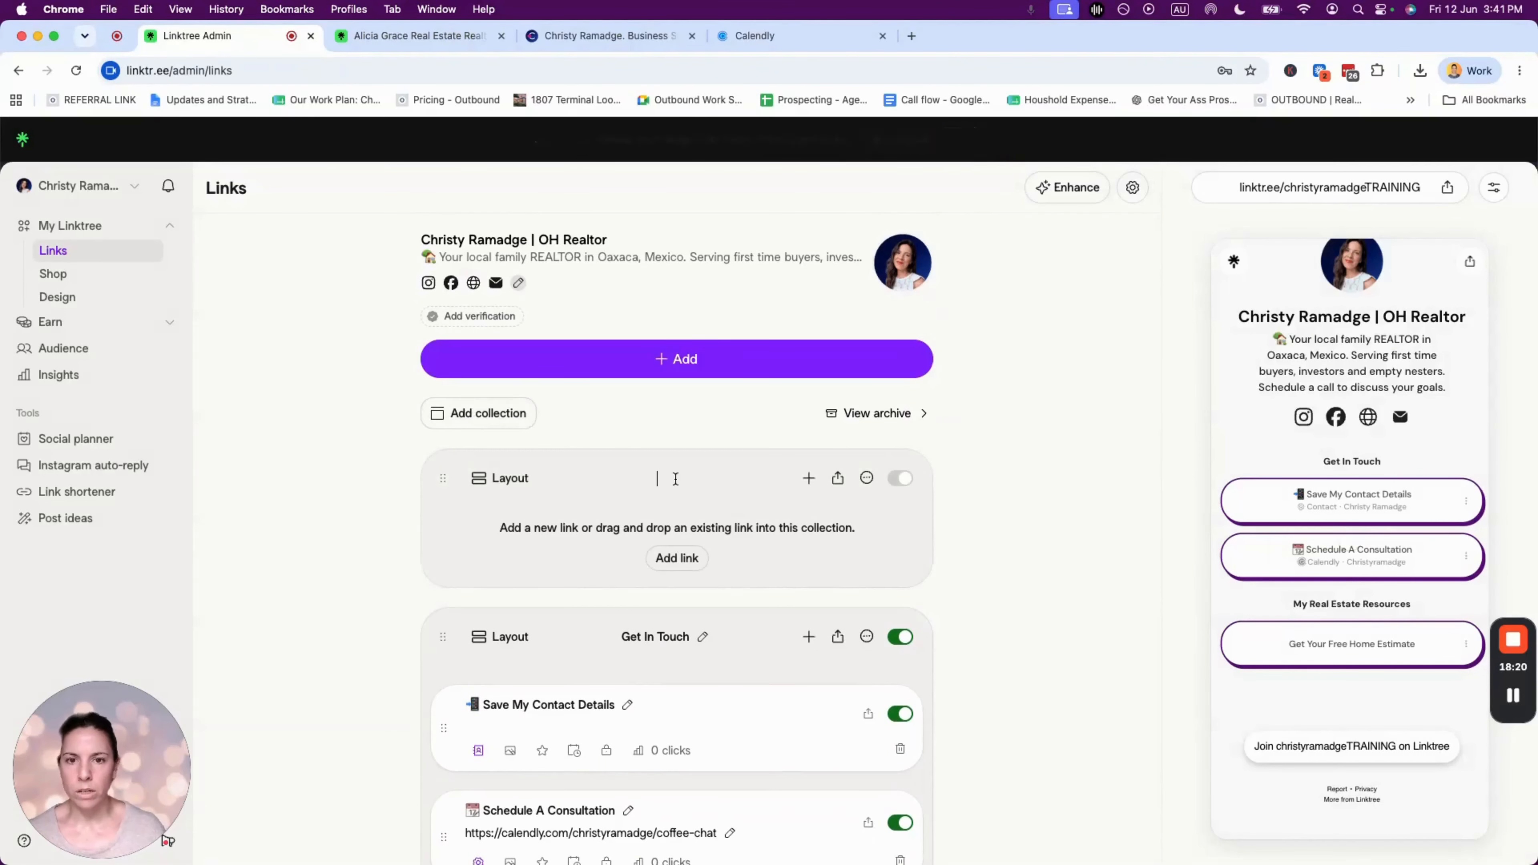
type("What")
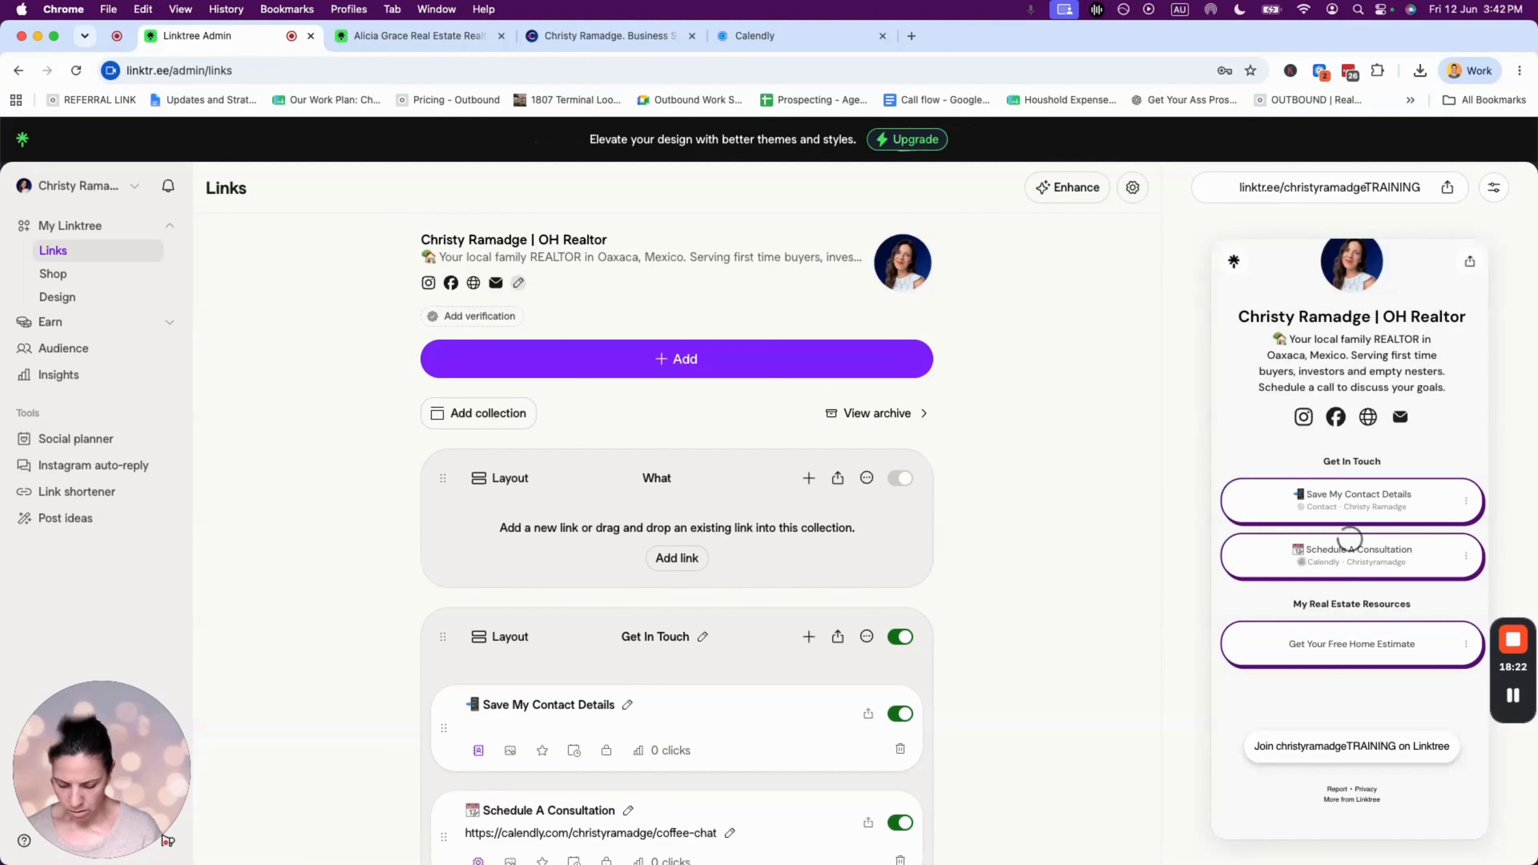
type(" My")
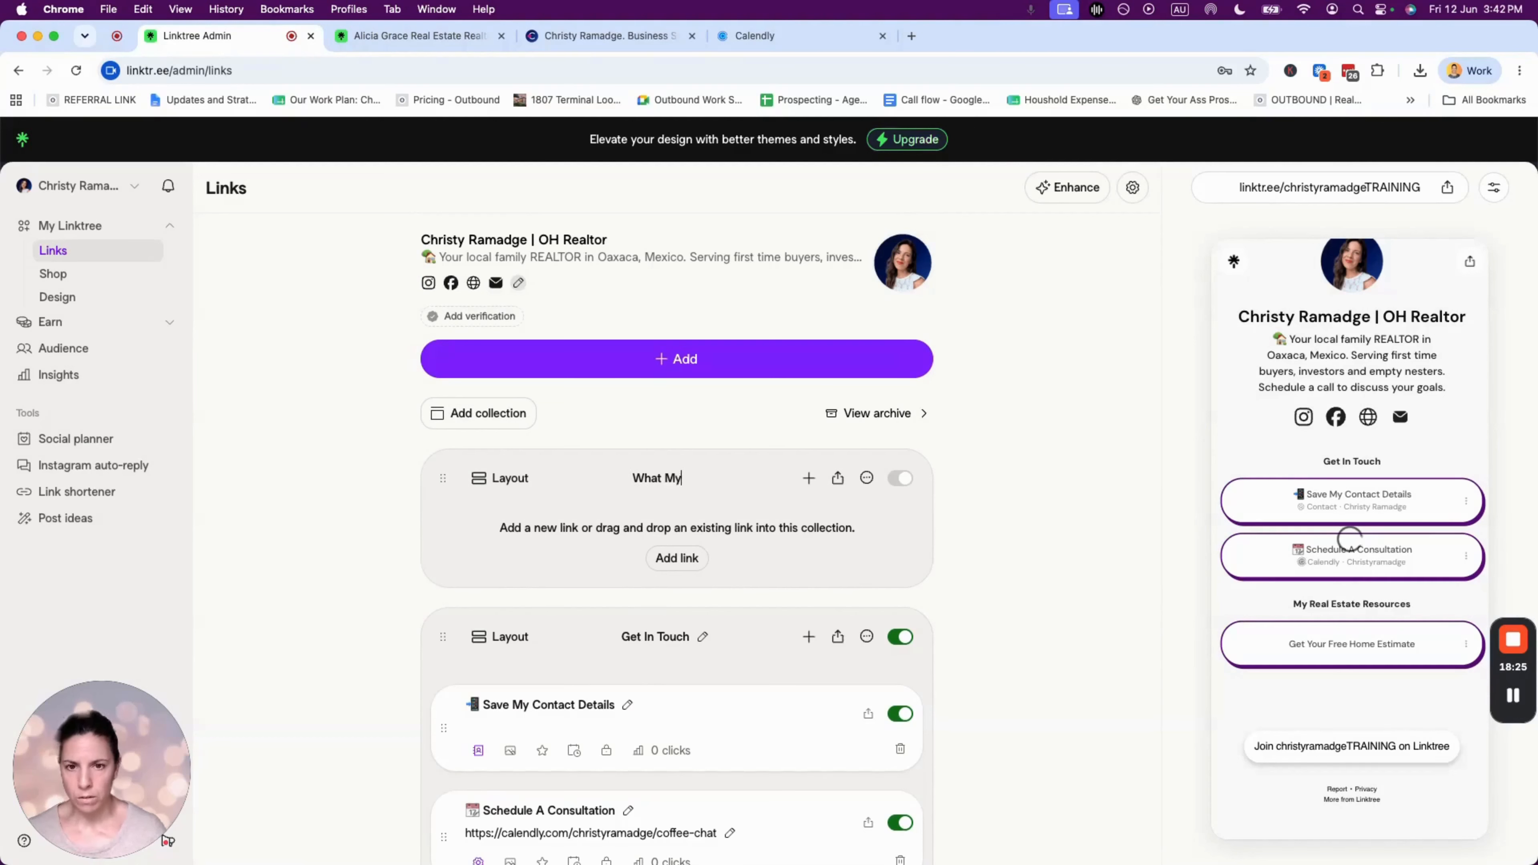
type(" Clients Have To Day")
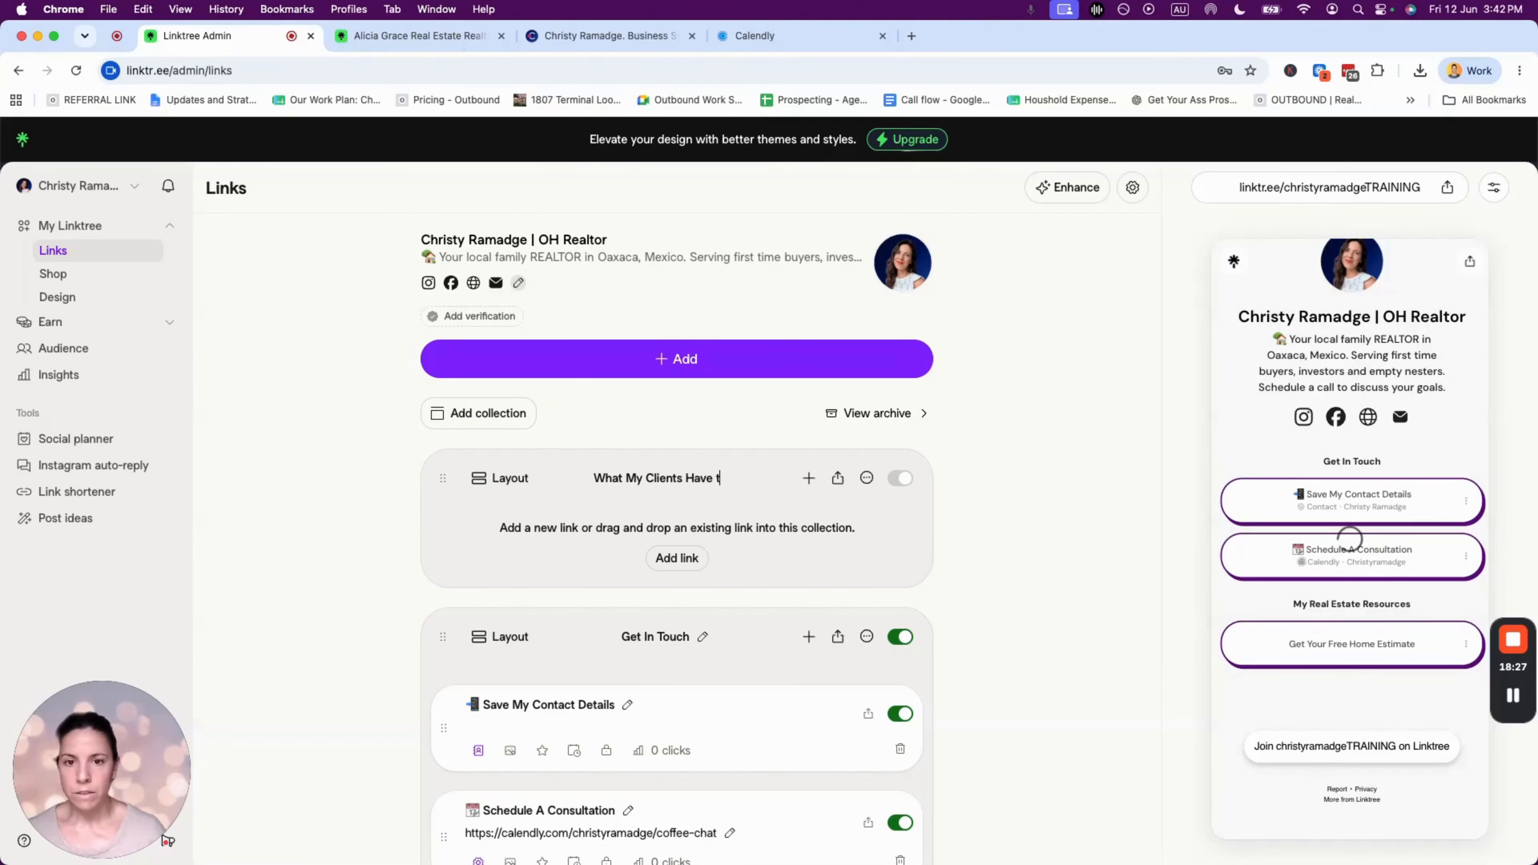
key("BackSpace")
key("BackSpace")
key("BackSpace")
type("Say")
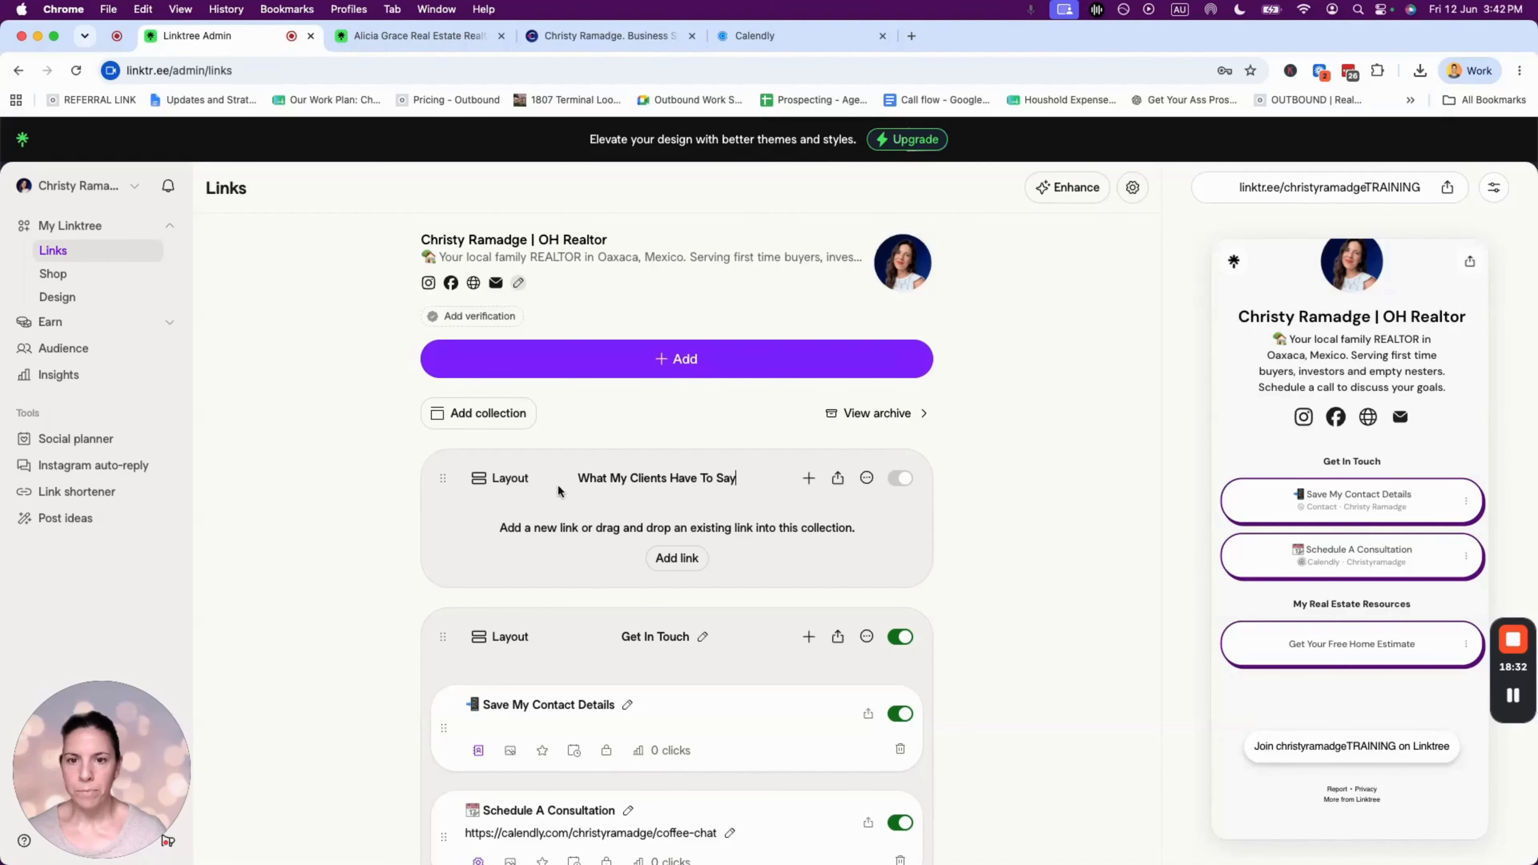
left_click_drag(442, 479, 441, 636)
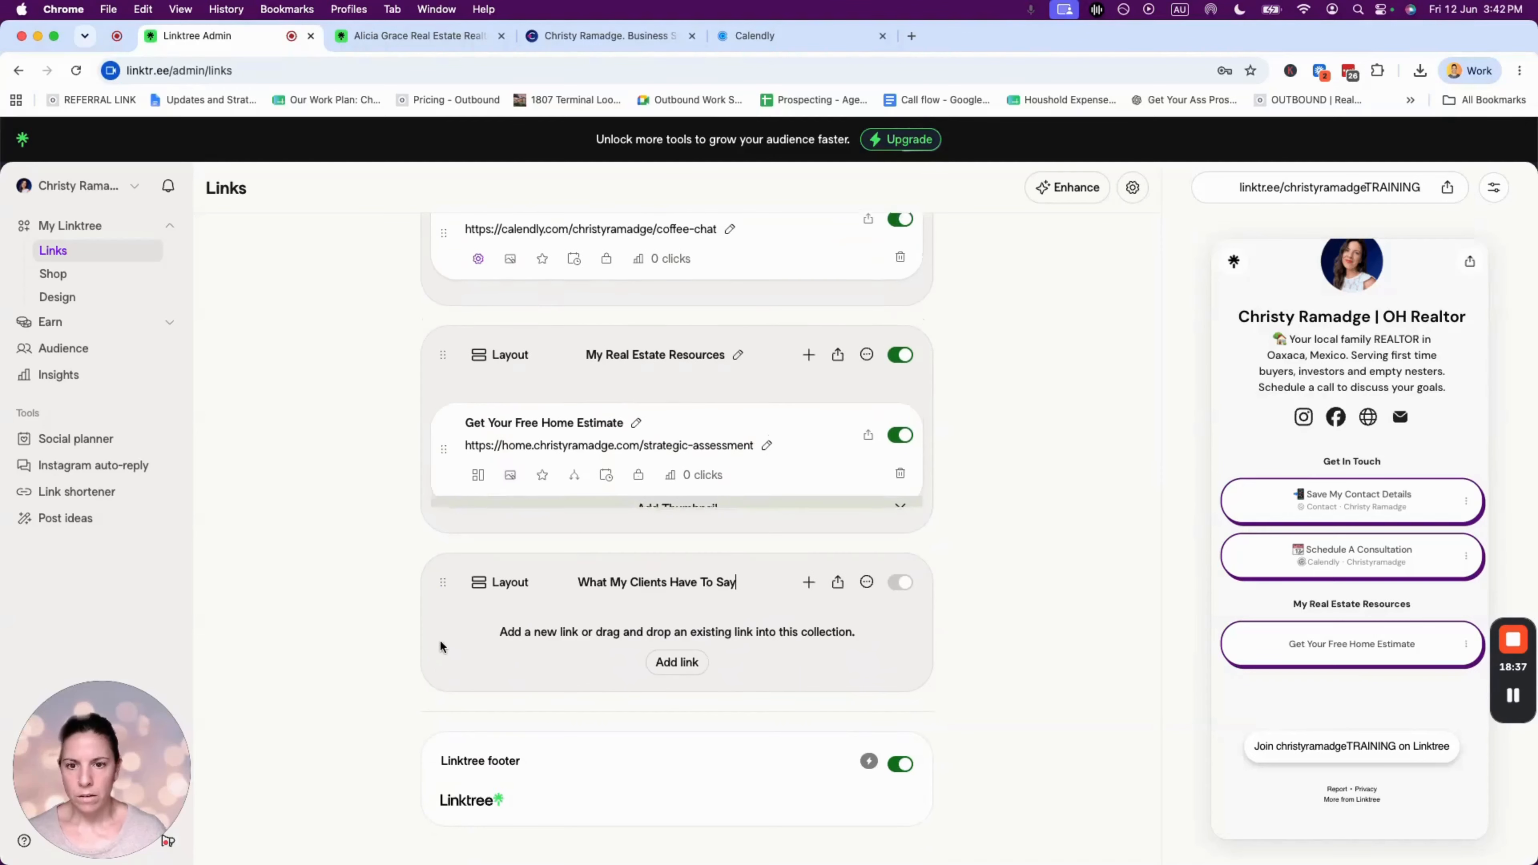
- Open Google Maps, switch to the business's managing account, and open Google Search to show its profile
left_click(911, 36)
type("map")
key("Return")
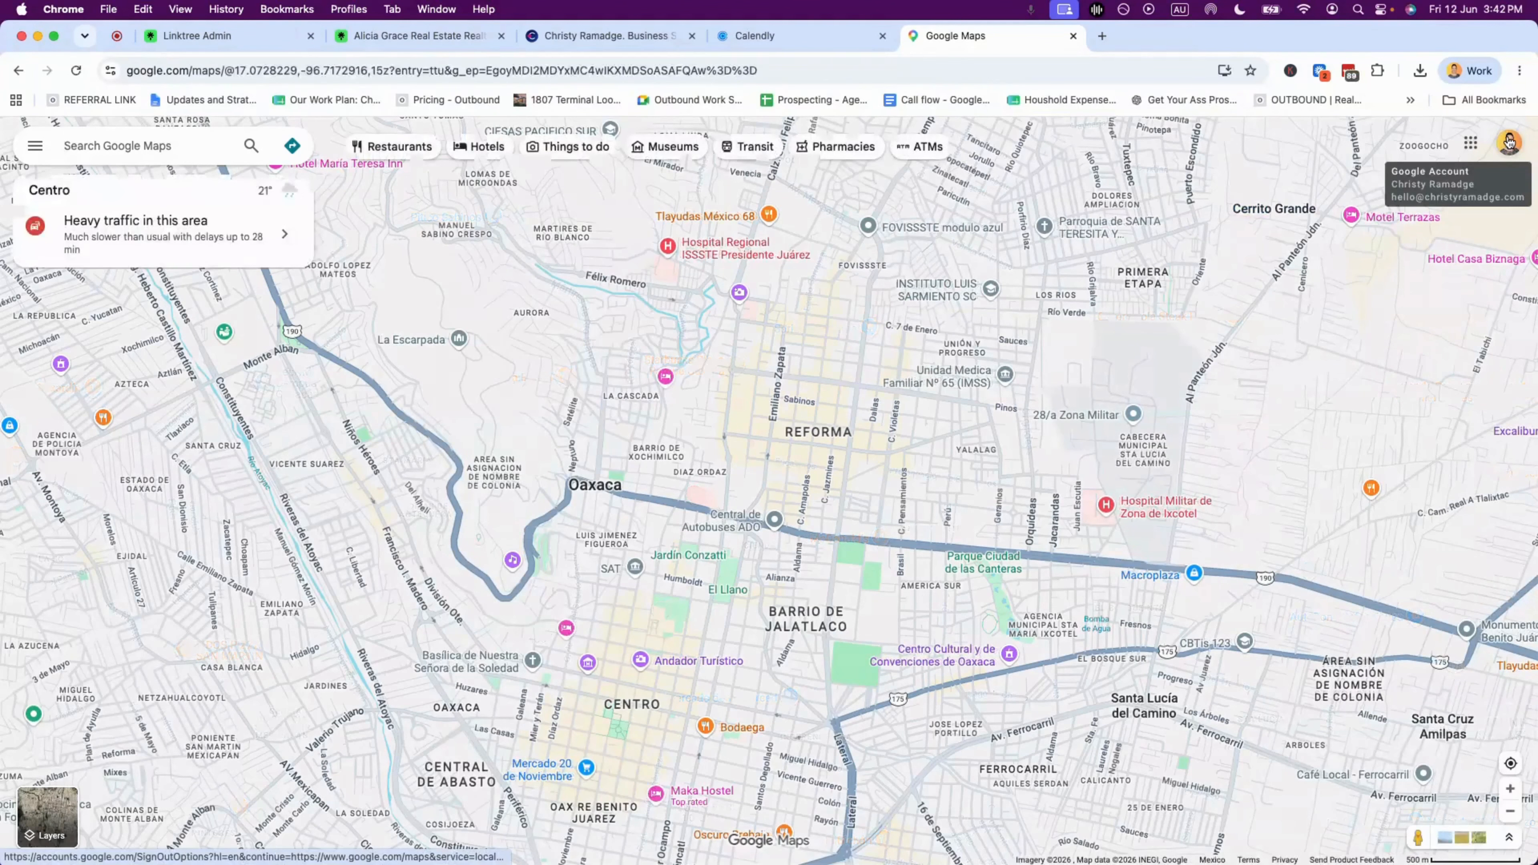
left_click(1509, 143)
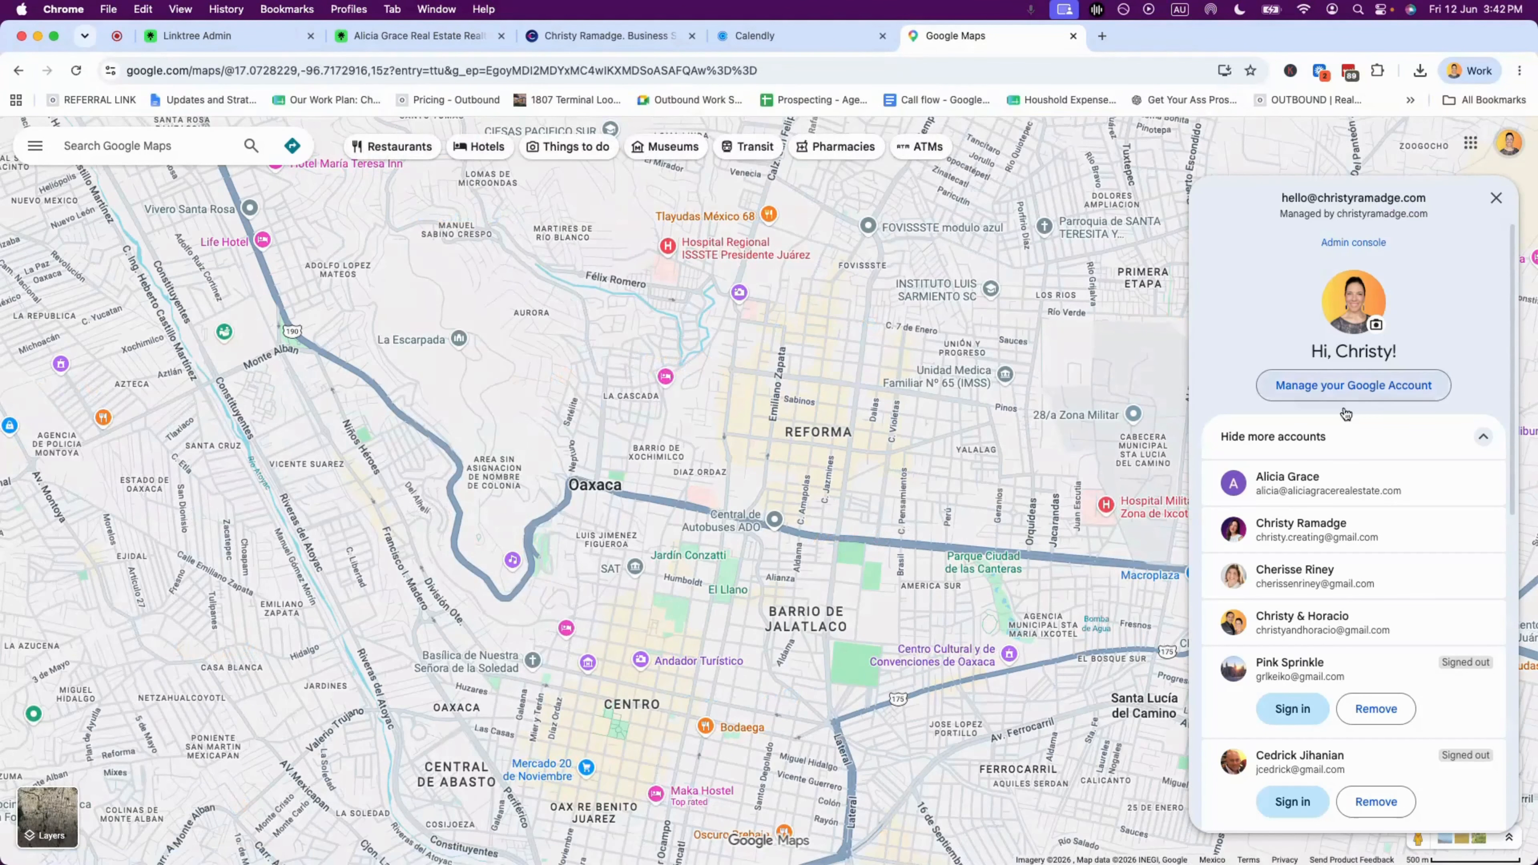
left_click(1280, 542)
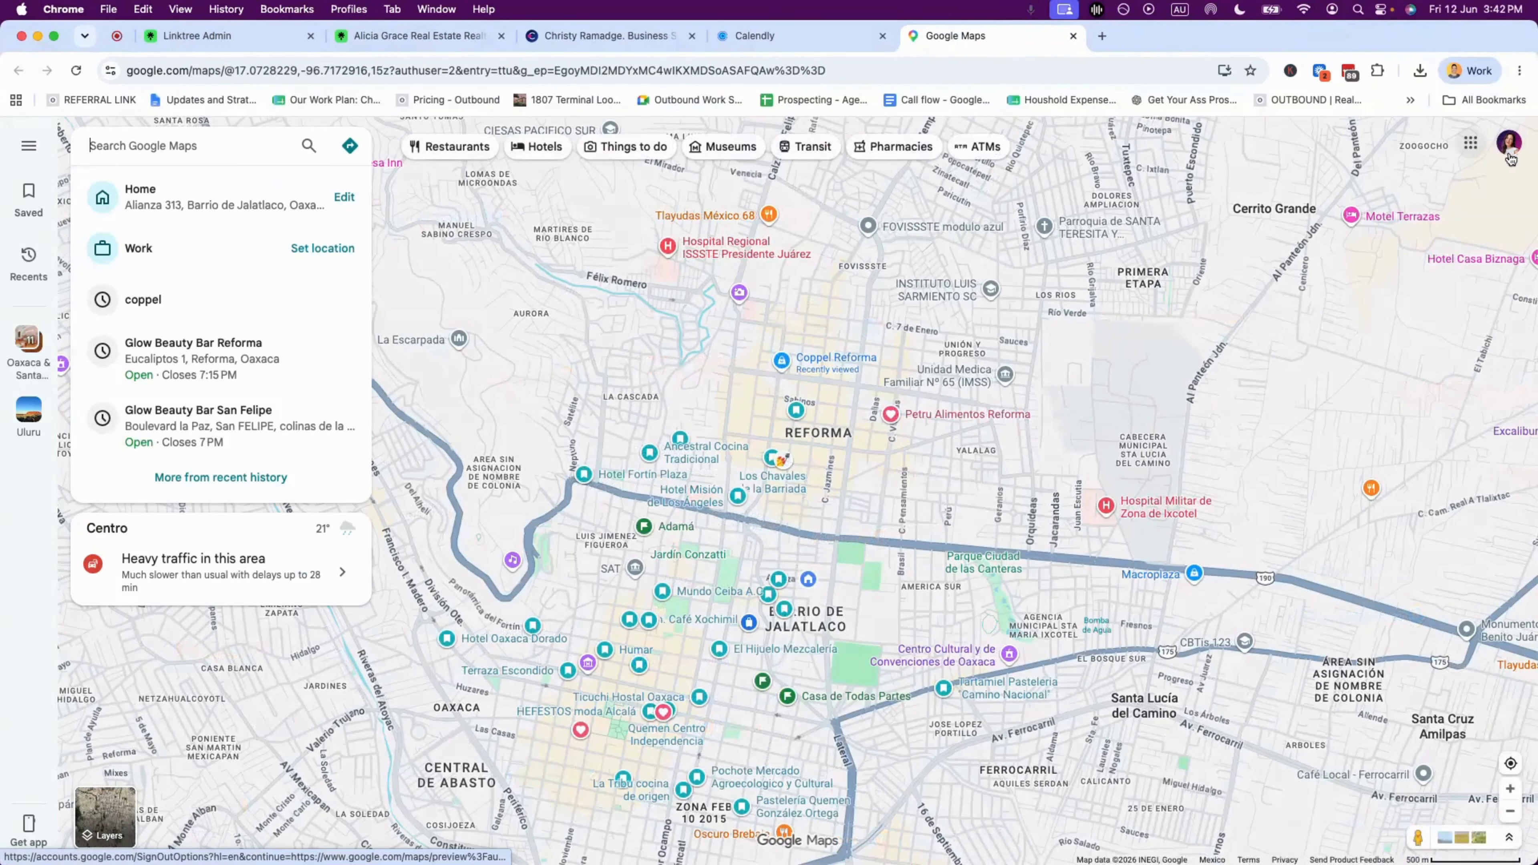
left_click(1469, 145)
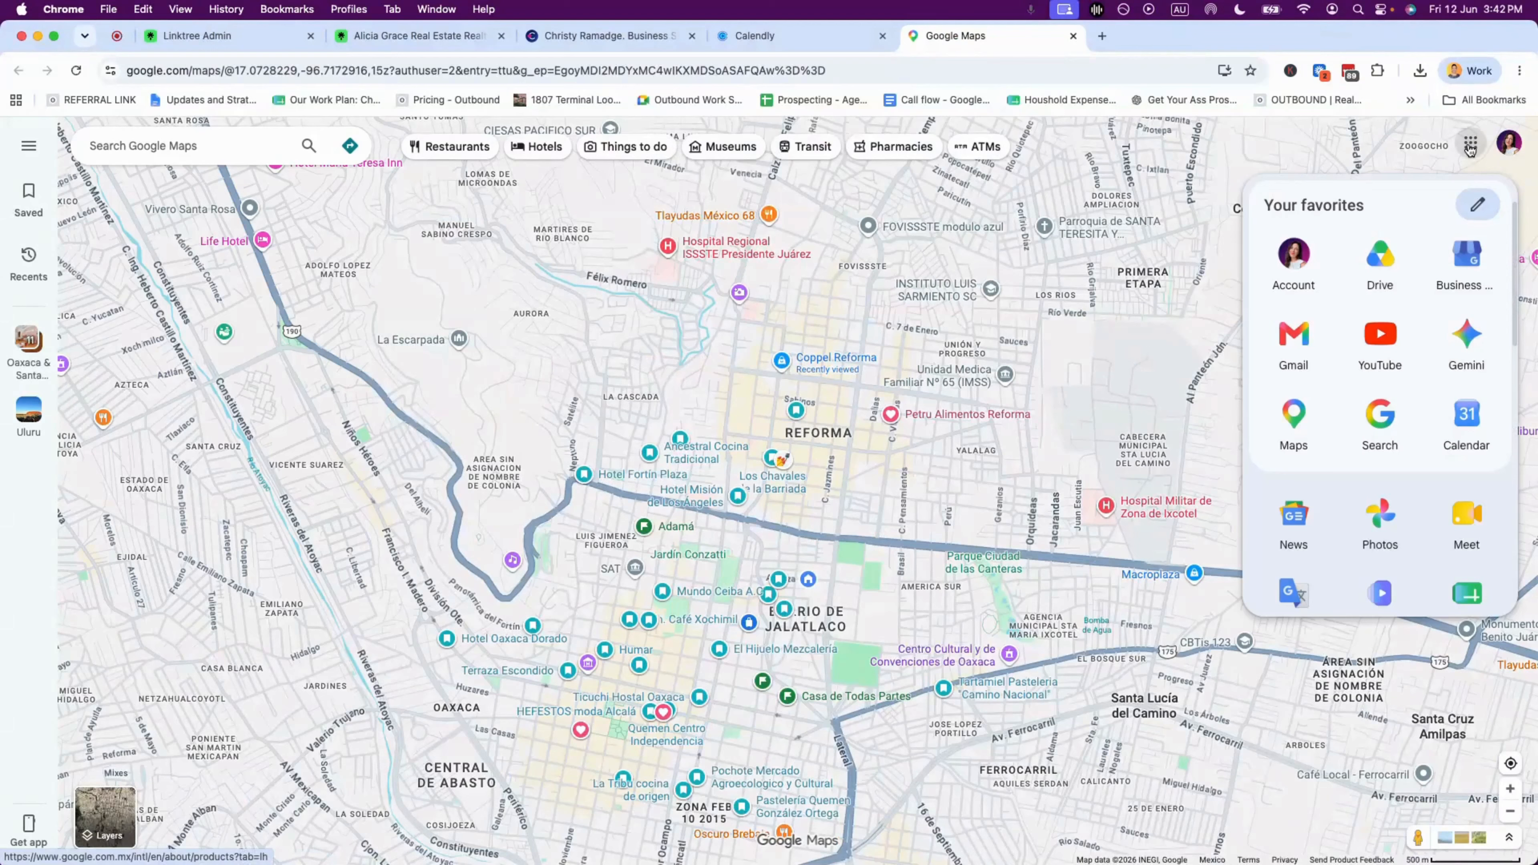
left_click(1468, 257)
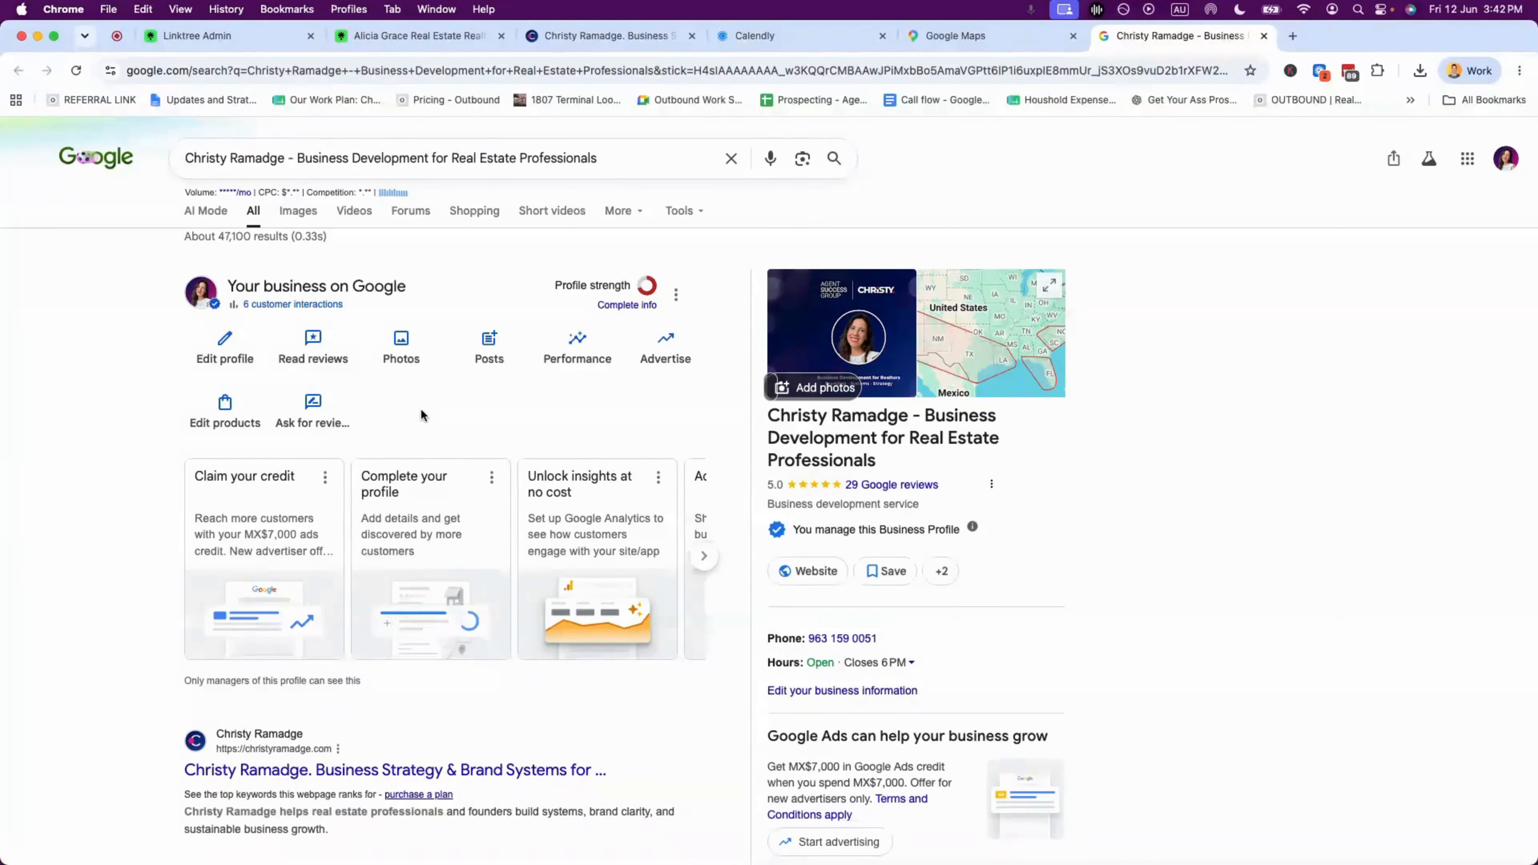
- Copy the business's Google review link from Ask for reviews and return to the Linktree admin tab
left_click(310, 401)
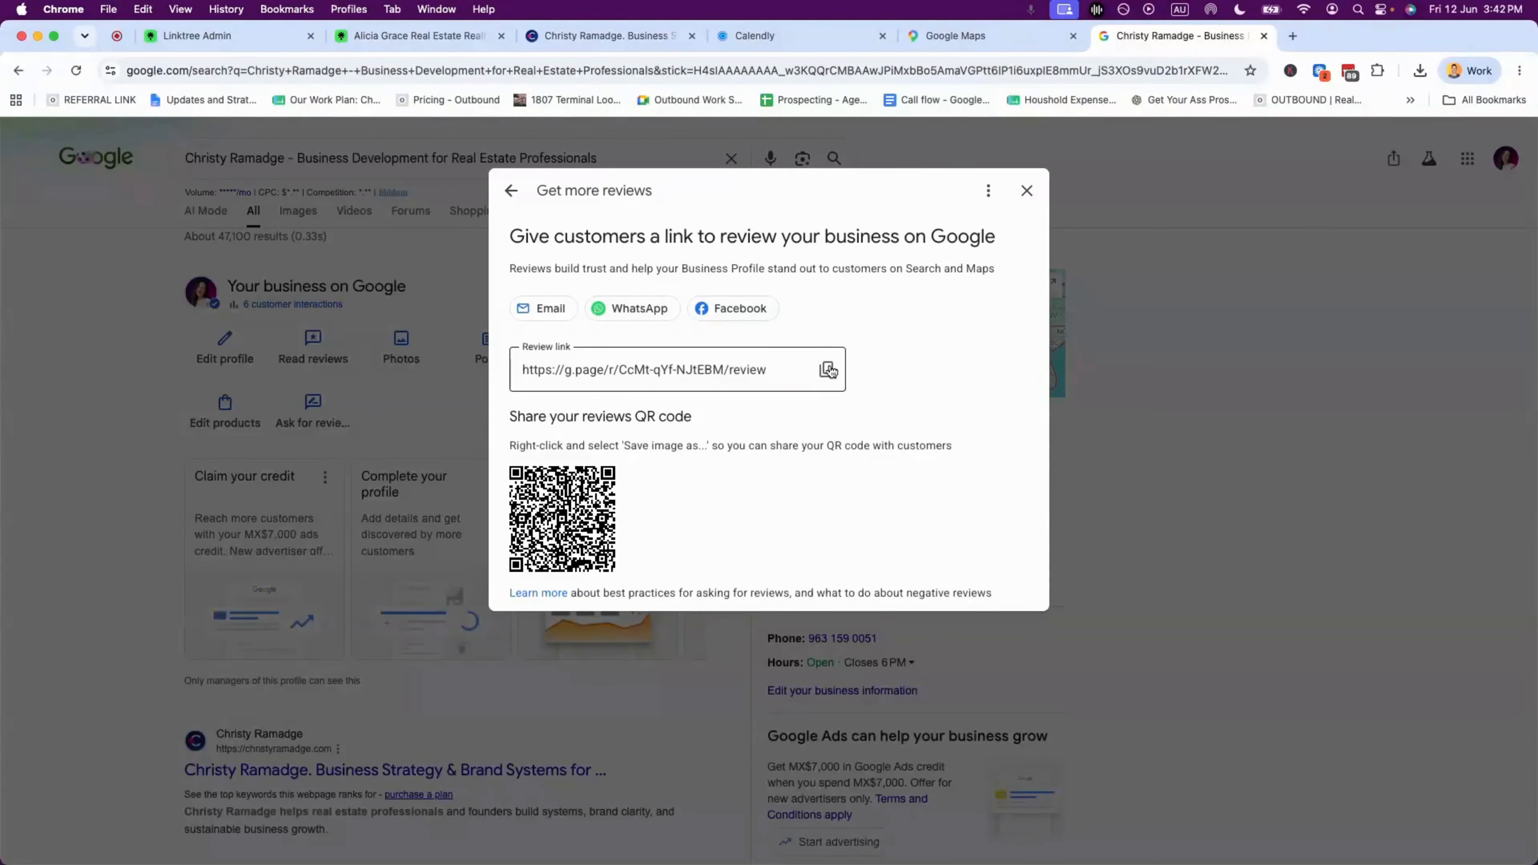
left_click(828, 370)
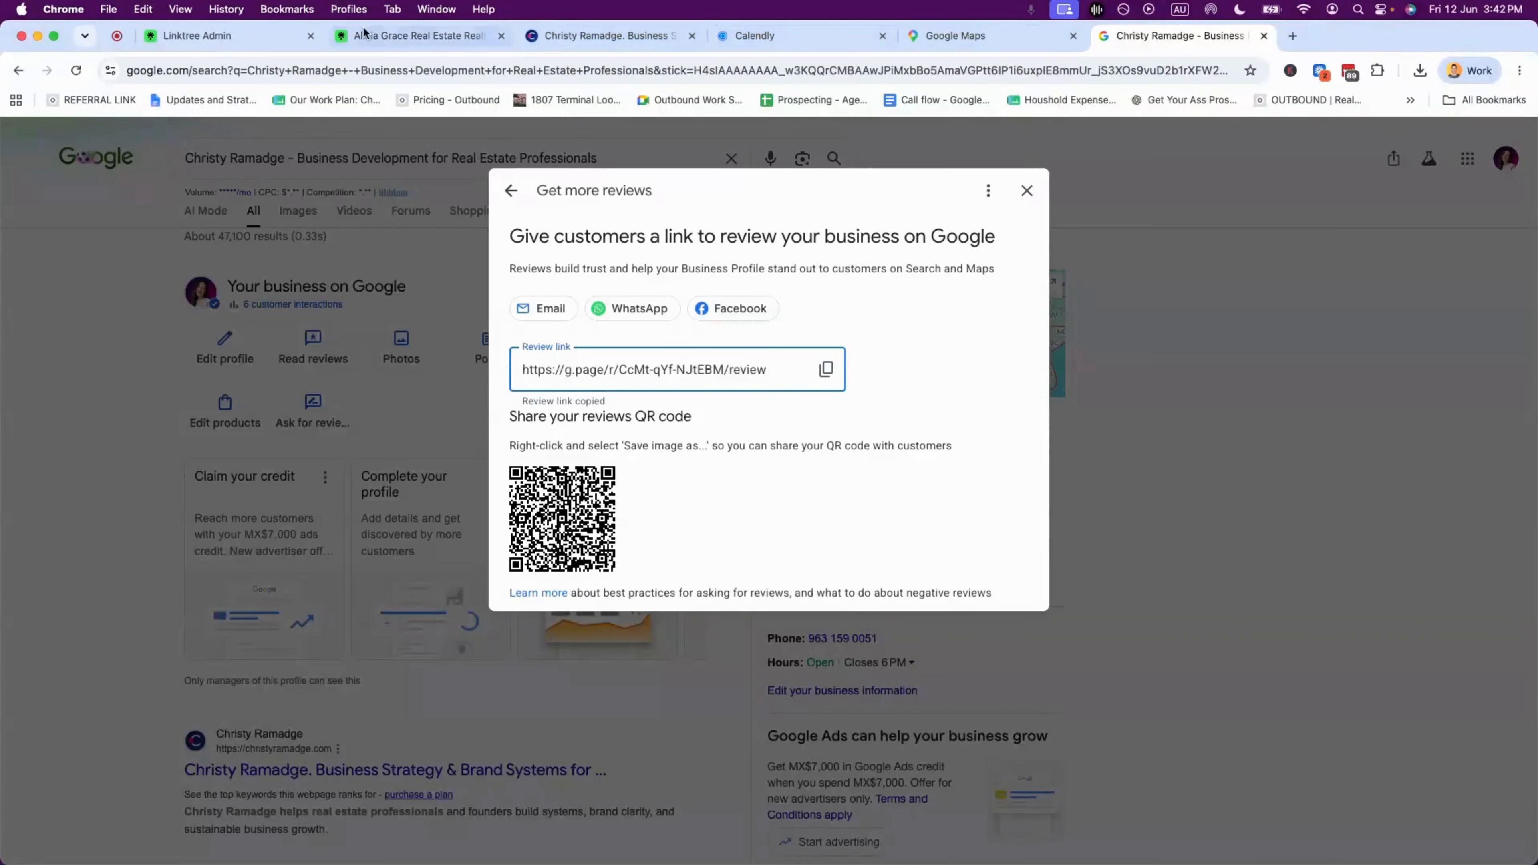
left_click(227, 31)
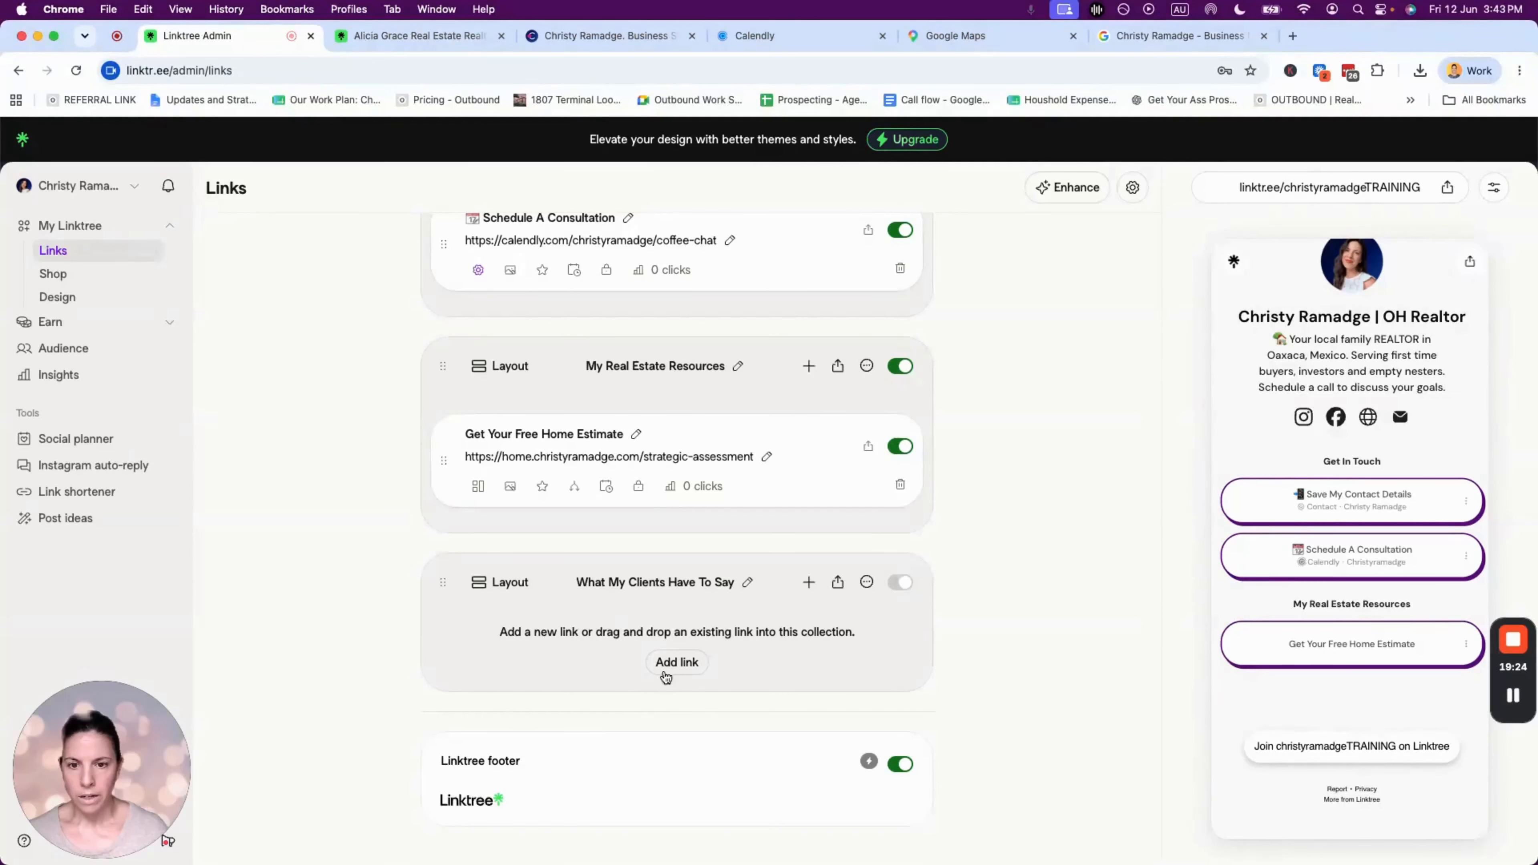
- Paste the Google review URL as a link in What My Clients Have To Say and select its title
left_click(676, 662)
left_click(682, 343)
key("super+v")
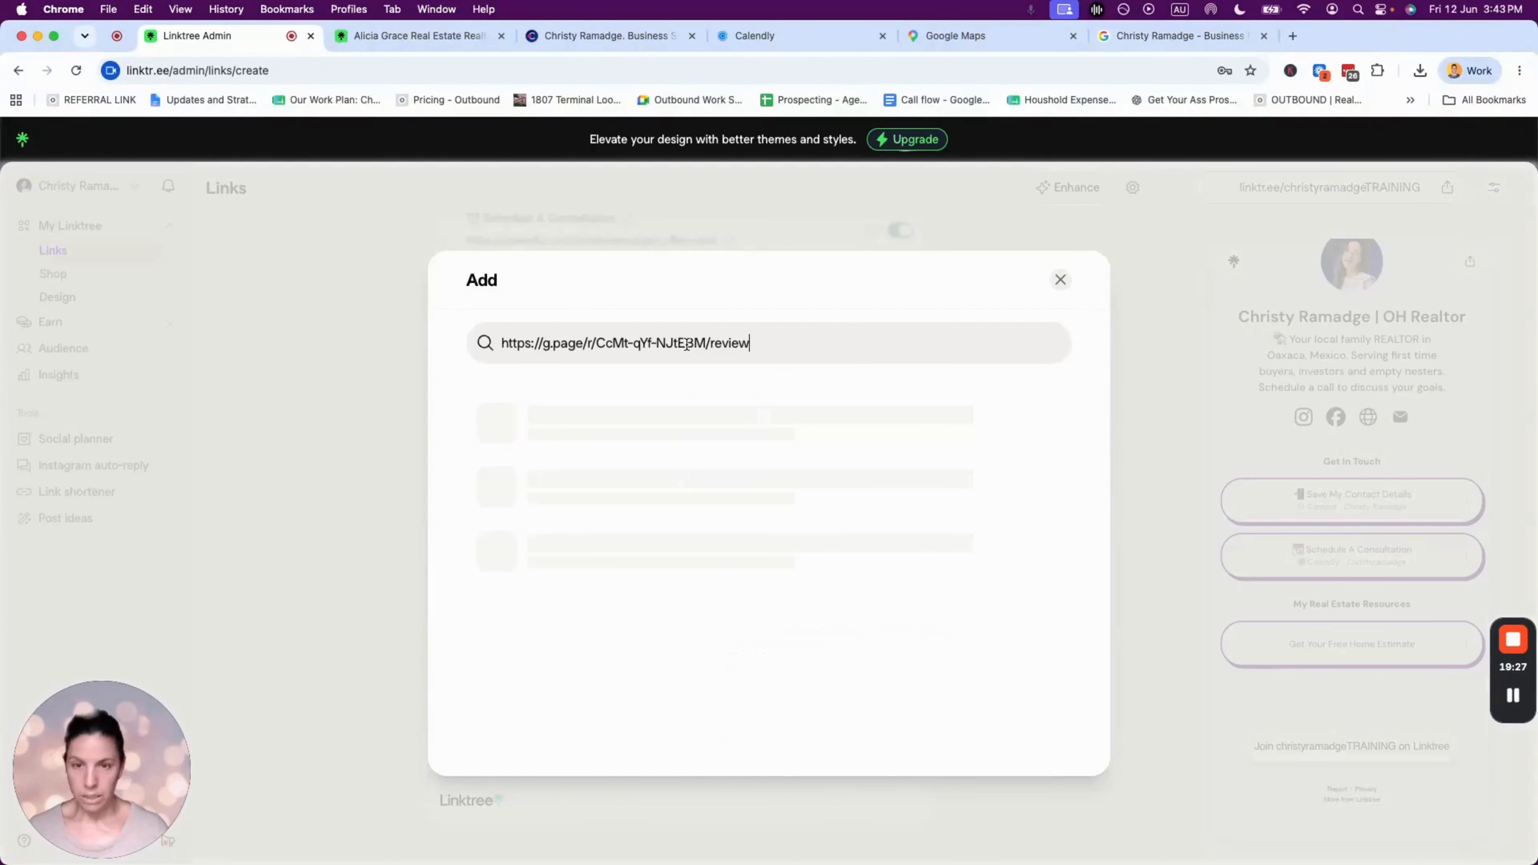
left_click(573, 455)
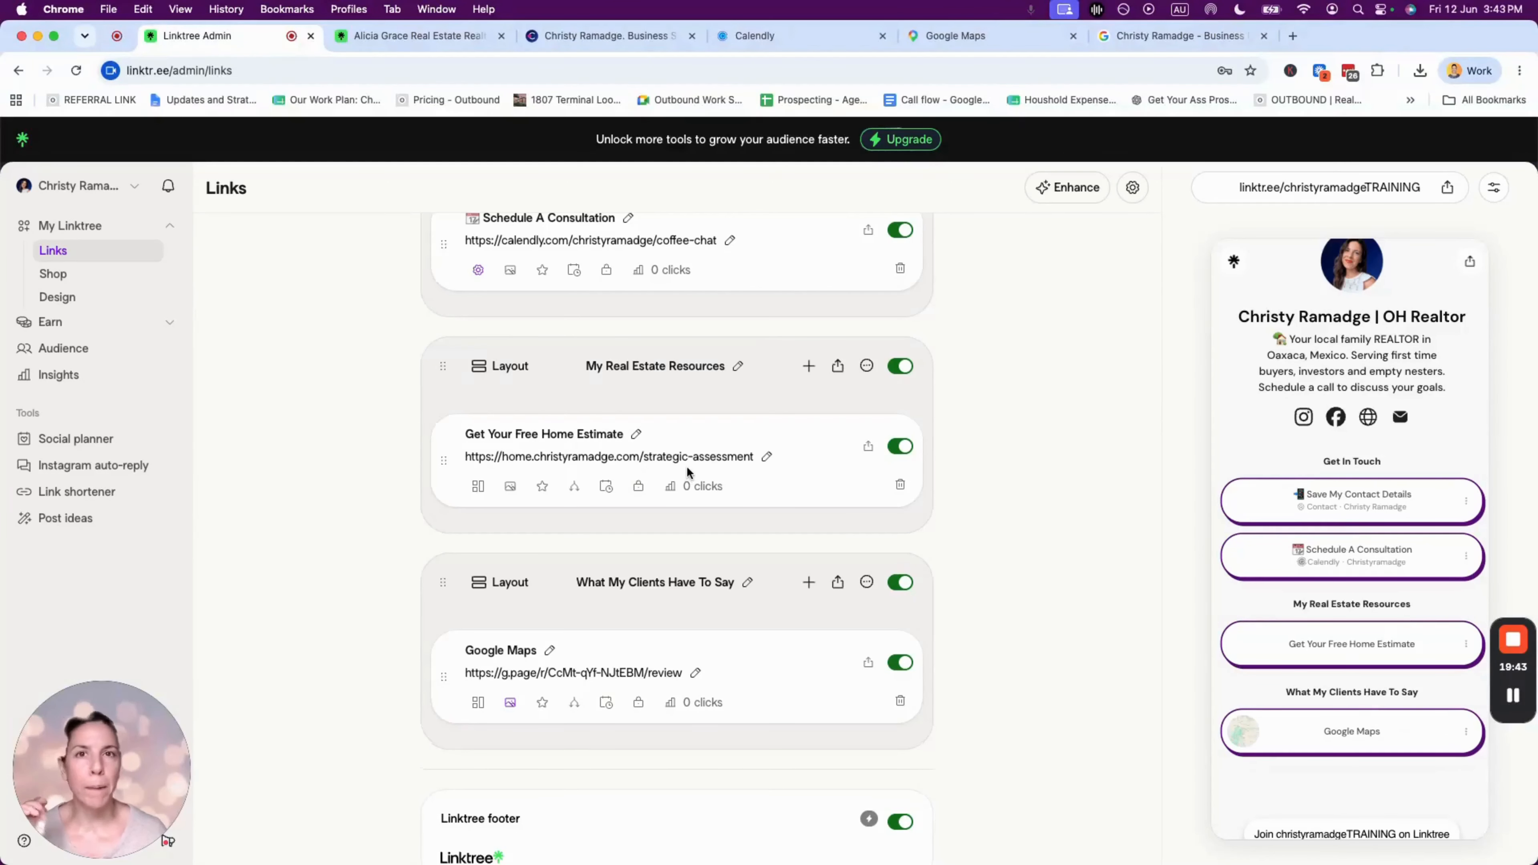
scroll(686, 467, "down", 1)
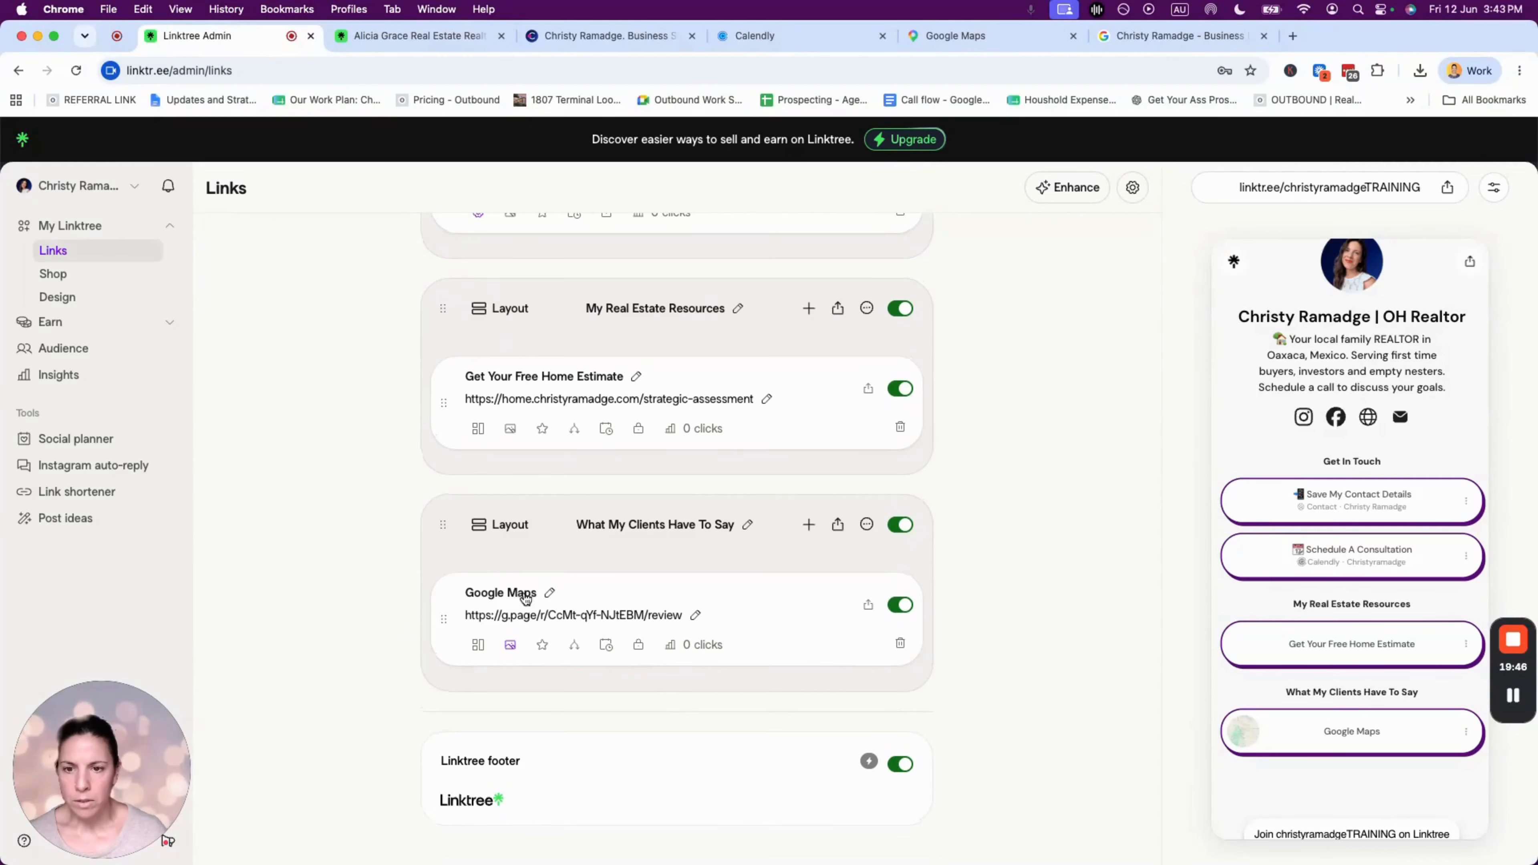
left_click(529, 596)
triple_click(523, 613)
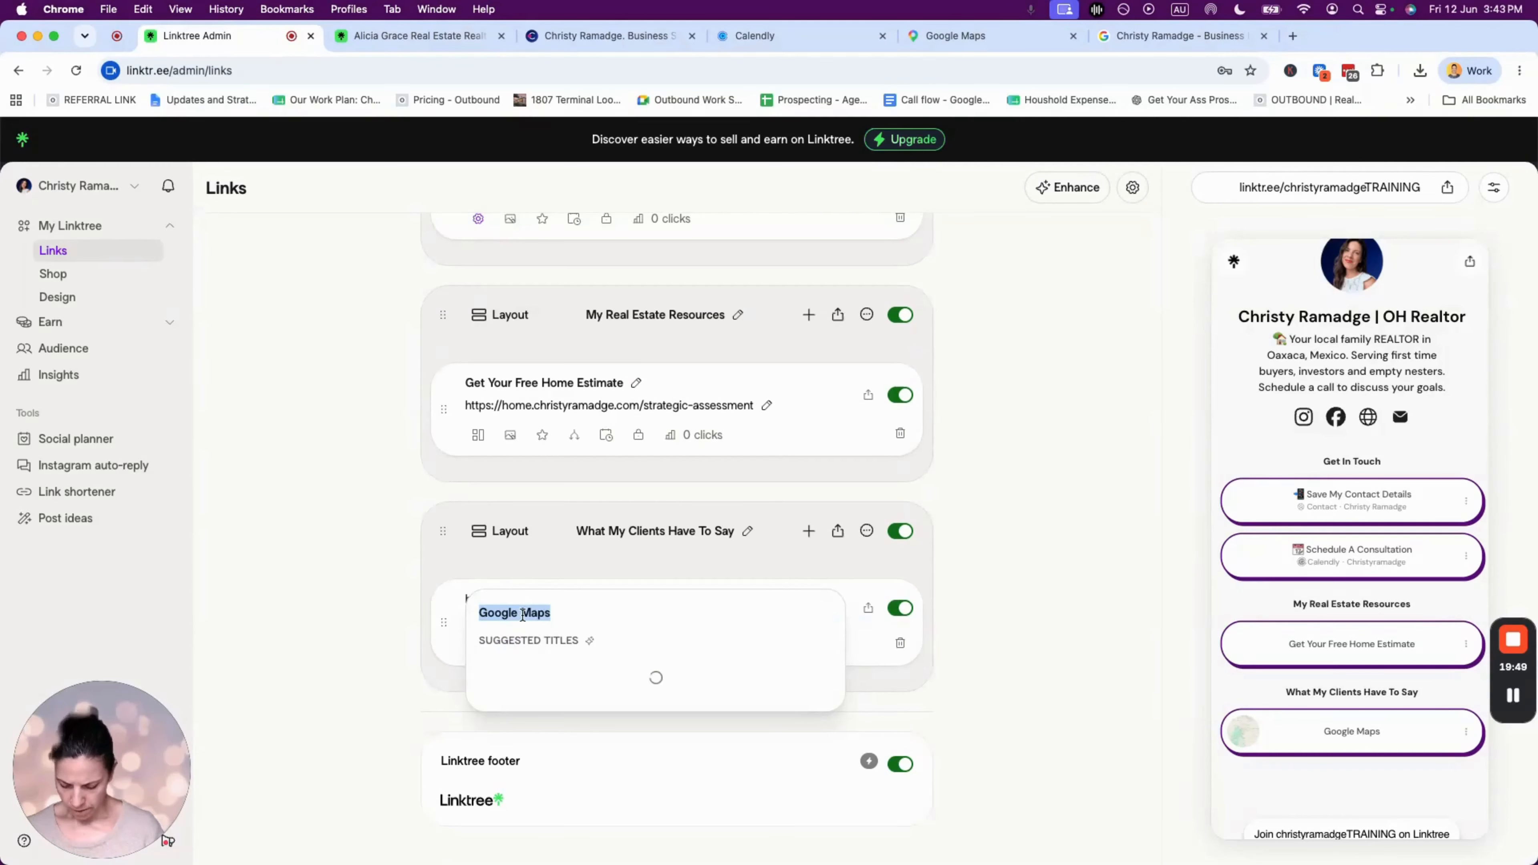
- Type 'Write Me A Review' as the title and insert a 👍 emoji before it
type("Write Me A Reivew")
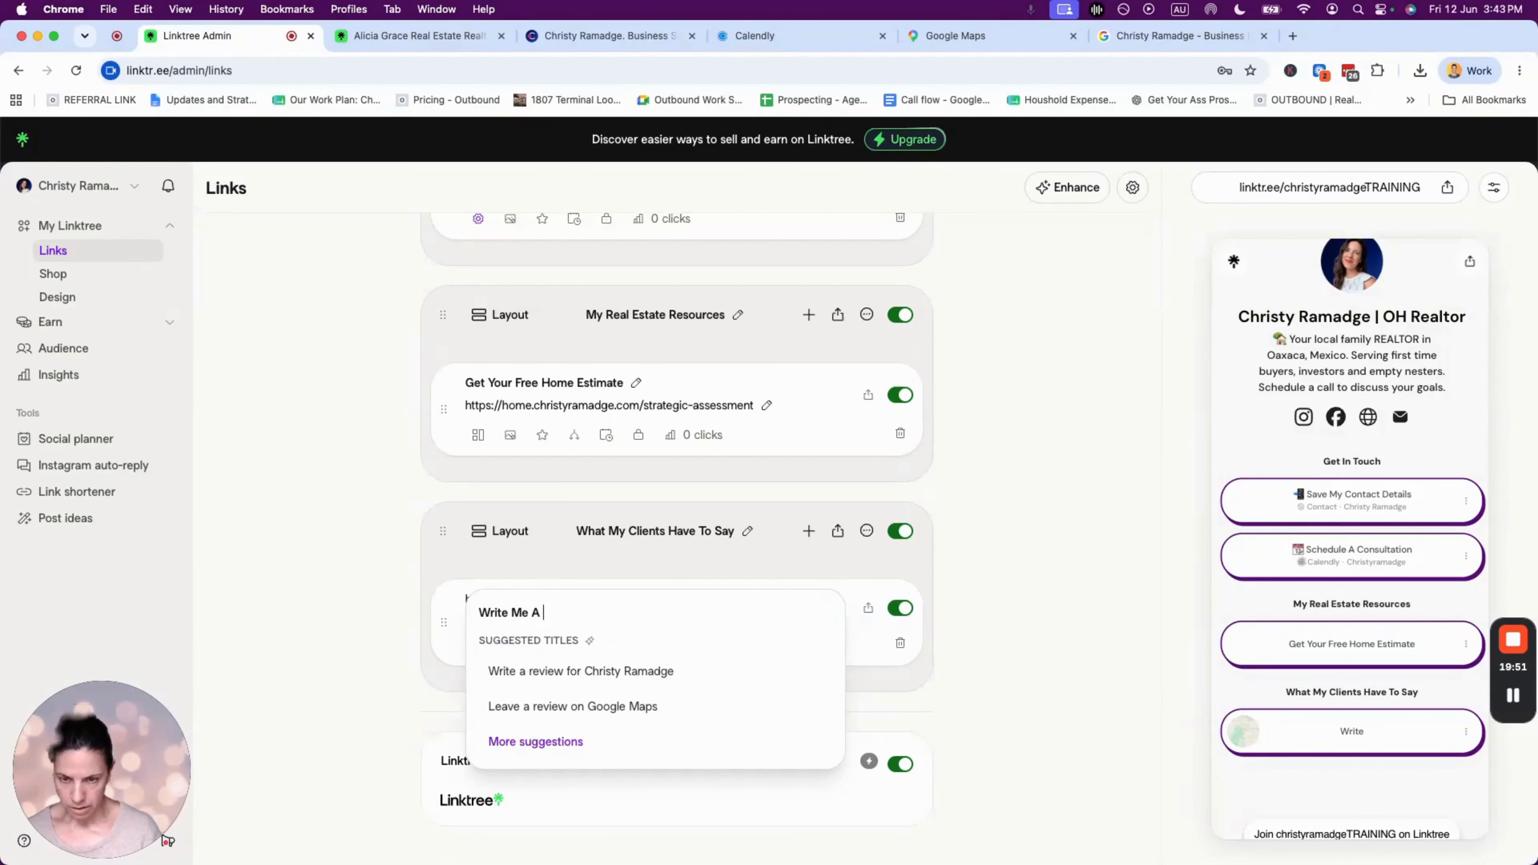
left_click(481, 613)
key("ctrl+super+space")
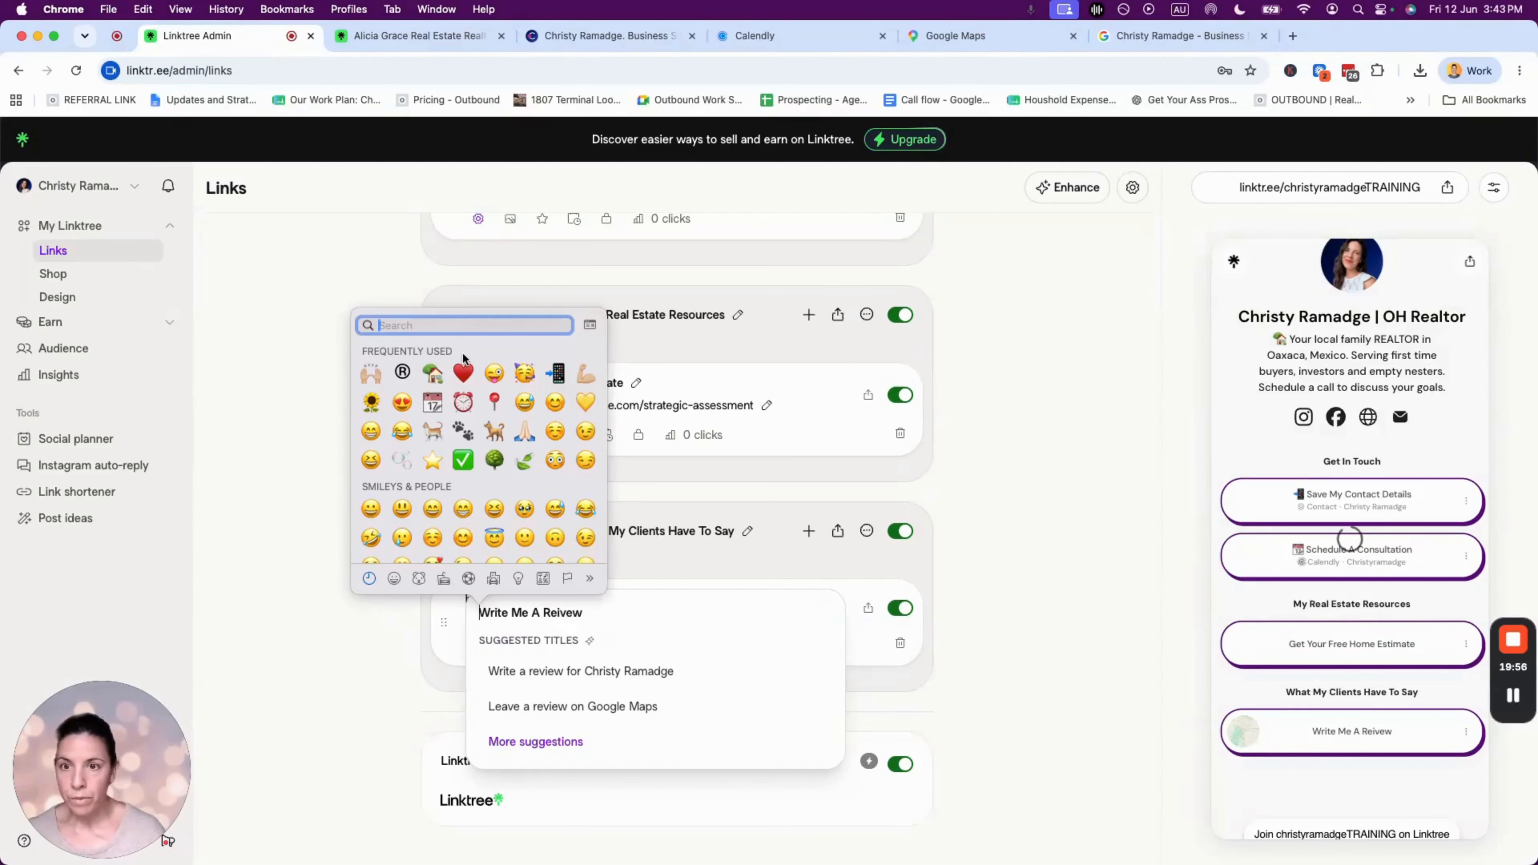
type("tumb")
key("BackSpace")
key("BackSpace")
key("BackSpace")
type("h")
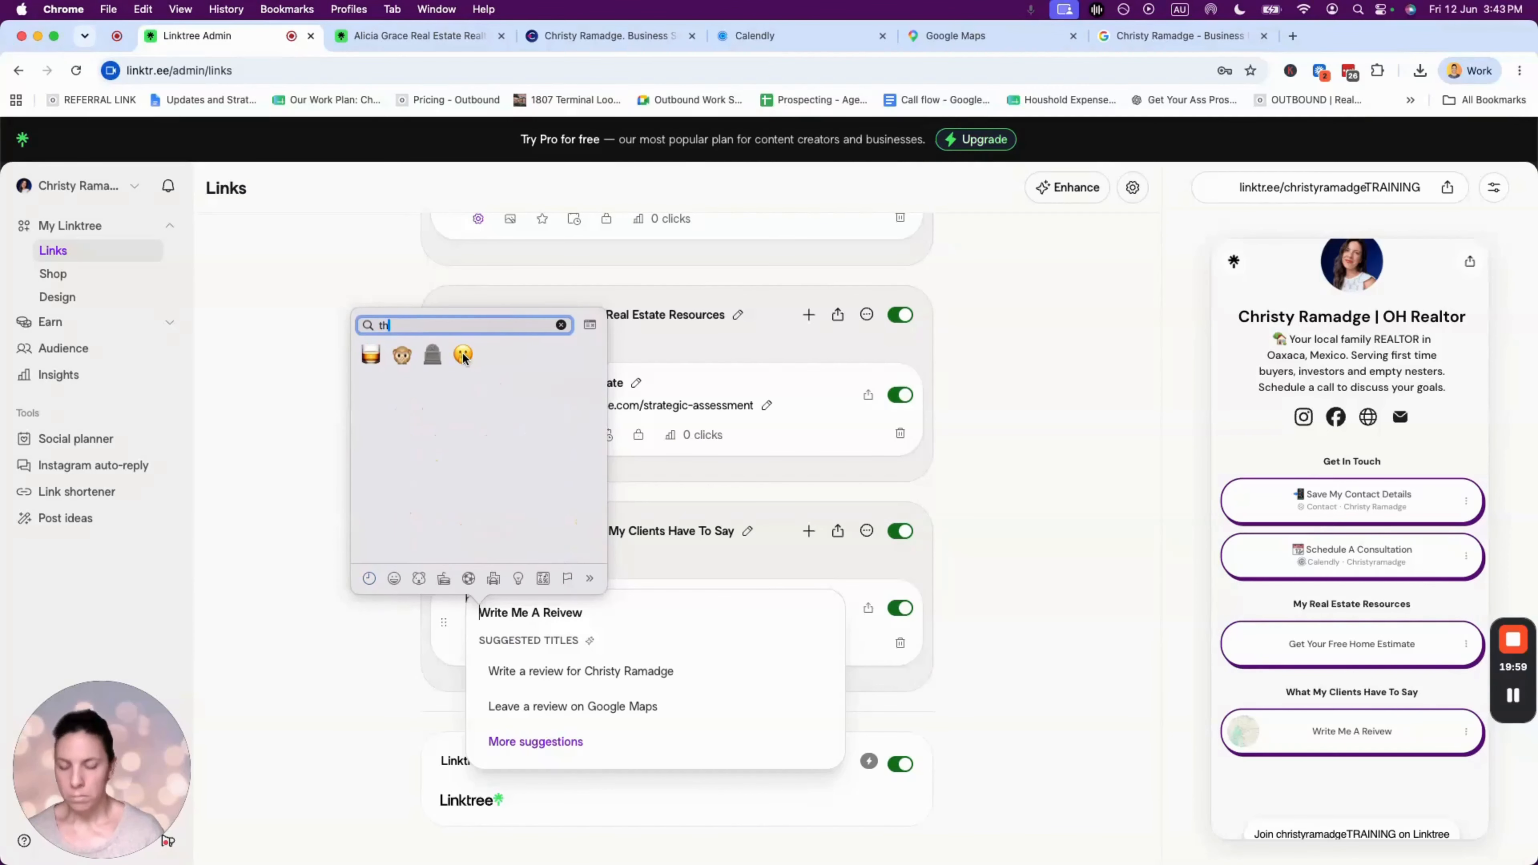
type("um")
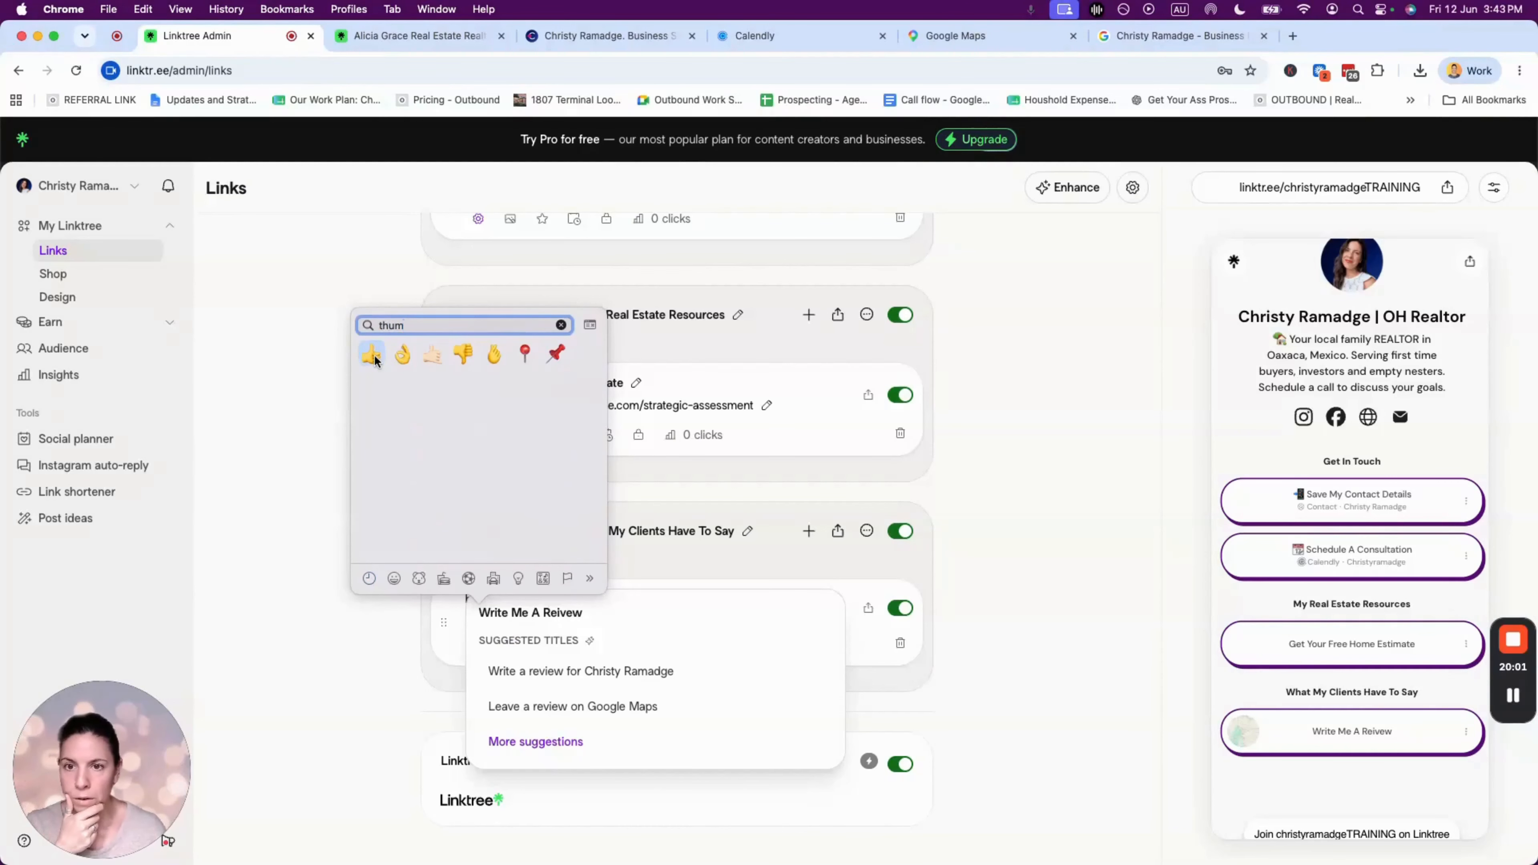
left_click(370, 353)
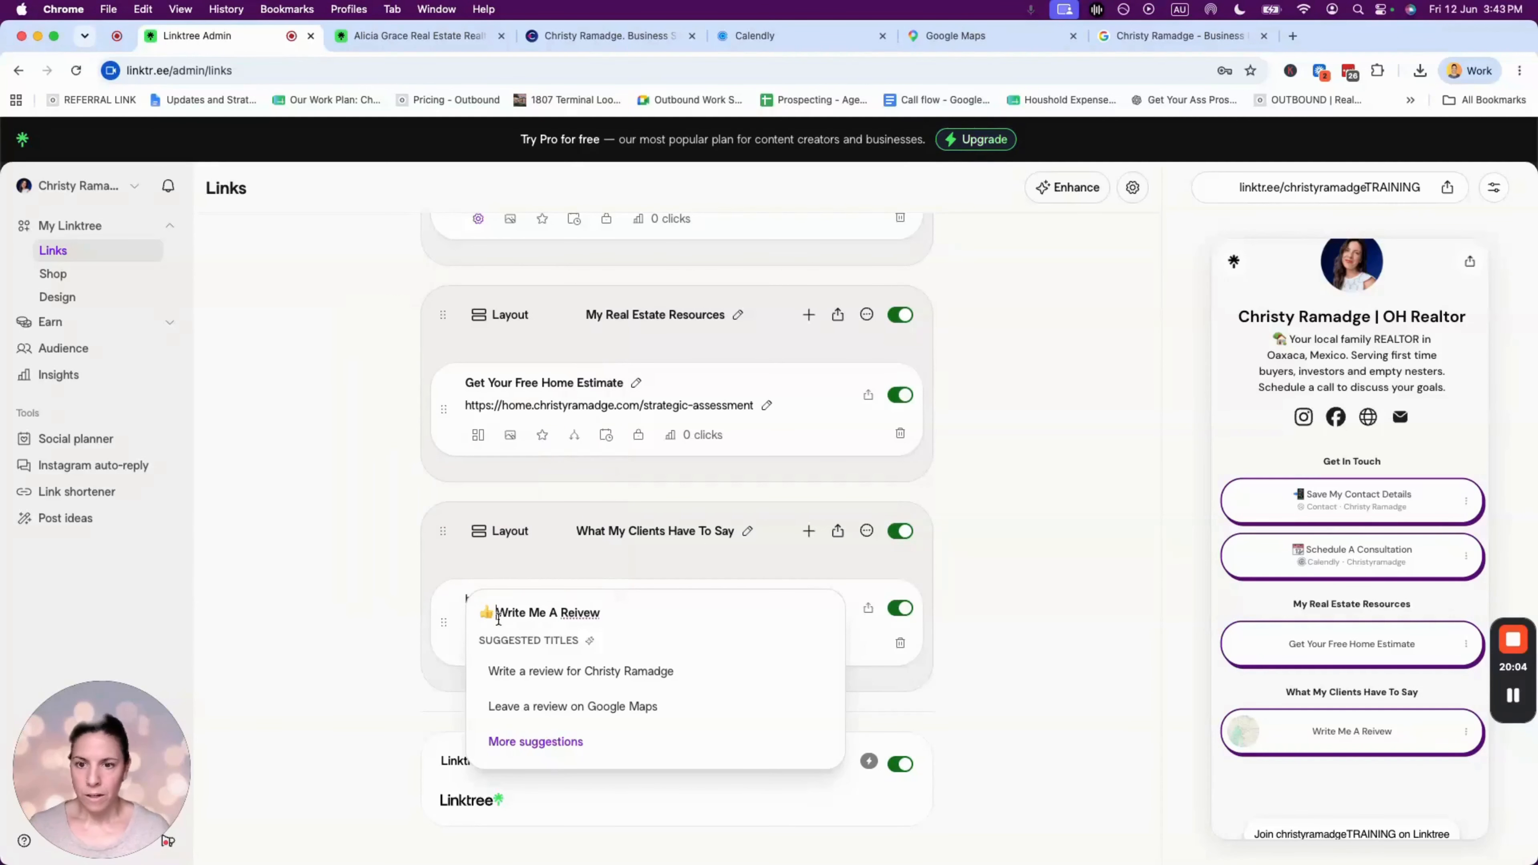
left_click(716, 572)
- Correct the misspelled 'Reivew' so the title reads '👍 Write Me A Review'
left_click(569, 599)
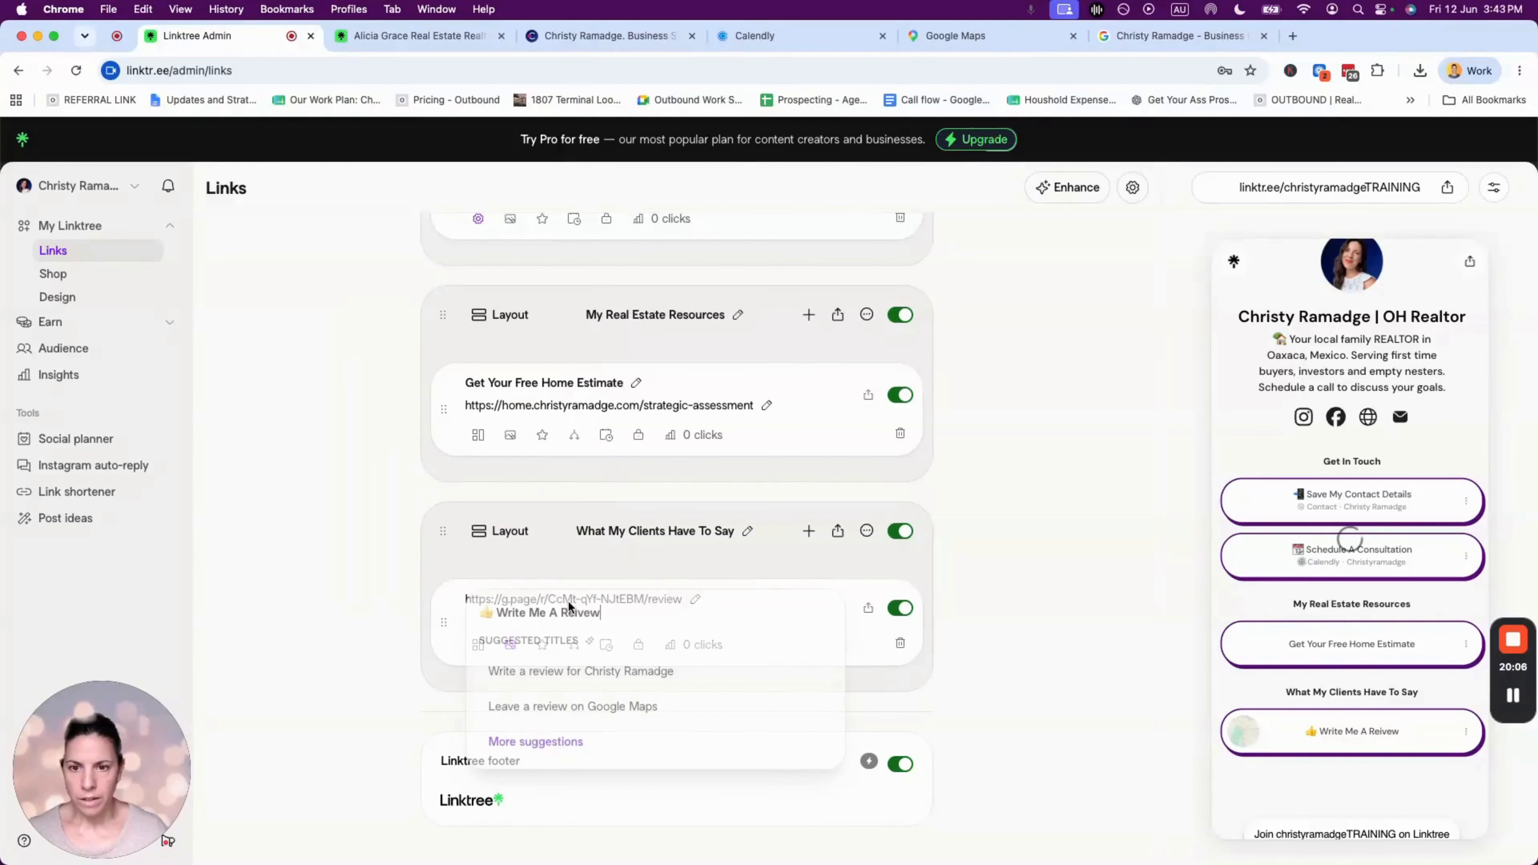
double_click(579, 612)
type("Review")
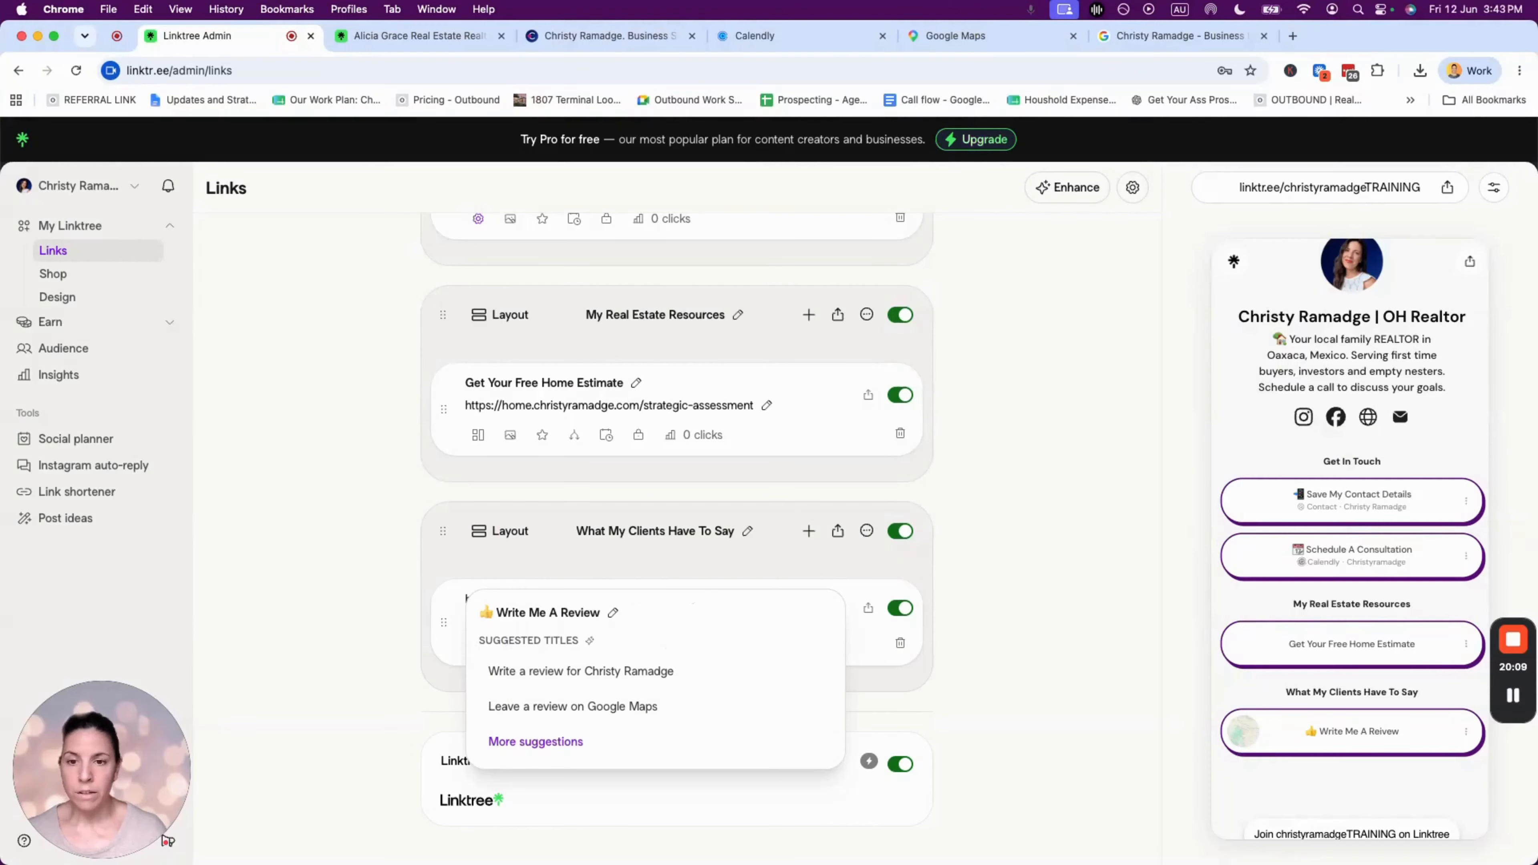
left_click(788, 562)
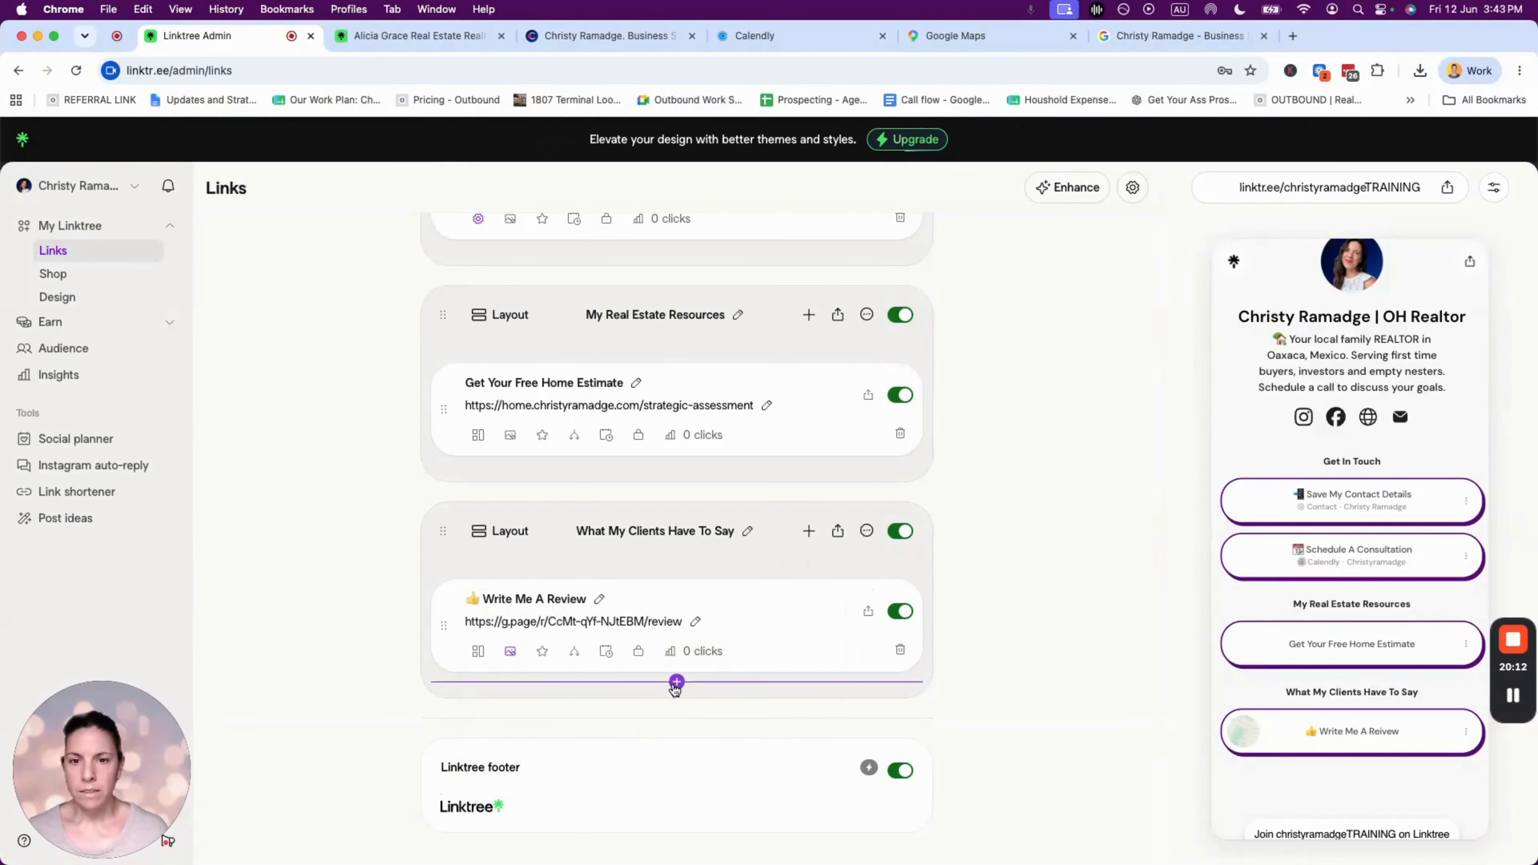
- Insert a Google Reviews block below the review link, searching 'g' in the add menu
left_click(677, 685)
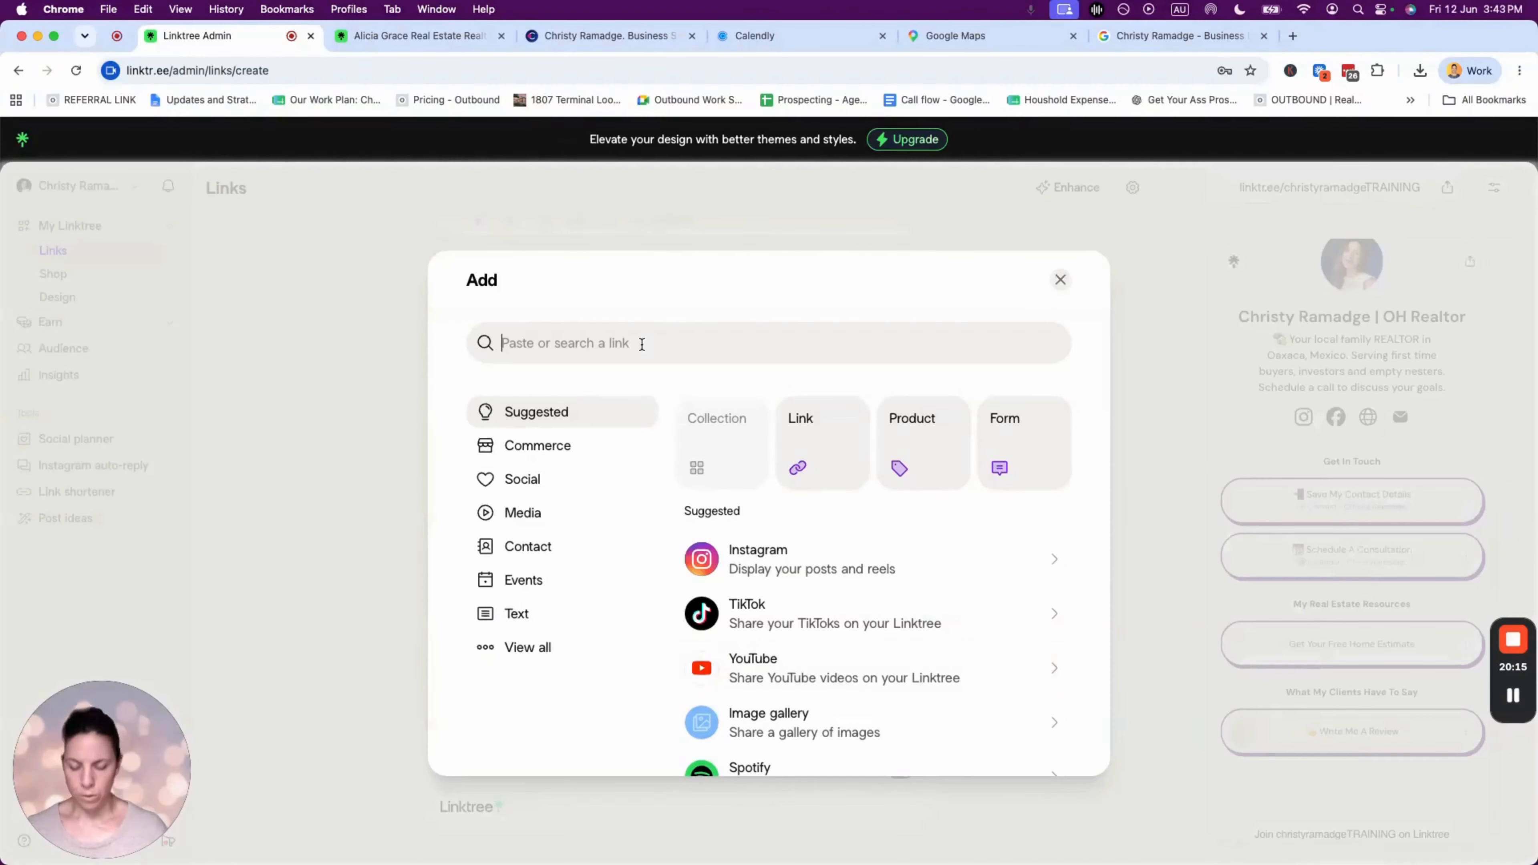
type("google")
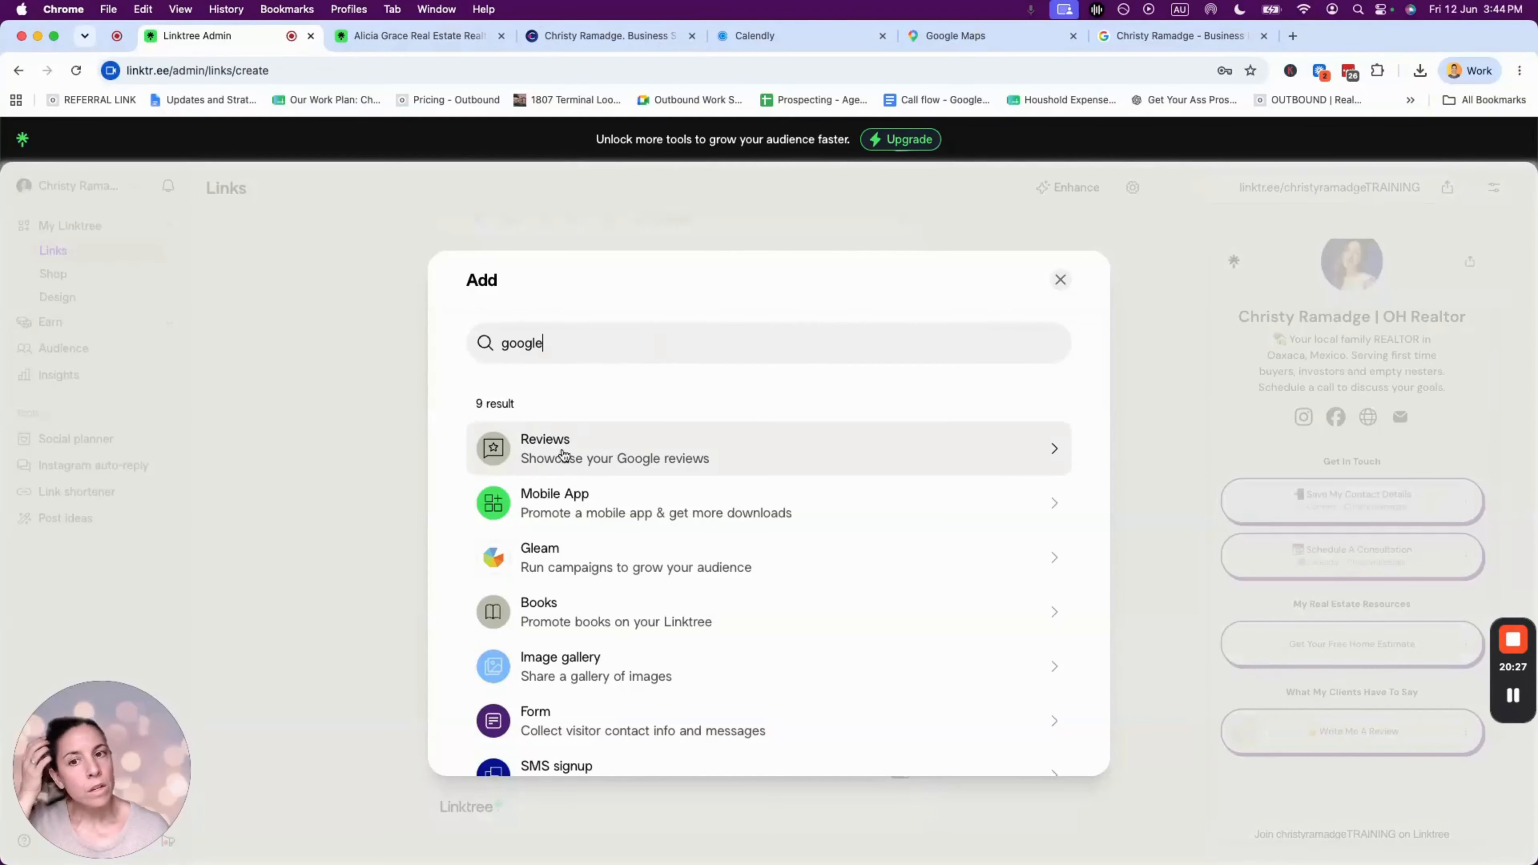
left_click(548, 439)
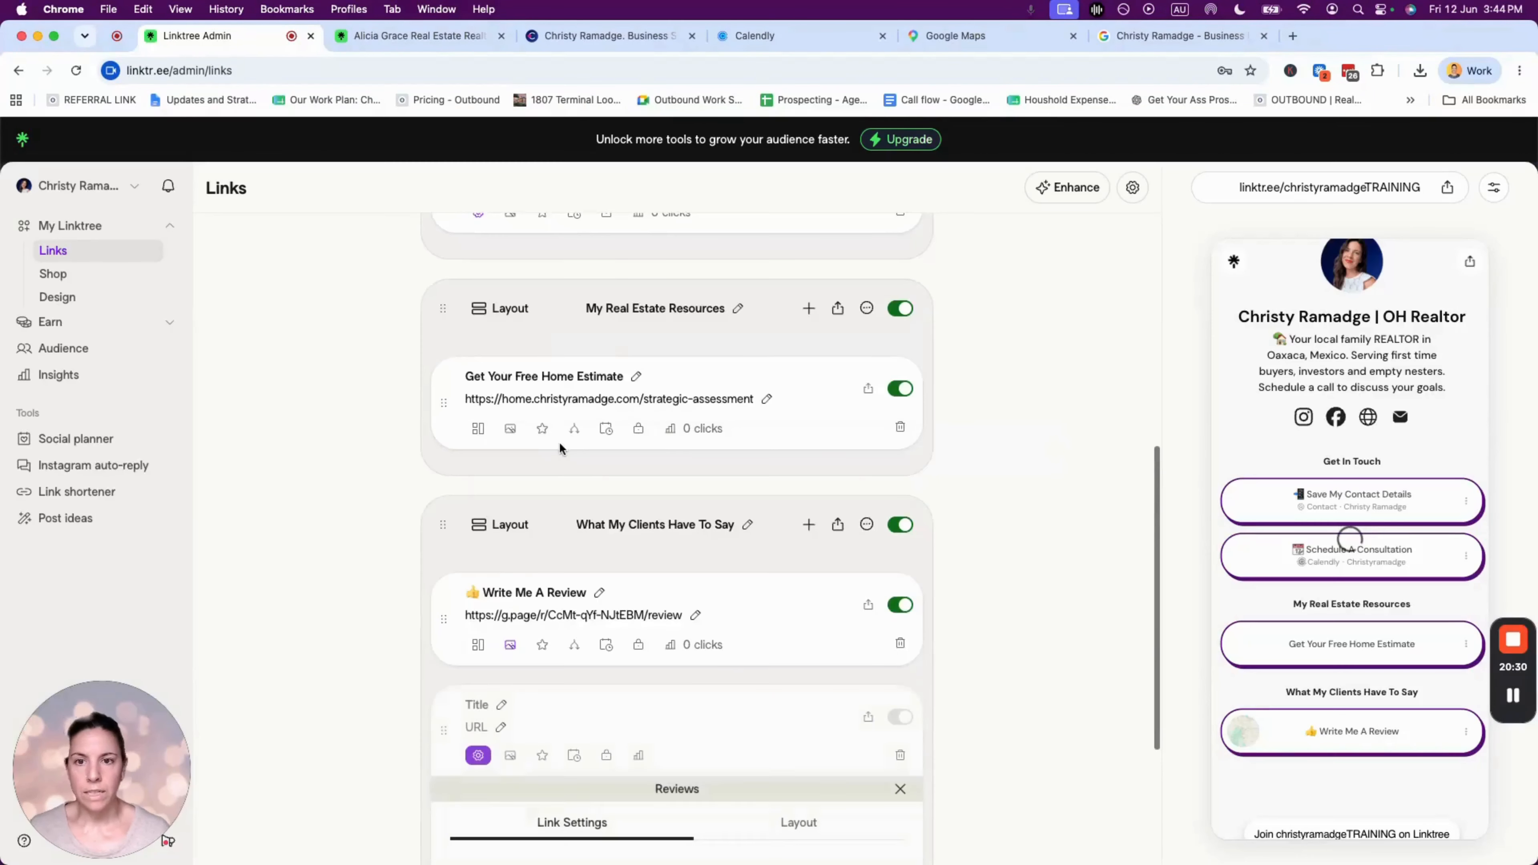
- Copy the business profile's share link from Google Search and return to the Linktree Links page
left_click(1168, 36)
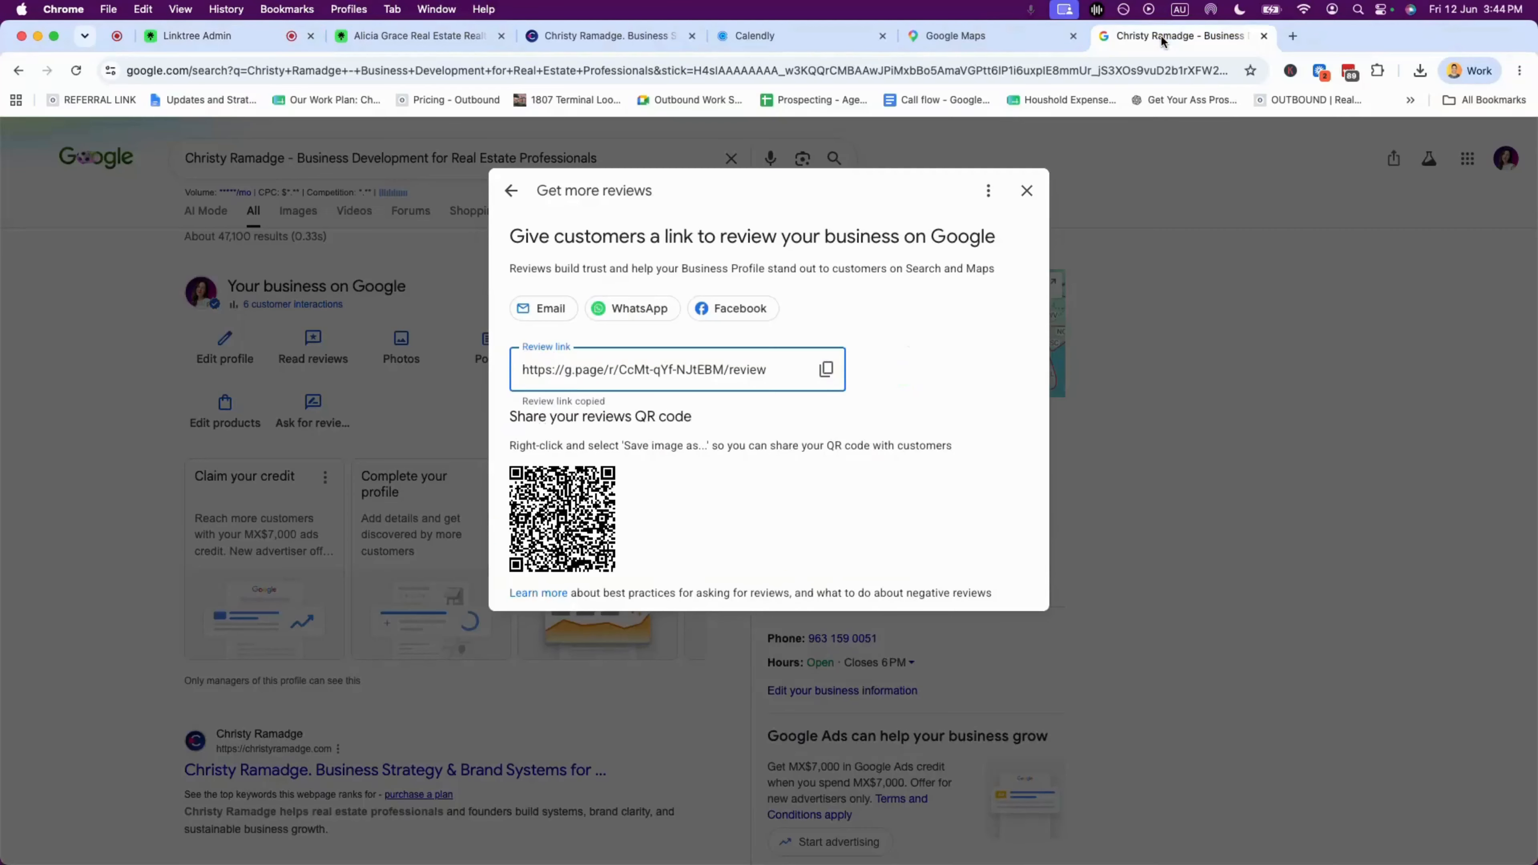
left_click(1026, 191)
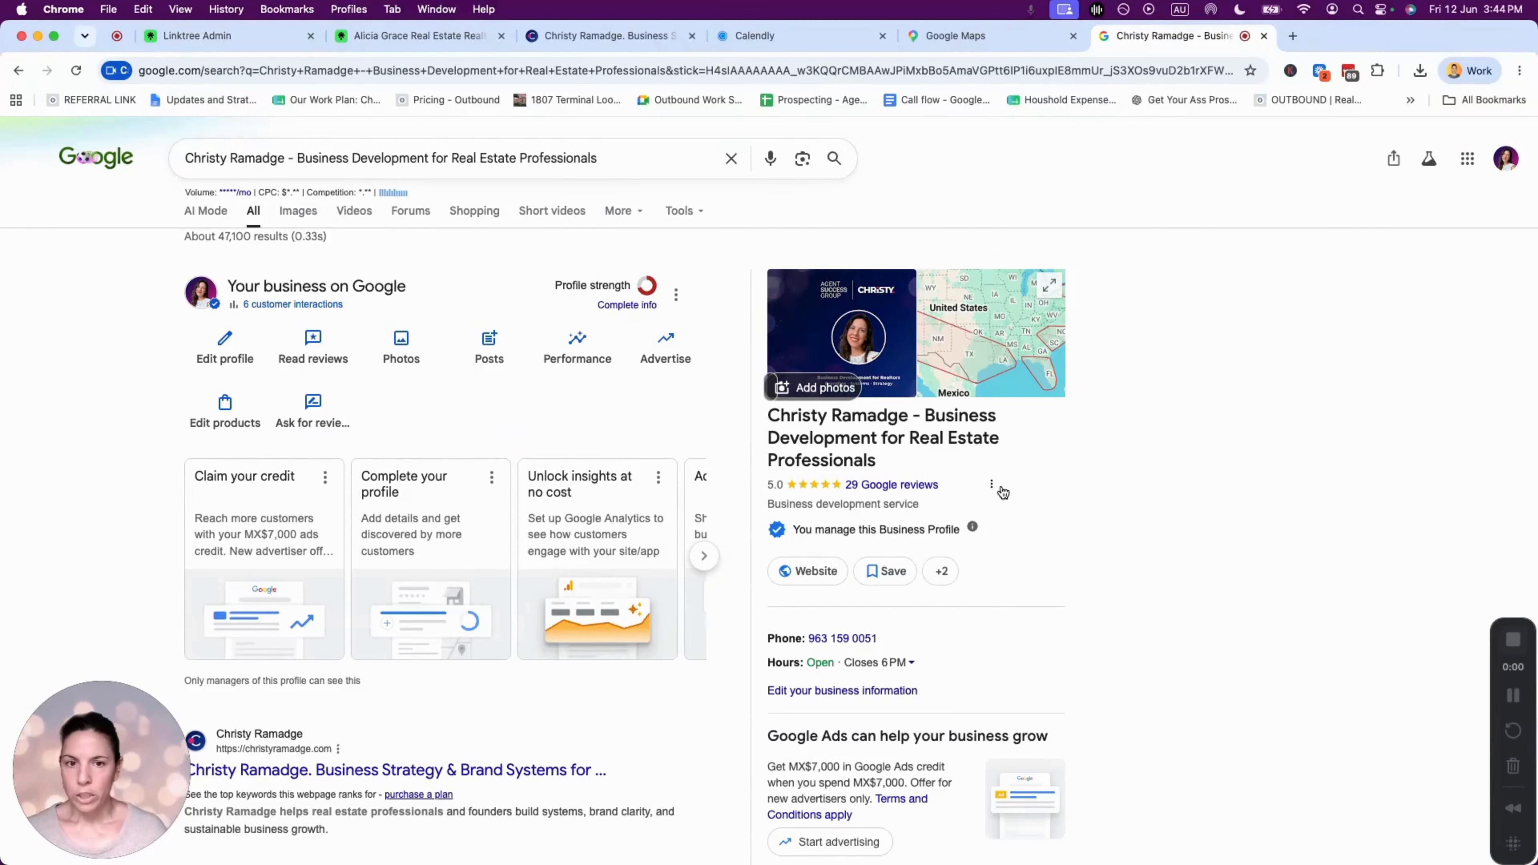
left_click(991, 487)
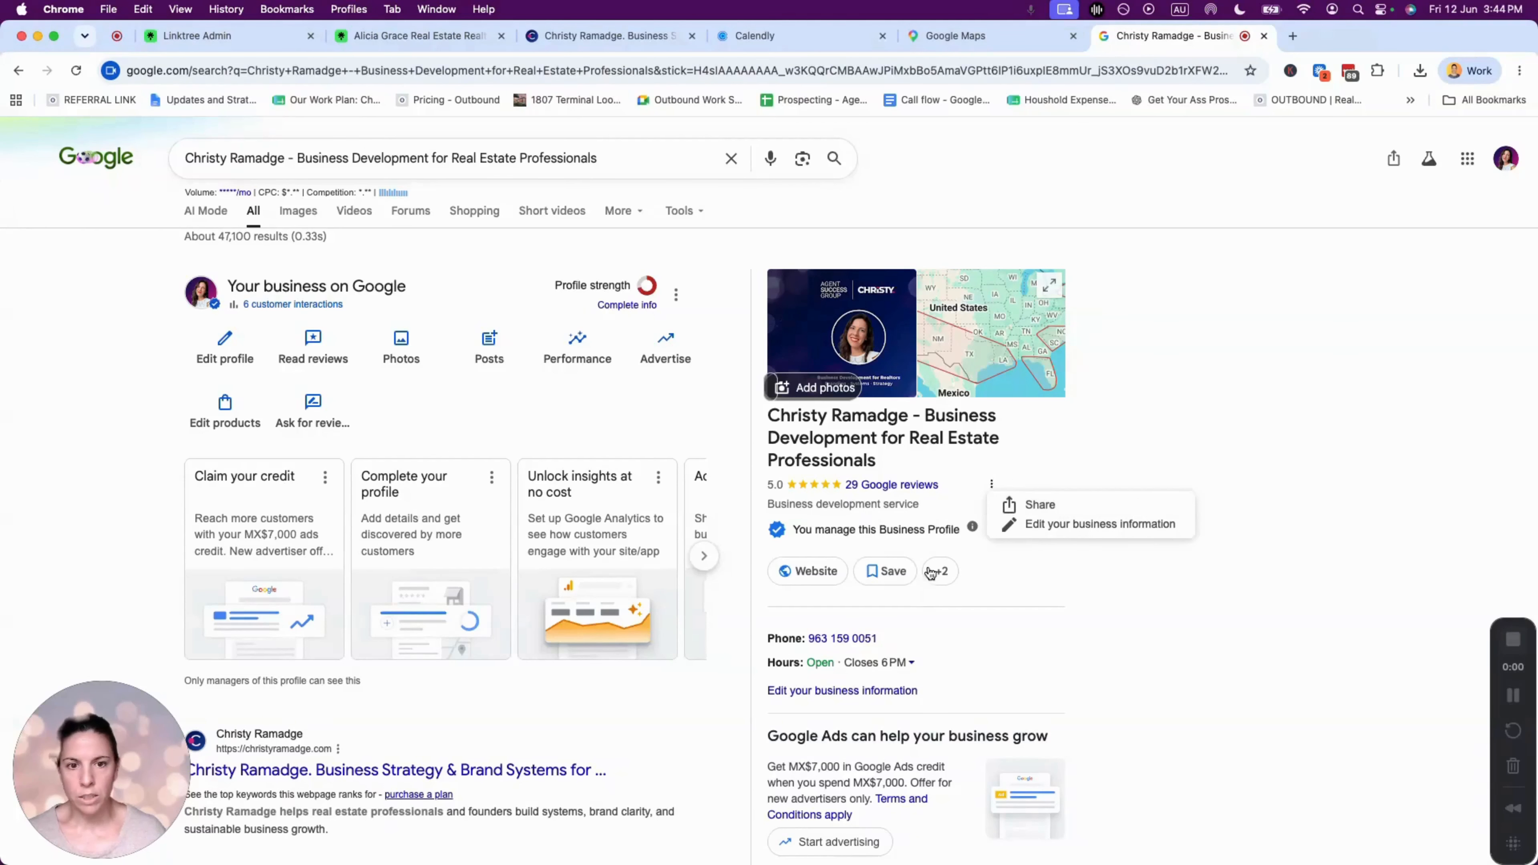
left_click(1010, 507)
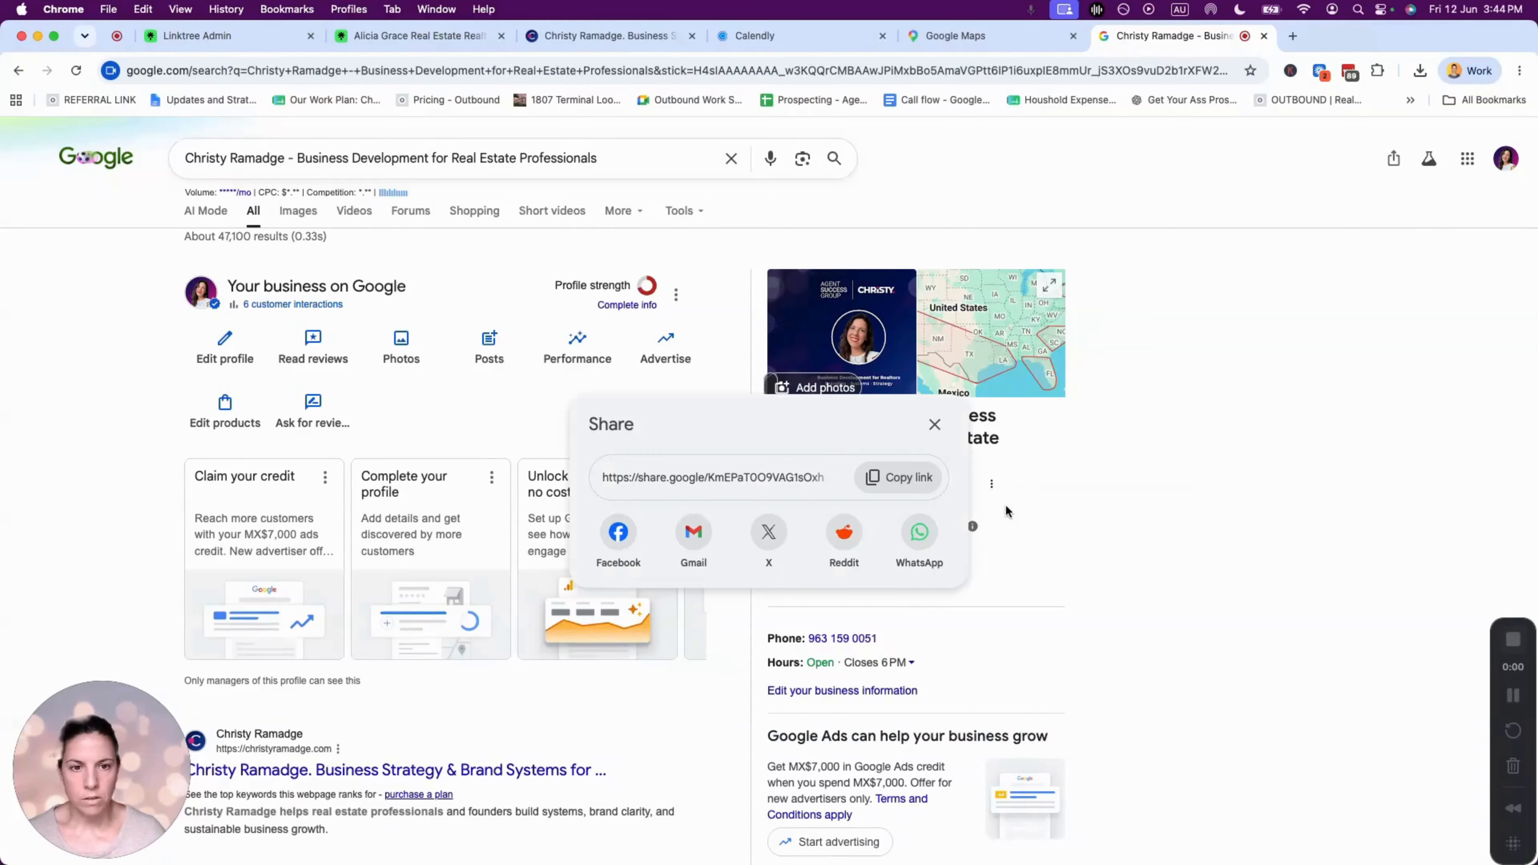
left_click(889, 475)
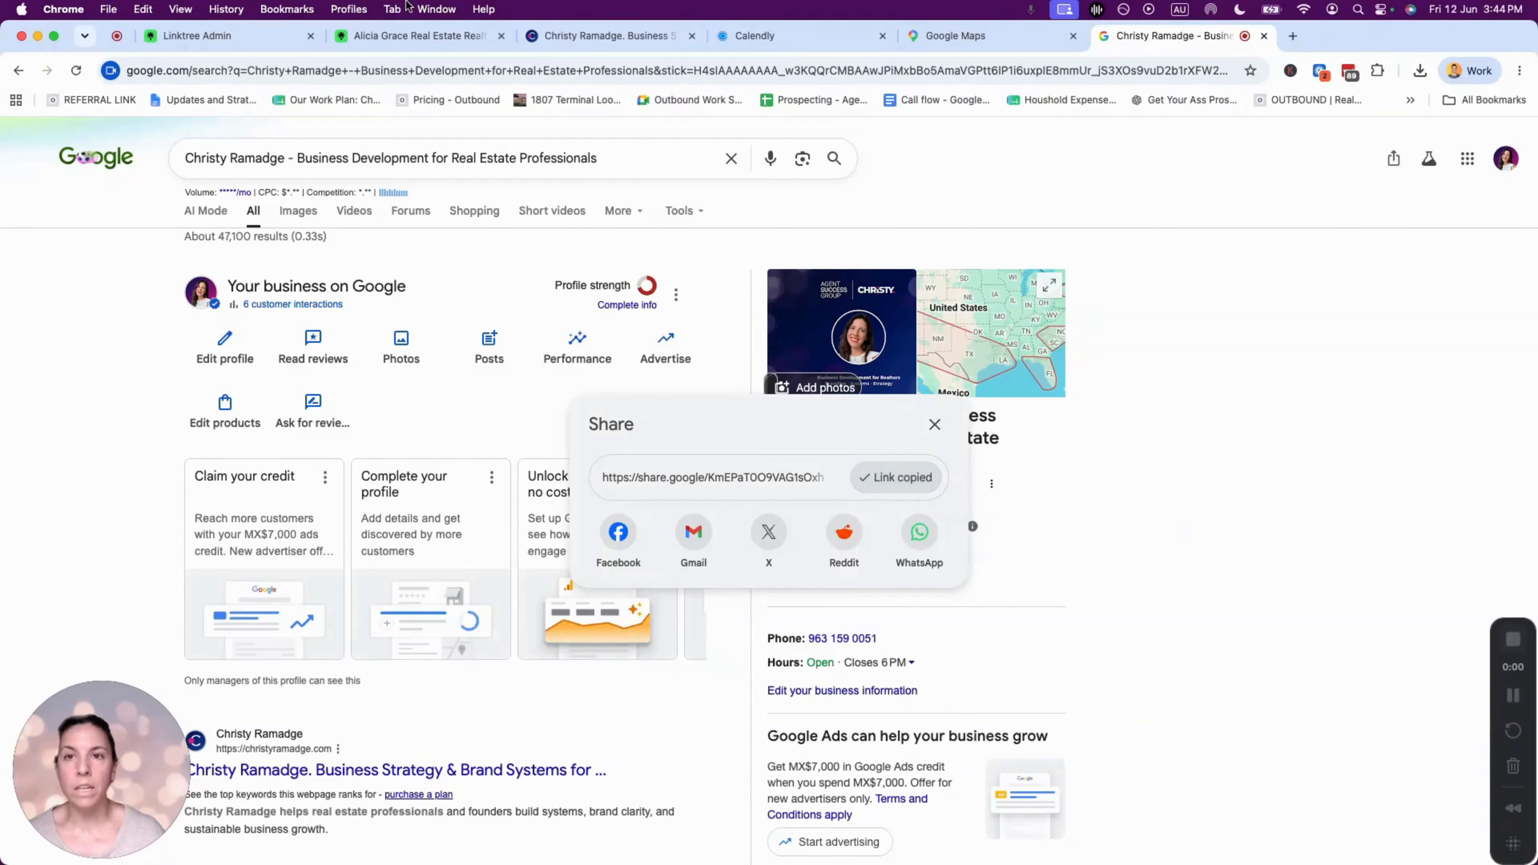
left_click(254, 36)
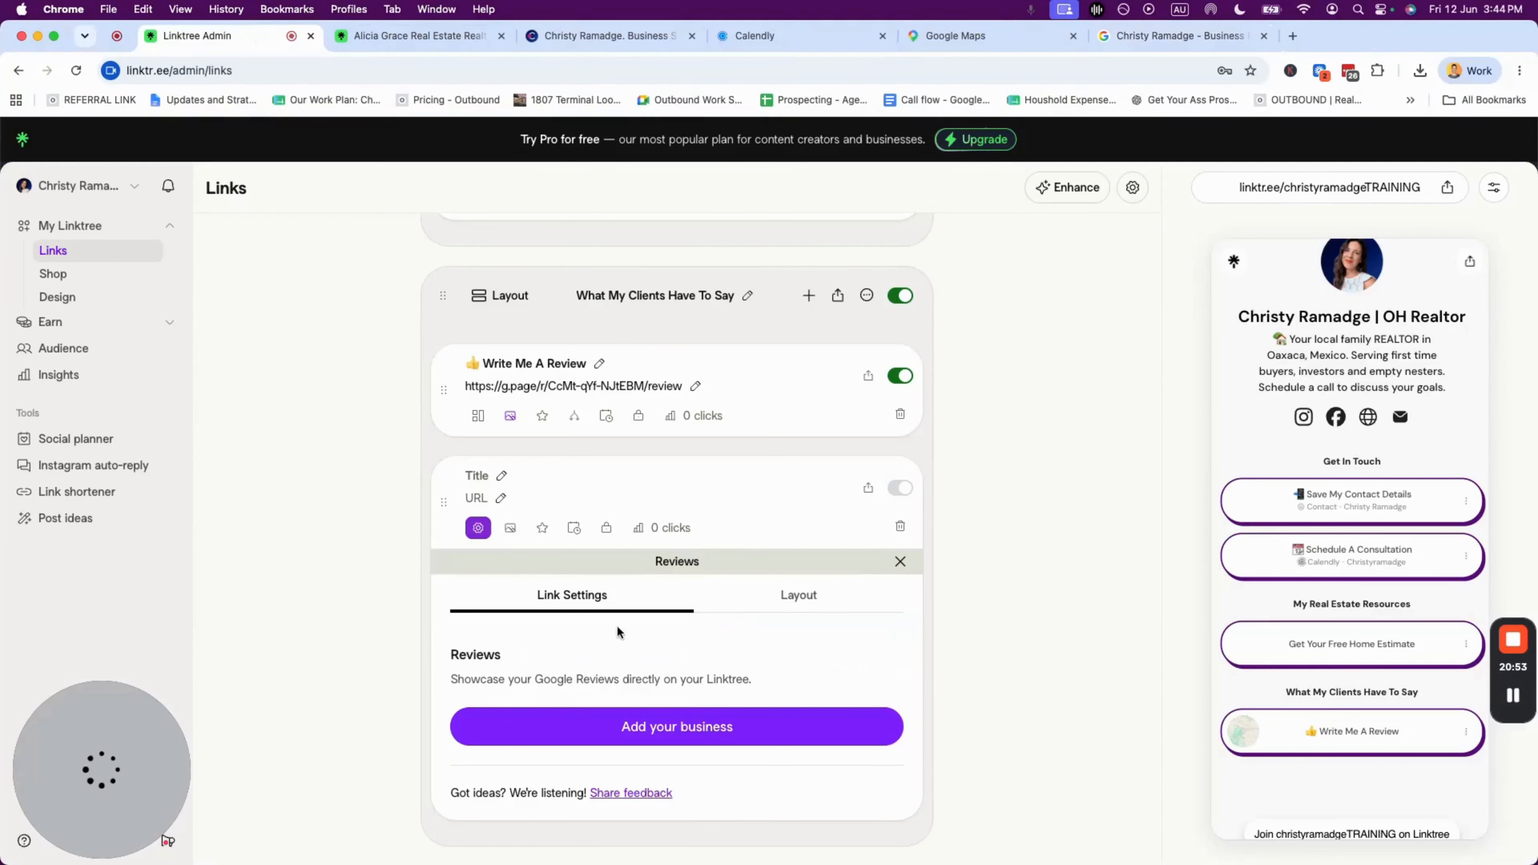
- Set the reviews link's address to the copied share.google link, correcting the doubled paste
left_click(477, 499)
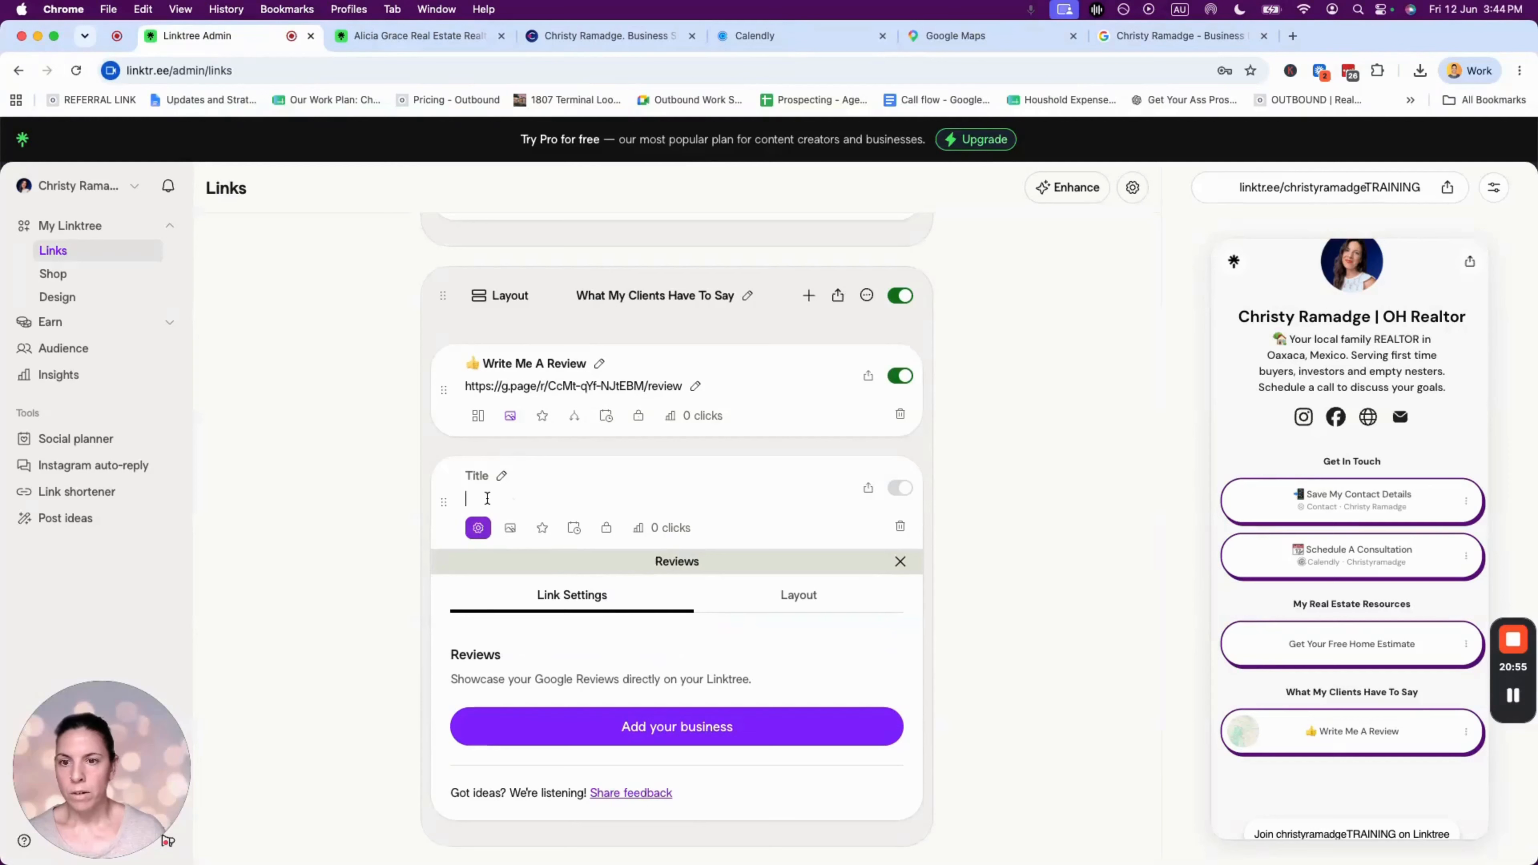
key("super+v")
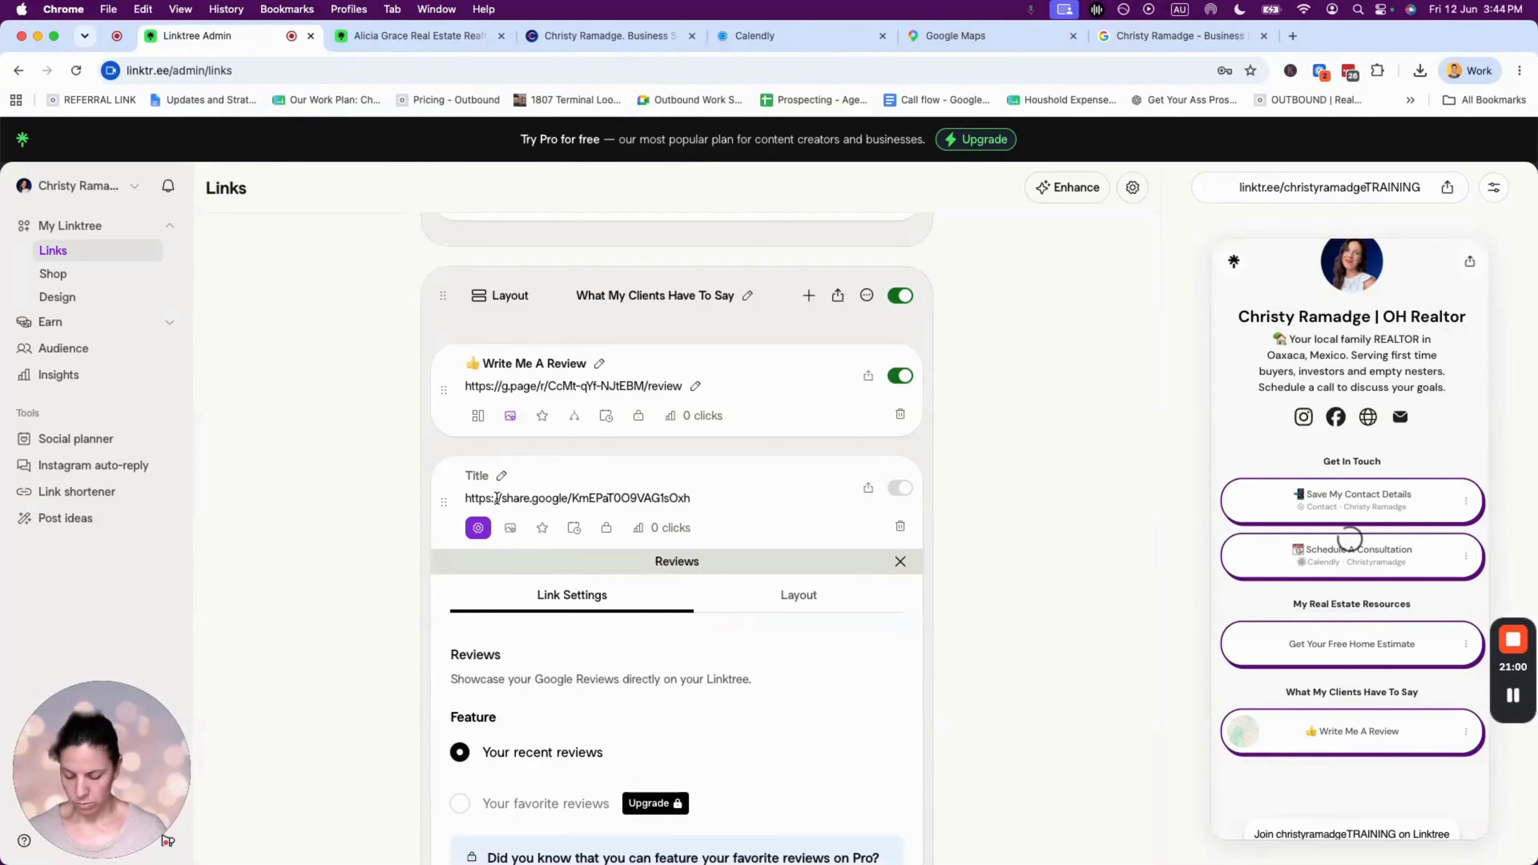
key("super+v")
key("super+z")
left_click(500, 477)
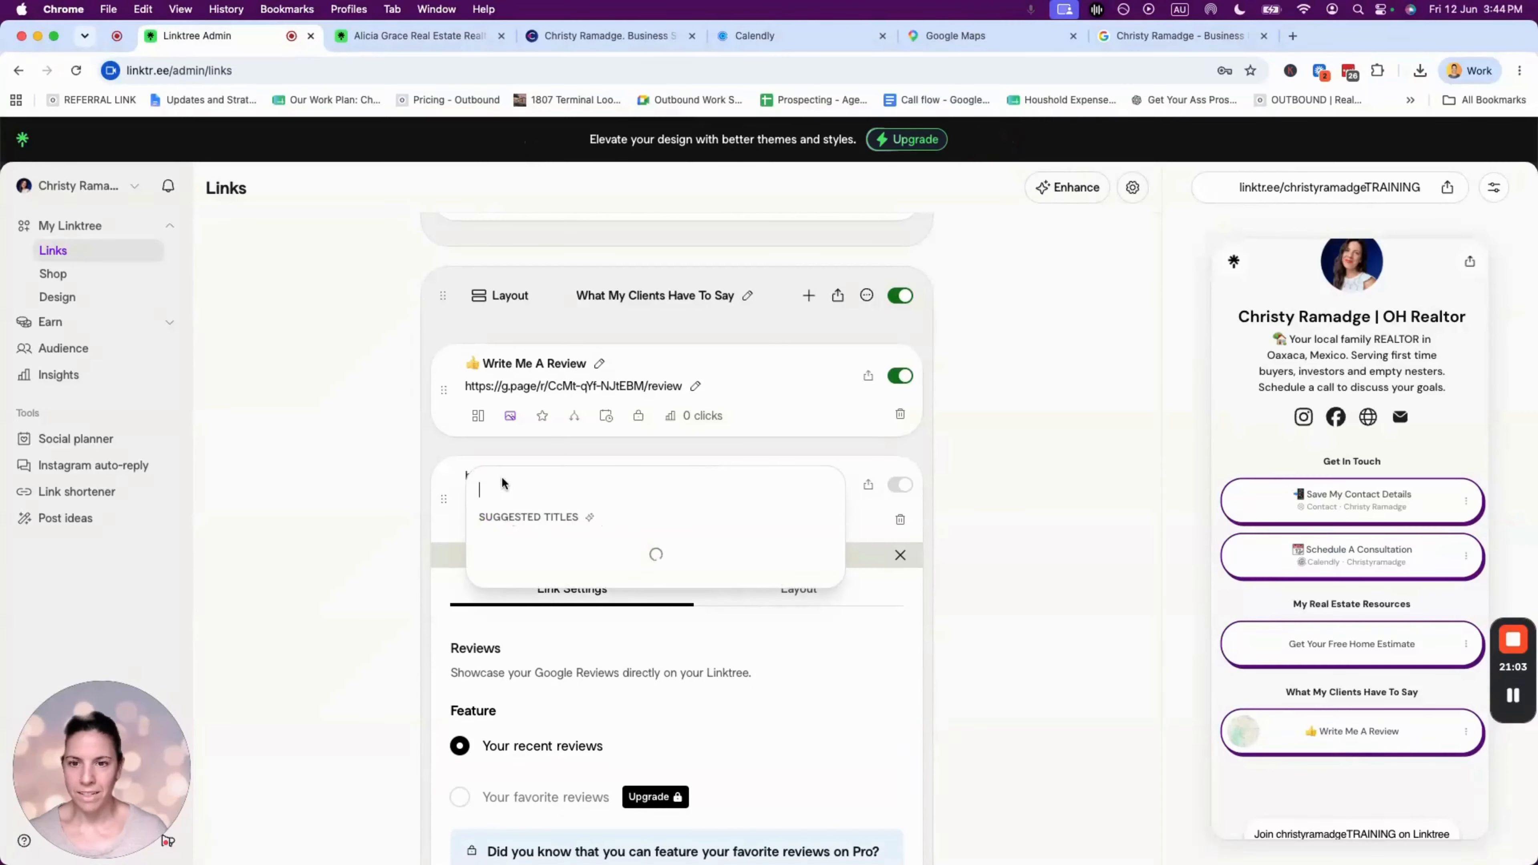
left_click(1004, 479)
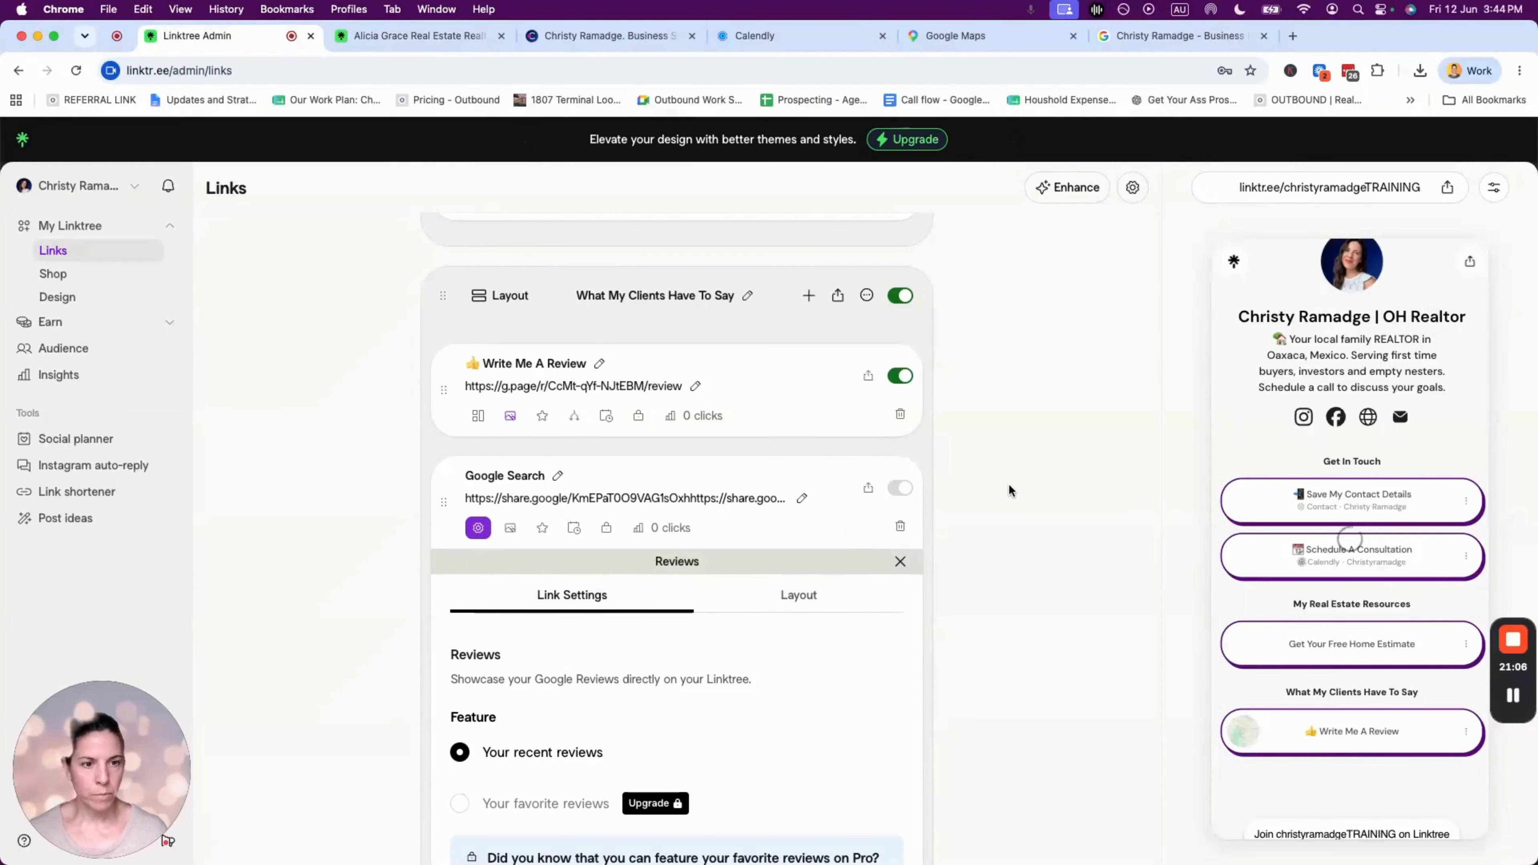
left_click(751, 499)
key("super+a")
key("BackSpace")
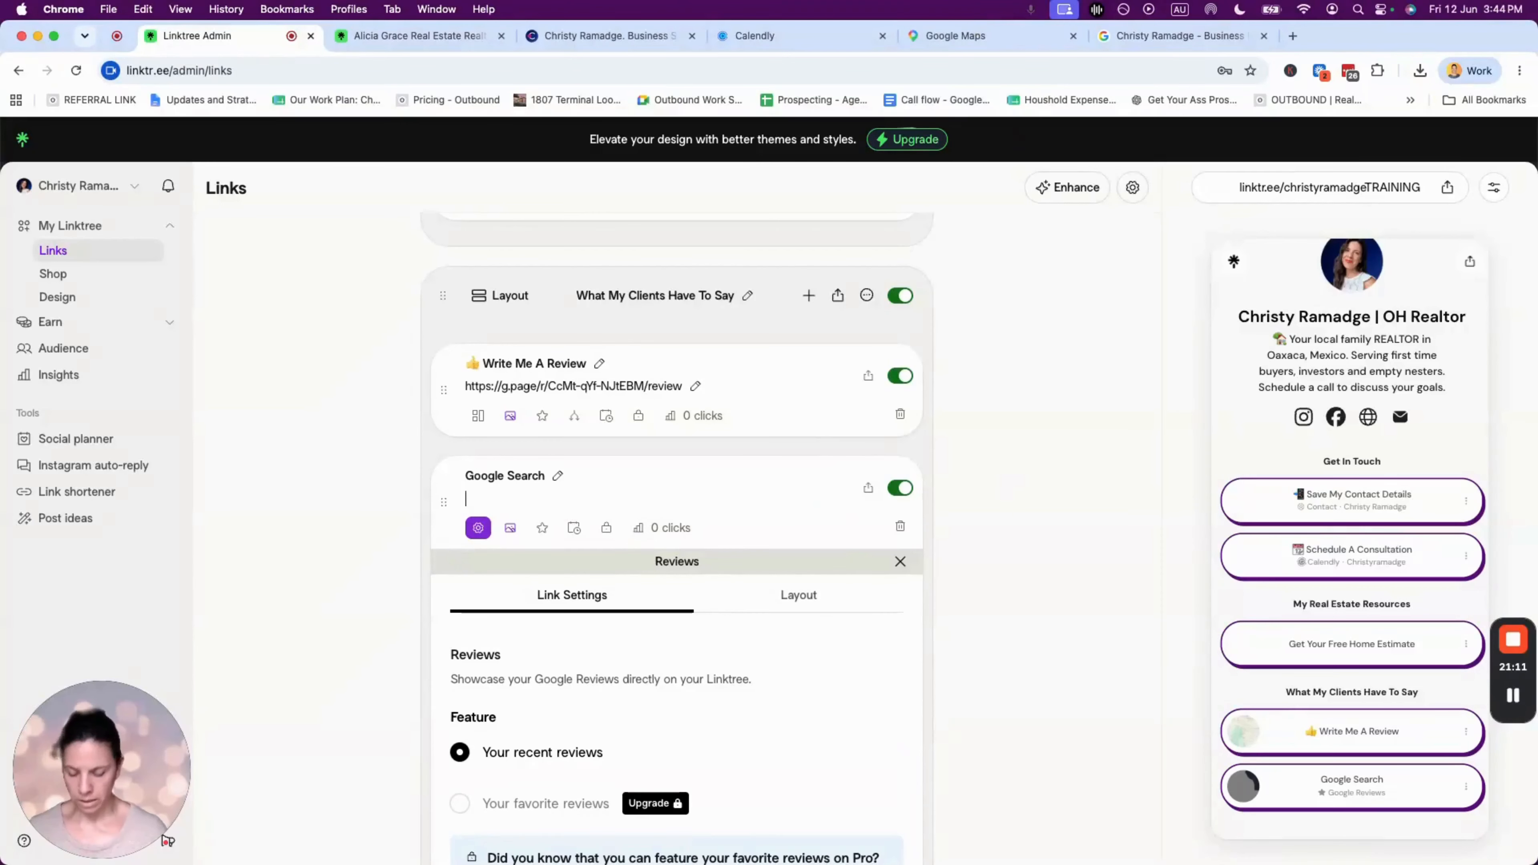
key("super+v")
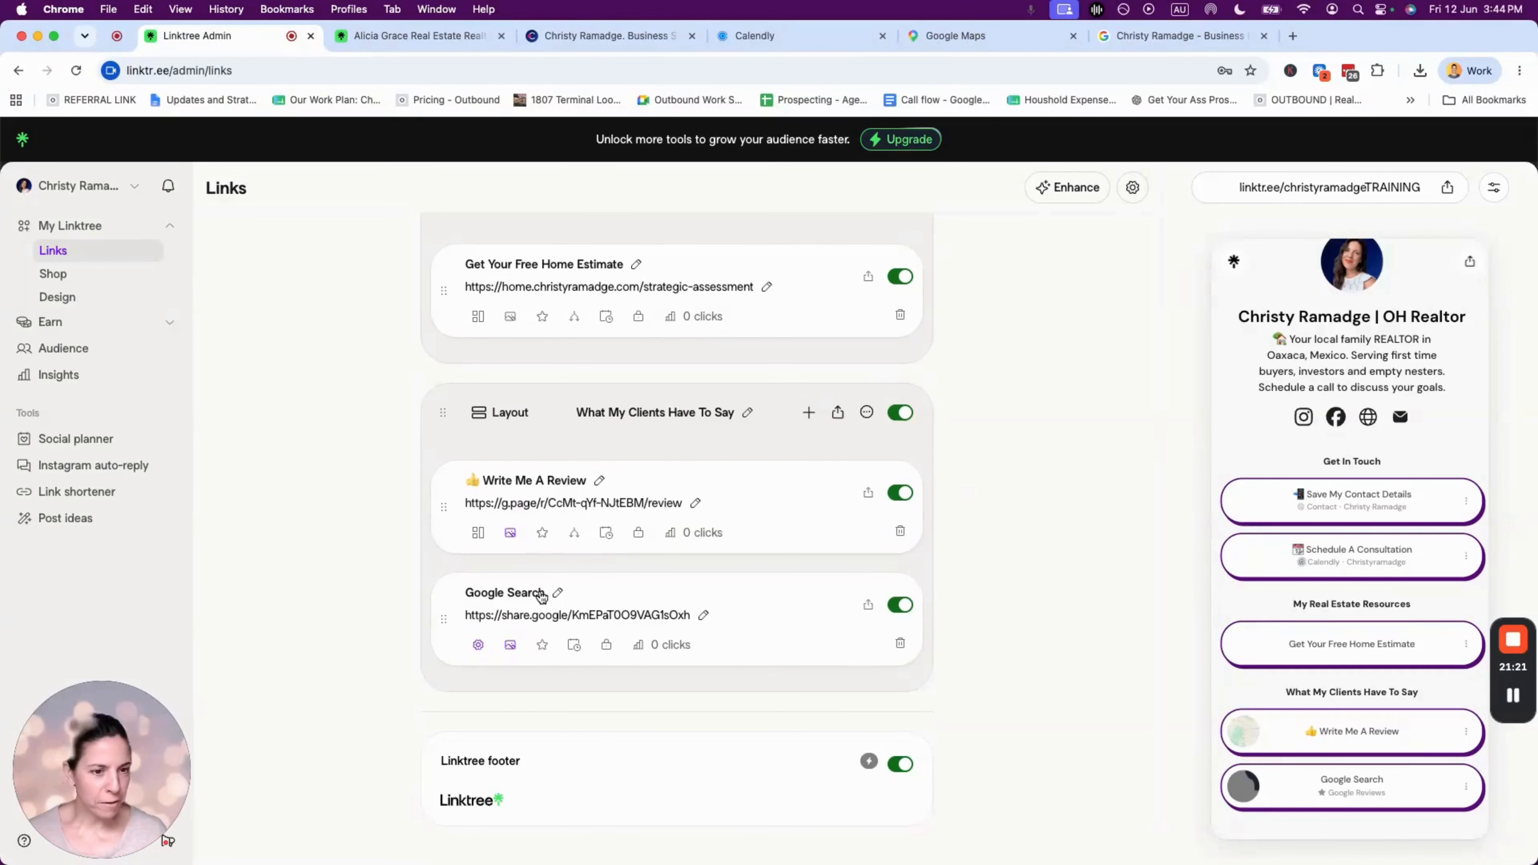
- Retitle the Google Search link to '⭐ Read My Reviews On Google', adding the star emoji
left_click(567, 594)
triple_click(528, 609)
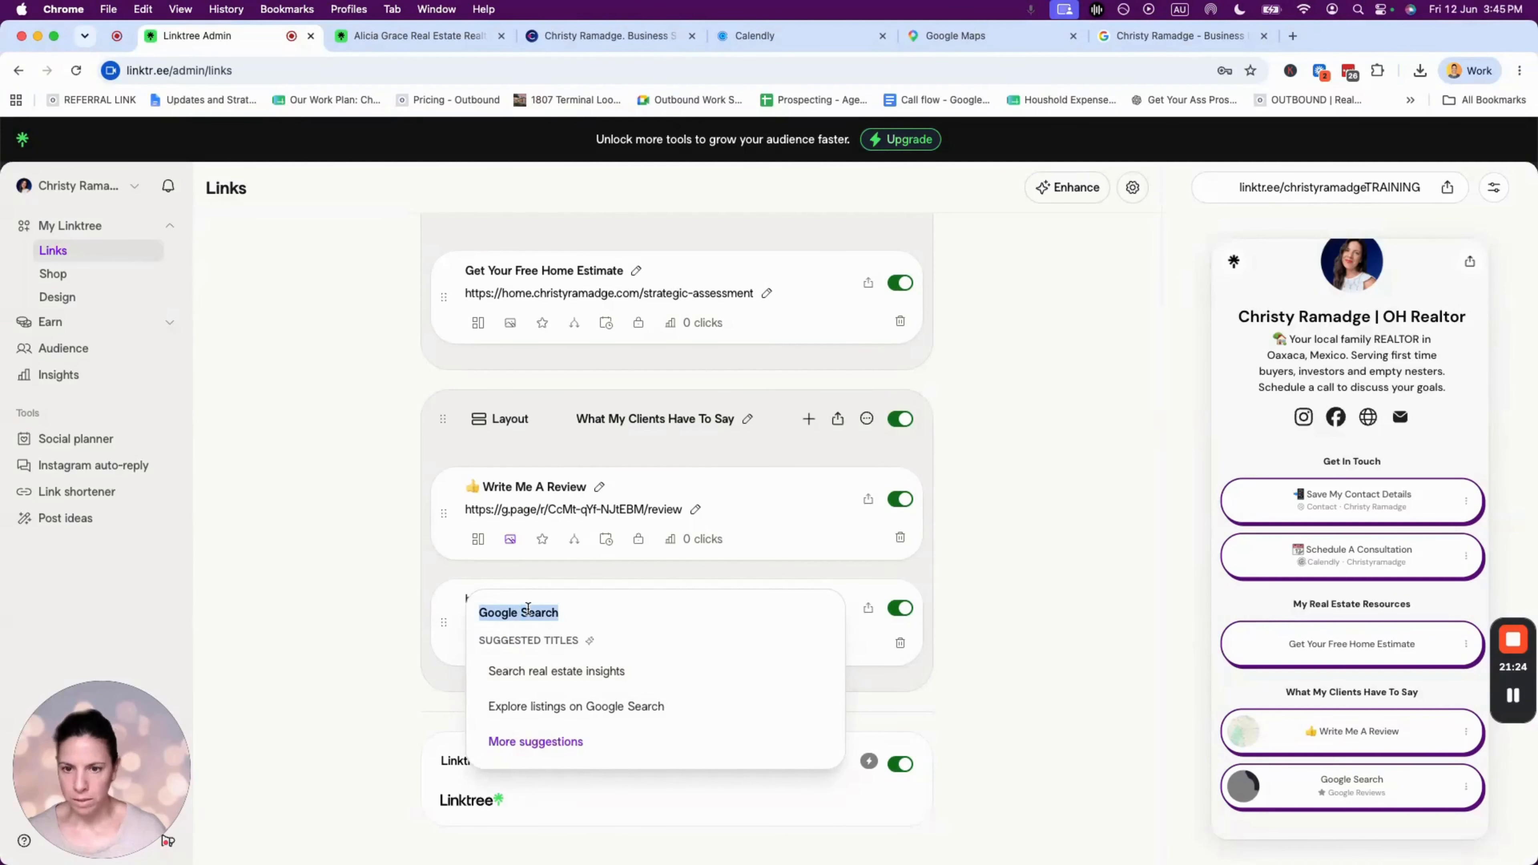
type("W")
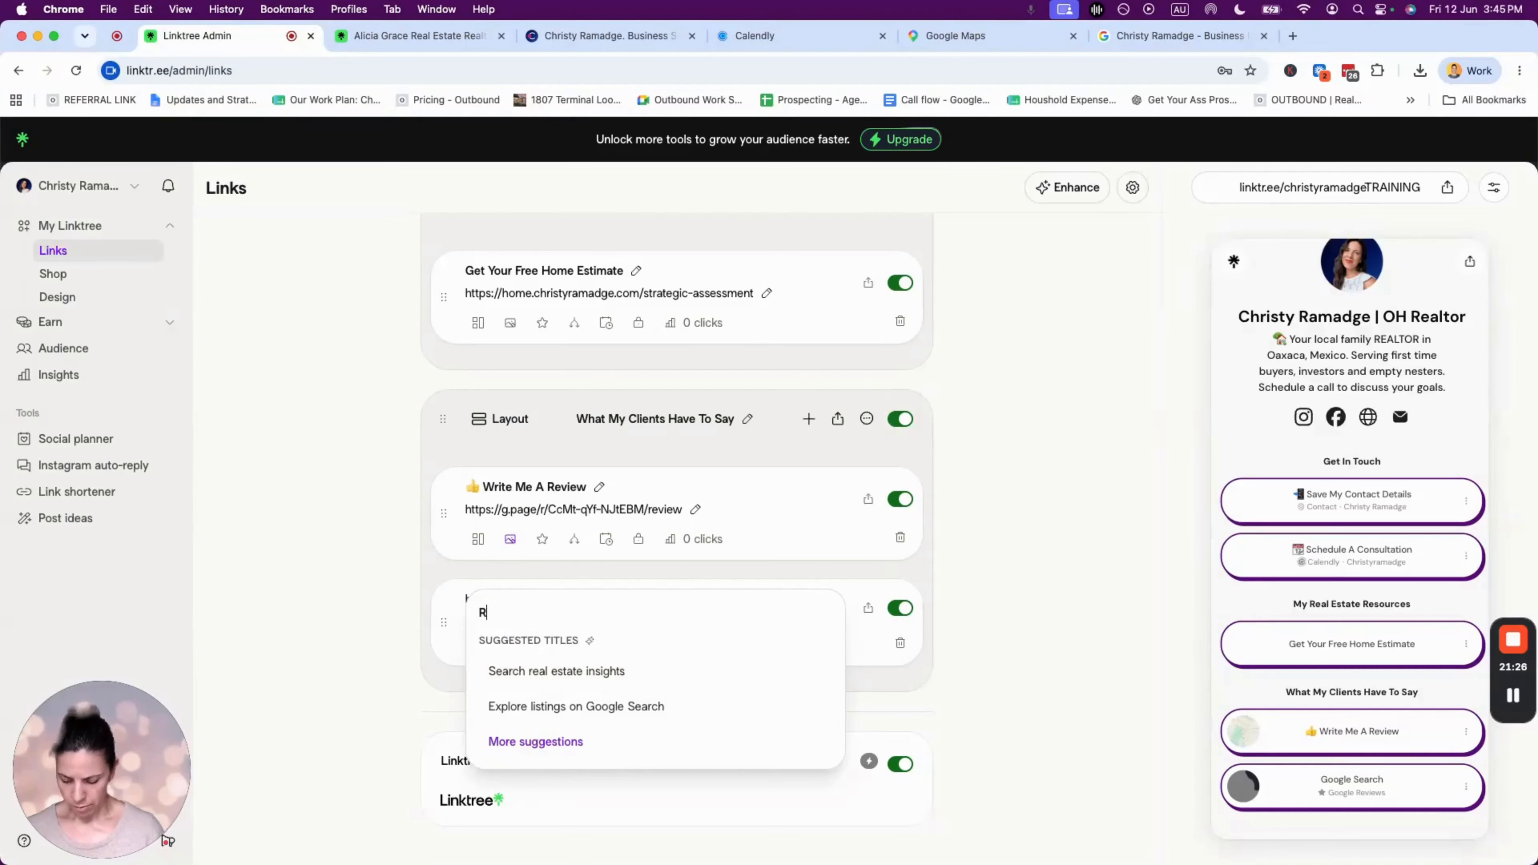
type("Read My Reviews")
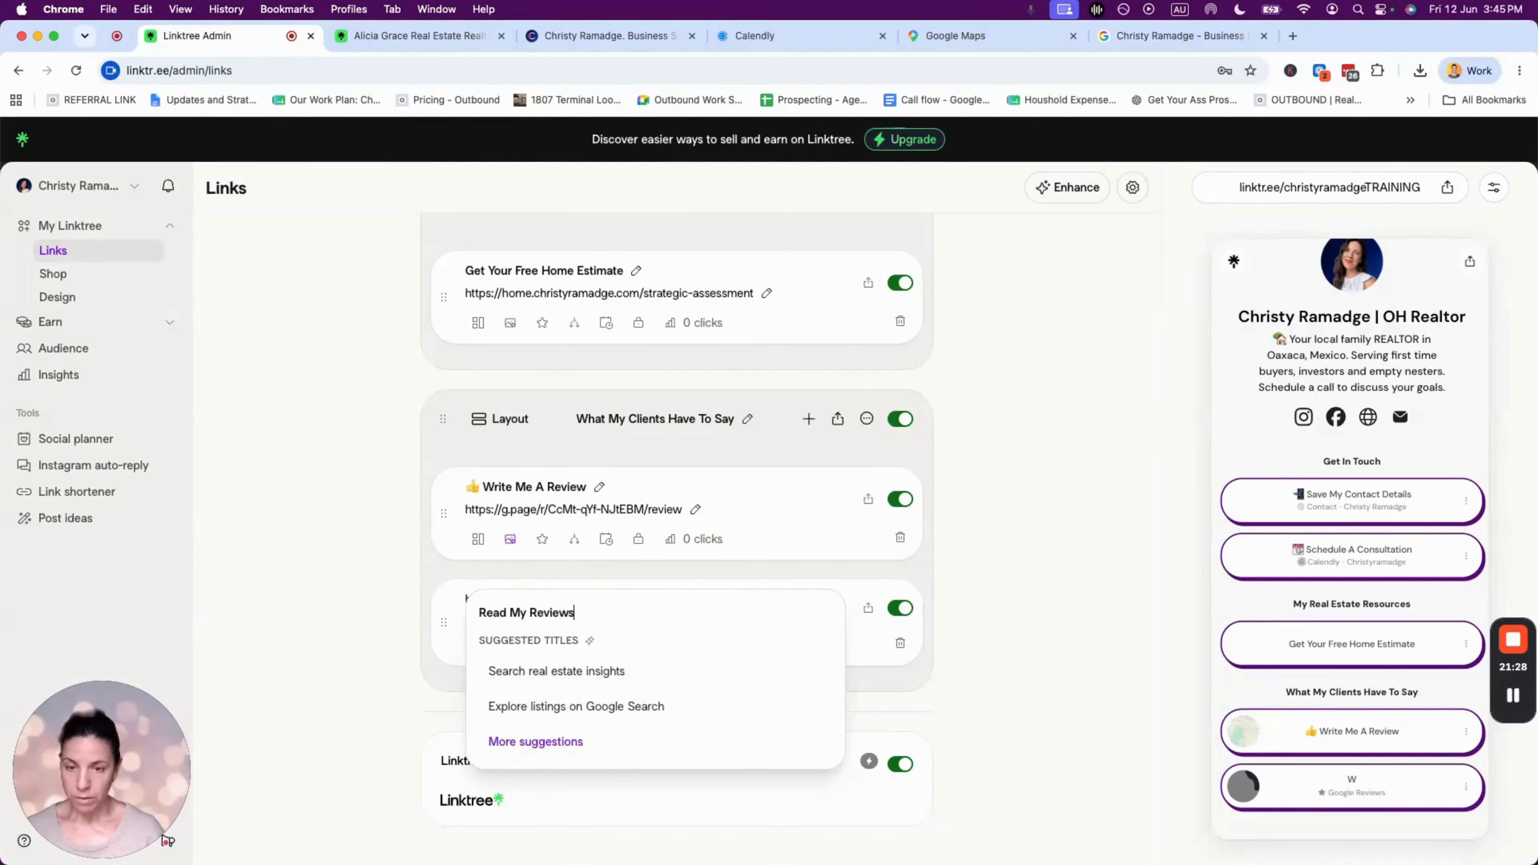
type(" On Google")
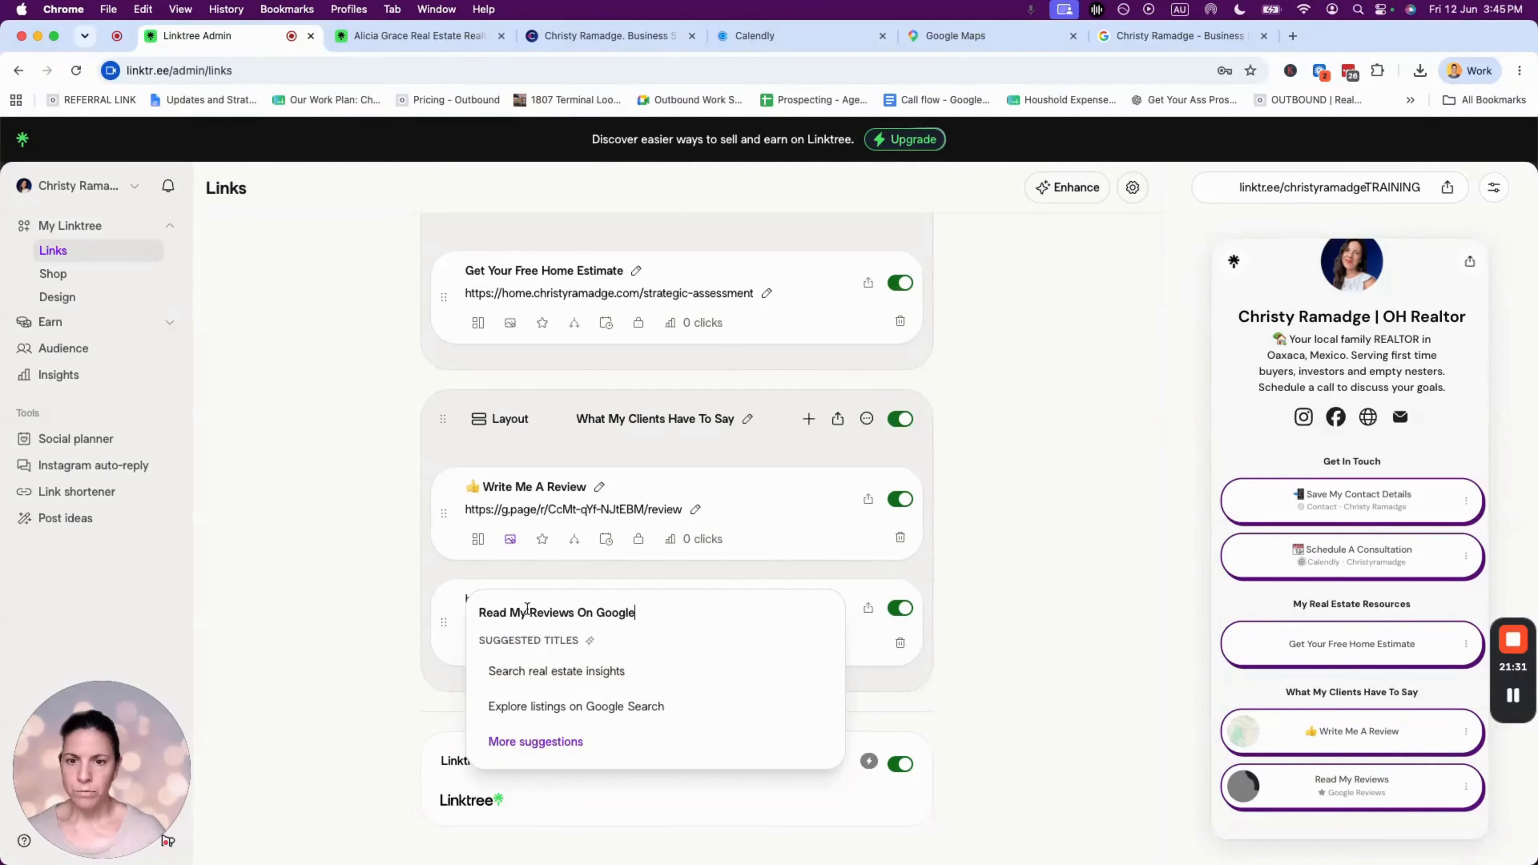
left_click(482, 614)
key("ctrl+super+space")
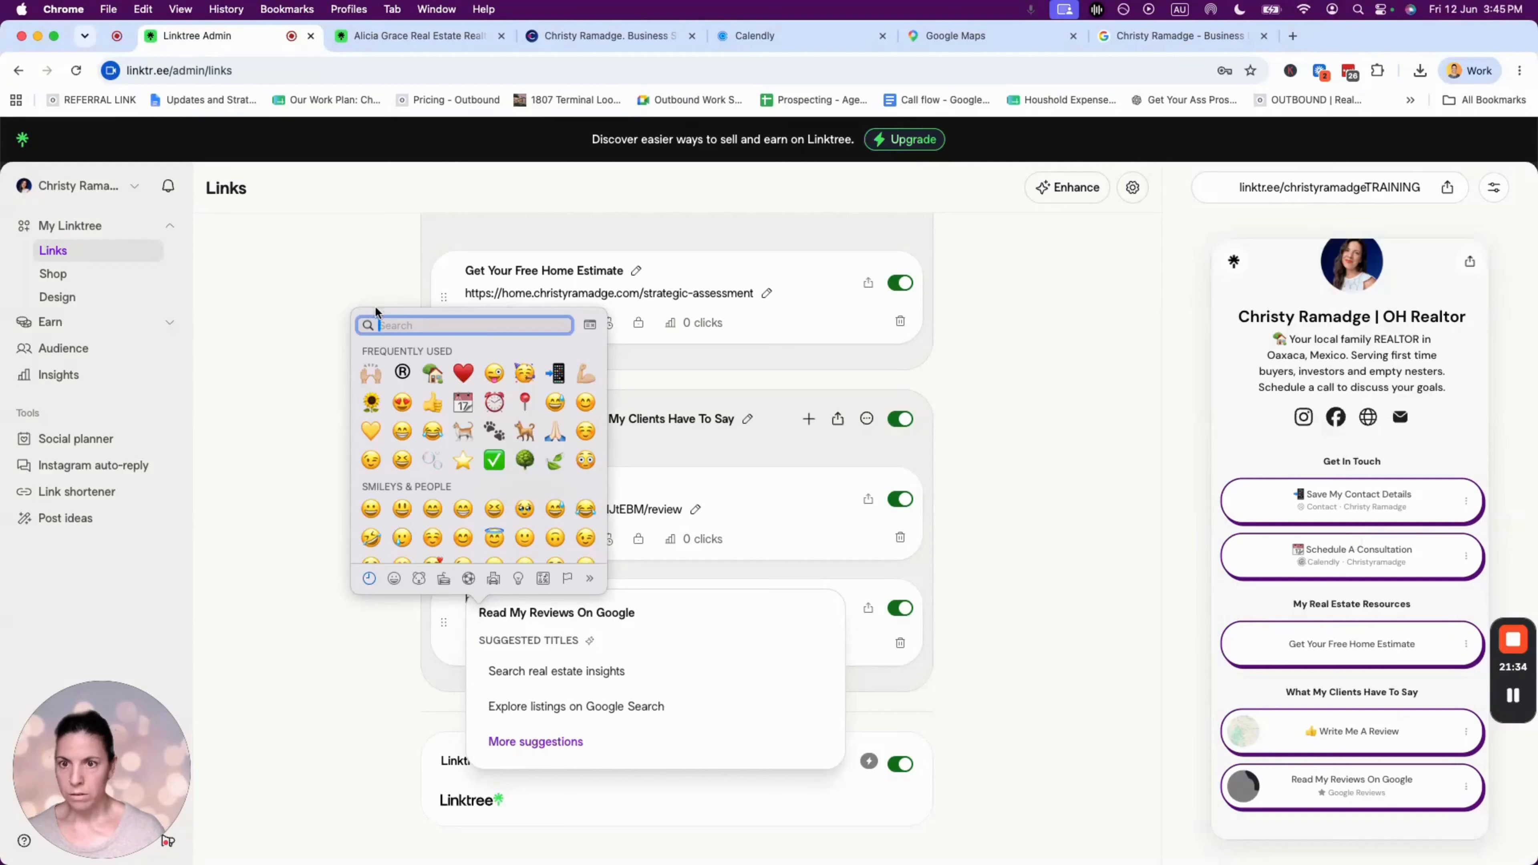
type("star")
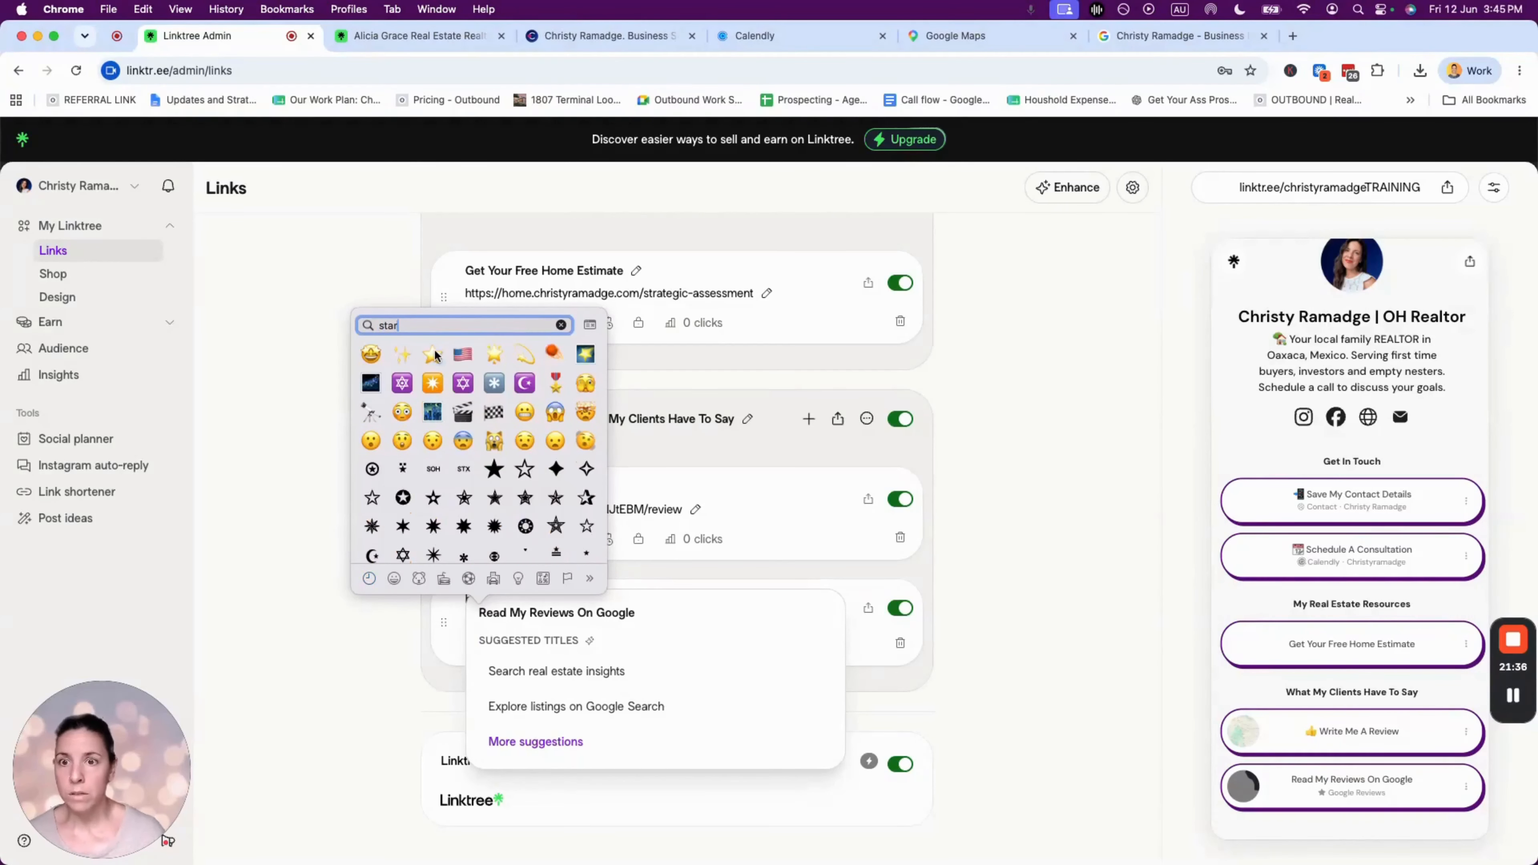
key("Return")
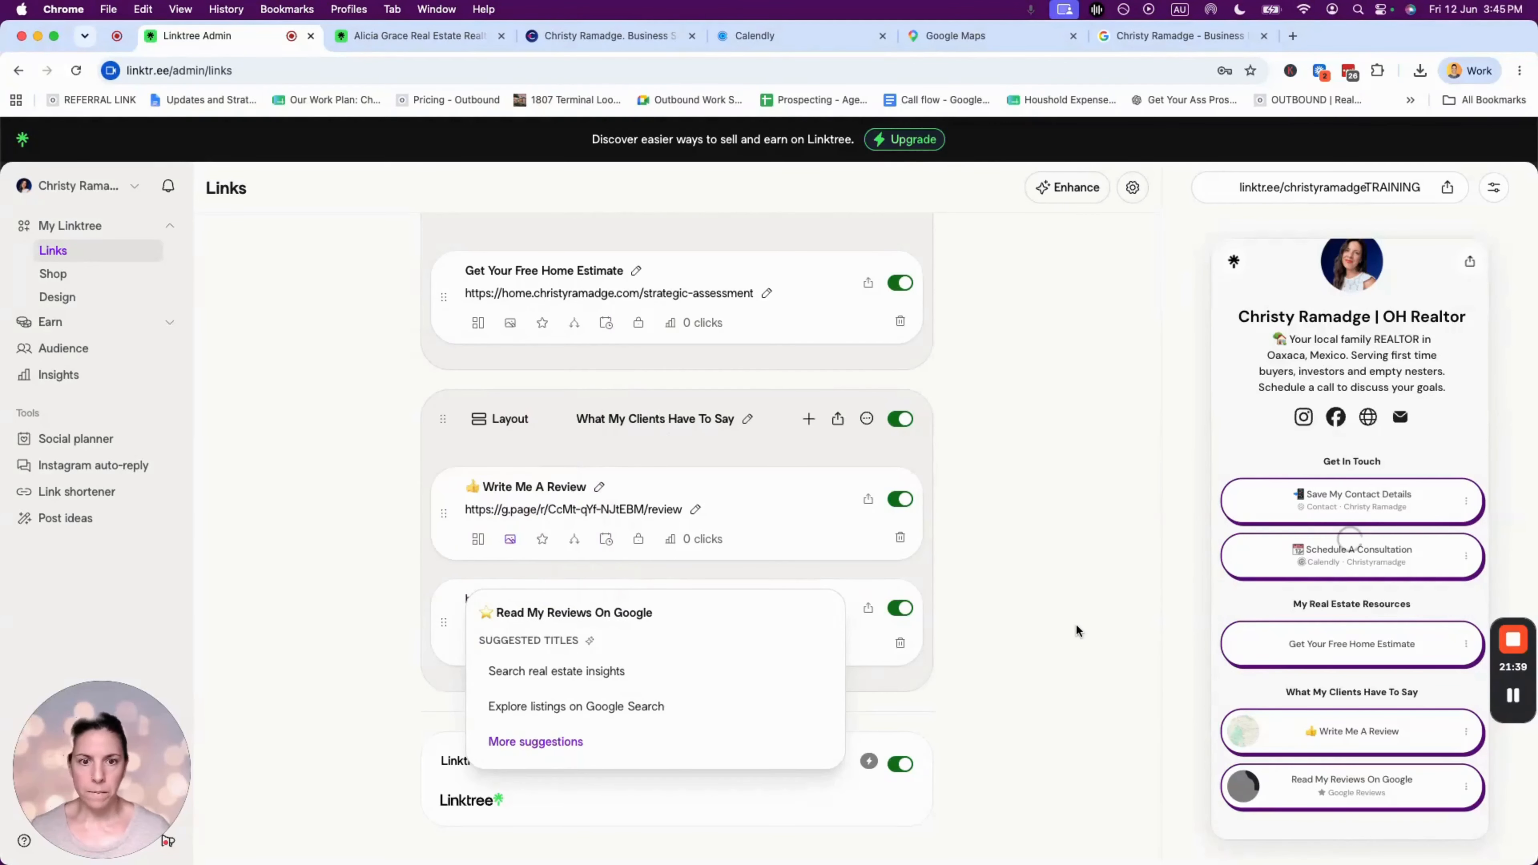
left_click(1076, 626)
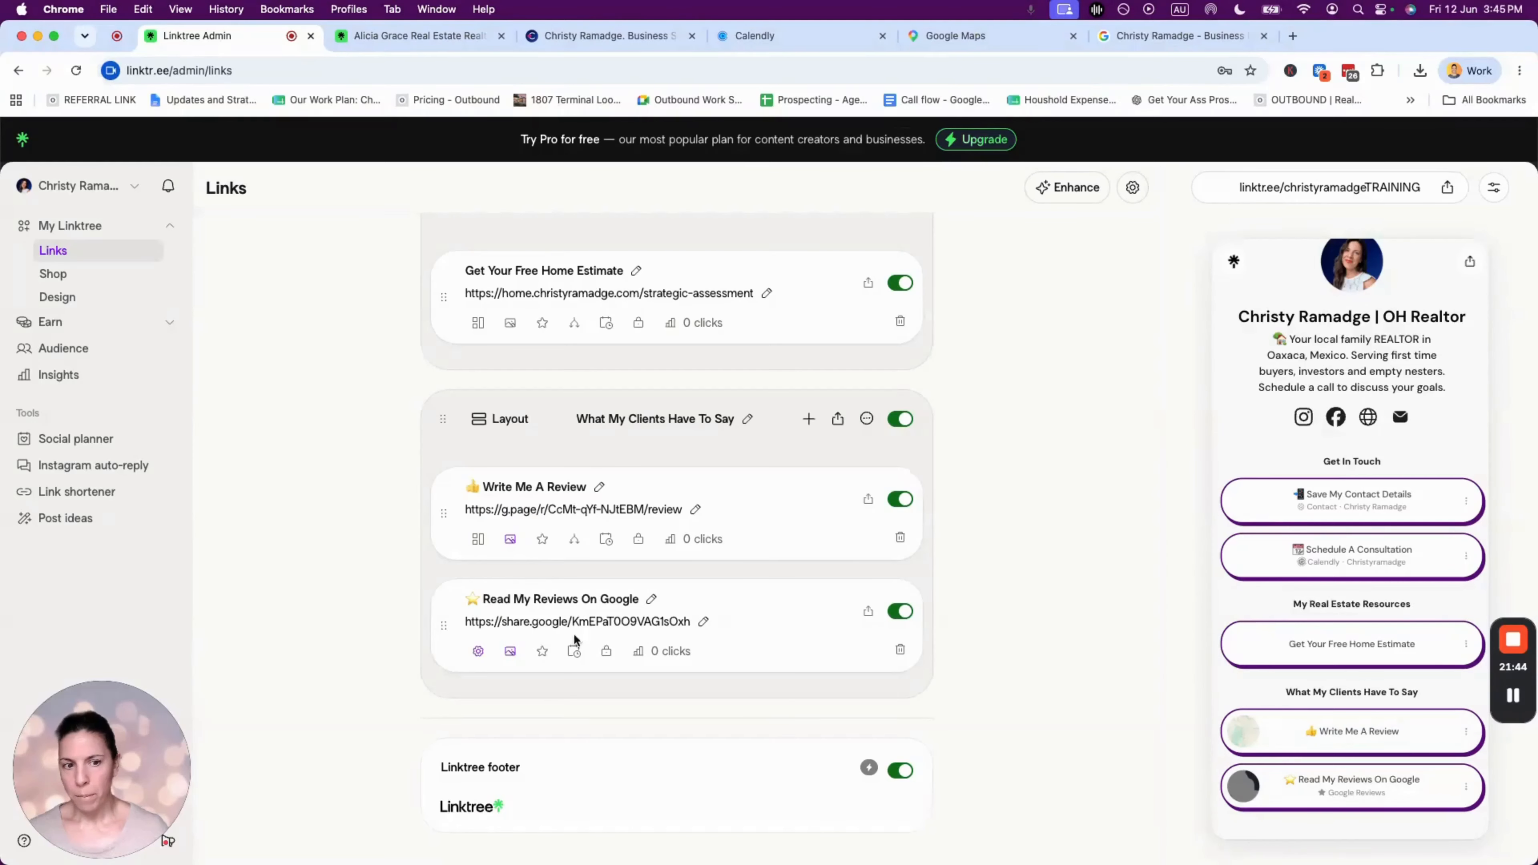
- Remove the thumbnail from the Write Me A Review link
left_click(509, 539)
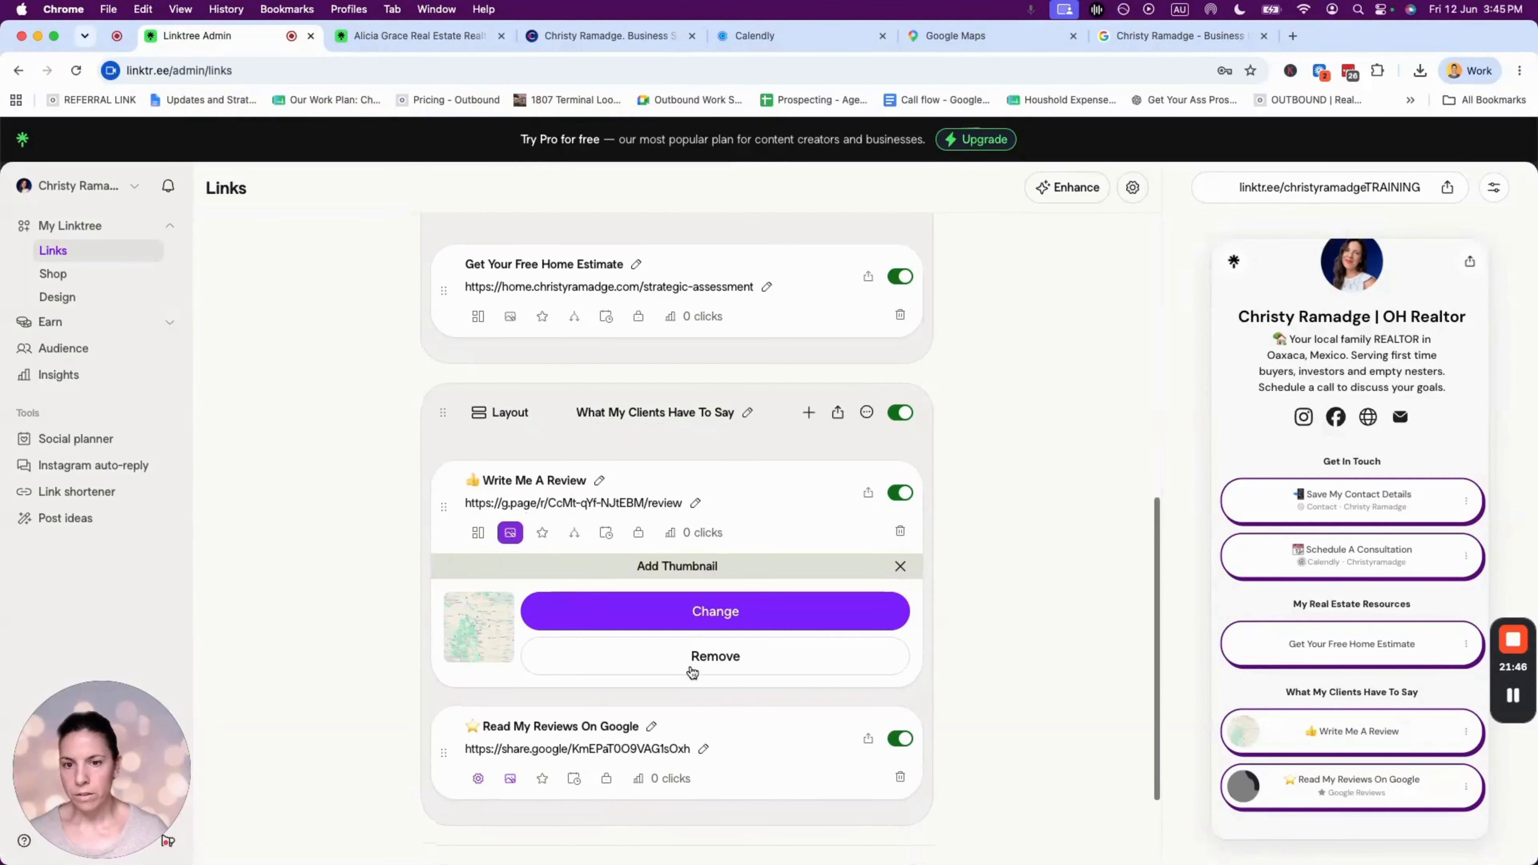
left_click(704, 612)
left_click(742, 476)
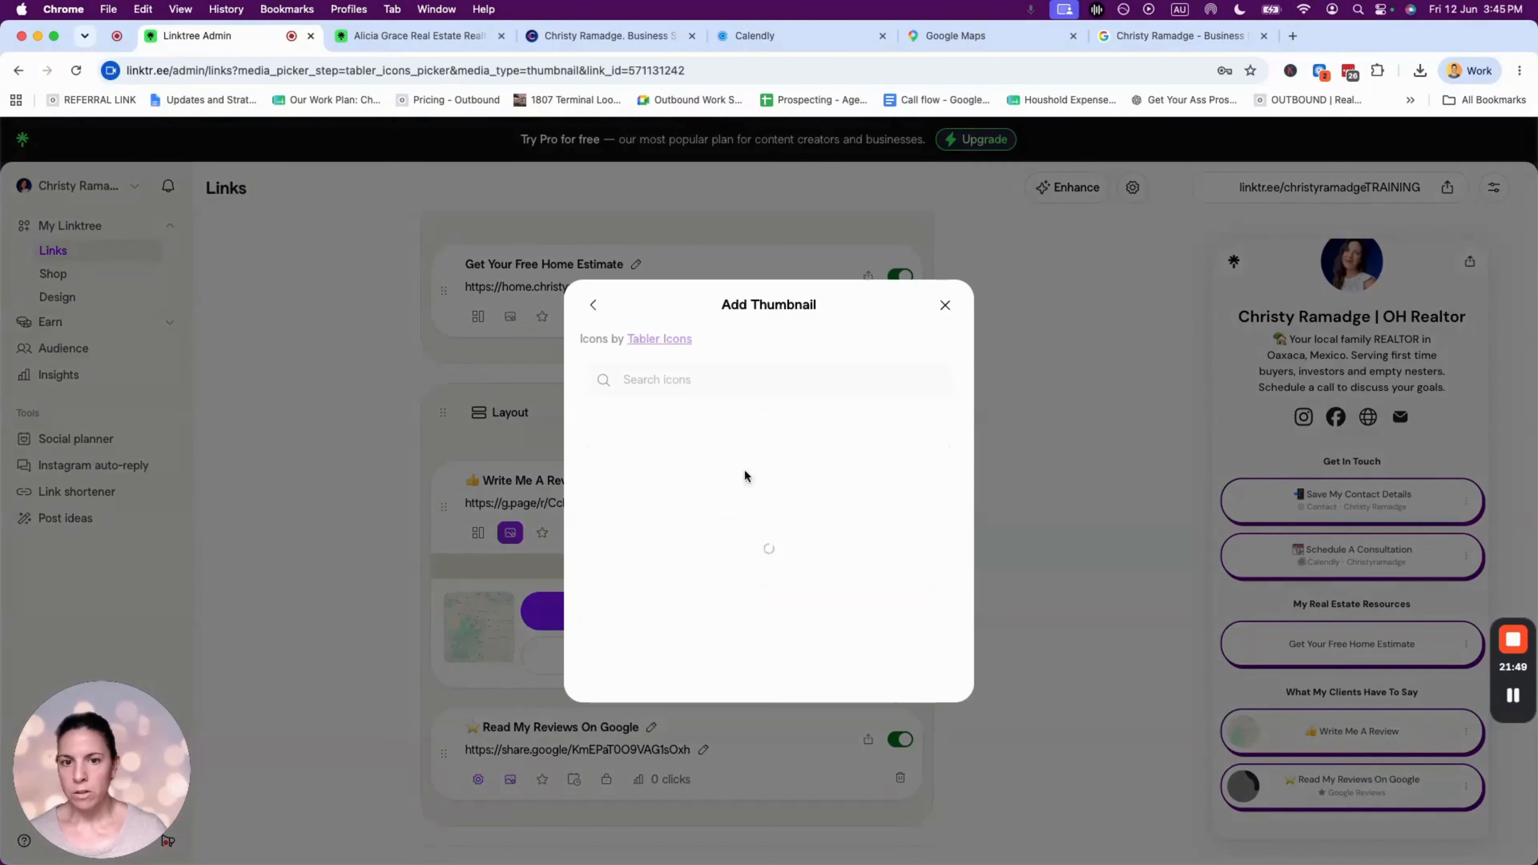
left_click(705, 372)
type("thumb")
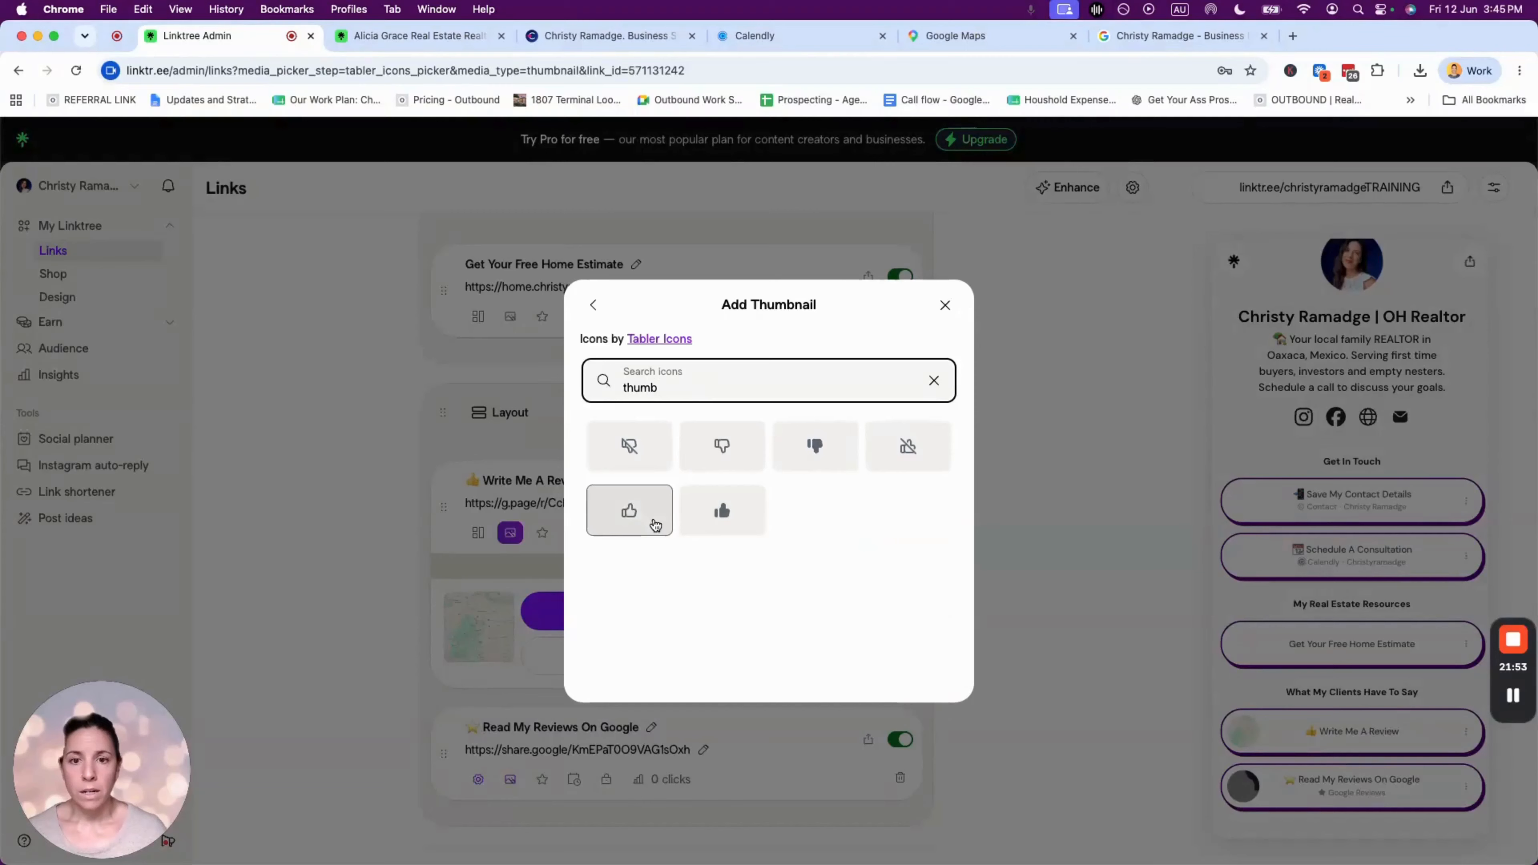
left_click(721, 511)
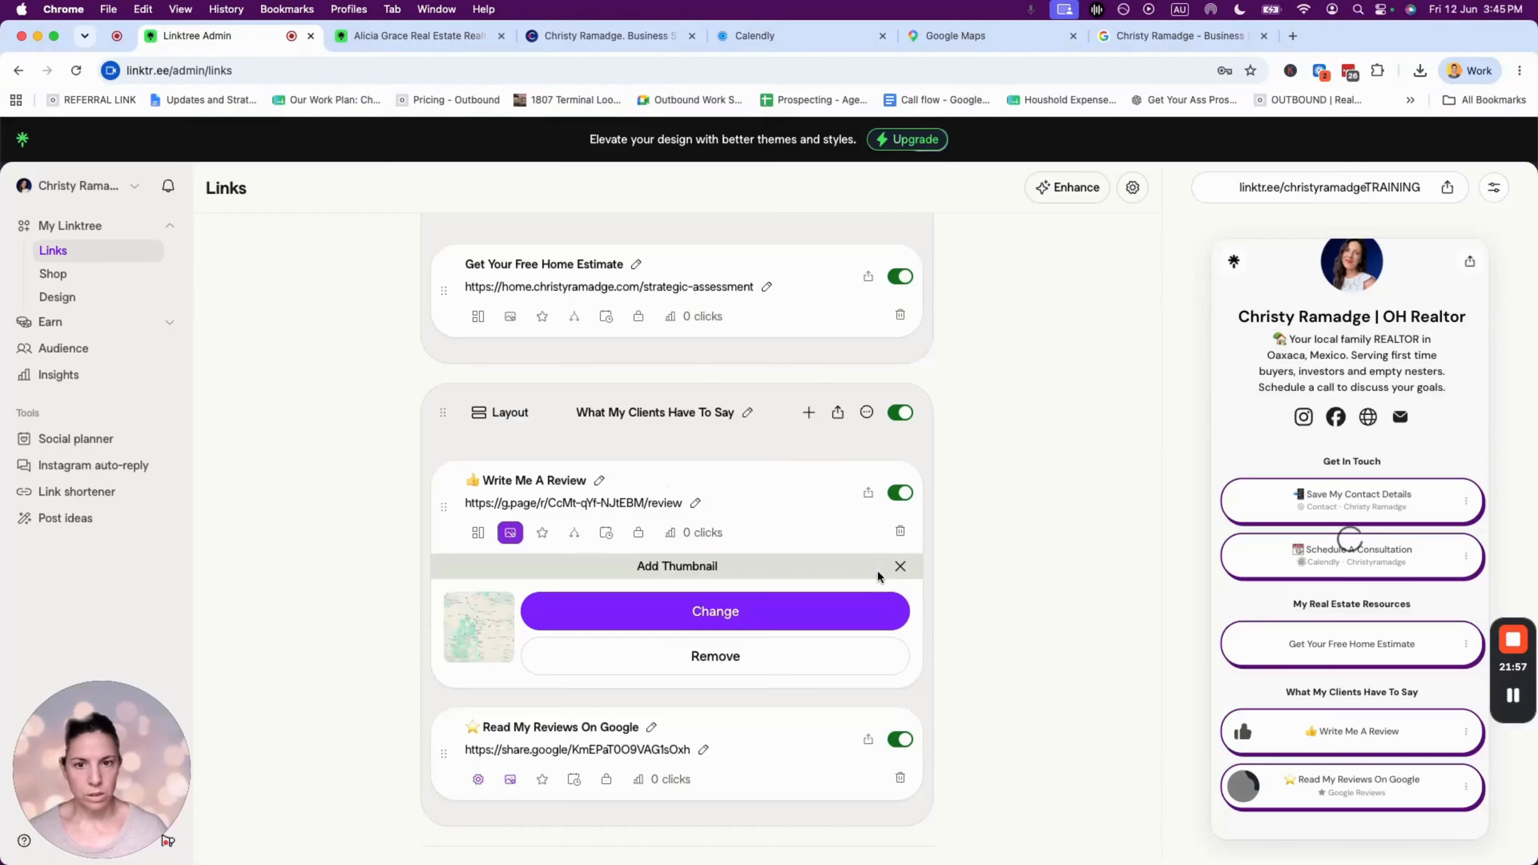
left_click(659, 643)
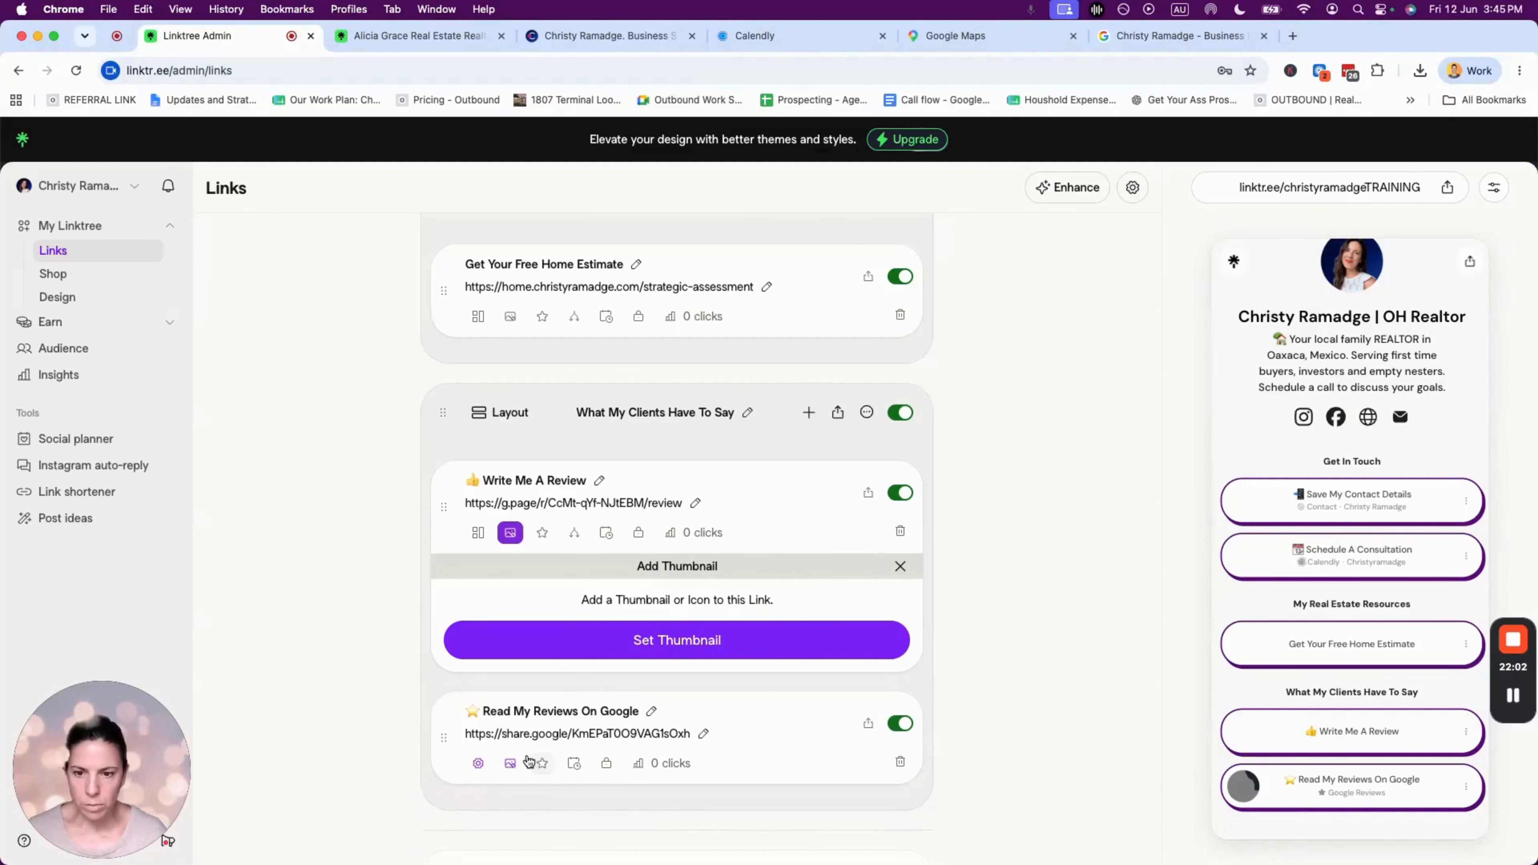
- Remove the thumbnail from the Read My Reviews On Google link
scroll(936, 590, "down", 3)
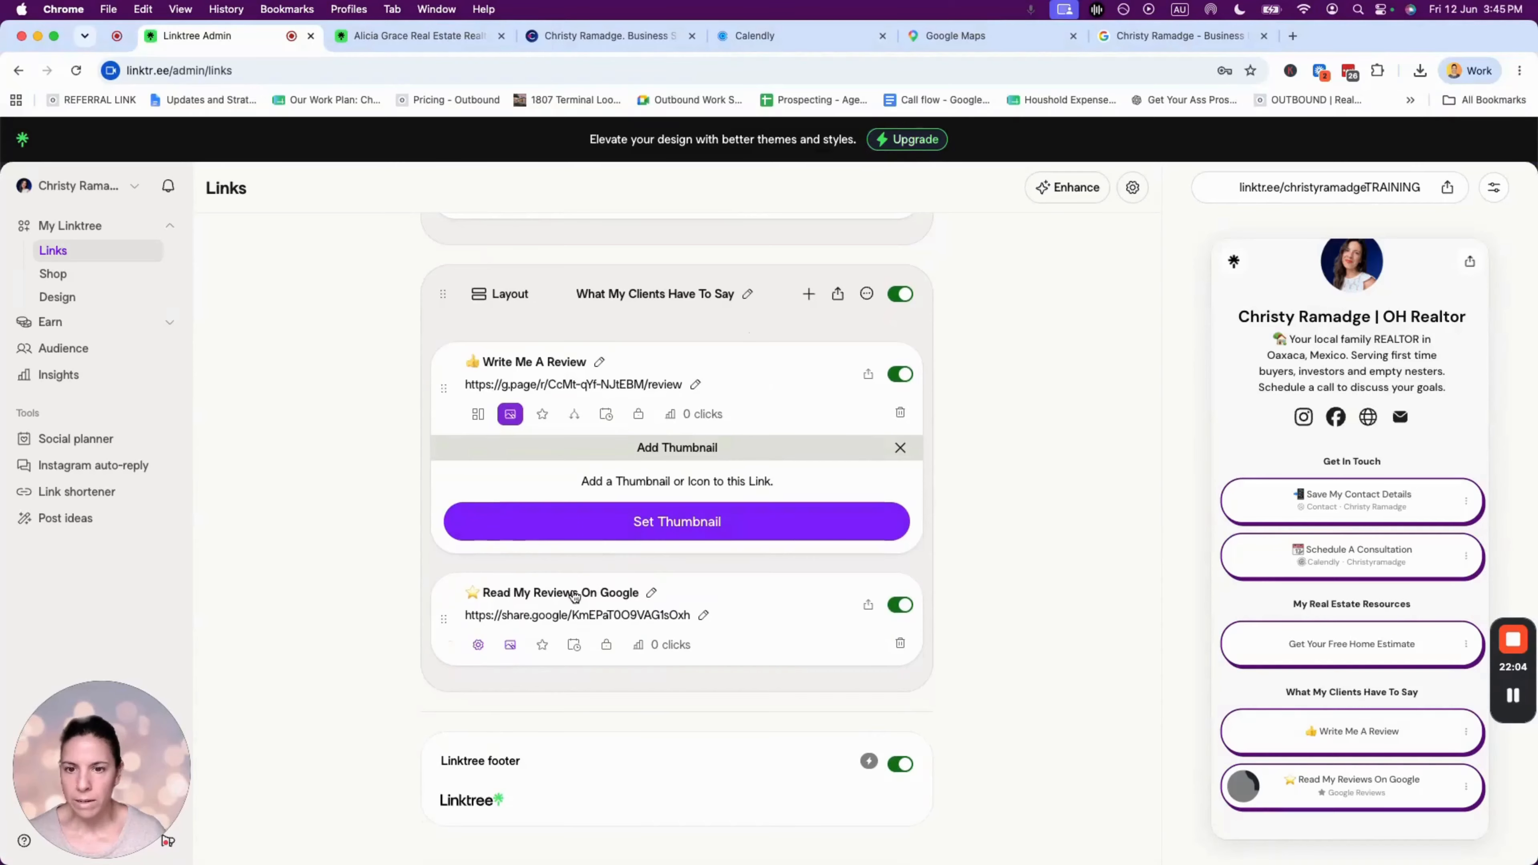
left_click(510, 645)
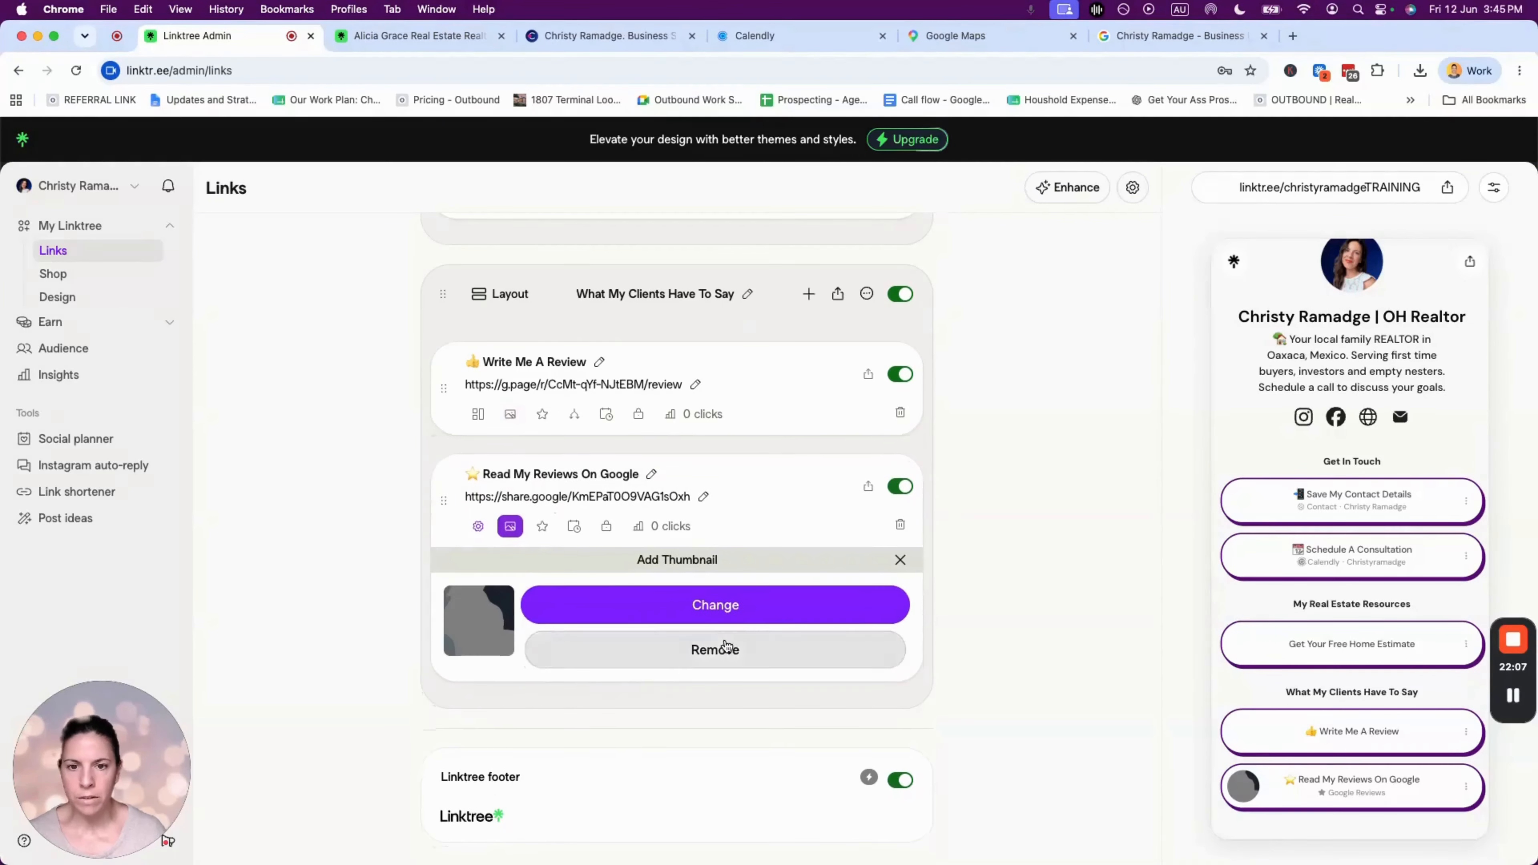
left_click(714, 658)
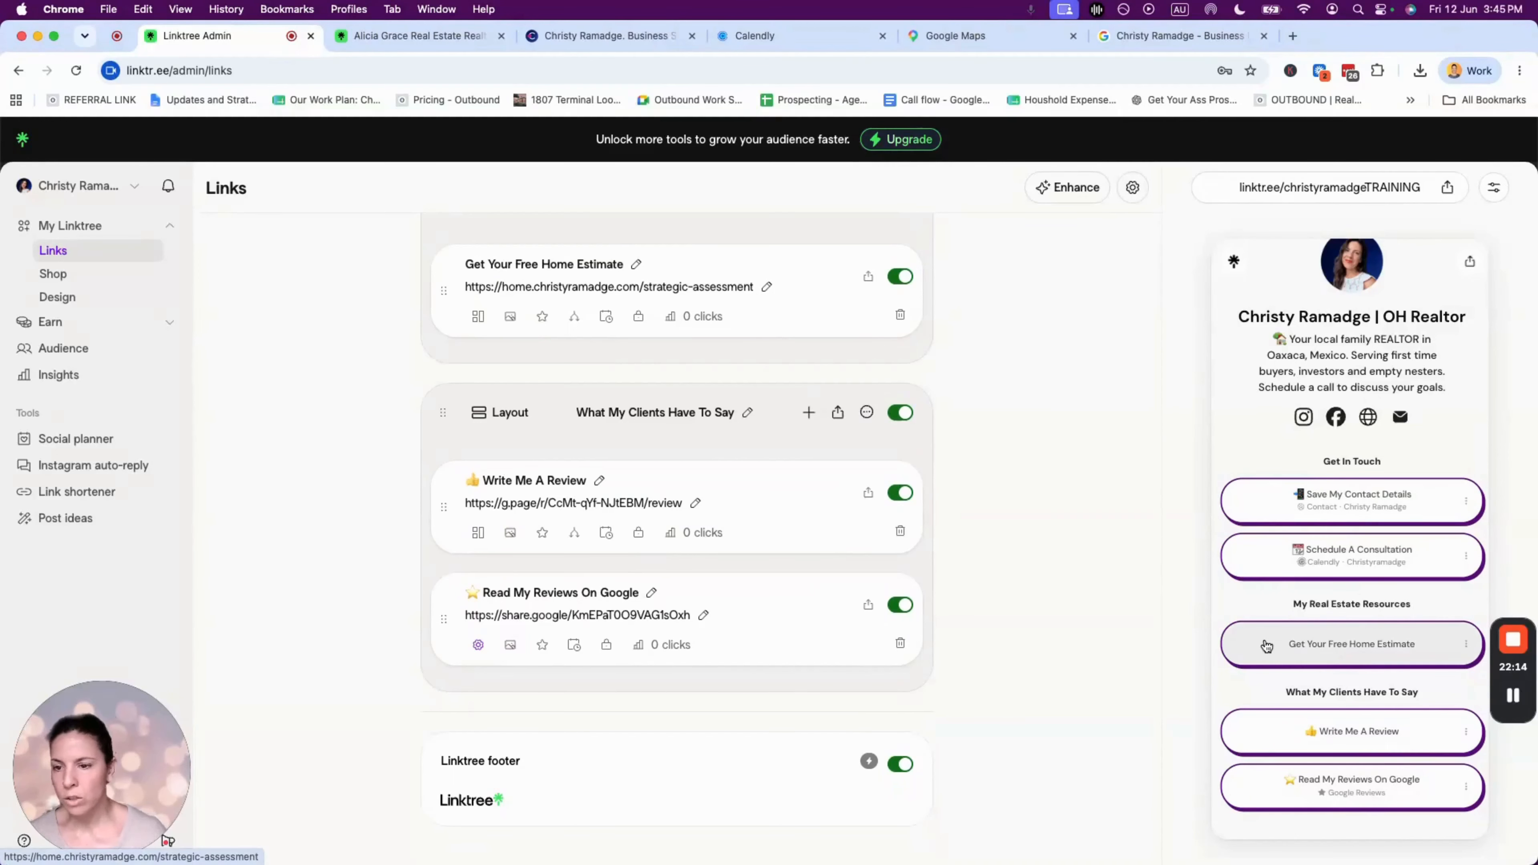
scroll(1354, 781, "down", 3)
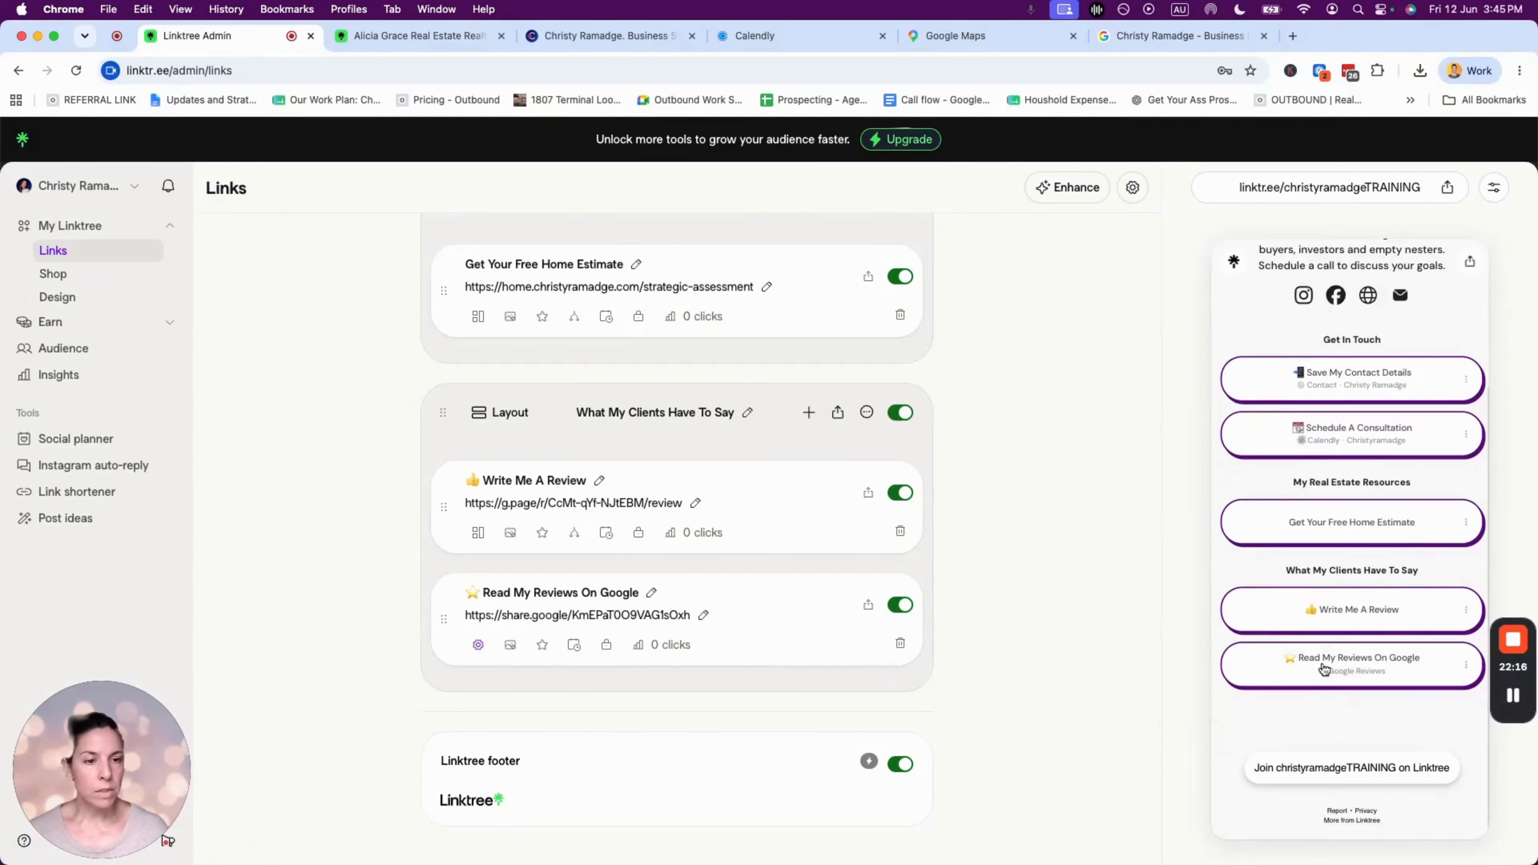
left_click(1354, 669)
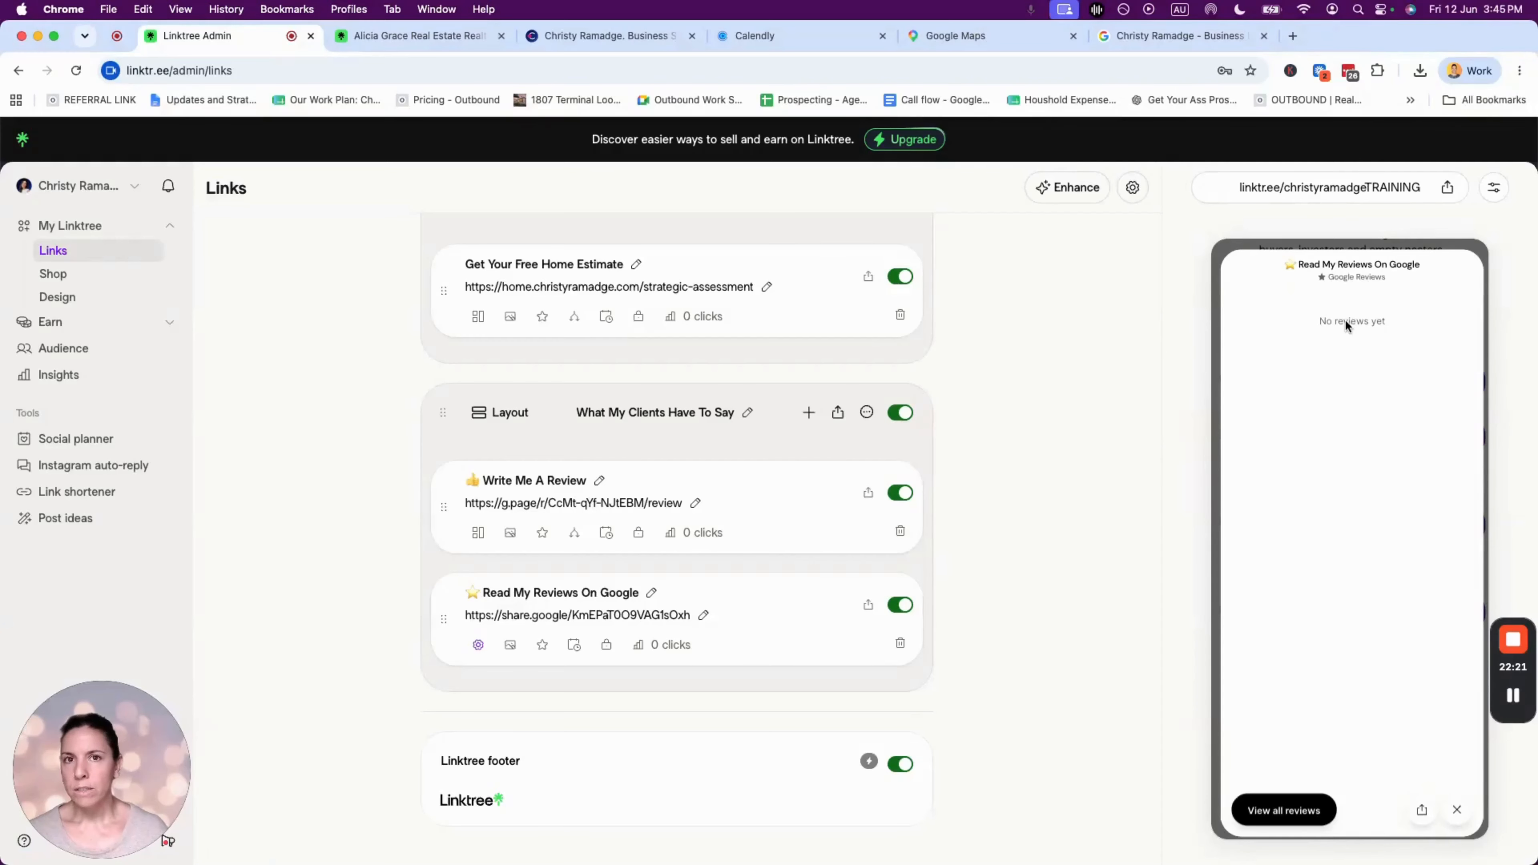
left_click(1456, 811)
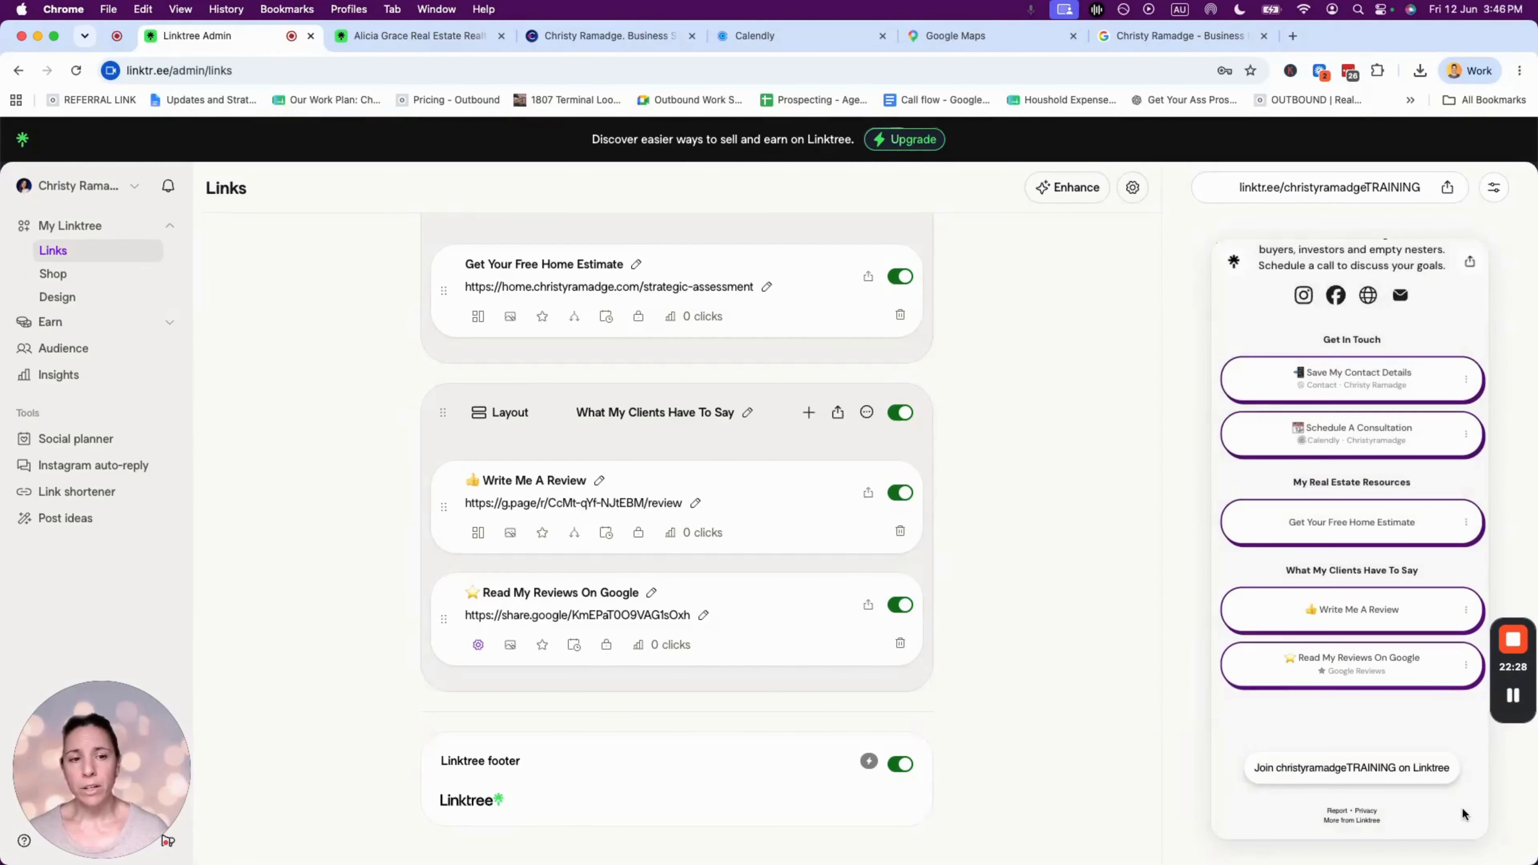
- Test Write Me A Review, cancel the Google review form, and go back to Linktree
left_click(1359, 609)
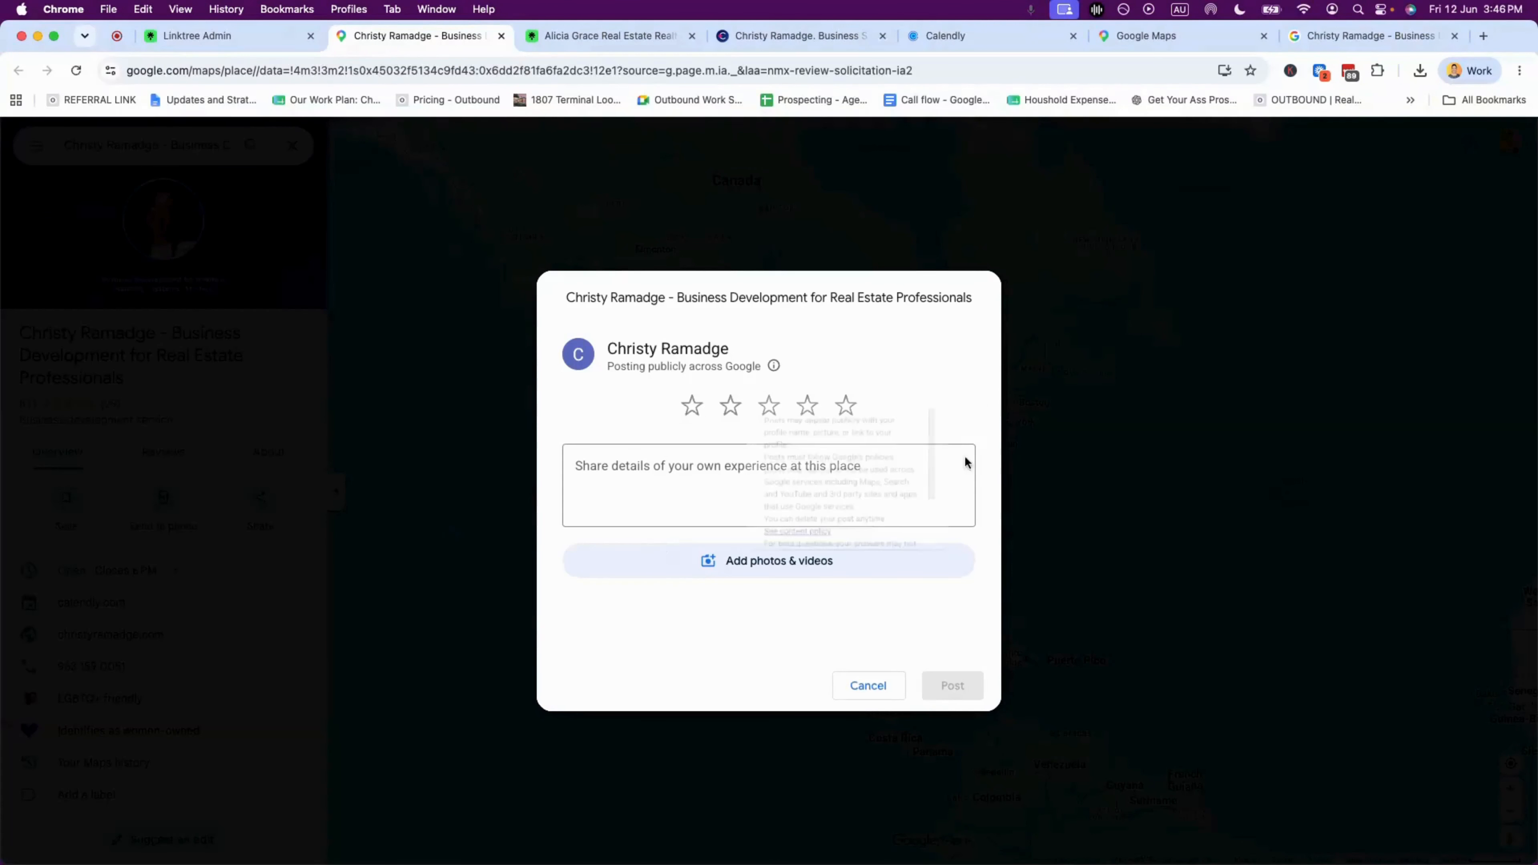
left_click(867, 687)
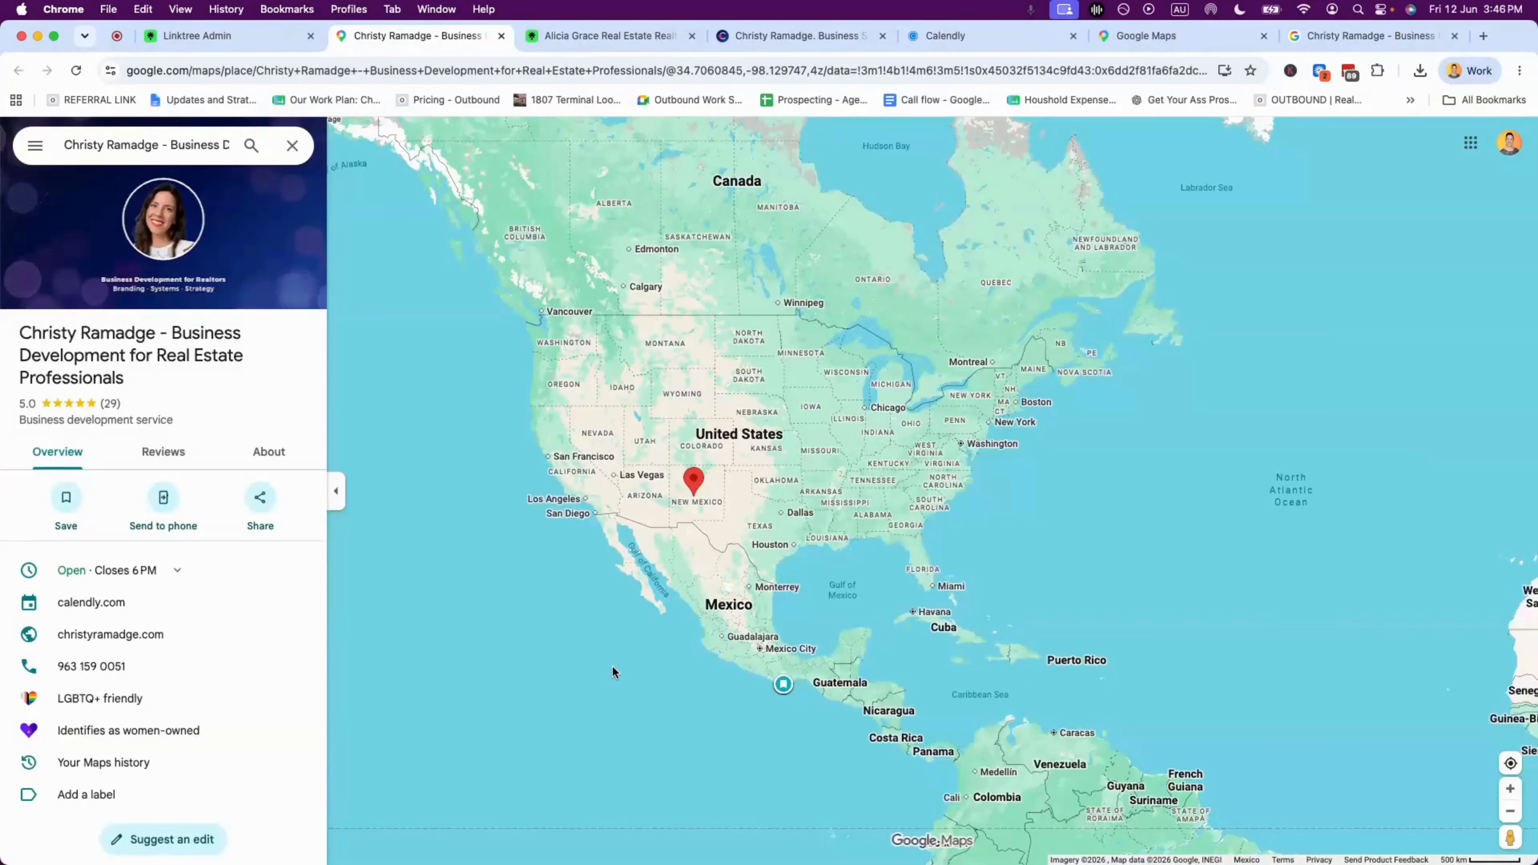
left_click(230, 35)
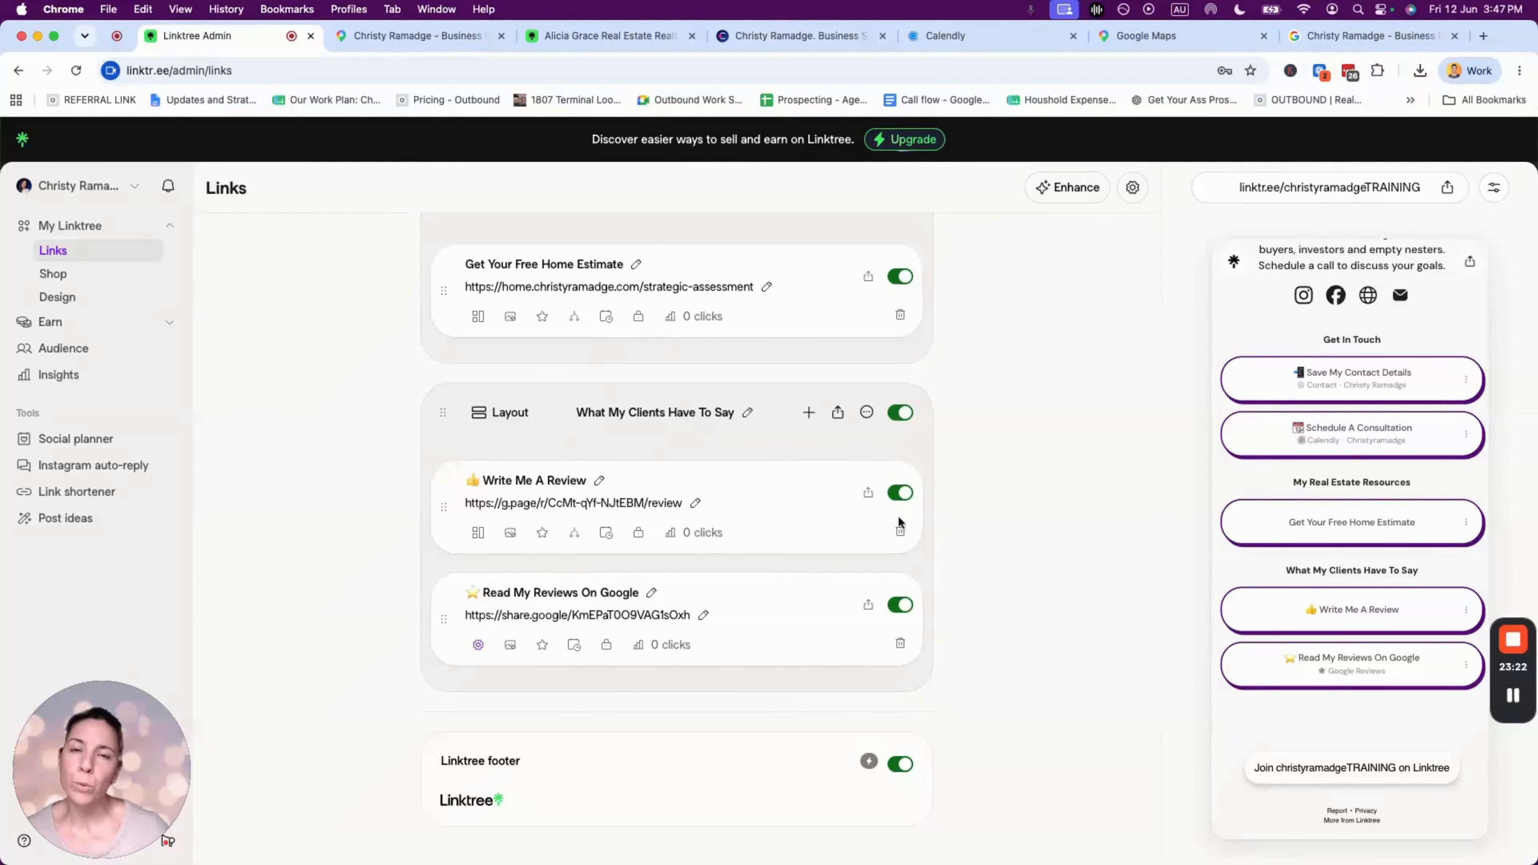
scroll(898, 522, "up", 7)
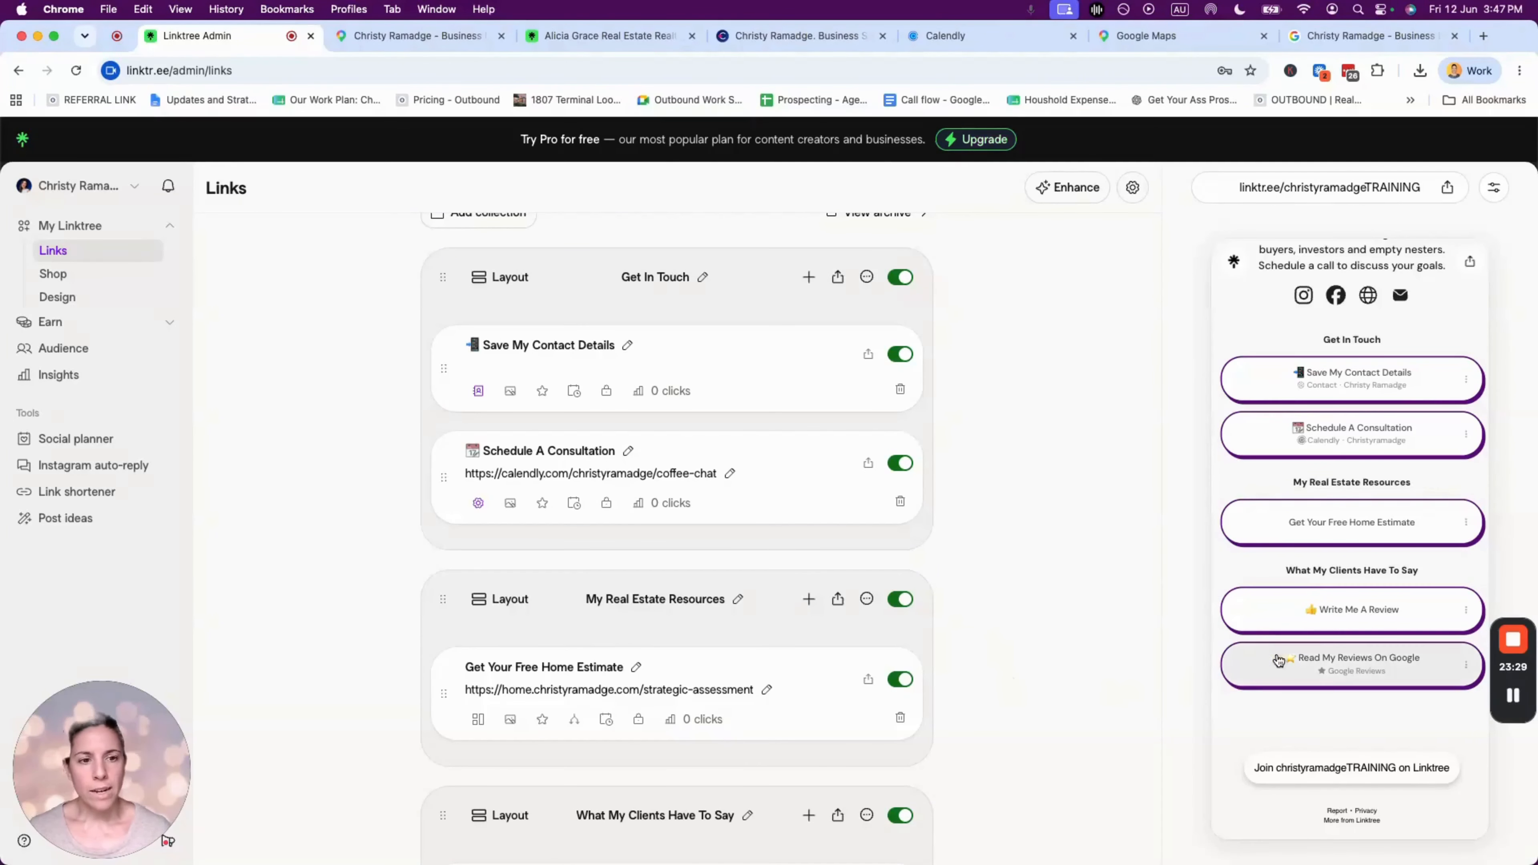
scroll(1312, 652, "up", 3)
scroll(1356, 636, "down", 2)
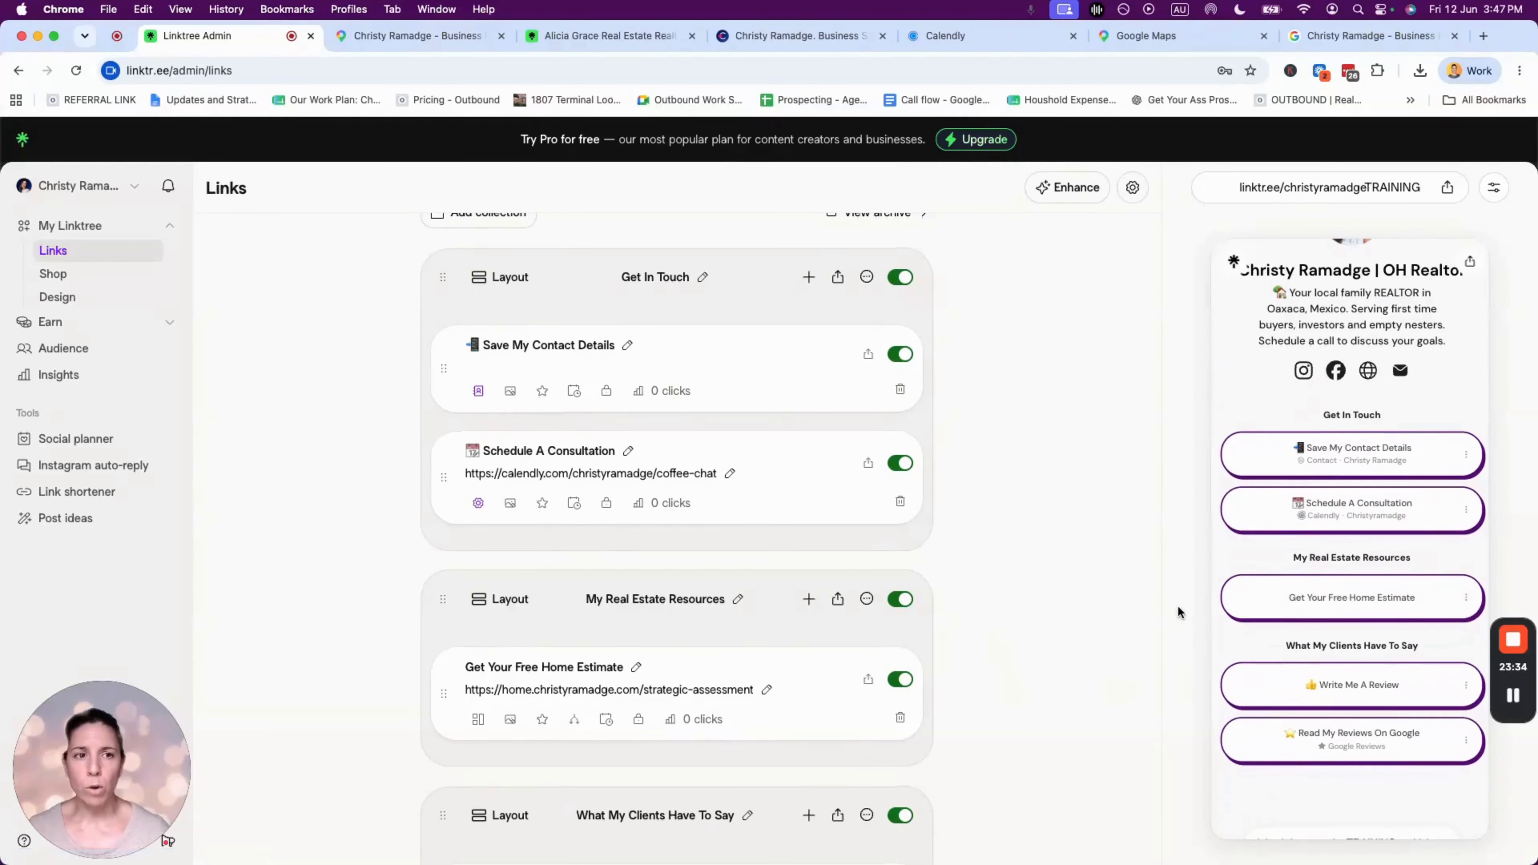
scroll(1437, 394, "up", 3)
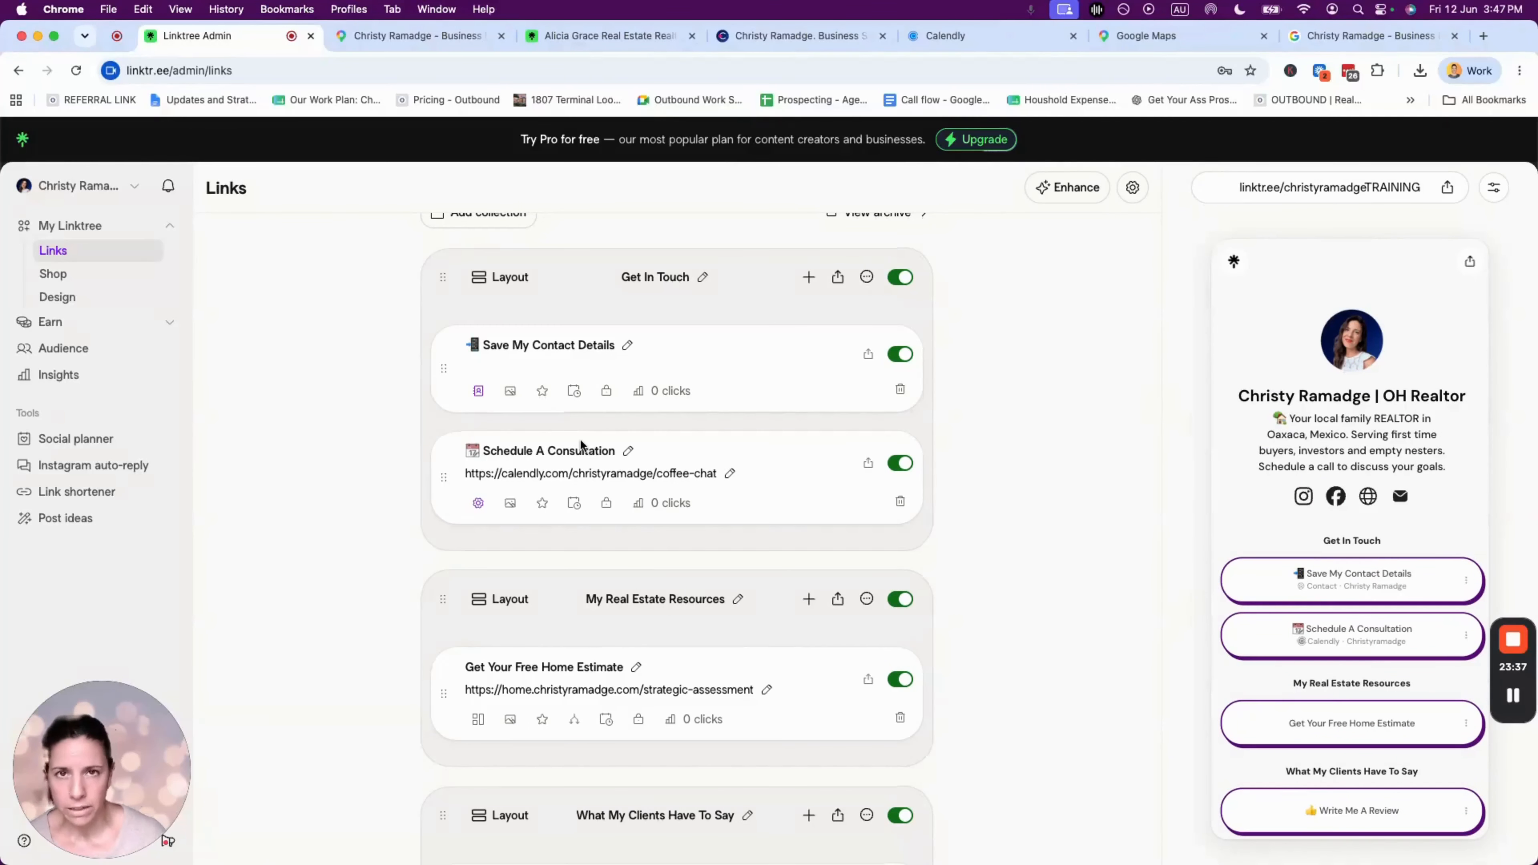
scroll(470, 405, "up", 4)
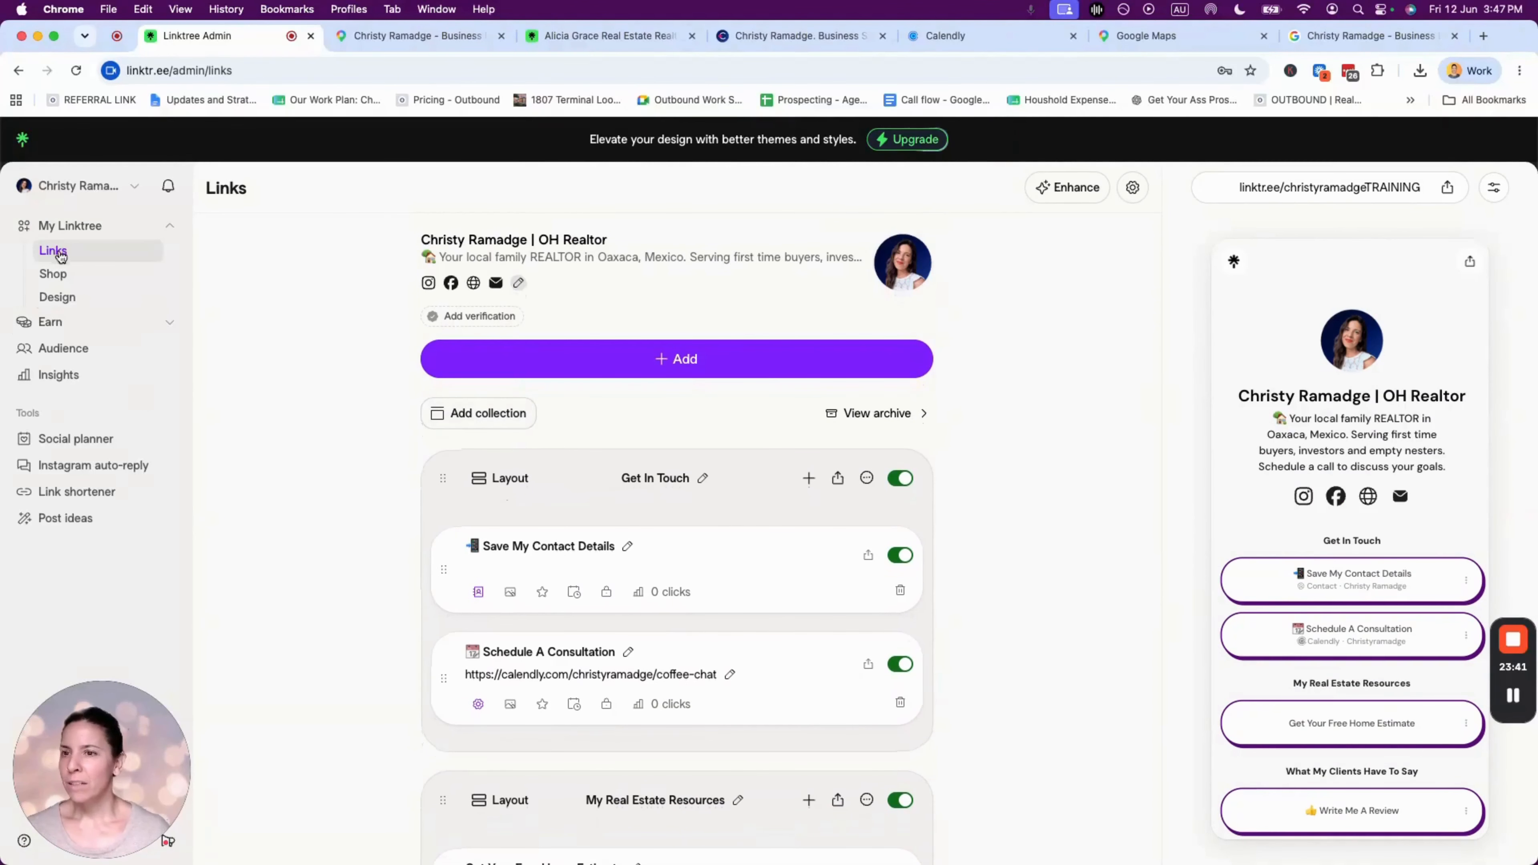
- Browse the Design theme cards, keep the Custom theme, and return to the design overview
left_click(70, 300)
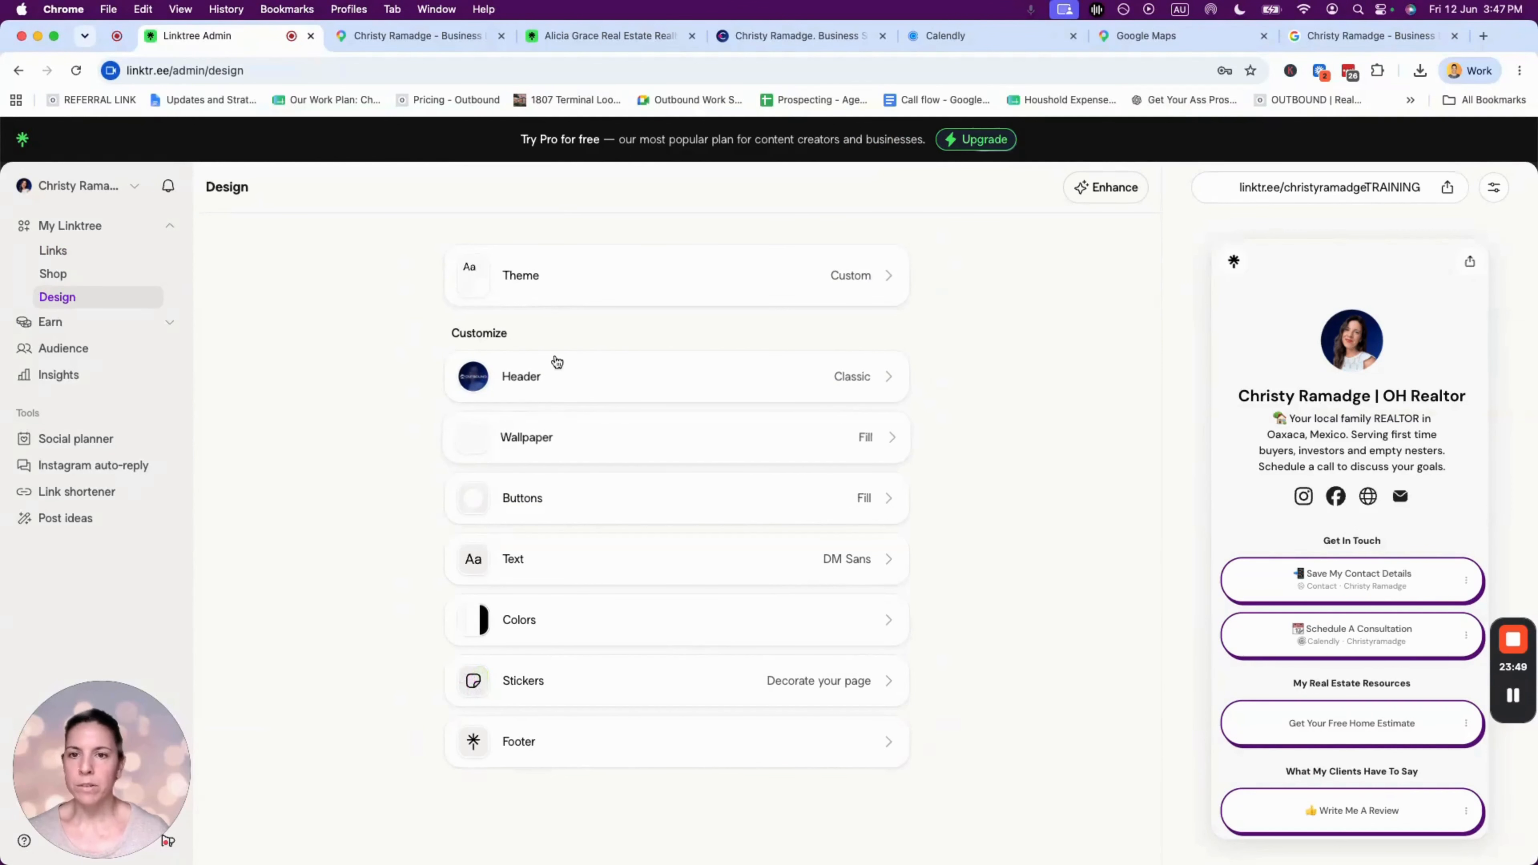
left_click(848, 278)
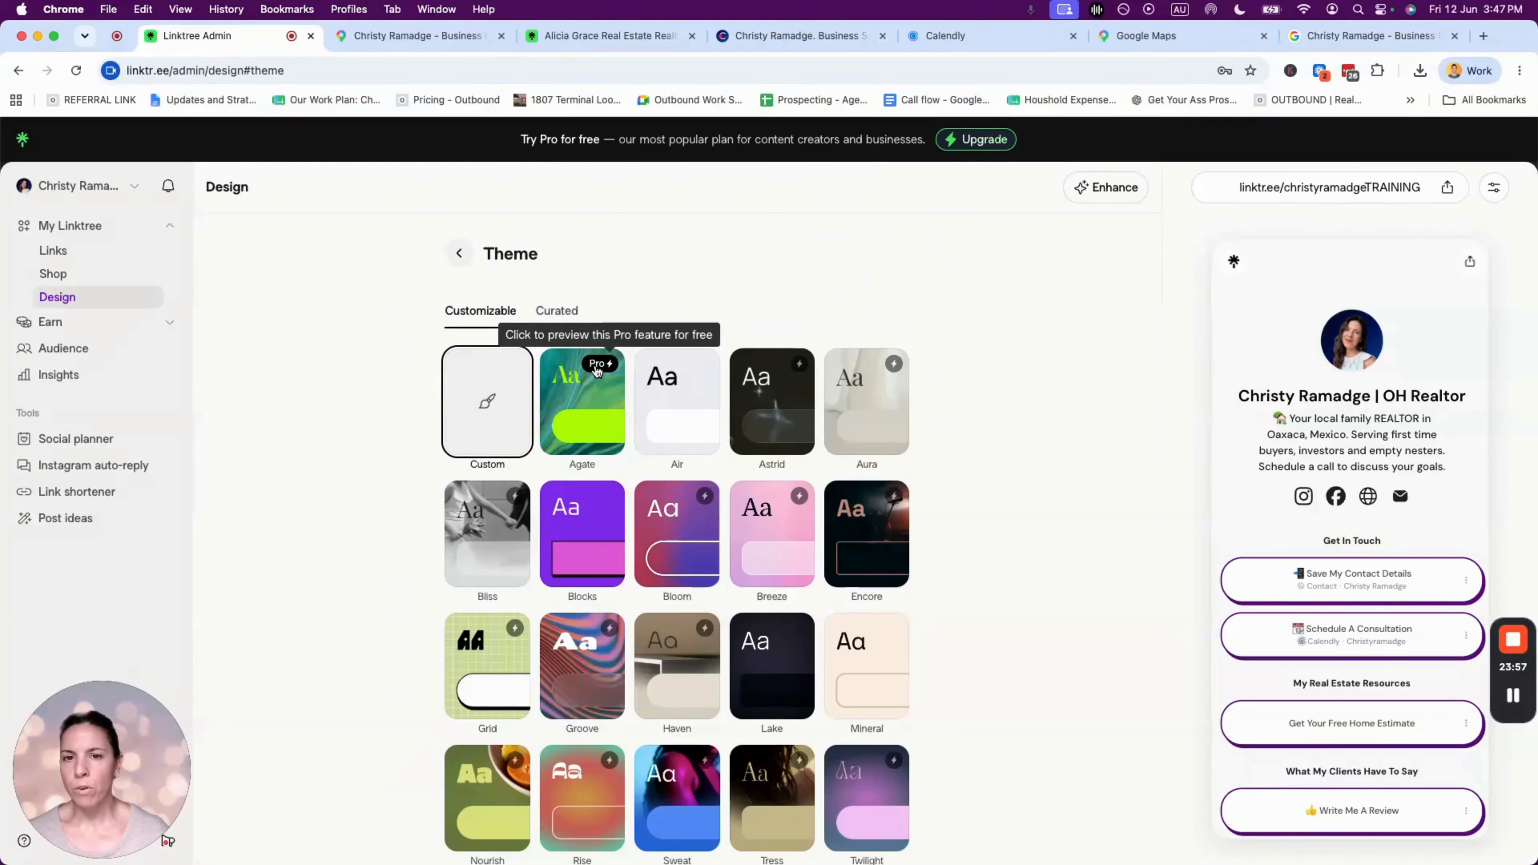
scroll(582, 461, "down", 3)
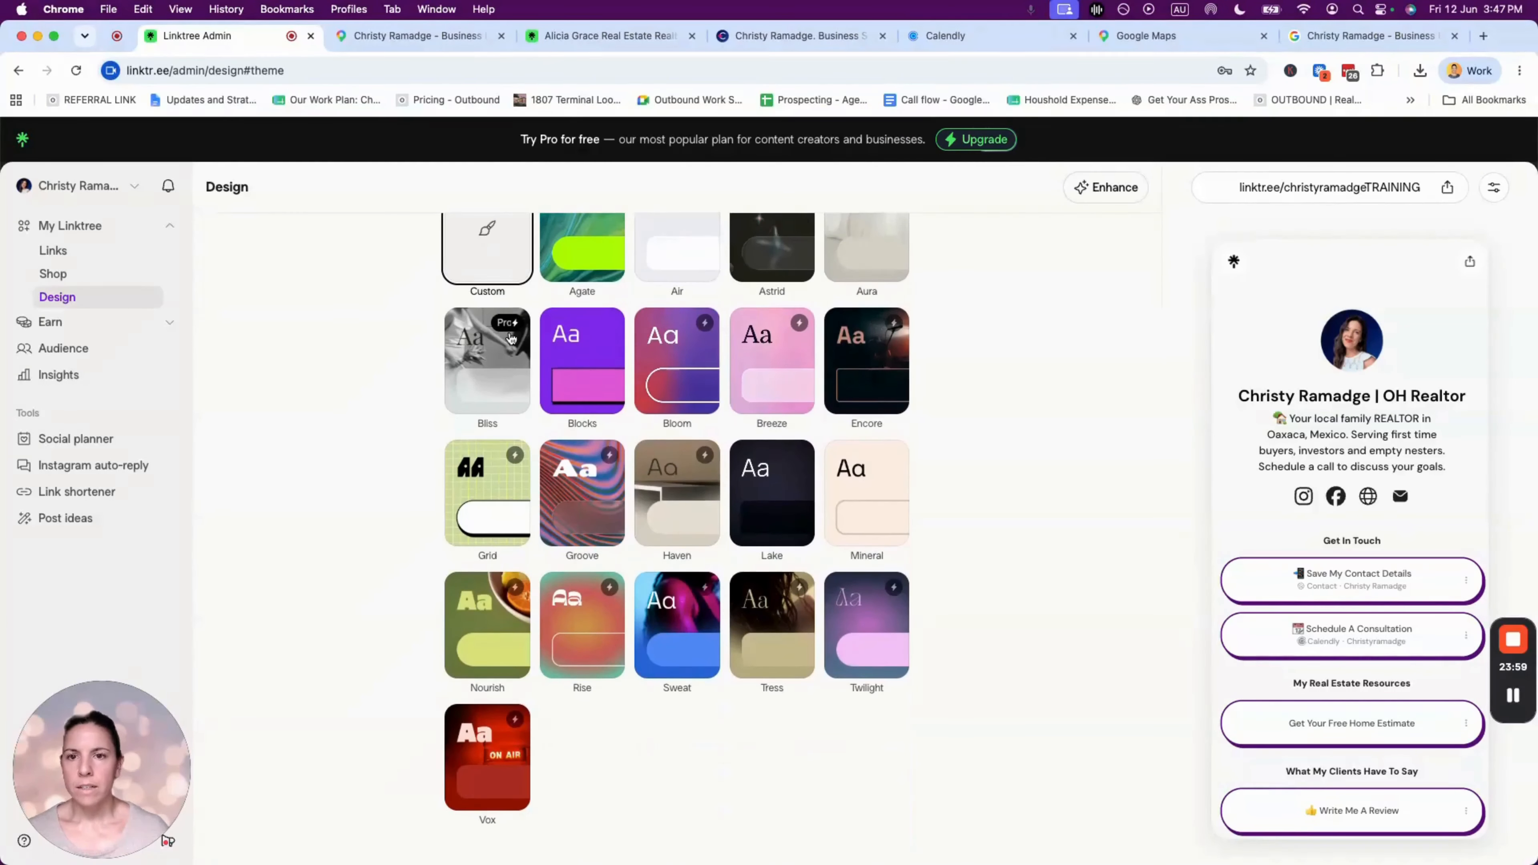
scroll(592, 373, "up", 3)
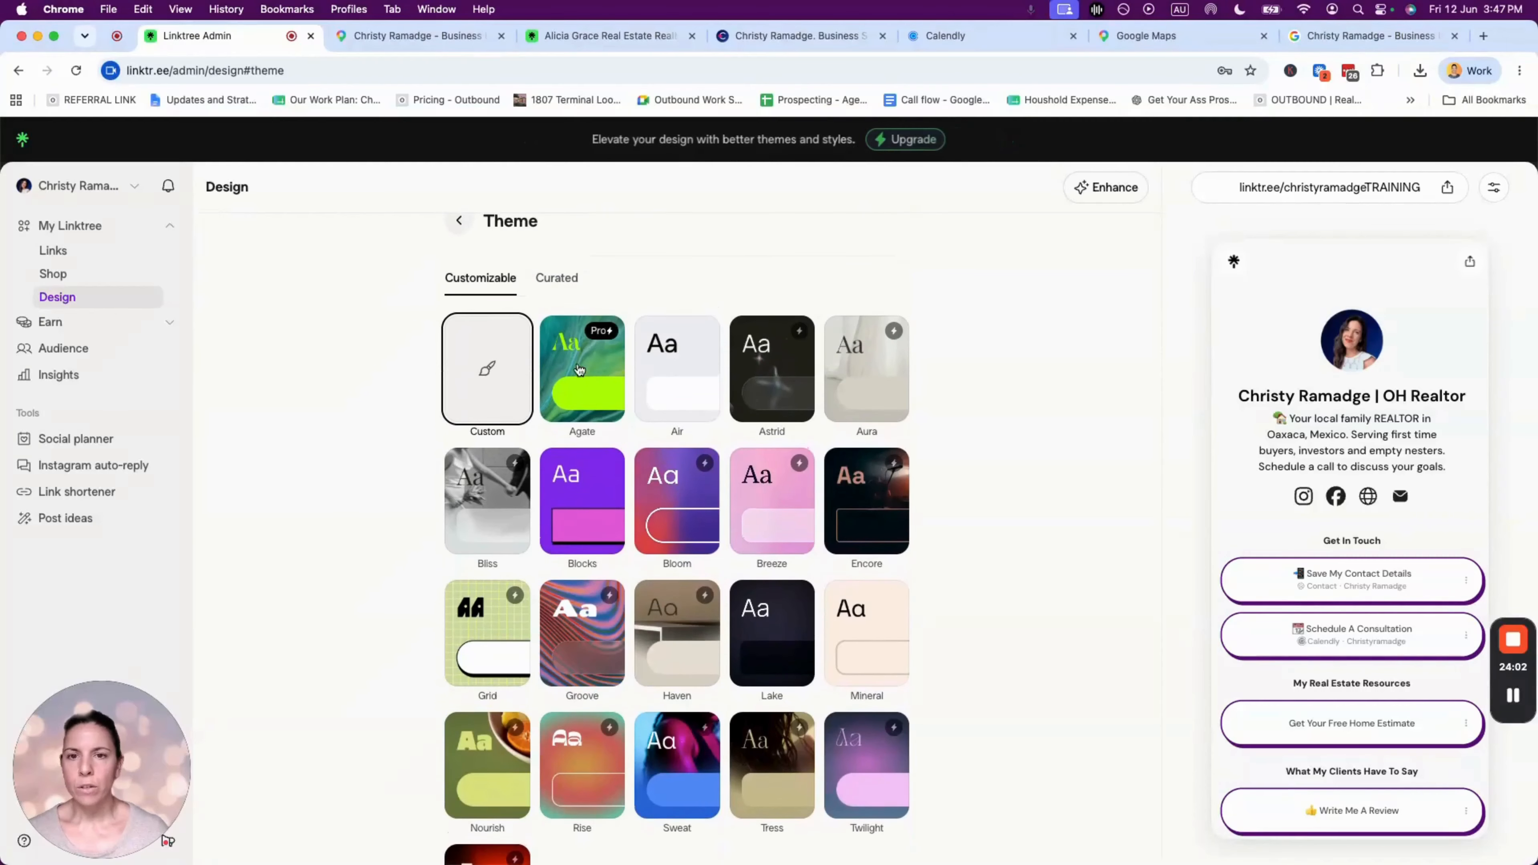
scroll(687, 381, "down", 3)
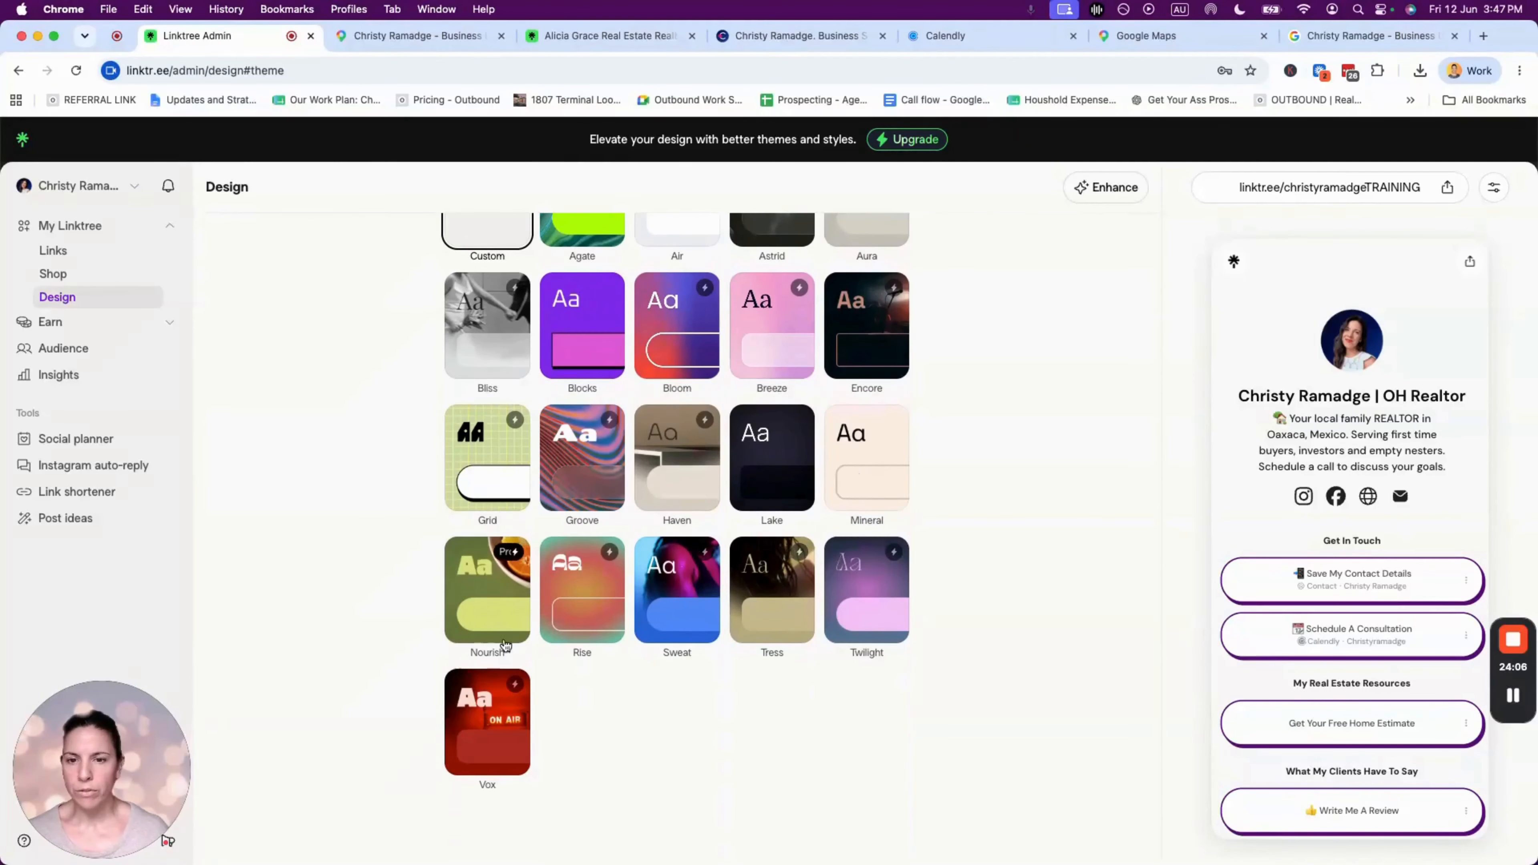
scroll(656, 482, "up", 3)
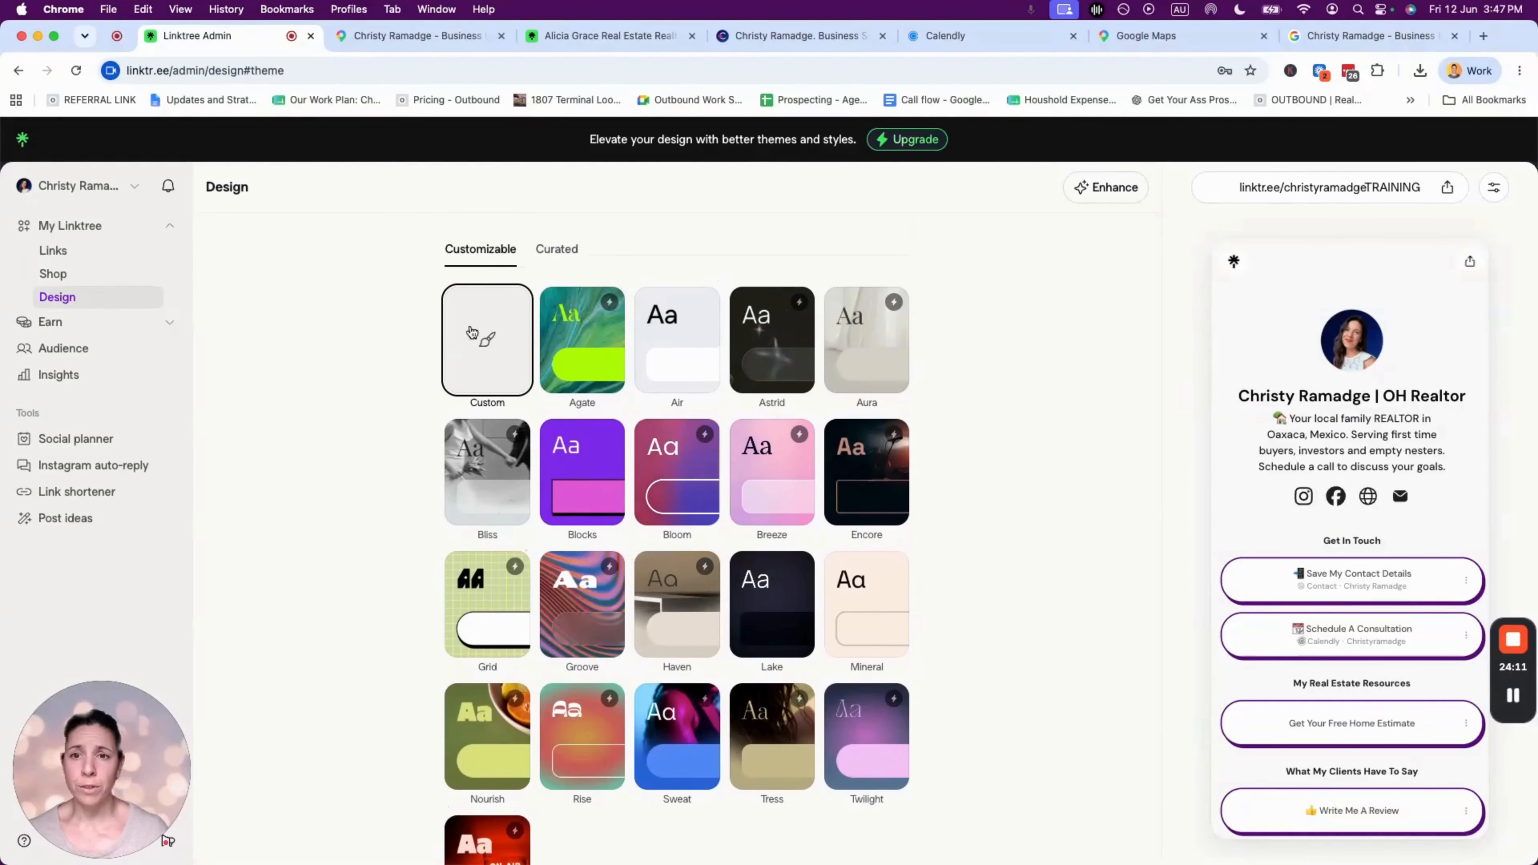
scroll(486, 337, "down", 3)
scroll(486, 336, "up", 5)
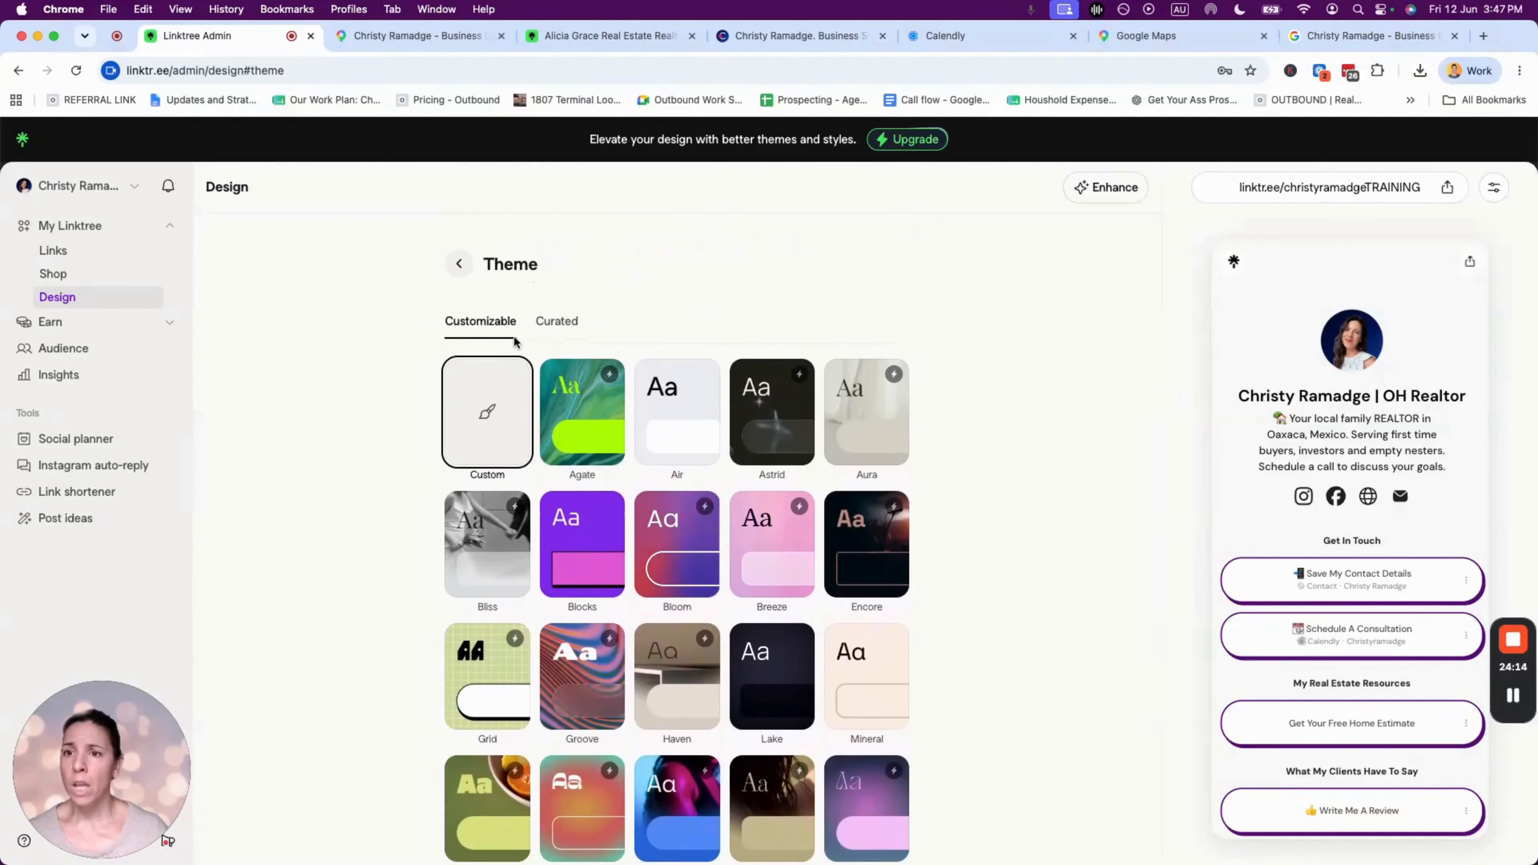
left_click(460, 258)
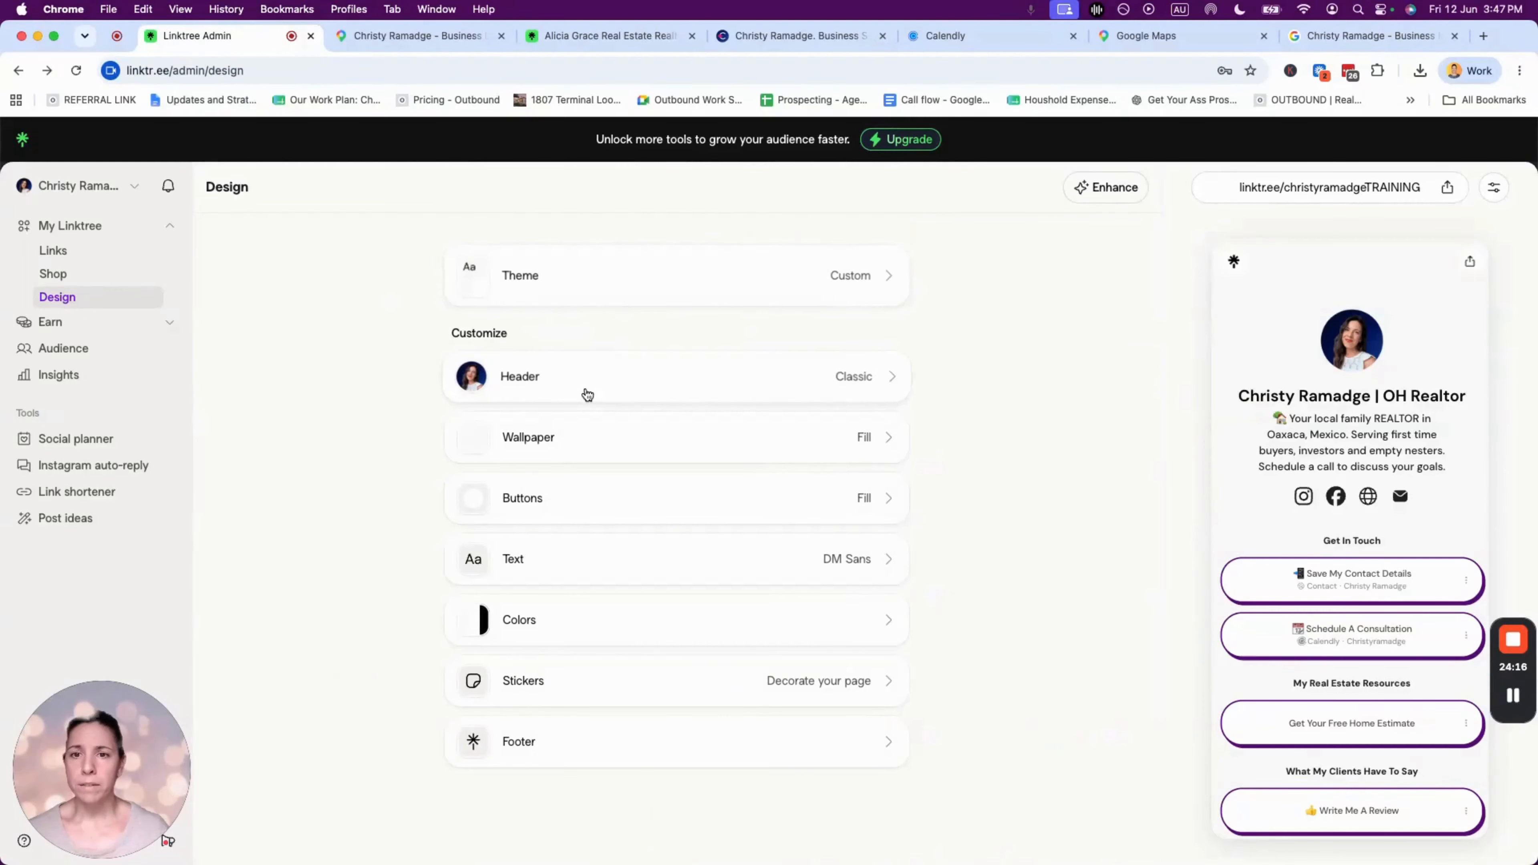
- Inspect the header settings and the #060606 title colour picker without changing it
left_click(606, 378)
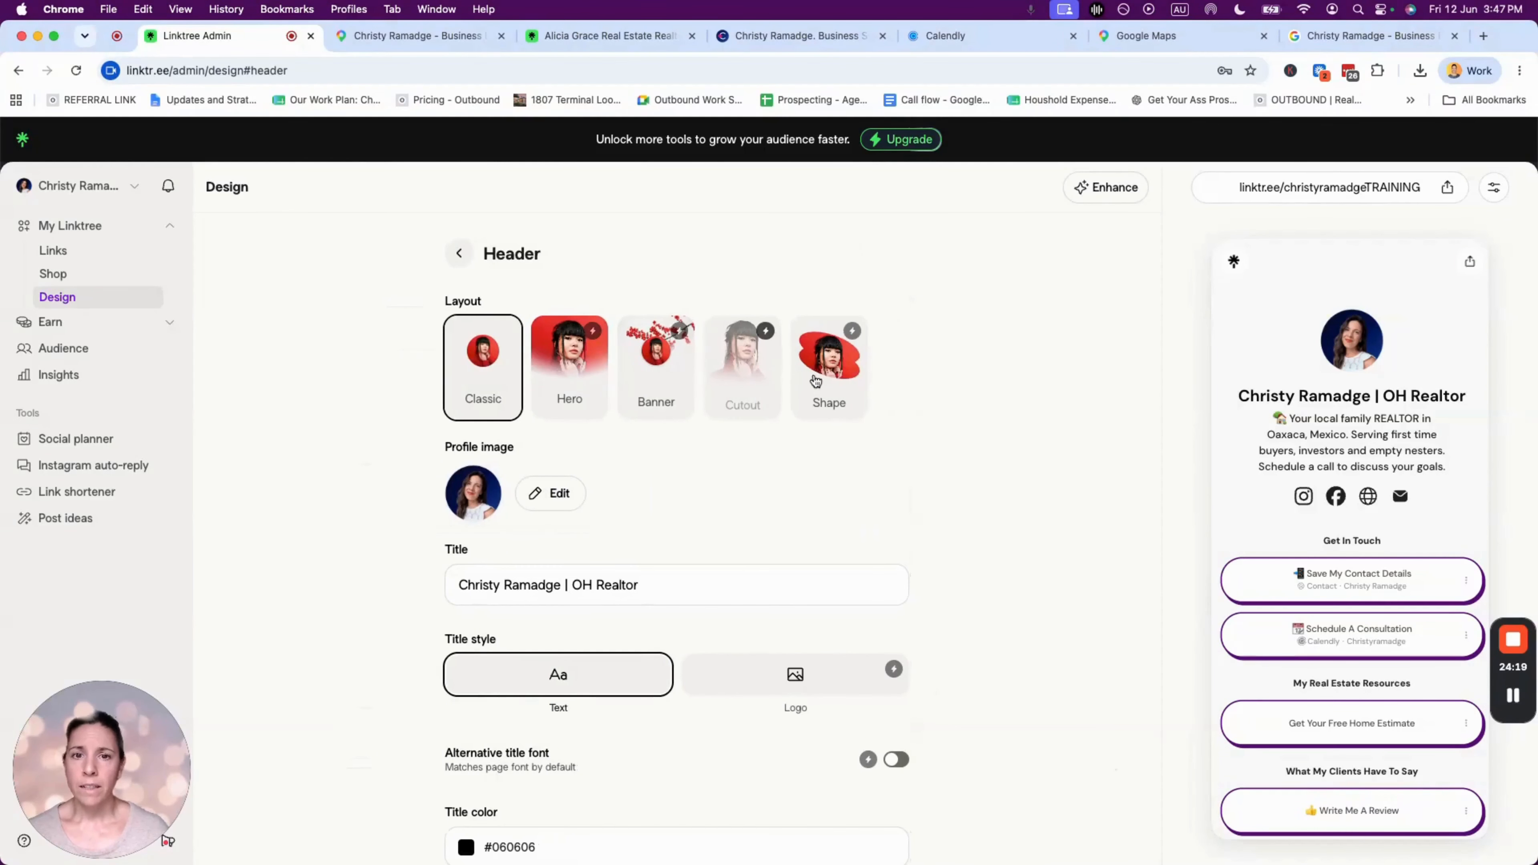
scroll(762, 424, "down", 1)
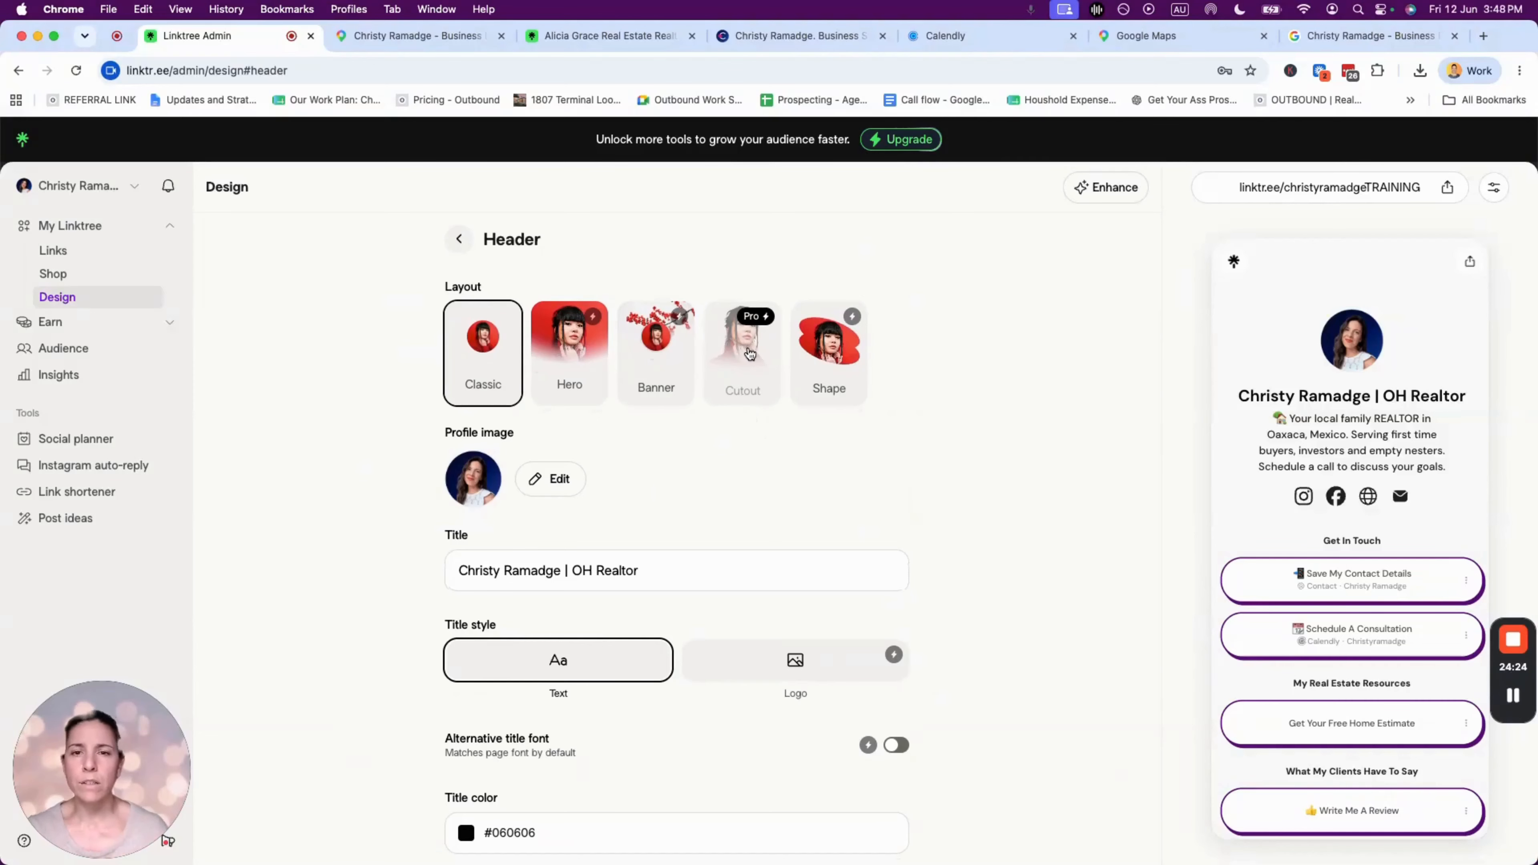
scroll(772, 473, "down", 5)
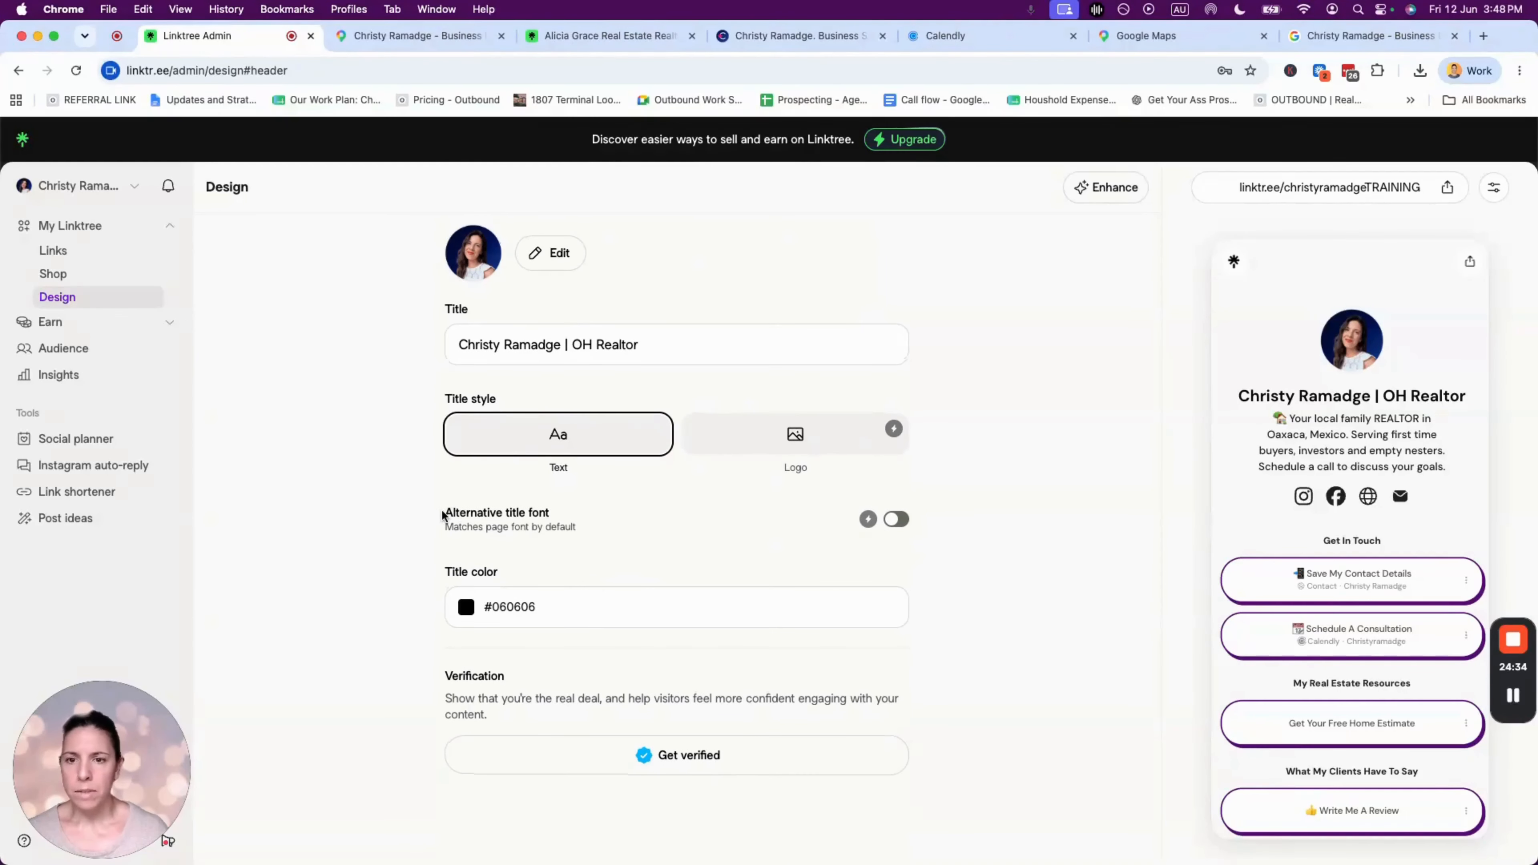
left_click_drag(445, 512, 599, 511)
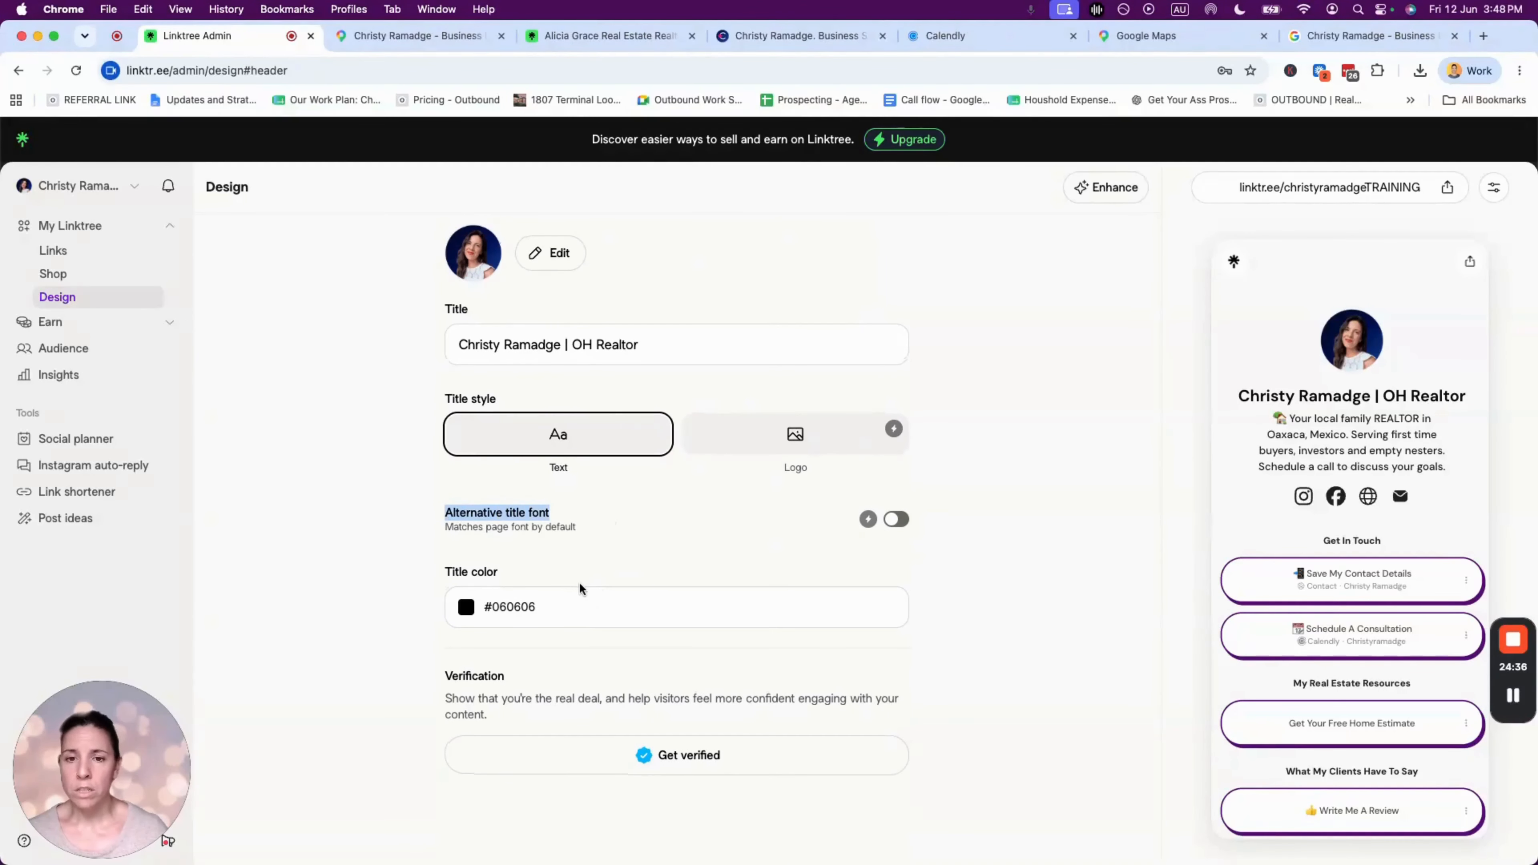
left_click(466, 608)
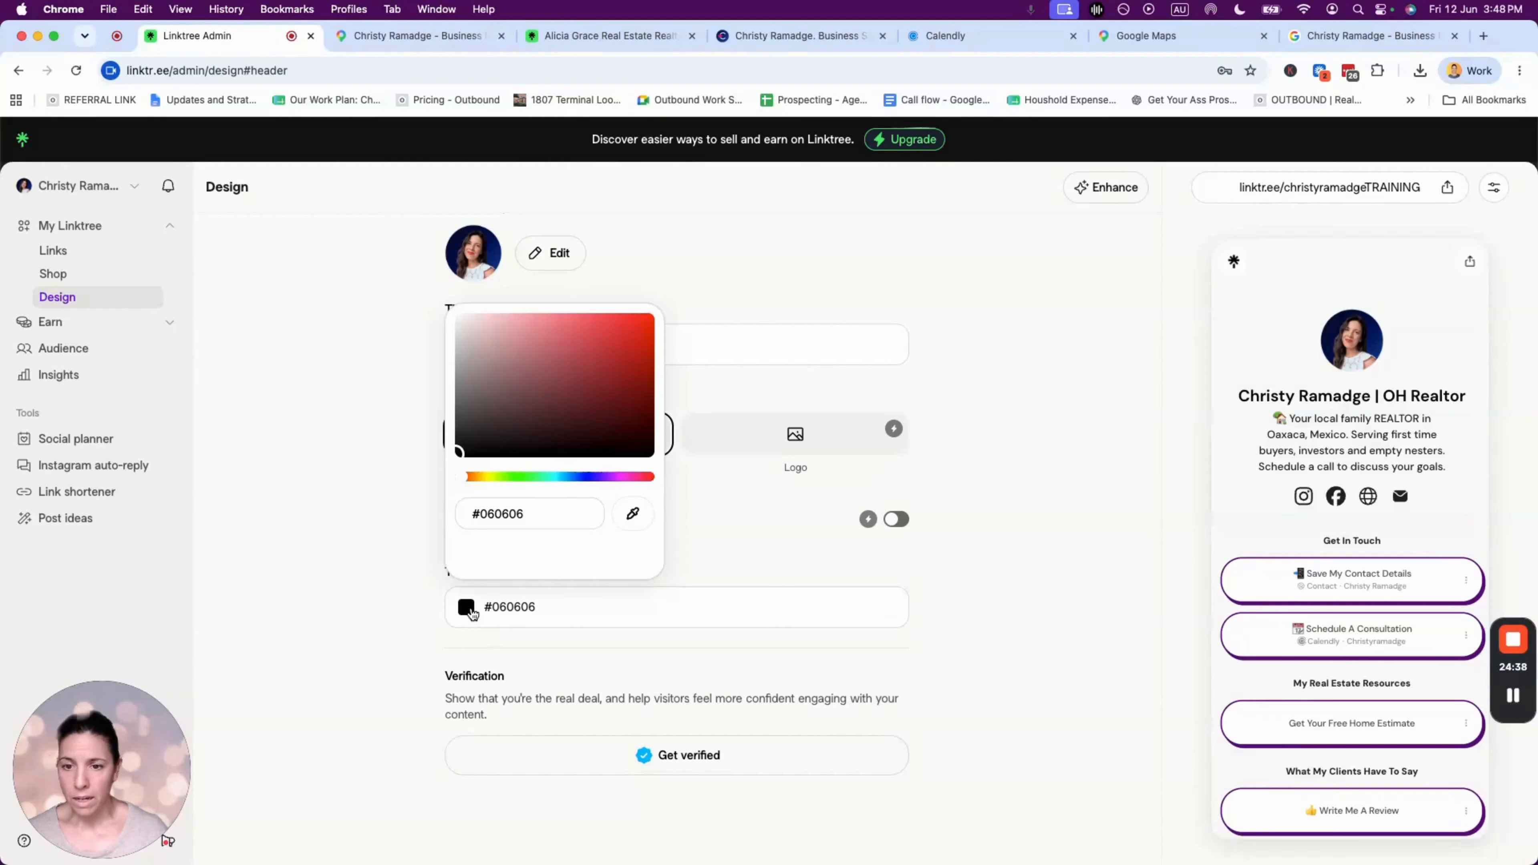
left_click(1054, 562)
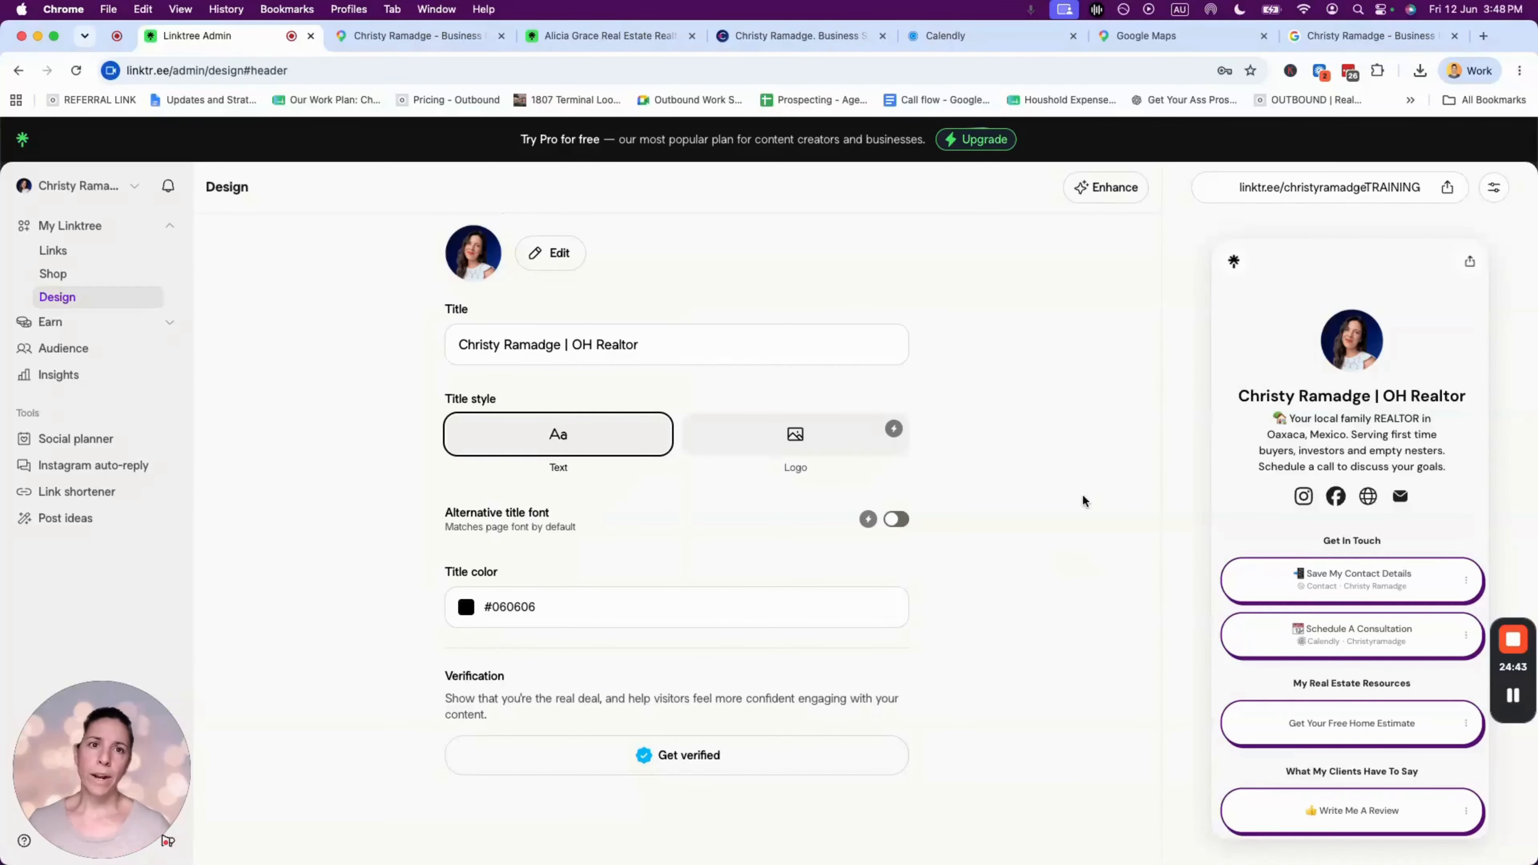
- Load canva.com in another browser tab
left_click(1146, 36)
left_click(1063, 70)
type("canva.com")
key("Return")
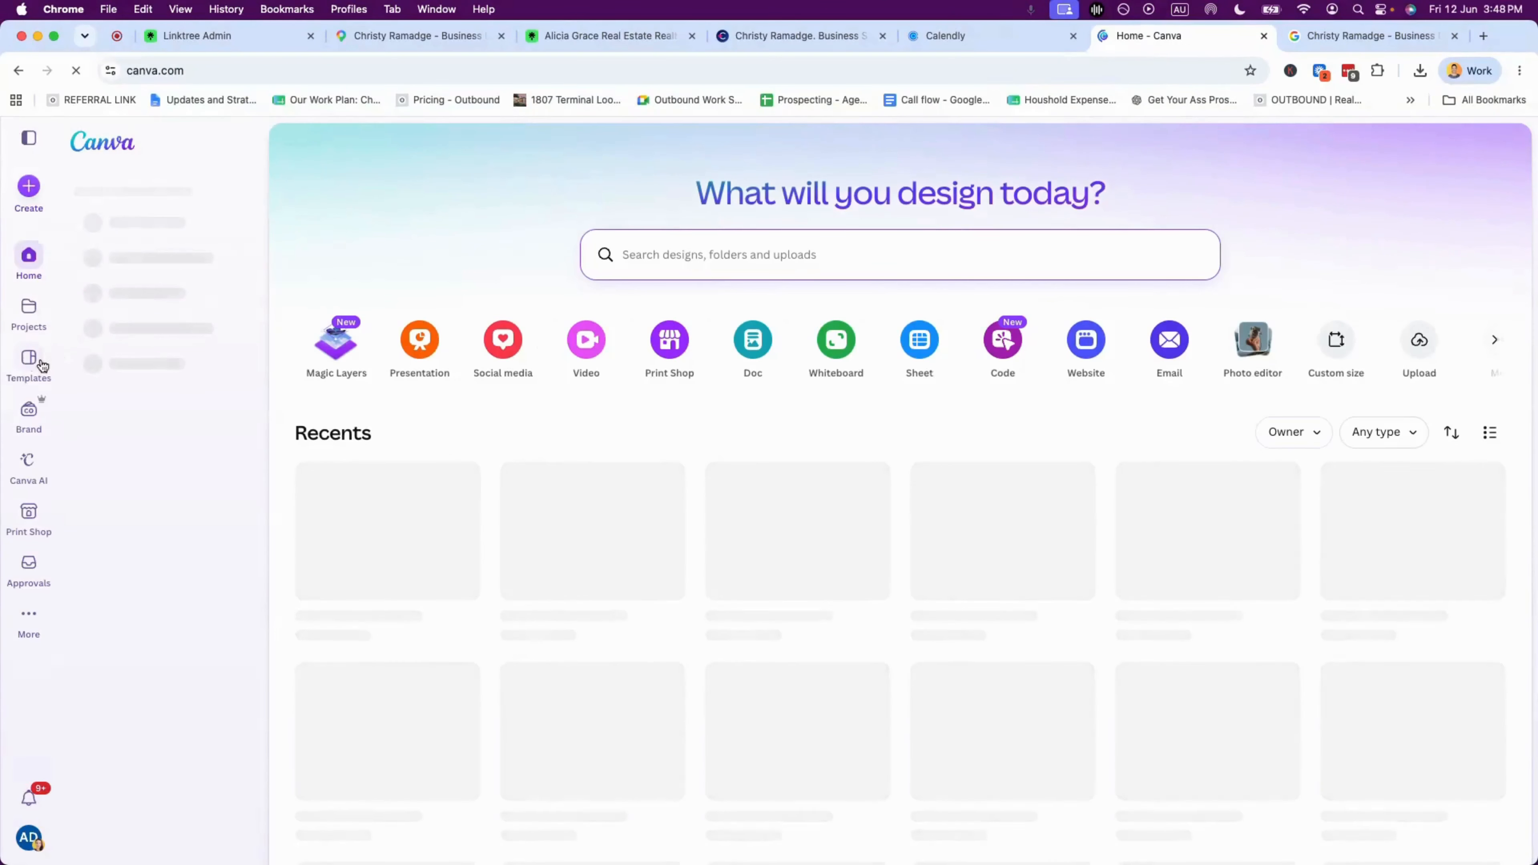
- Show the brand colours of the Christy & Horacio brand kit in Canva
left_click(35, 412)
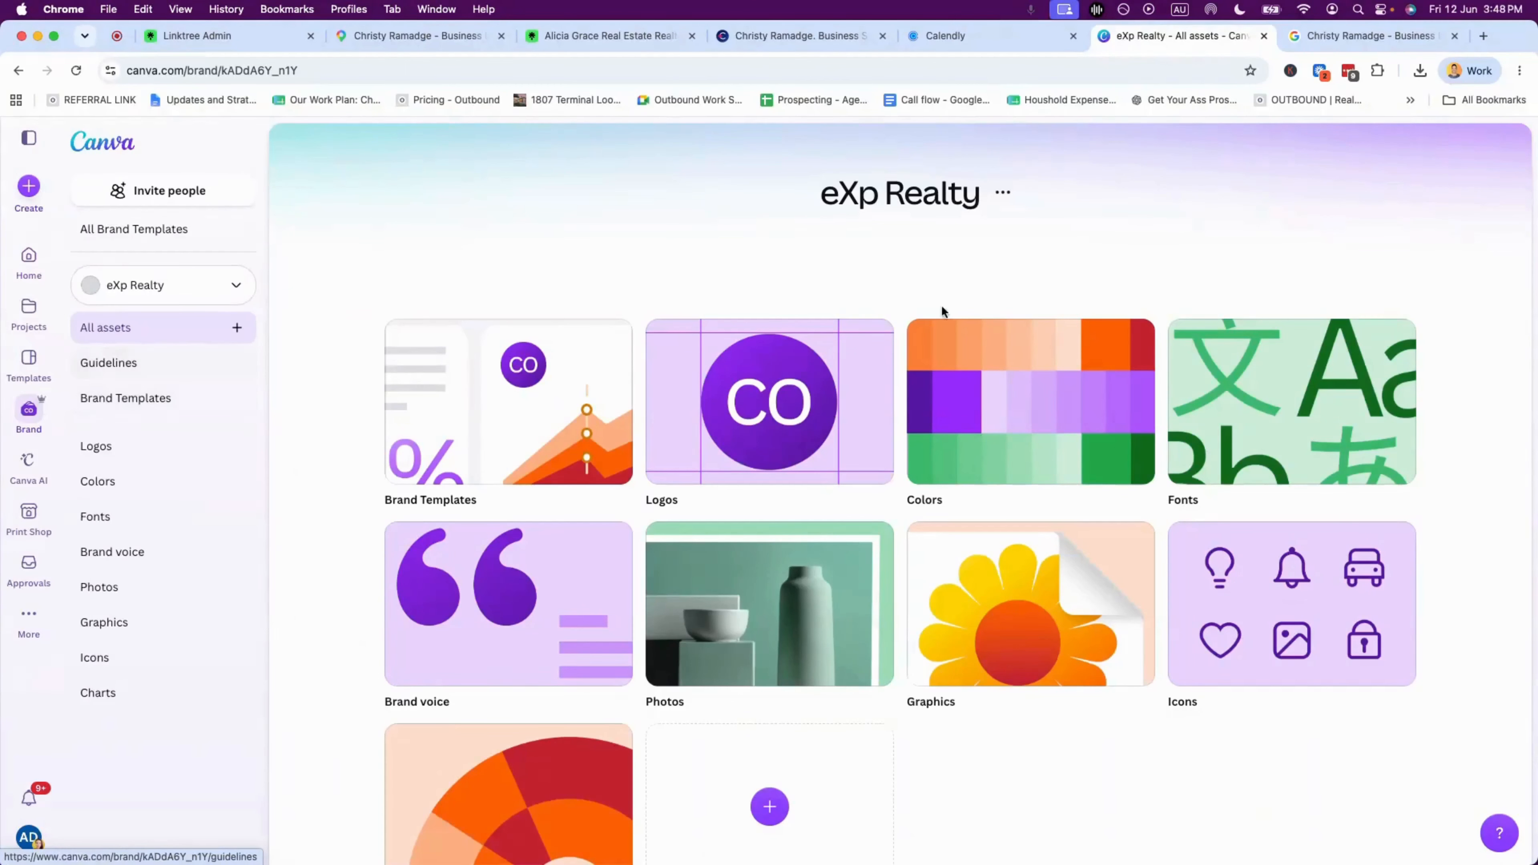
left_click(1002, 418)
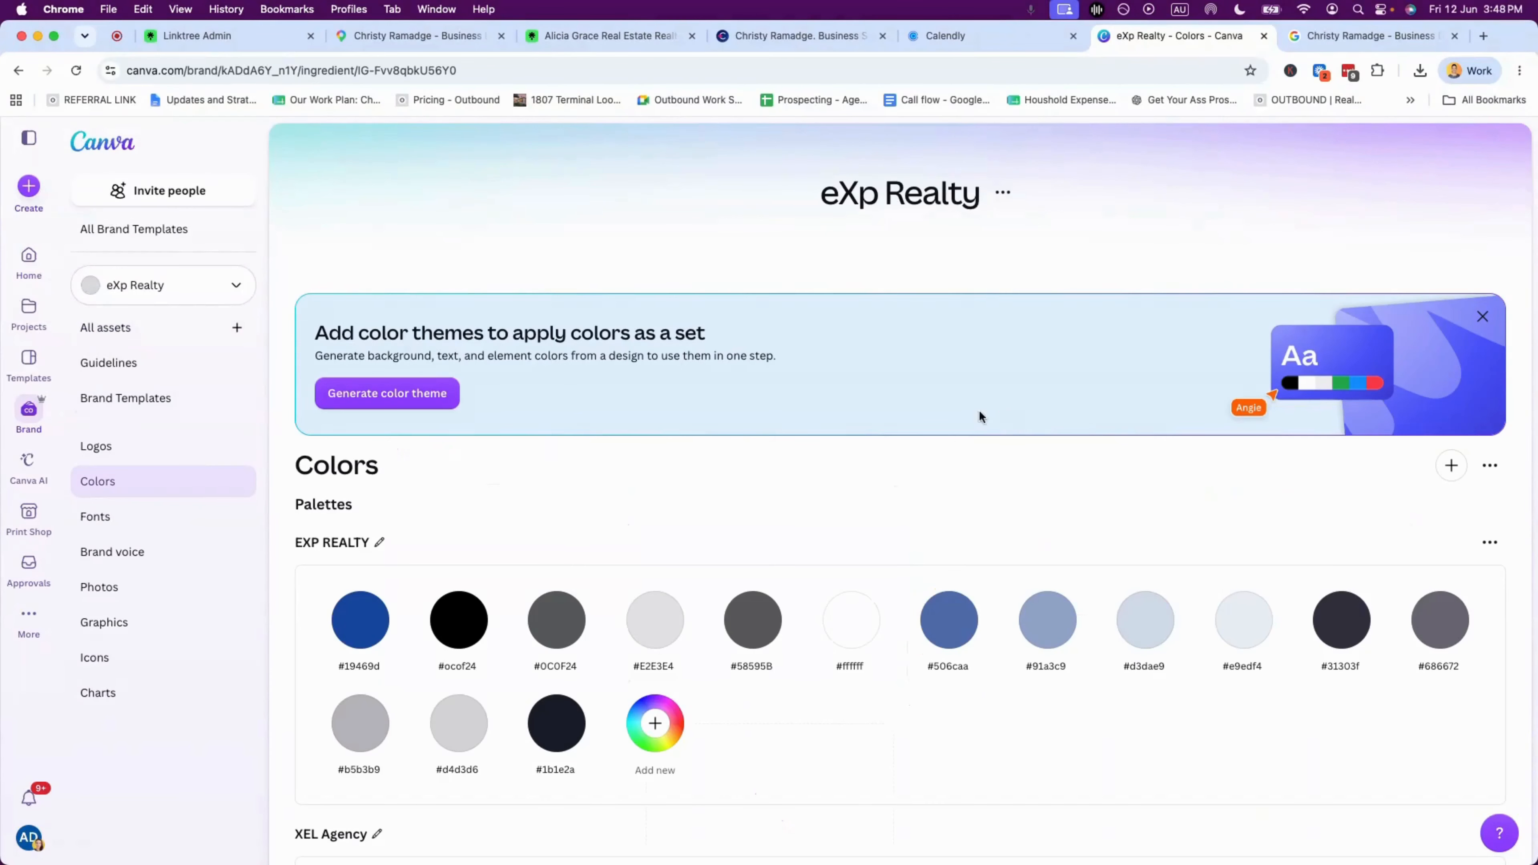
left_click(235, 286)
type("christy")
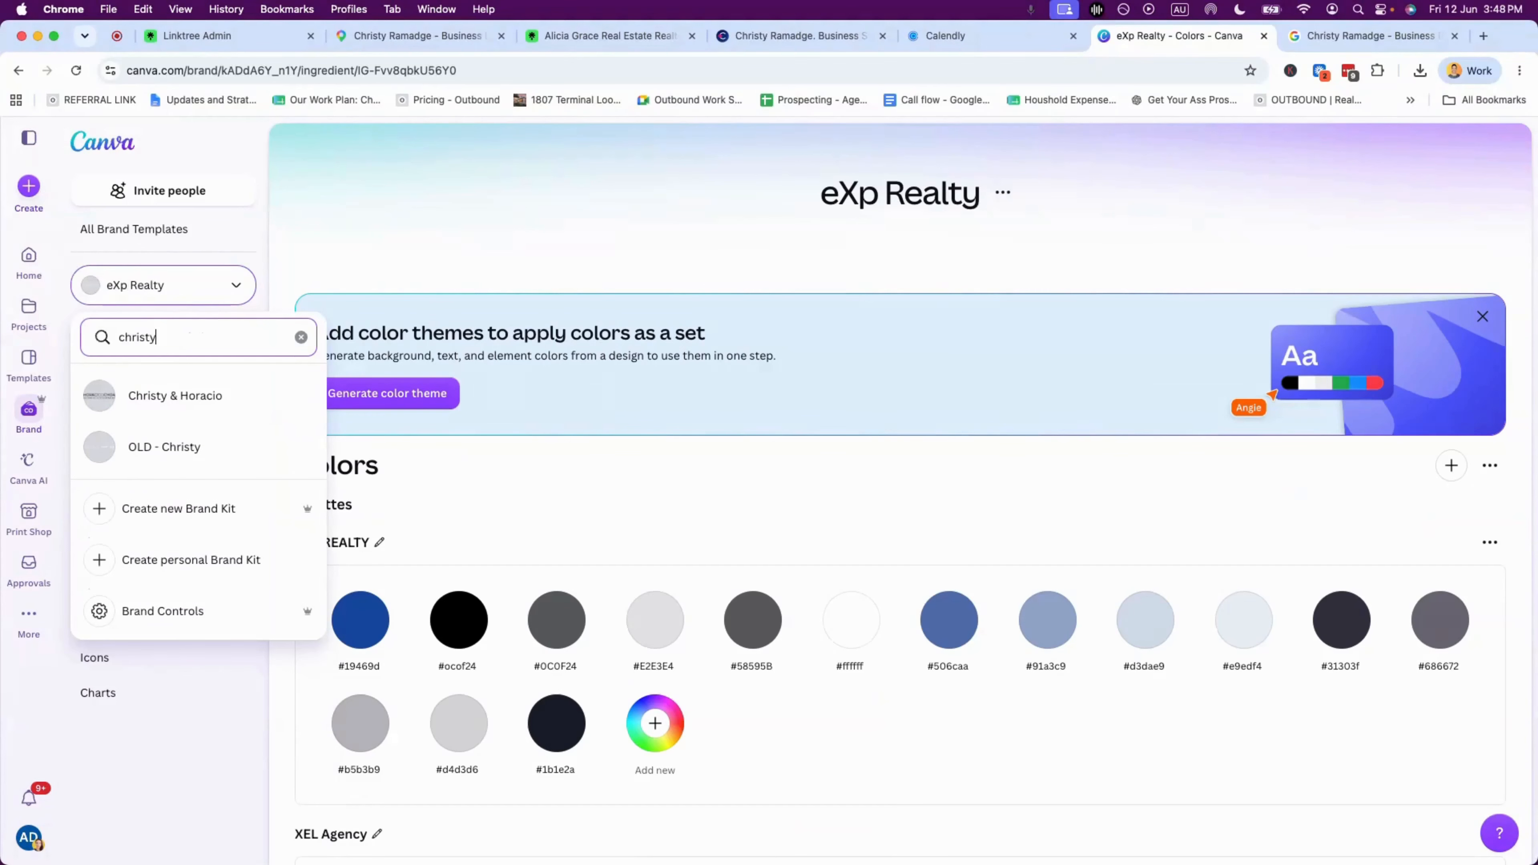
left_click(227, 397)
left_click(1059, 424)
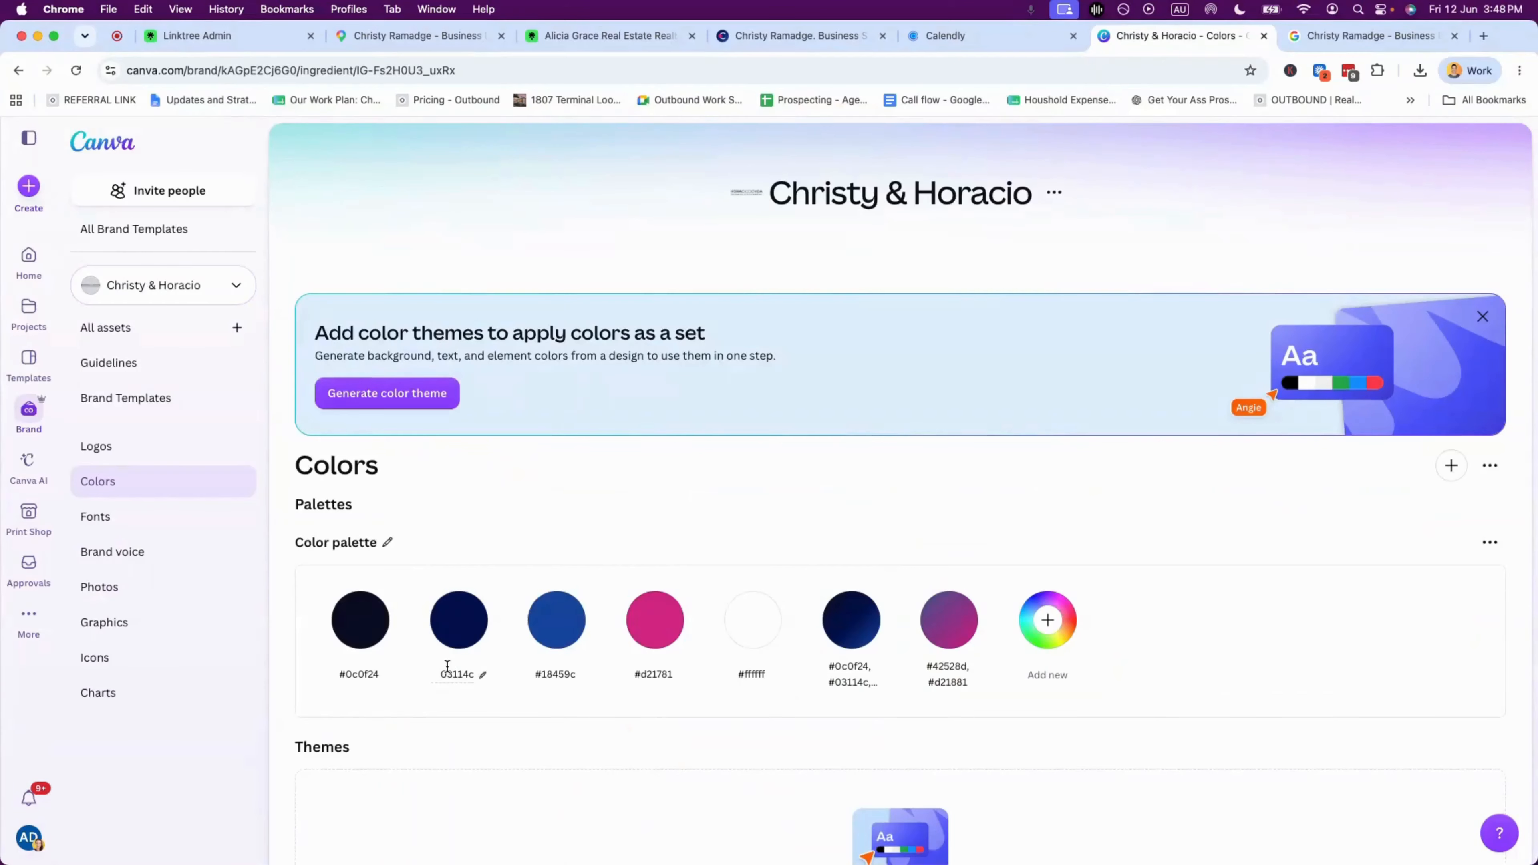
- Copy the navy 03114c hex code and open Linktree's title colour picker
left_click(463, 675)
double_click(456, 673)
left_click(211, 37)
left_click(507, 609)
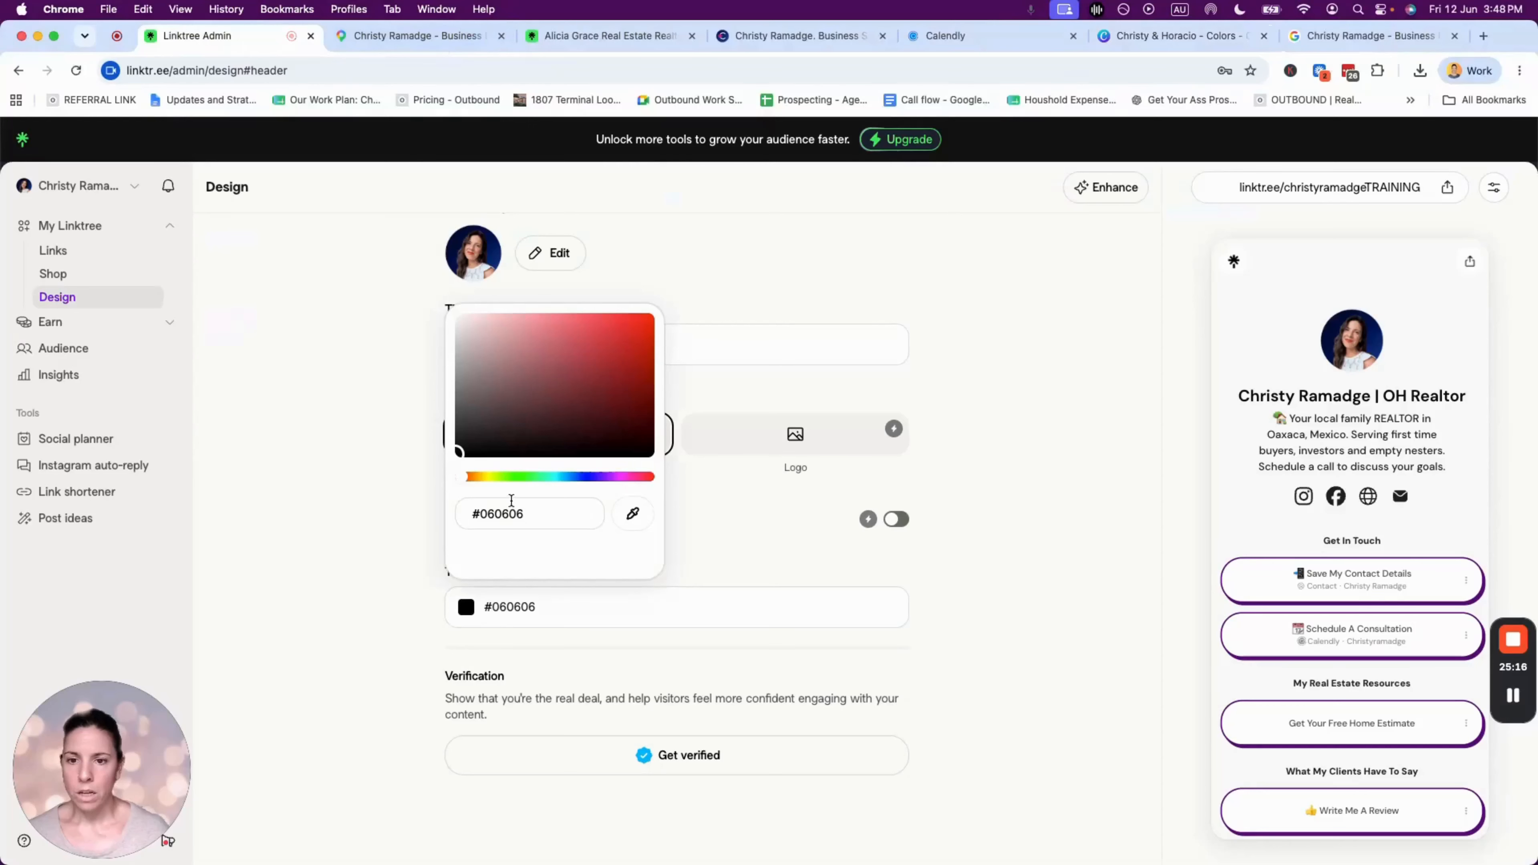
- Paste #03114C as the header title colour
left_click_drag(524, 514, 461, 521)
type("#03114C")
left_click(350, 607)
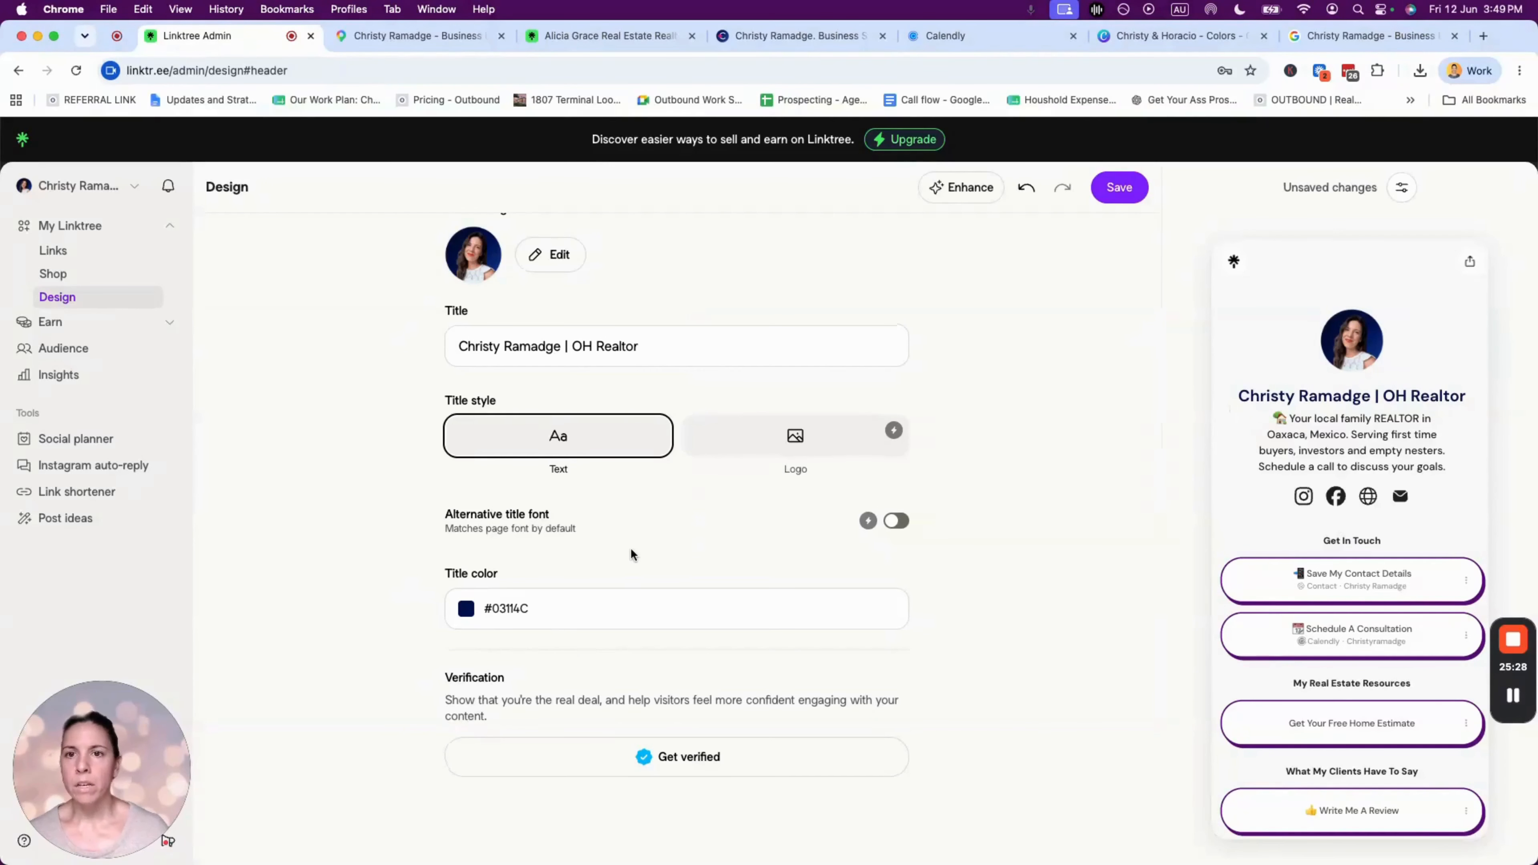
- Open the Wallpaper settings in Design, then switch to the Canva colours tab
scroll(630, 551, "up", 5)
left_click(459, 253)
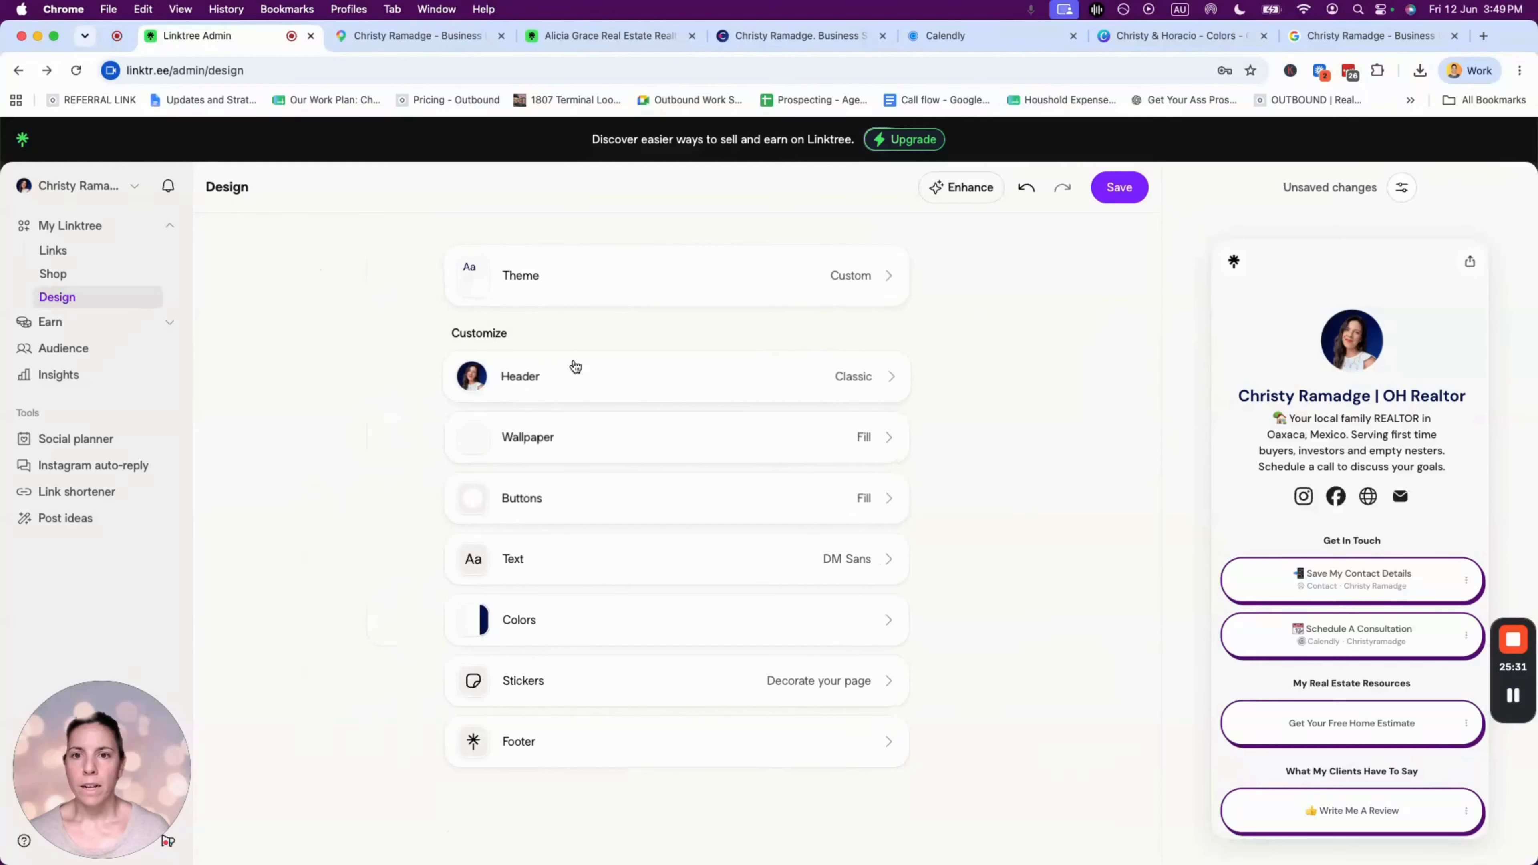
left_click(707, 436)
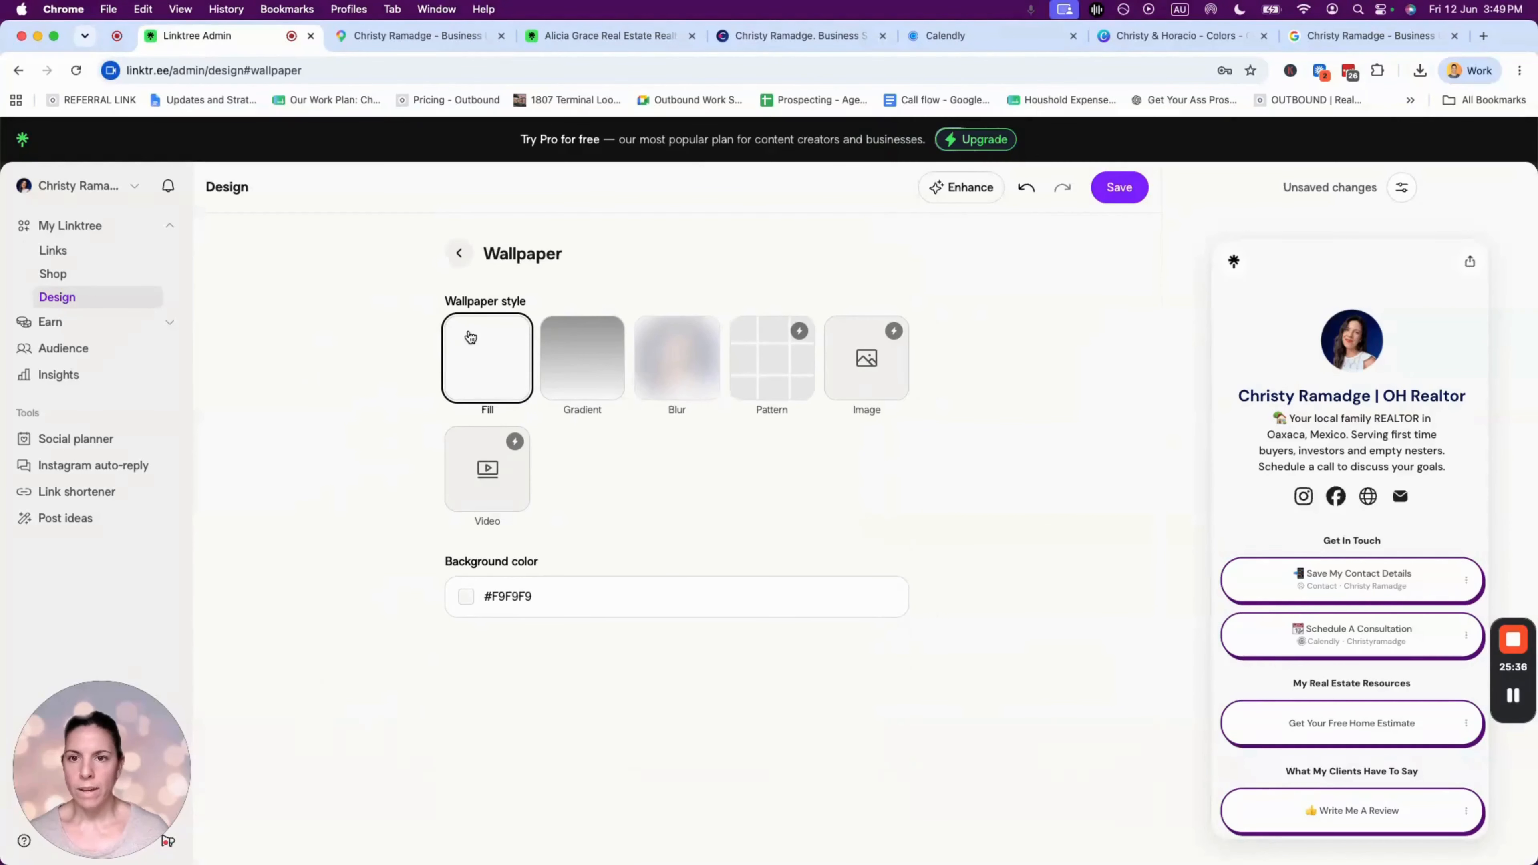
left_click(1098, 37)
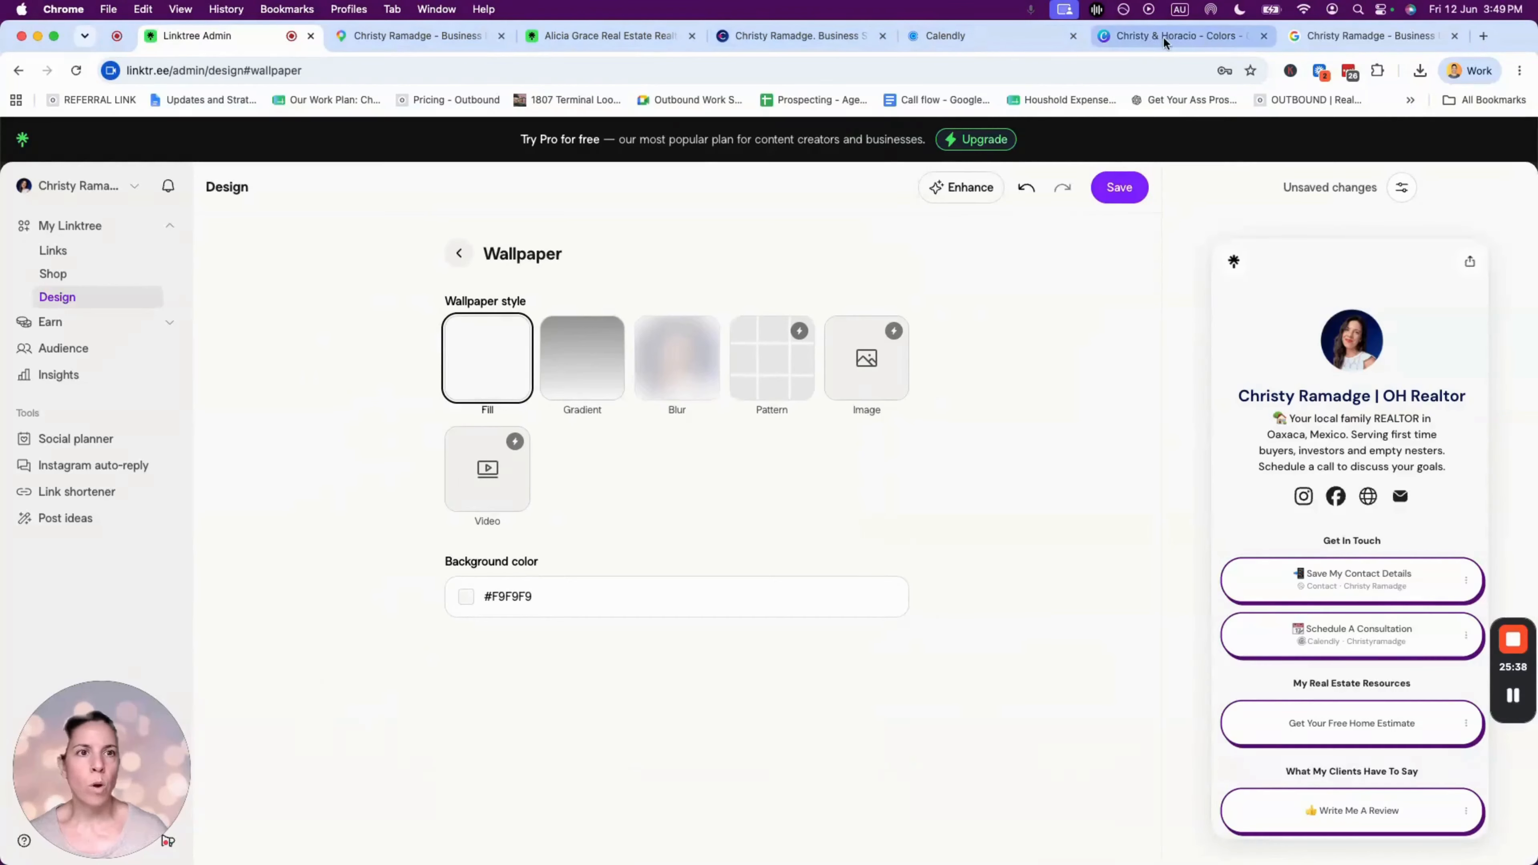
- Copy the pink #d21781 hex code and return to Linktree's wallpaper settings
double_click(668, 676)
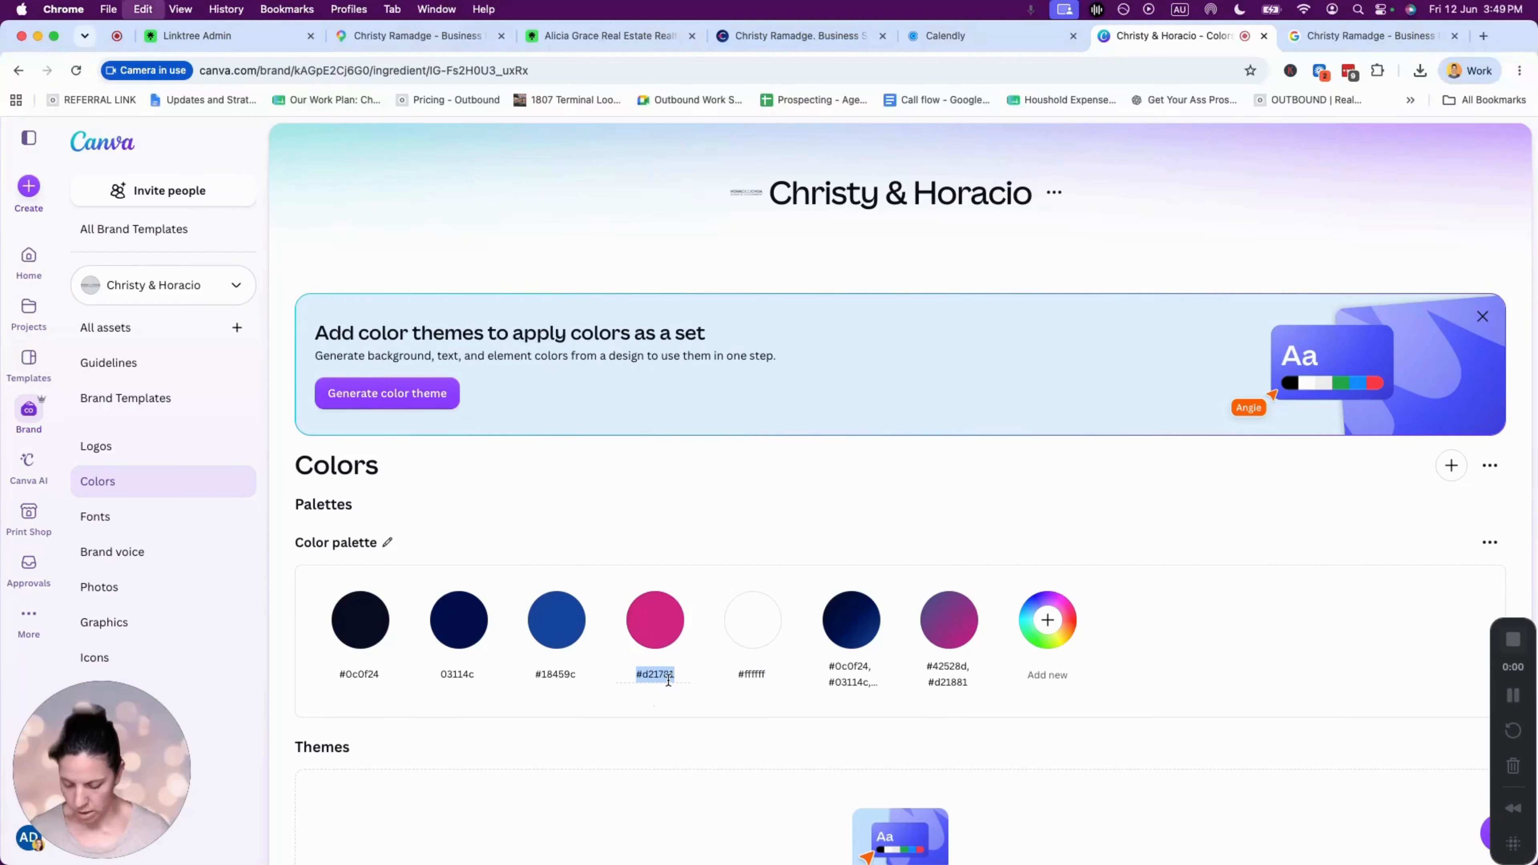
left_click(200, 35)
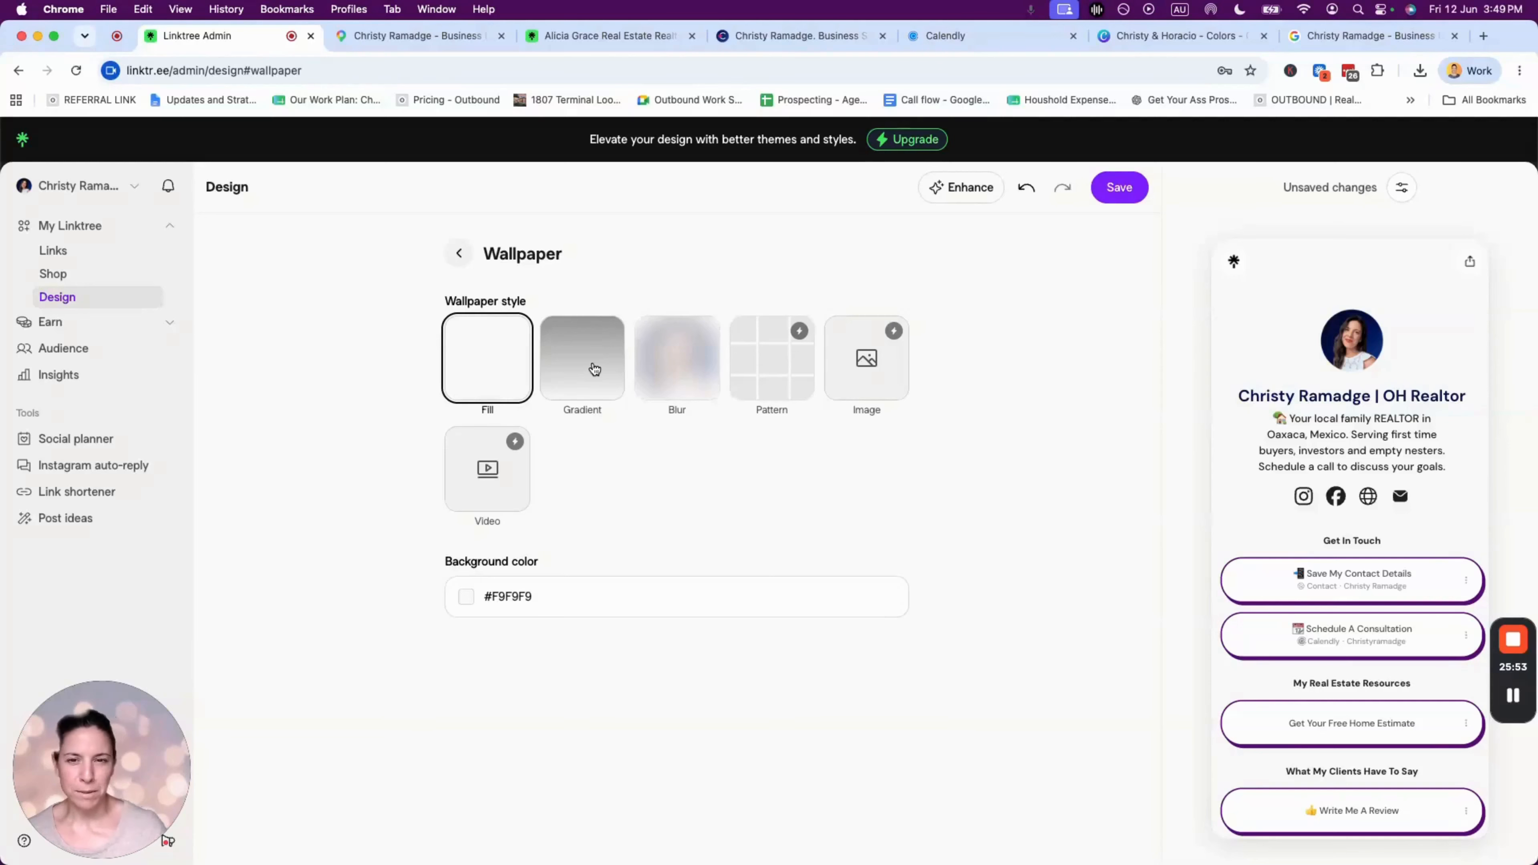
- Give the wallpaper a gradient with colour #D21781
left_click(594, 369)
scroll(545, 521, "down", 3)
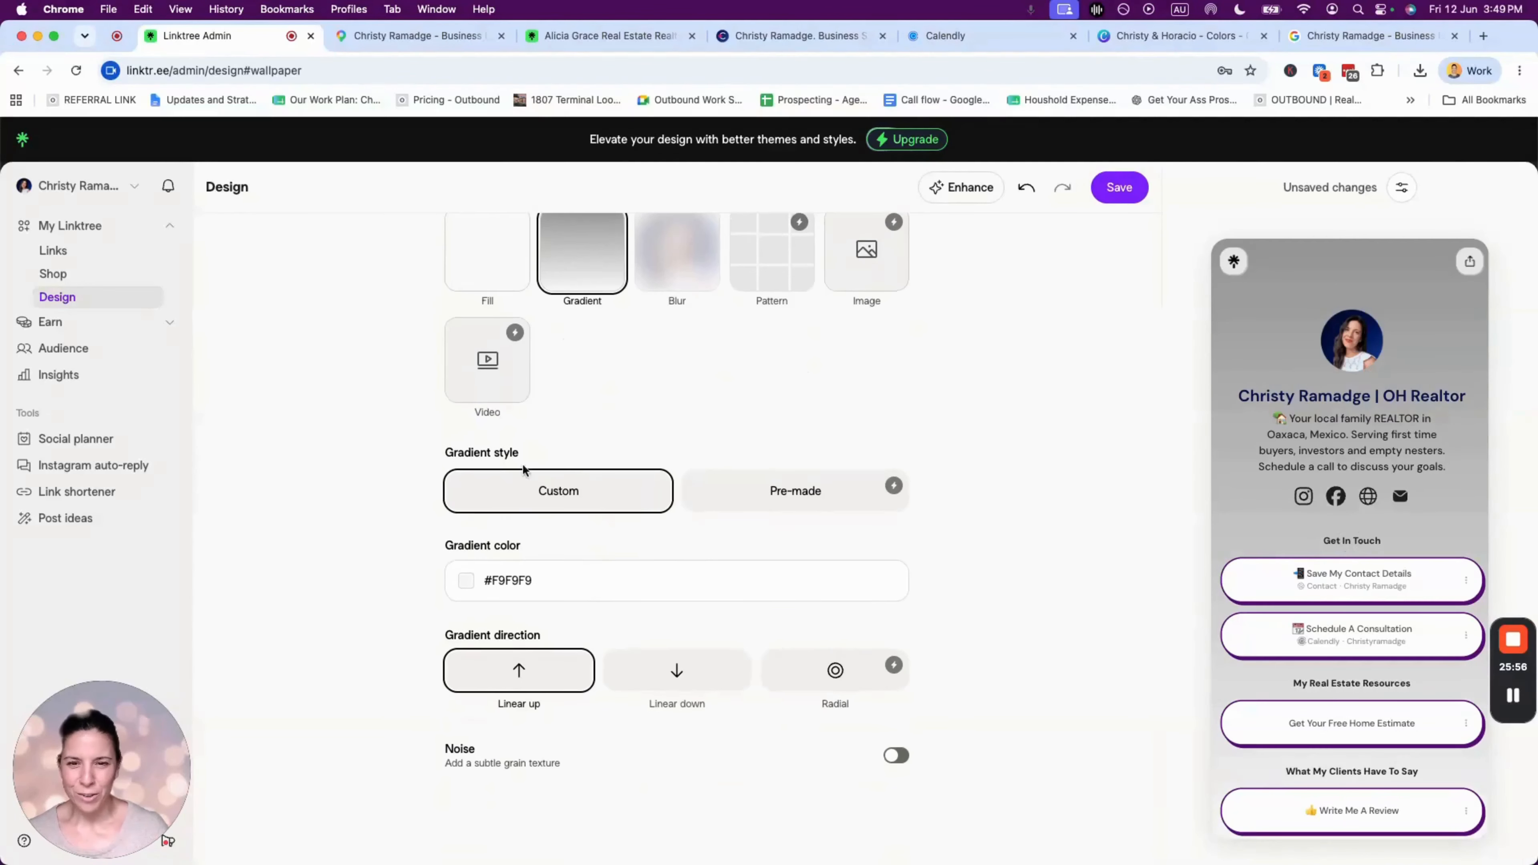
left_click(505, 583)
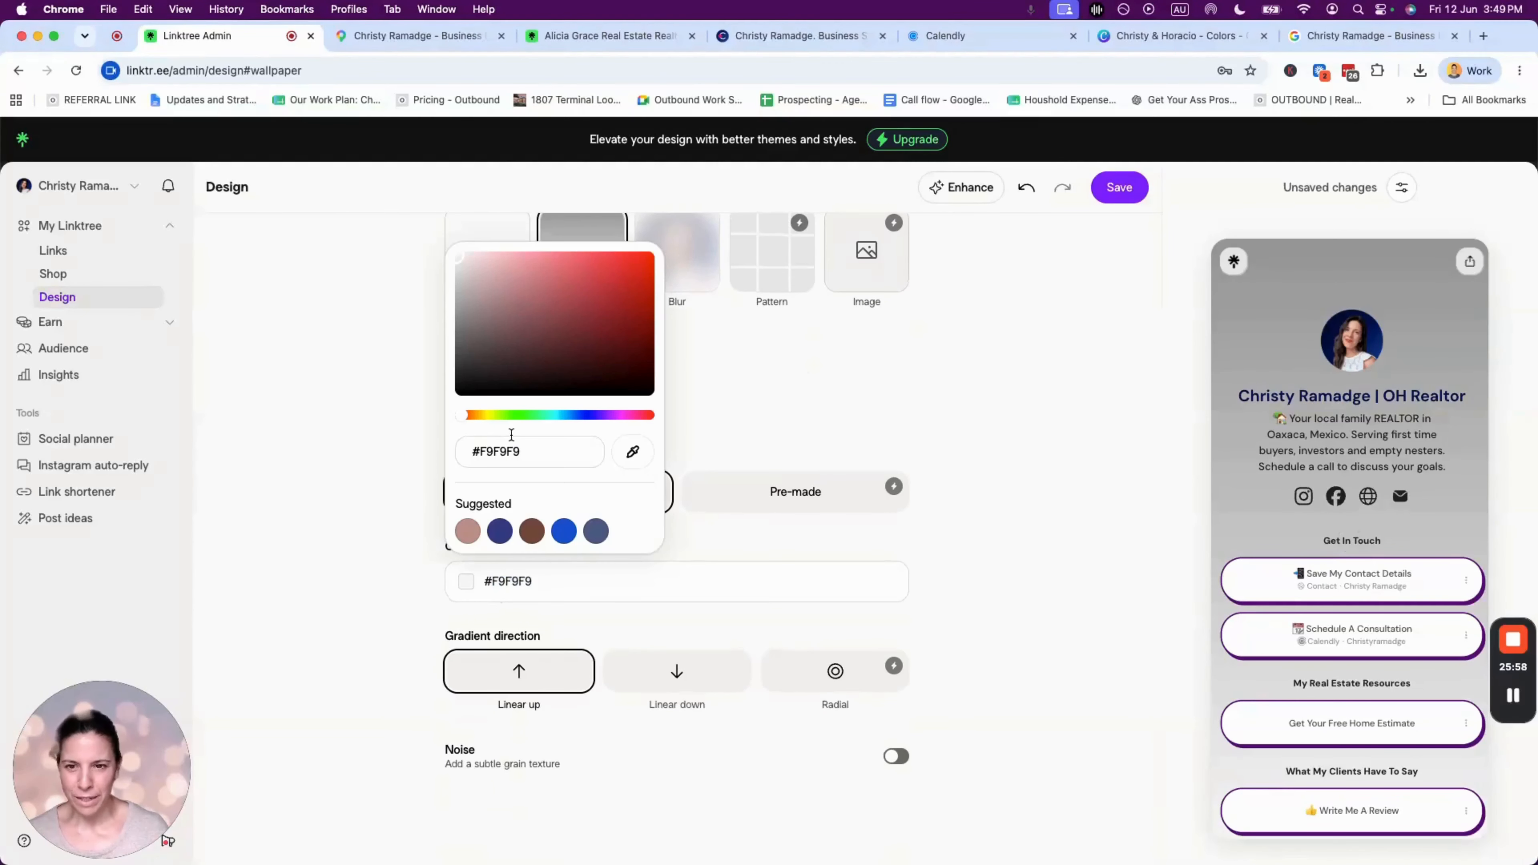
key("super+a")
type("#D21781")
left_click(350, 573)
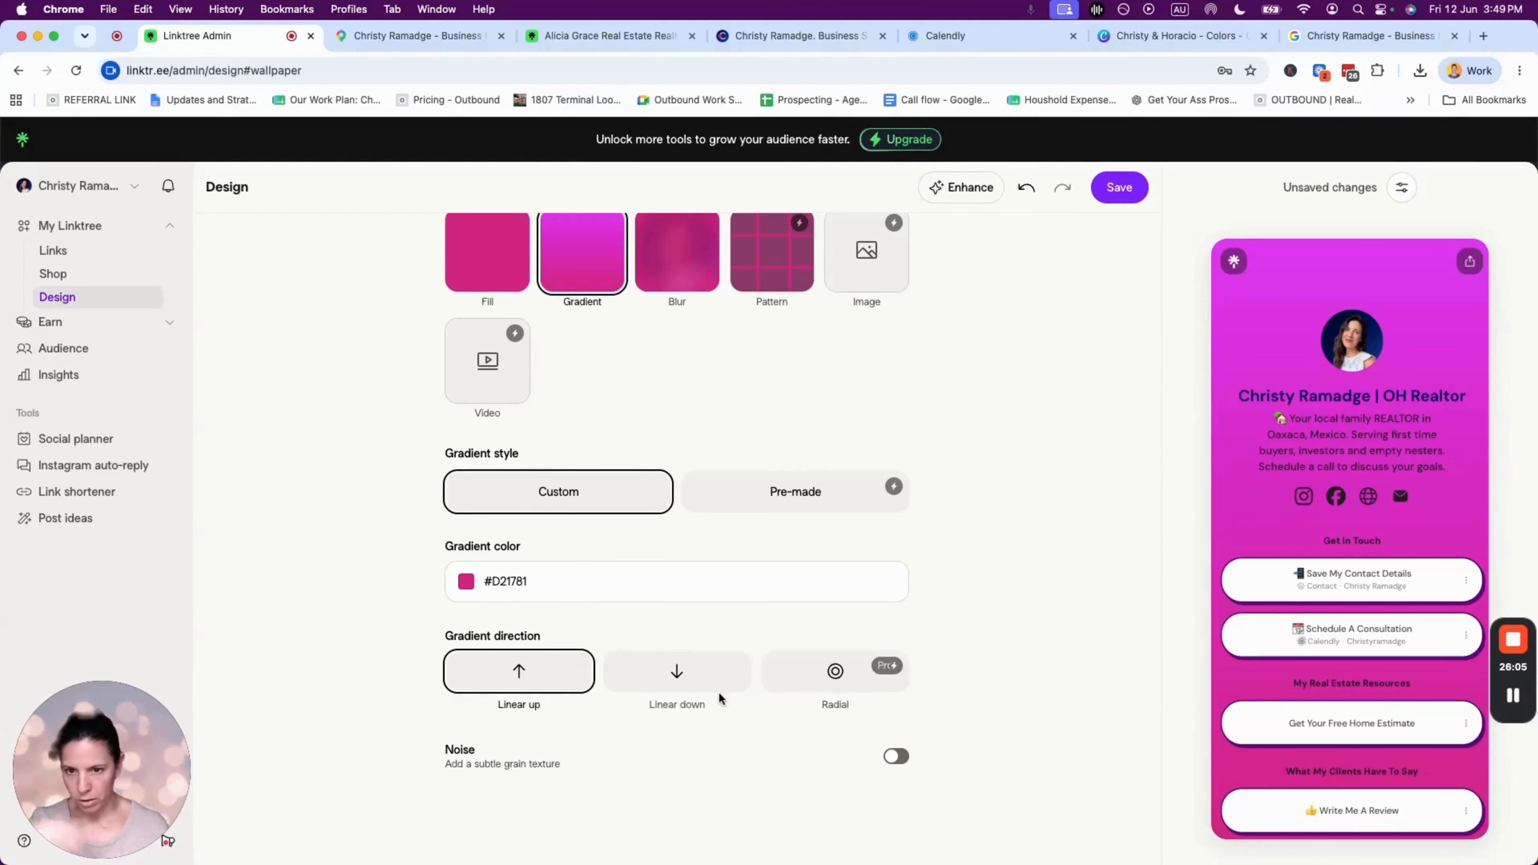
- Set the gradient to Linear down, switch to a solid pink Fill, and open Buttons settings
left_click(669, 675)
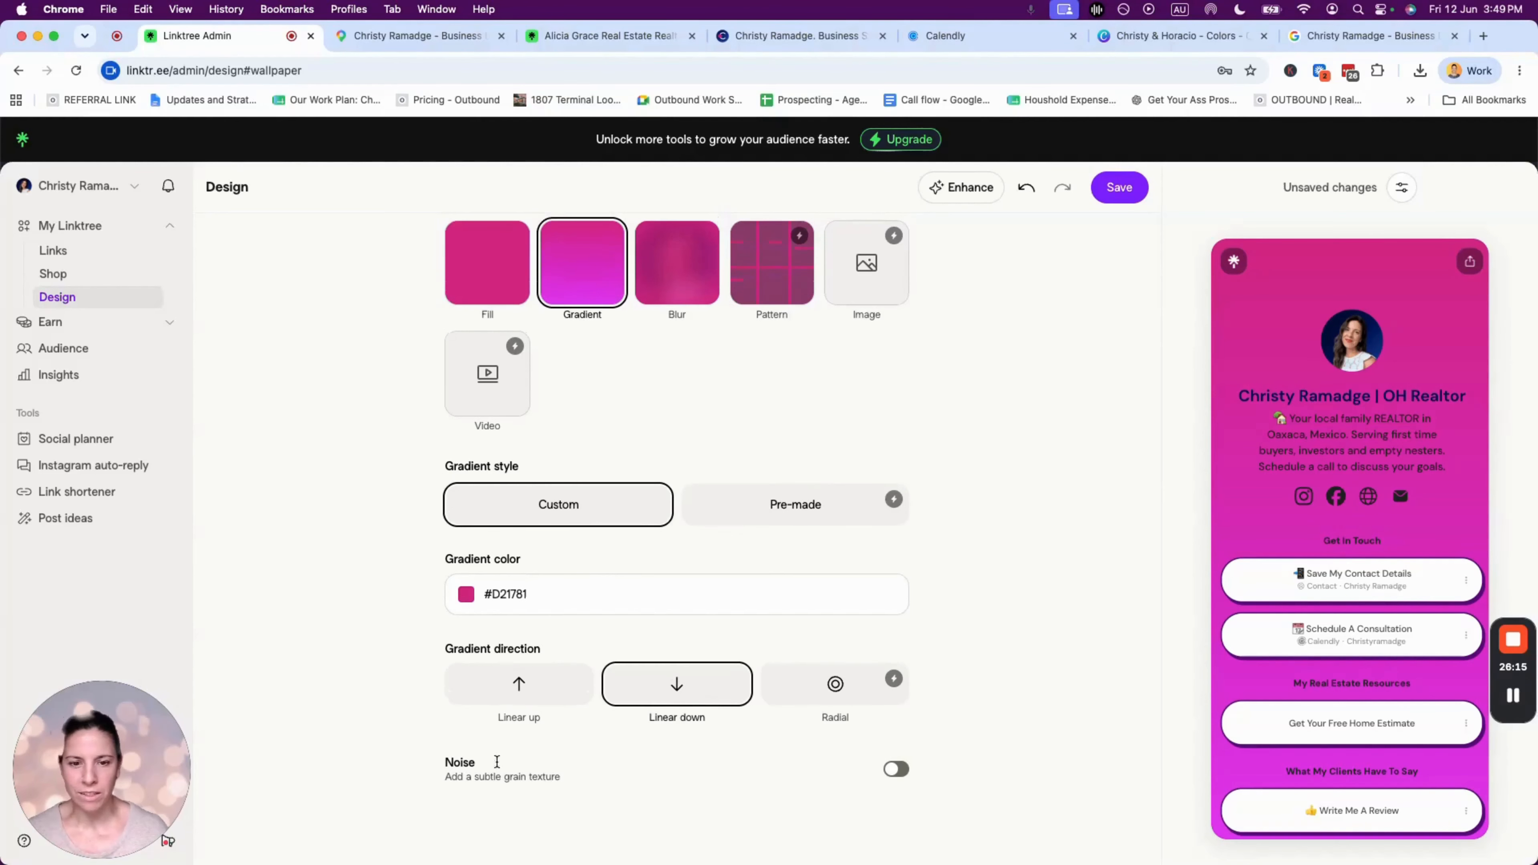
scroll(631, 757, "up", 3)
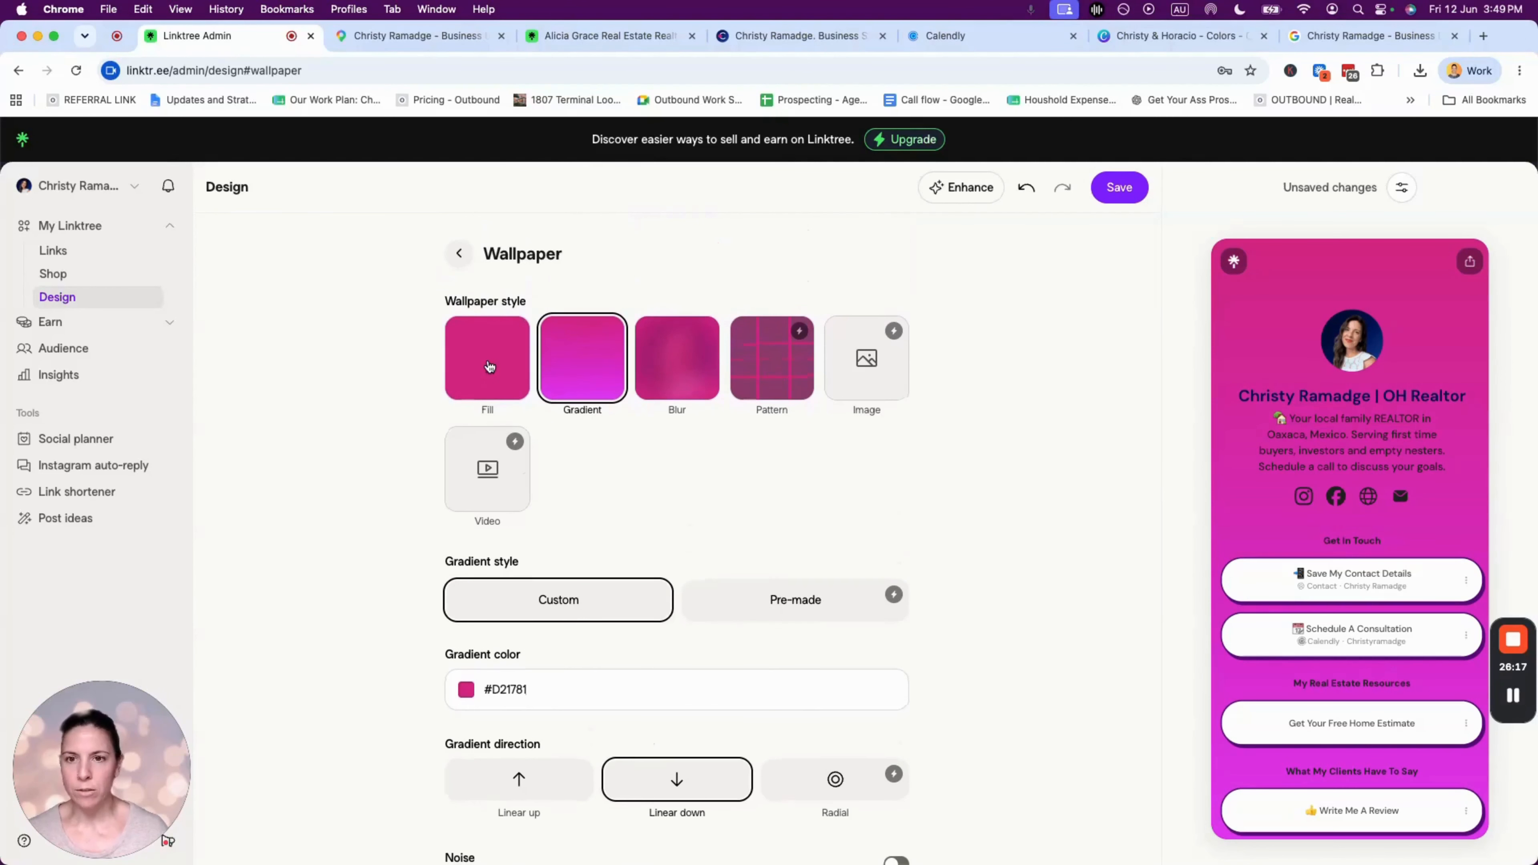
left_click(489, 366)
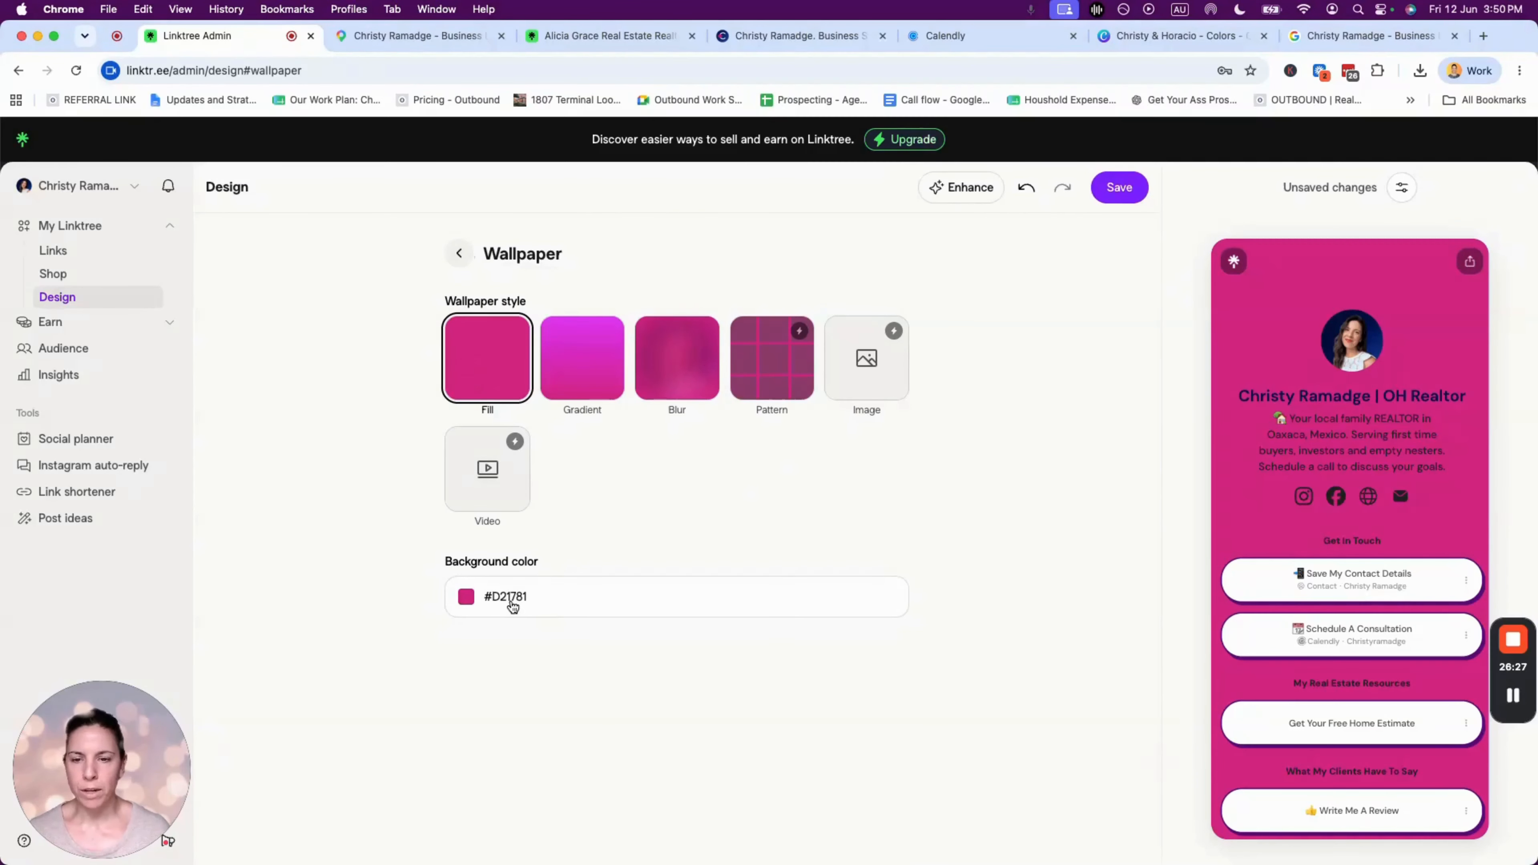
left_click(459, 253)
left_click(540, 501)
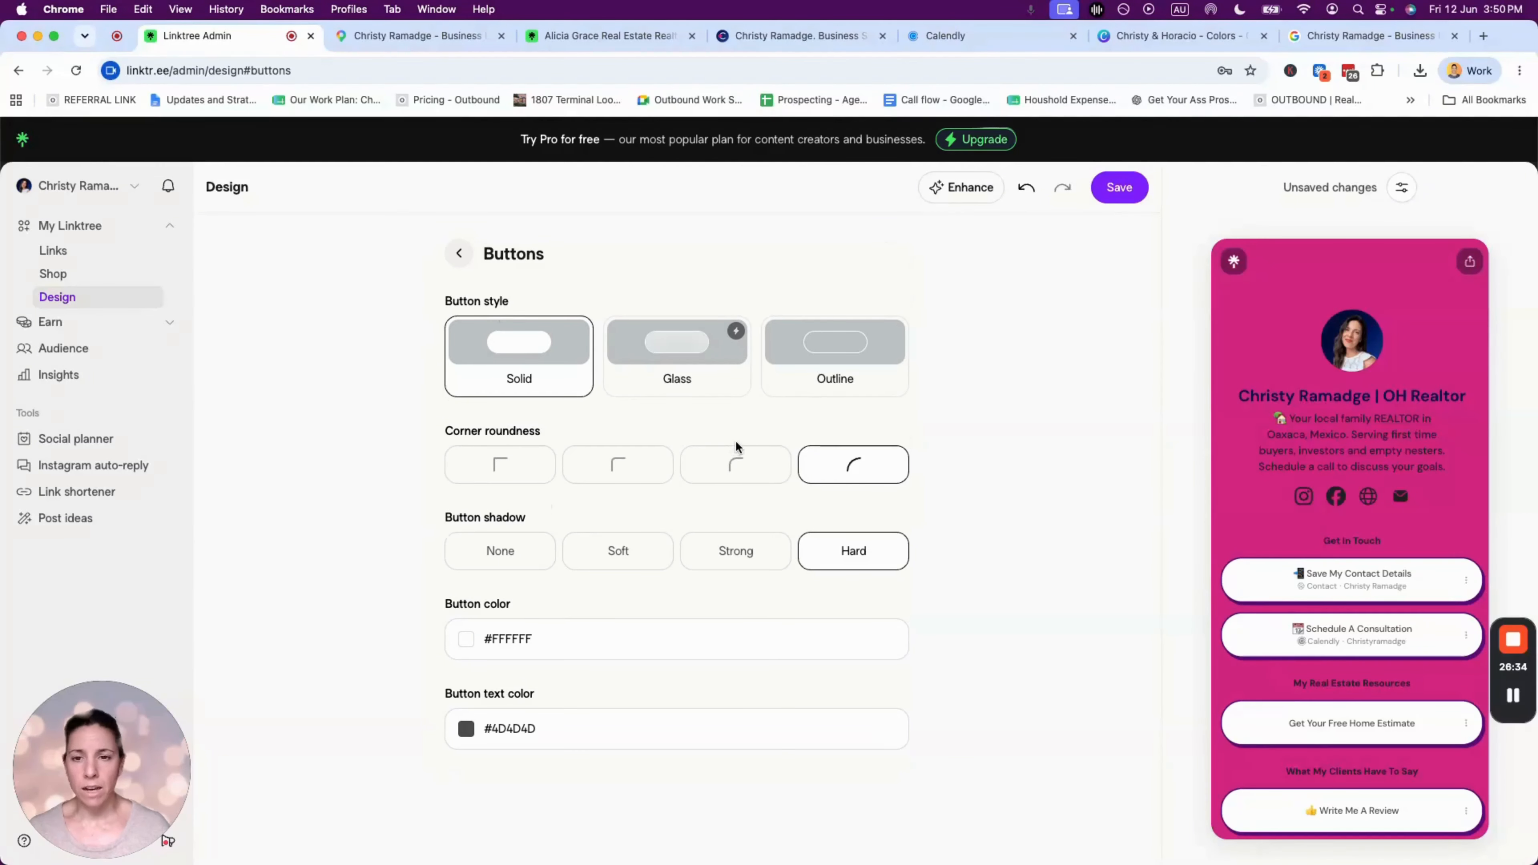
- Give the link buttons fully rounded corners and a strong shadow
left_click(498, 464)
left_click(620, 467)
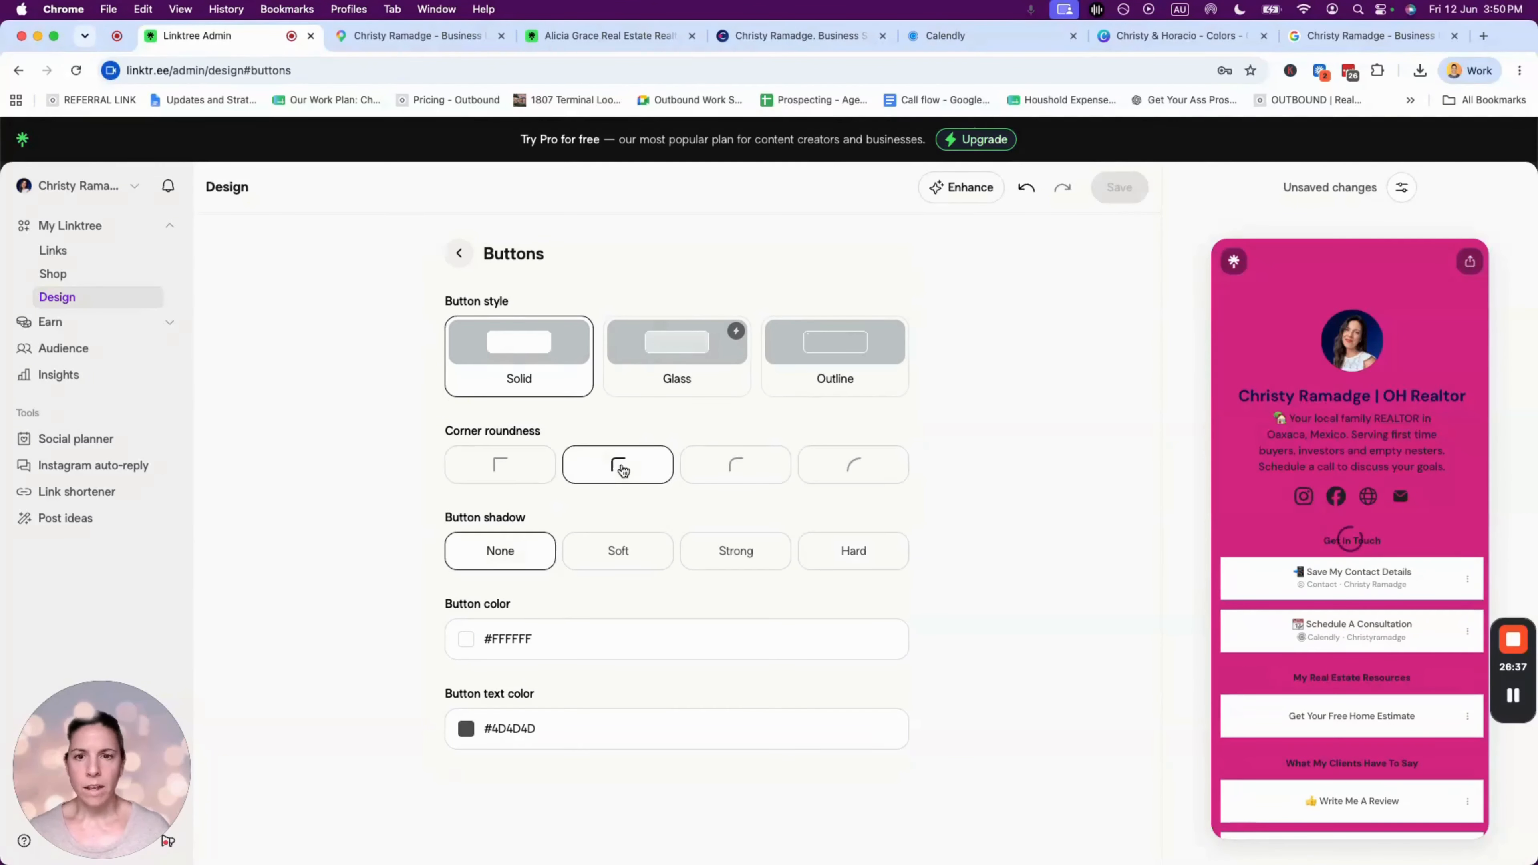
left_click(732, 466)
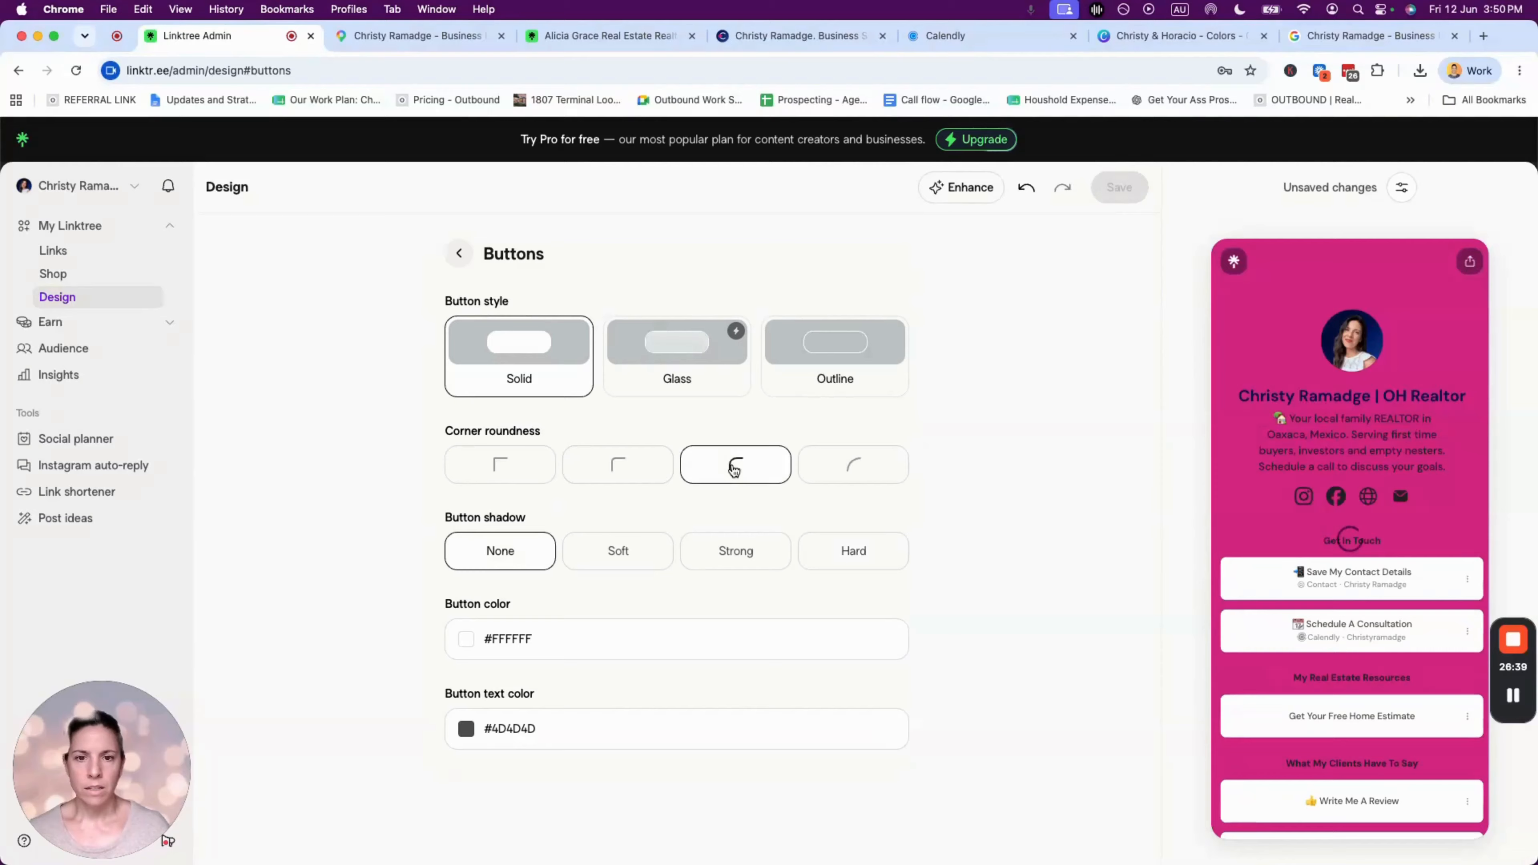
left_click(864, 468)
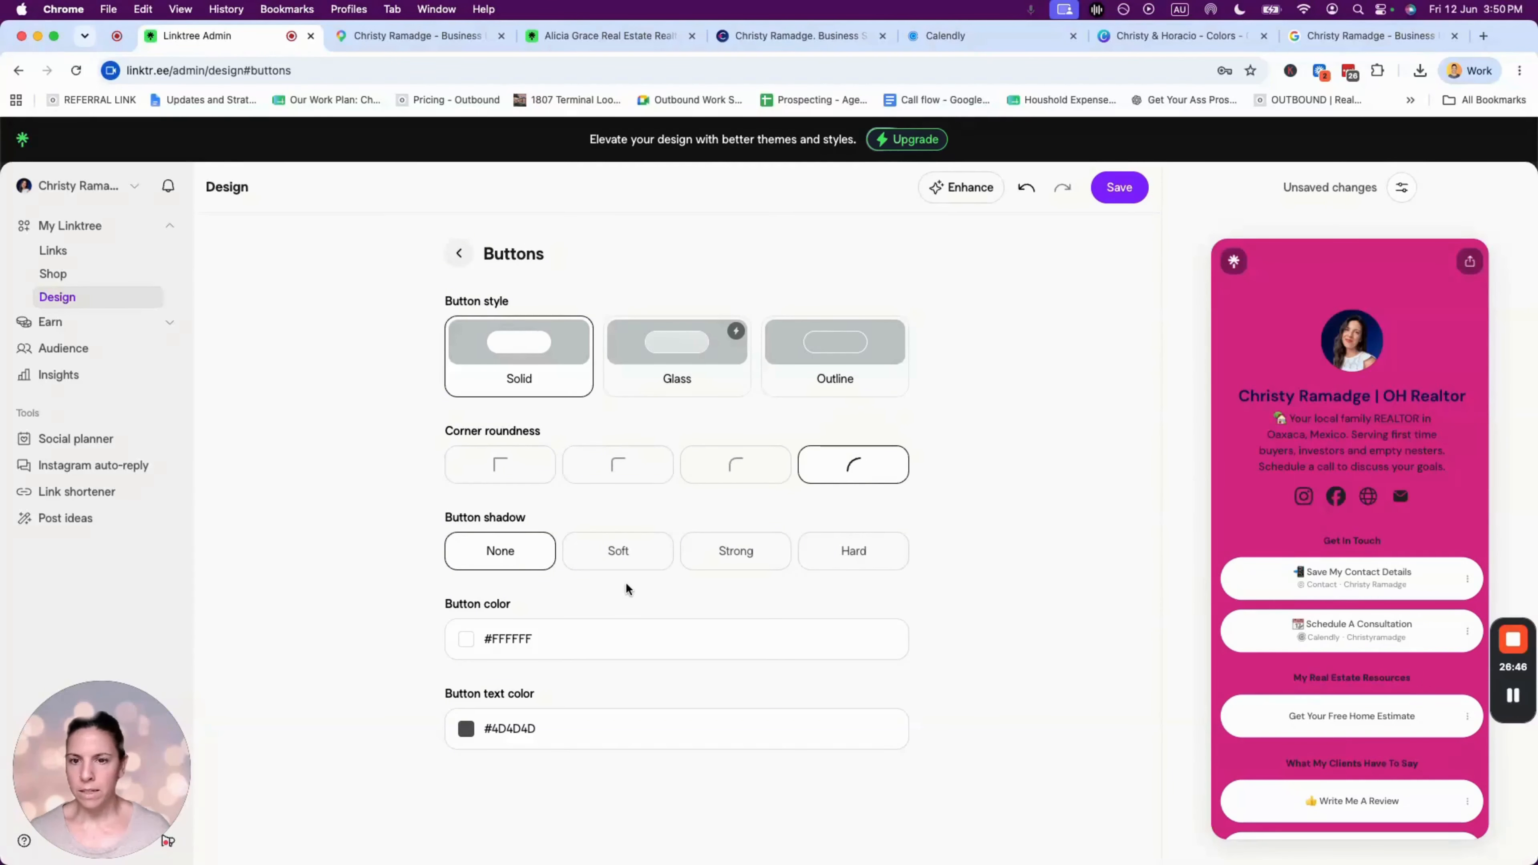
left_click(626, 549)
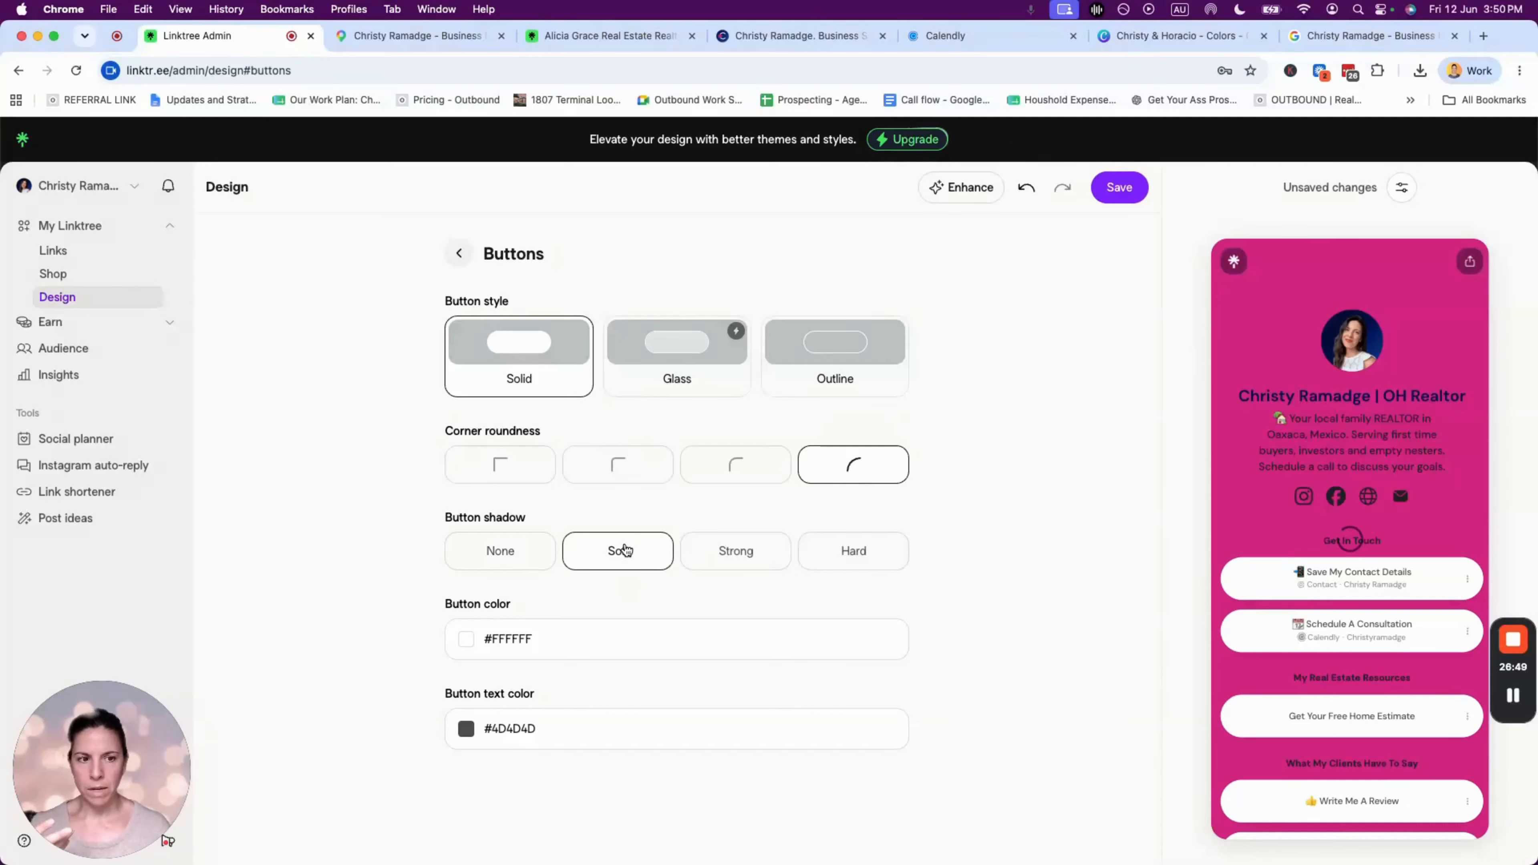
left_click(720, 552)
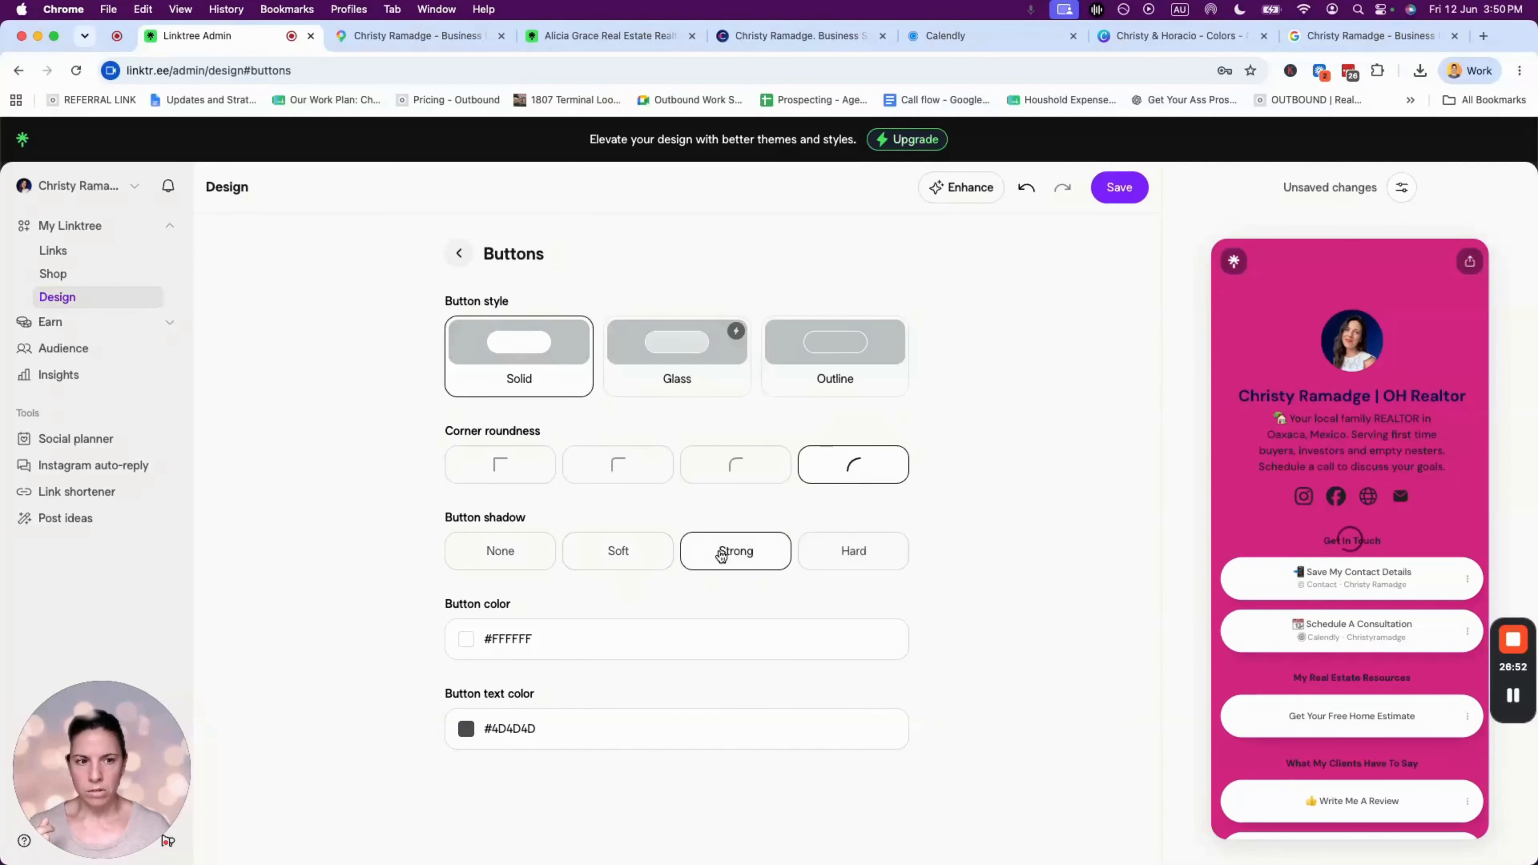
left_click(848, 551)
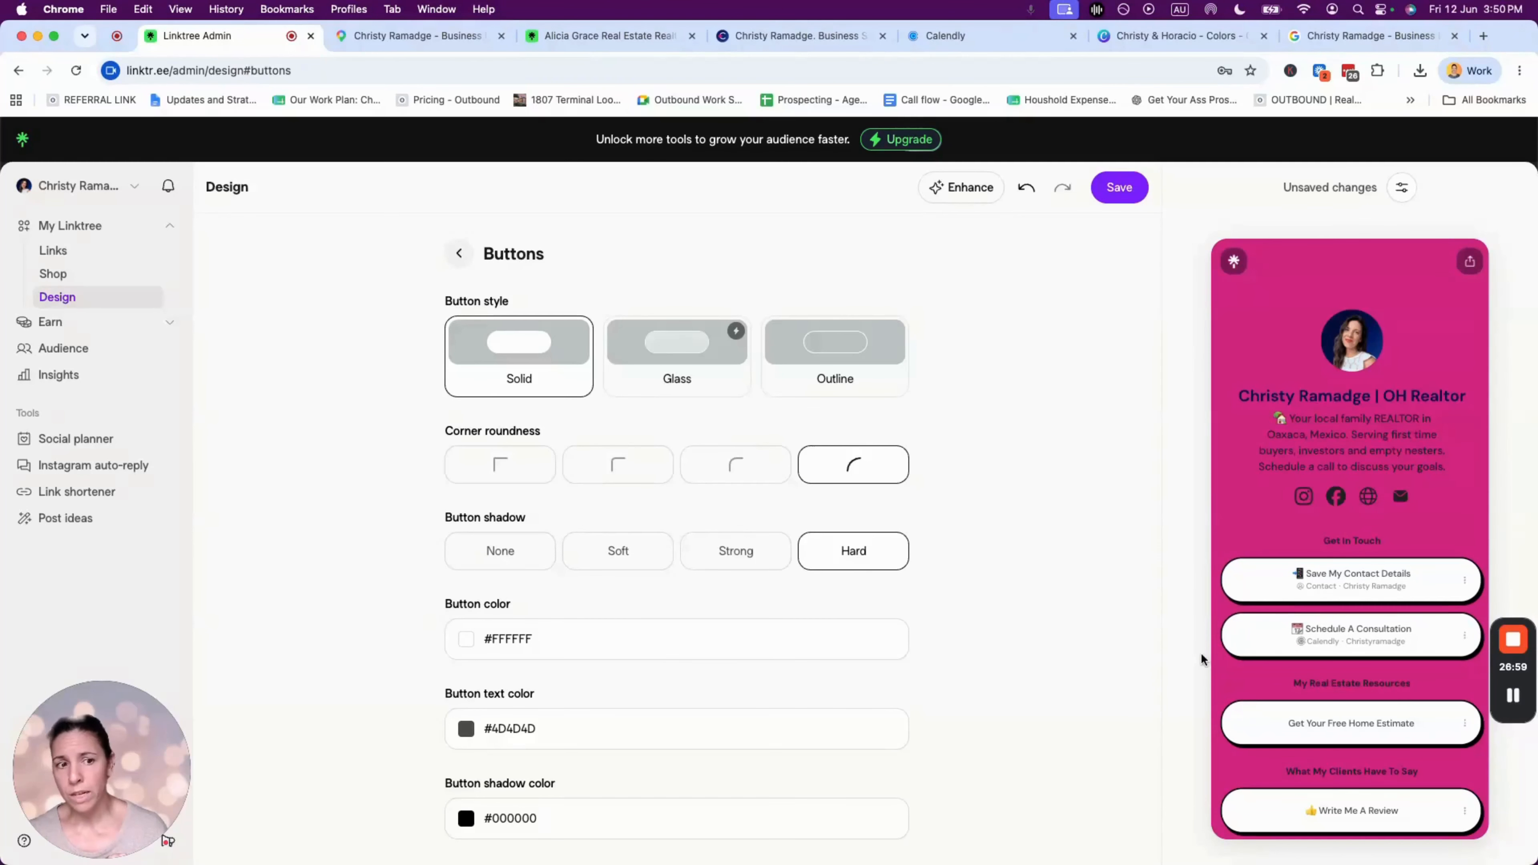
left_click(615, 558)
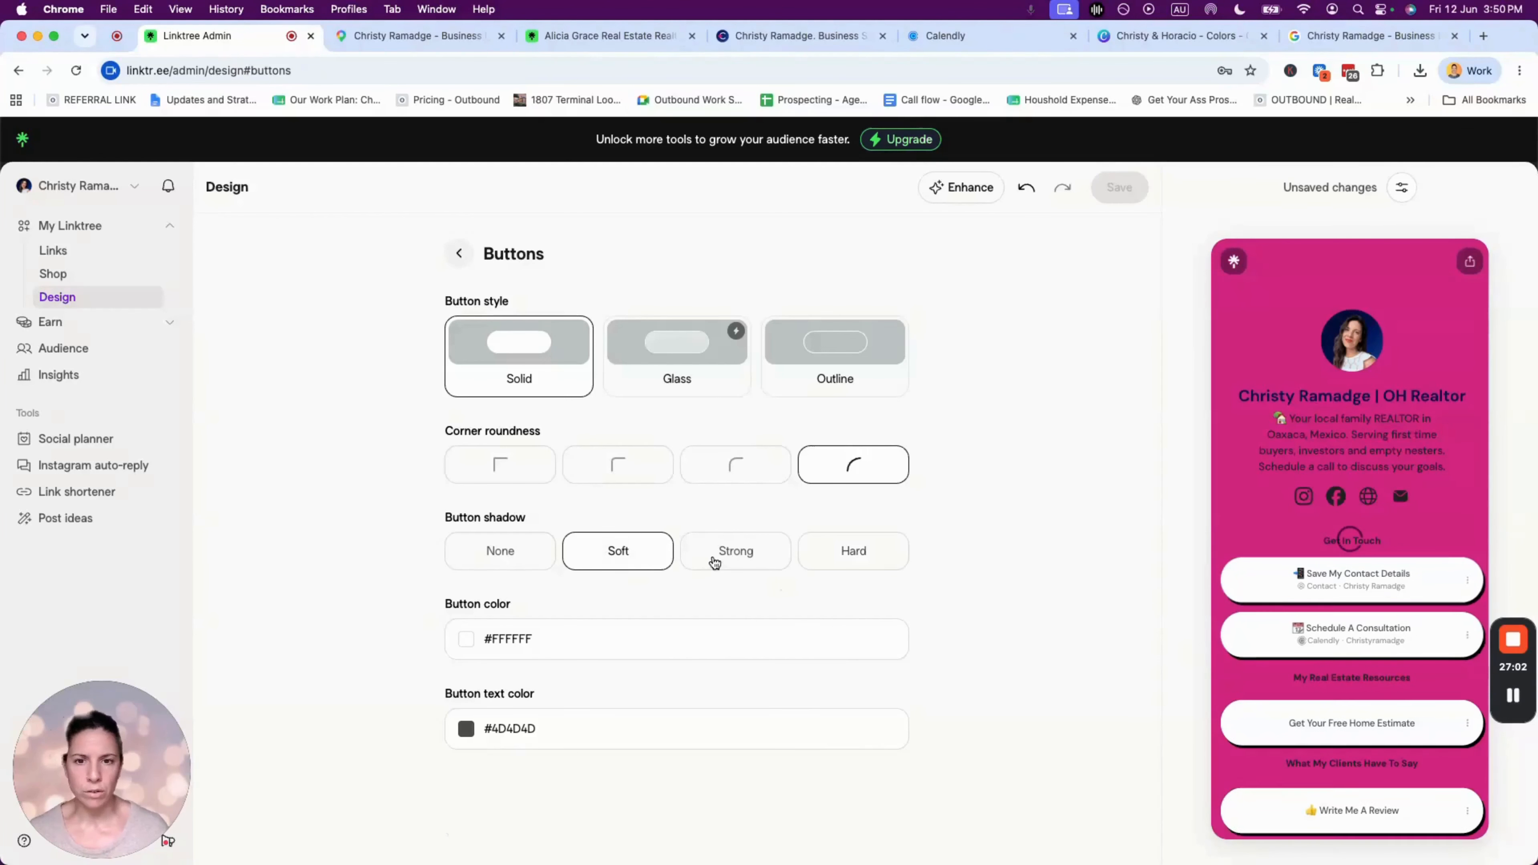
left_click(731, 554)
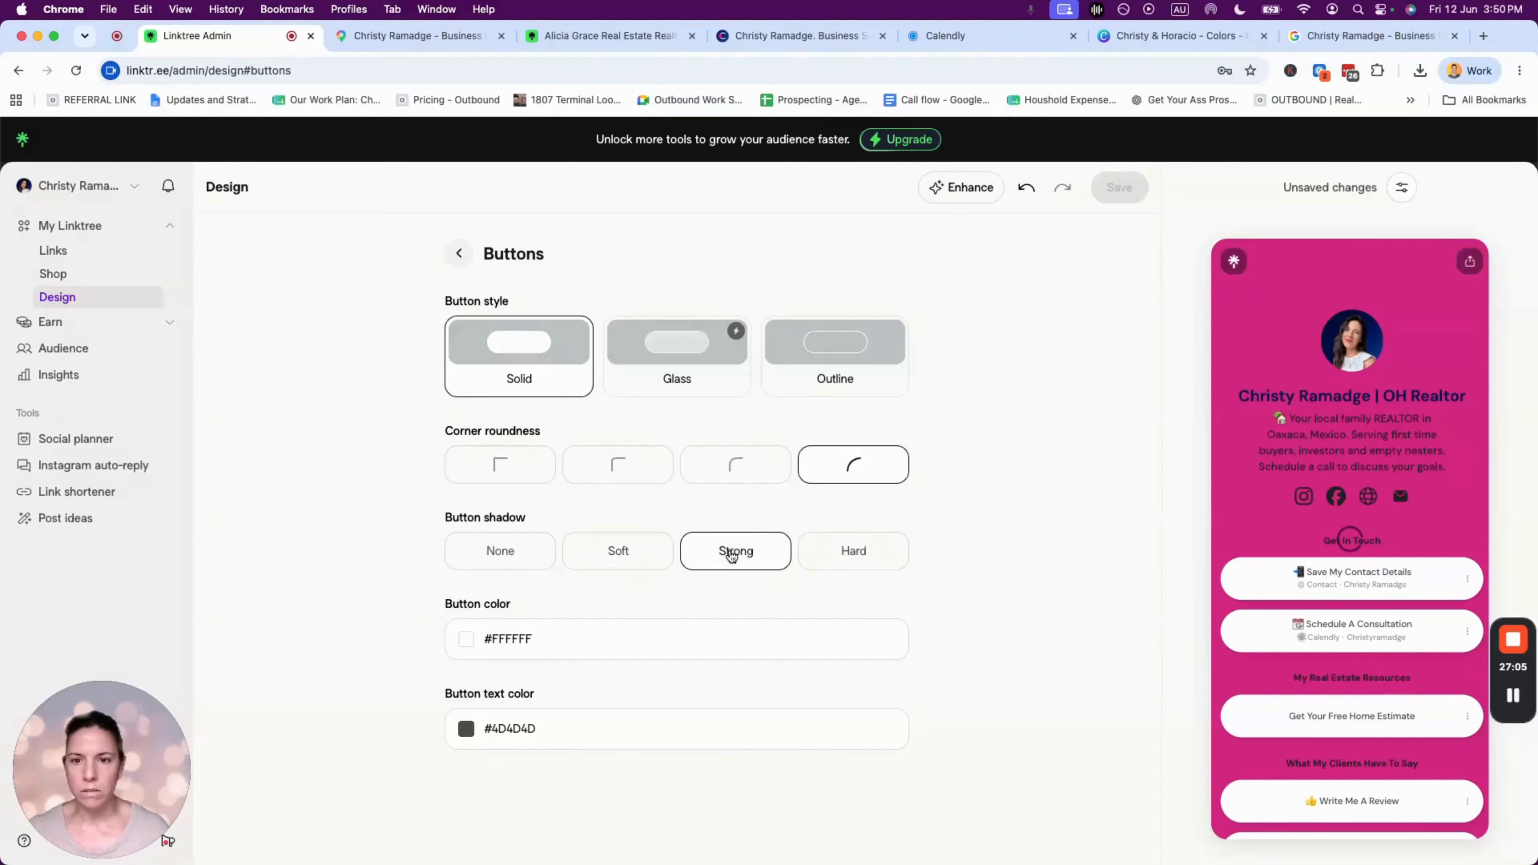
- Set the button colour to pale pink #EDE6EA
left_click(465, 638)
left_click(497, 510)
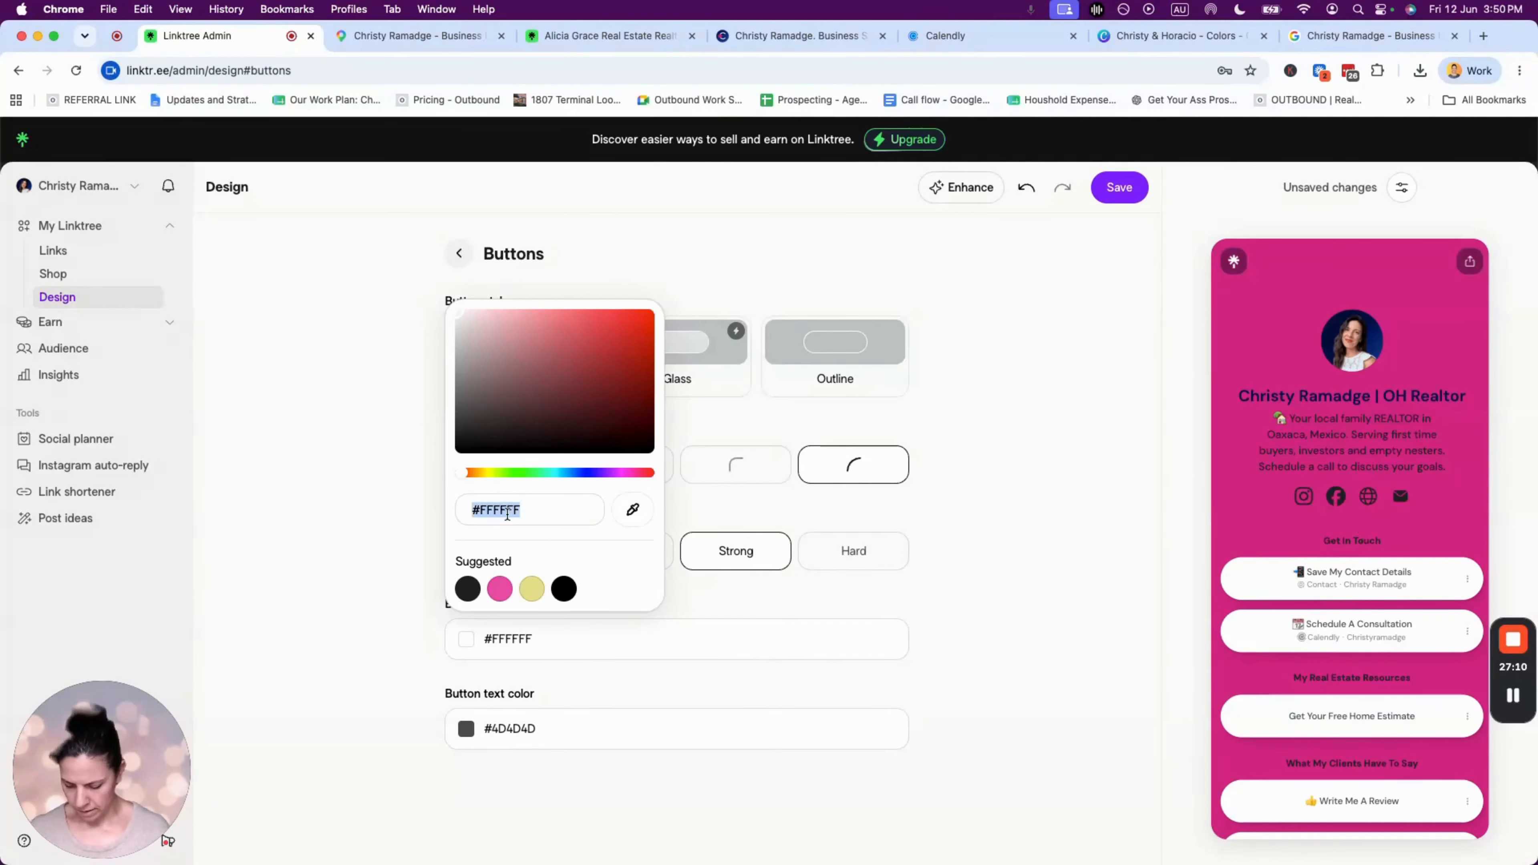
type("#D21781")
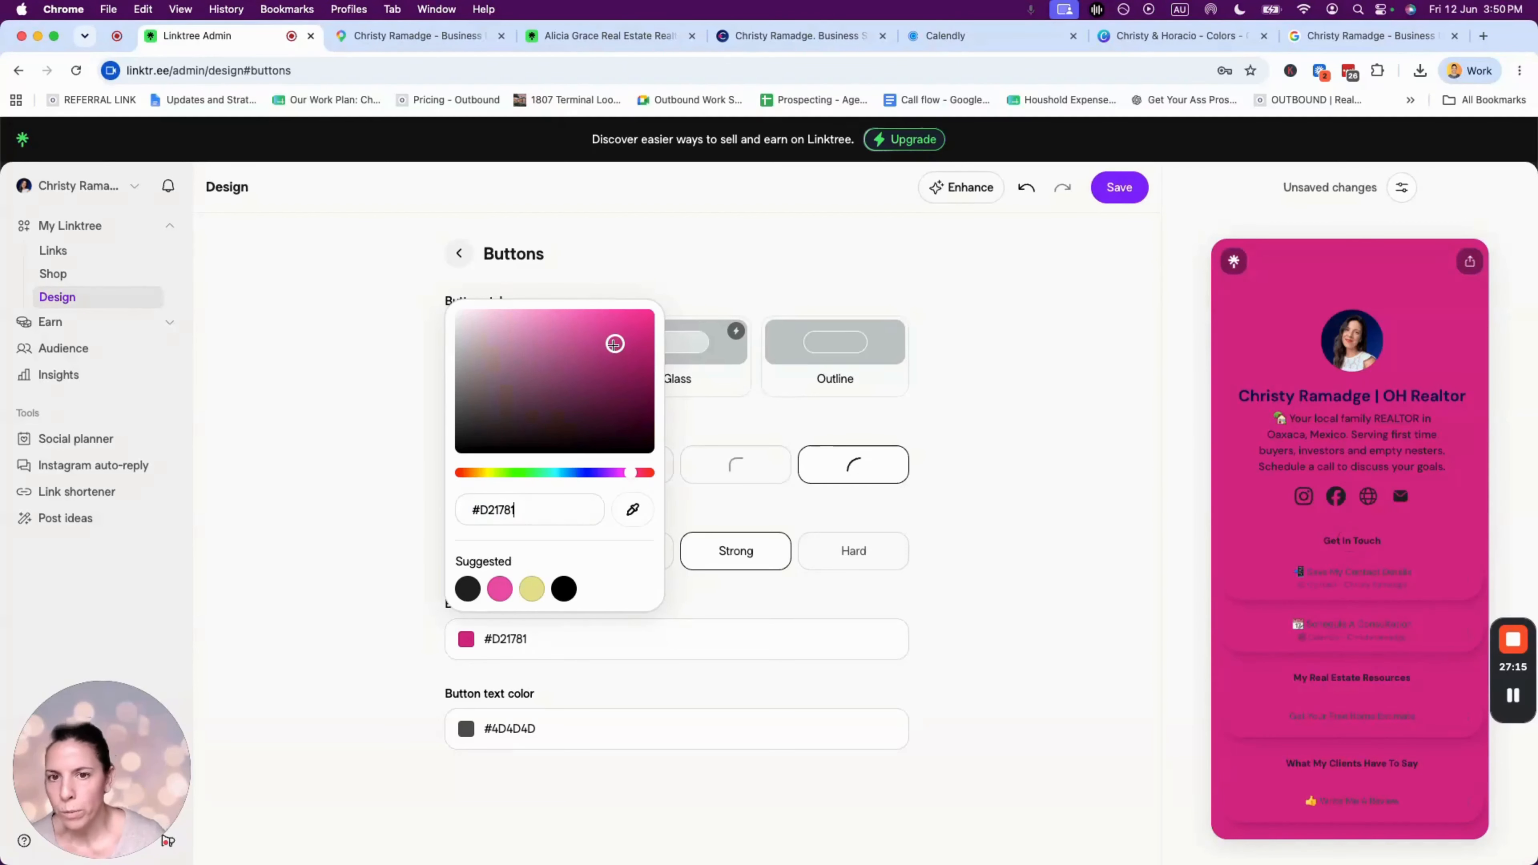
left_click_drag(615, 344, 553, 313)
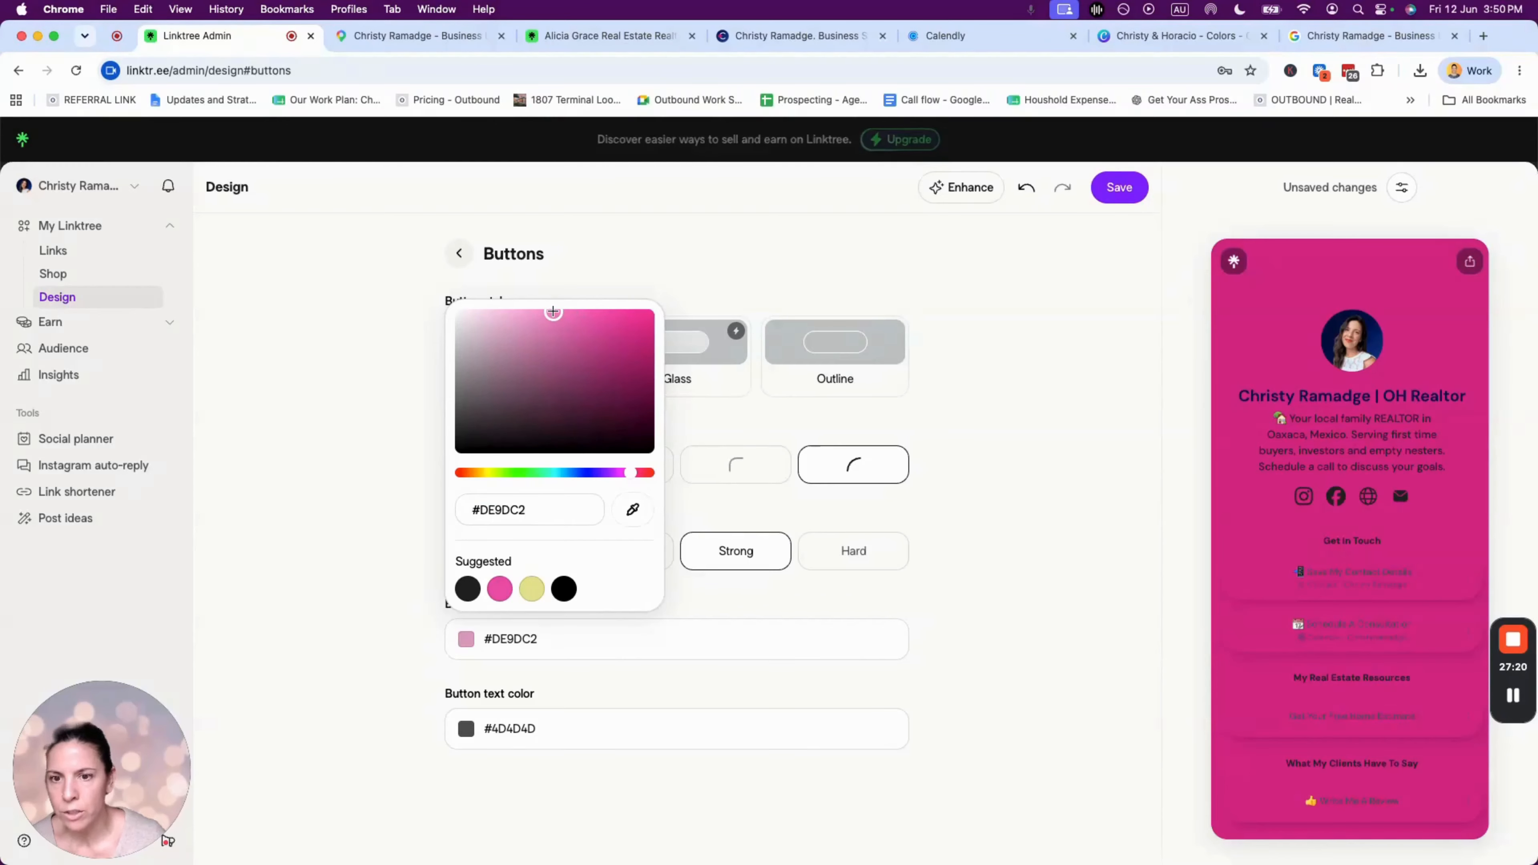
left_click(329, 564)
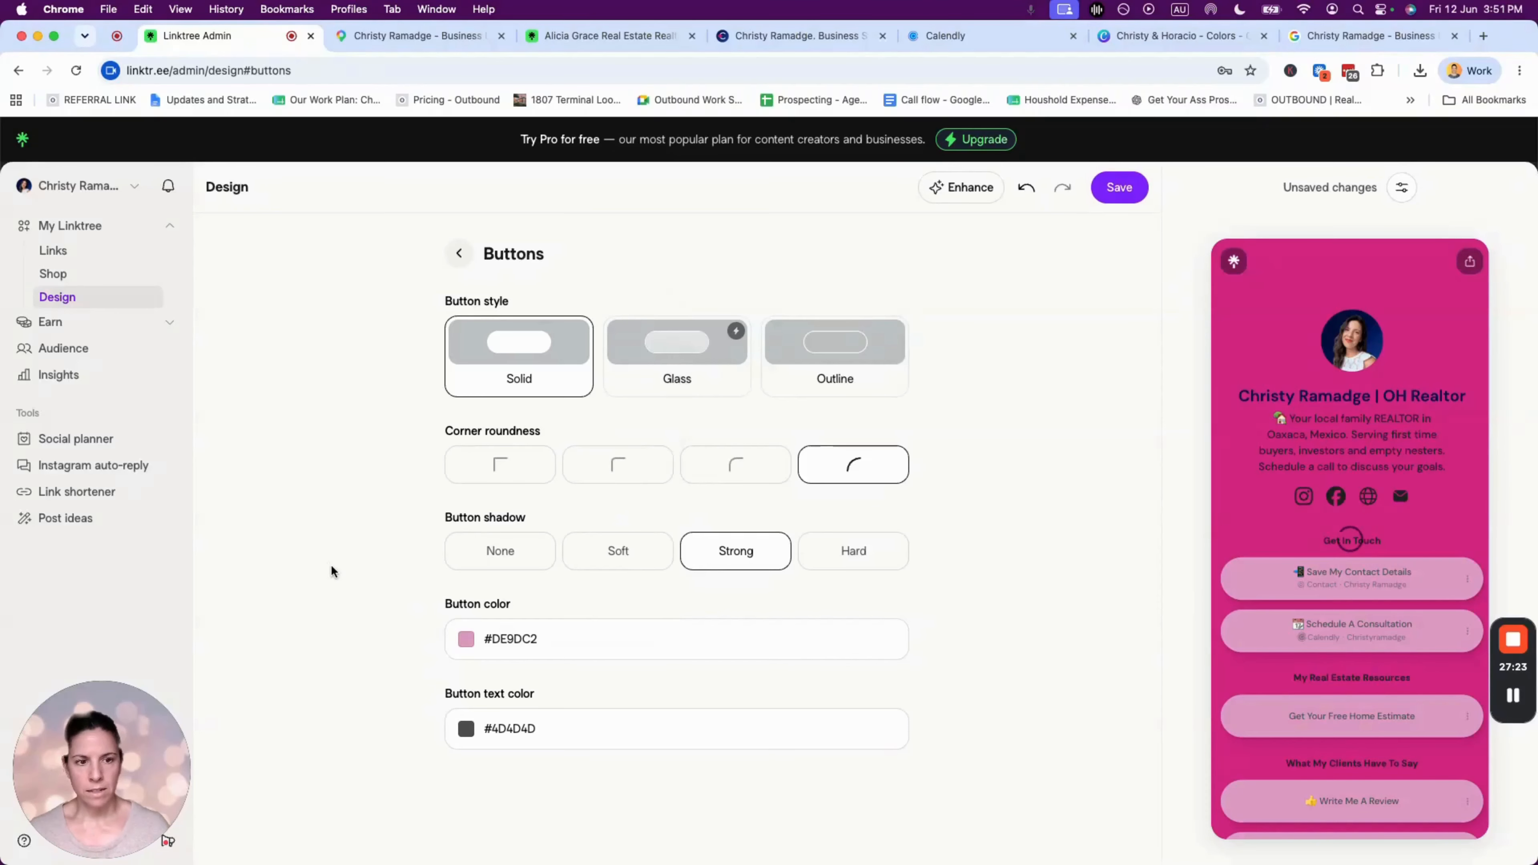
left_click(465, 638)
left_click_drag(553, 313, 488, 304)
left_click(383, 606)
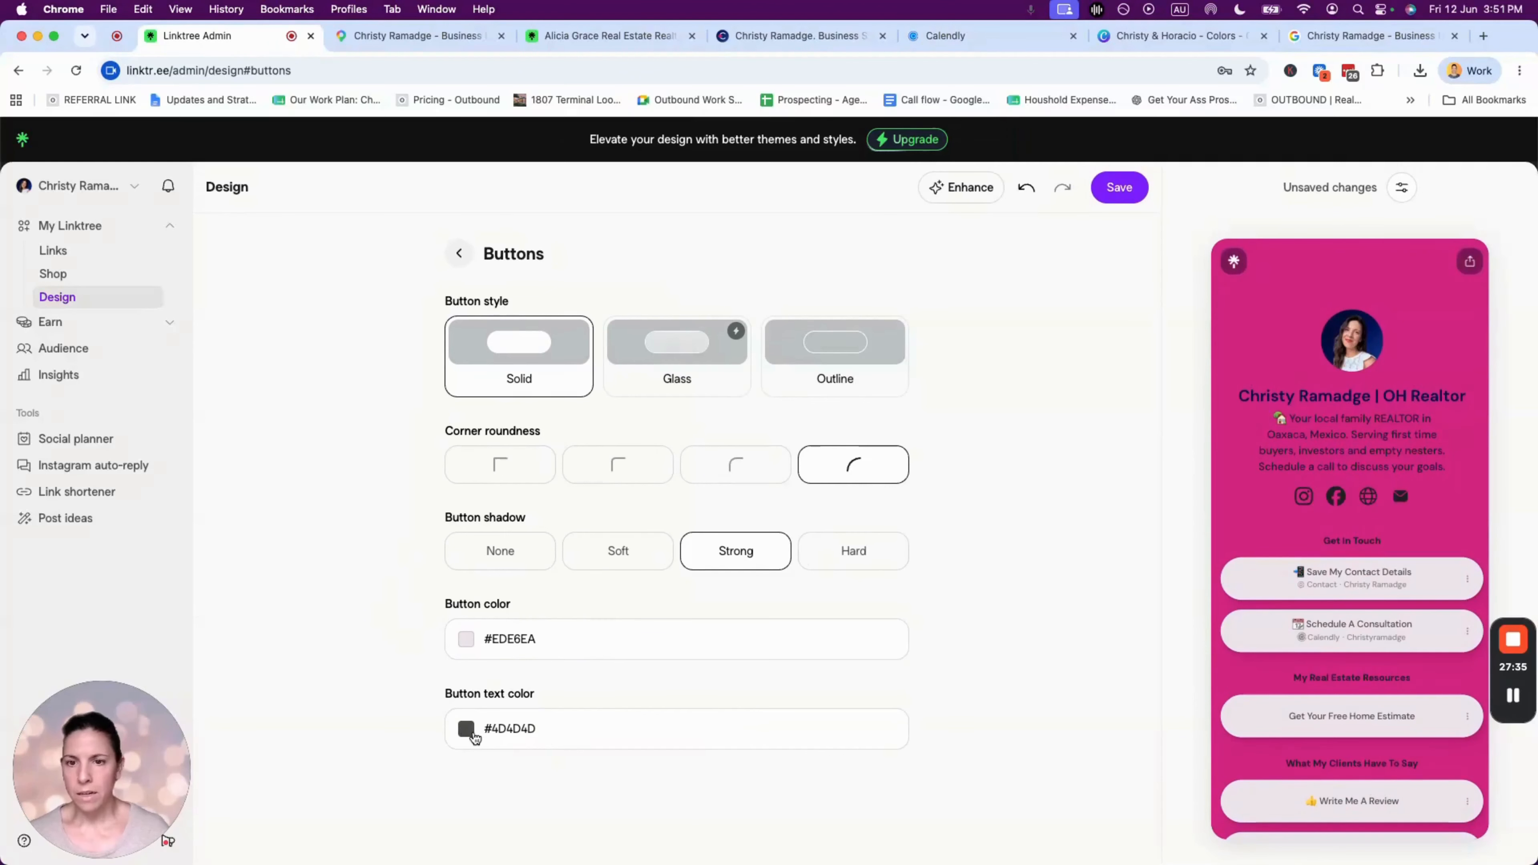
- Copy the navy 03114c code from the Canva brand colour palette
left_click(1161, 41)
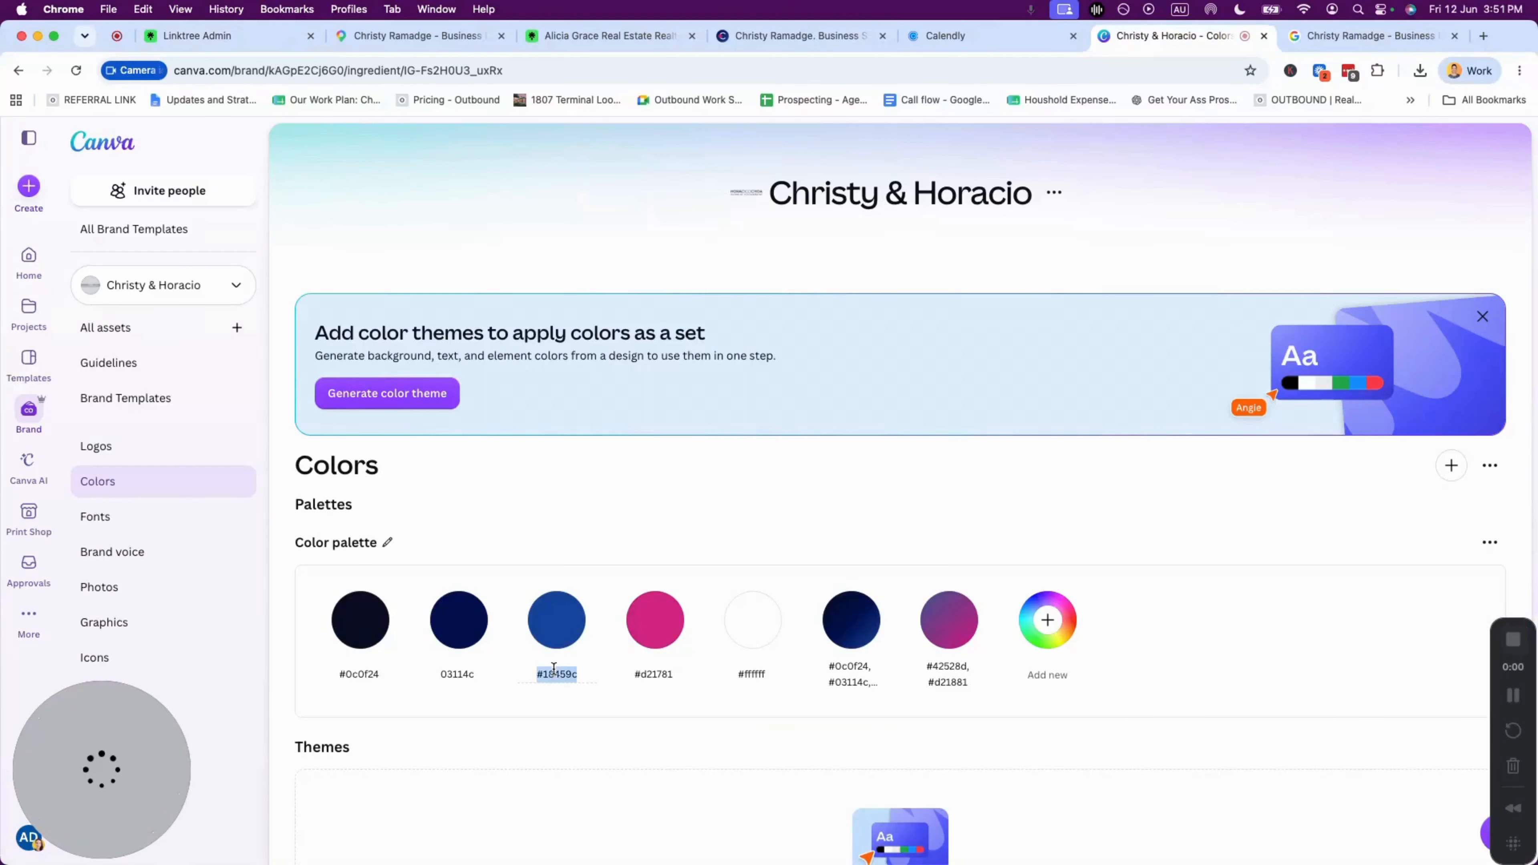
double_click(459, 672)
key("super+c")
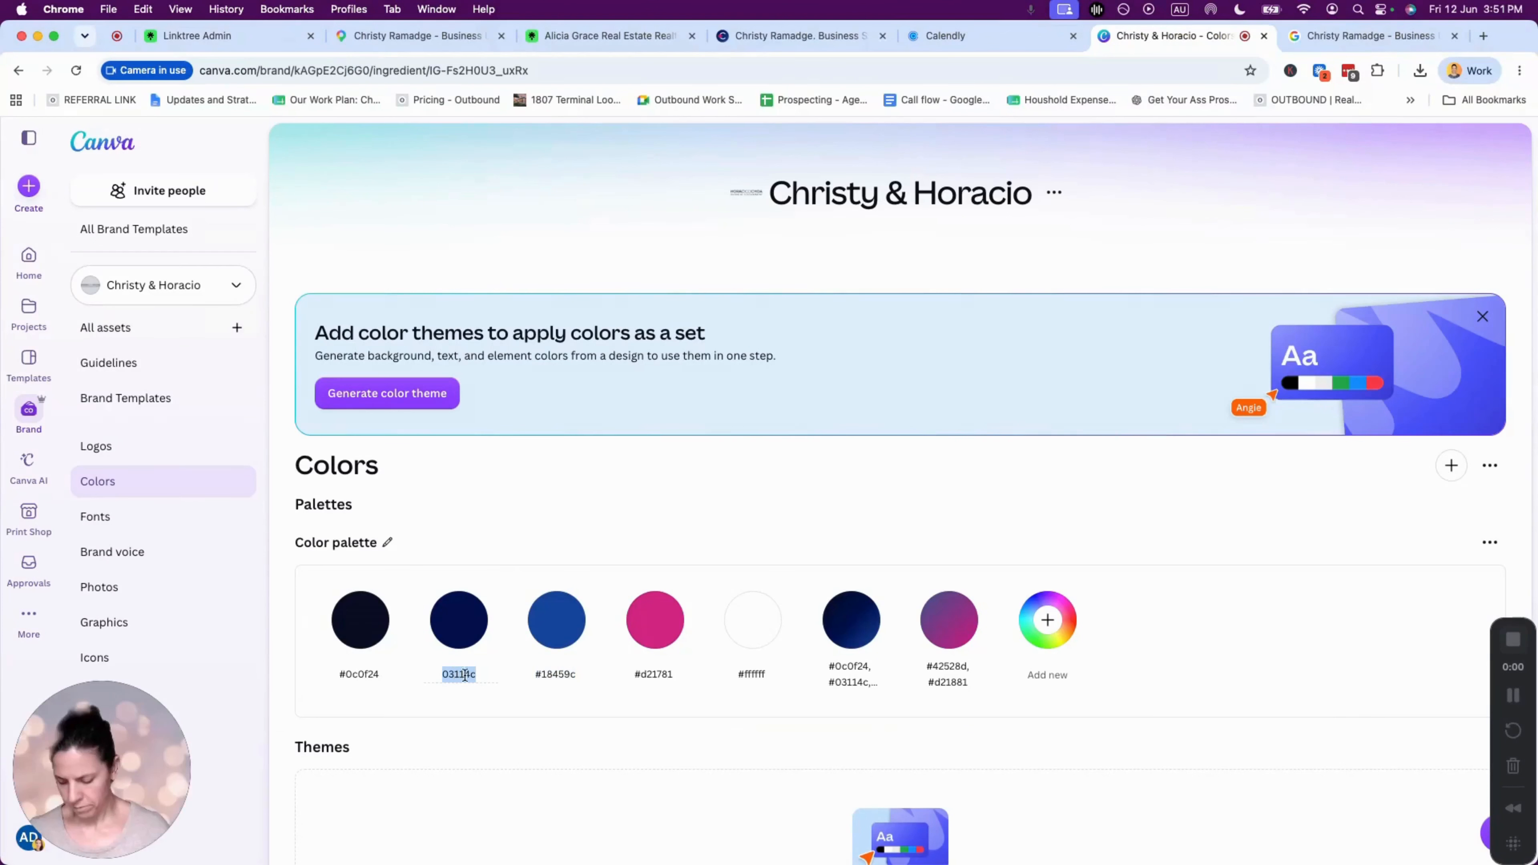
left_click(203, 36)
- Set the button text colour to navy #03114C and return to the Design menu
left_click(462, 726)
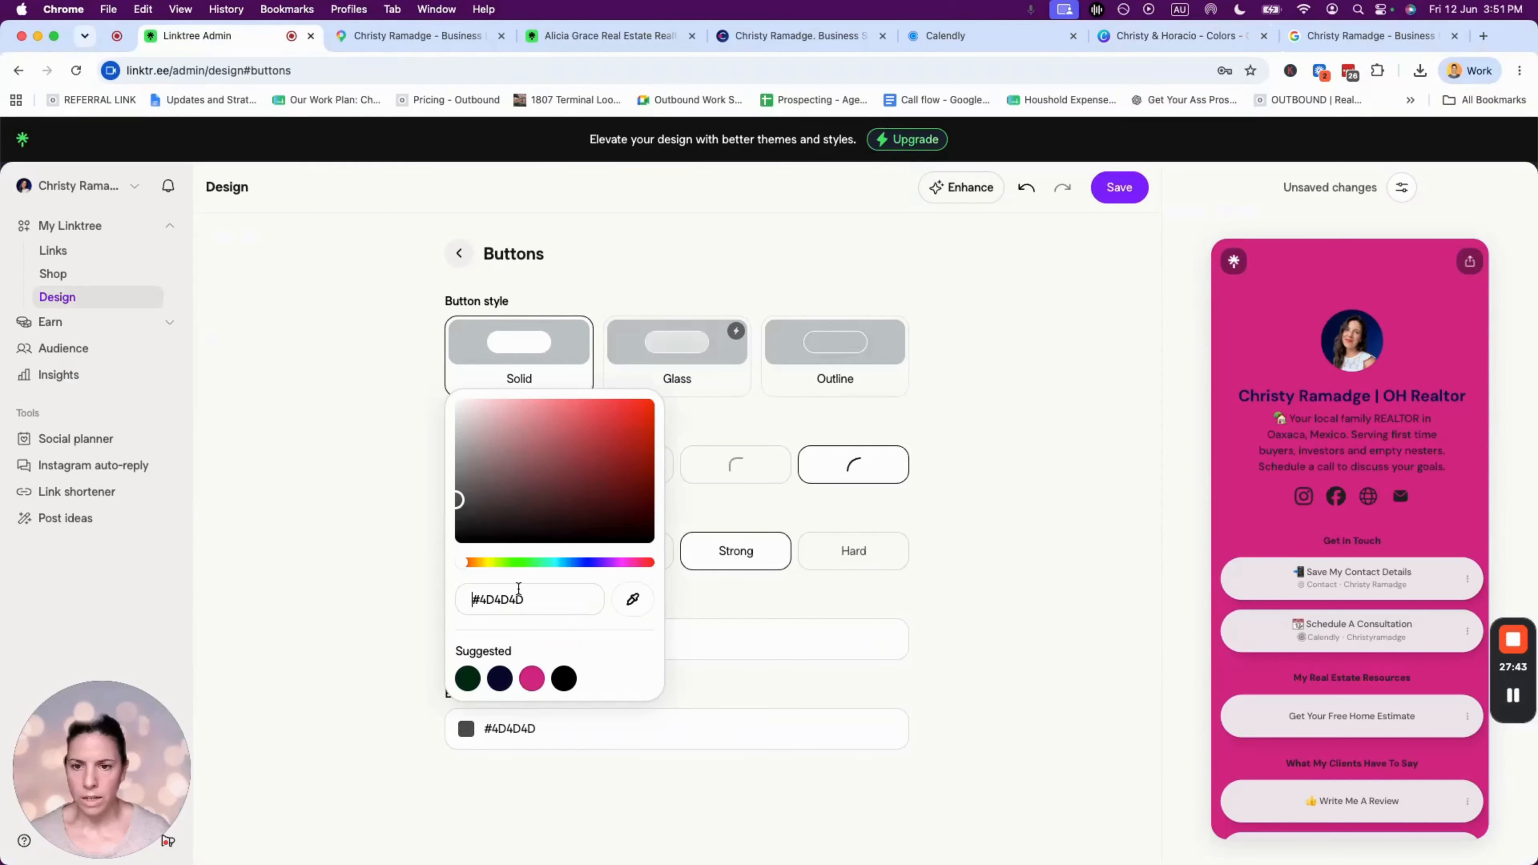
key("super+v")
left_click(422, 728)
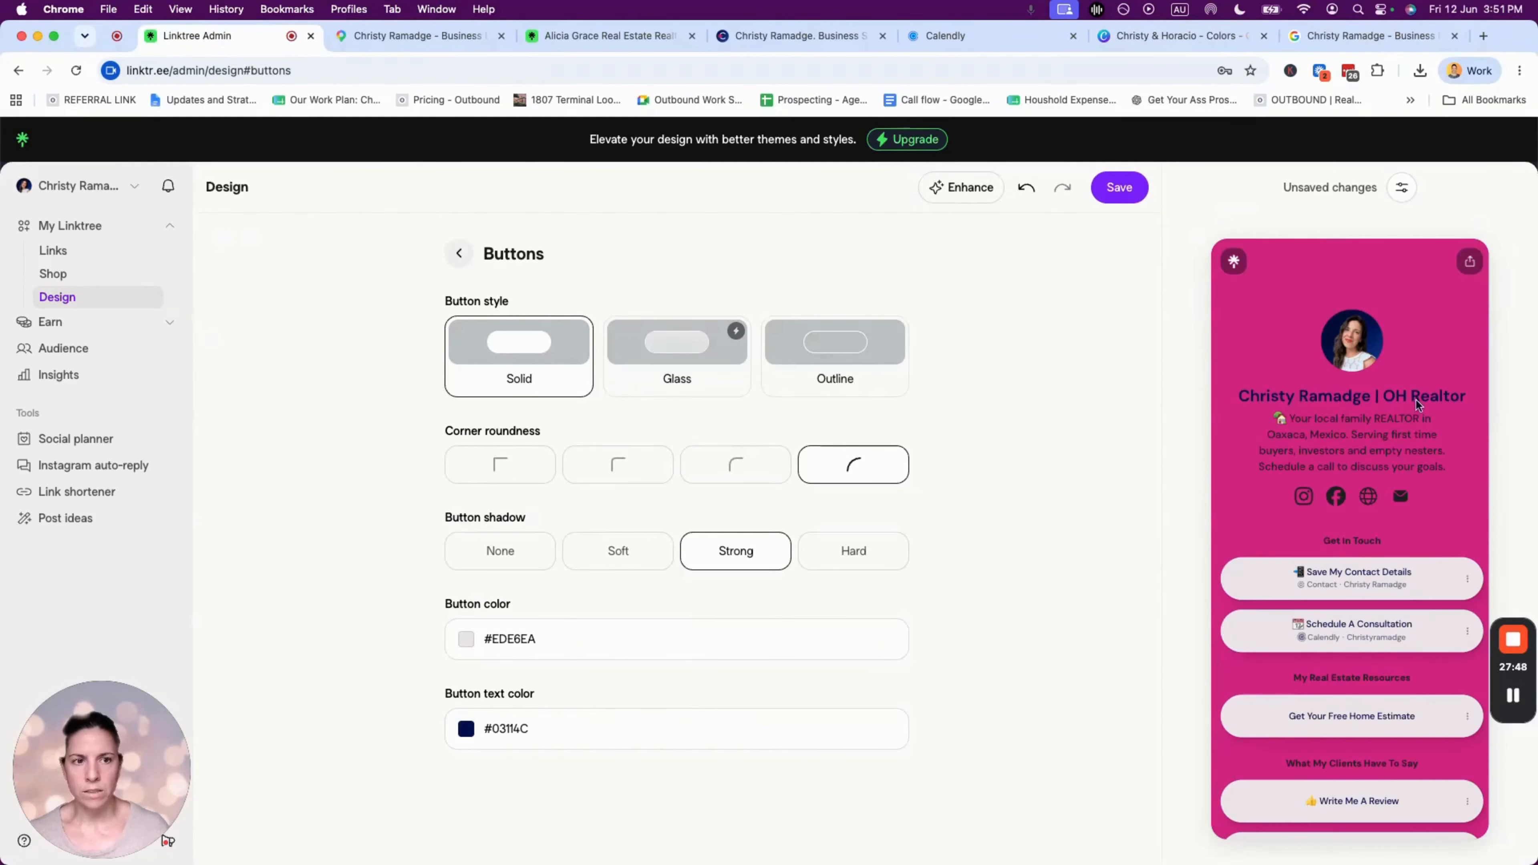
scroll(1404, 692, "down", 2)
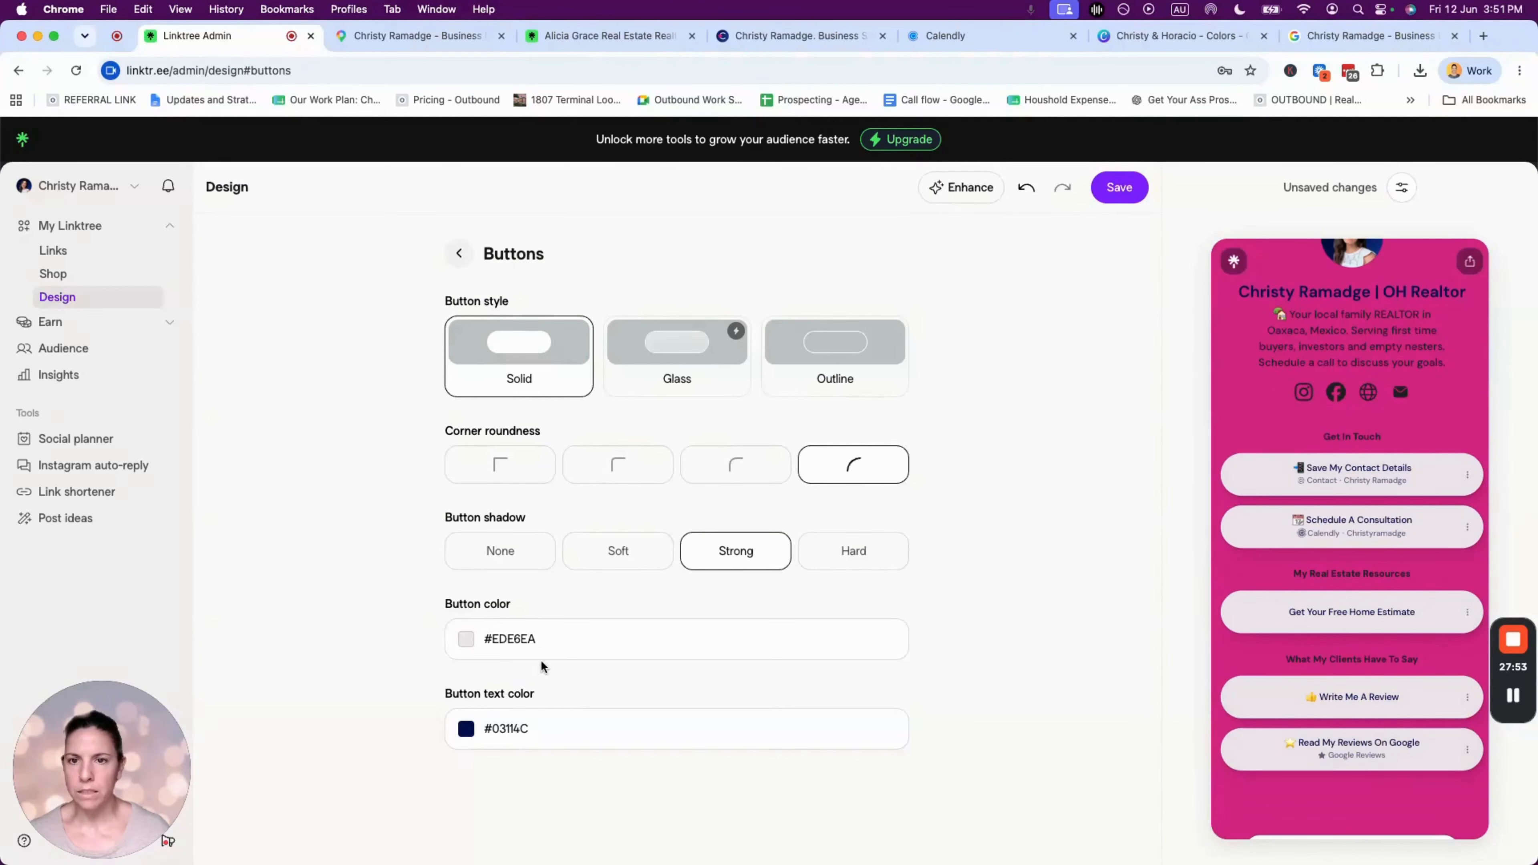
left_click(458, 253)
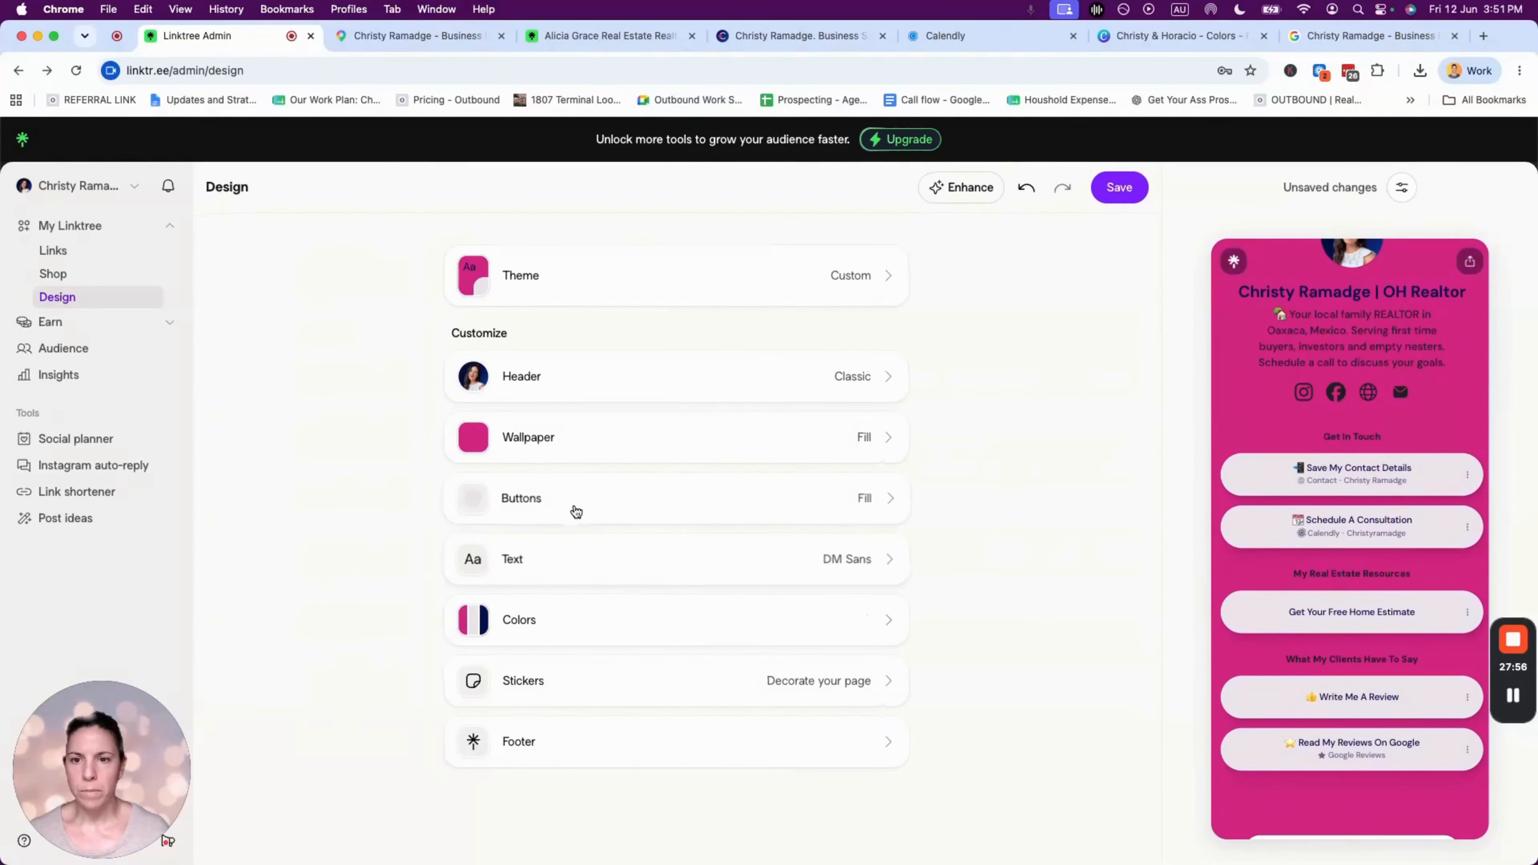
- Make the profile title colour white in the header settings
left_click(568, 379)
scroll(525, 755, "down", 3)
left_click(467, 677)
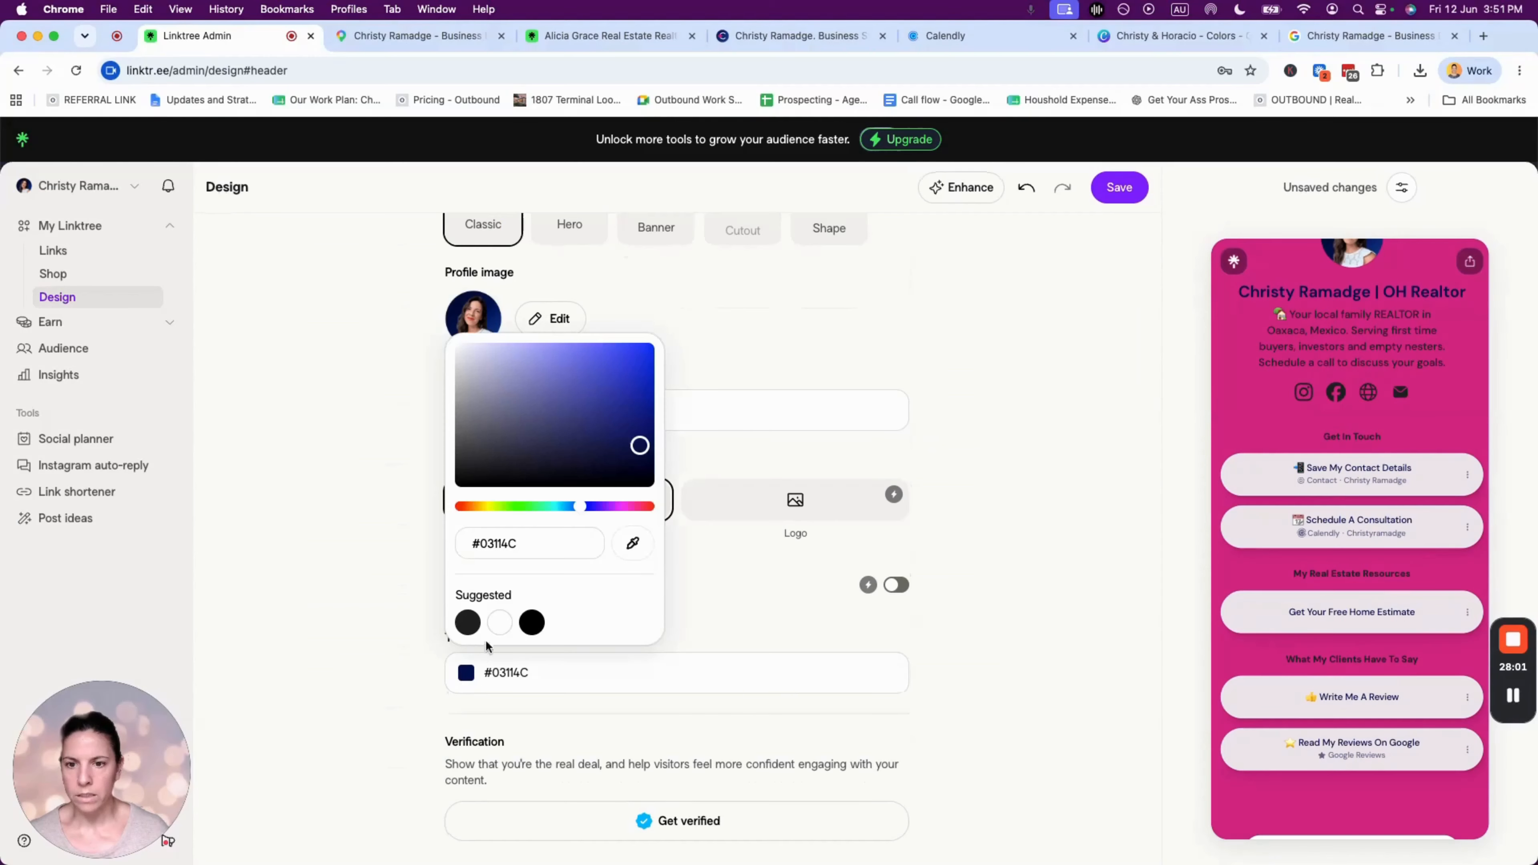
left_click(498, 623)
left_click(377, 458)
scroll(378, 459, "up", 3)
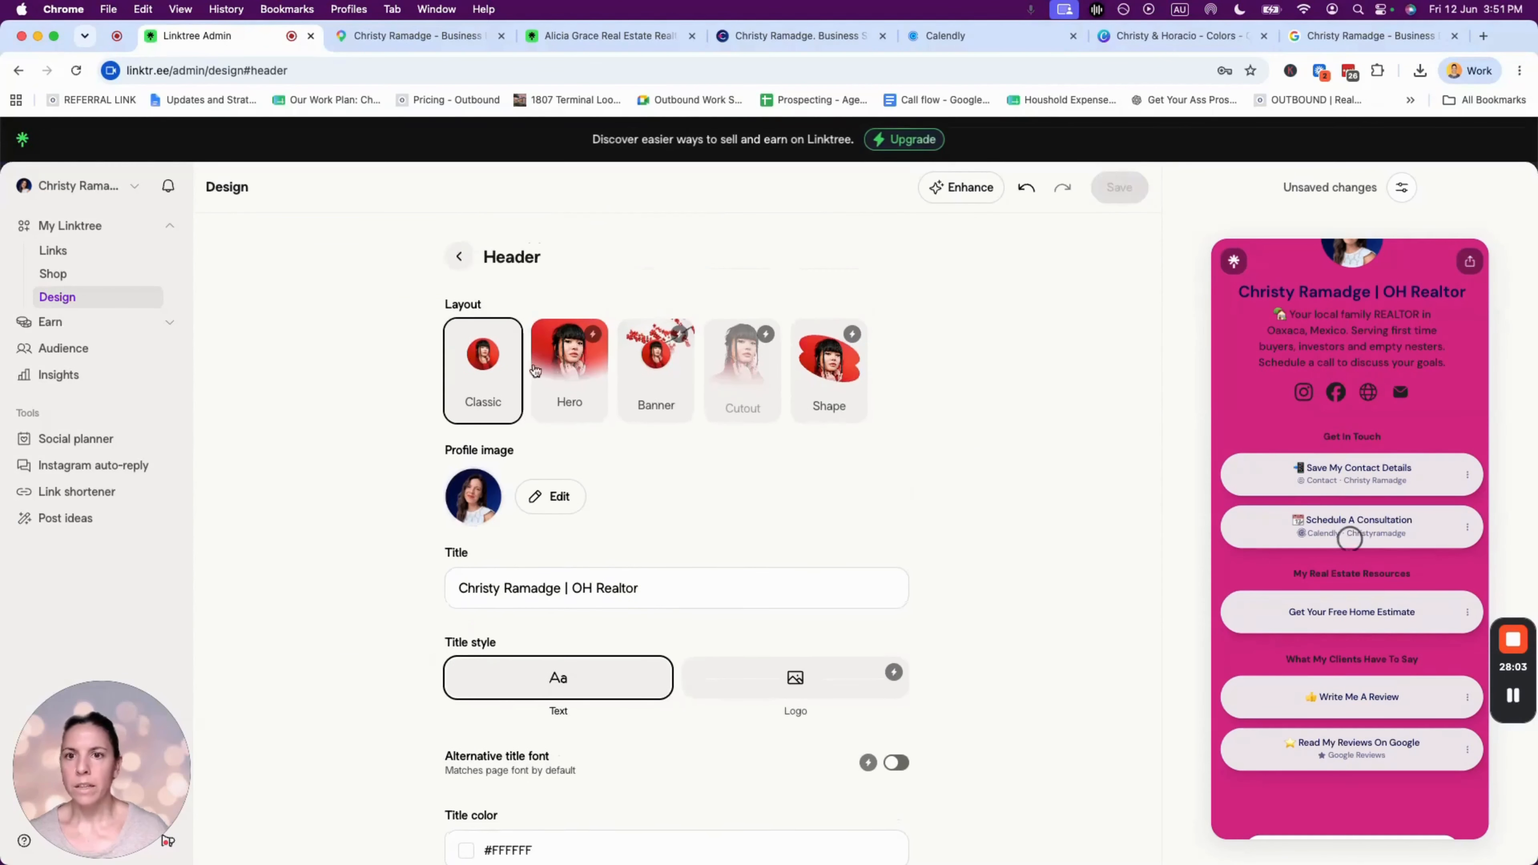
left_click(461, 255)
- Browse the page fonts and keep DM Sans
left_click(508, 558)
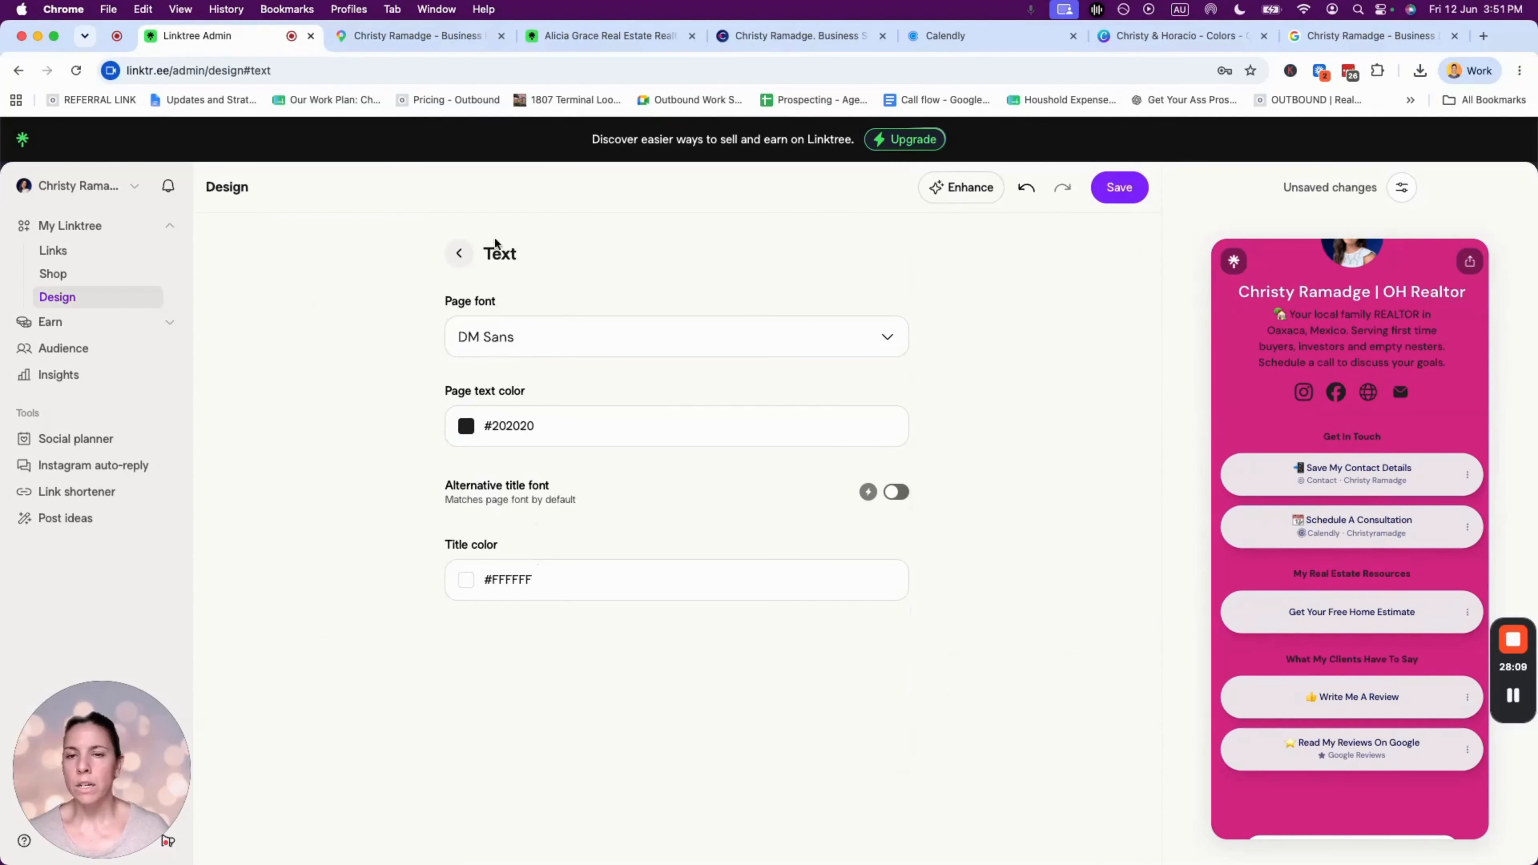
left_click(491, 336)
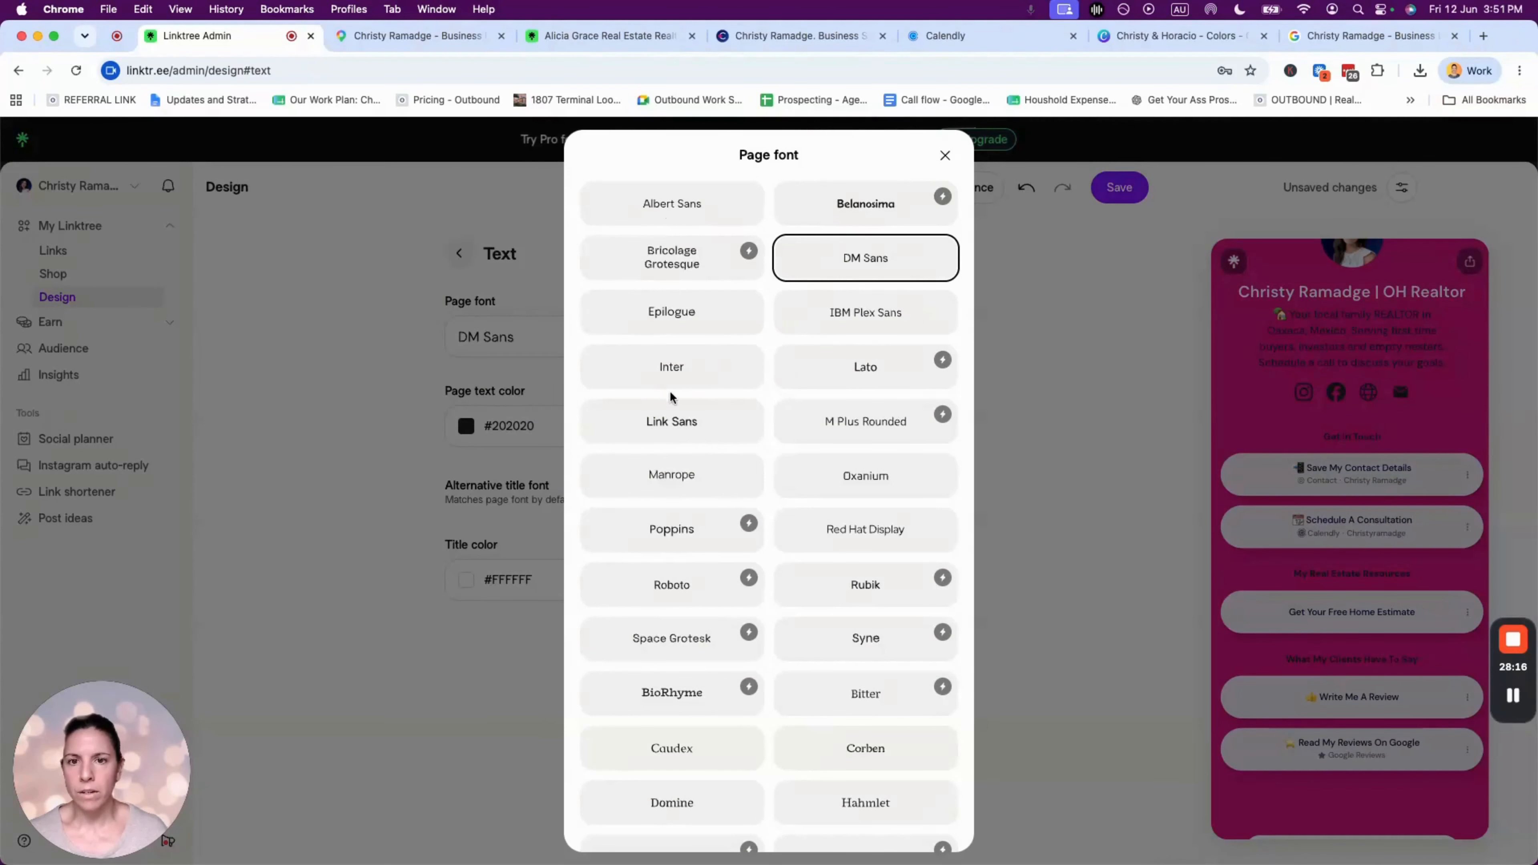
scroll(823, 591, "down", 5)
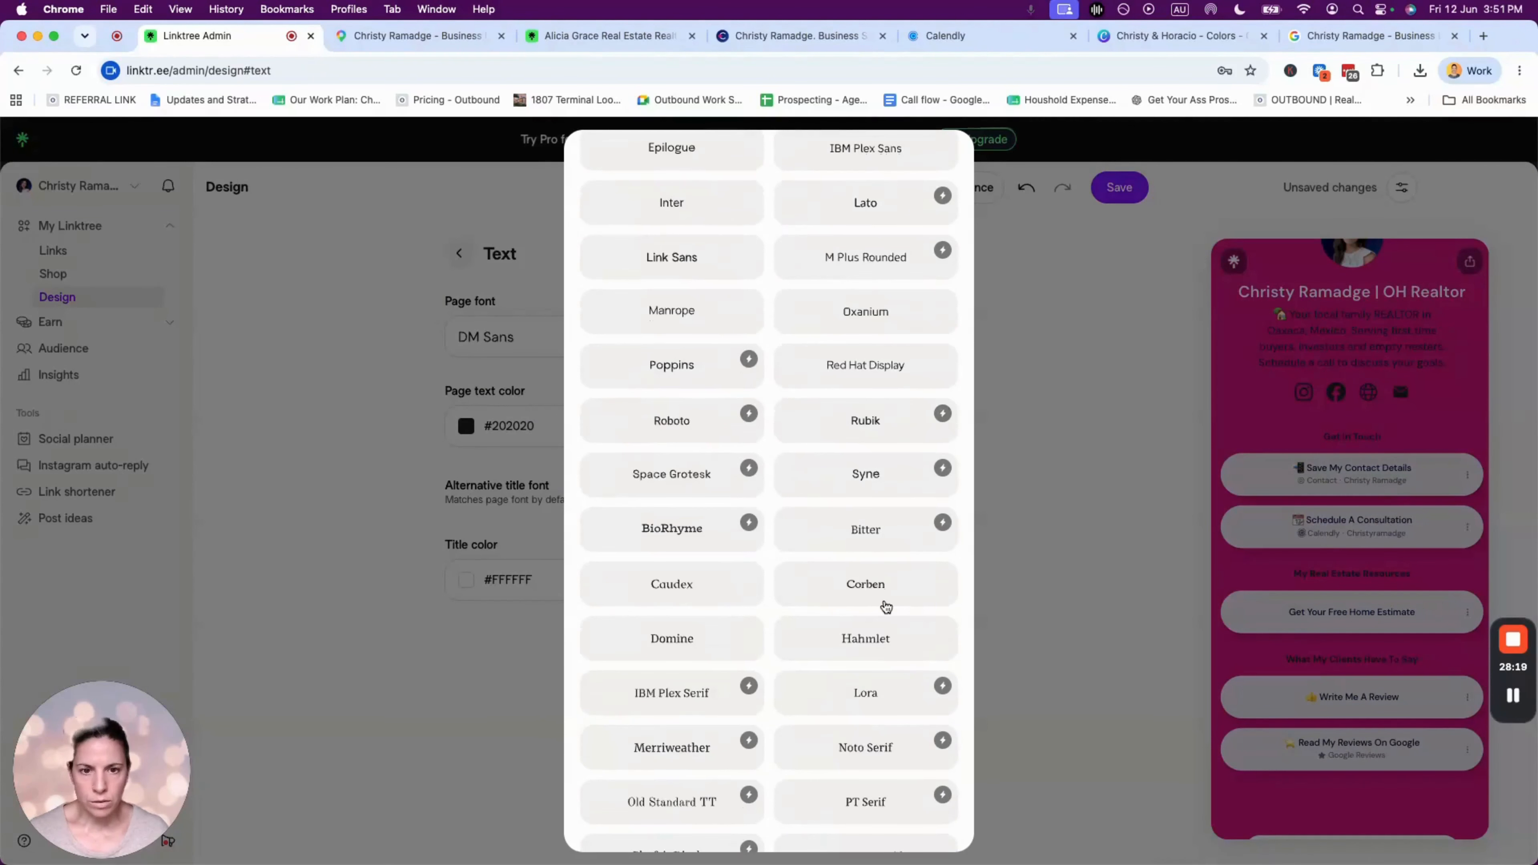
scroll(884, 604, "down", 2)
scroll(886, 606, "down", 2)
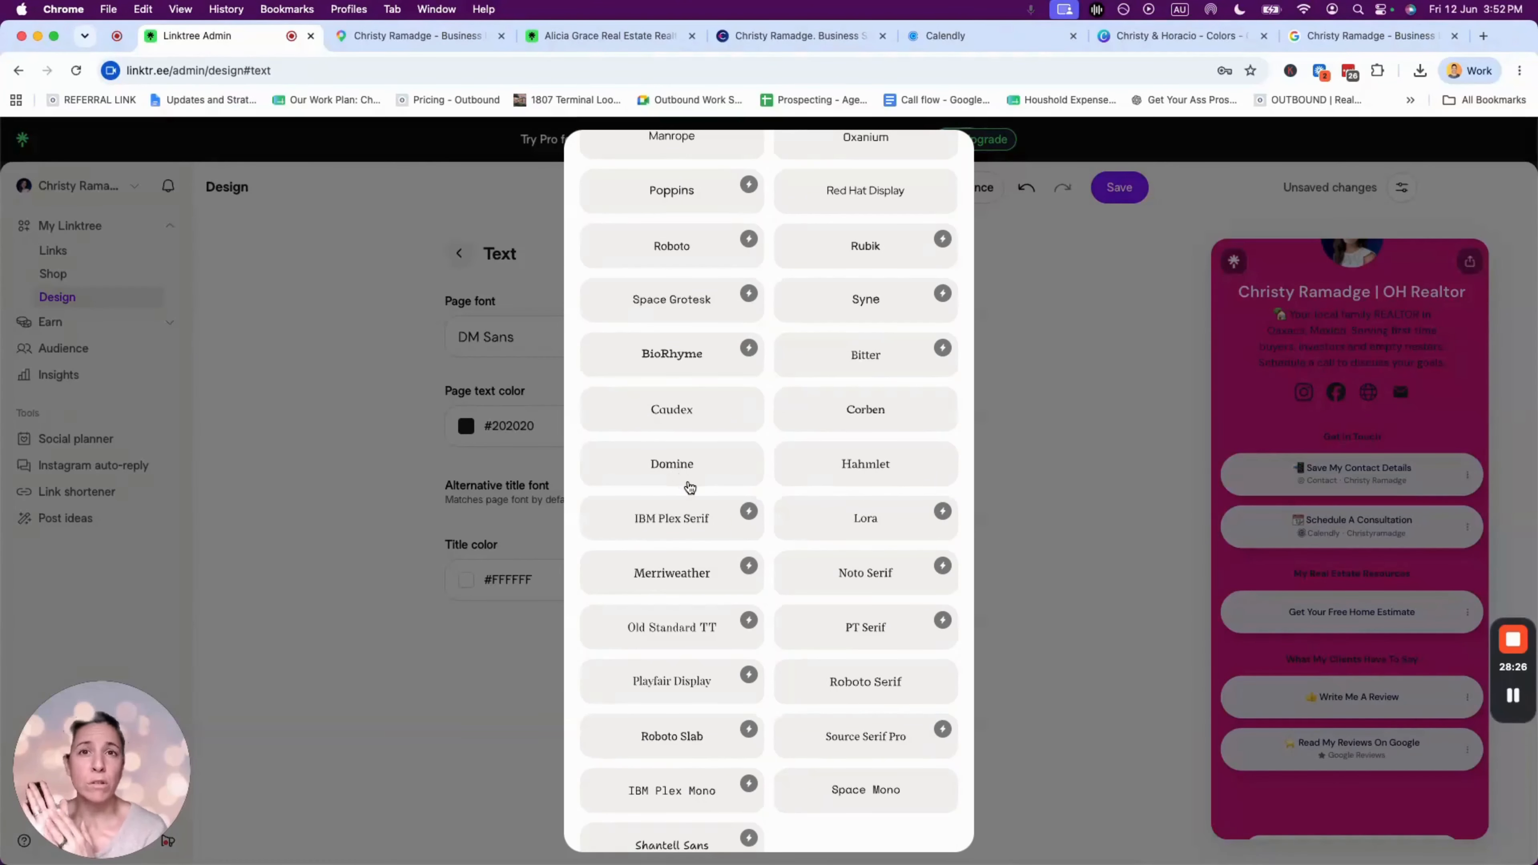
scroll(804, 515, "up", 7)
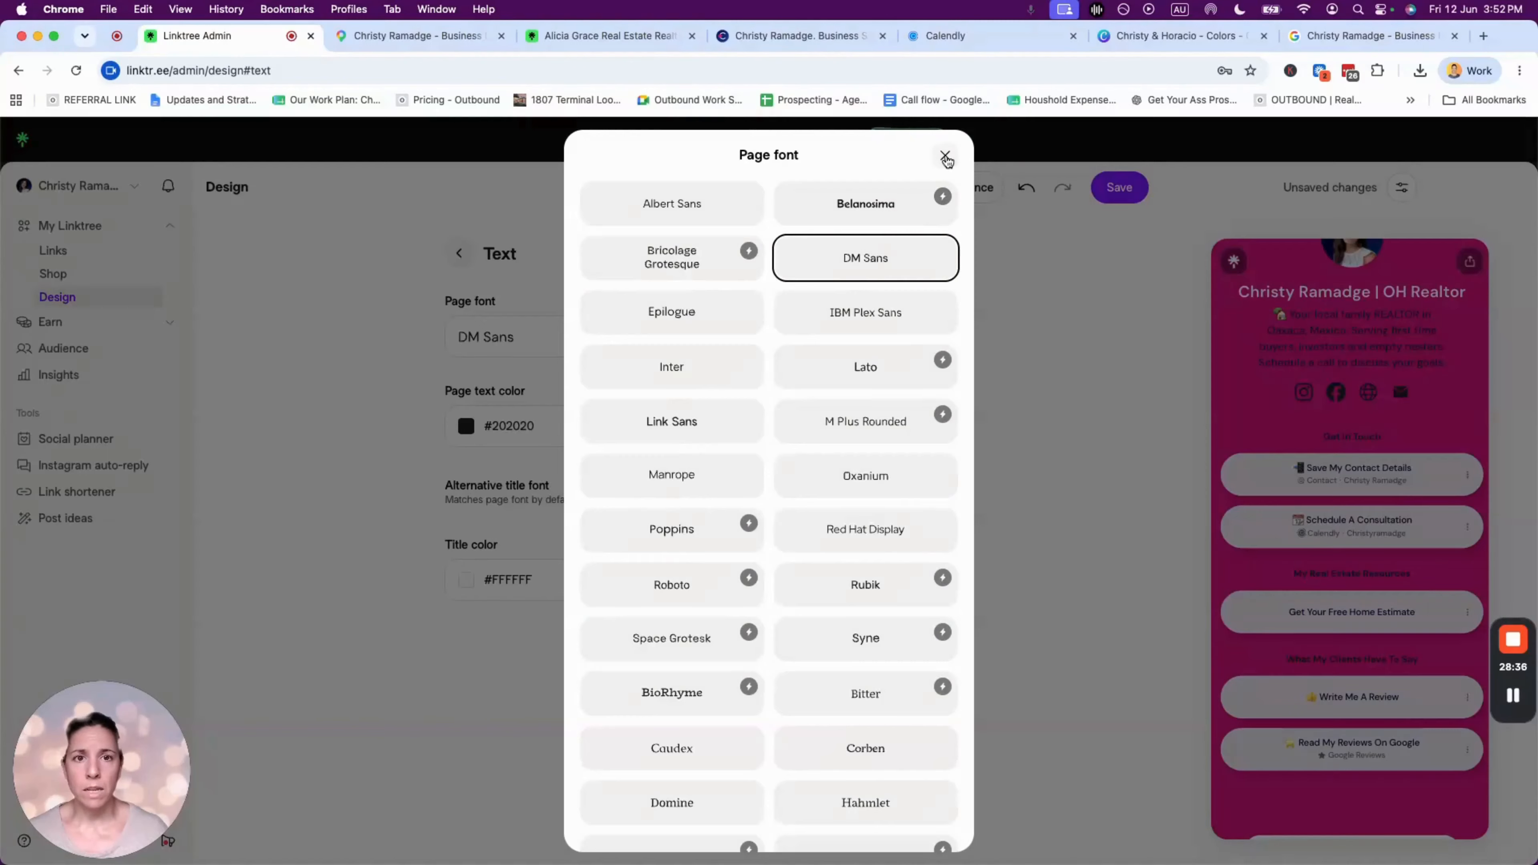
left_click(944, 155)
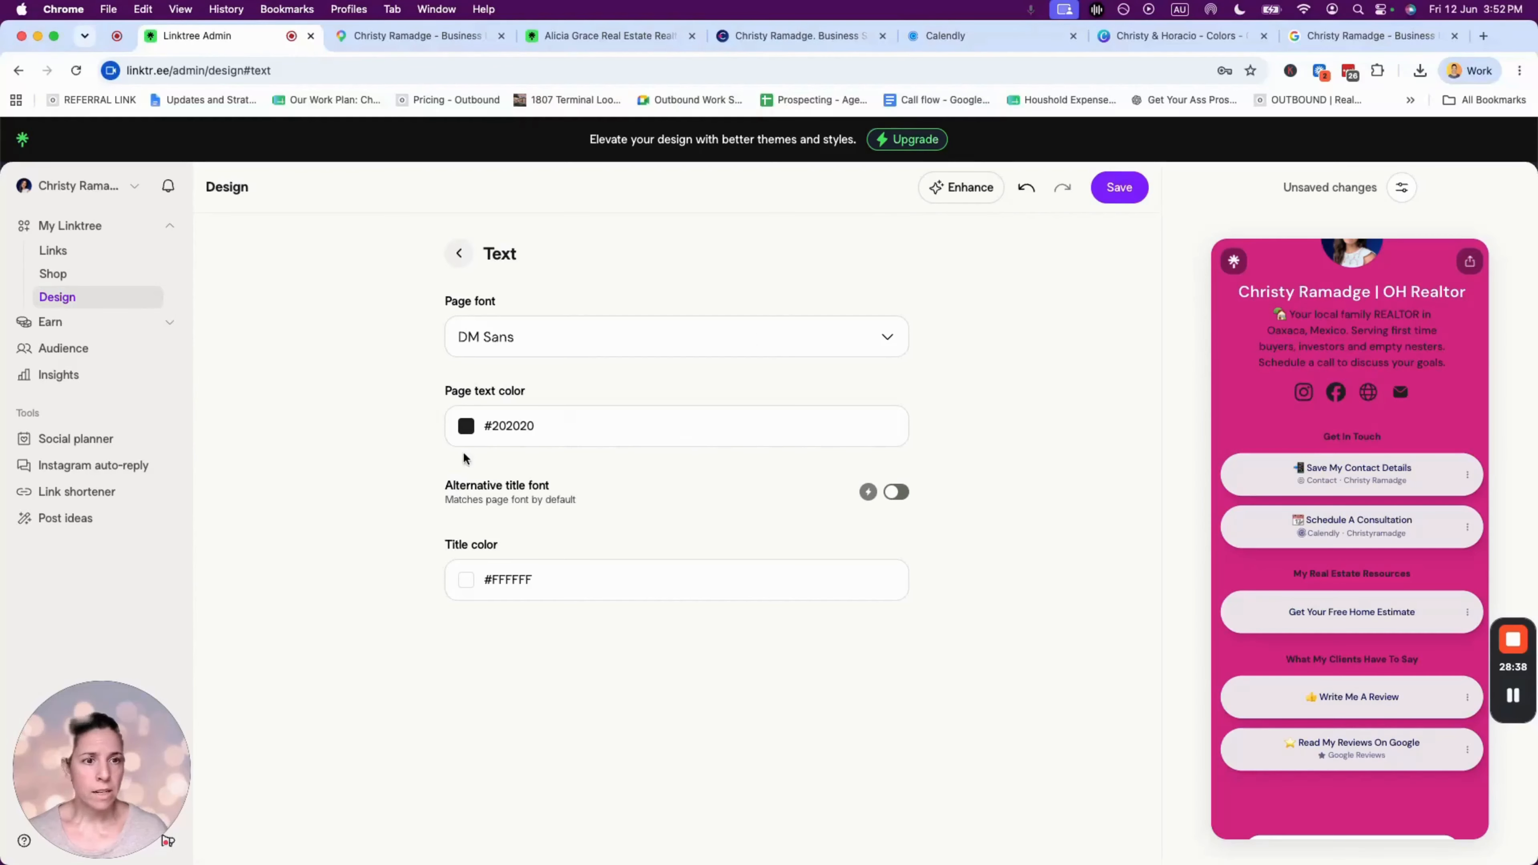
- Set the page text colour to white #FFFFFF, leaving the title white
left_click(464, 433)
left_click(467, 739)
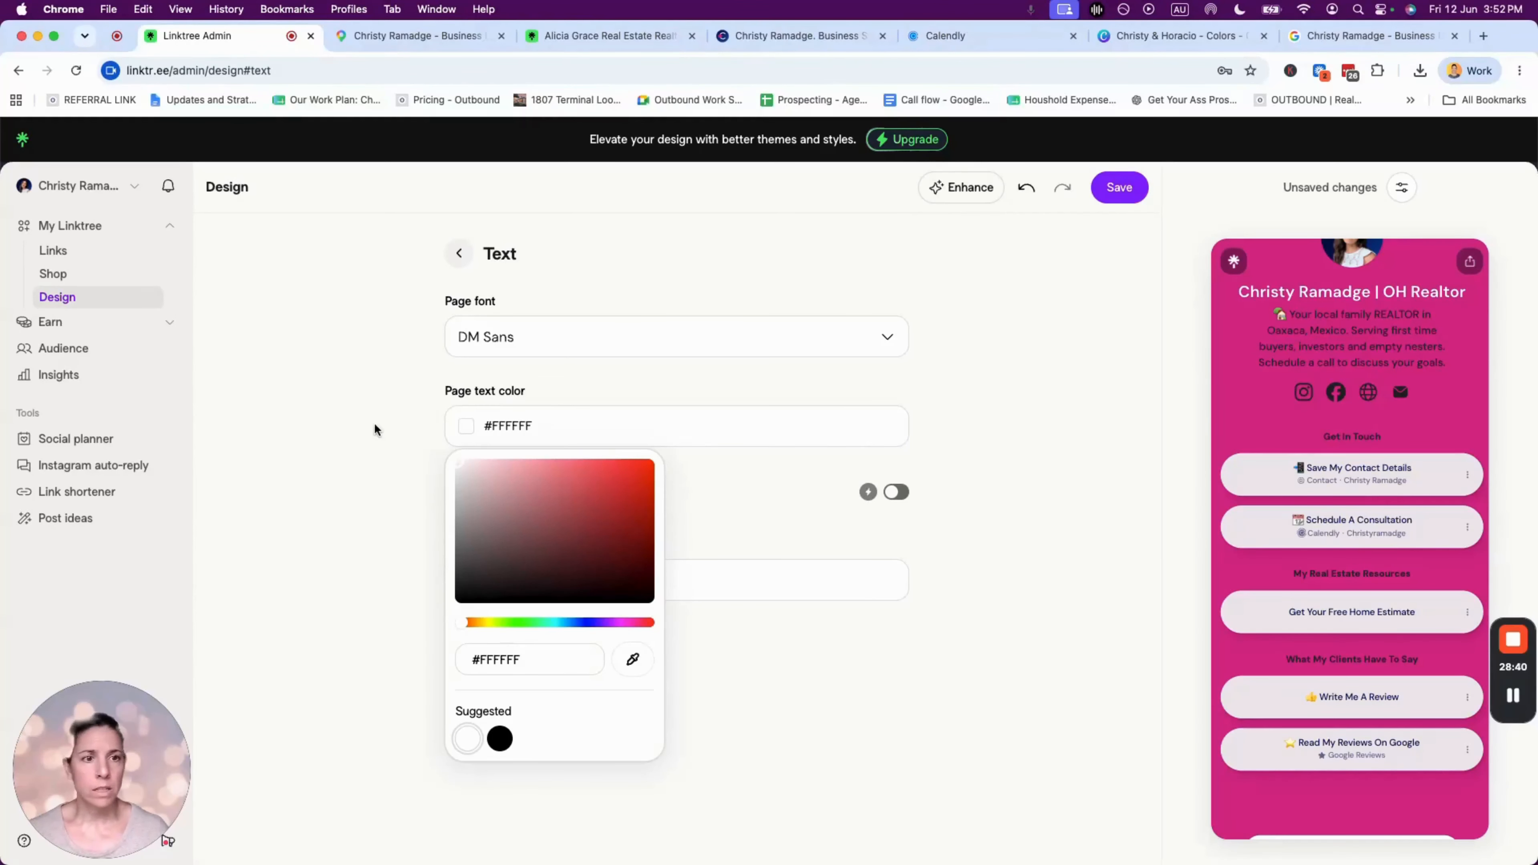
left_click(362, 479)
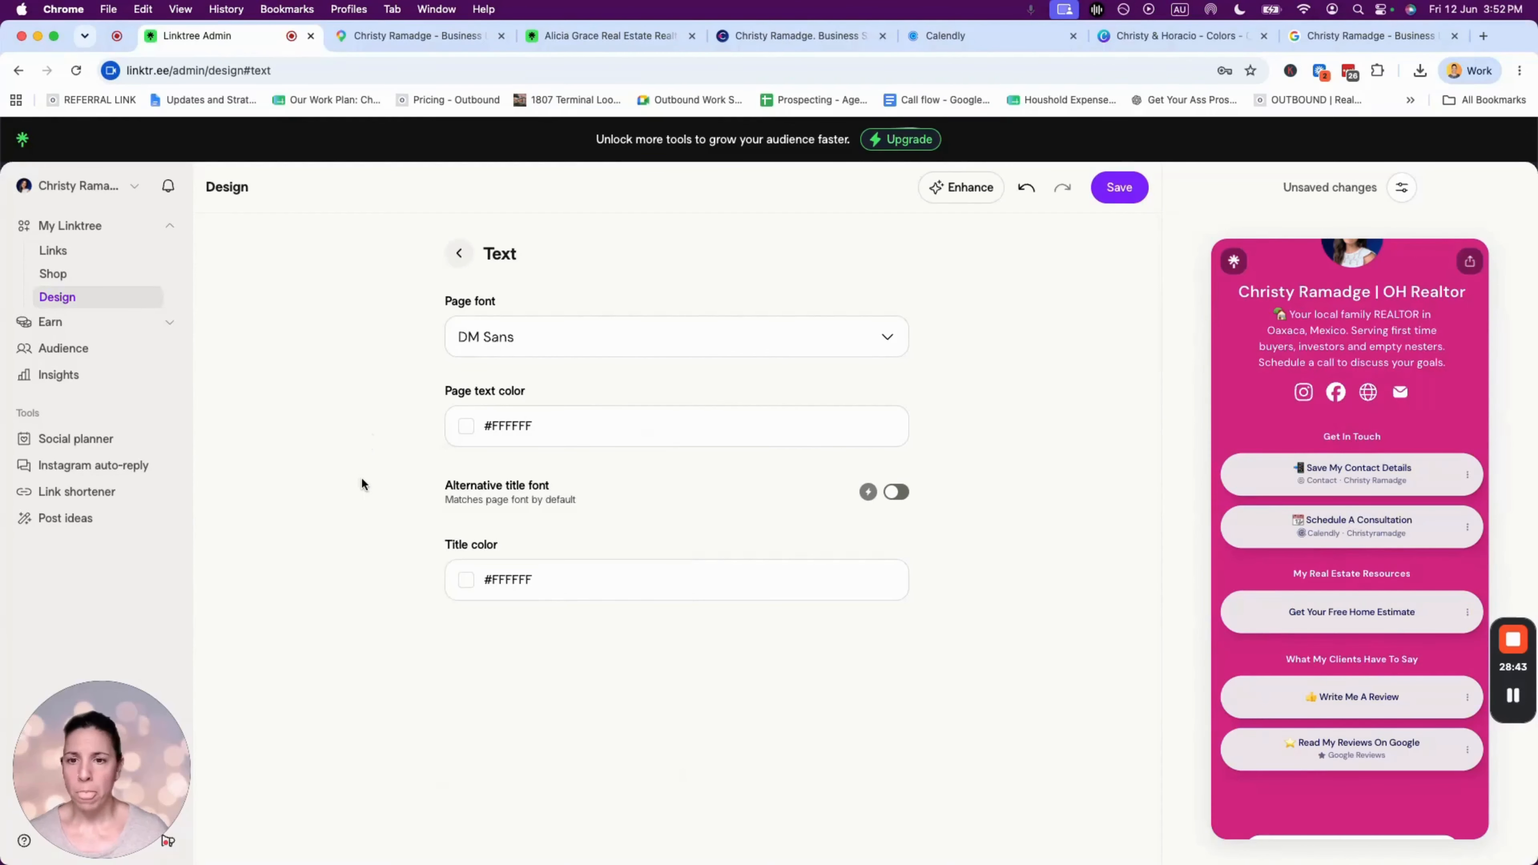
left_click(469, 584)
left_click(464, 585)
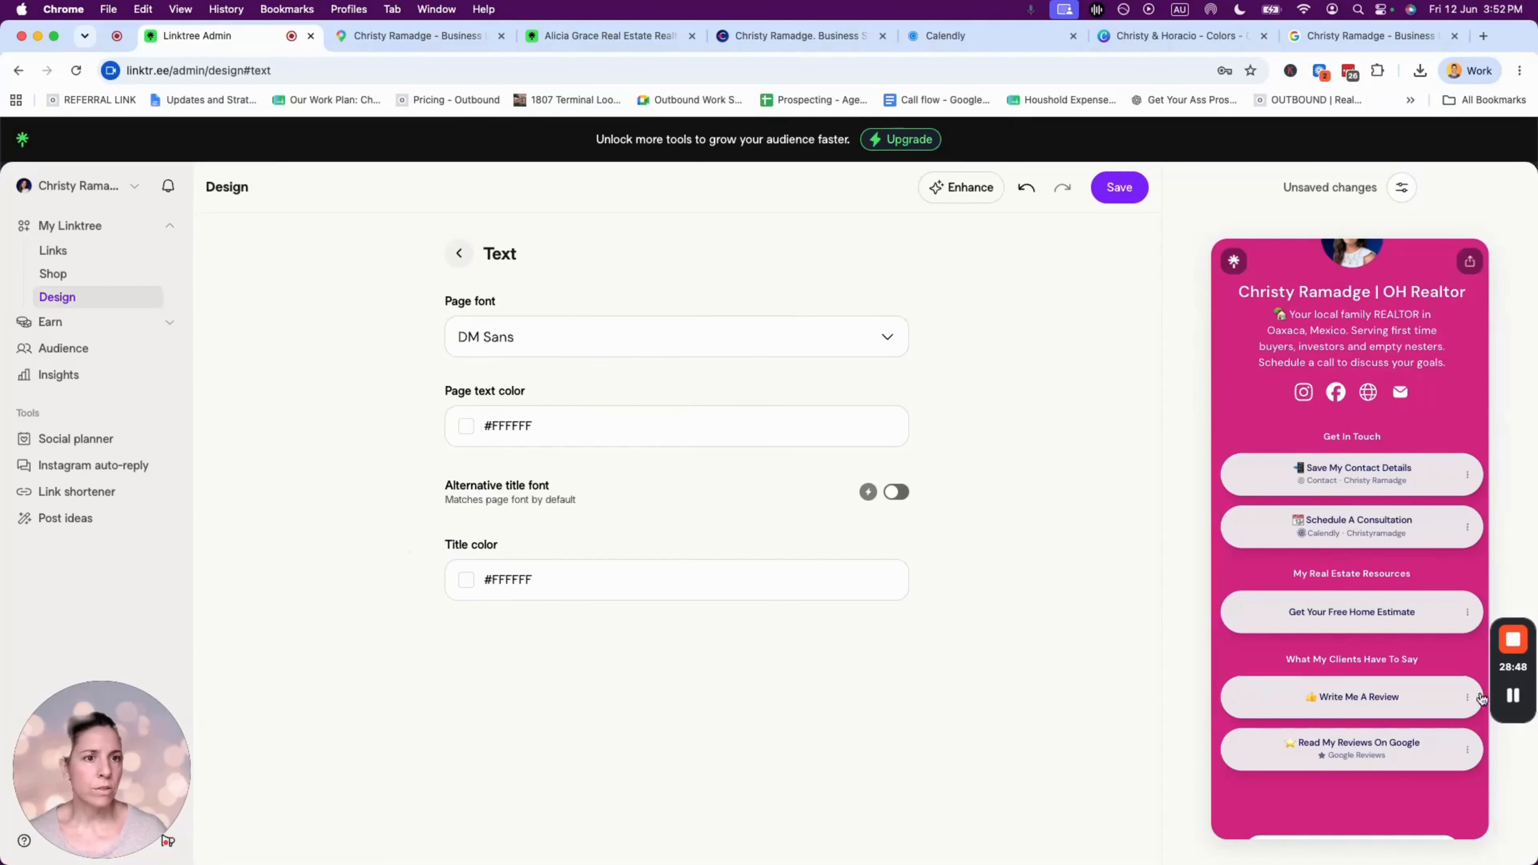
scroll(1370, 681, "up", 2)
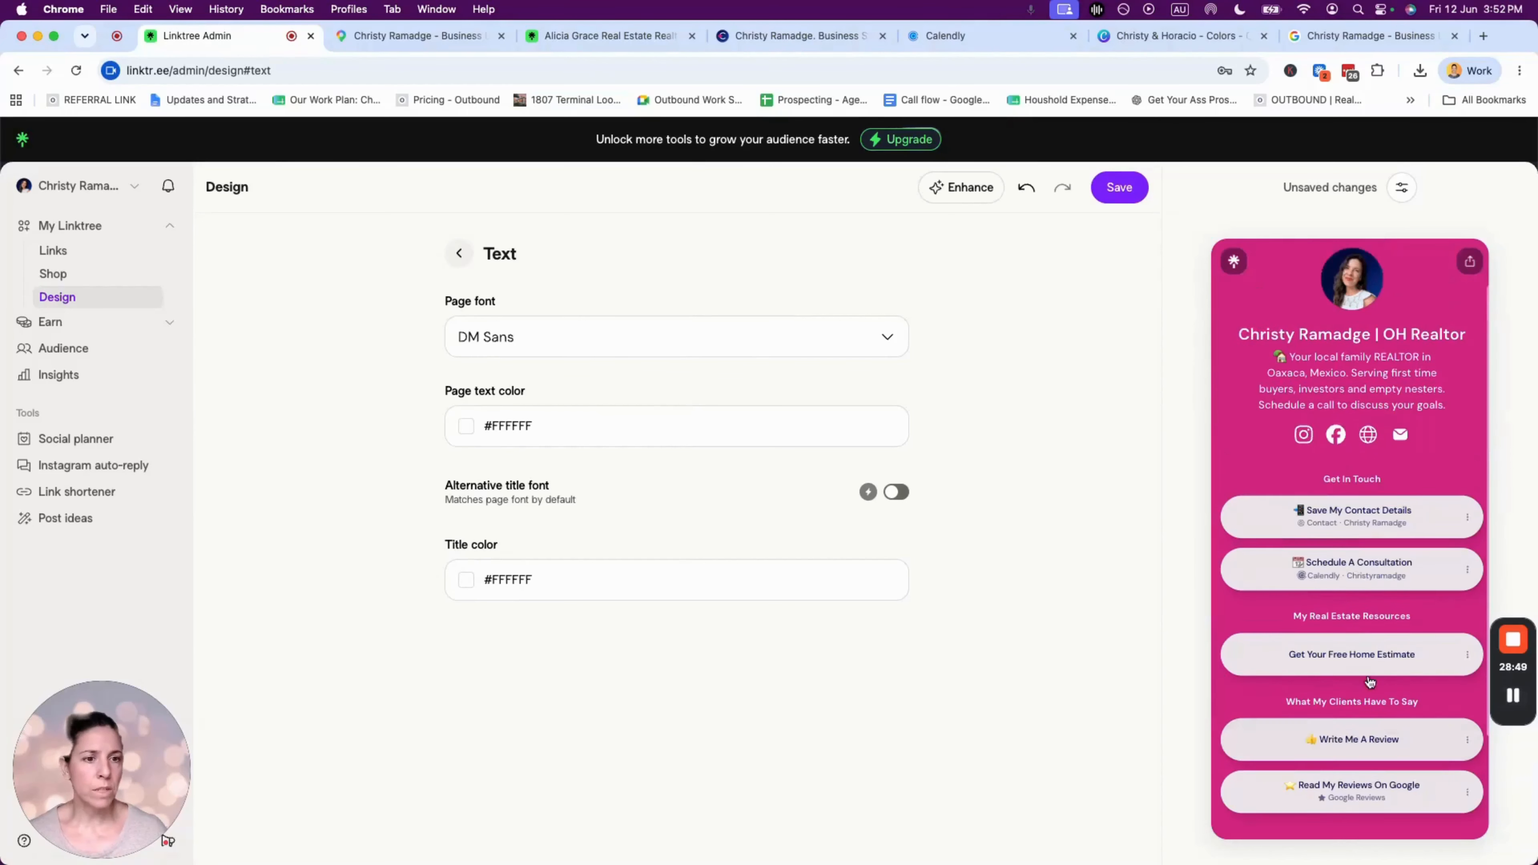
left_click(473, 253)
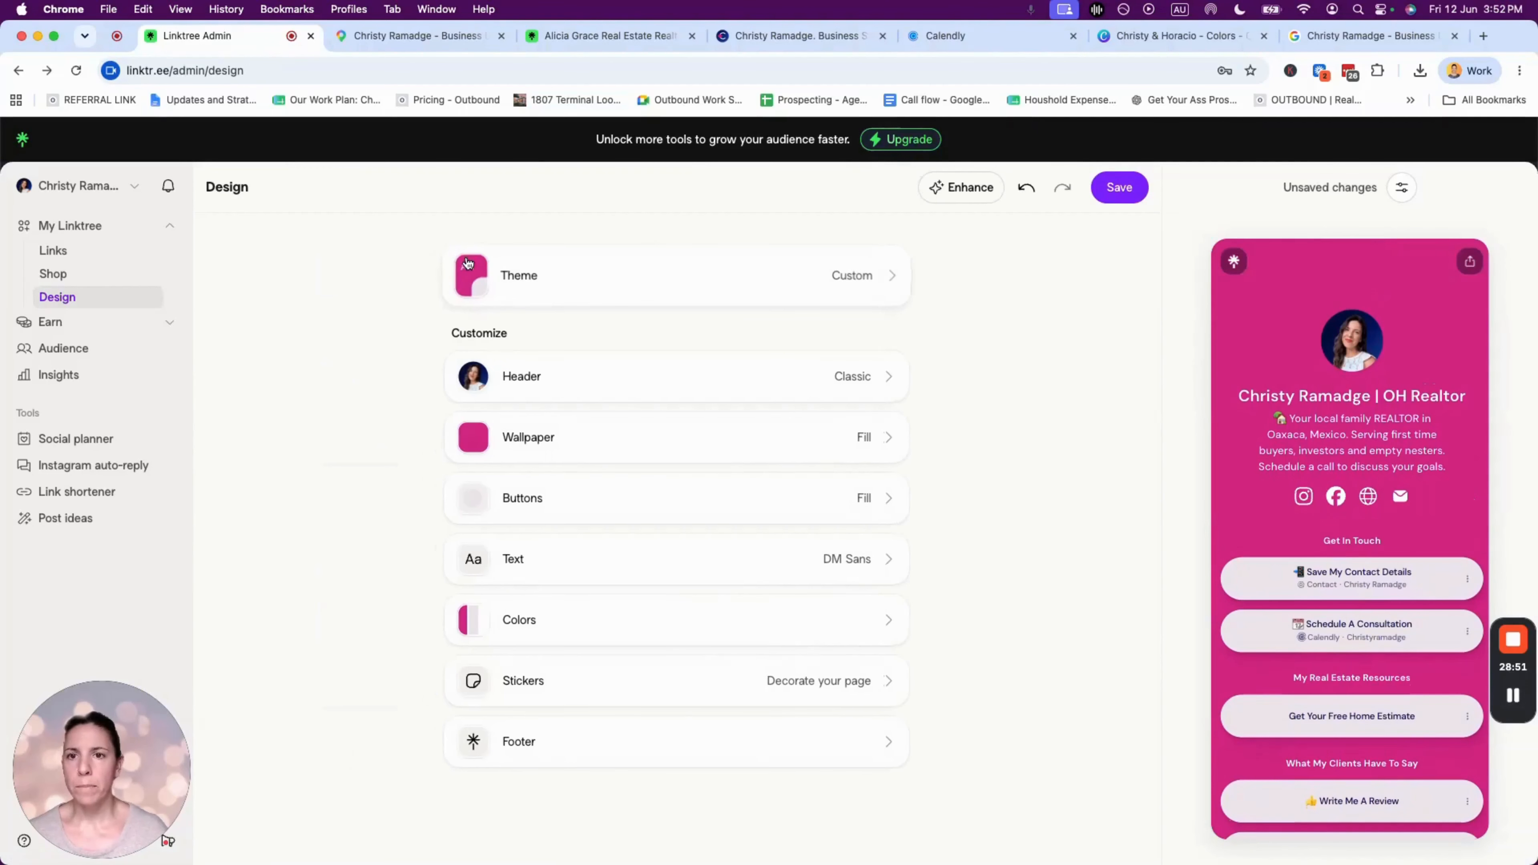
left_click(536, 627)
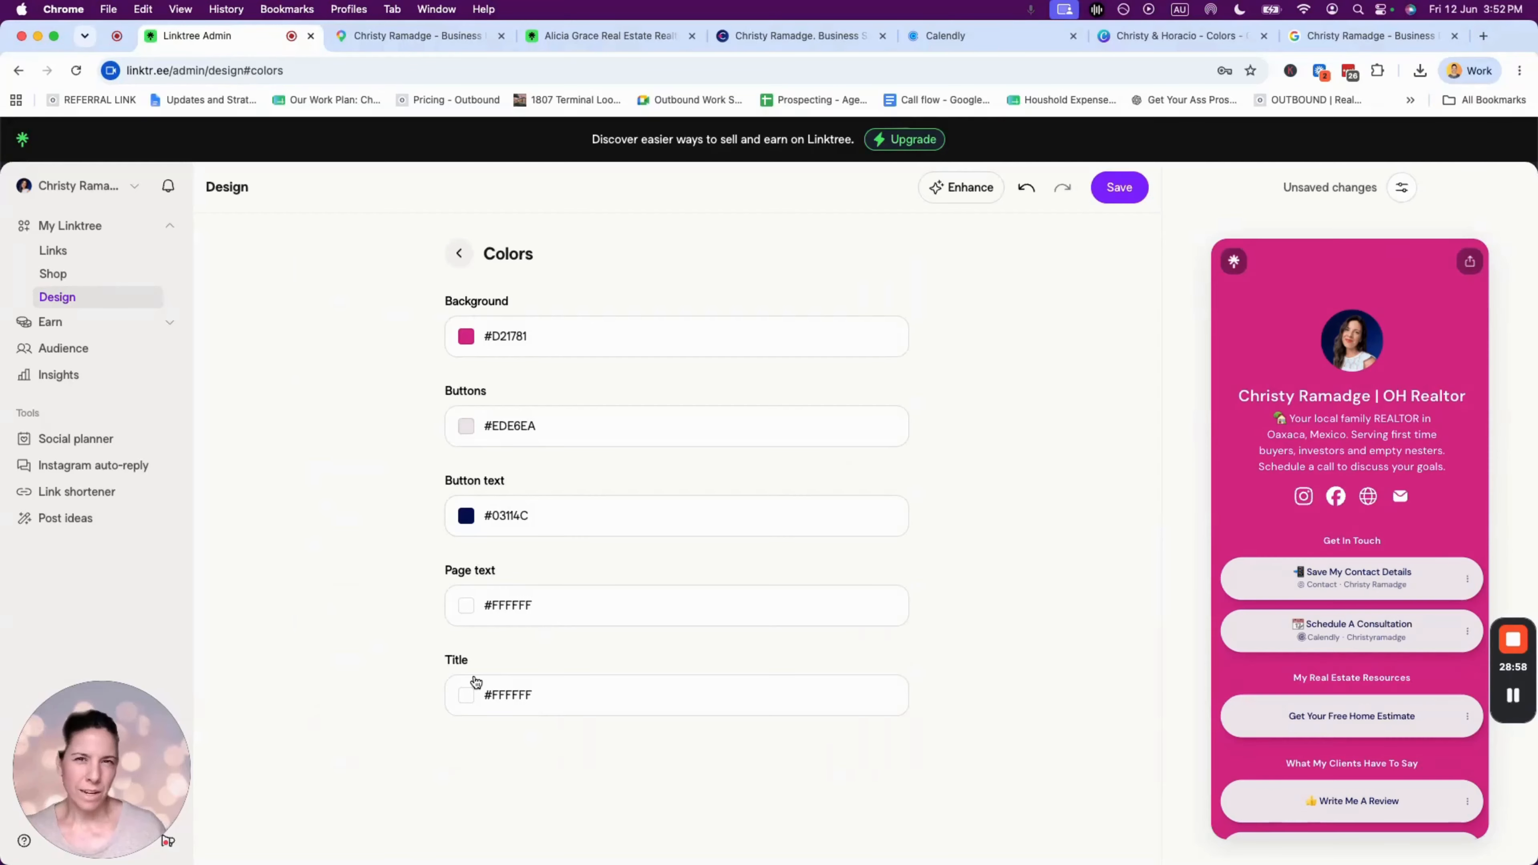
left_click(459, 253)
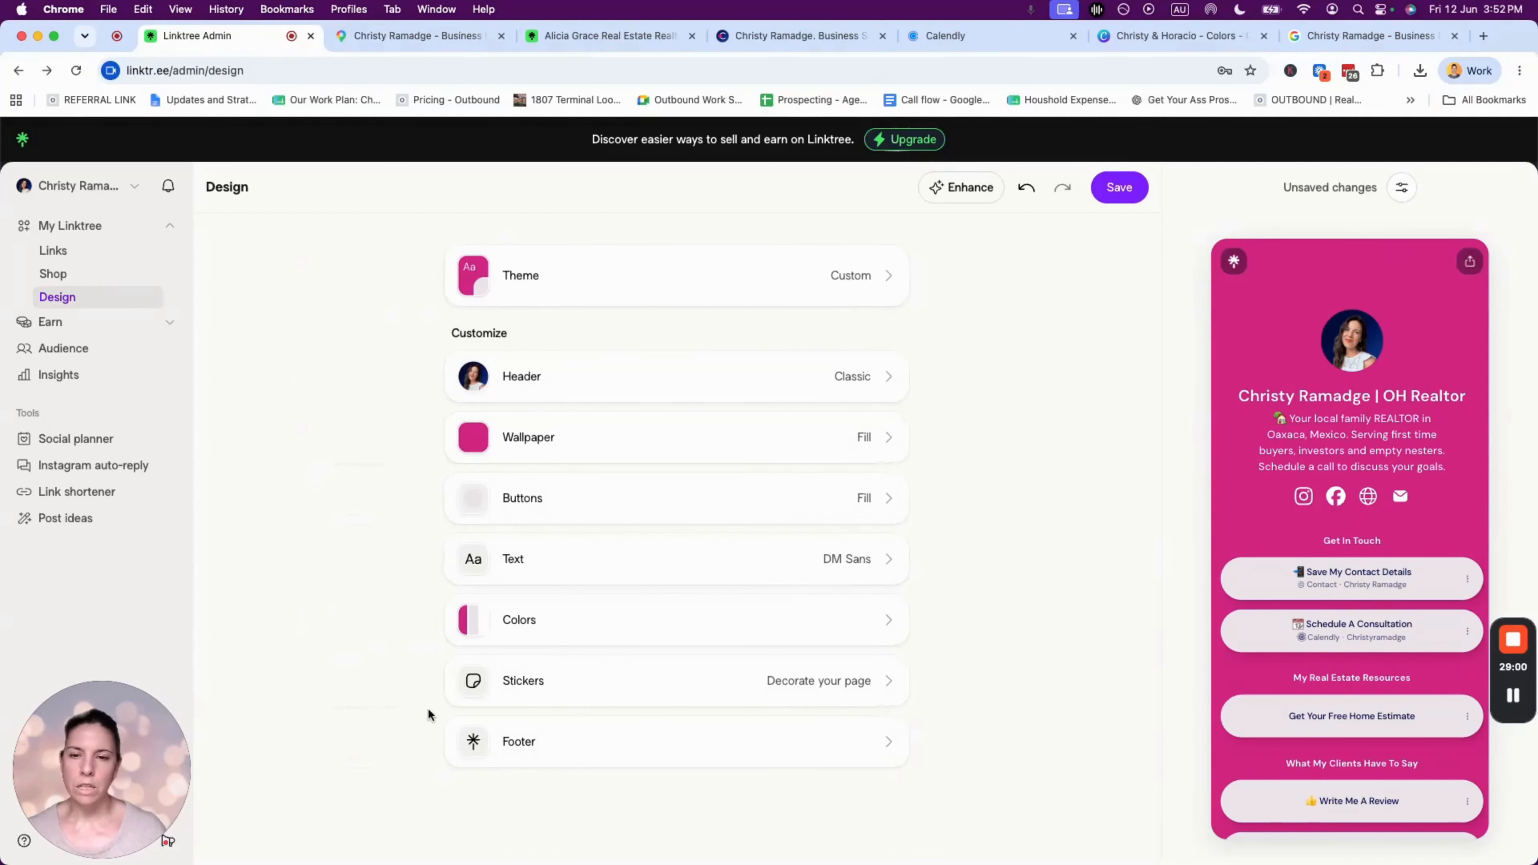
left_click(524, 685)
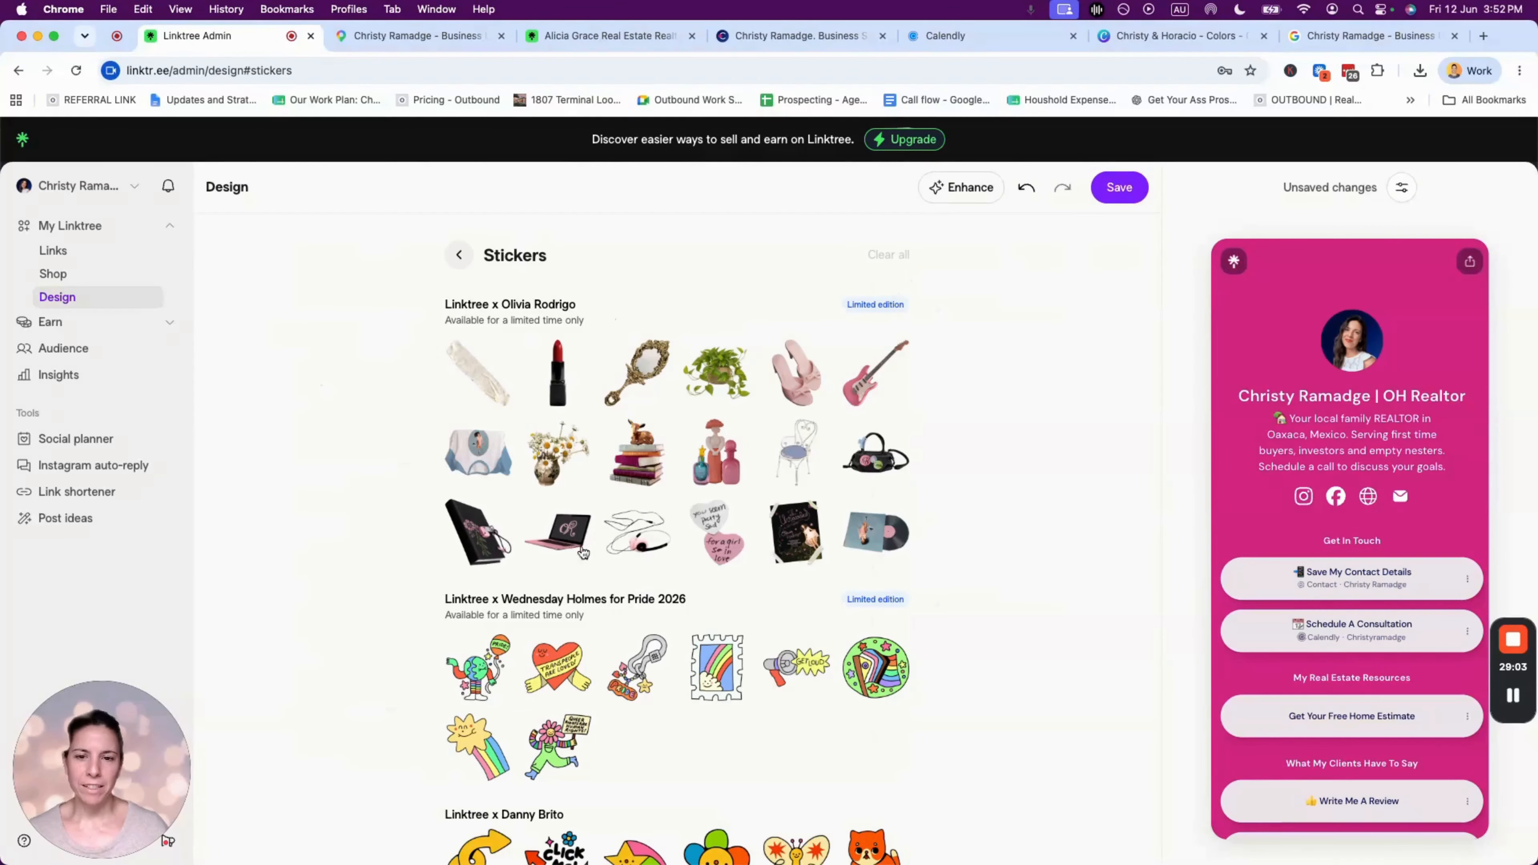
scroll(781, 536, "down", 3)
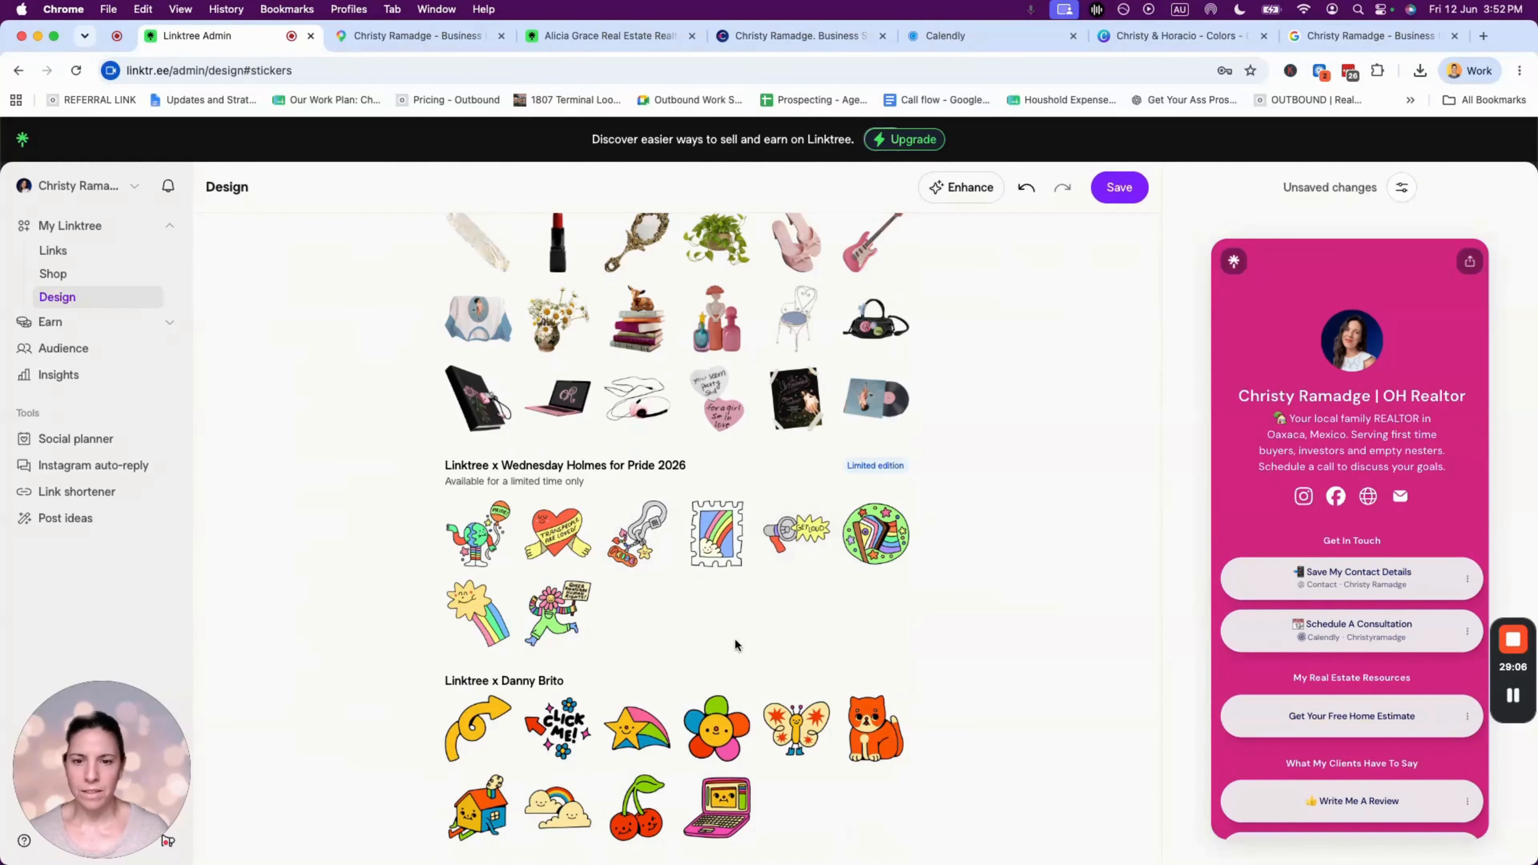
left_click(636, 729)
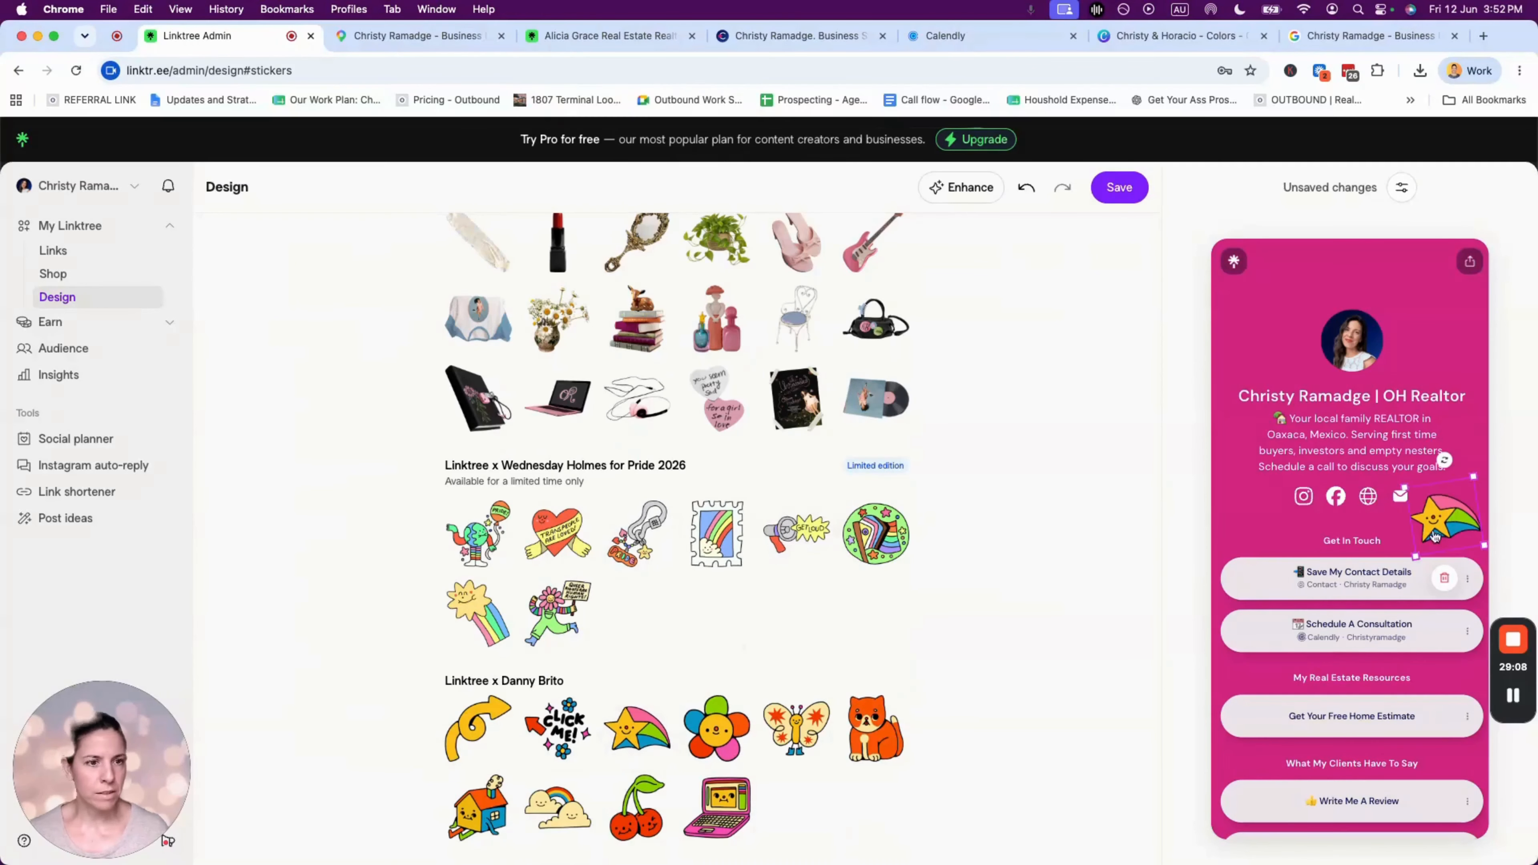
left_click_drag(1444, 515, 1429, 326)
scroll(755, 691, "down", 7)
scroll(755, 688, "down", 14)
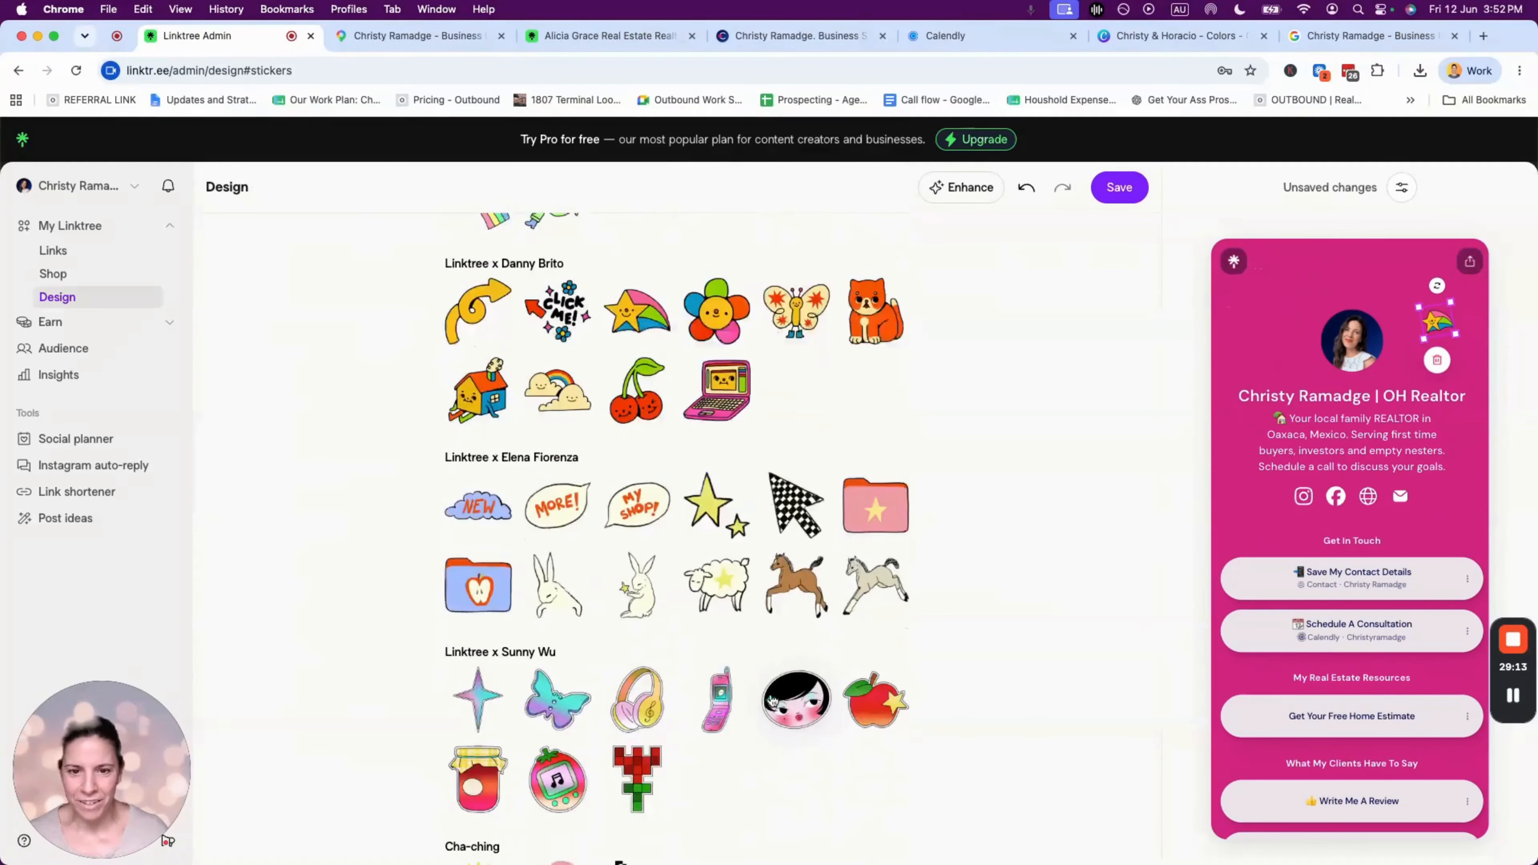
scroll(772, 693, "up", 20)
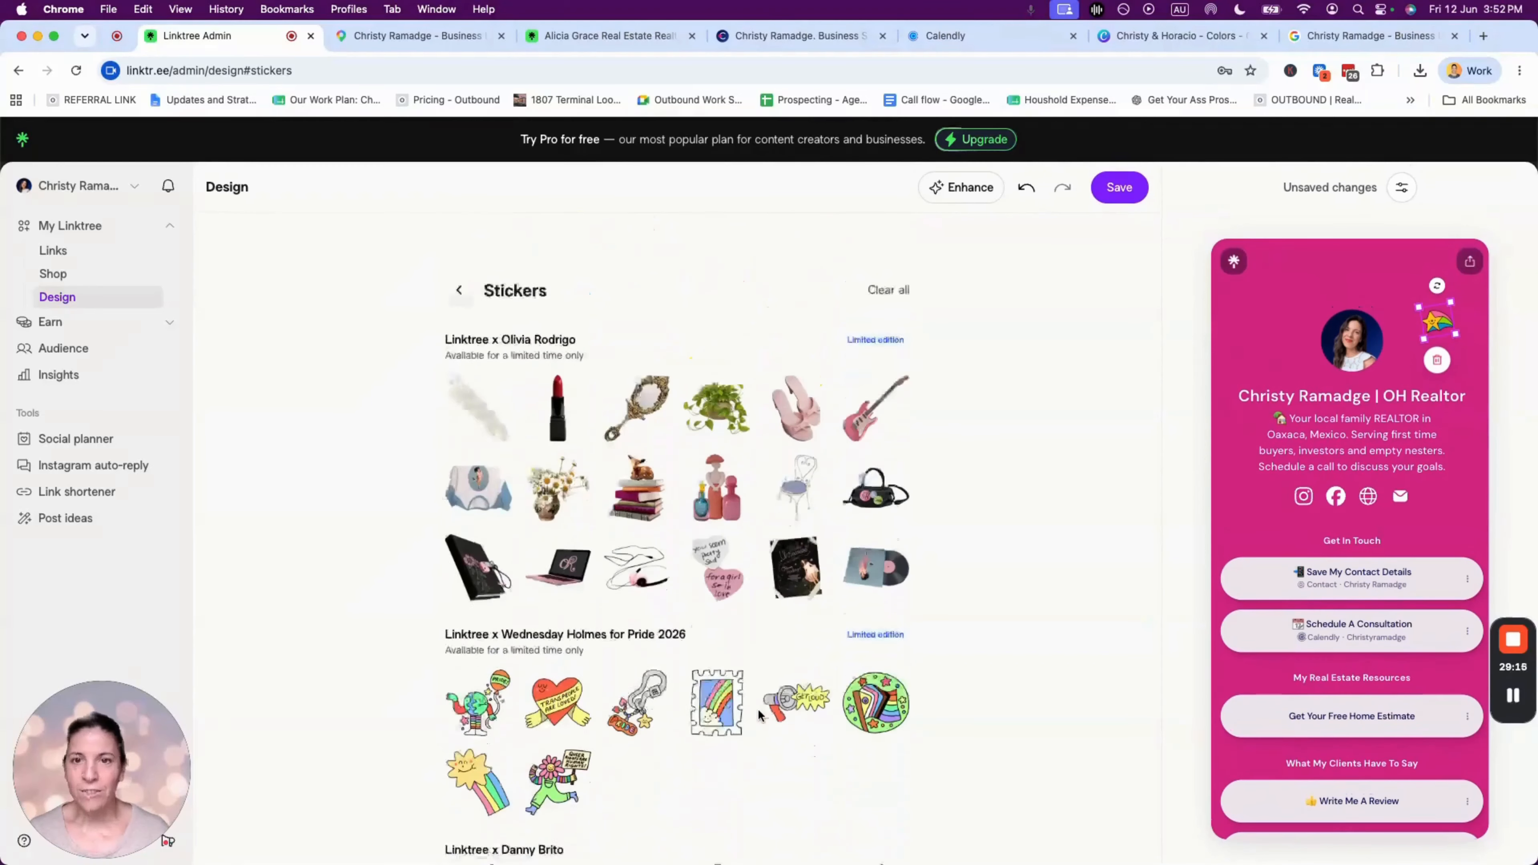
scroll(563, 478, "down", 2)
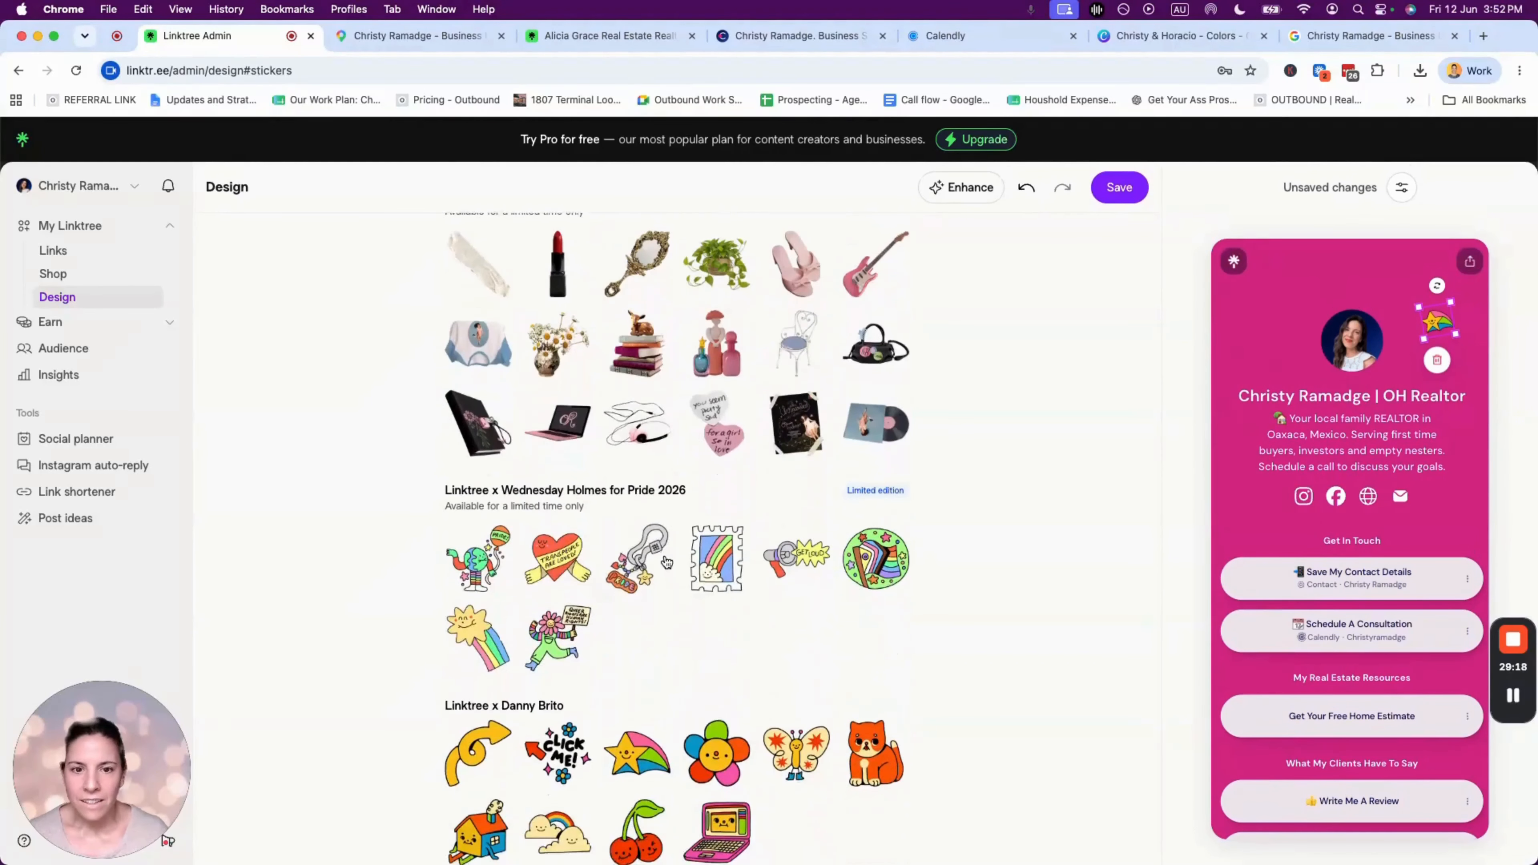
scroll(563, 478, "down", 8)
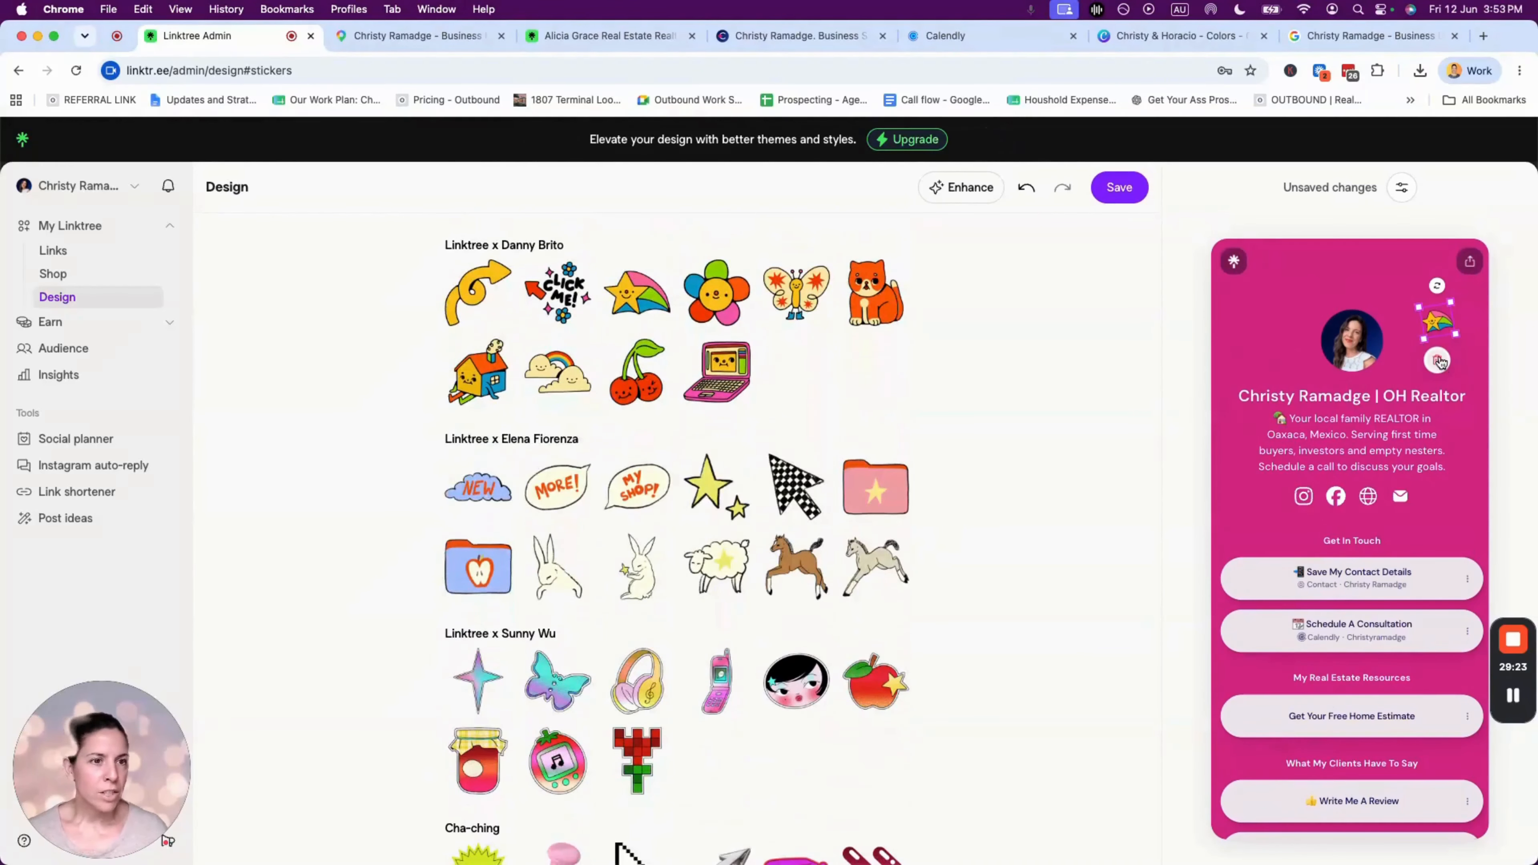
left_click_drag(1449, 299, 1468, 276)
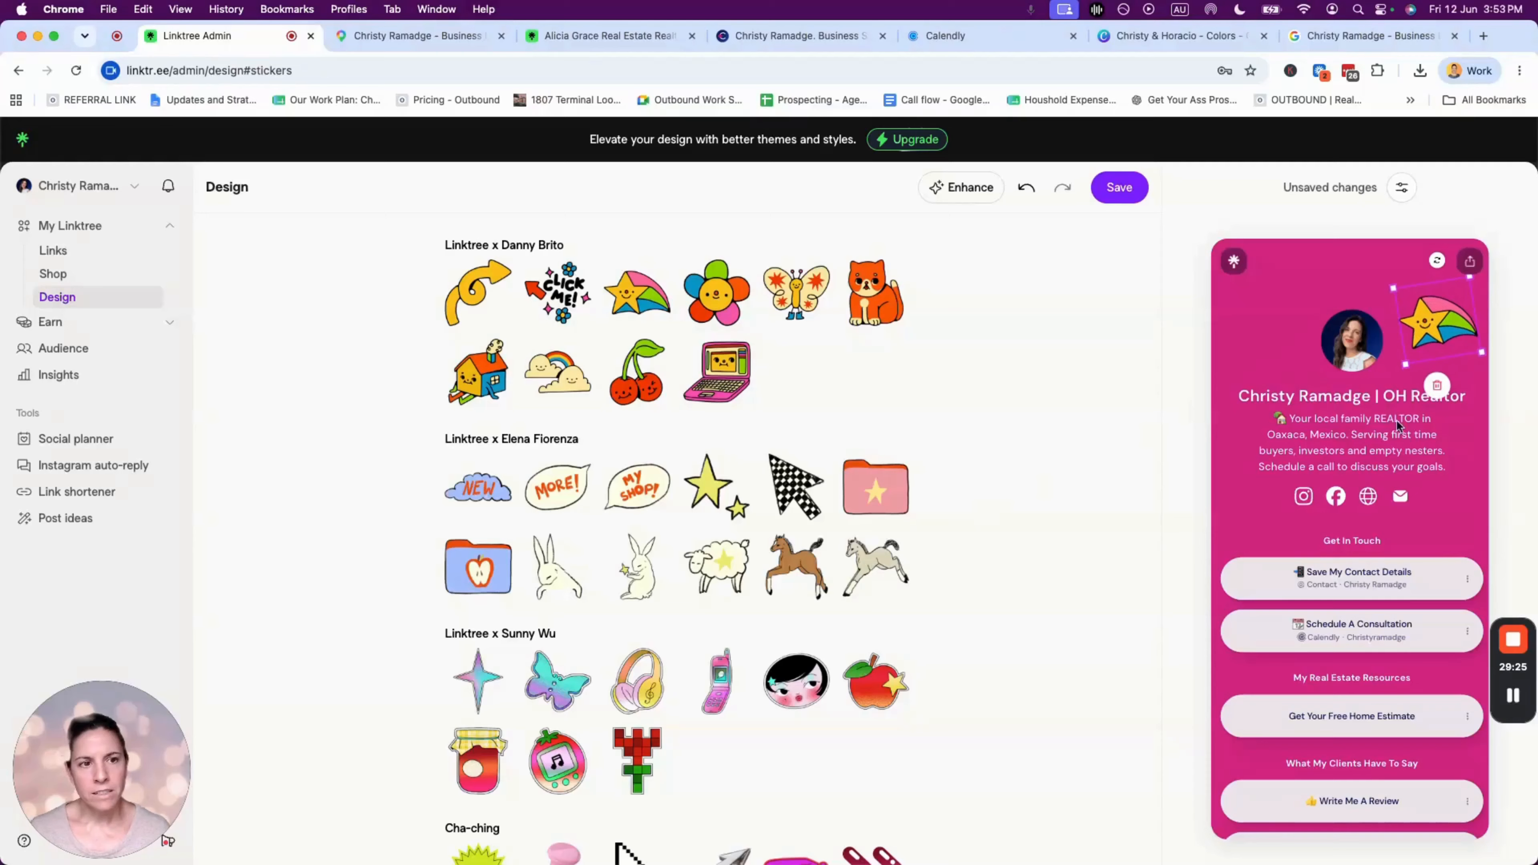
left_click(1437, 387)
scroll(908, 600, "down", 10)
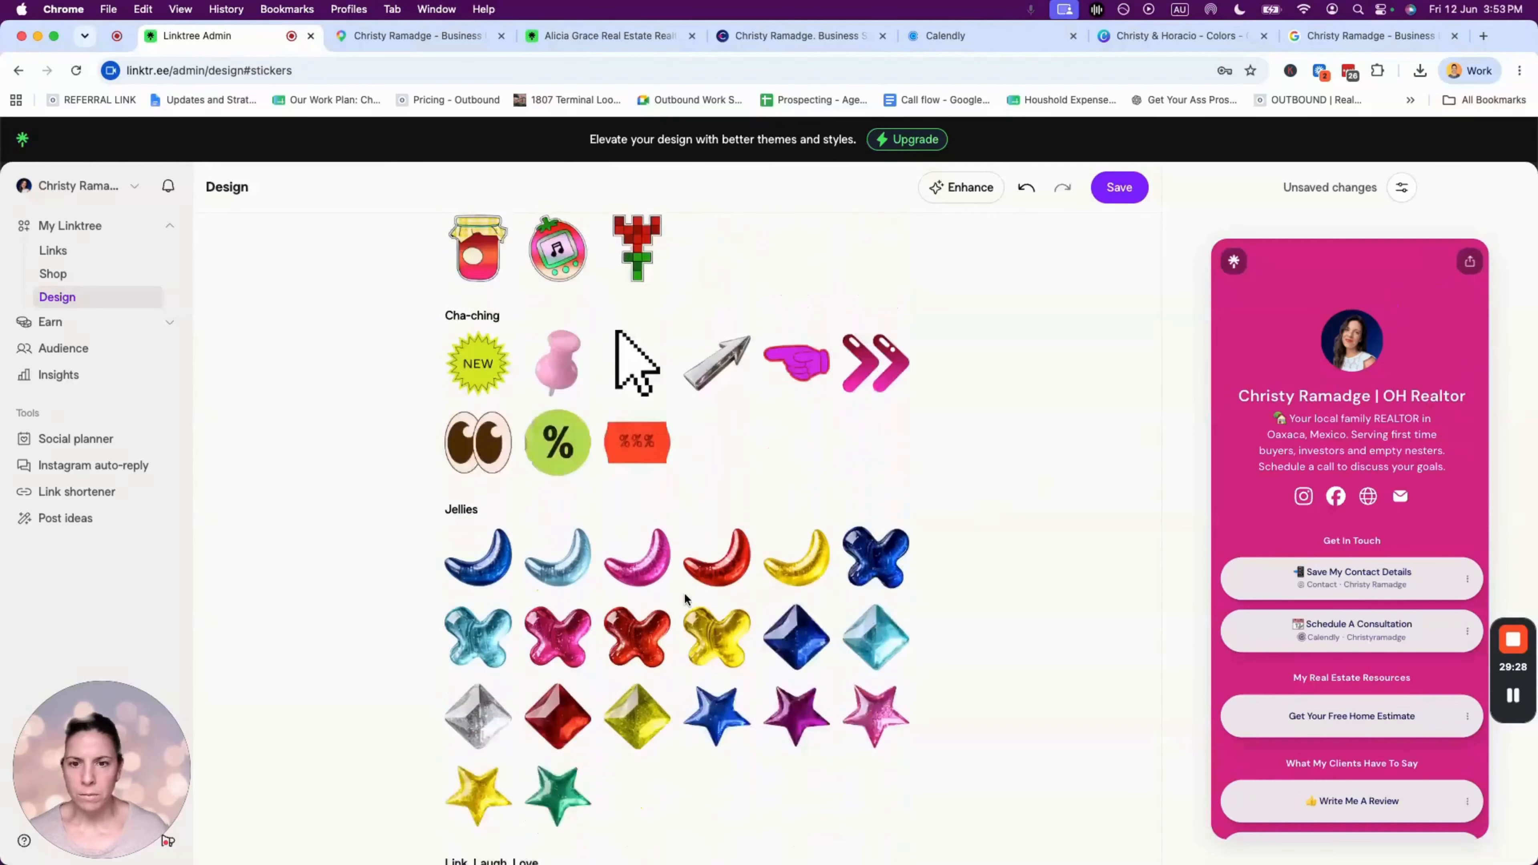
scroll(684, 602, "up", 20)
left_click(445, 263)
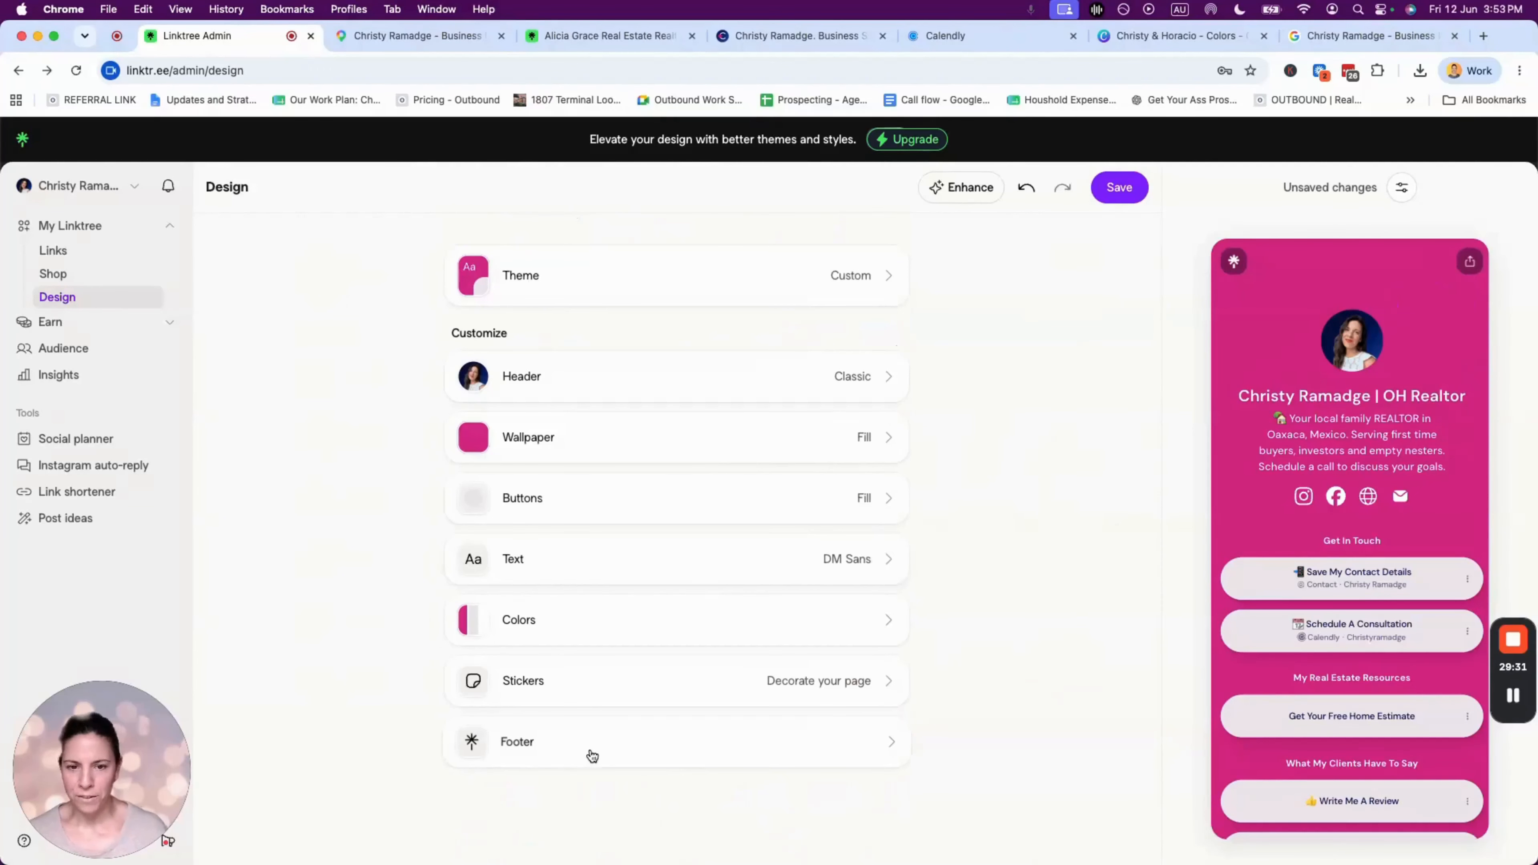
- Look over the footer settings, then save the profile's design changes
left_click(558, 743)
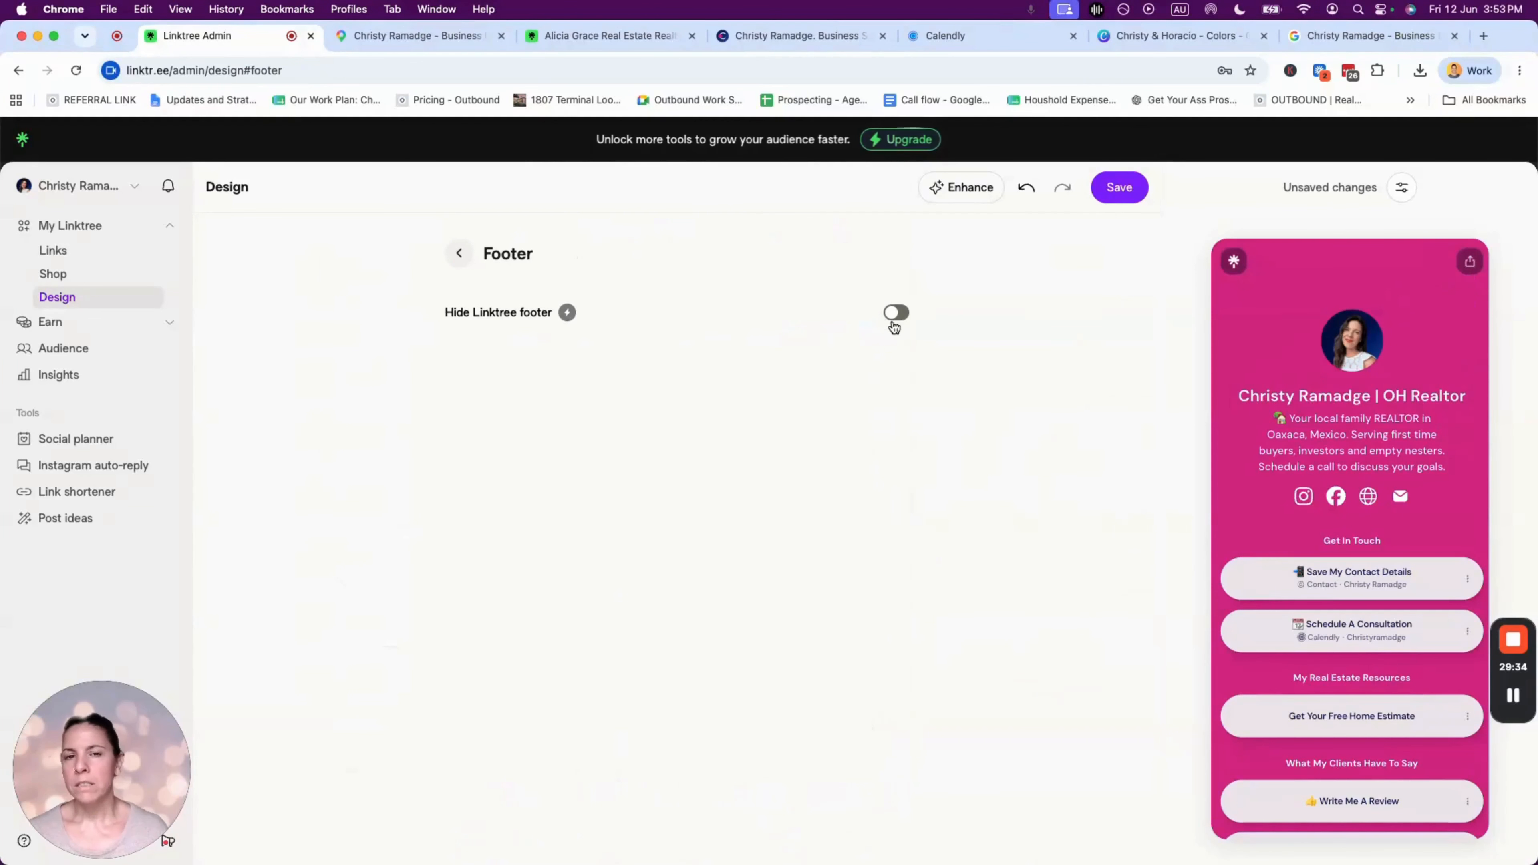
left_click(457, 254)
scroll(1367, 807, "down", 4)
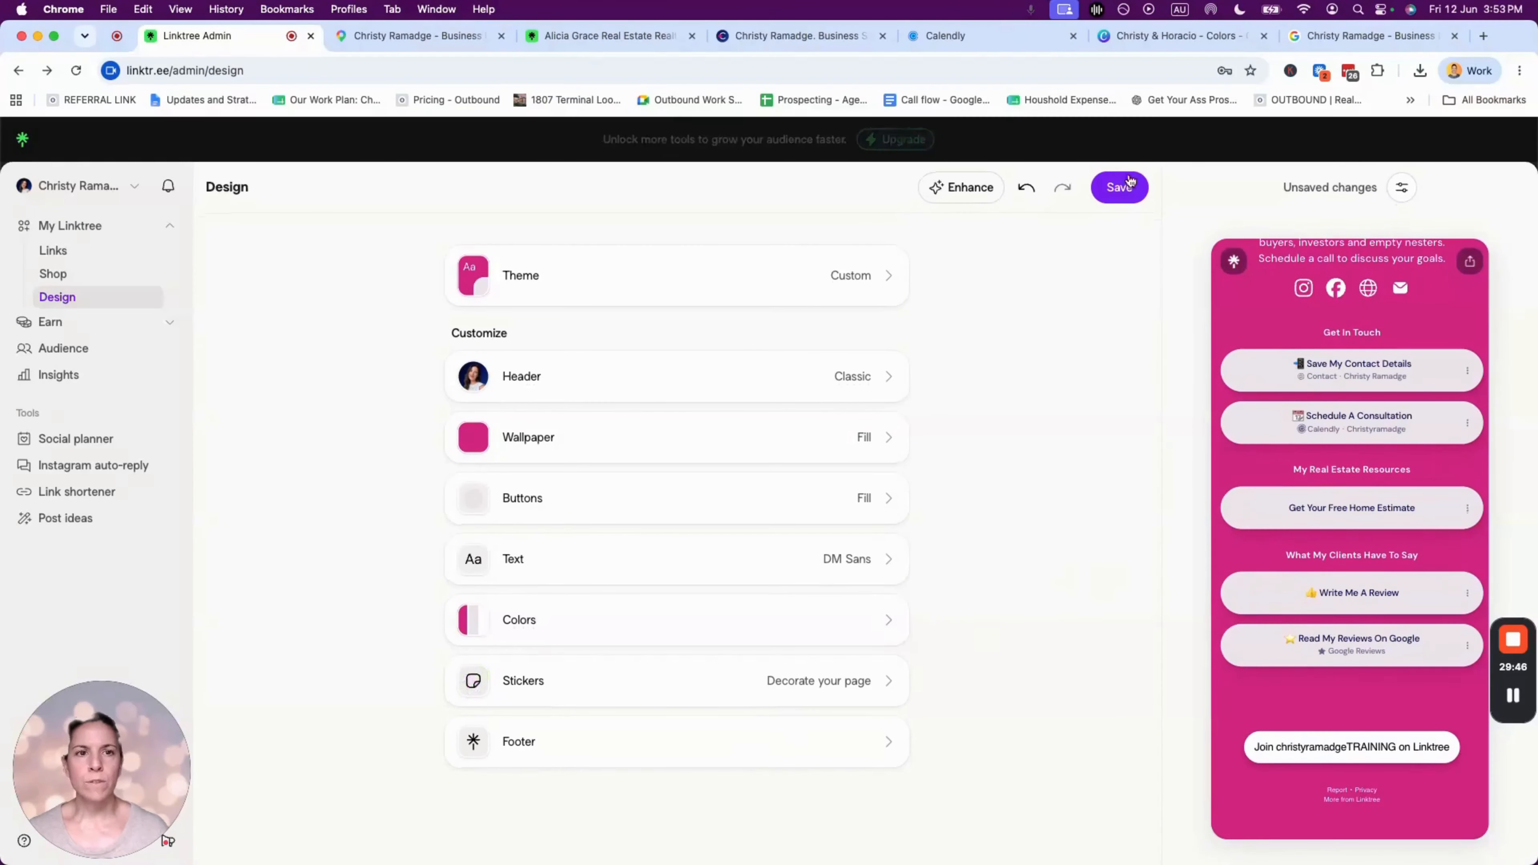
left_click(1119, 187)
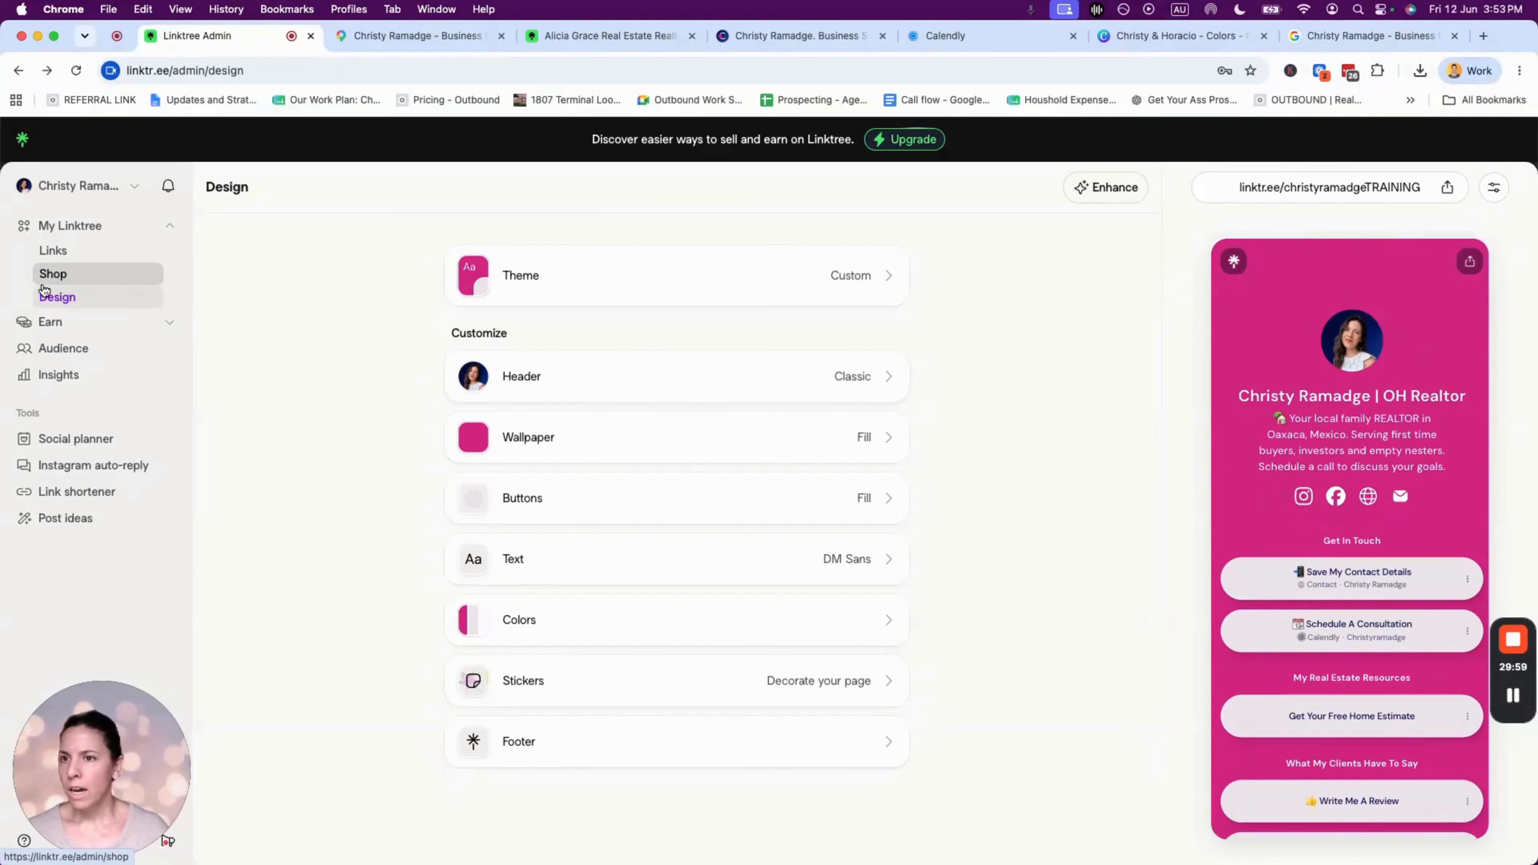
left_click_drag(59, 709, 67, 661)
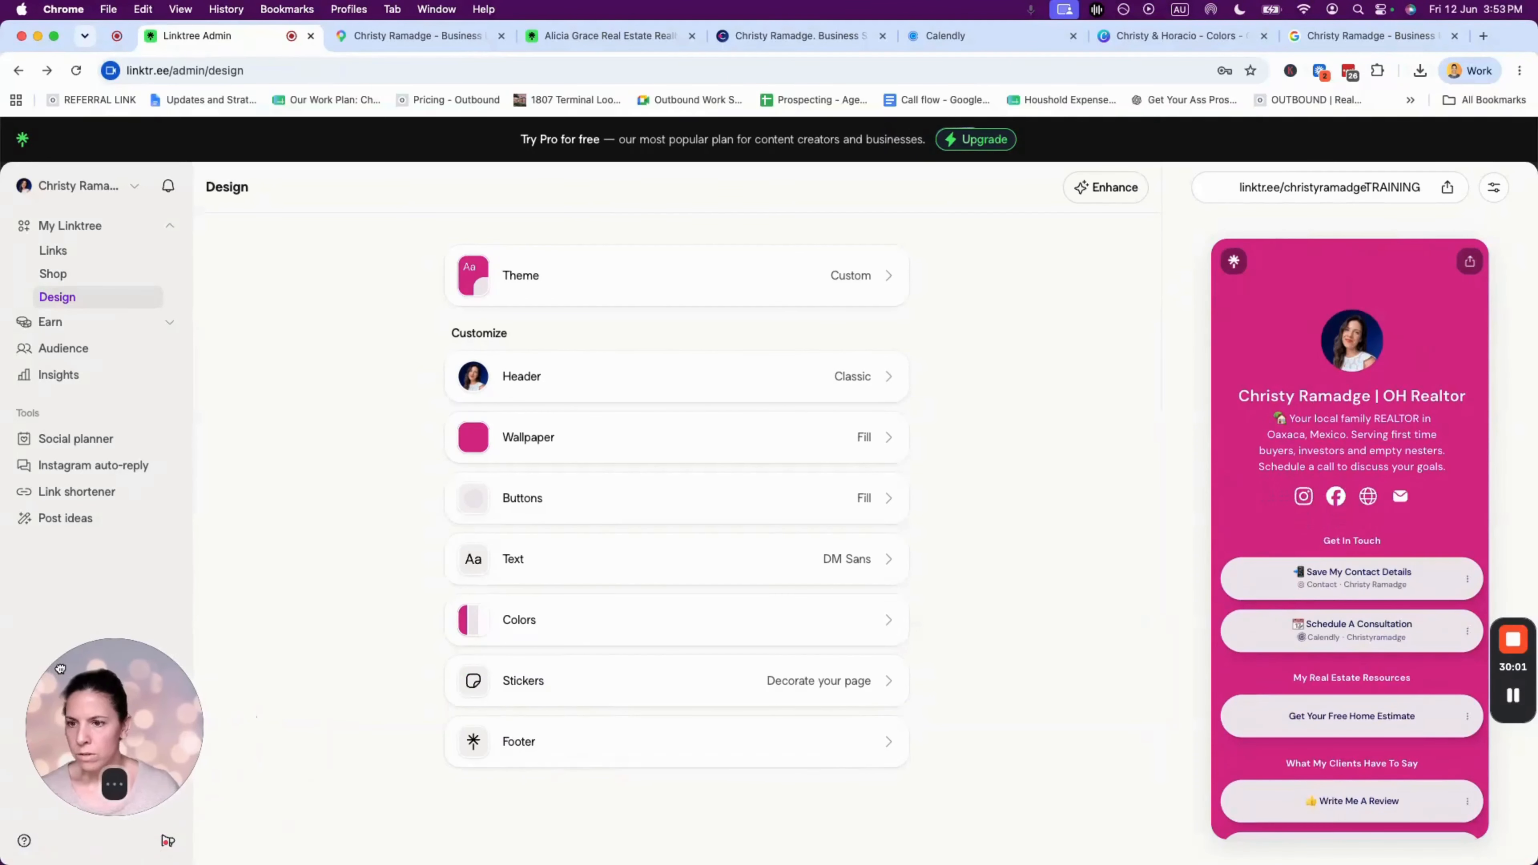
left_click(1492, 186)
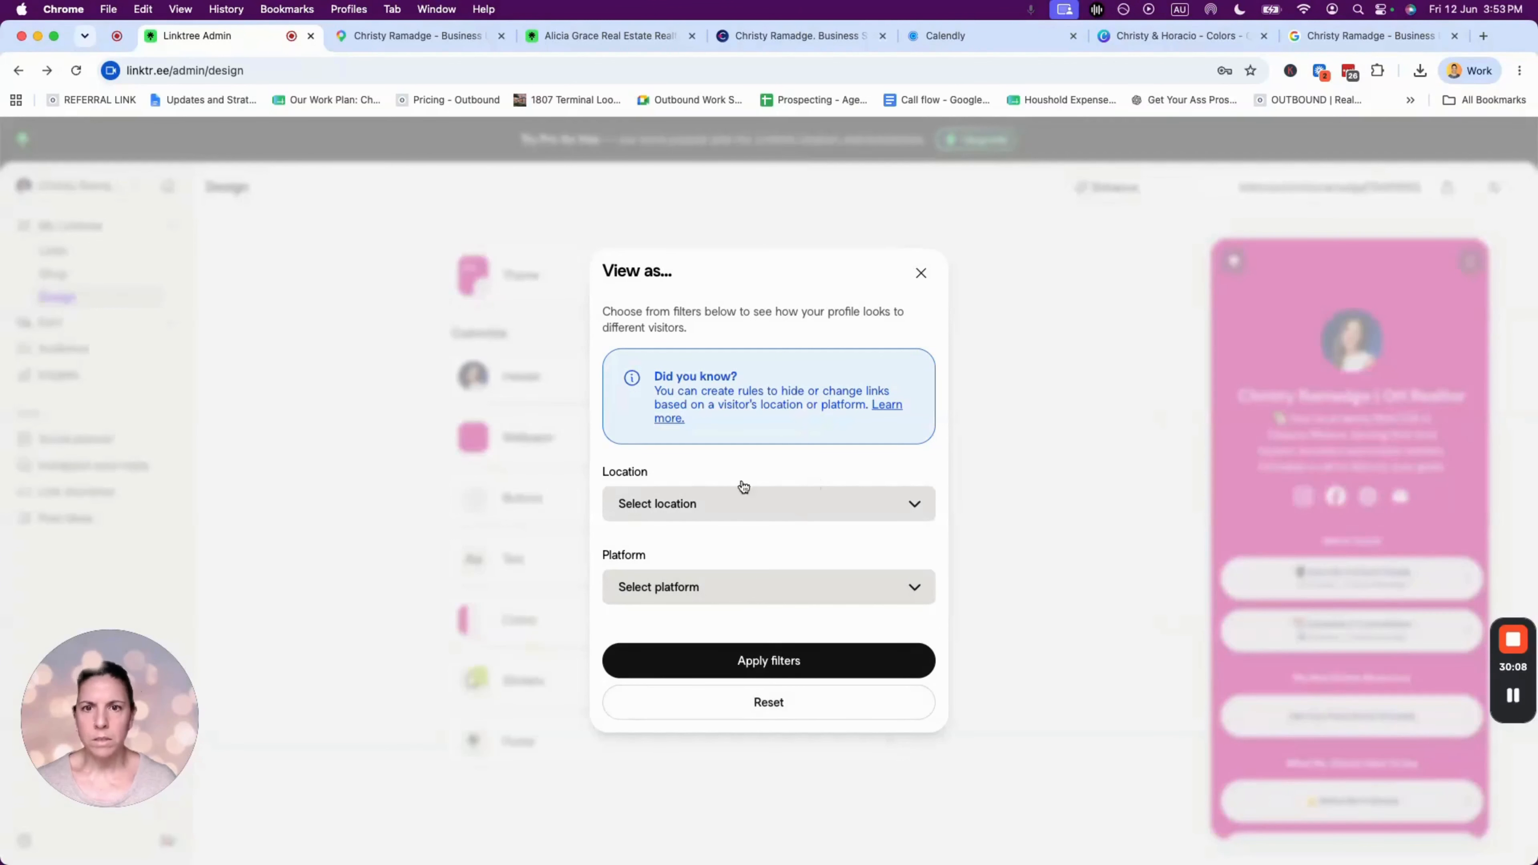
left_click(920, 272)
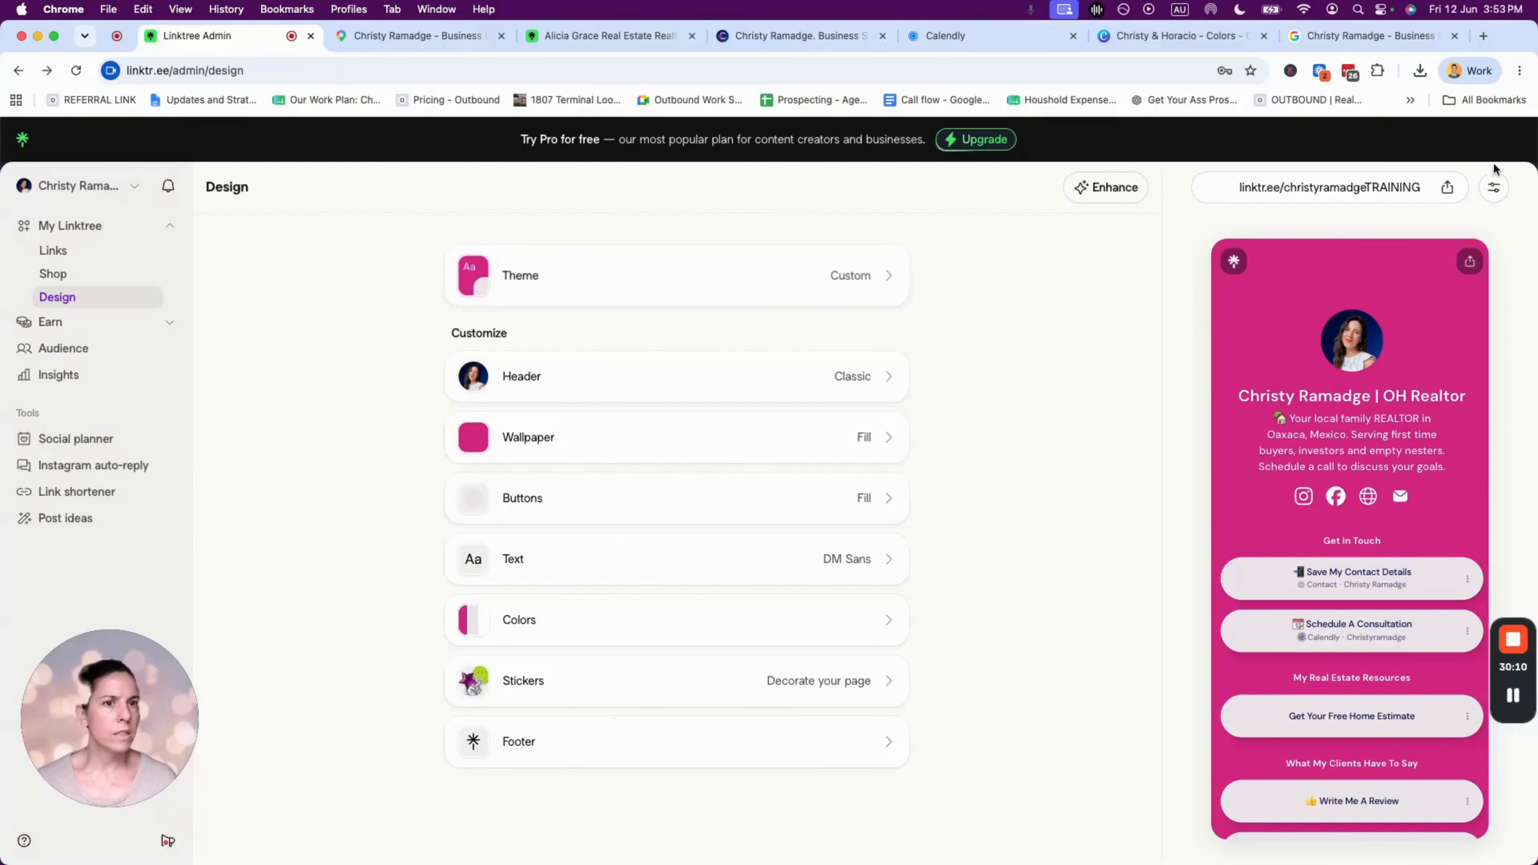
left_click(1493, 186)
left_click(921, 272)
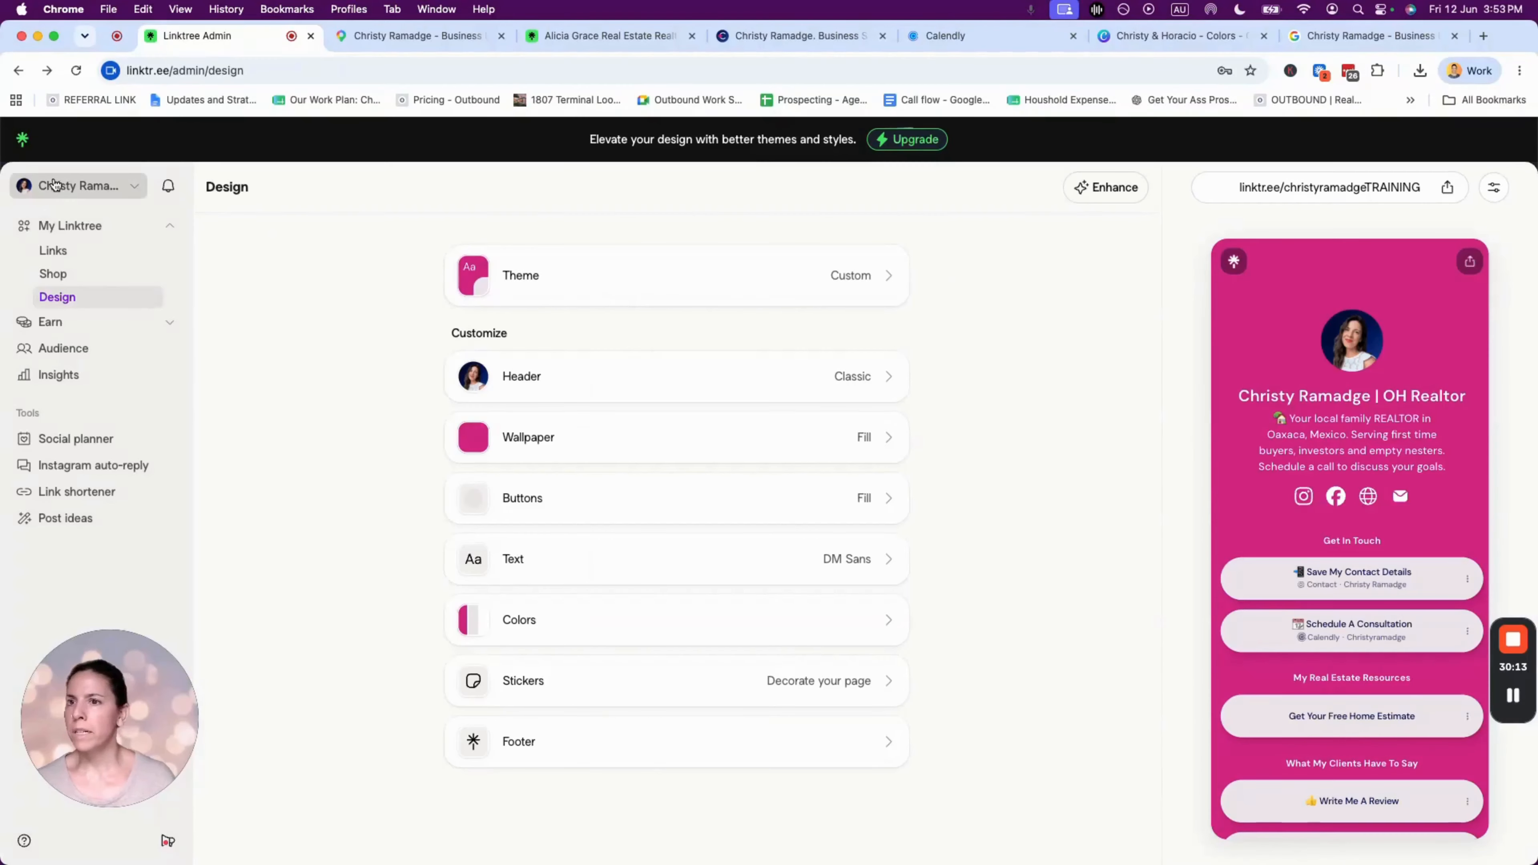
- Go to the Account settings page and edit the account holder's name
left_click(78, 186)
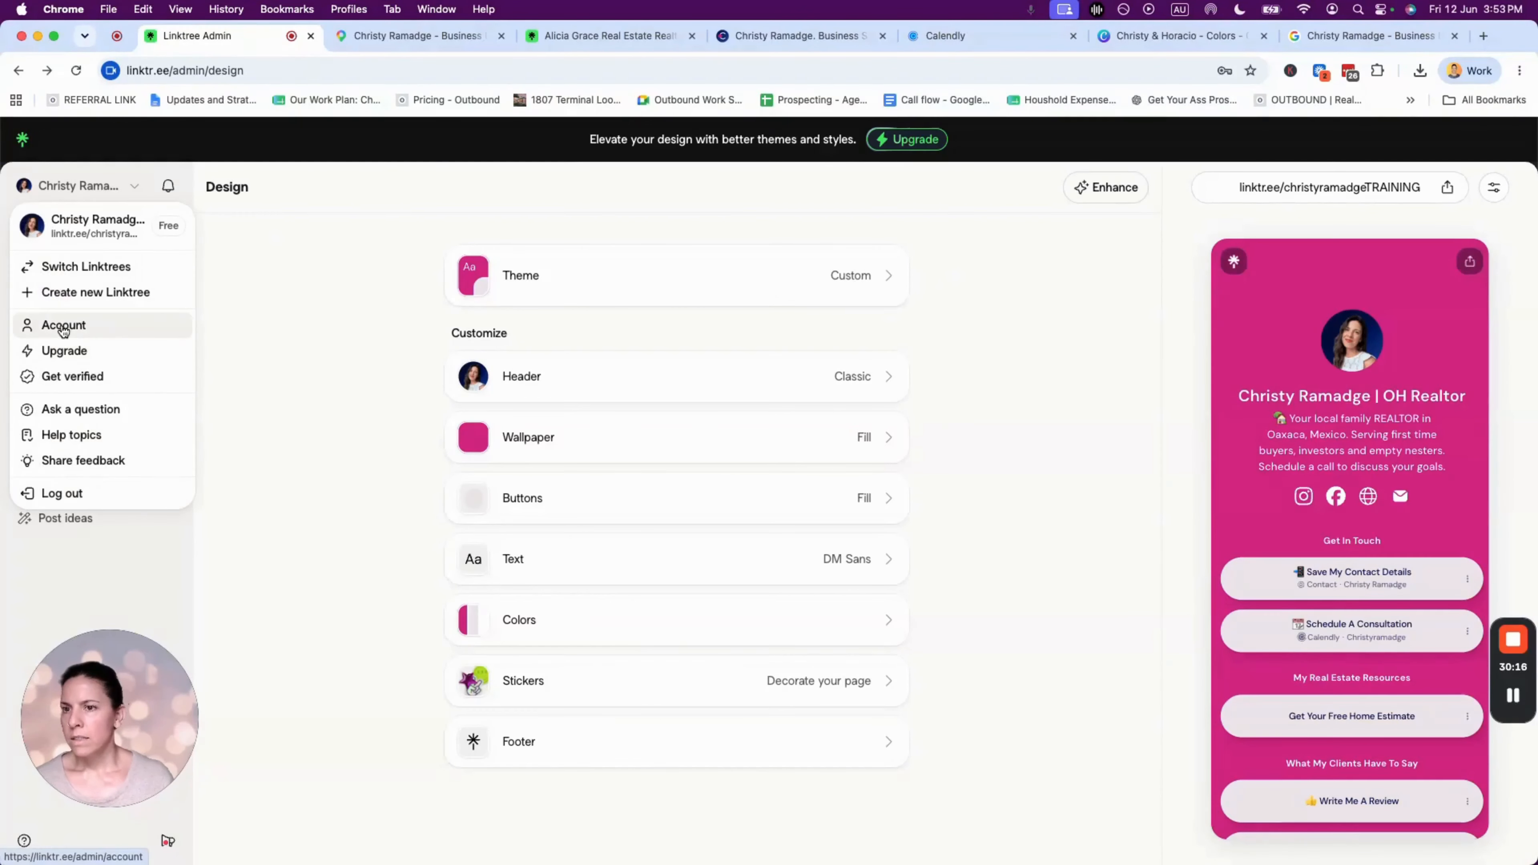
left_click(77, 325)
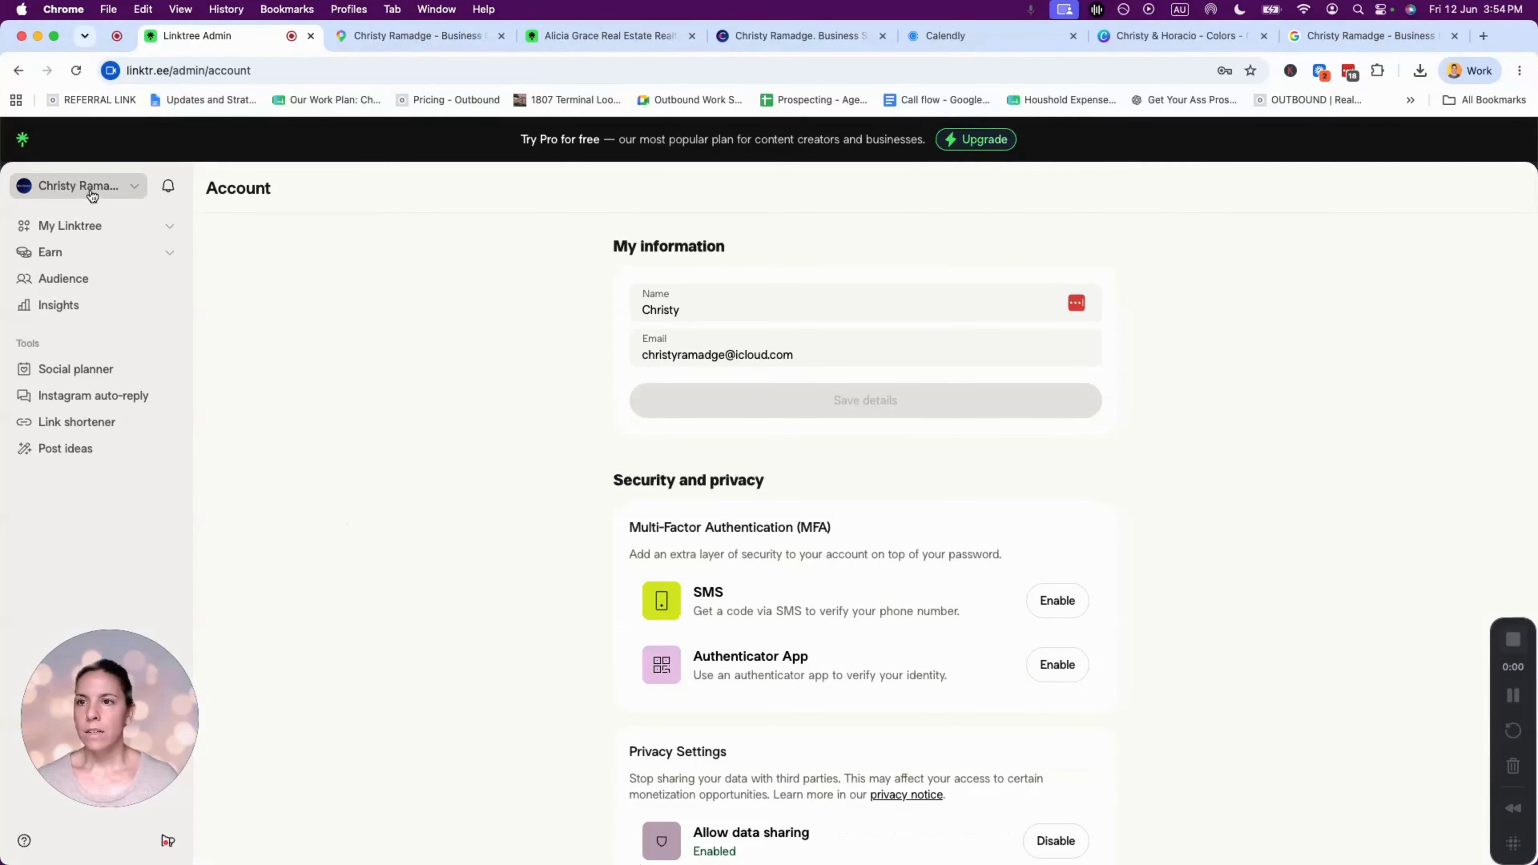
left_click(111, 191)
left_click(806, 274)
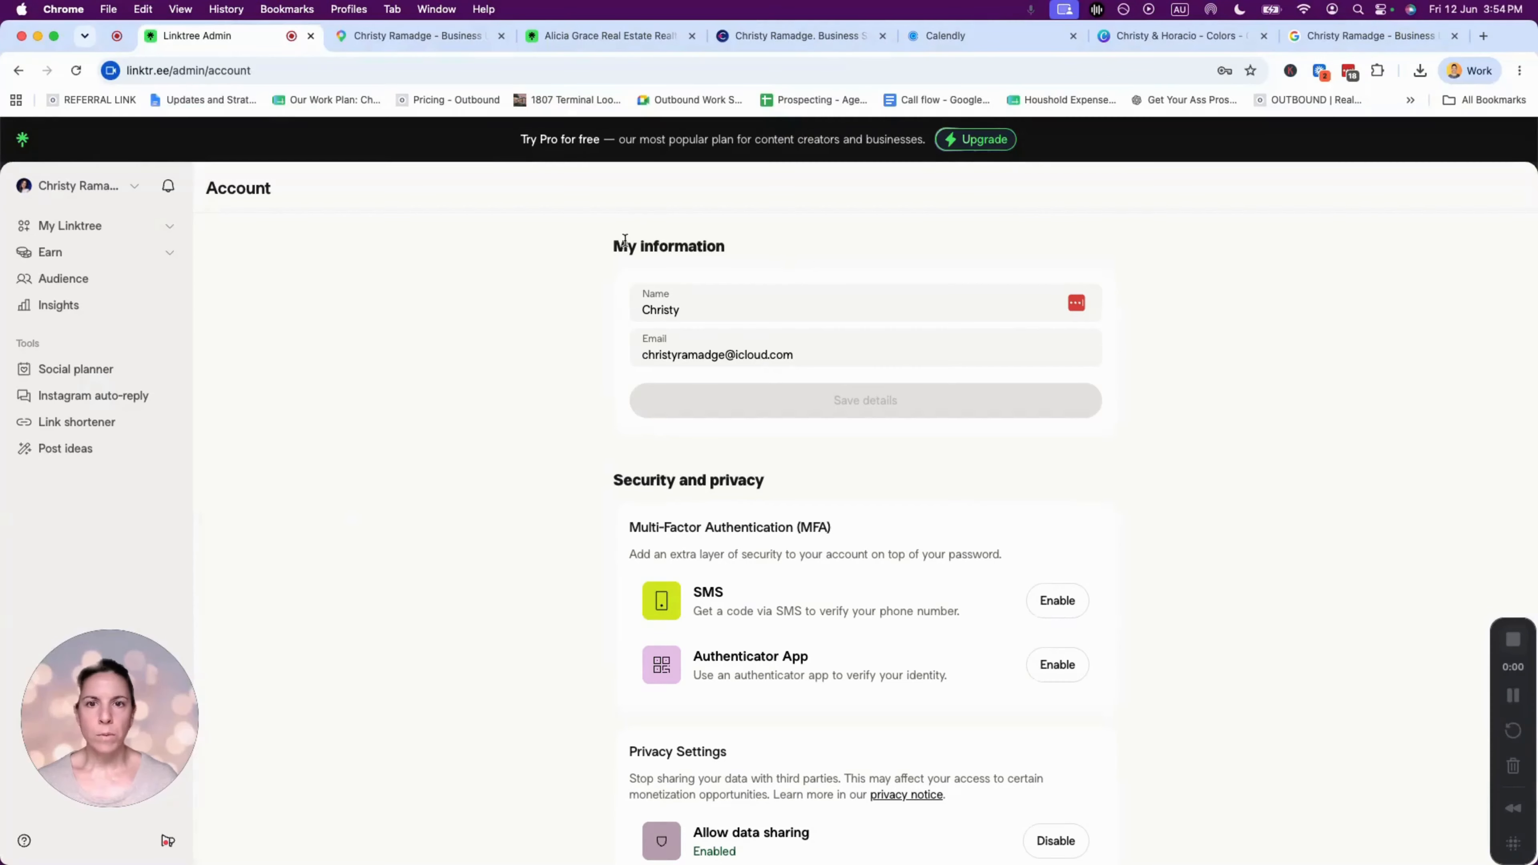
left_click(732, 306)
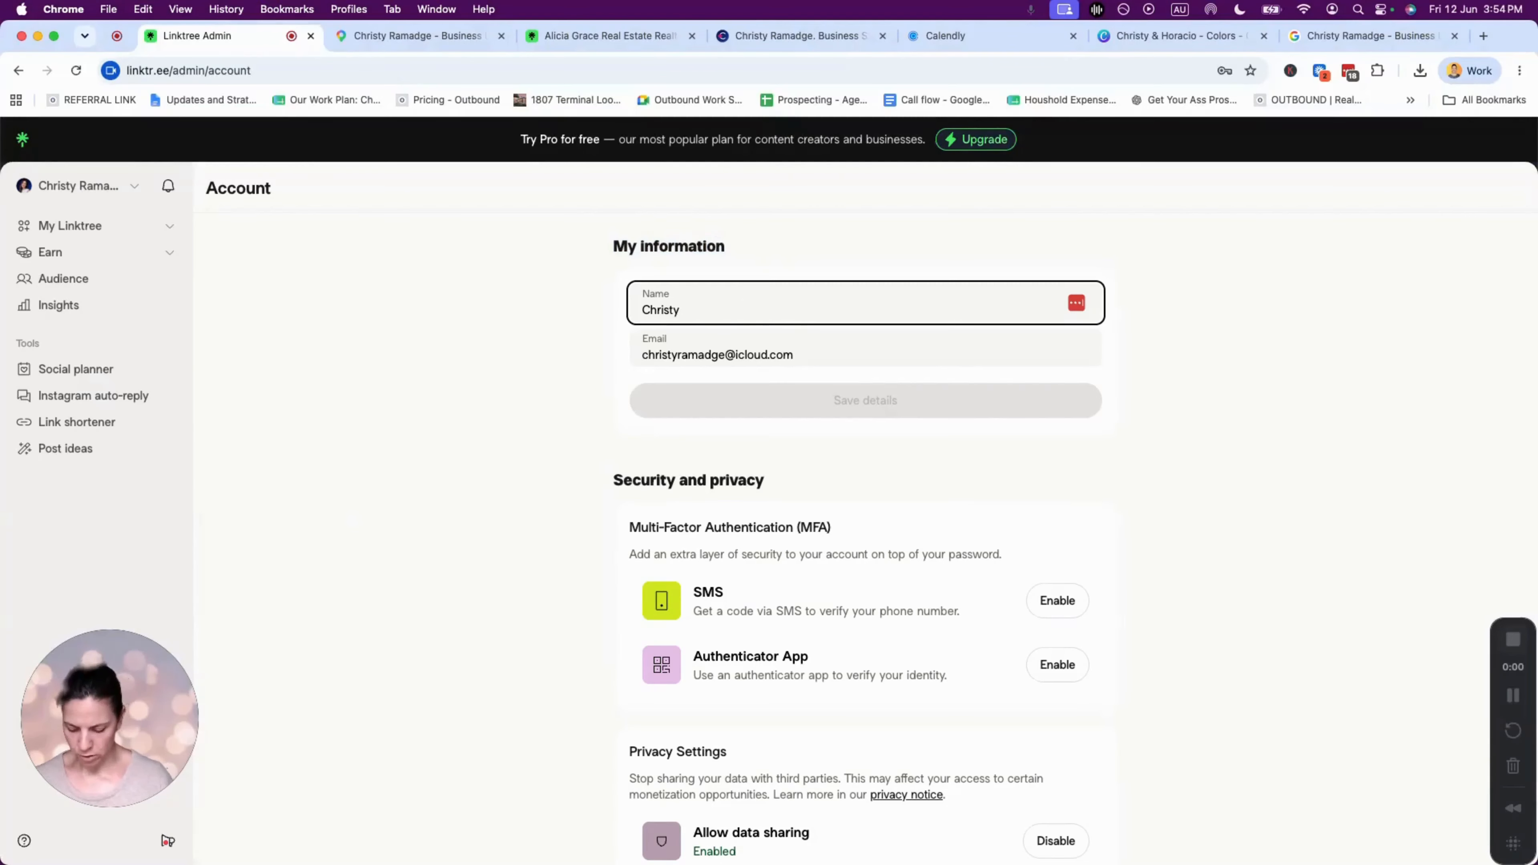
type("Ramadge")
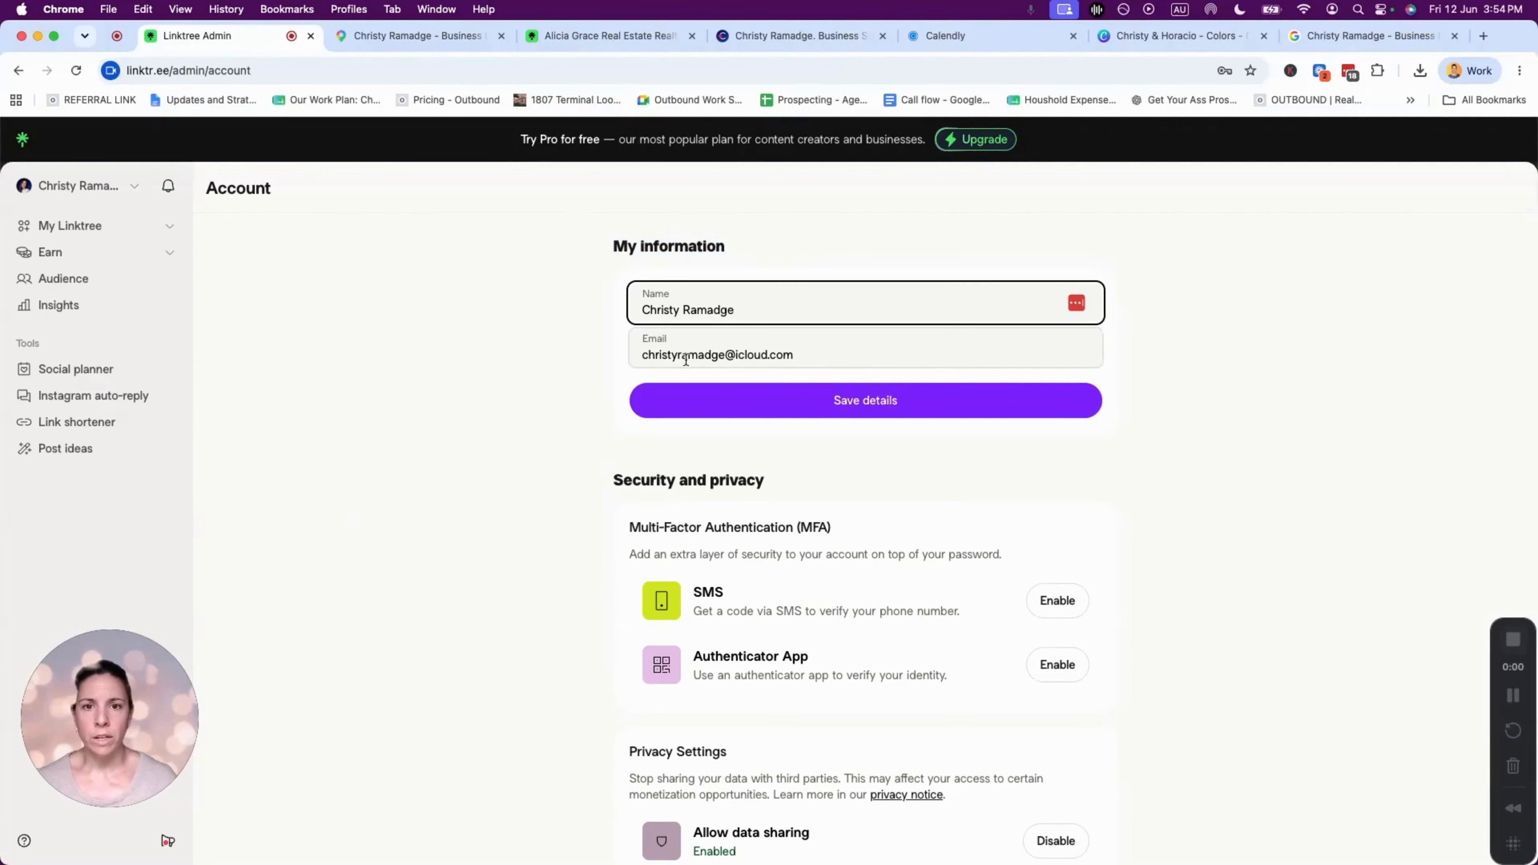
- Scroll to Account management and highlight its heading
scroll(1023, 405, "down", 4)
scroll(792, 525, "down", 2)
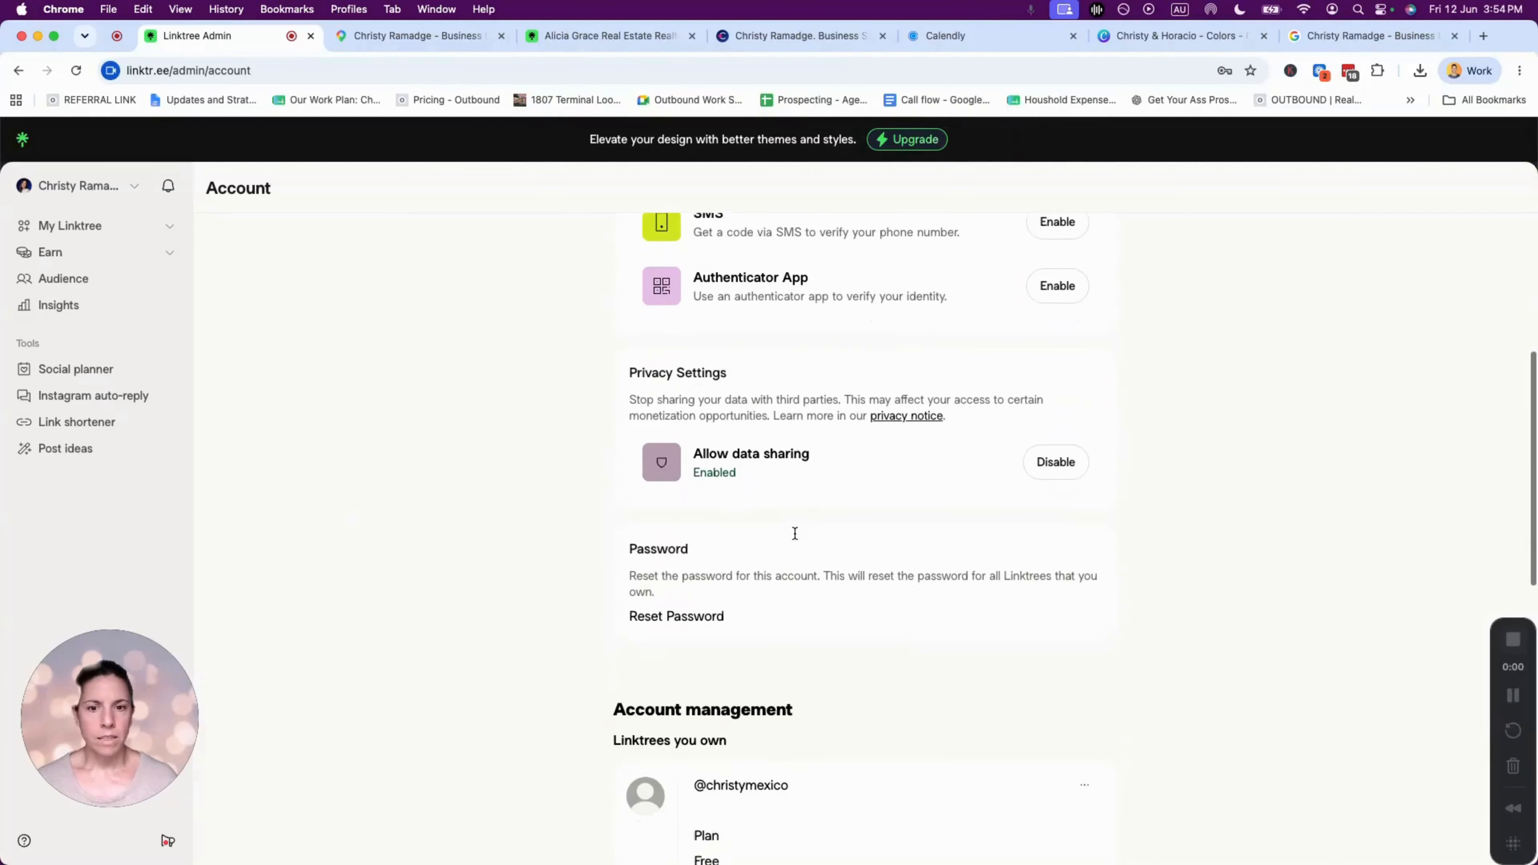
scroll(794, 533, "down", 5)
left_click_drag(610, 372, 810, 376)
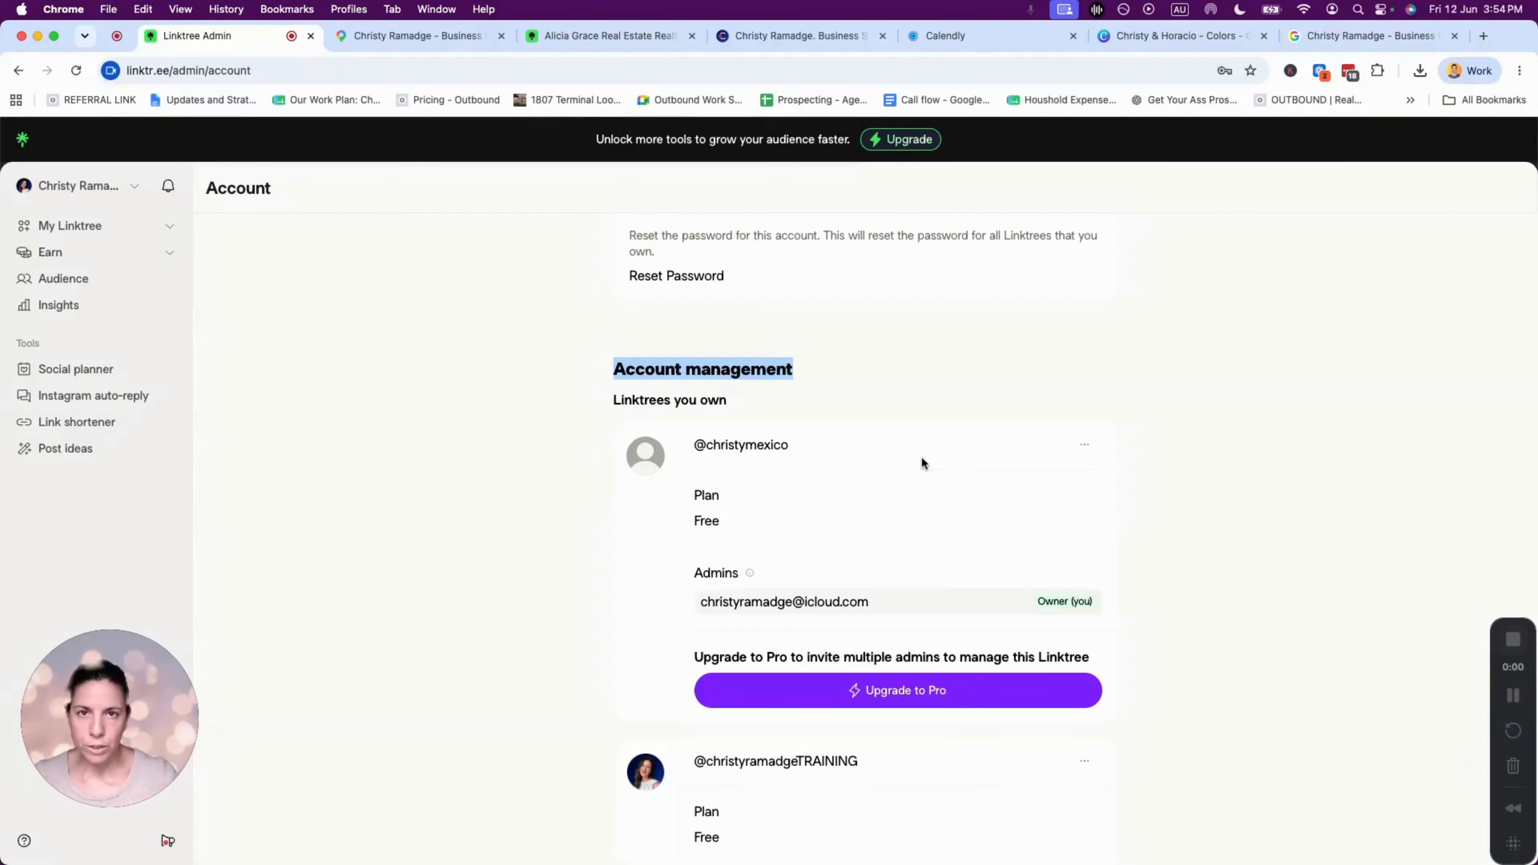
left_click(1083, 445)
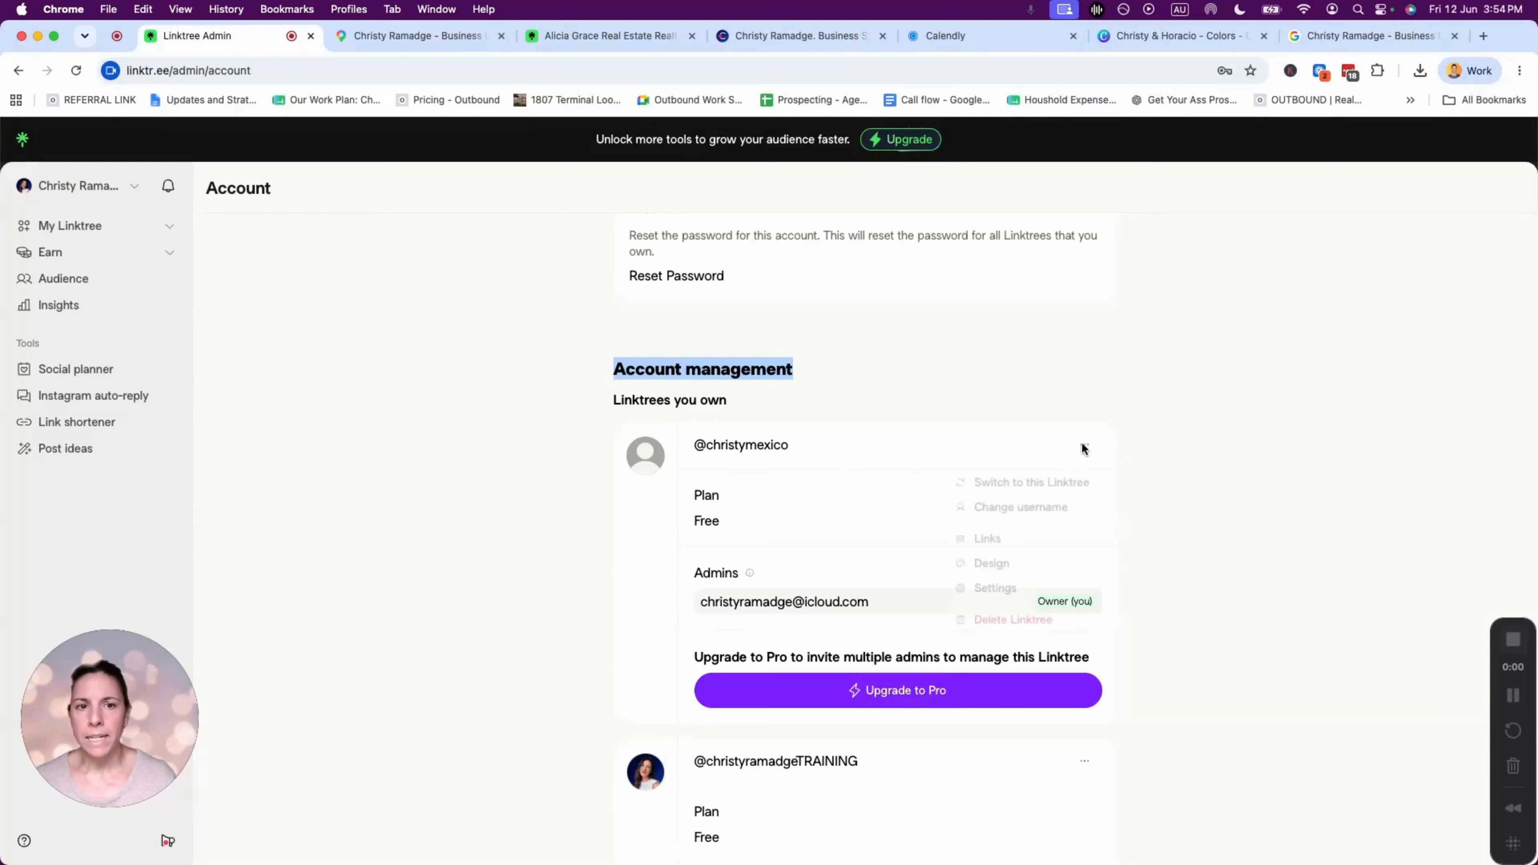
left_click(1024, 512)
left_click(611, 454)
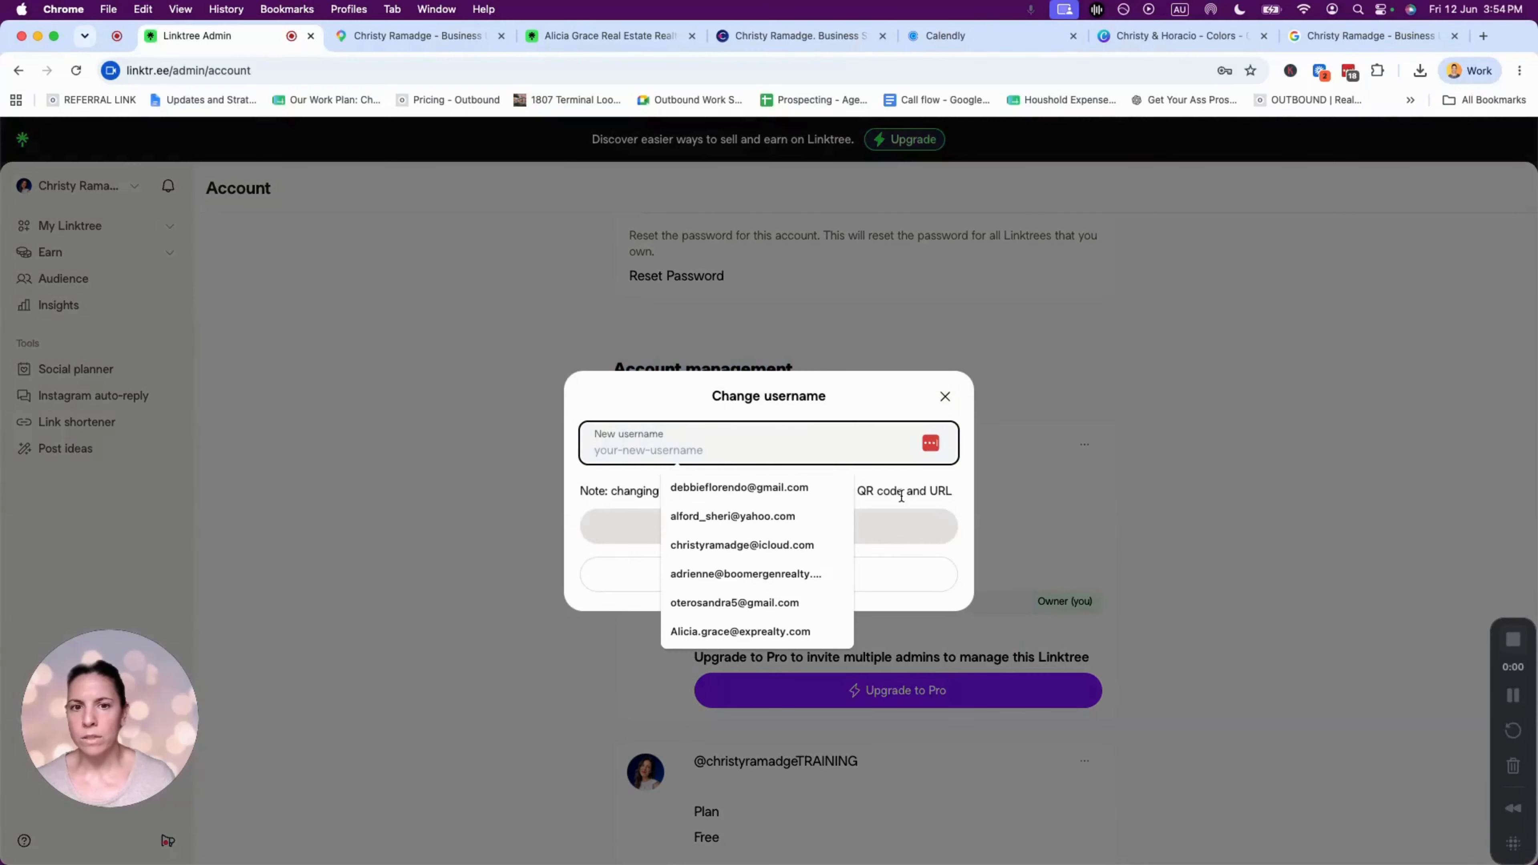
left_click(902, 514)
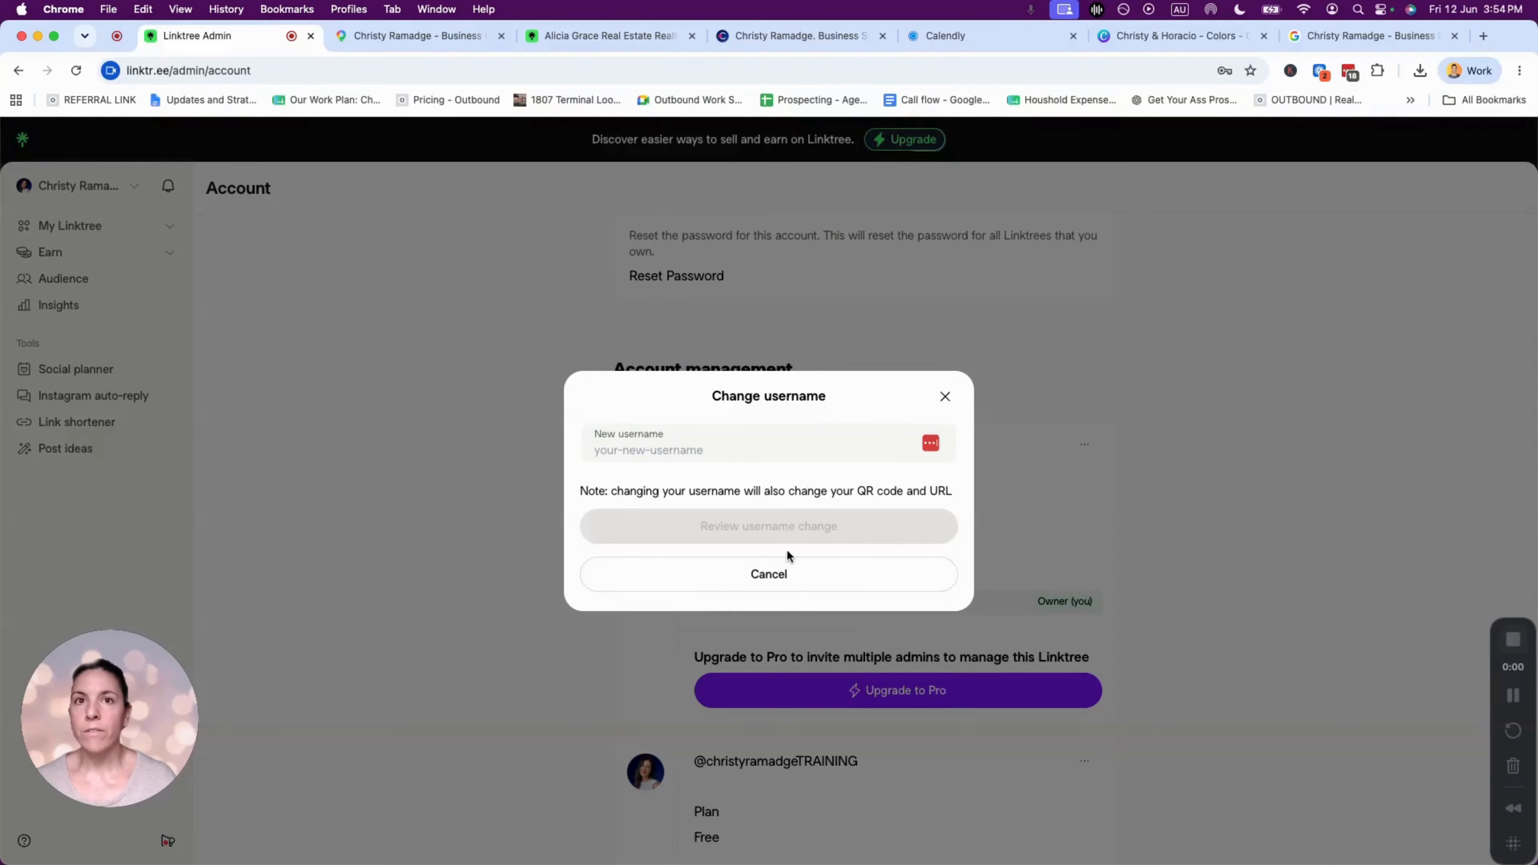
left_click_drag(628, 491, 943, 496)
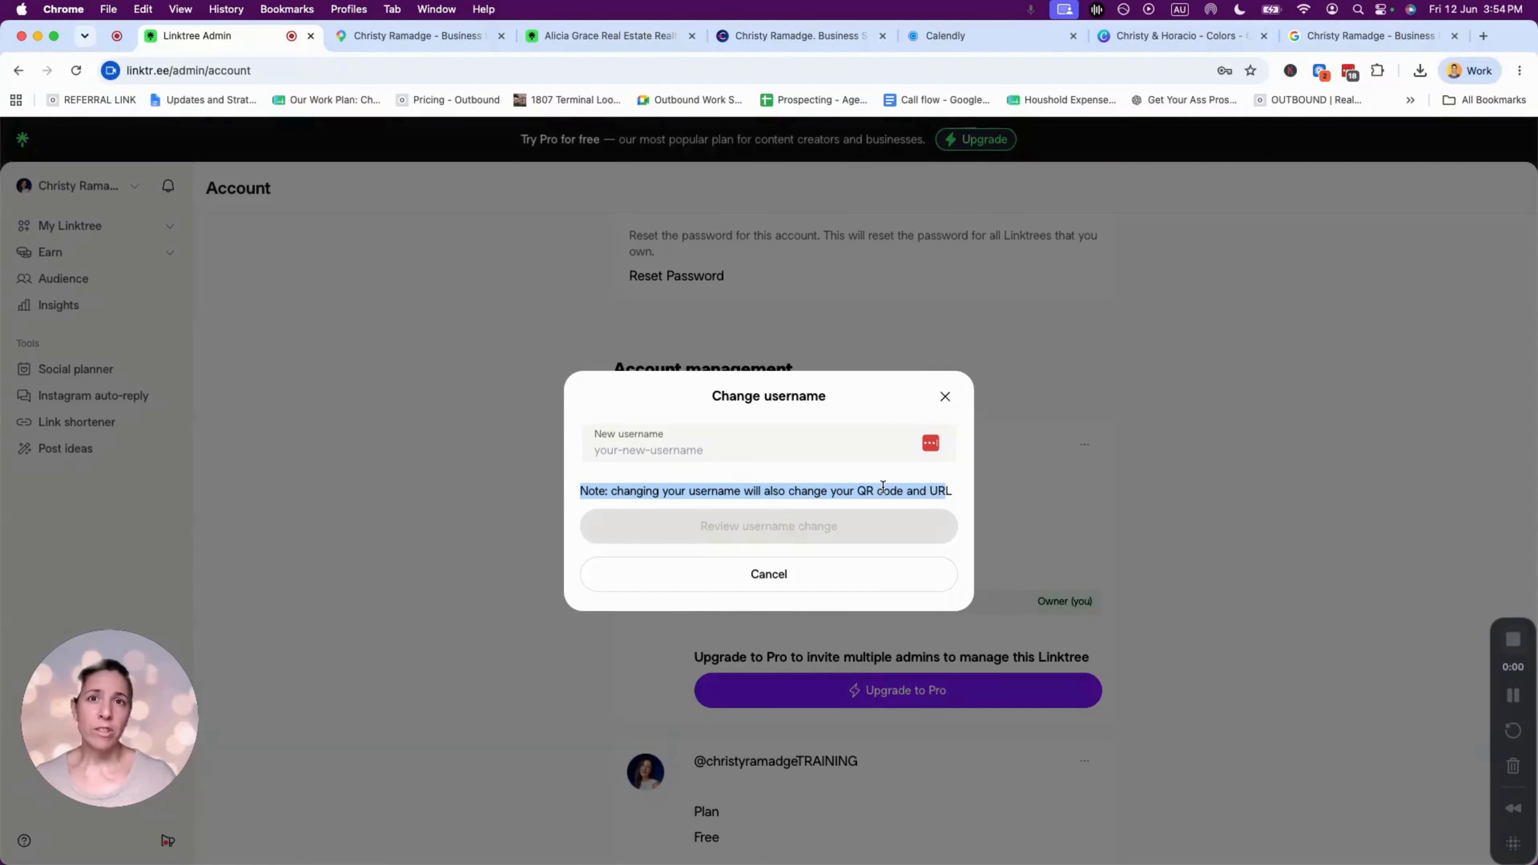
left_click(945, 396)
scroll(1213, 498, "down", 5)
scroll(806, 377, "down", 4)
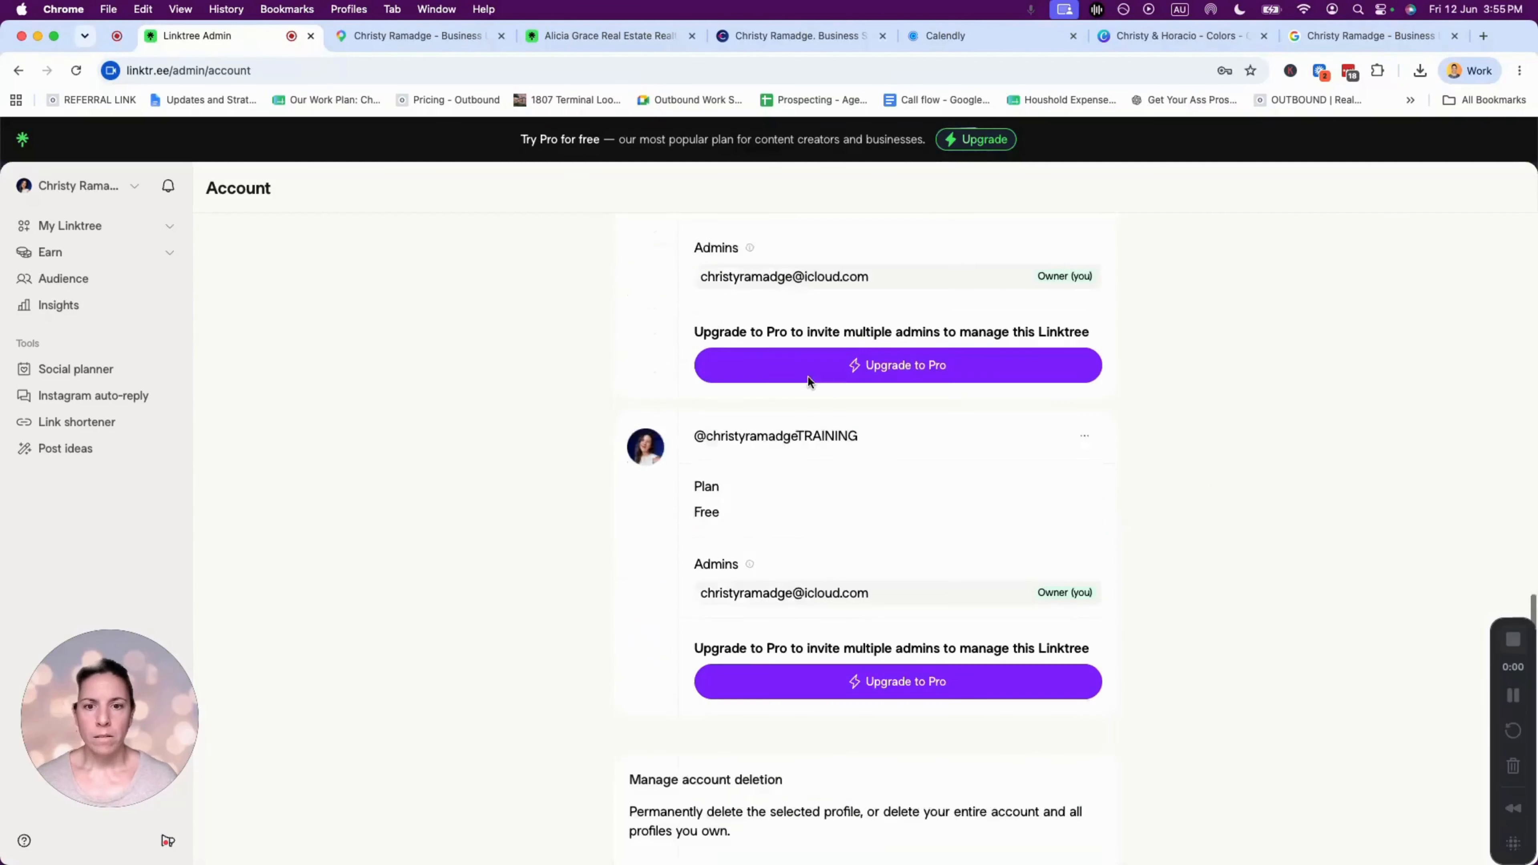
scroll(990, 506, "down", 1)
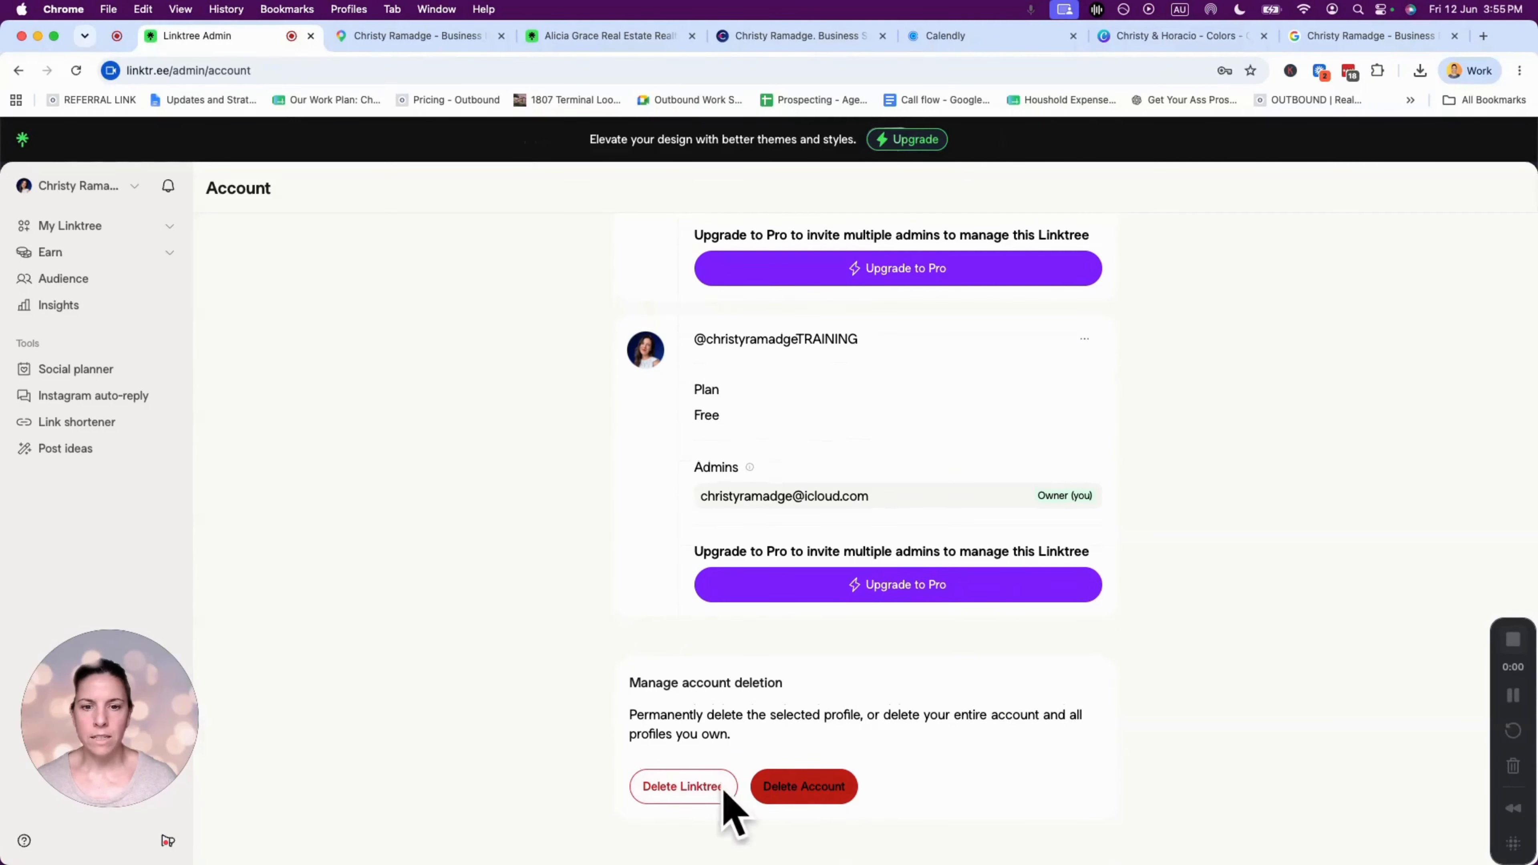
scroll(1202, 641, "up", 15)
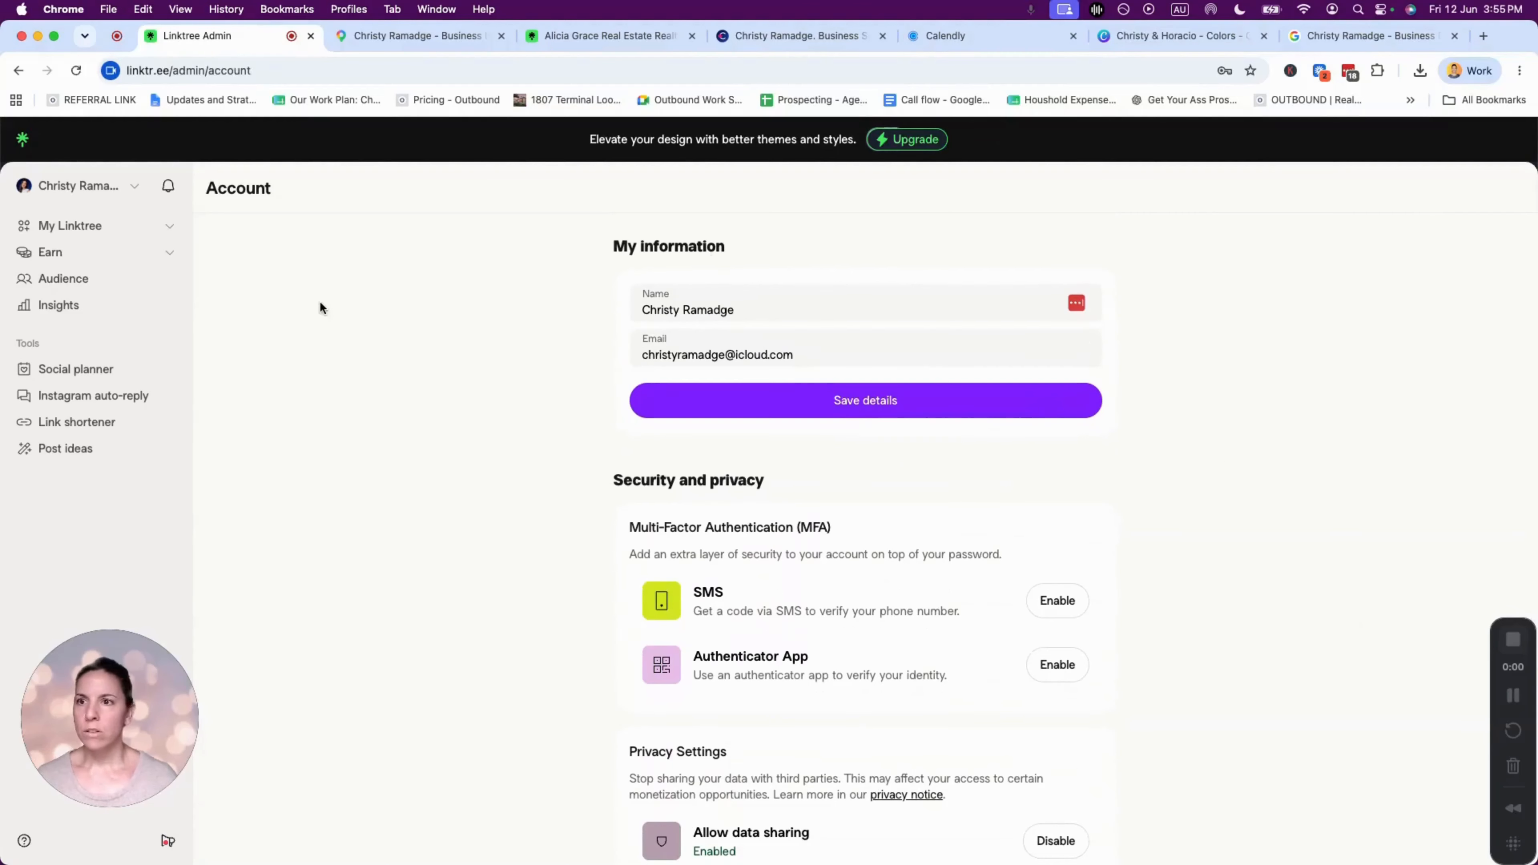
- Copy the public profile link from Share and load it in the last browser tab
left_click(60, 227)
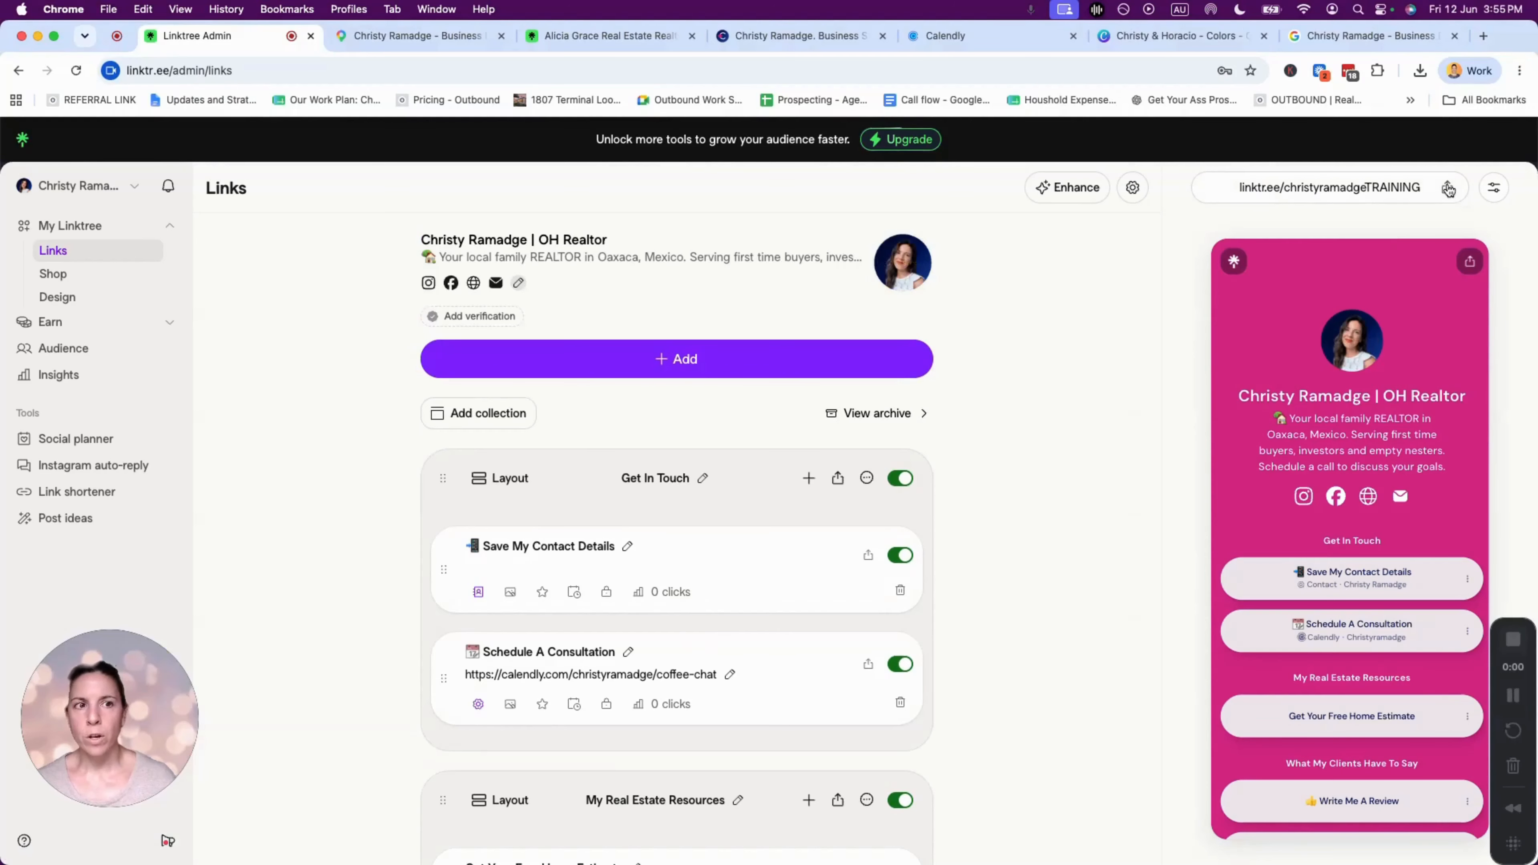
left_click(1446, 189)
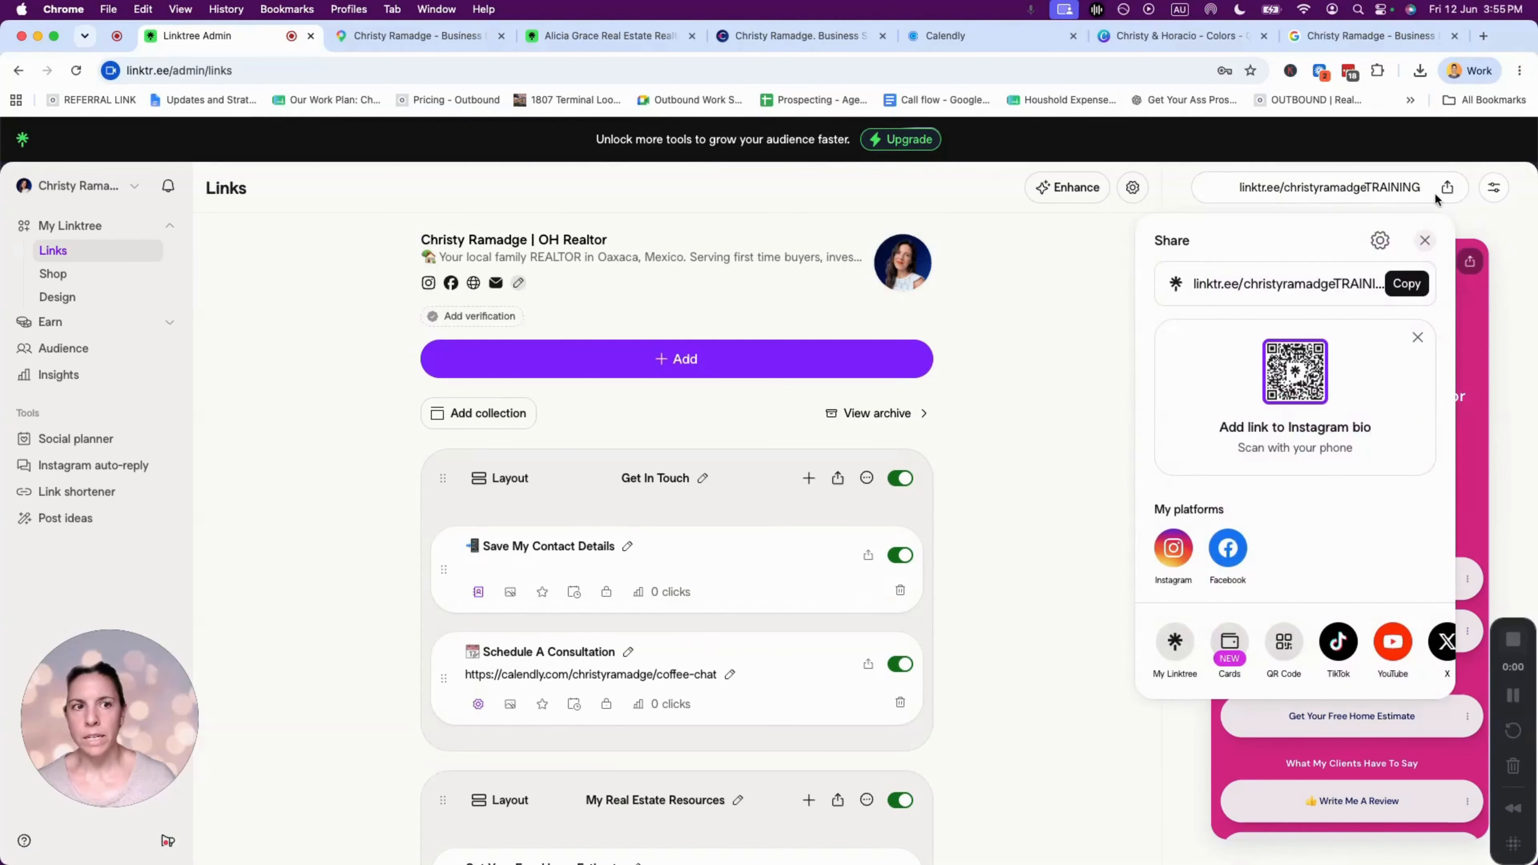
left_click(1406, 285)
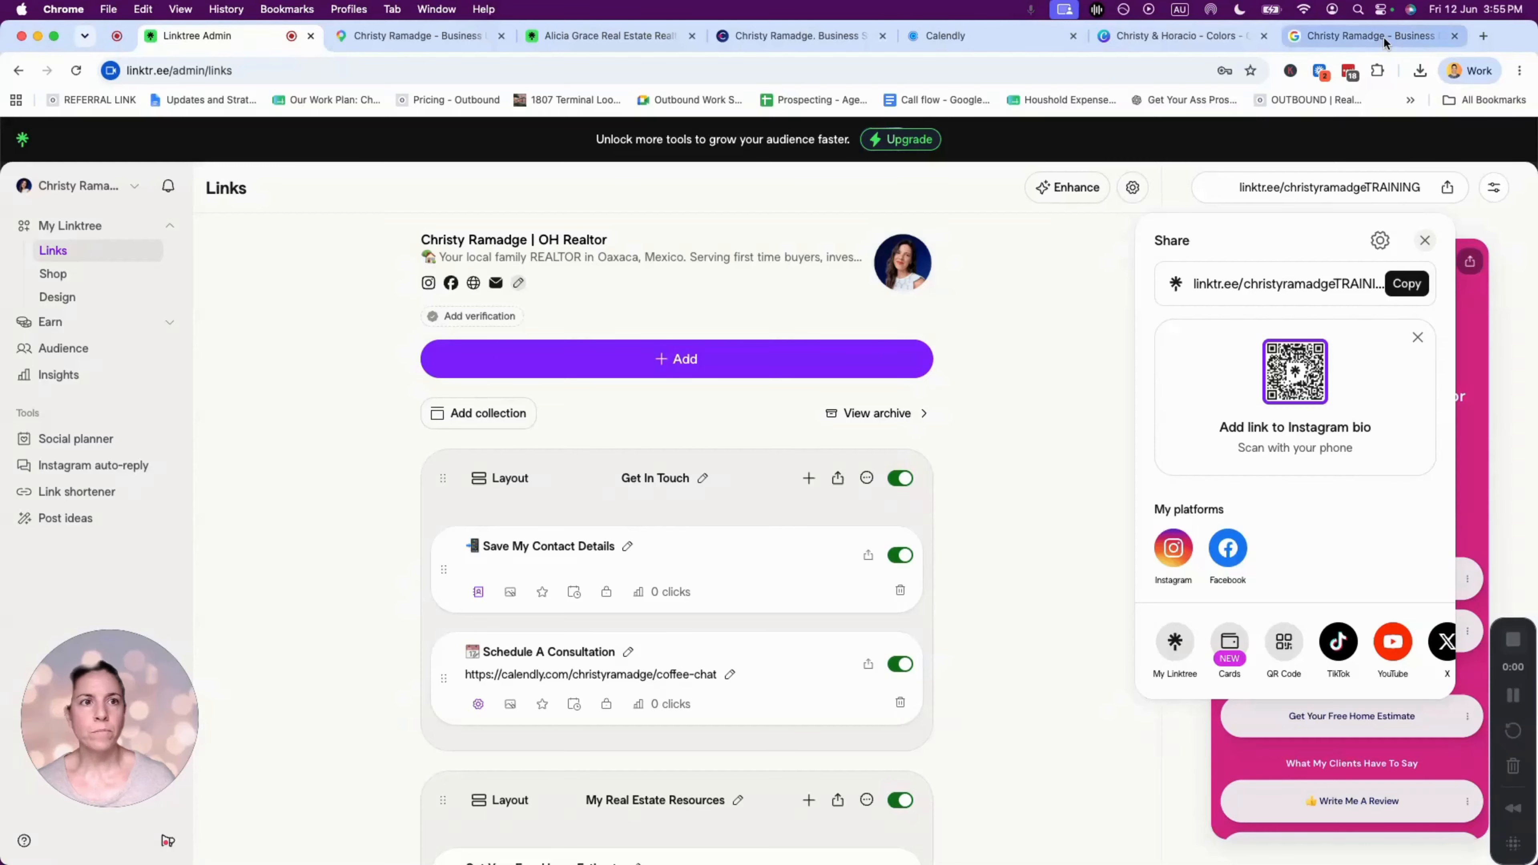
left_click(1368, 35)
left_click(956, 67)
key("cmd+v")
key("Return")
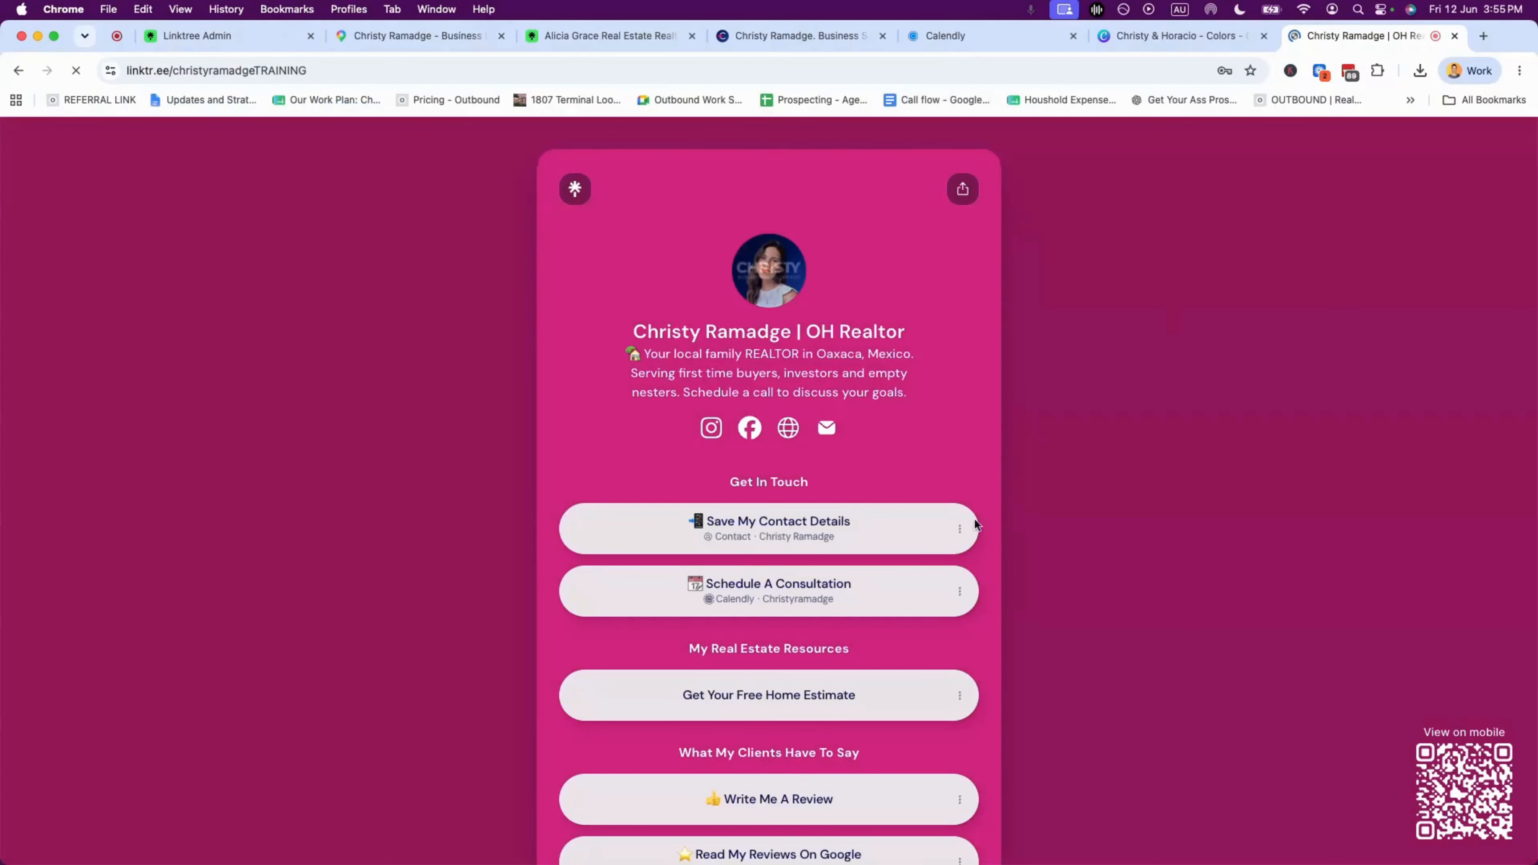
- Follow the Read My Reviews On Google link and open all reviews in a new tab
left_click_drag(1535, 371, 563, 345)
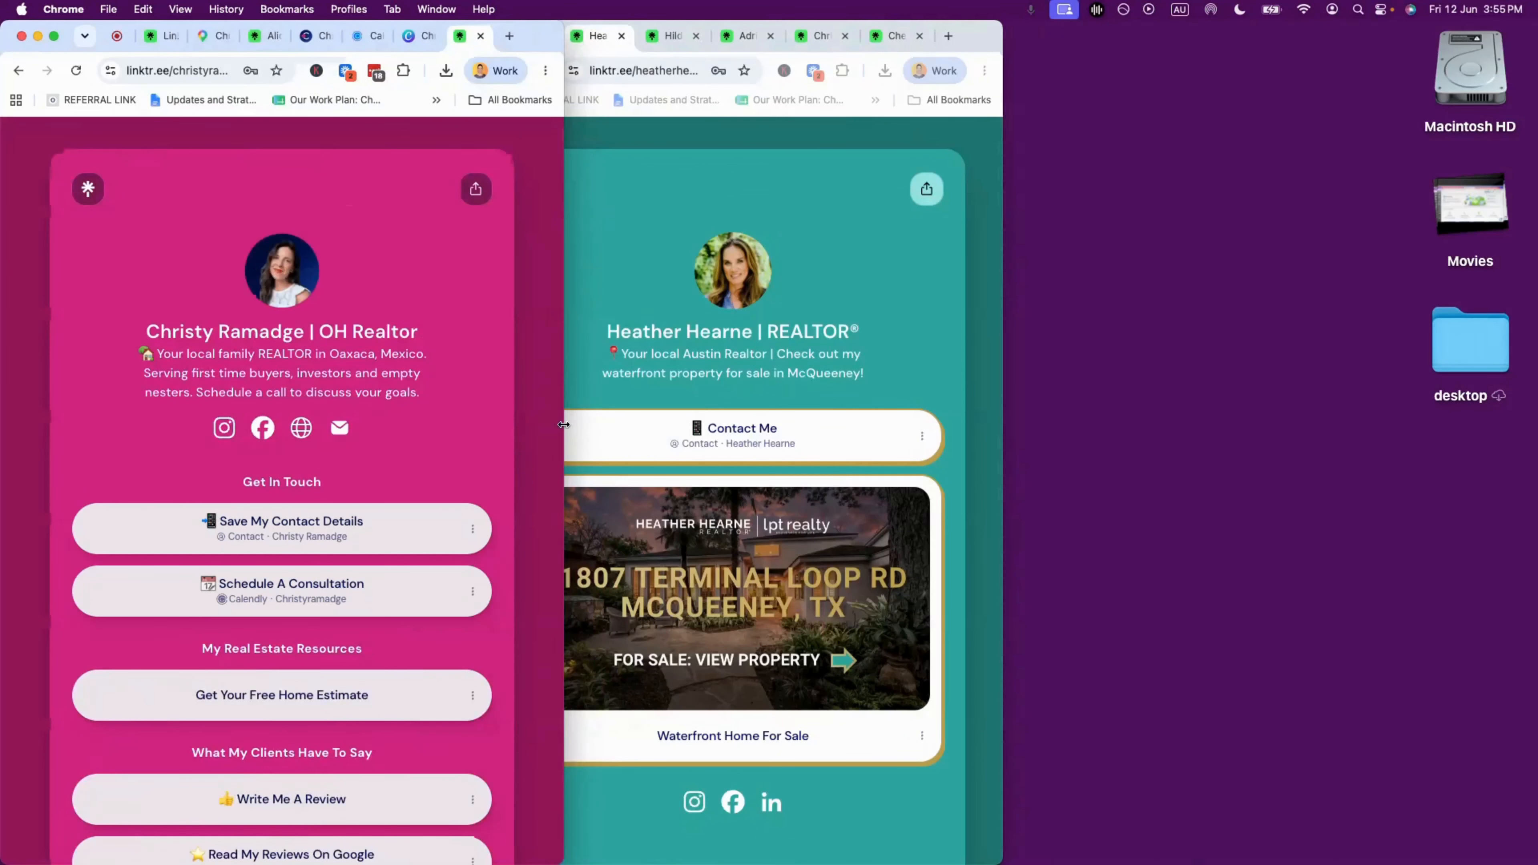
left_click_drag(563, 424, 1501, 351)
scroll(910, 594, "down", 1)
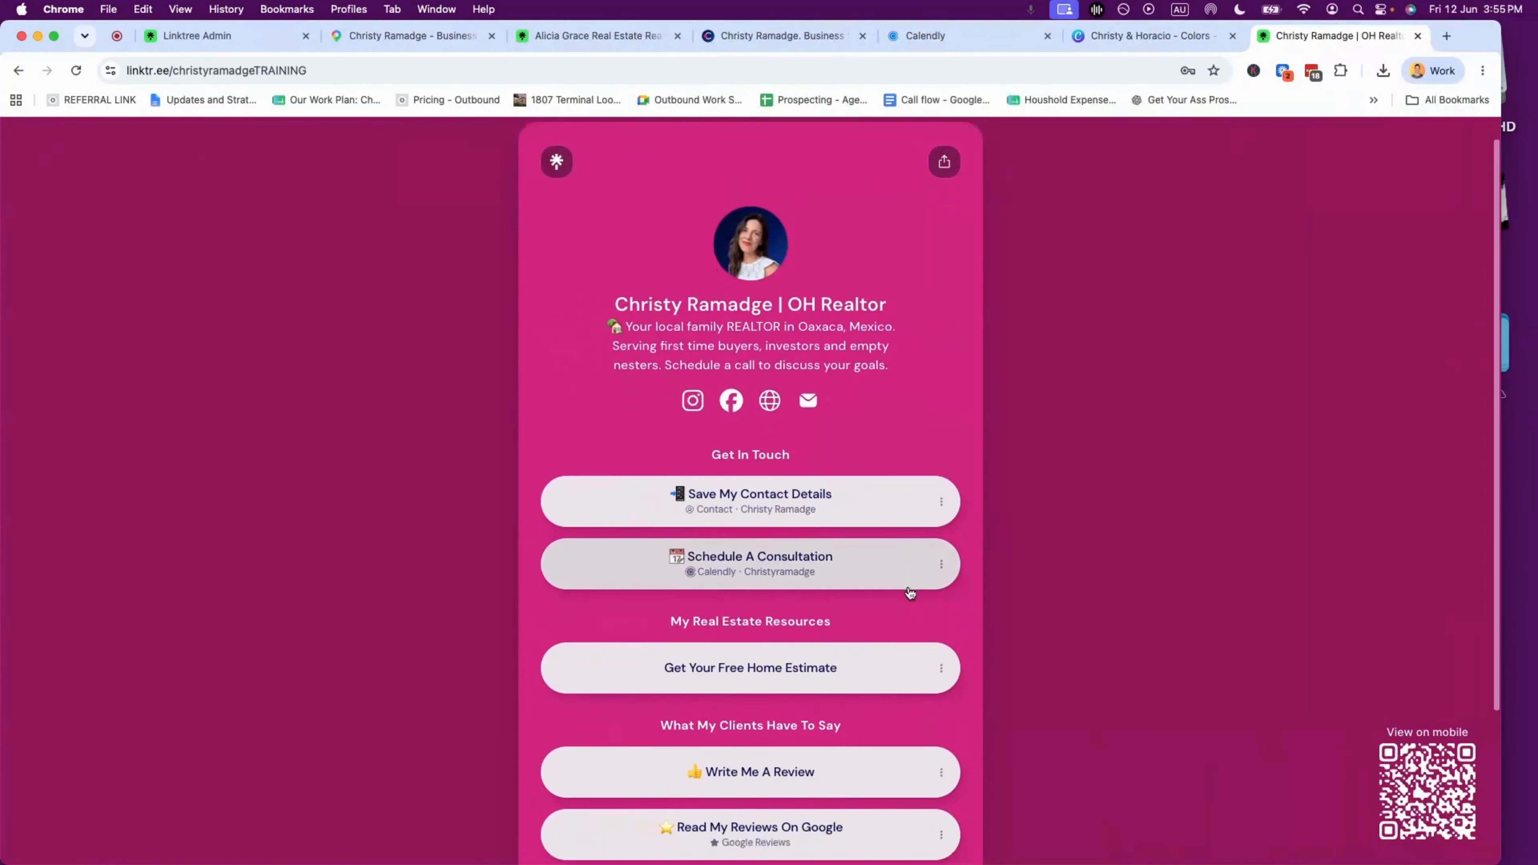
scroll(911, 590, "down", 2)
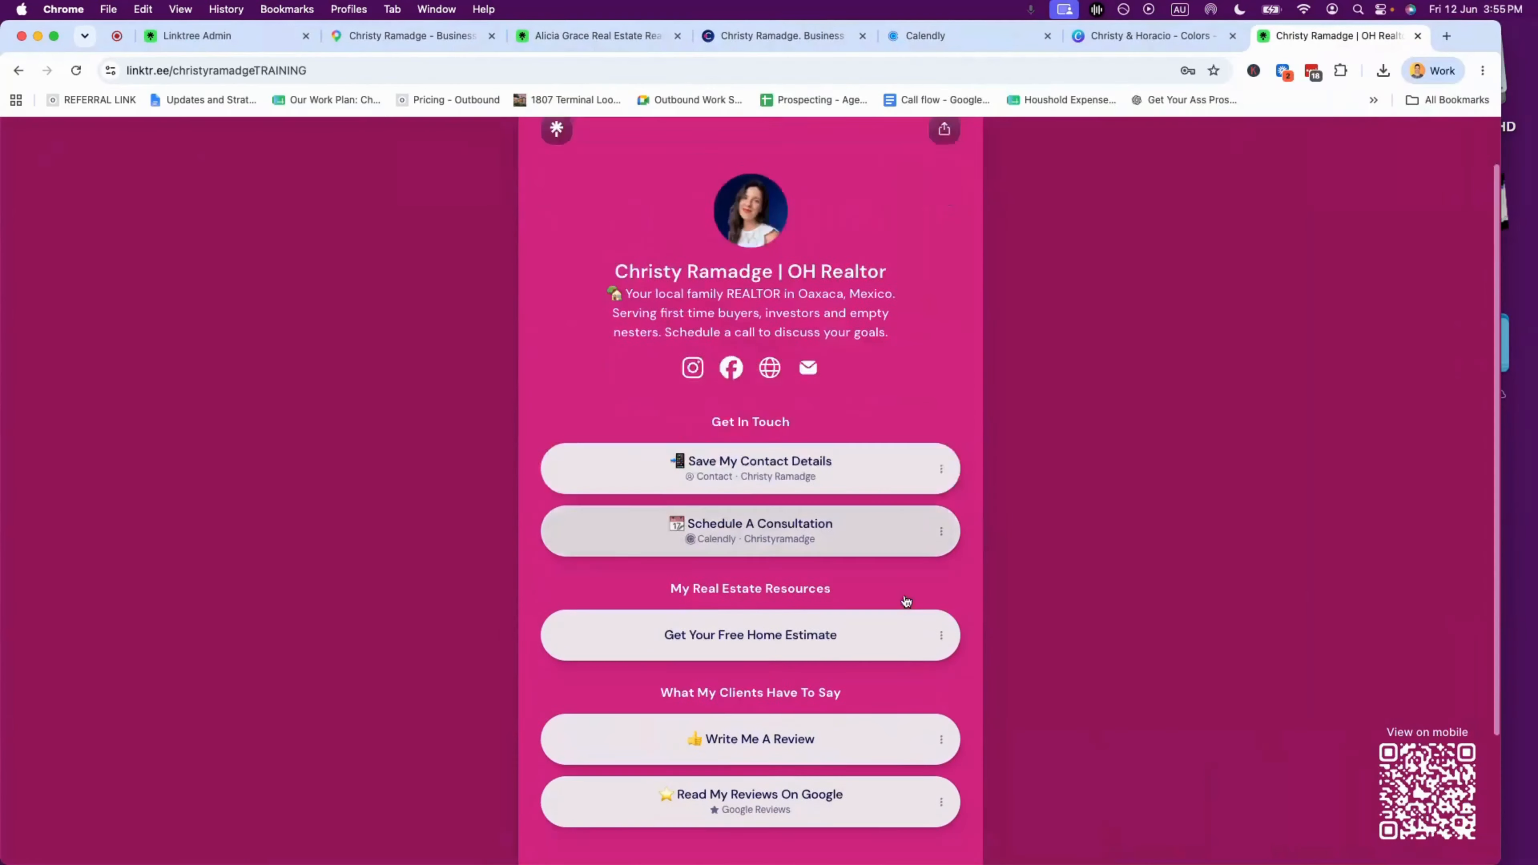
scroll(906, 601, "down", 2)
left_click(906, 626)
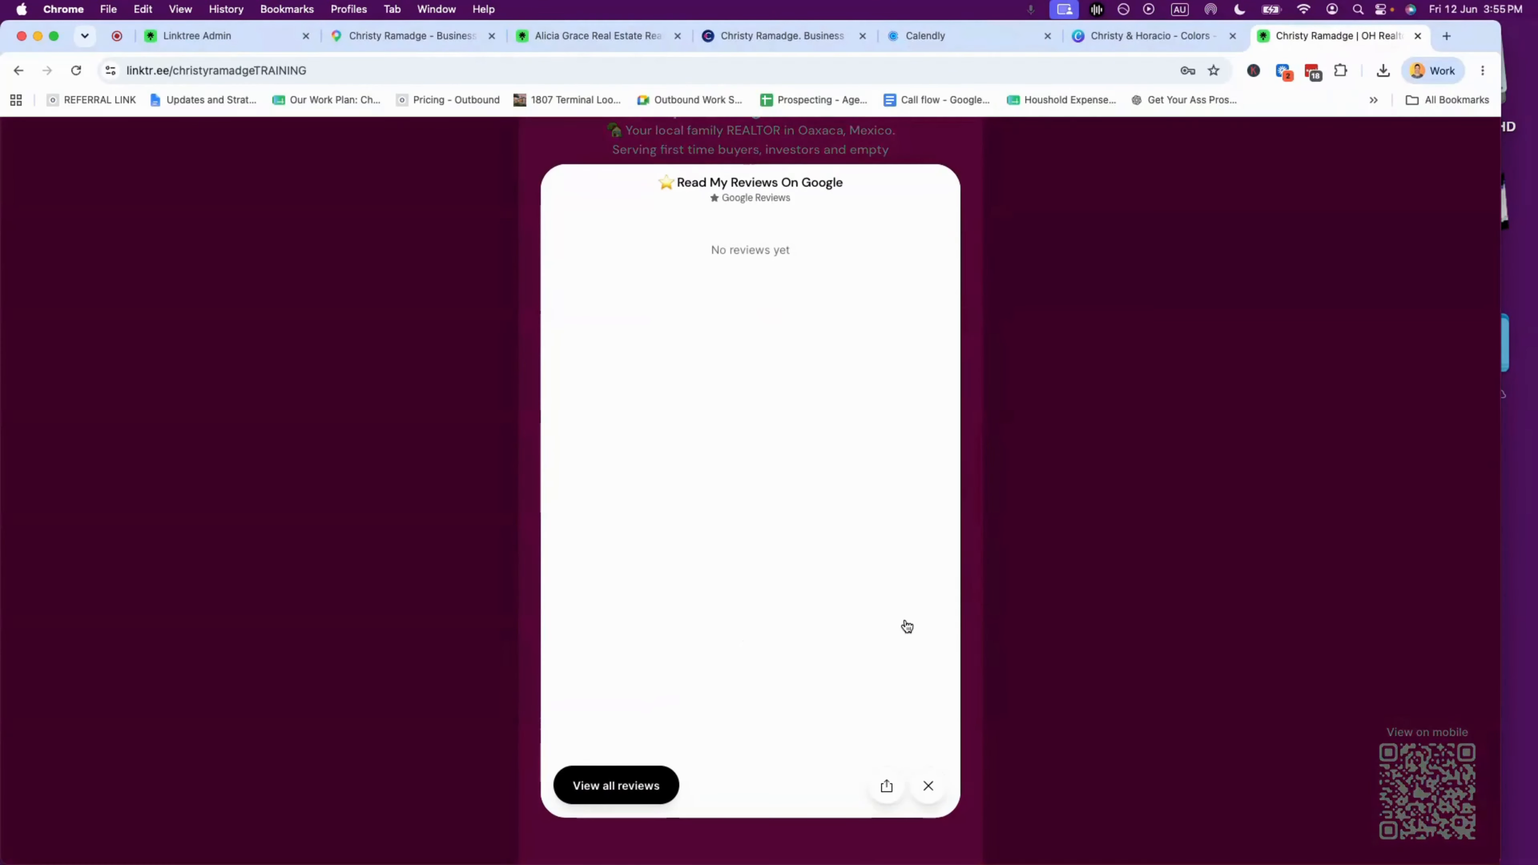
left_click(623, 779)
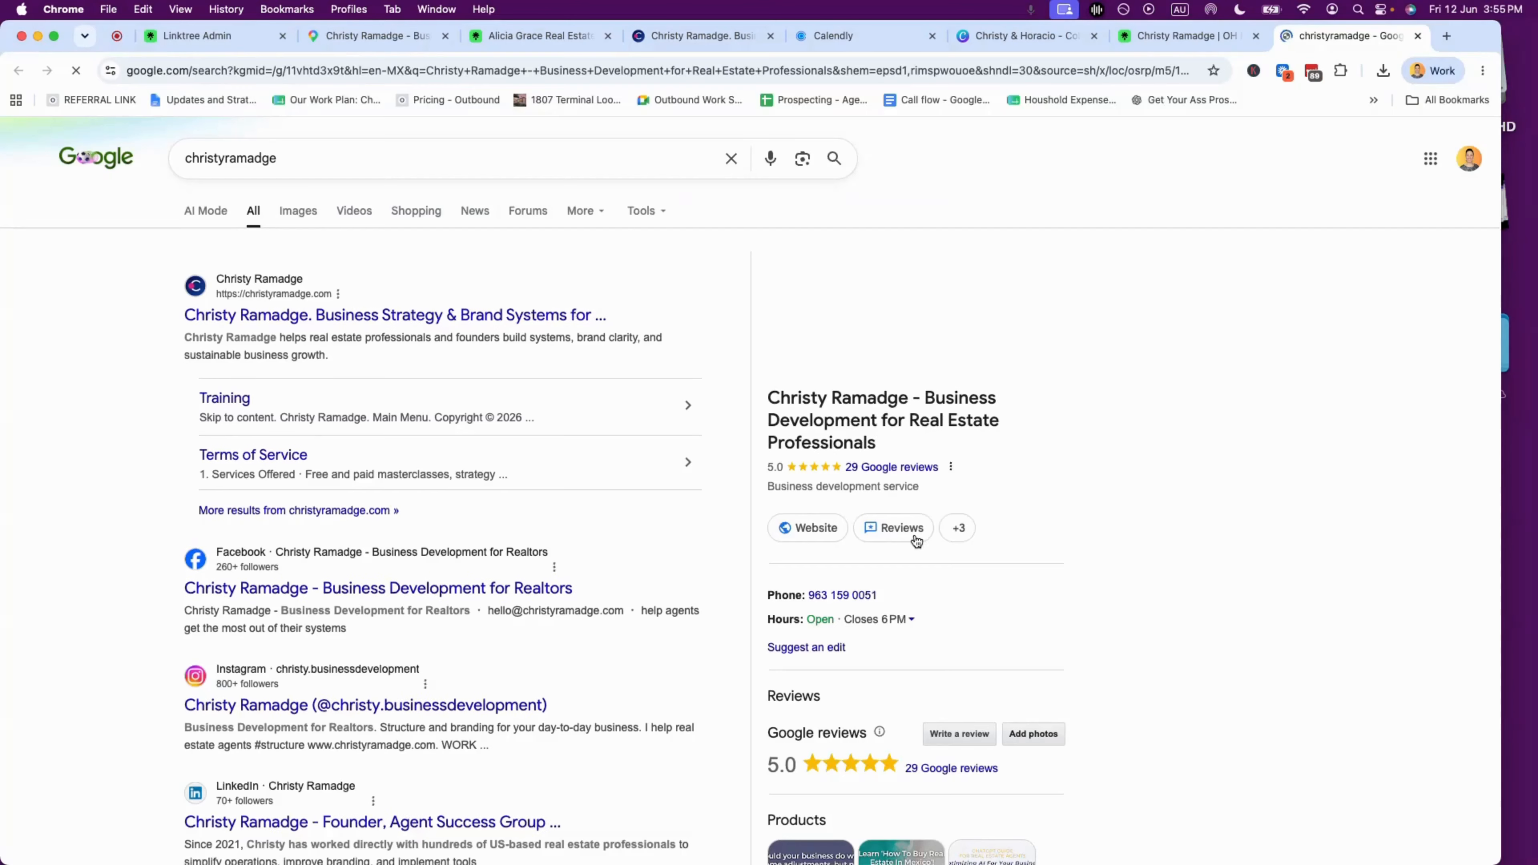
- Close the reviews preview on the live profile, then select the Google tab's address bar
left_click(1189, 36)
left_click(926, 786)
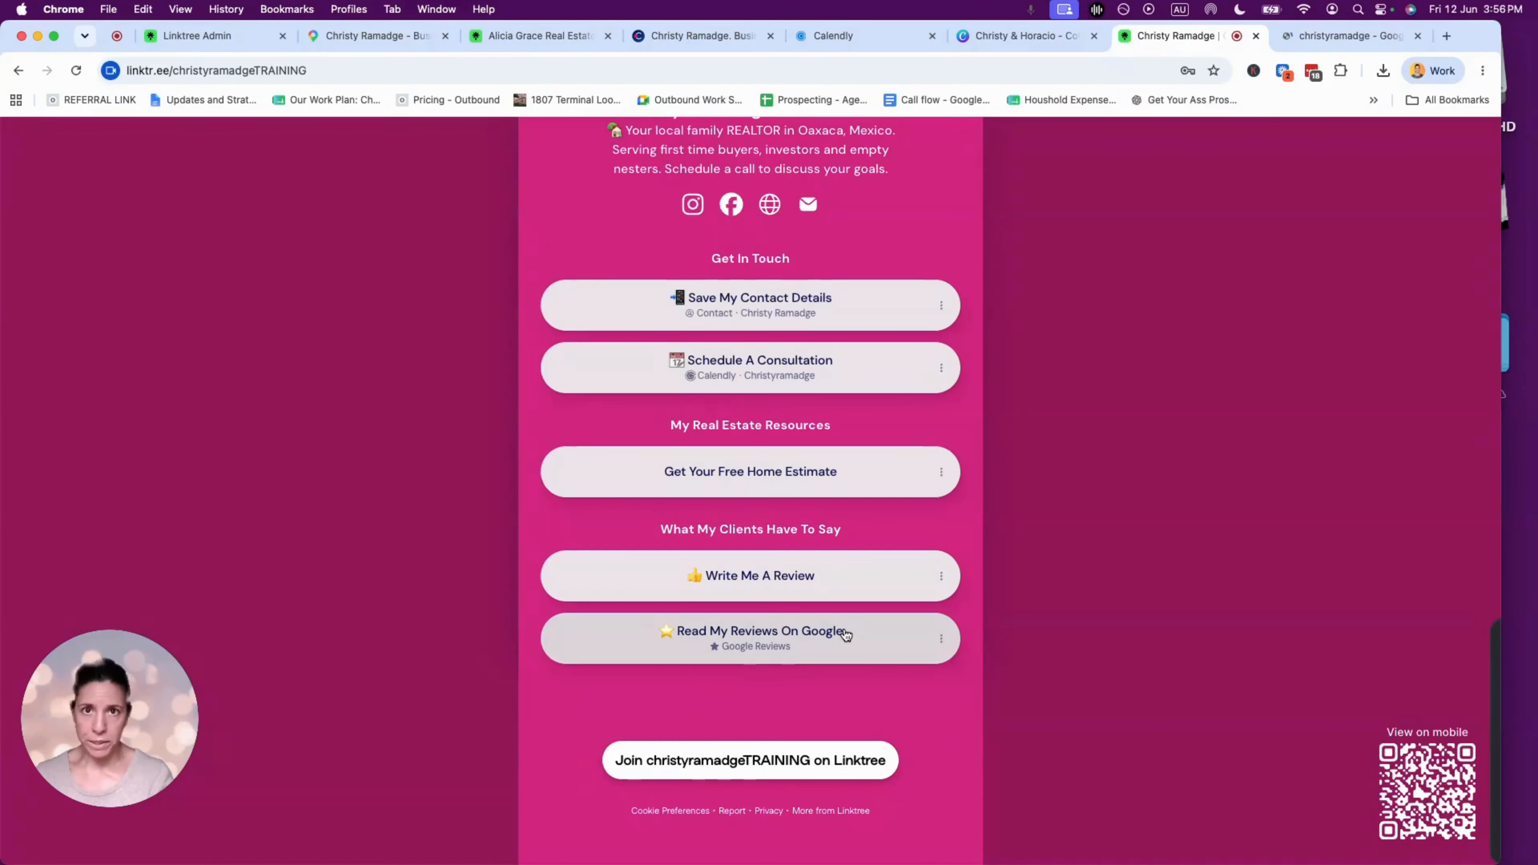
scroll(845, 633, "up", 4)
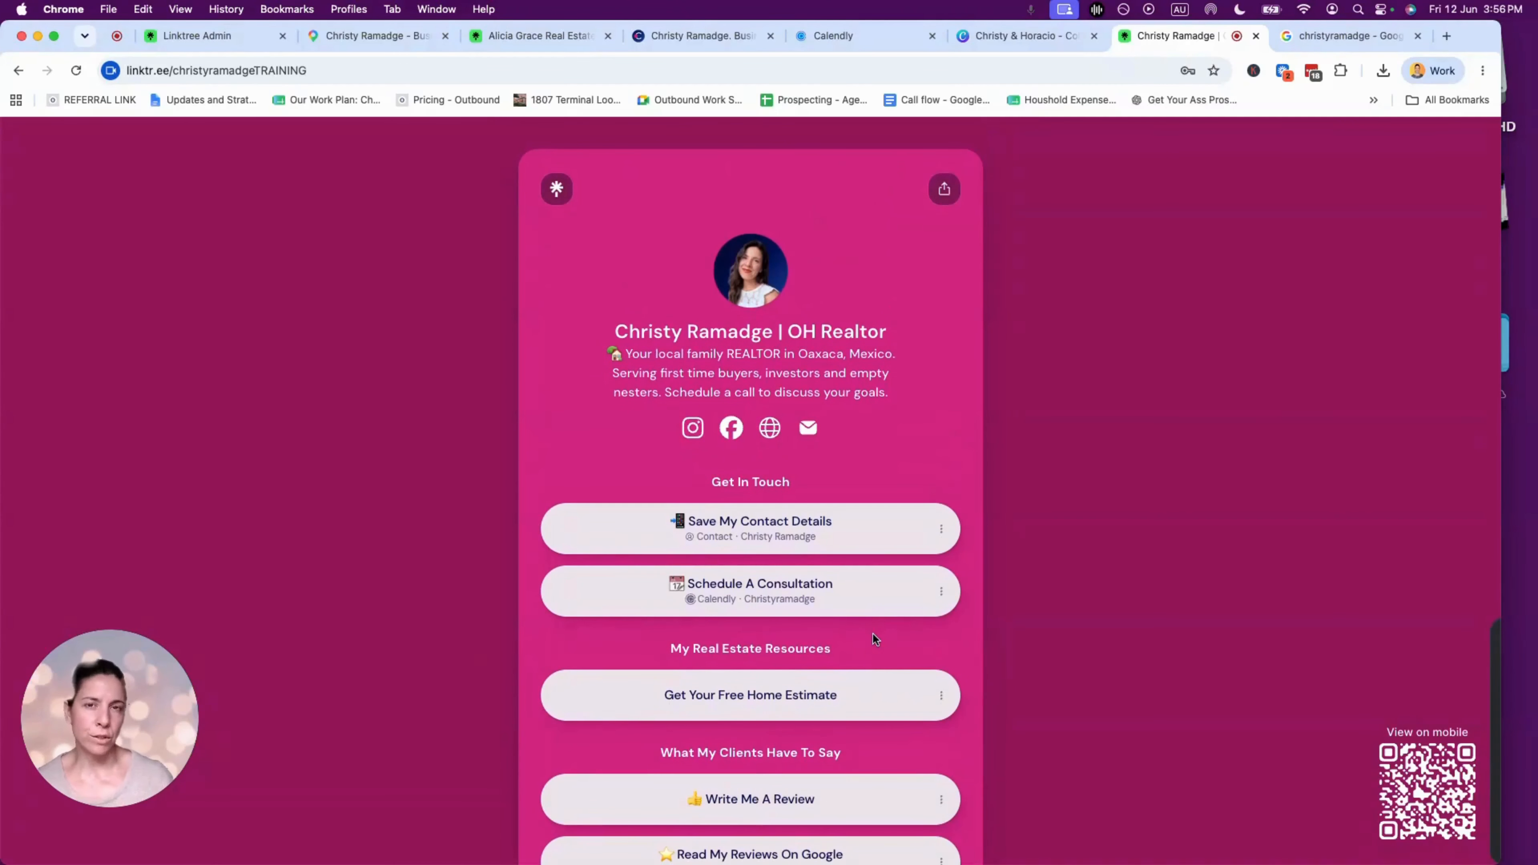
scroll(872, 635, "down", 3)
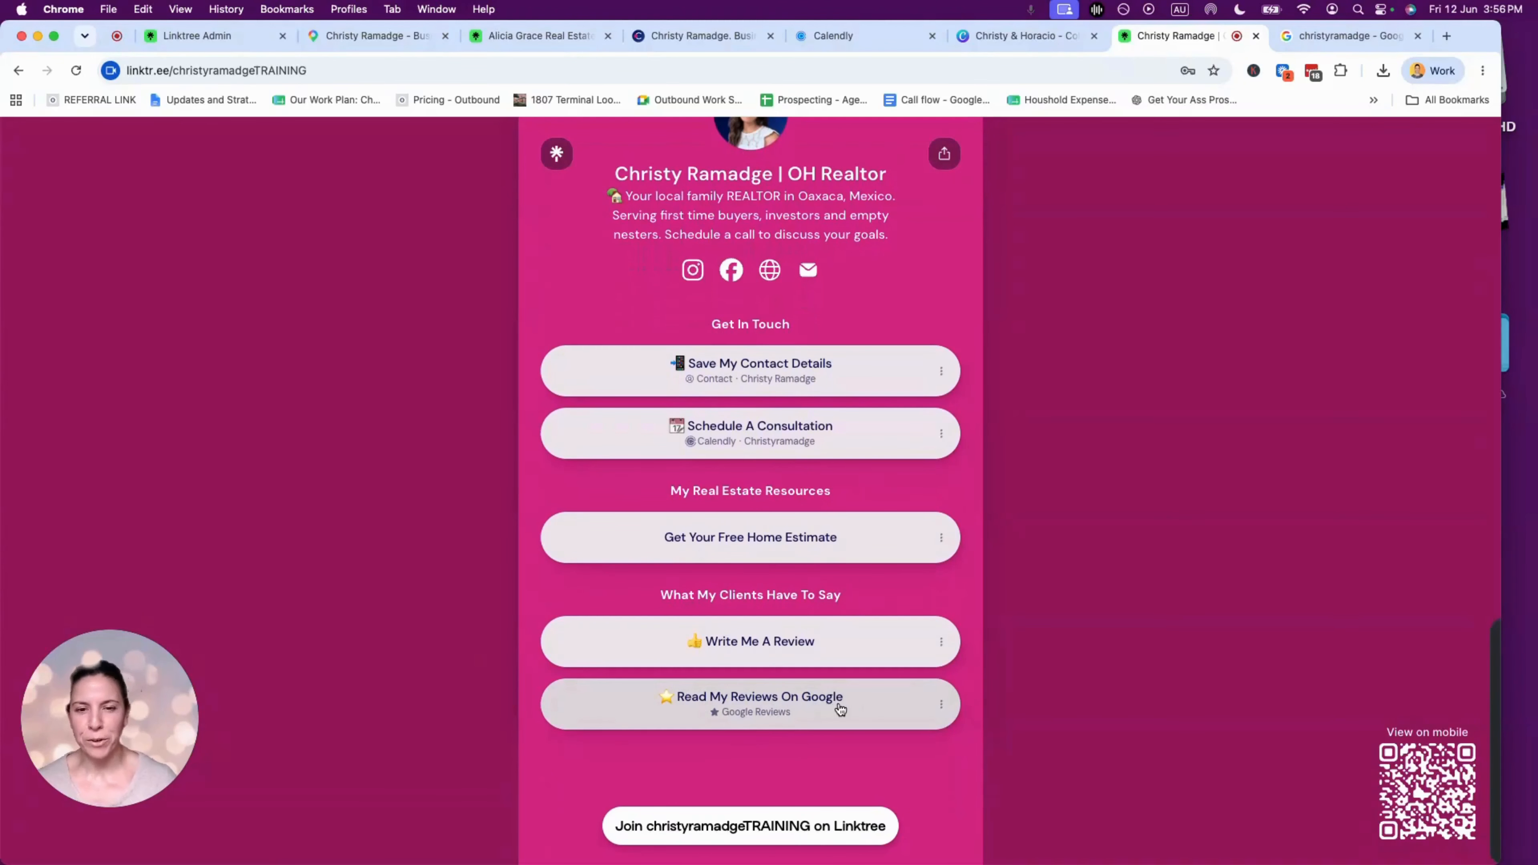
scroll(840, 708, "up", 3)
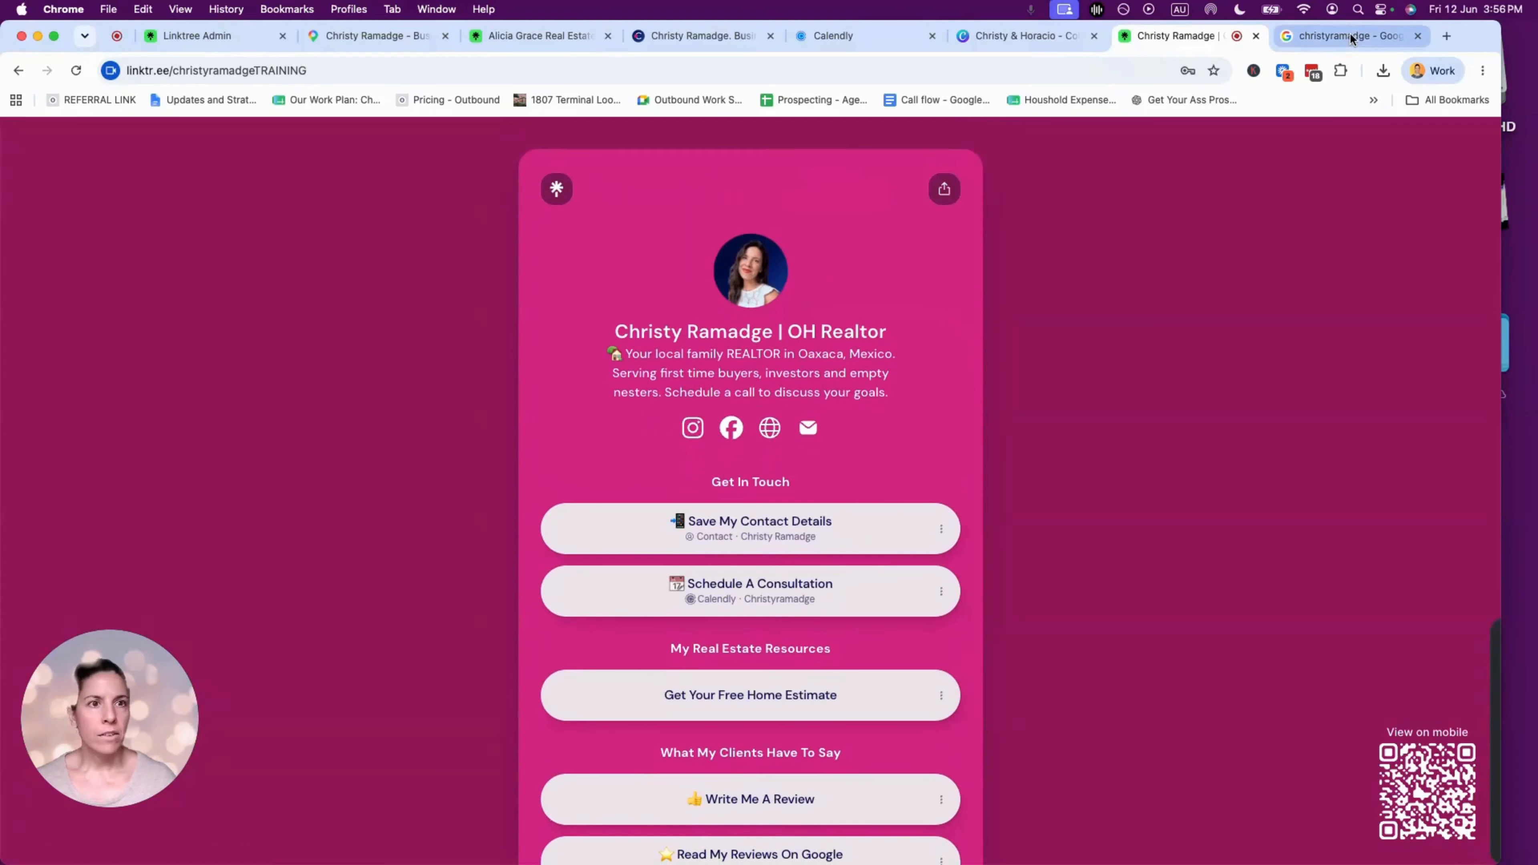
left_click(1350, 37)
left_click(962, 67)
- Go to canva.com, search 'phone wall', and copy the TEMPLATE - Phone wallpaper design
type("canva.com")
key("Return")
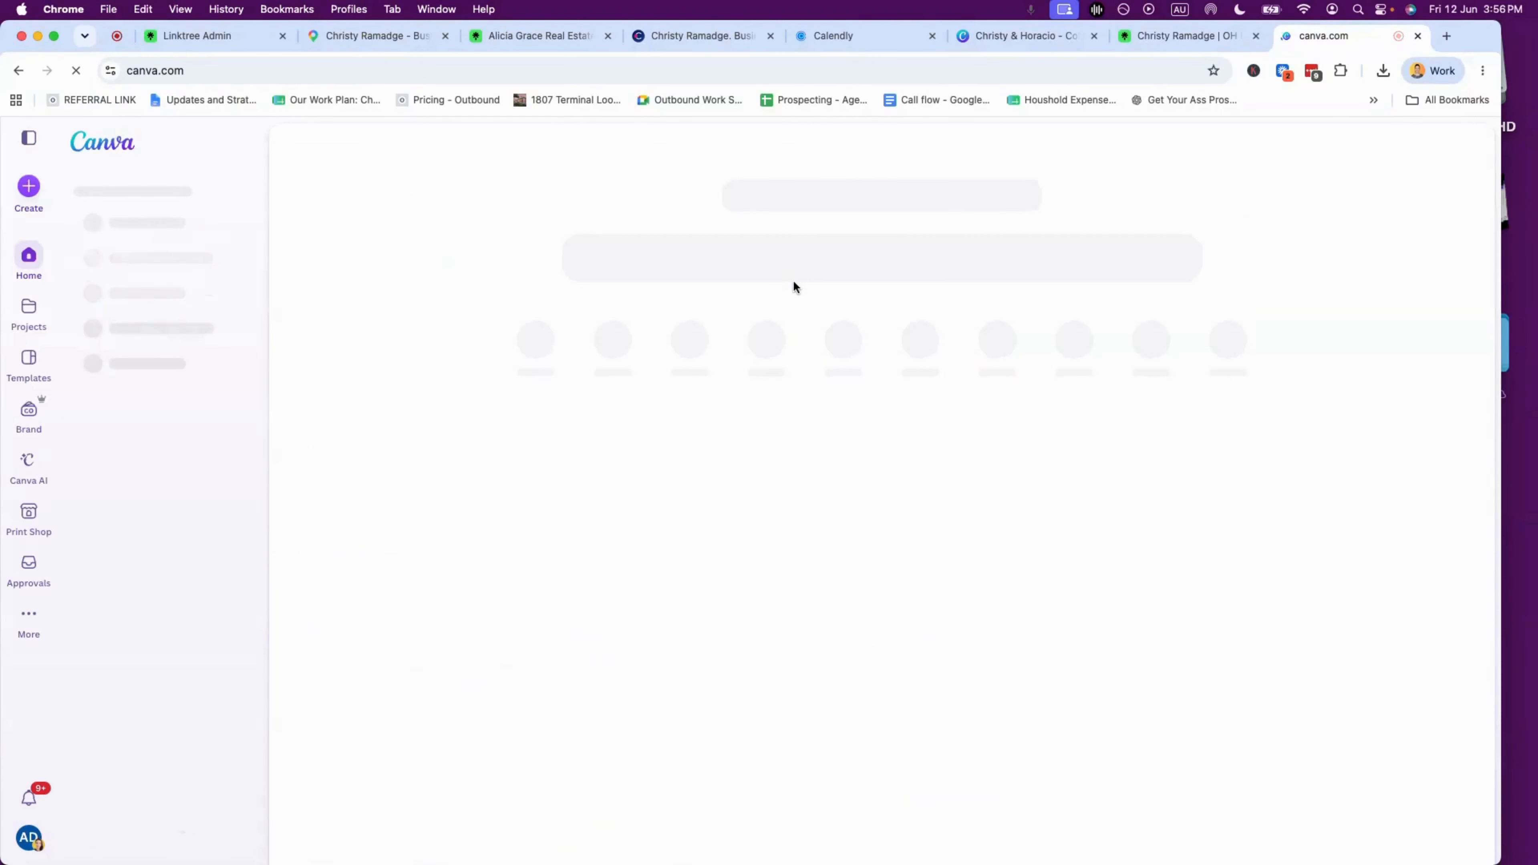
type("phone")
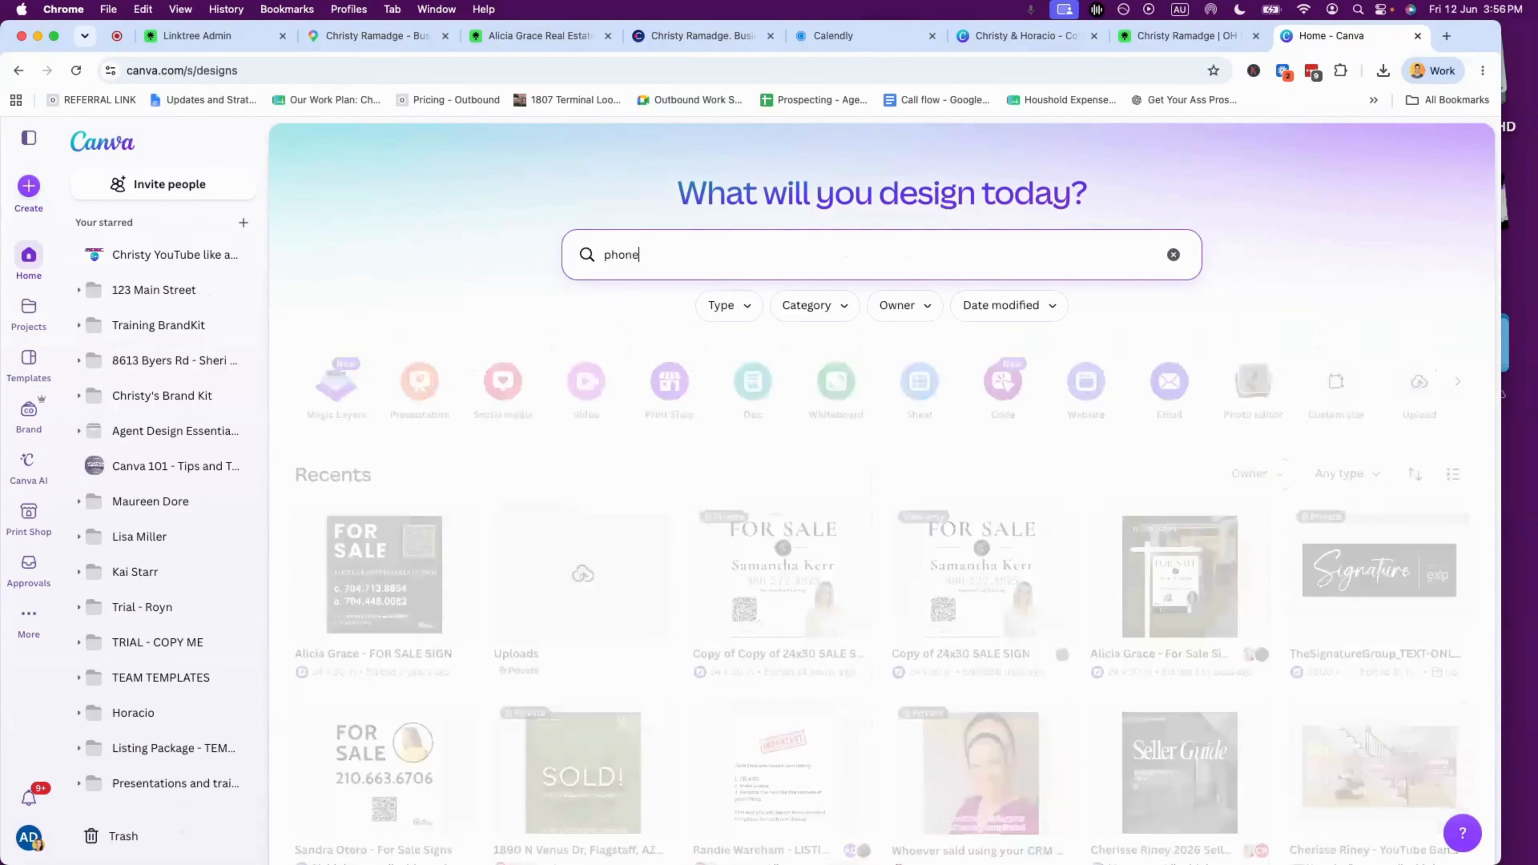
type(" wallpaper")
key("Return")
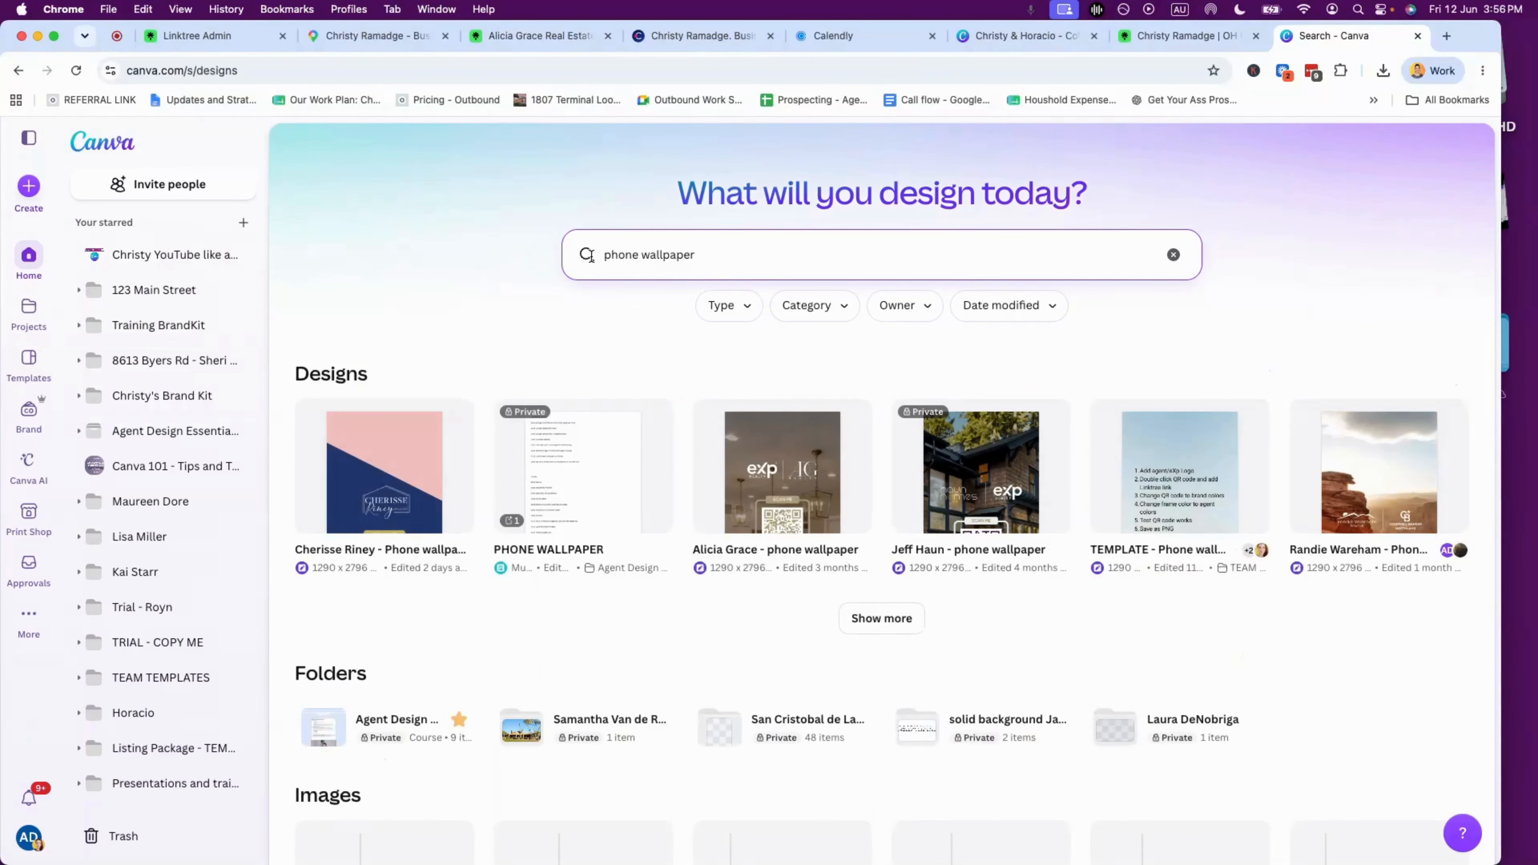
left_click(1247, 422)
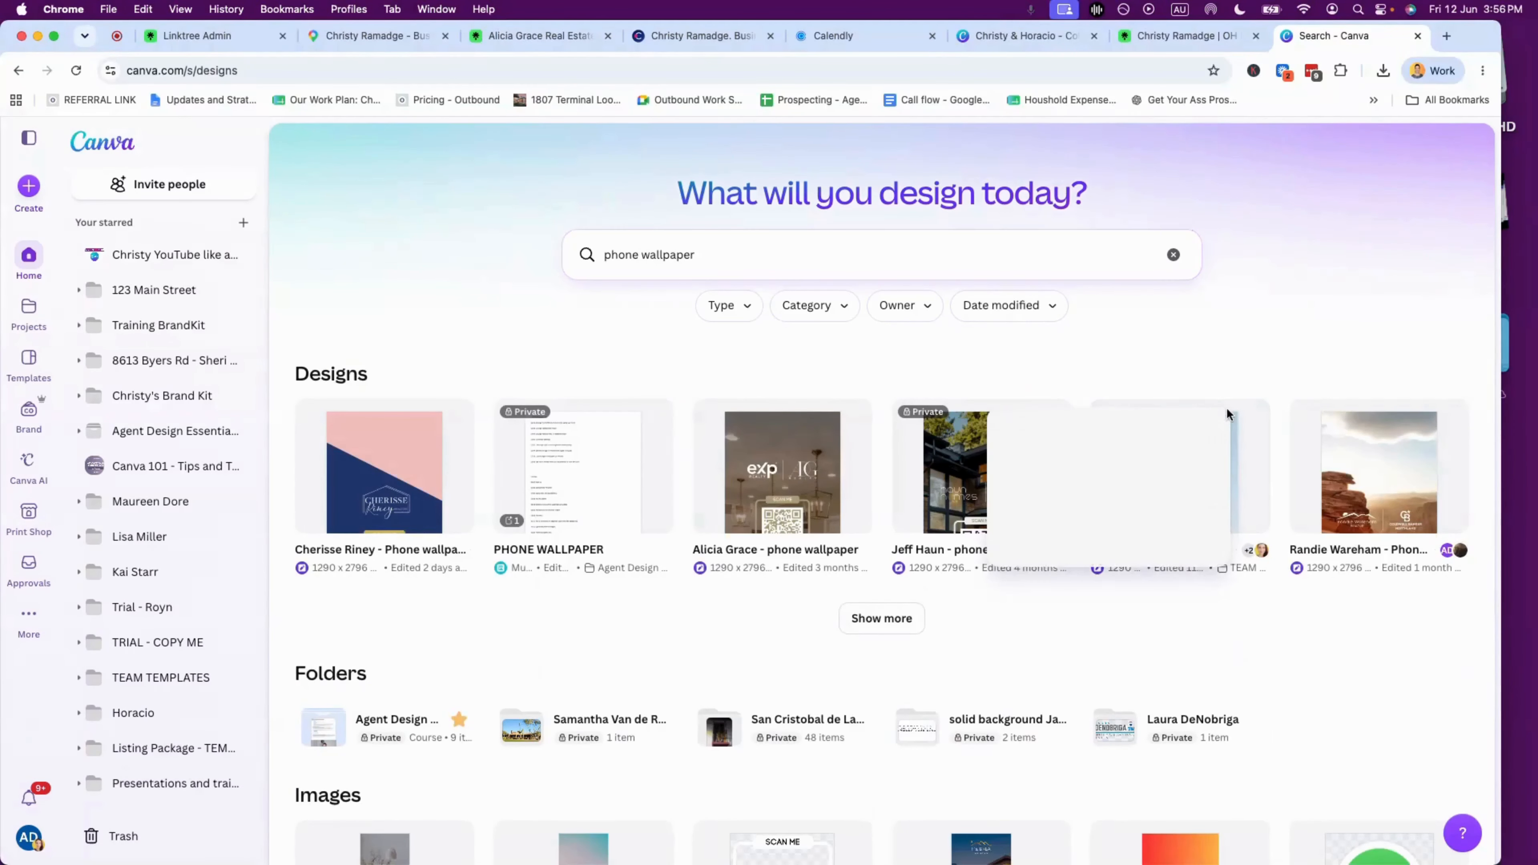
left_click(1065, 575)
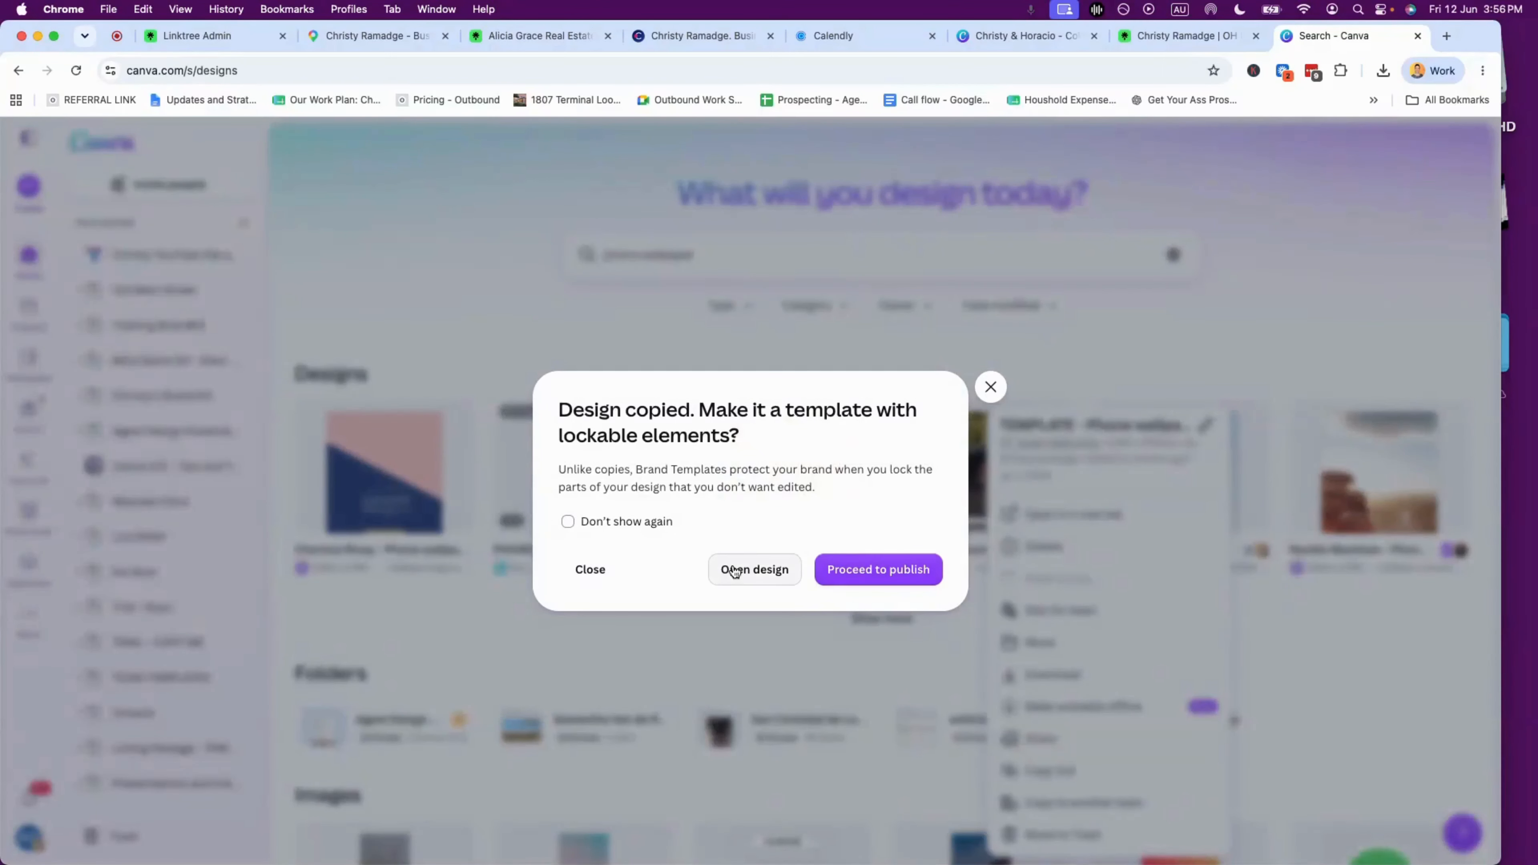
- Delete the instructions page 1 and close the Publish Brand Template panel
left_click(897, 569)
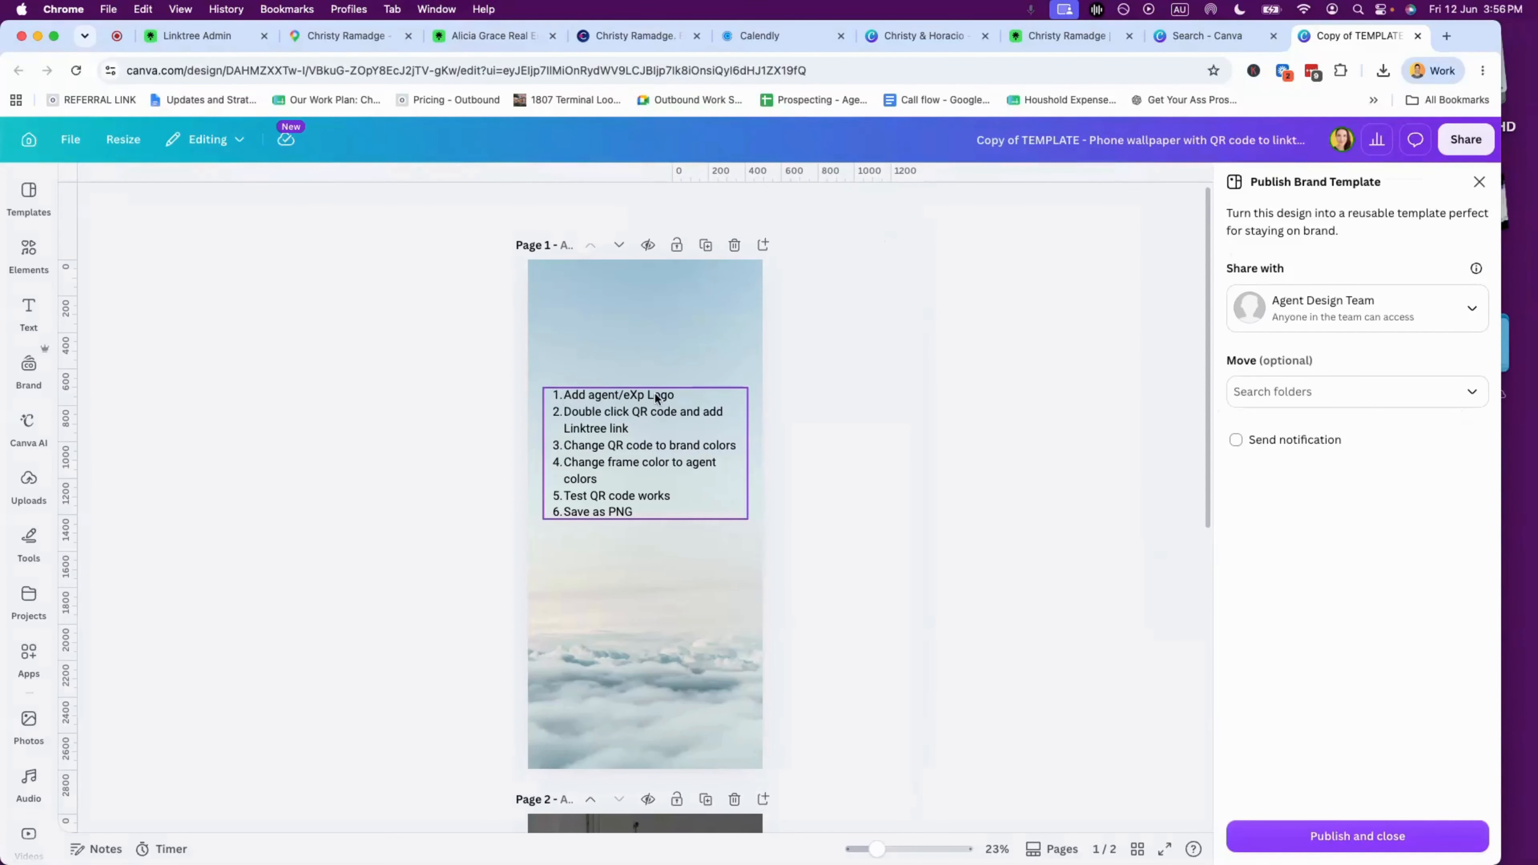
left_click(591, 395)
left_click(570, 418)
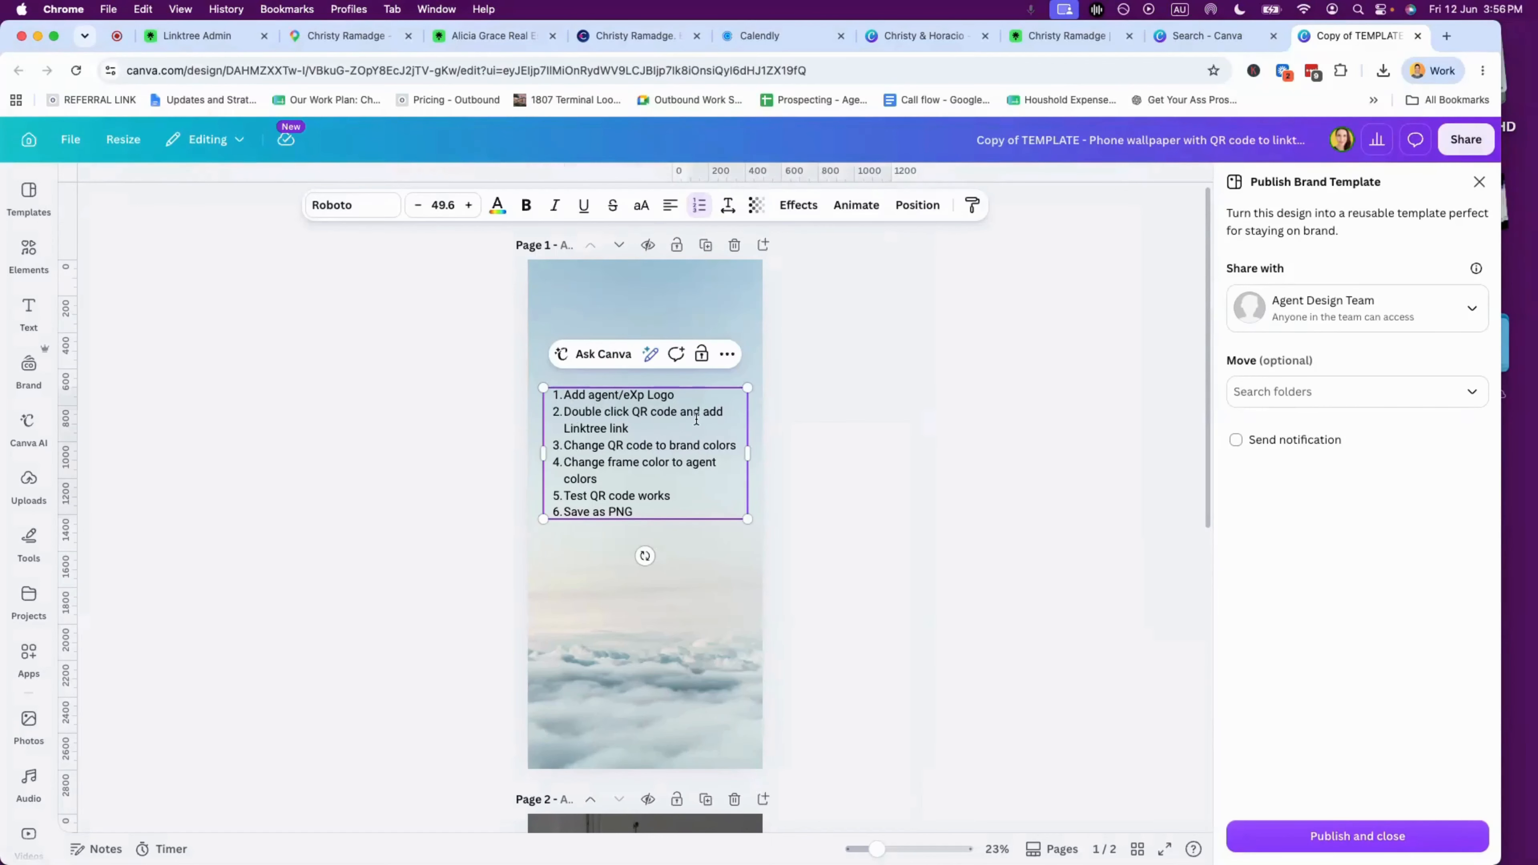
scroll(696, 419, "down", 2)
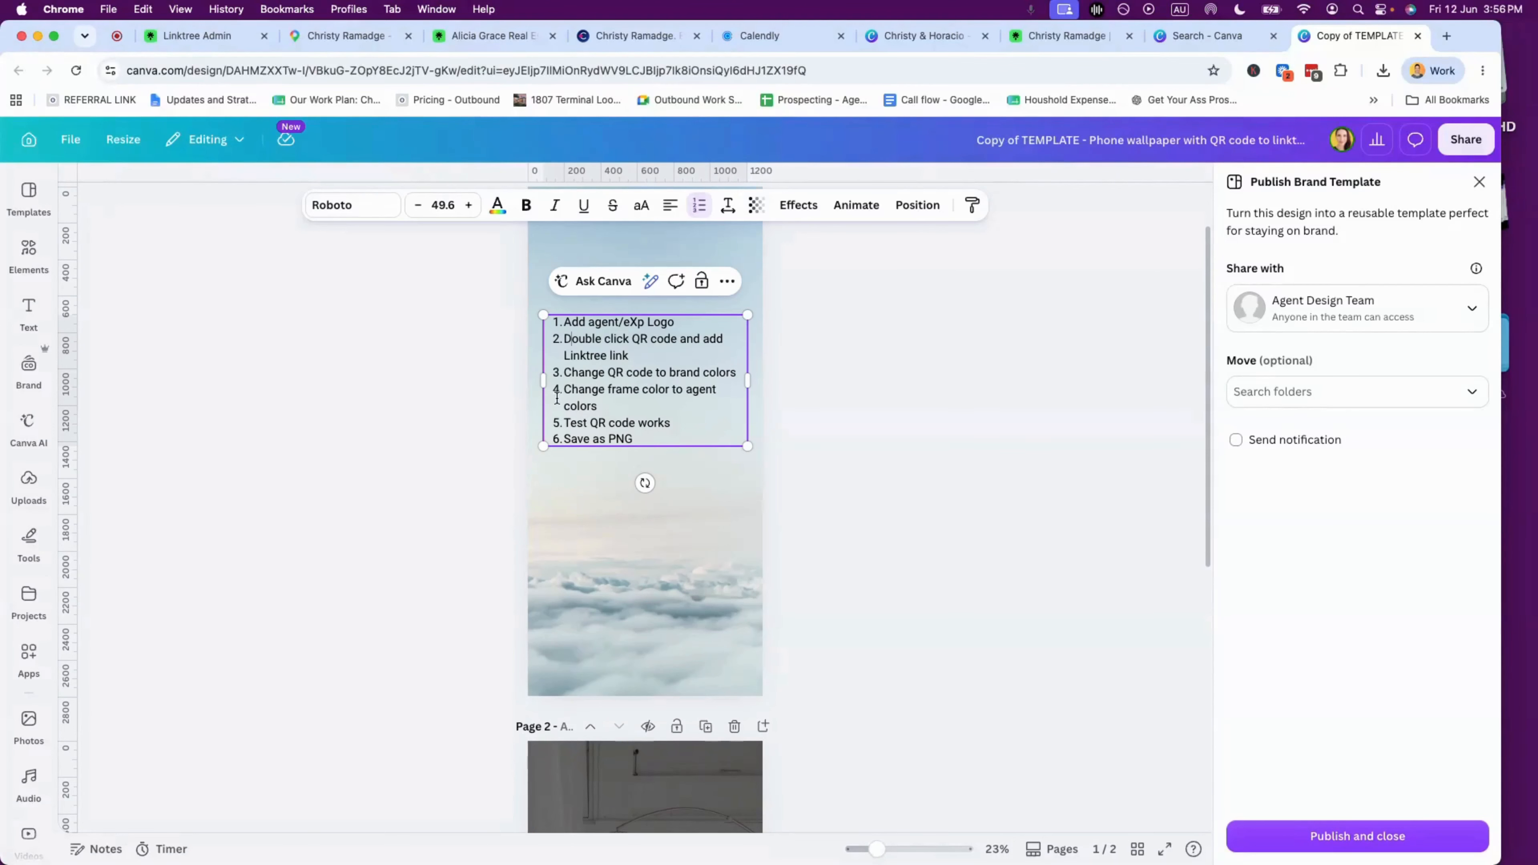
scroll(722, 443, "up", 2)
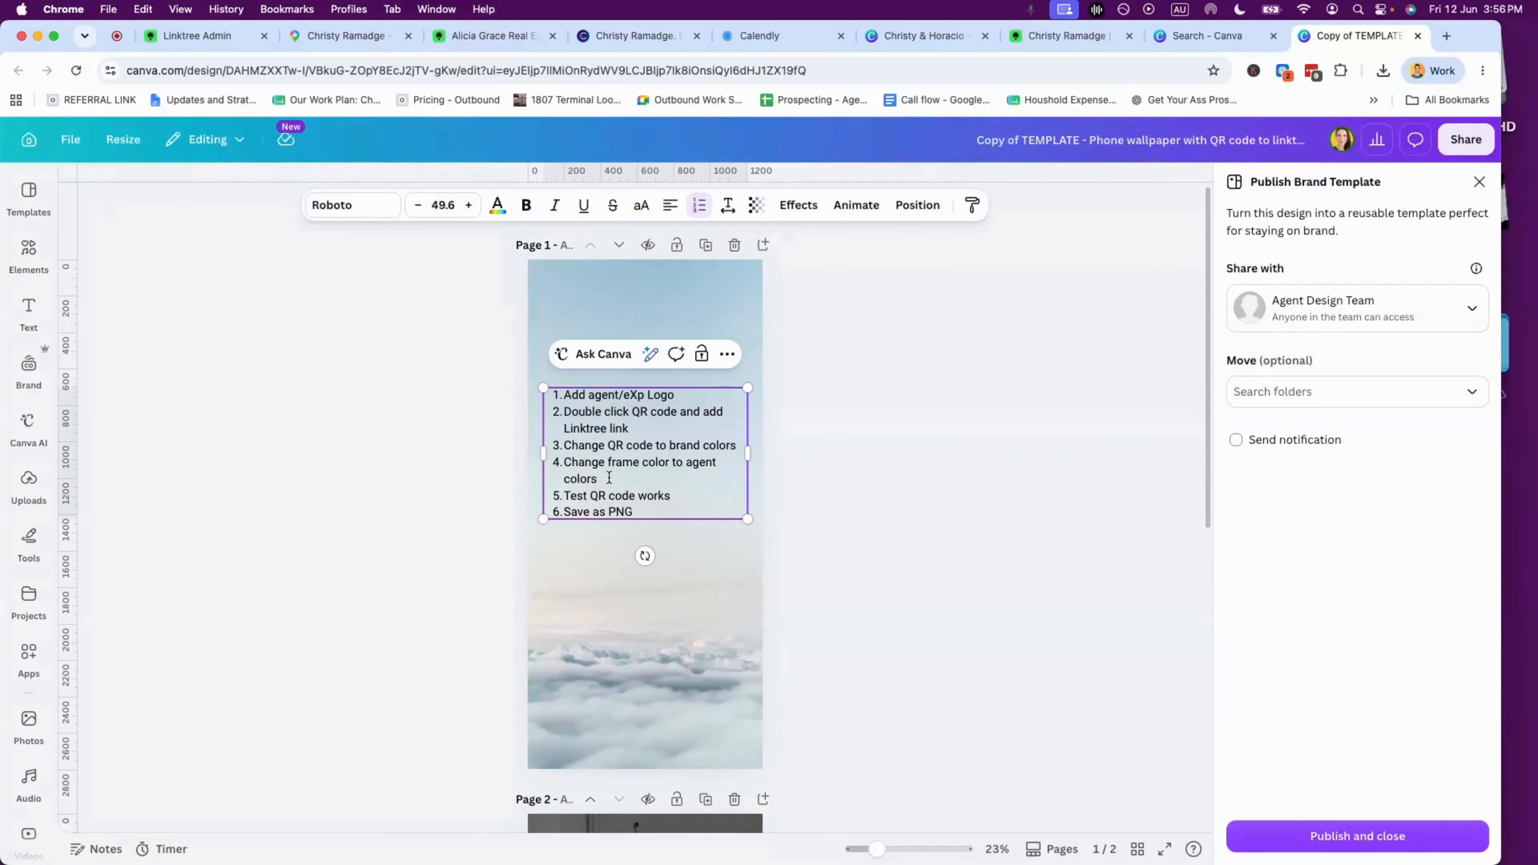
left_click(735, 246)
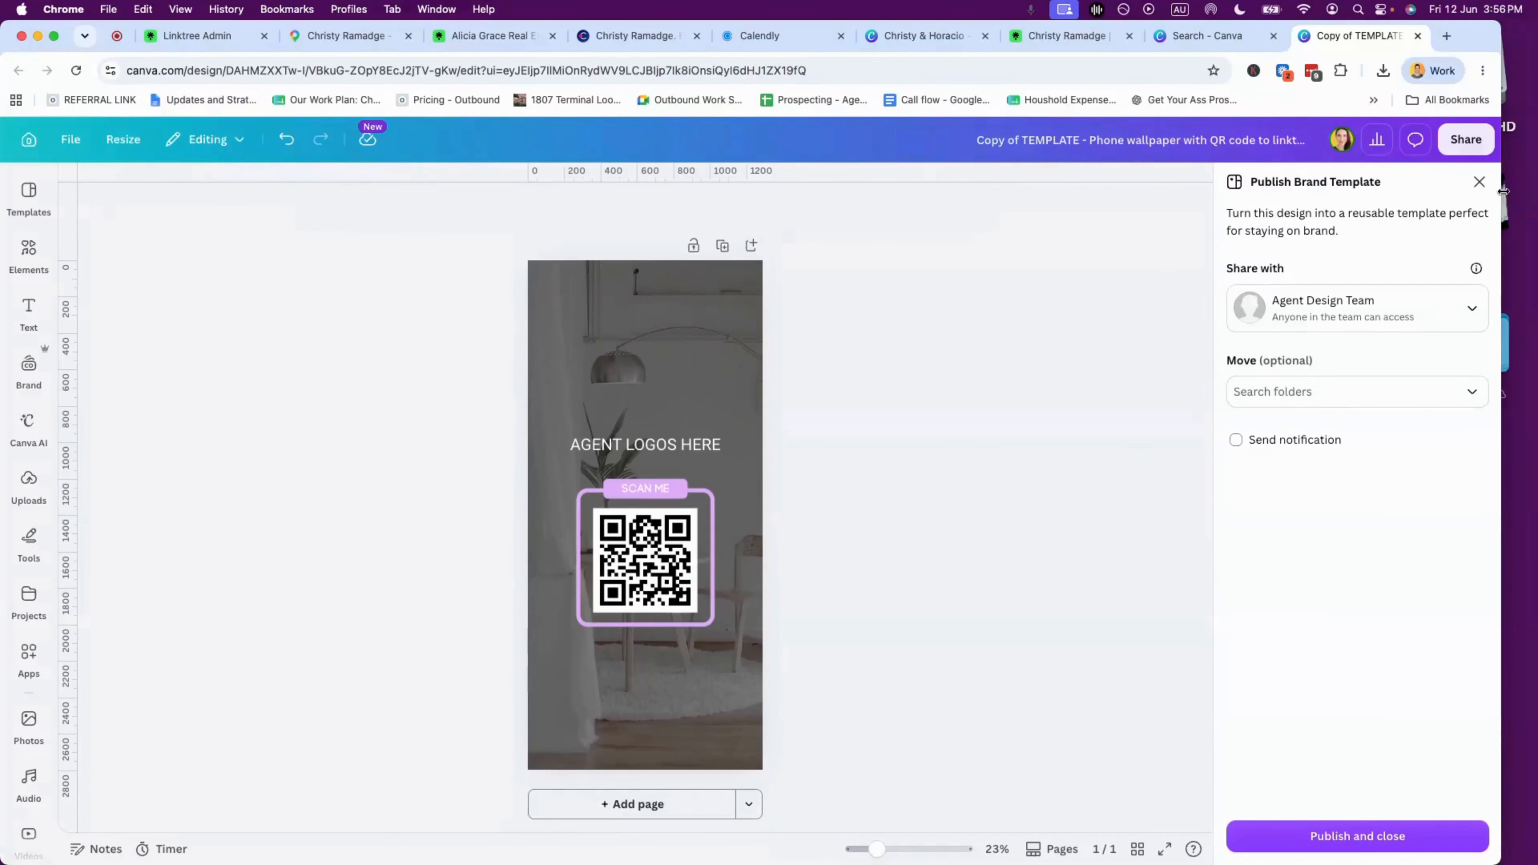
left_click(1479, 182)
- Delete the AGENT LOGOS HERE placeholder text and bring up the Brand assets
left_click(731, 447)
left_click(829, 450)
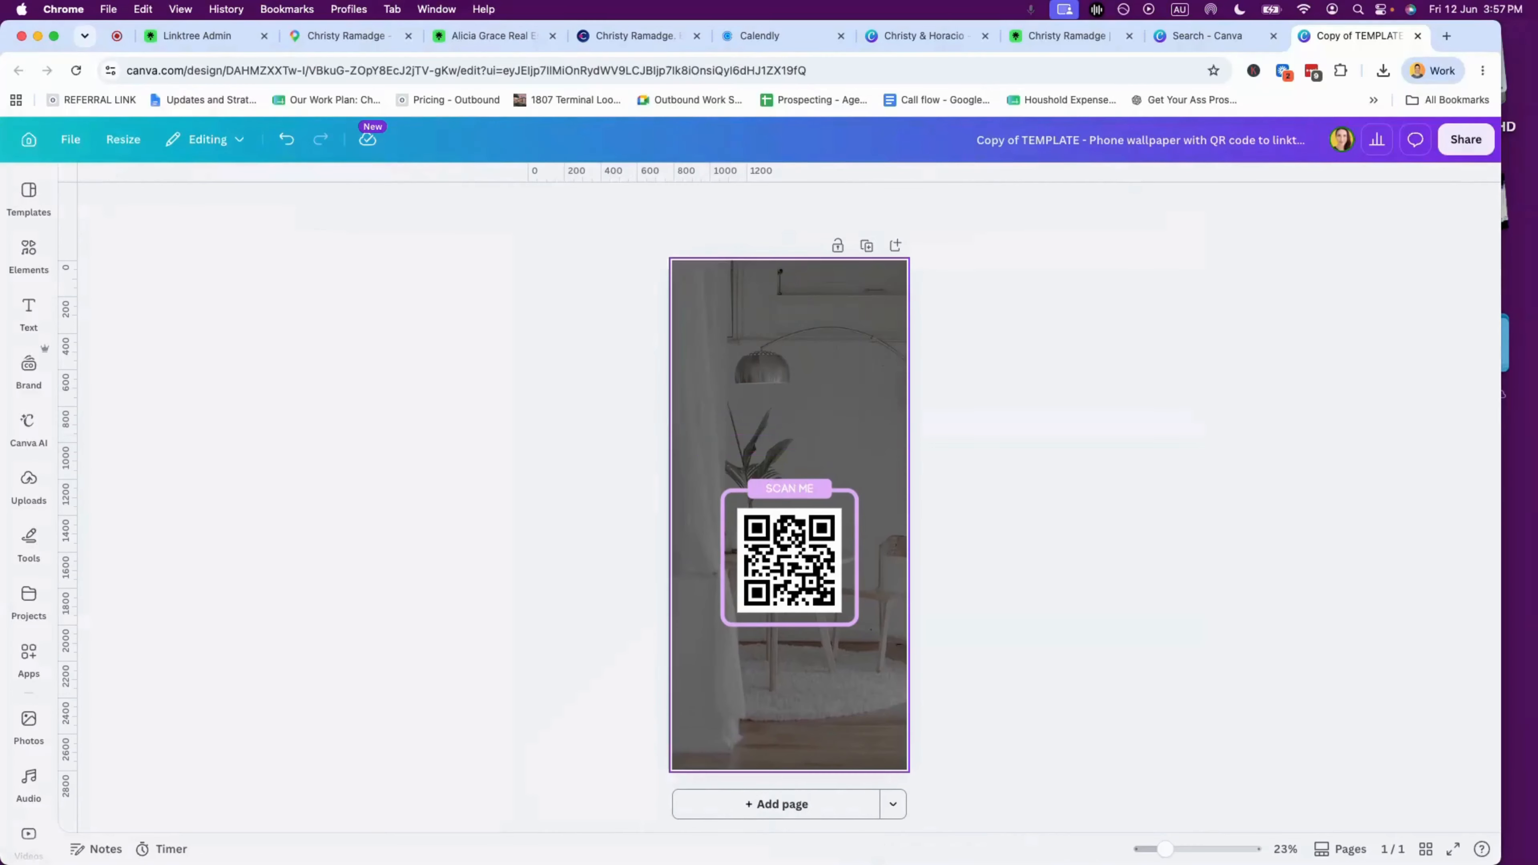
left_click(25, 370)
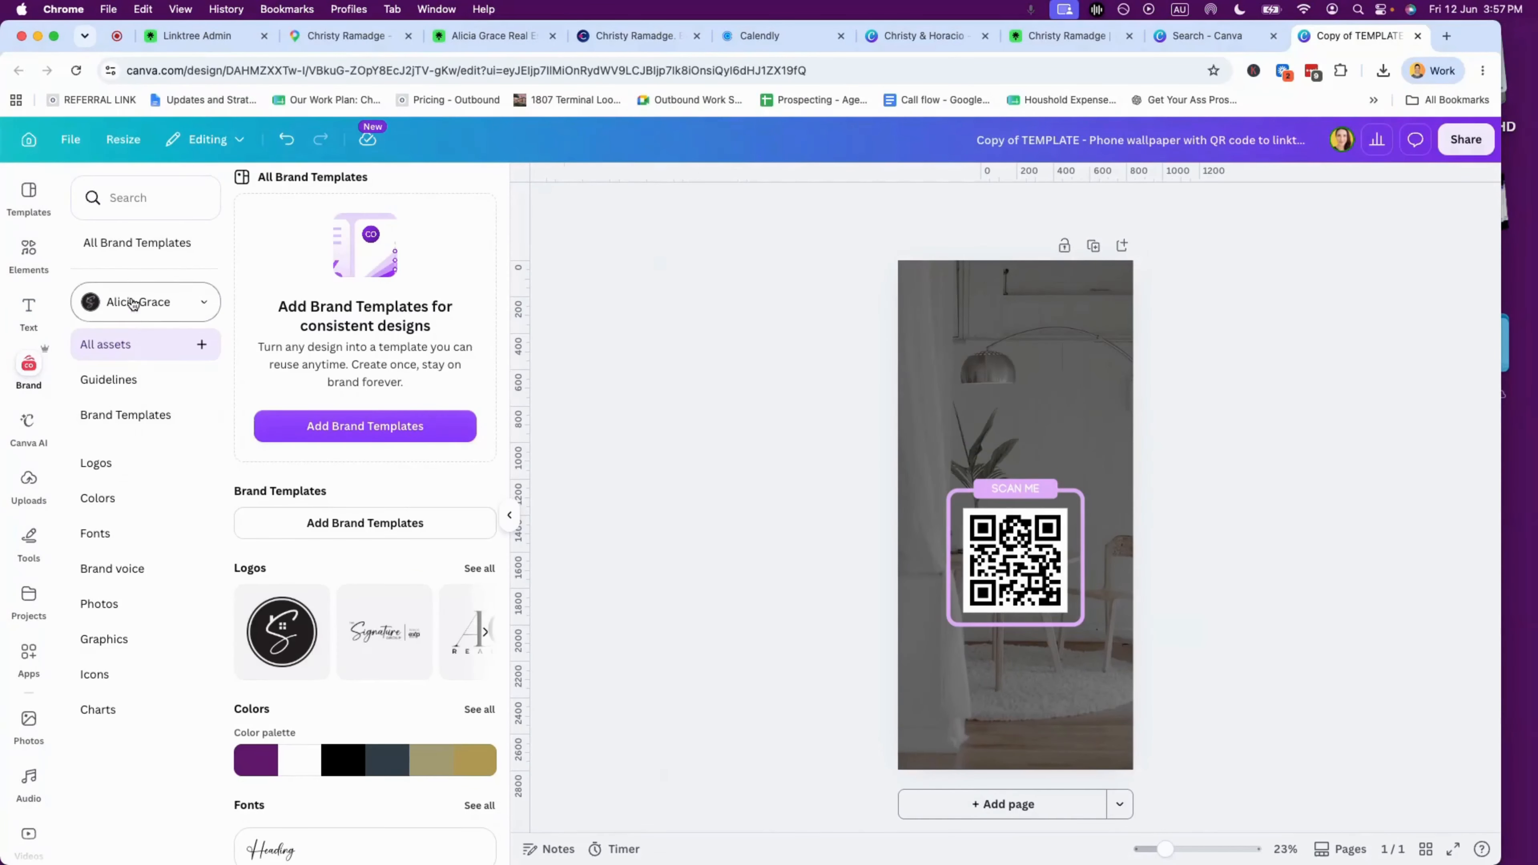
- Switch to the agents' brand kit and add the Agent Success Group logo above the QR code
left_click(121, 301)
type("christy")
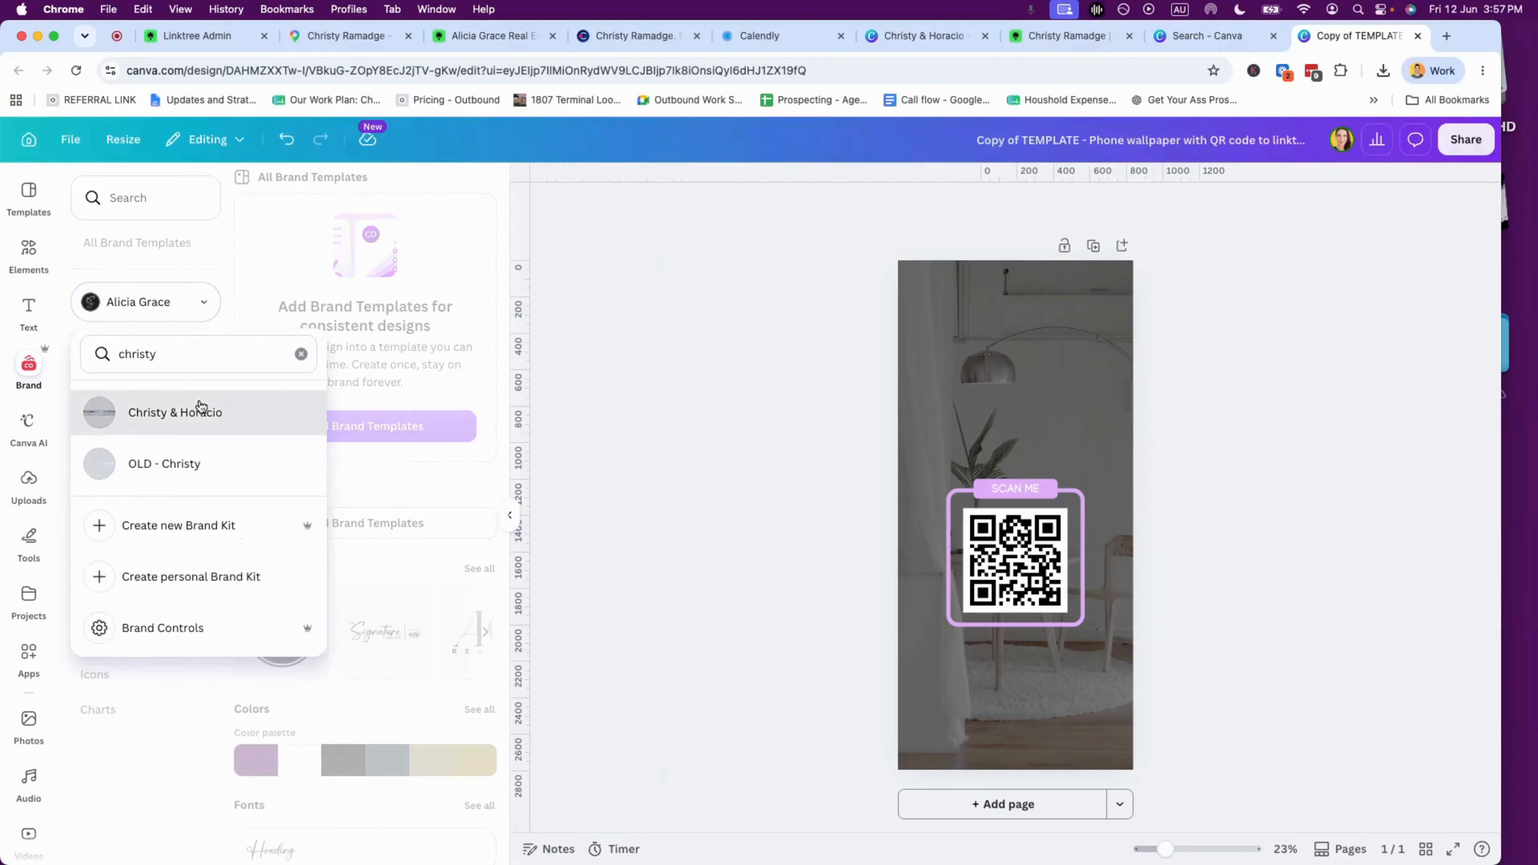
left_click(188, 410)
left_click(479, 568)
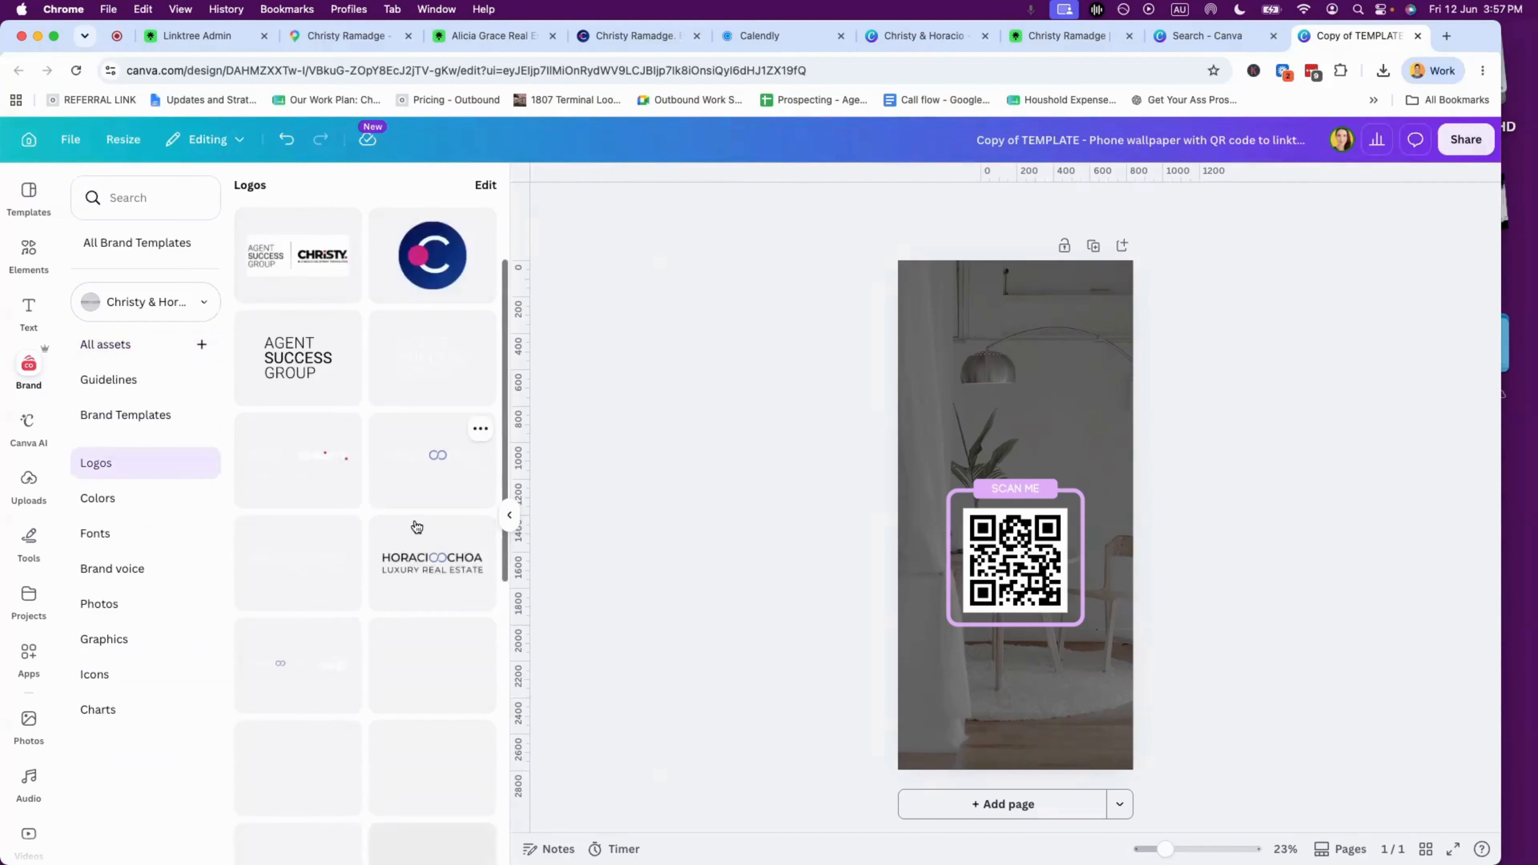
left_click(299, 371)
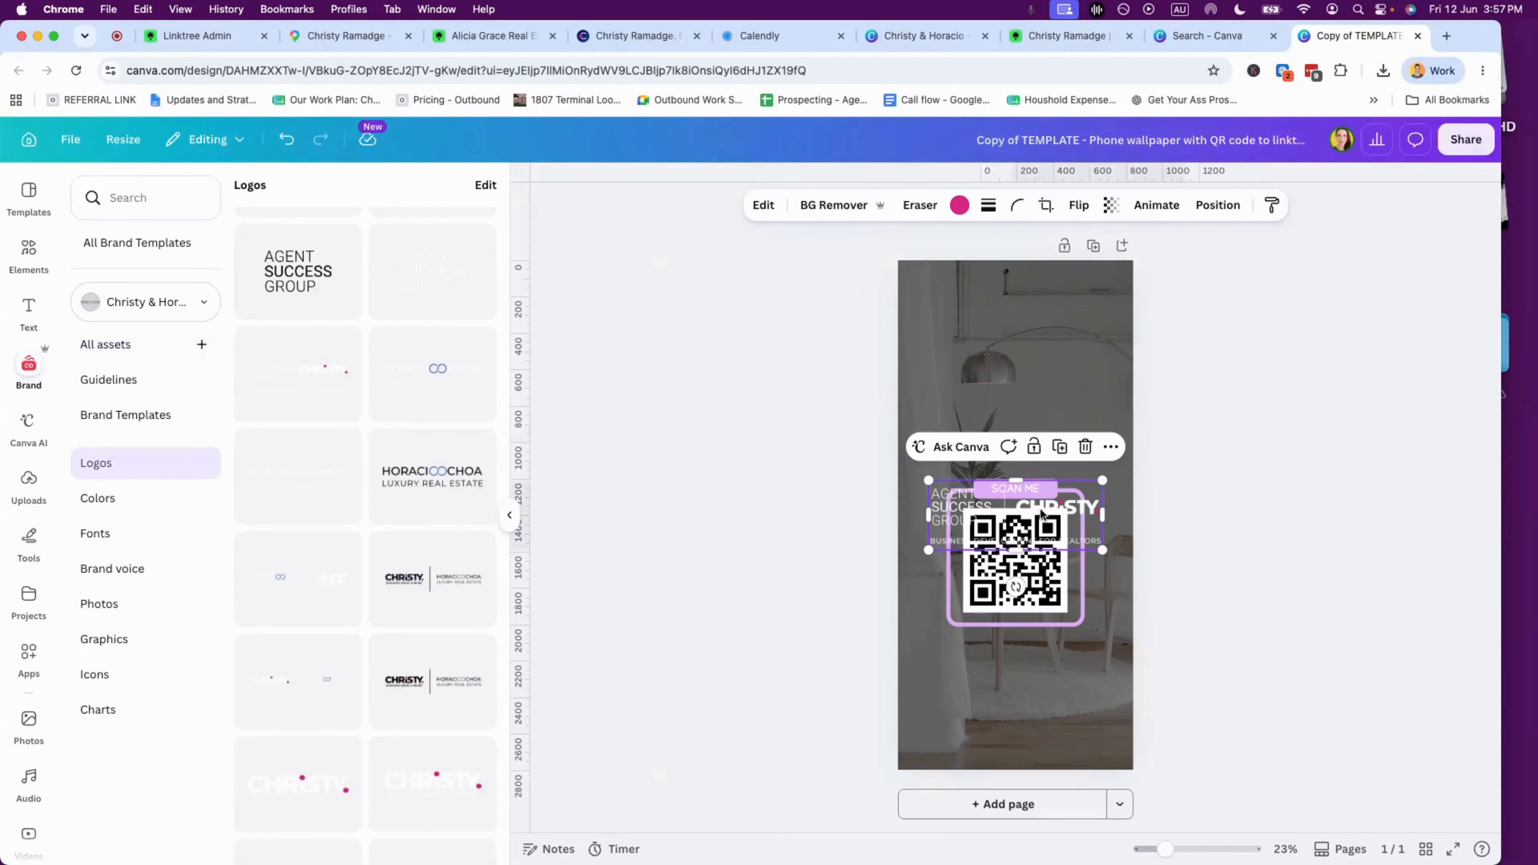
left_click_drag(1053, 512, 1054, 421)
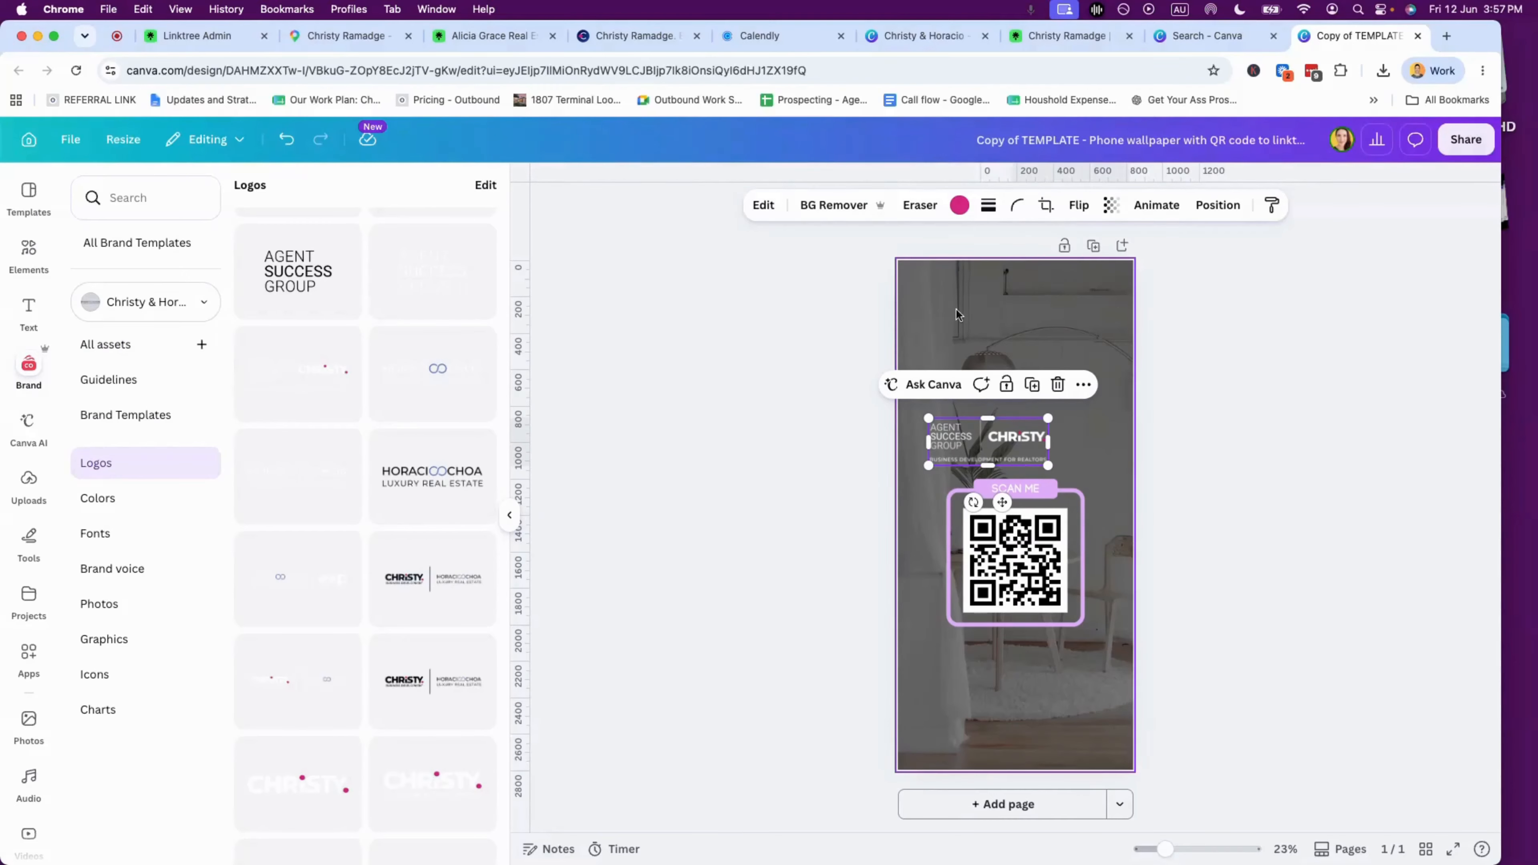
- Lower the QR code group and enlarge and centre the logo above it
left_click(1047, 345)
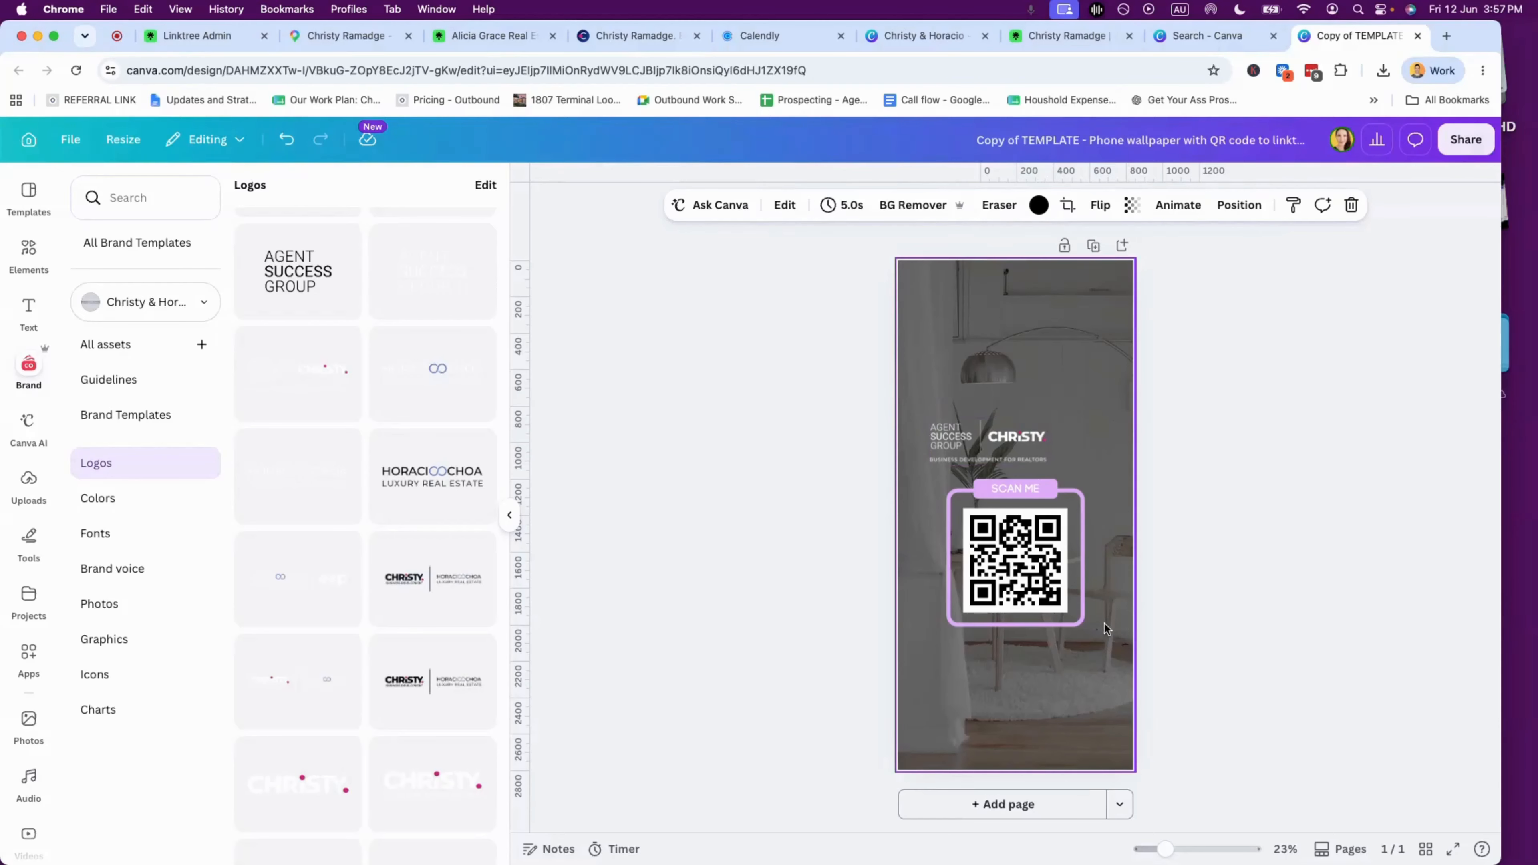
left_click_drag(1105, 625, 1015, 559)
left_click_drag(1176, 663, 914, 512)
left_click_drag(1044, 552, 1052, 586)
left_click_drag(985, 450, 1048, 470)
left_click(1140, 504)
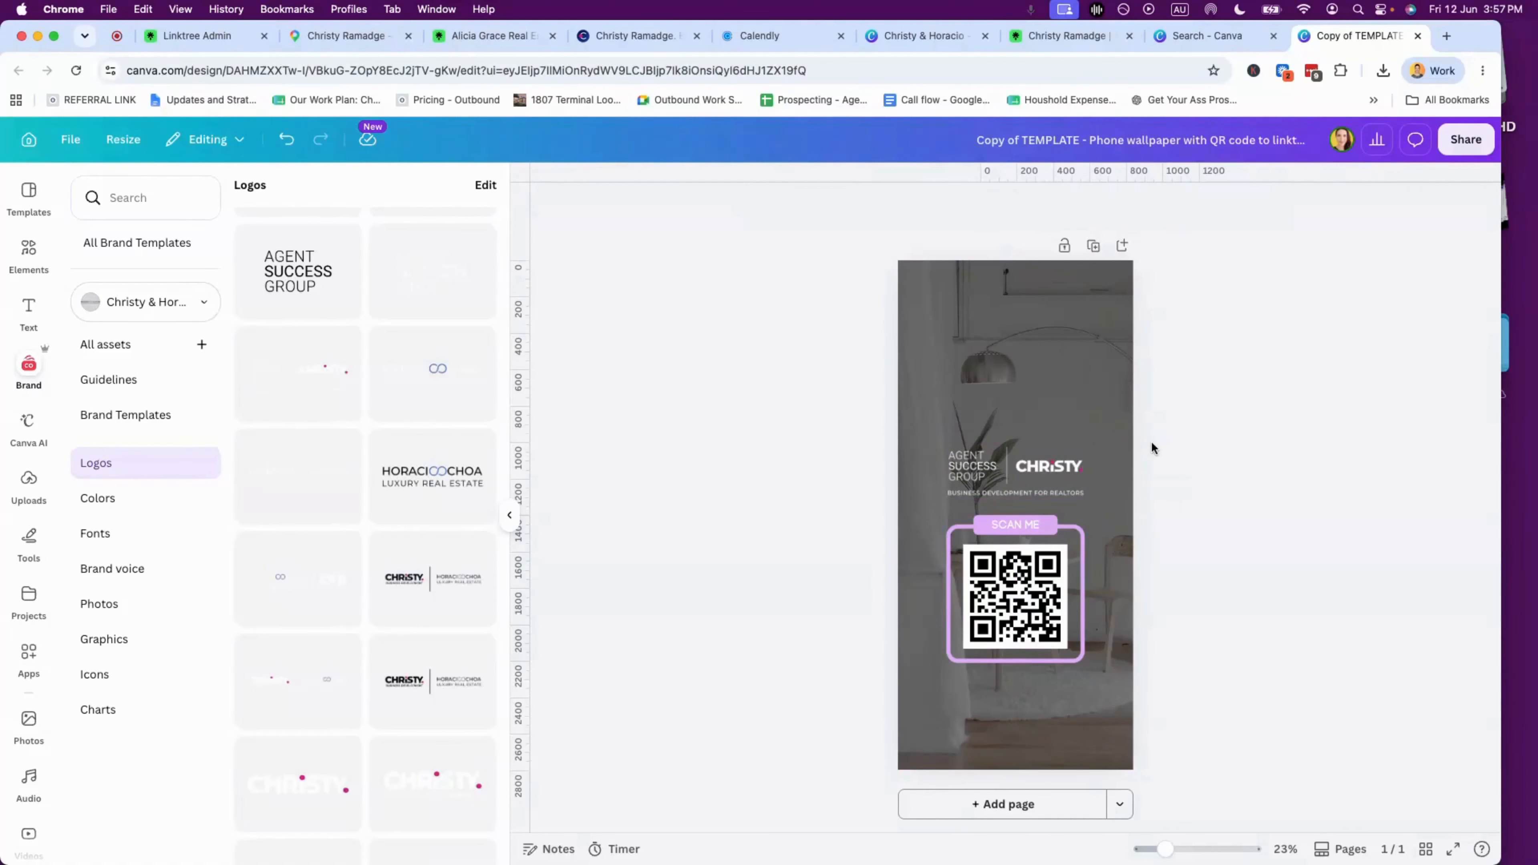
left_click_drag(1051, 588, 1051, 598)
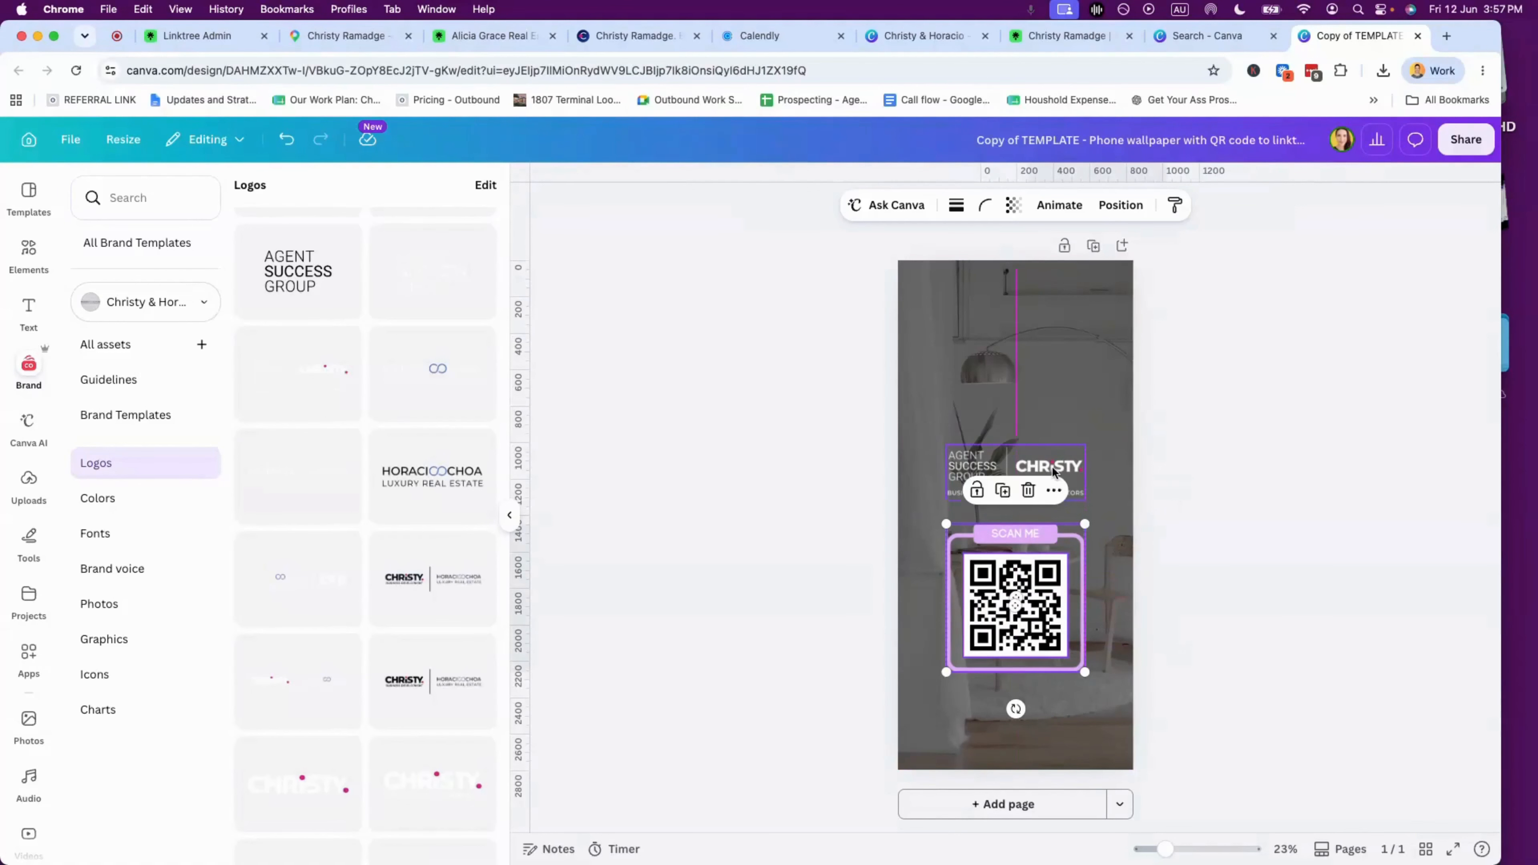
left_click_drag(1052, 471, 1052, 477)
left_click(1146, 552)
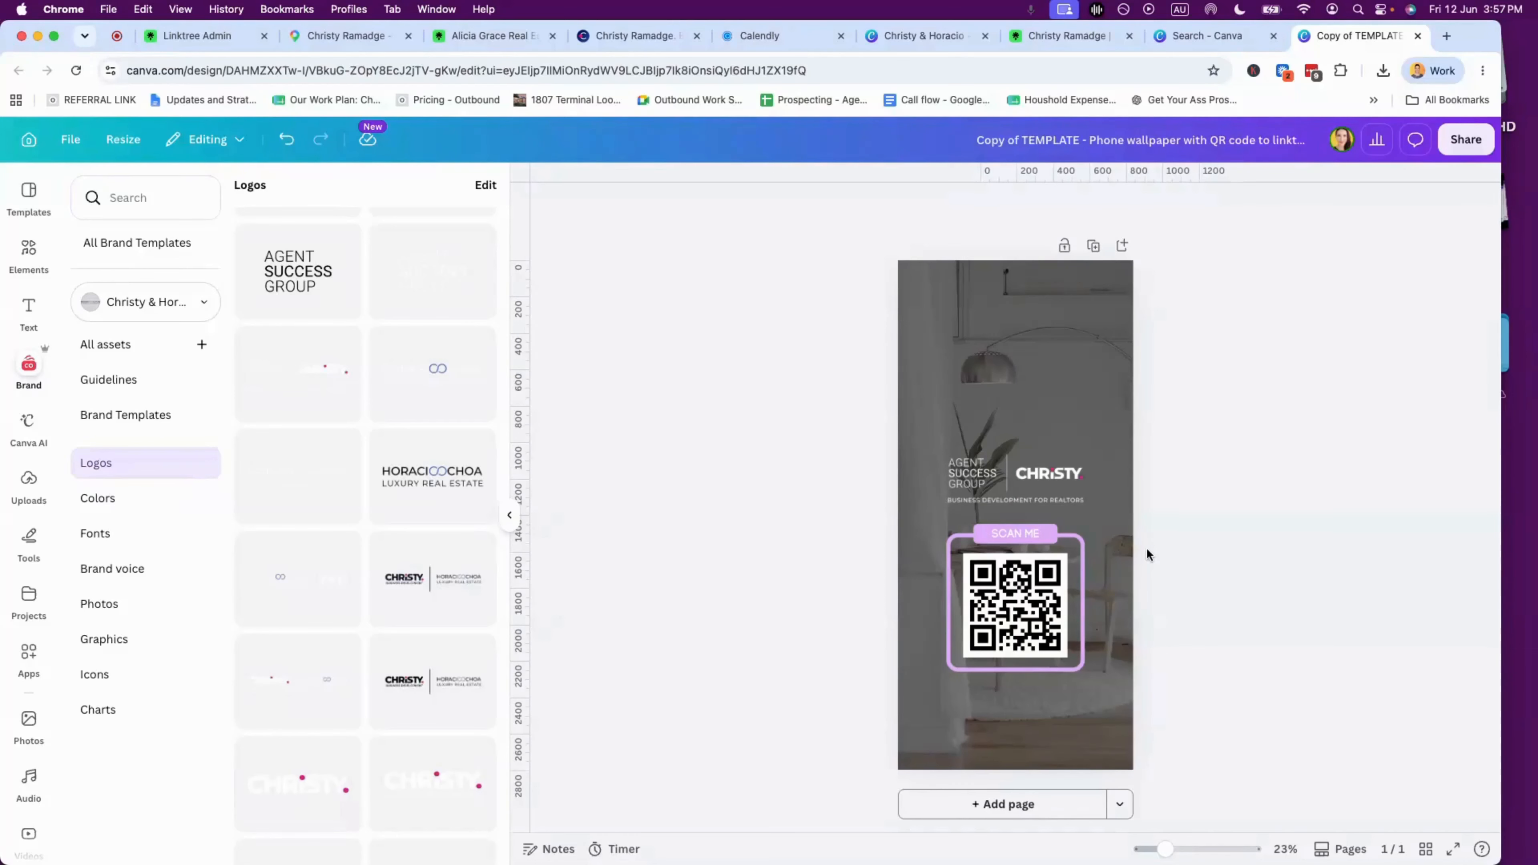
- Copy the Linktree profile link from the Linktree admin's Share menu
left_click(1031, 610)
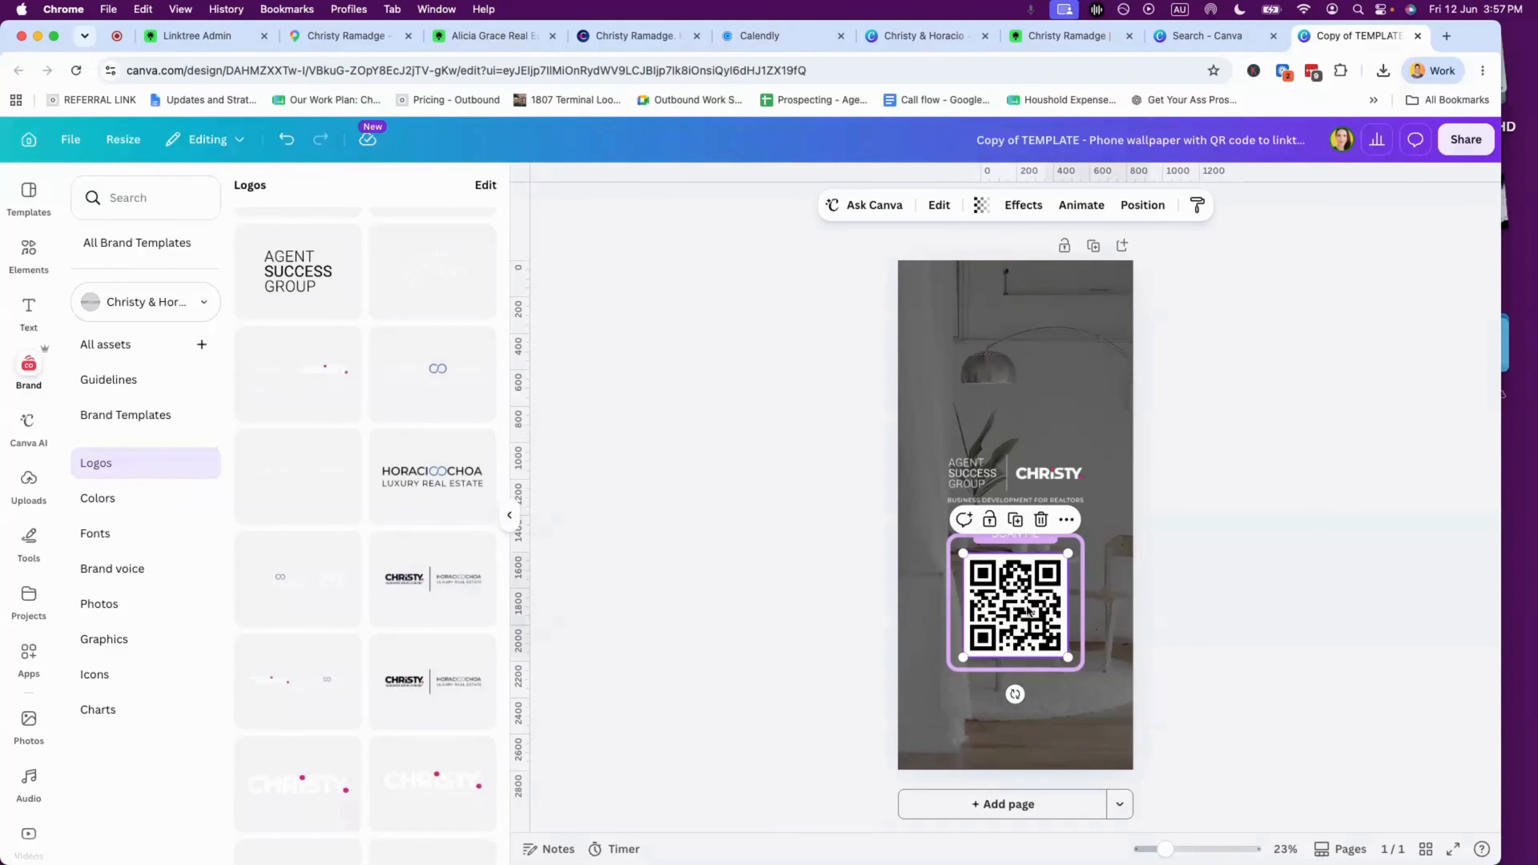
left_click(1065, 35)
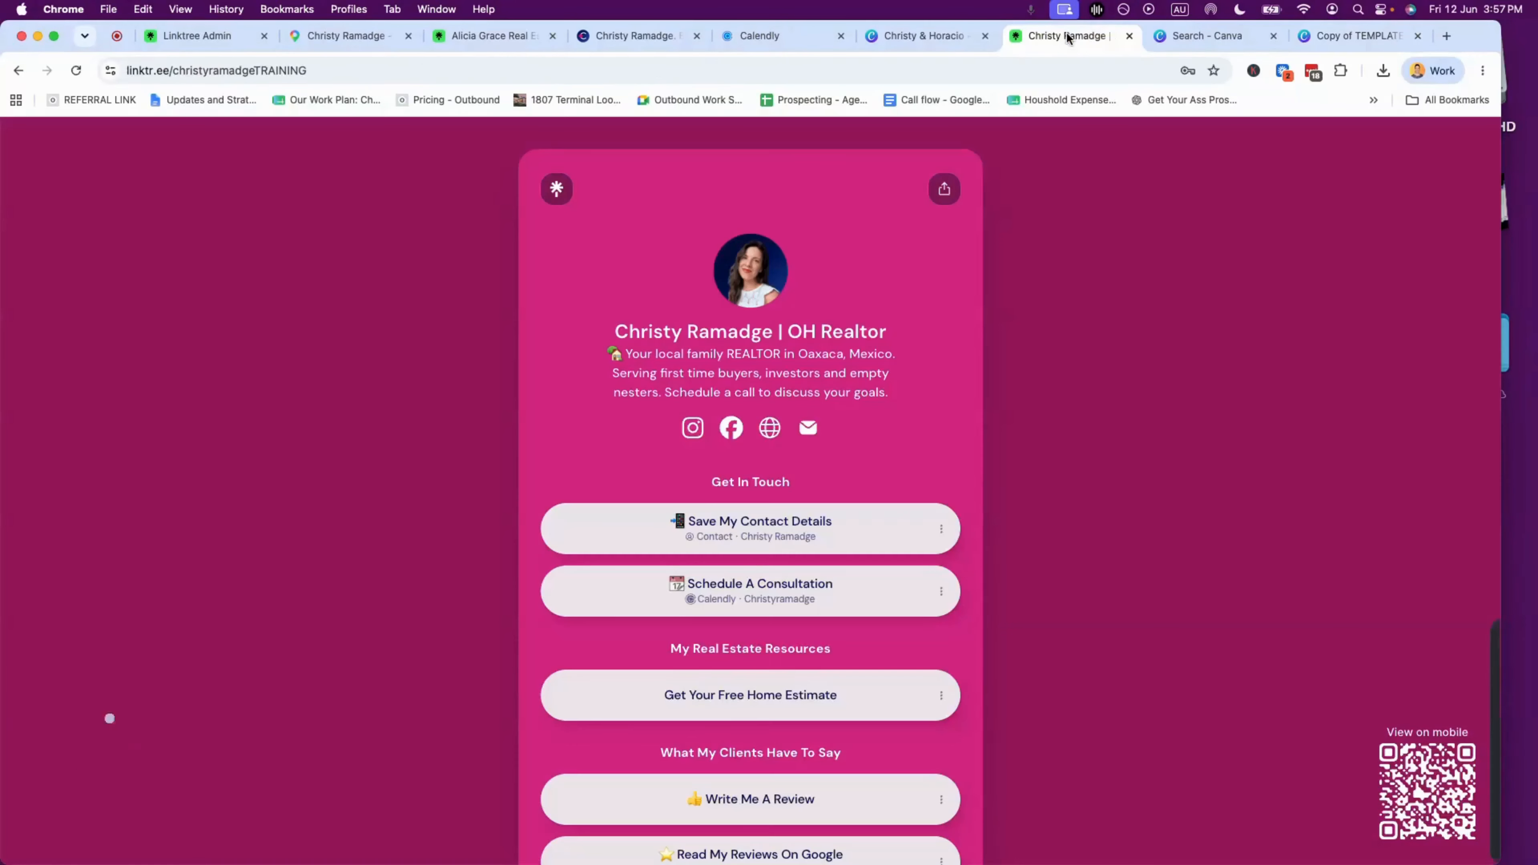
left_click(195, 40)
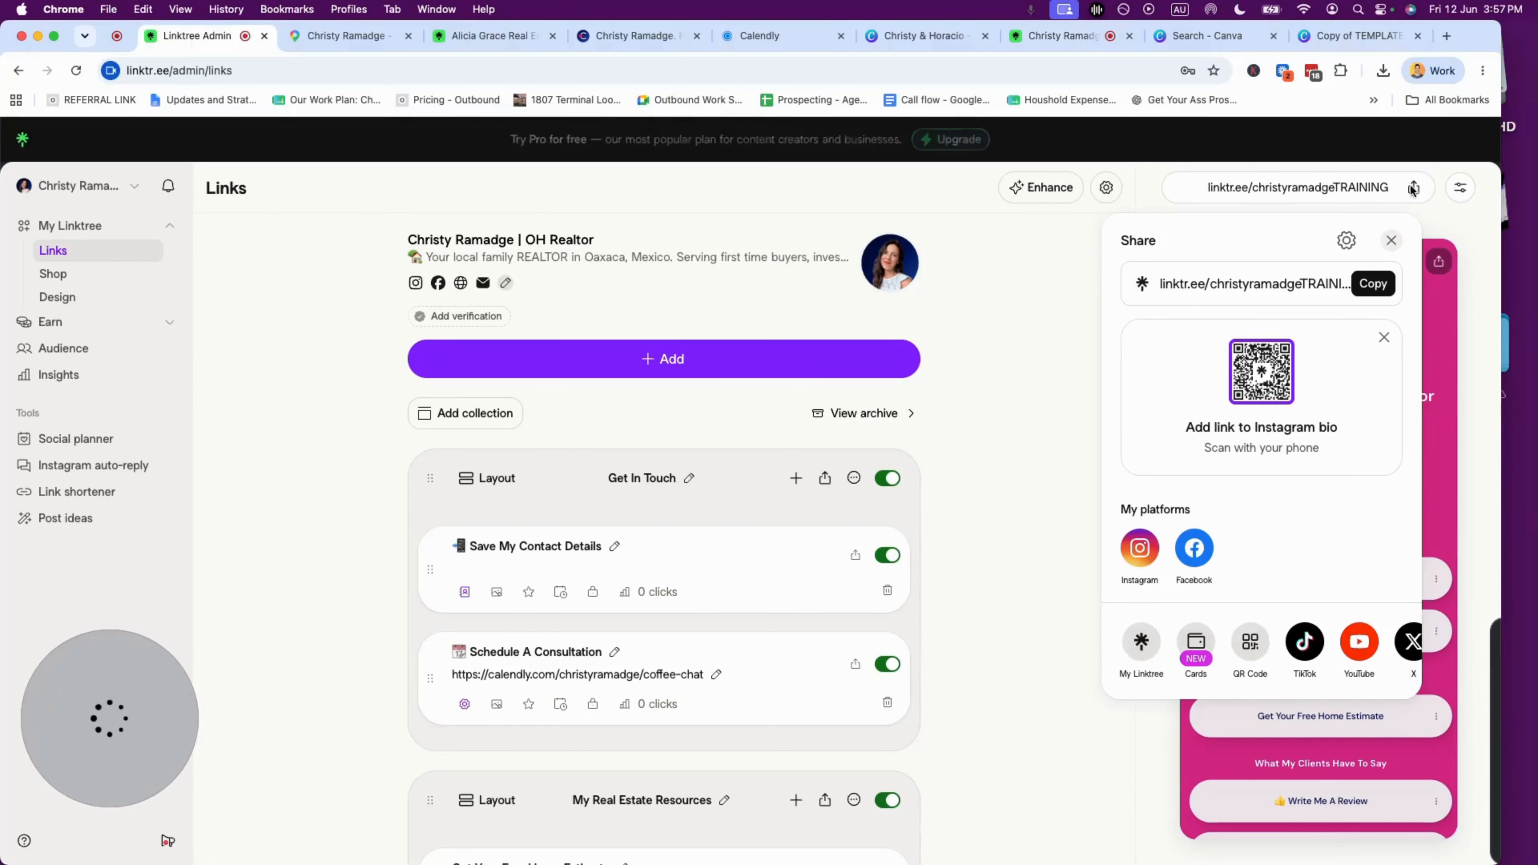
left_click(1372, 284)
left_click(1336, 38)
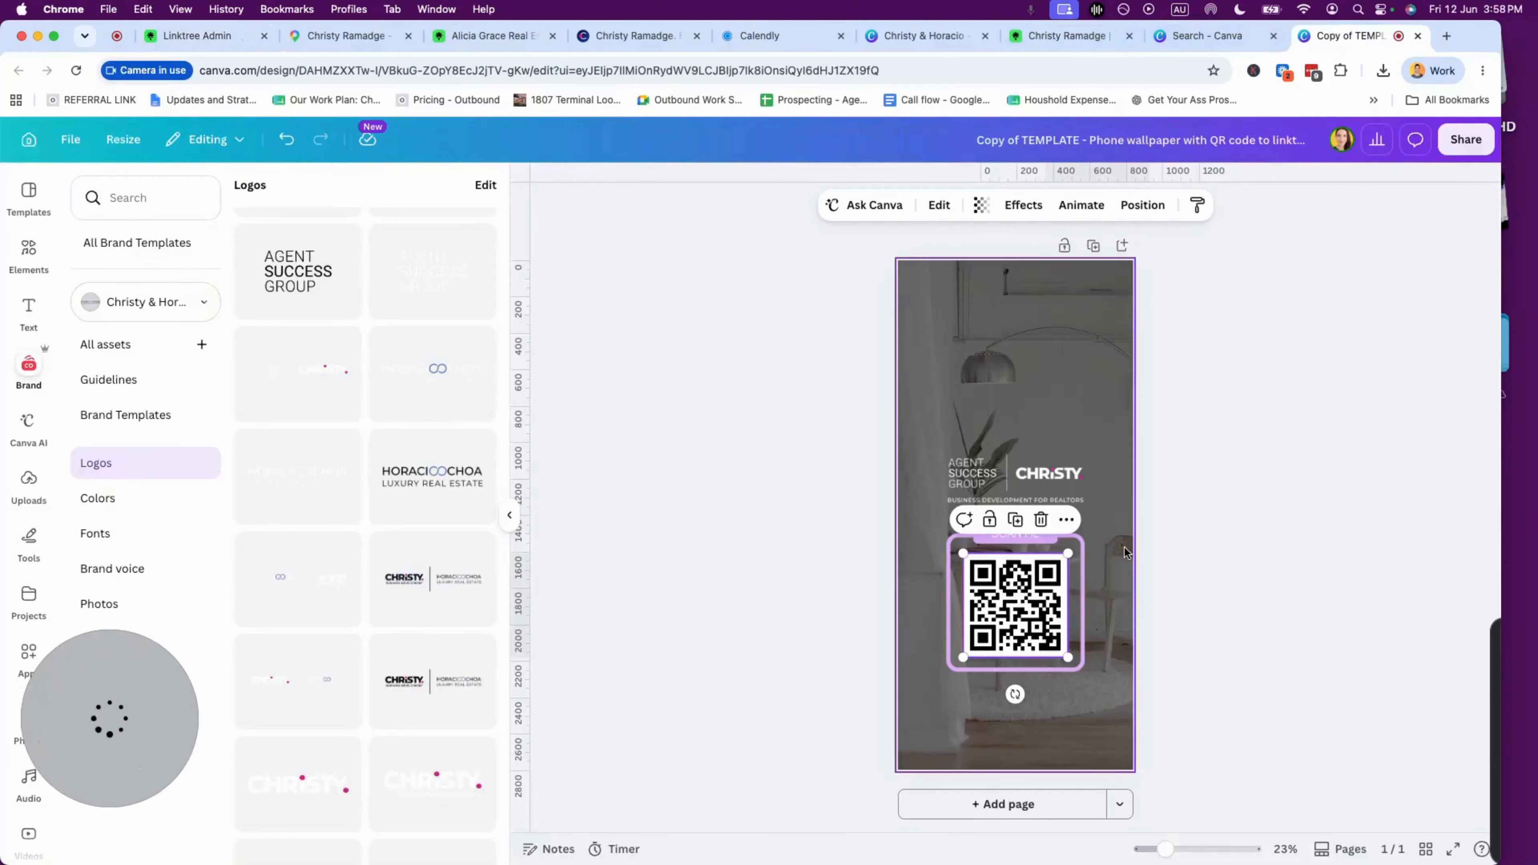
- Replace the QR code's URL with the copied christyramadgeTRAINING Linktree profile link
left_click(1264, 586)
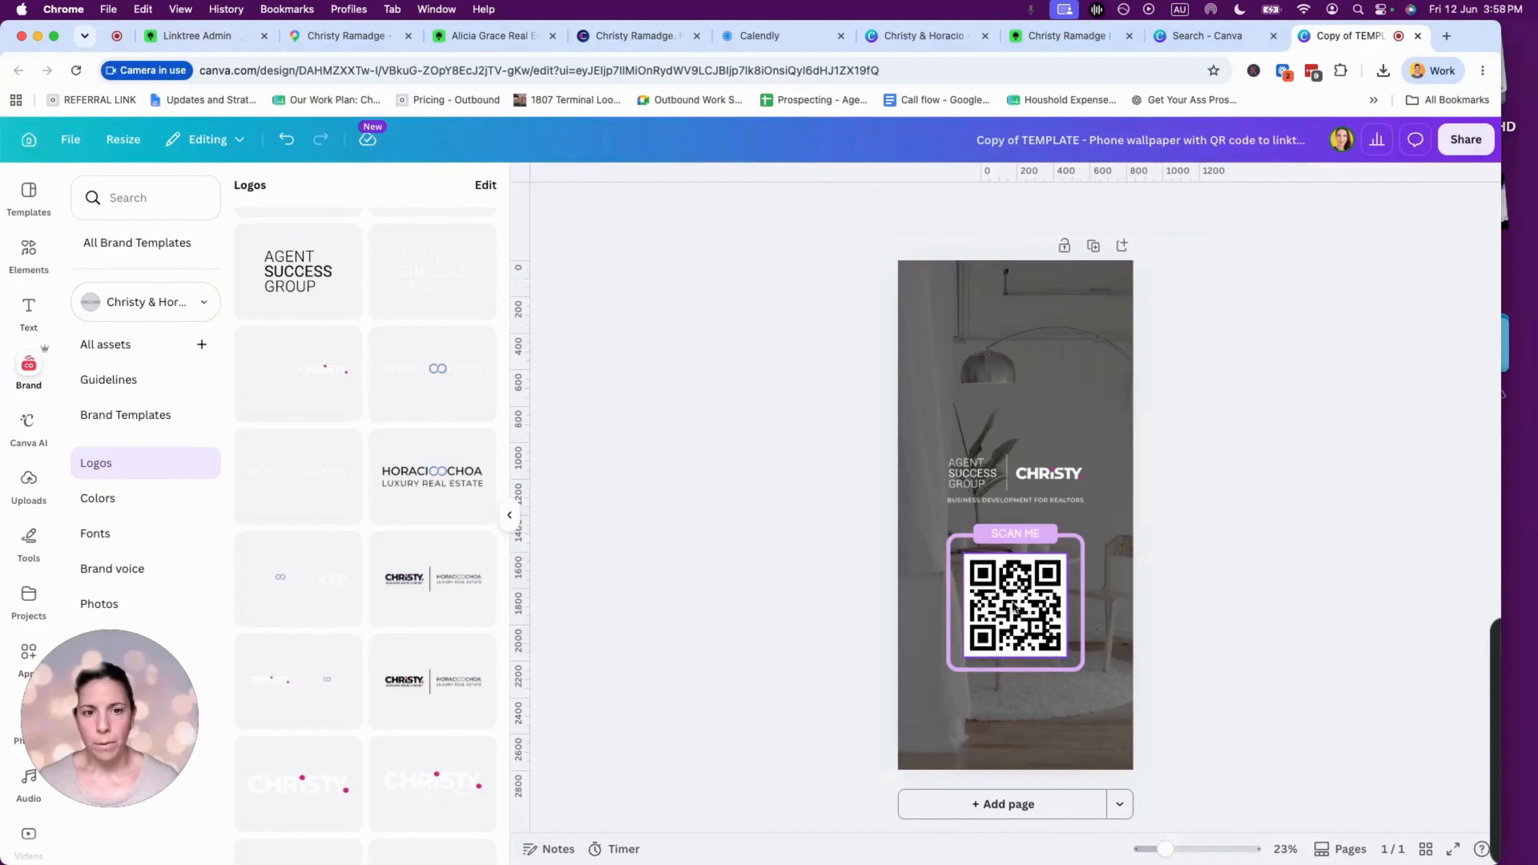
left_click(1014, 607)
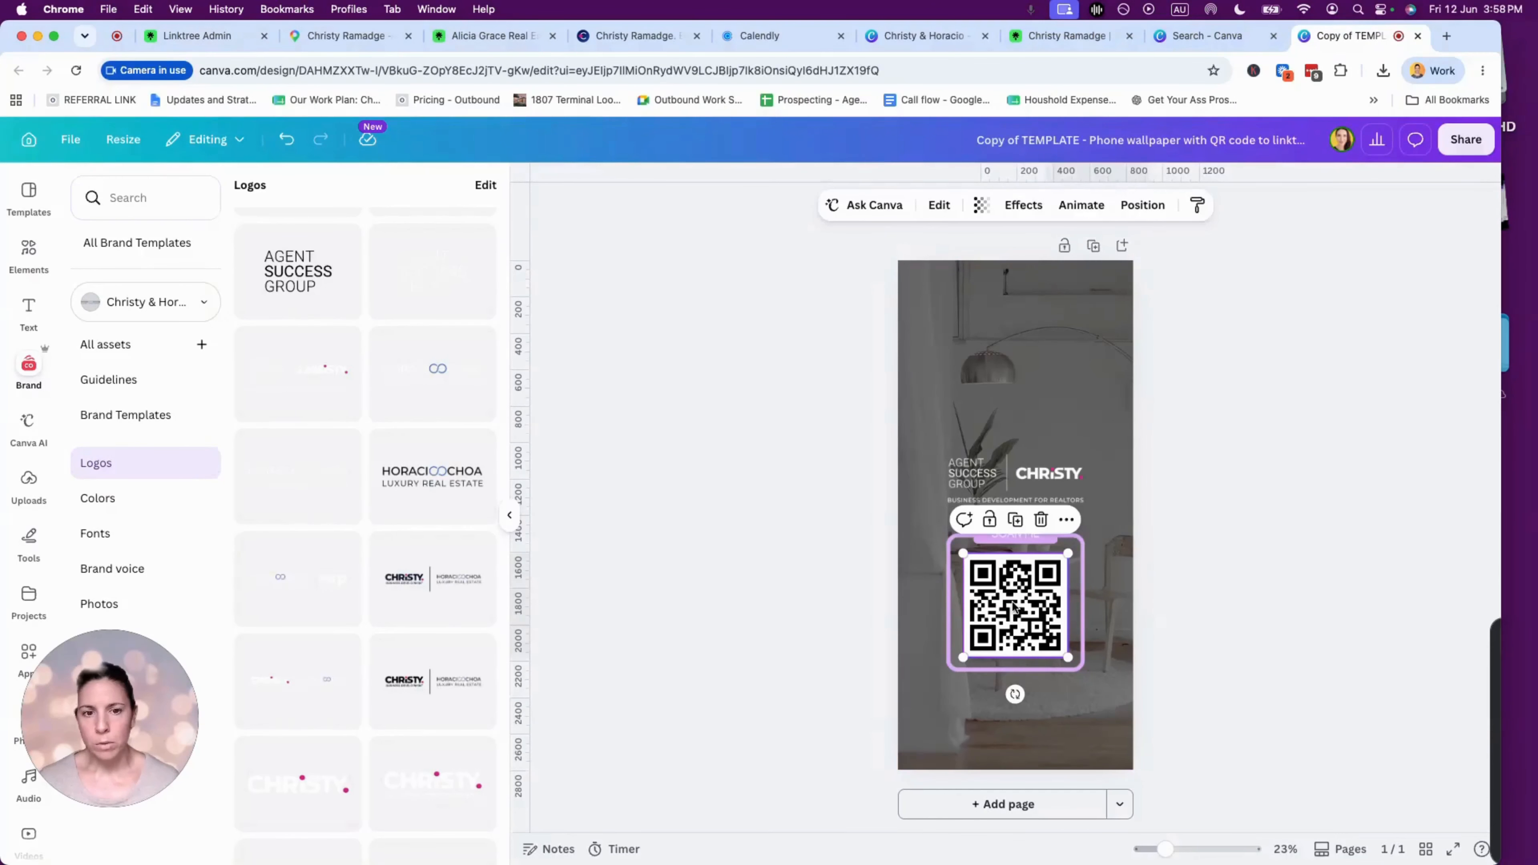
double_click(1036, 585)
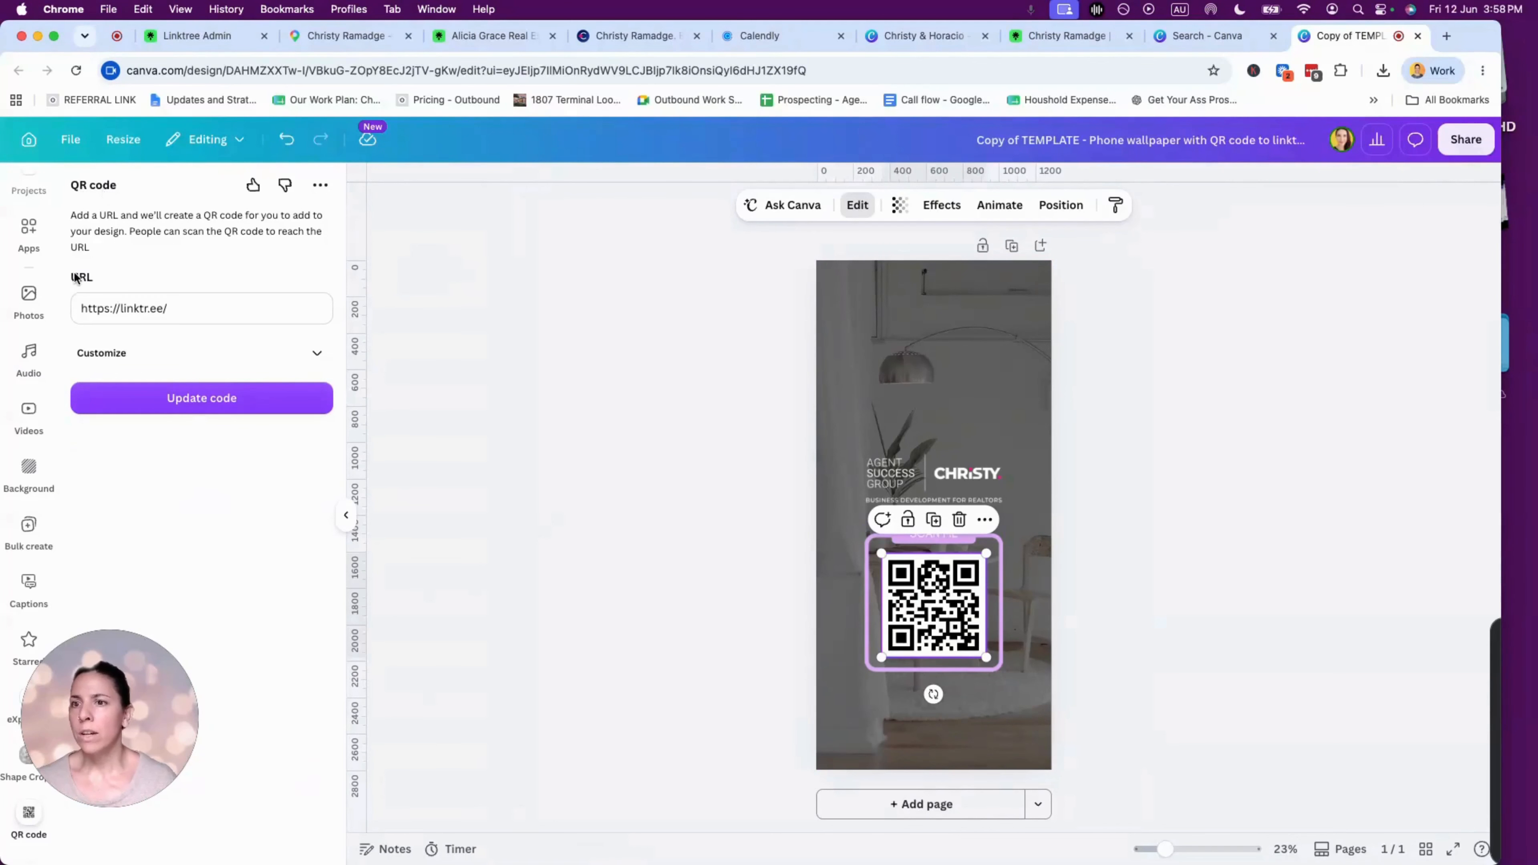
left_click_drag(189, 309, 66, 310)
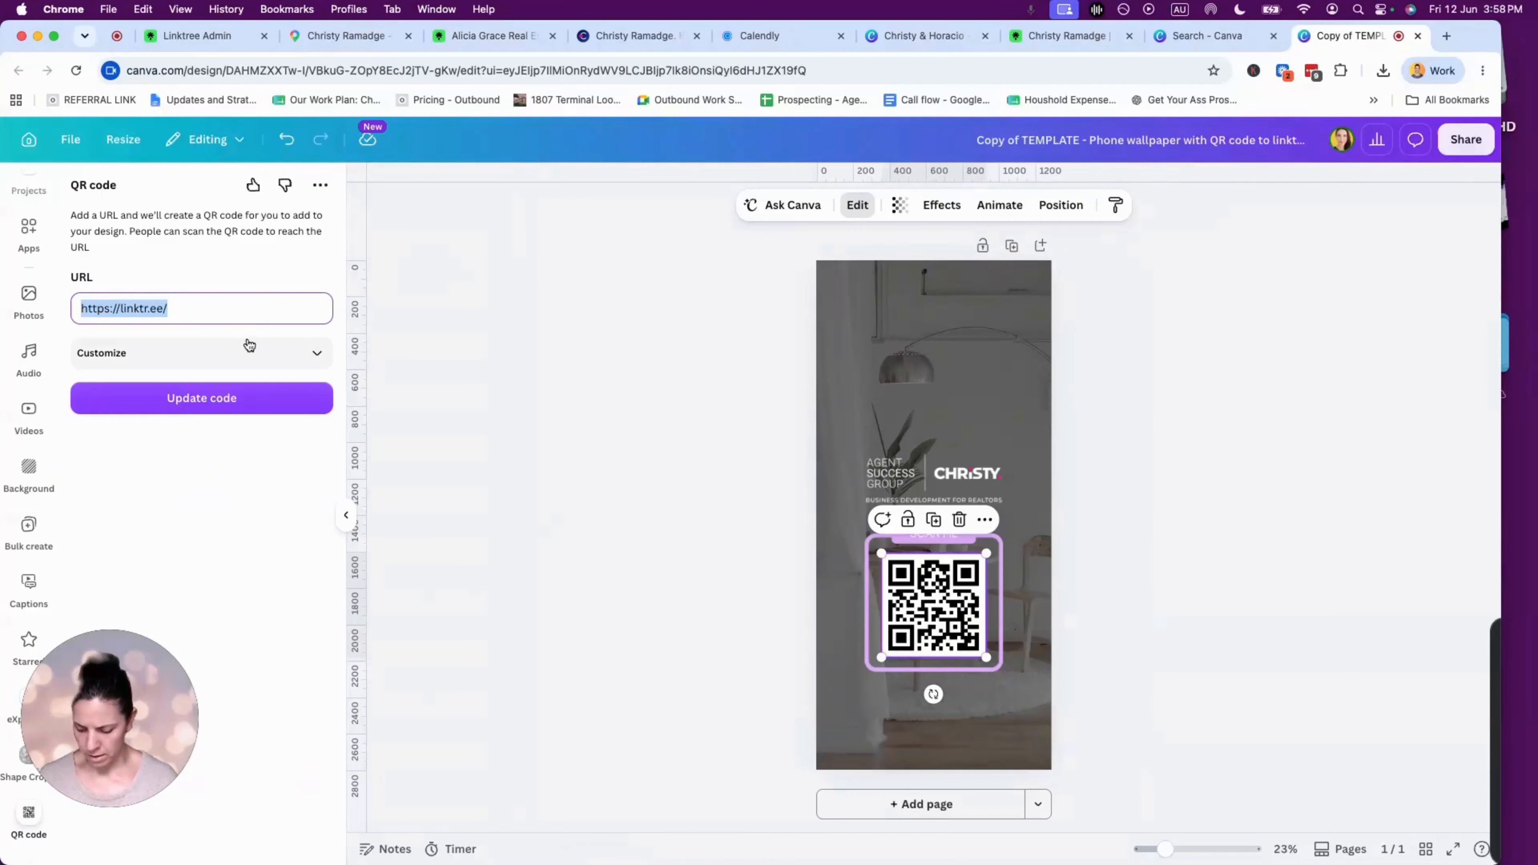
key("super+v")
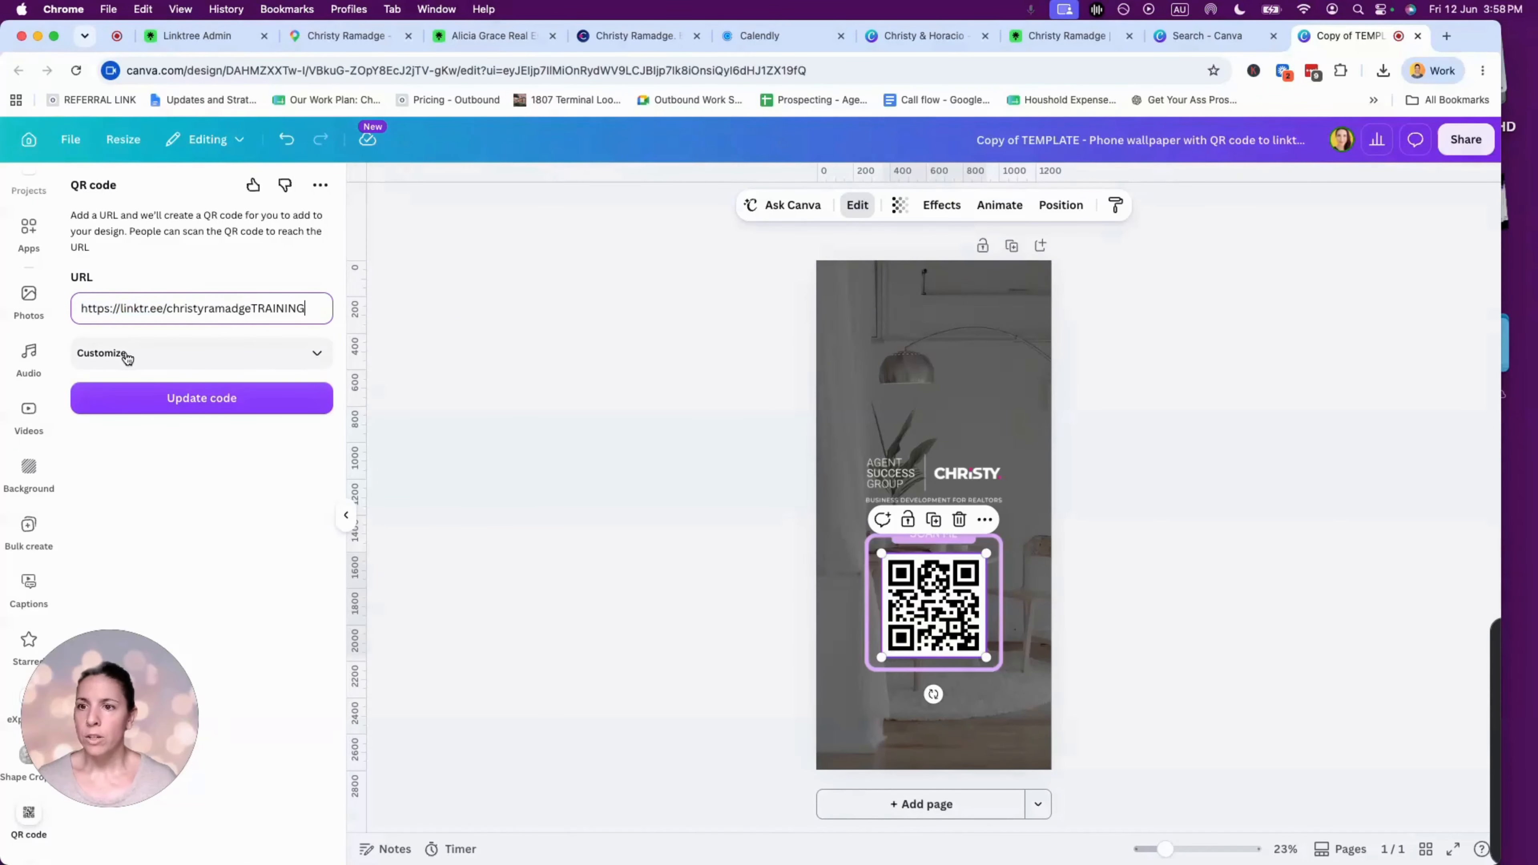
- Copy the navy #03114C code from the brand palette and set it as the QR foreground colour
left_click(316, 353)
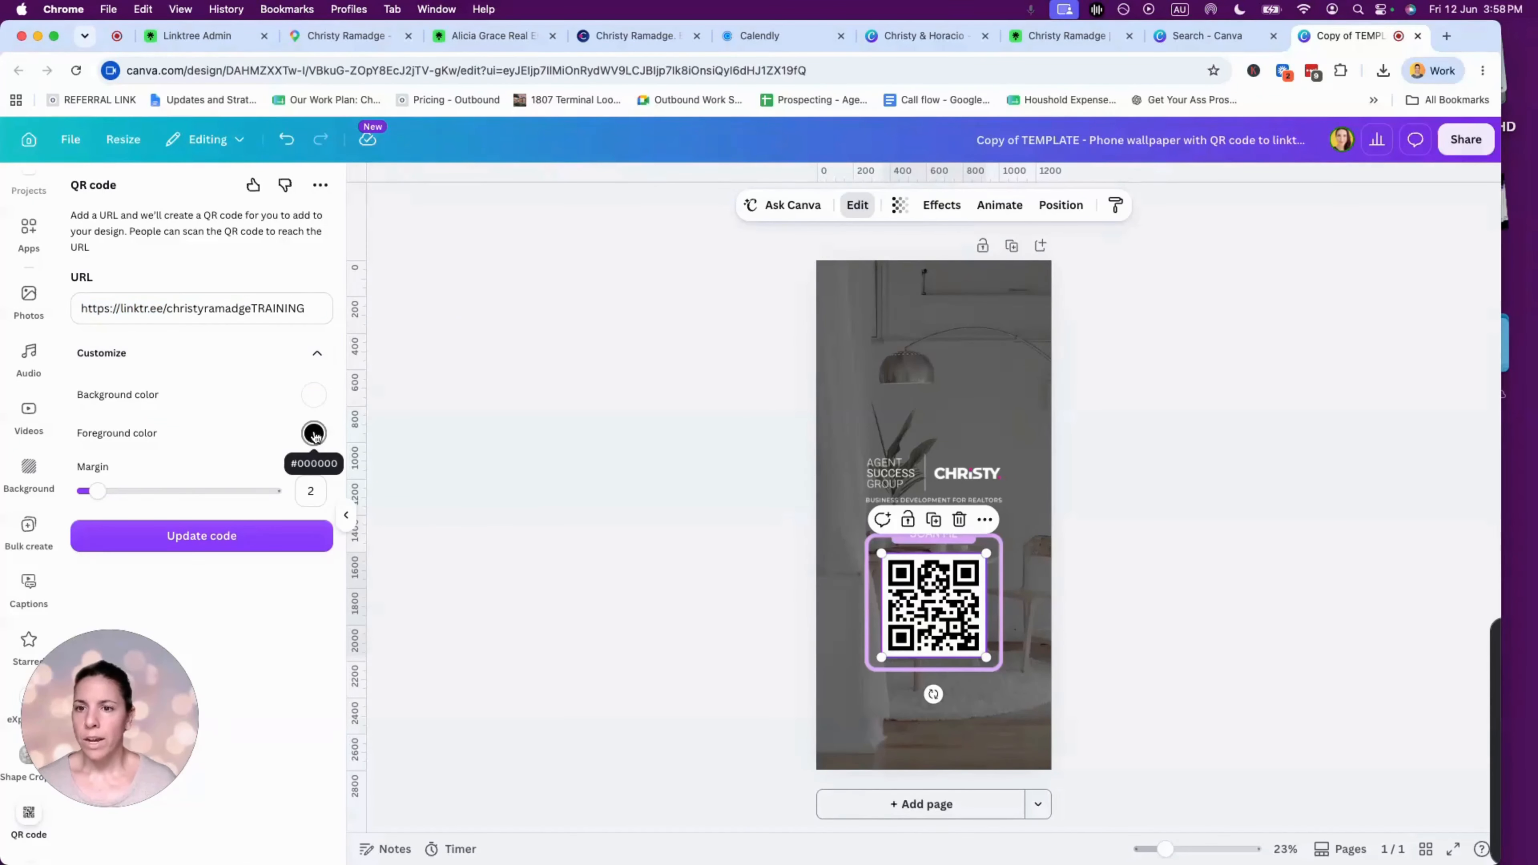
left_click(888, 38)
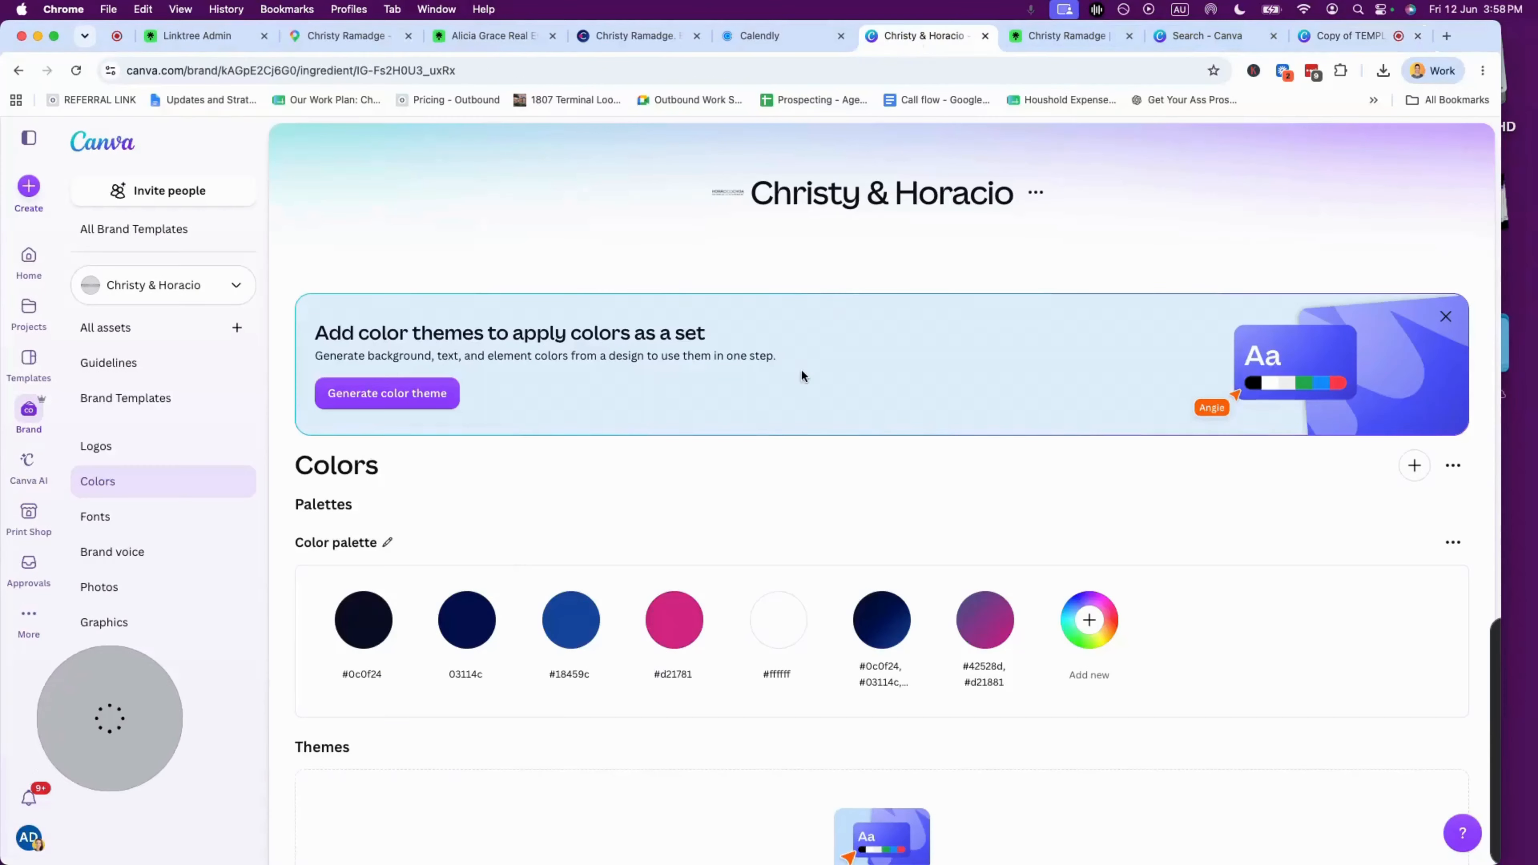
double_click(674, 673)
double_click(463, 676)
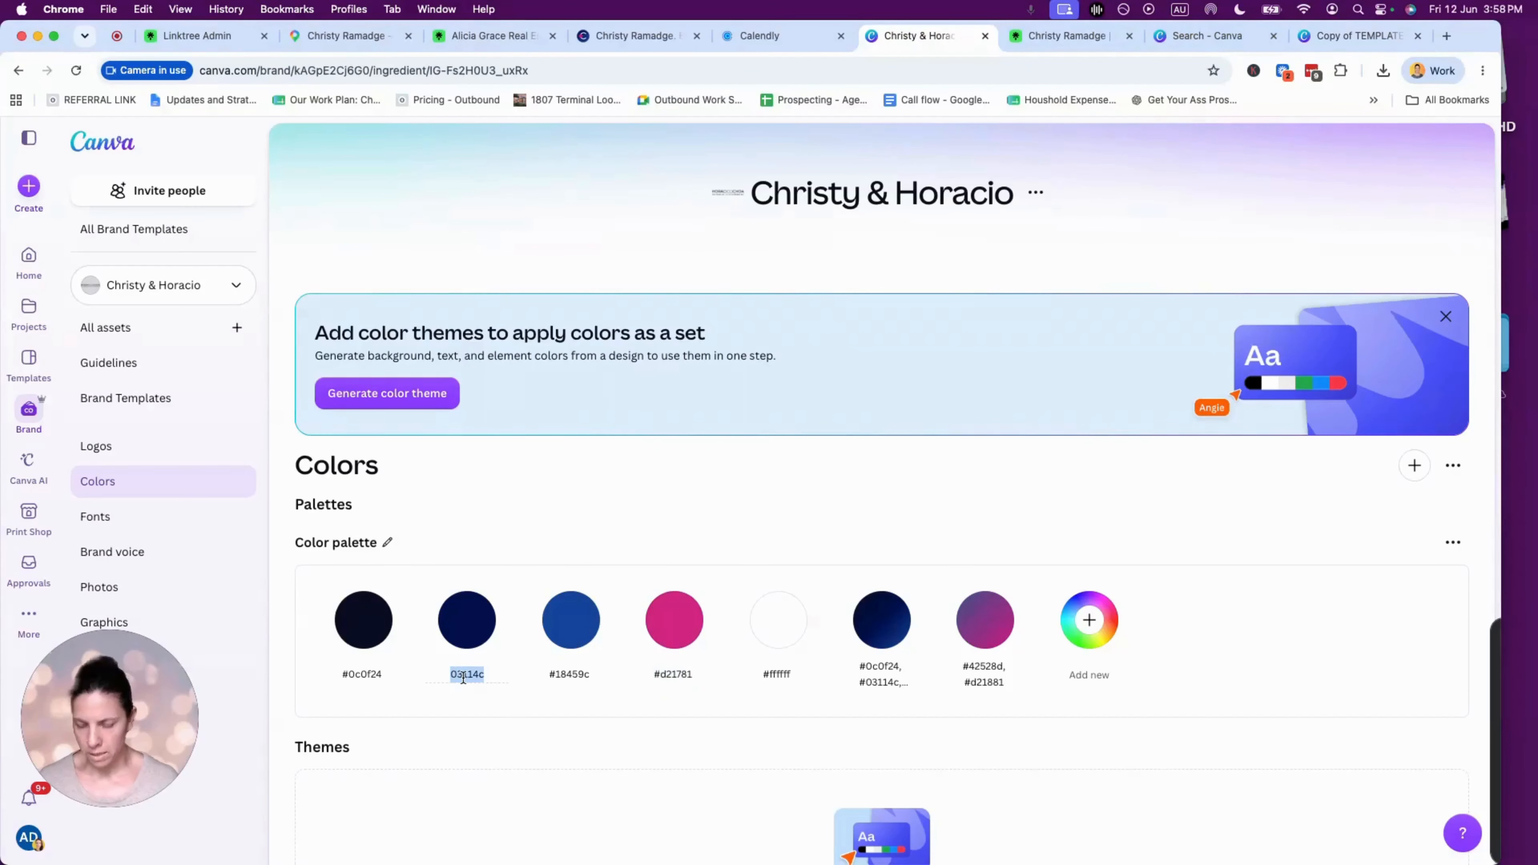
left_click(1350, 35)
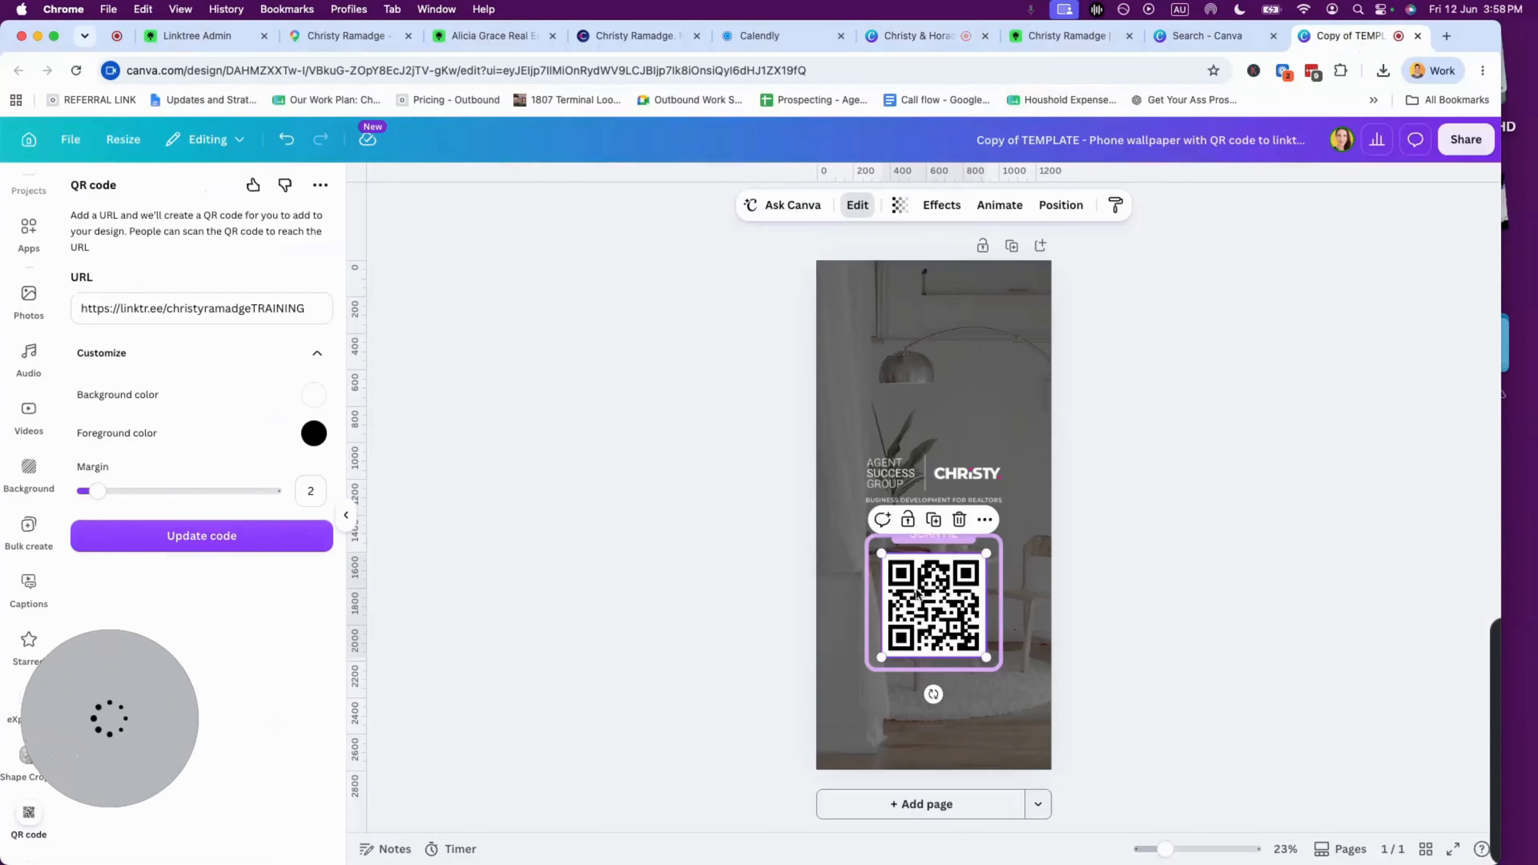
left_click(314, 433)
type("#03114C")
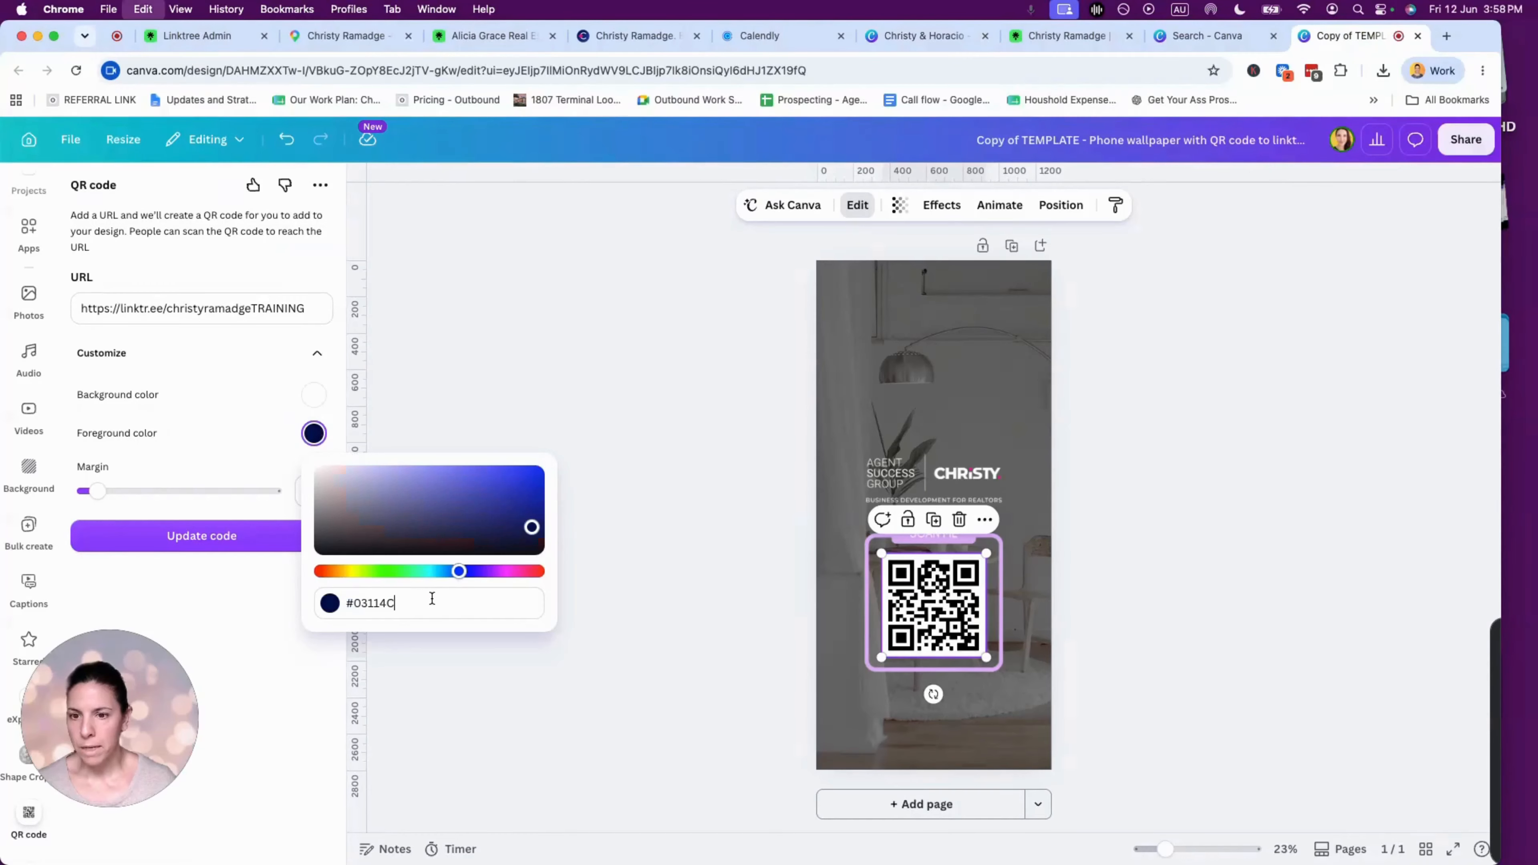
- Adjust the QR code margin, settling on 2, and regenerate the navy code
left_click(199, 492)
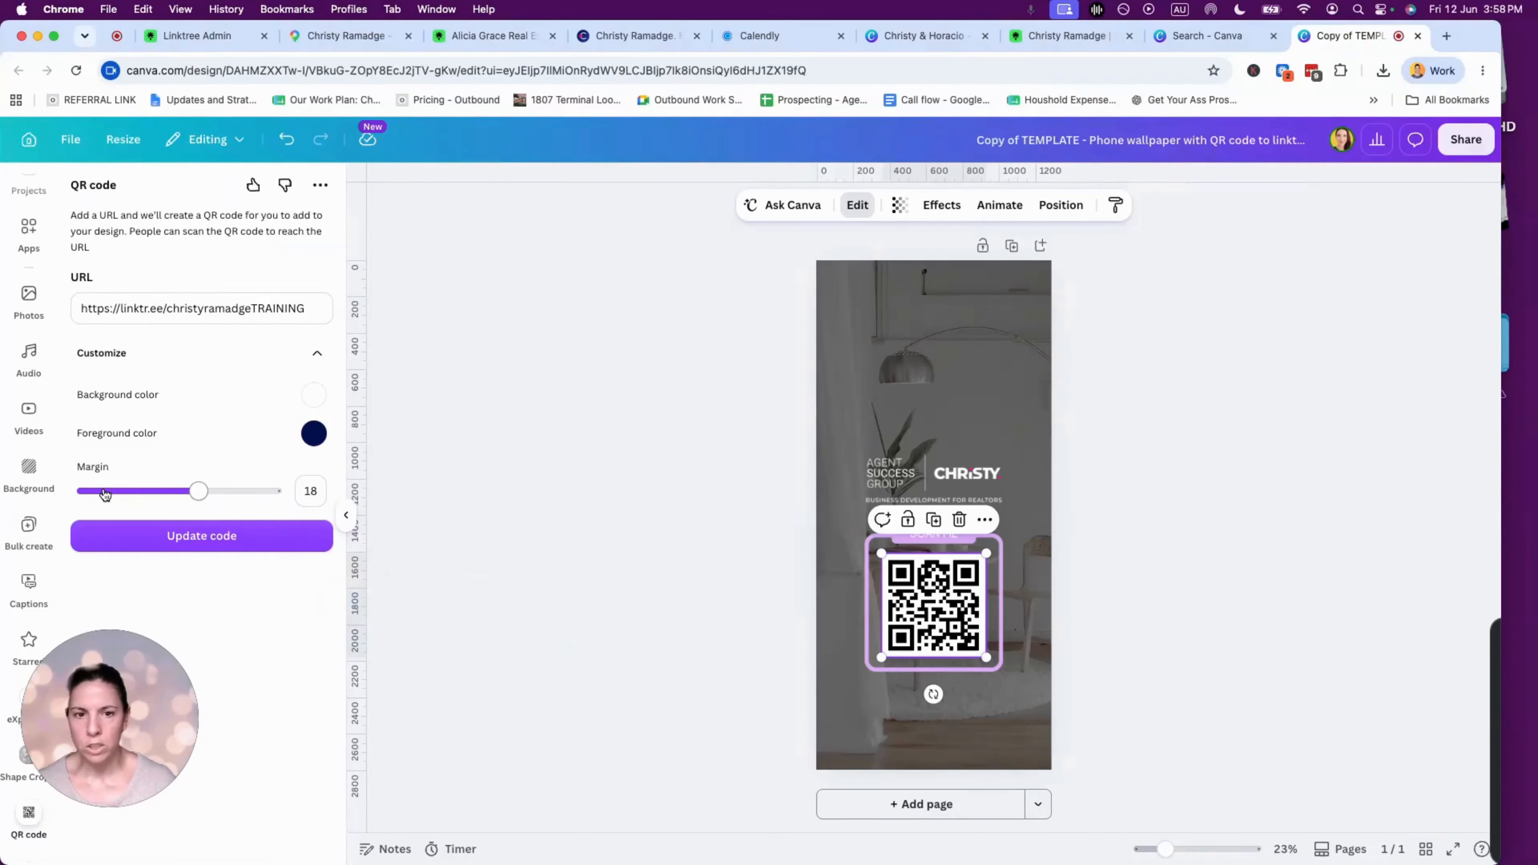
left_click_drag(105, 494, 82, 492)
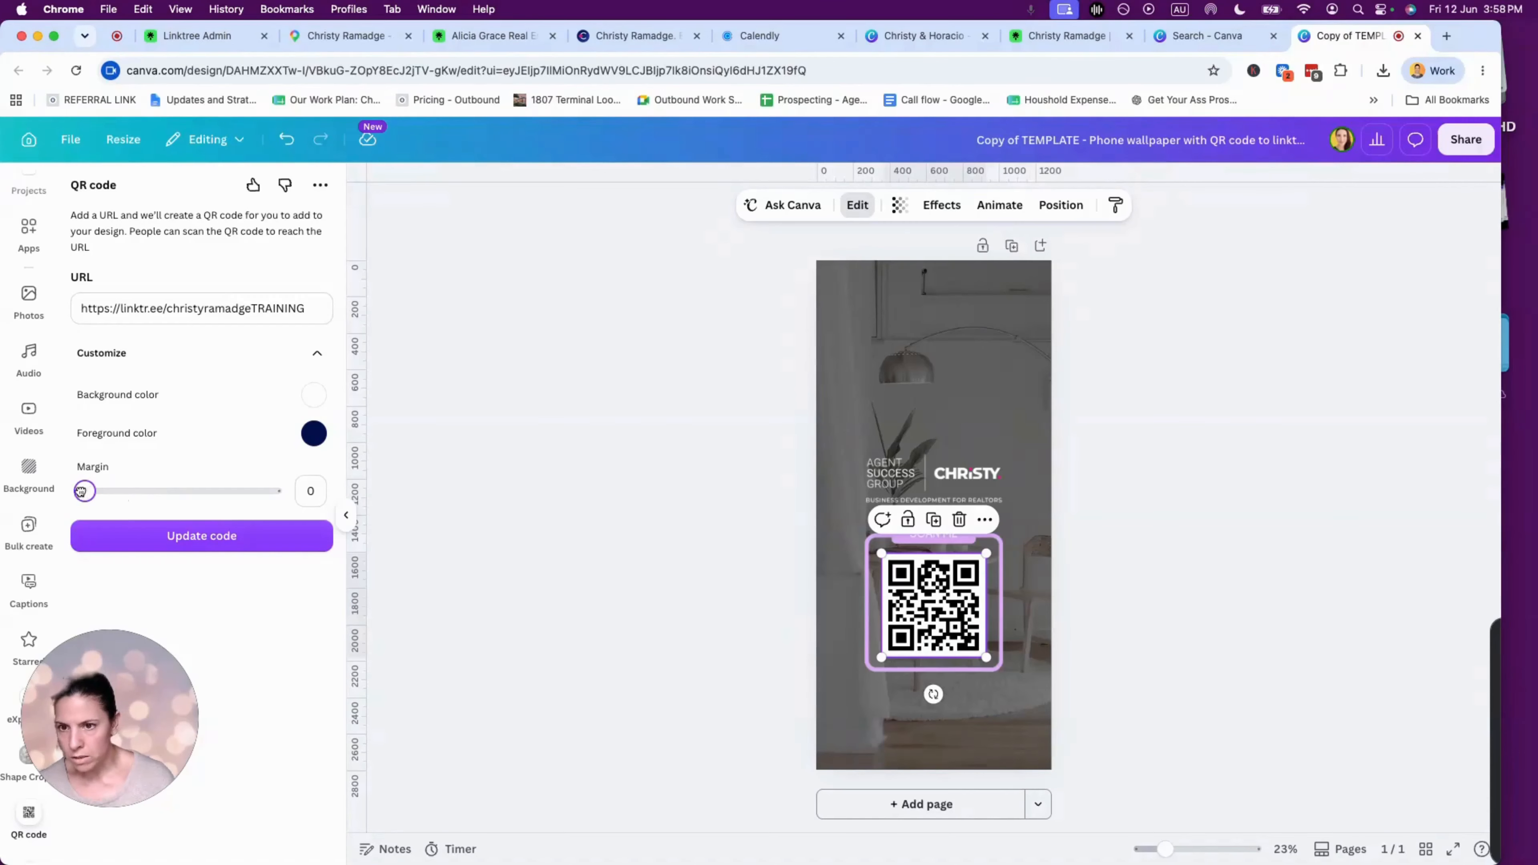
left_click(203, 539)
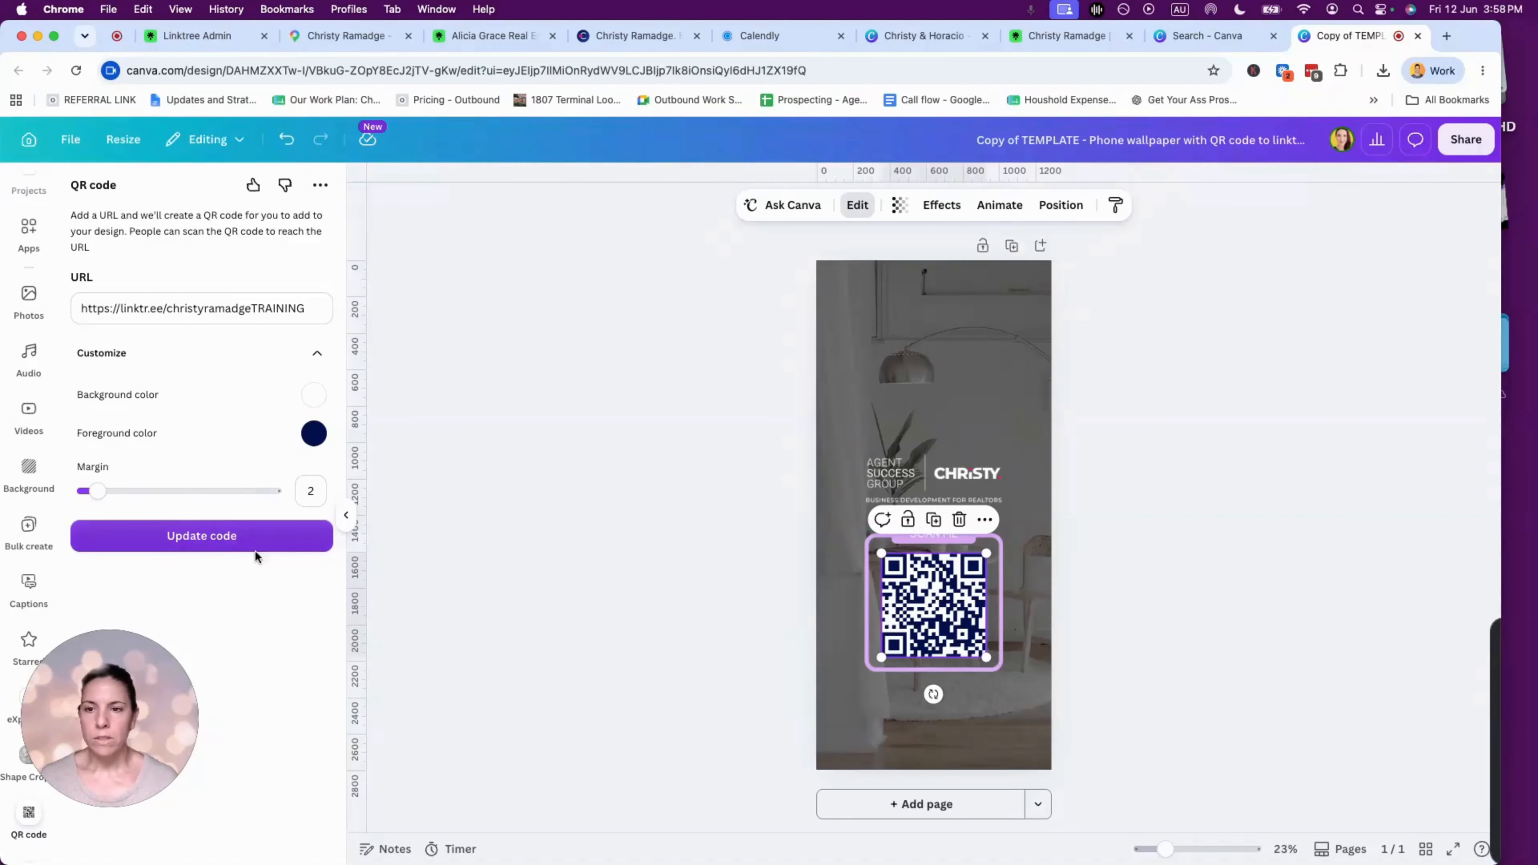
scroll(986, 627, "up", 2)
scroll(986, 628, "up", 5)
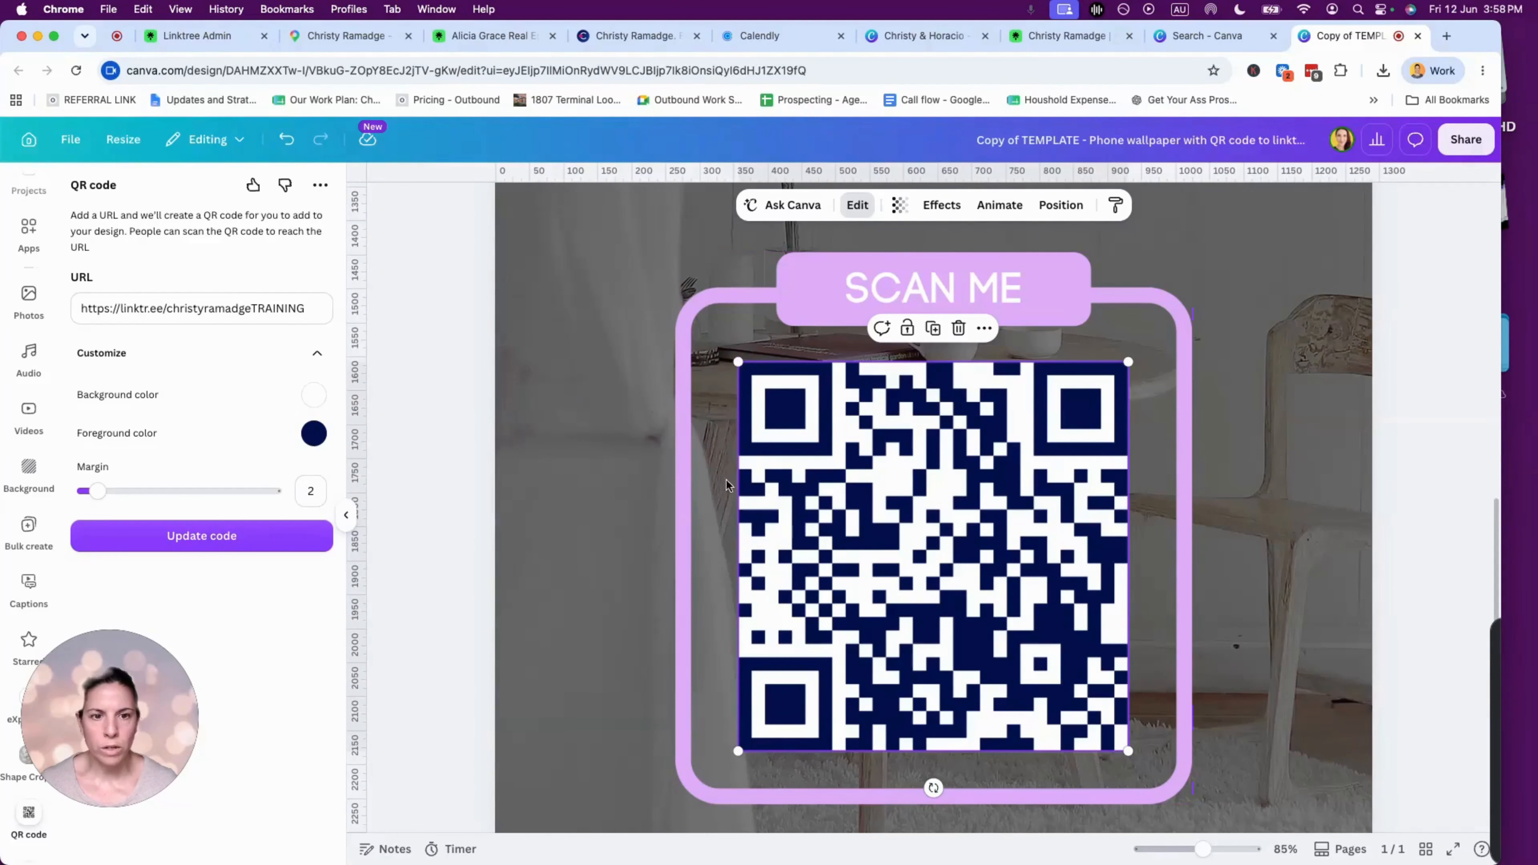
left_click_drag(98, 492, 97, 492)
left_click(221, 535)
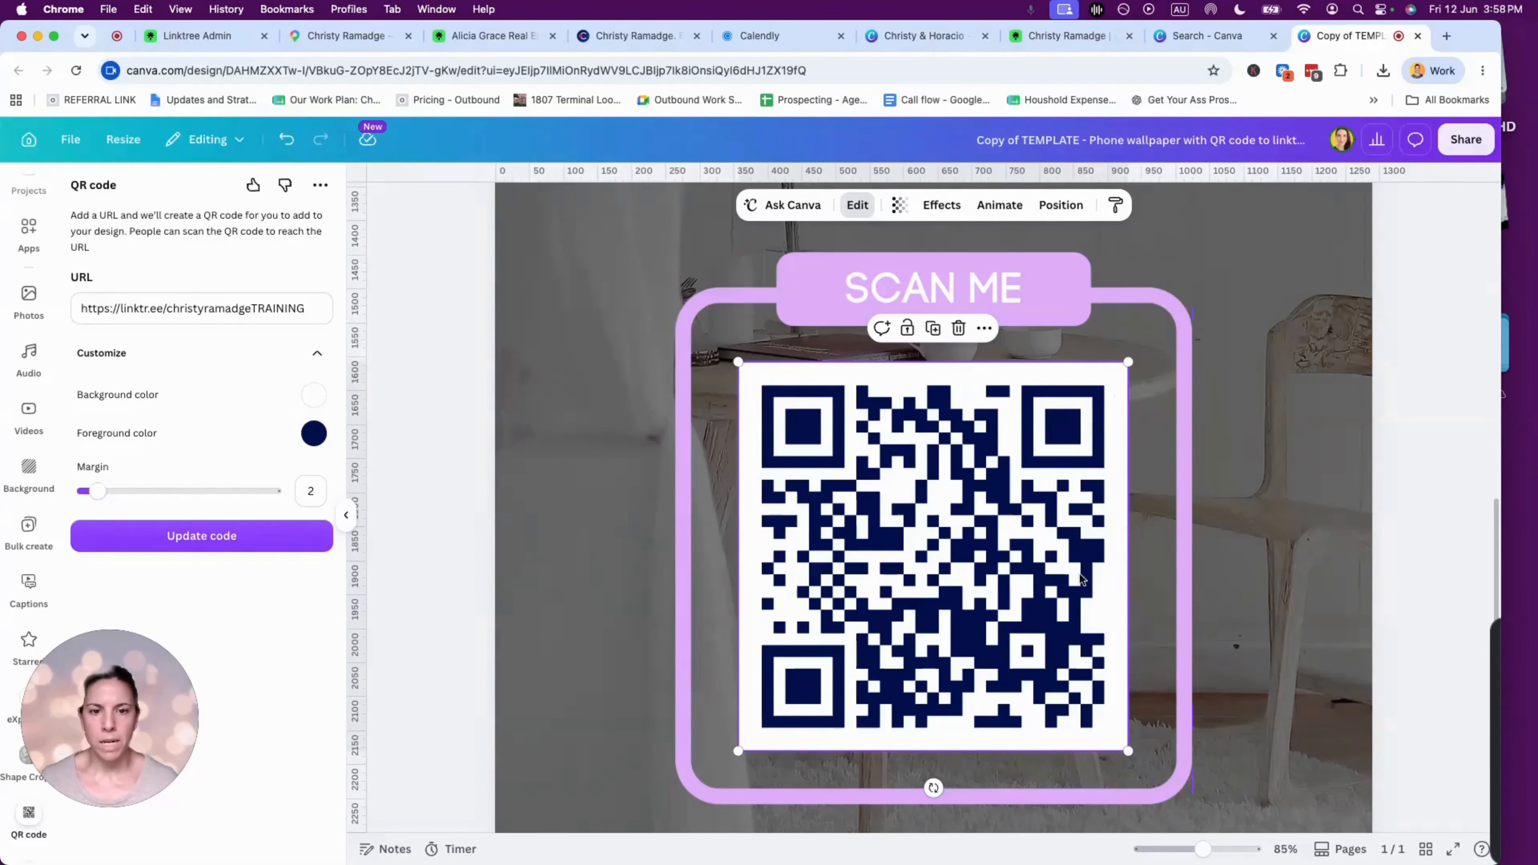
scroll(1081, 579, "down", 5)
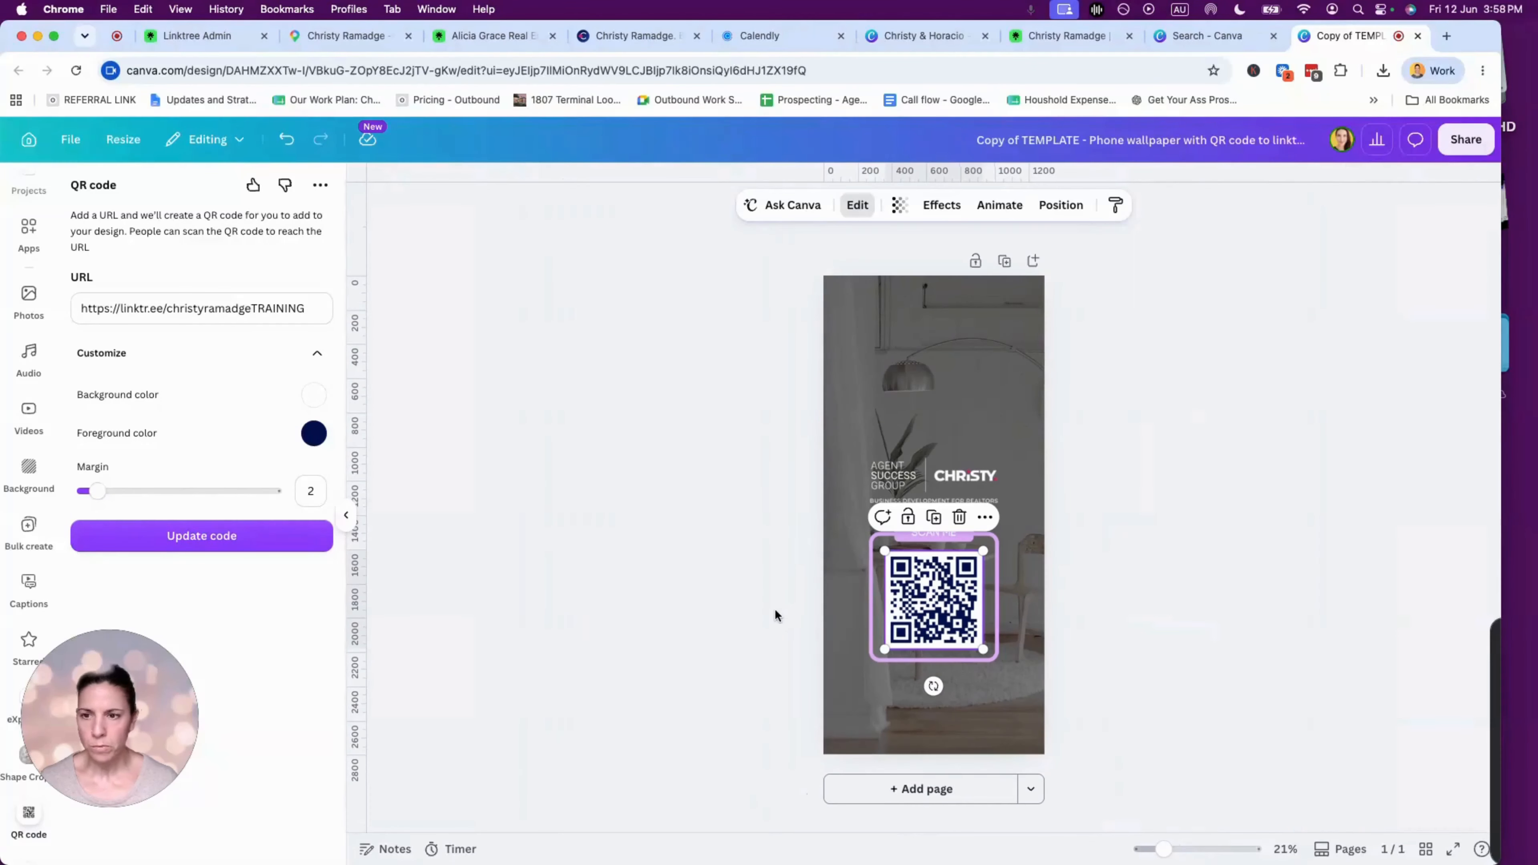
- Recolour the SCAN ME frame brand pink while keeping its second colour white
left_click(941, 535)
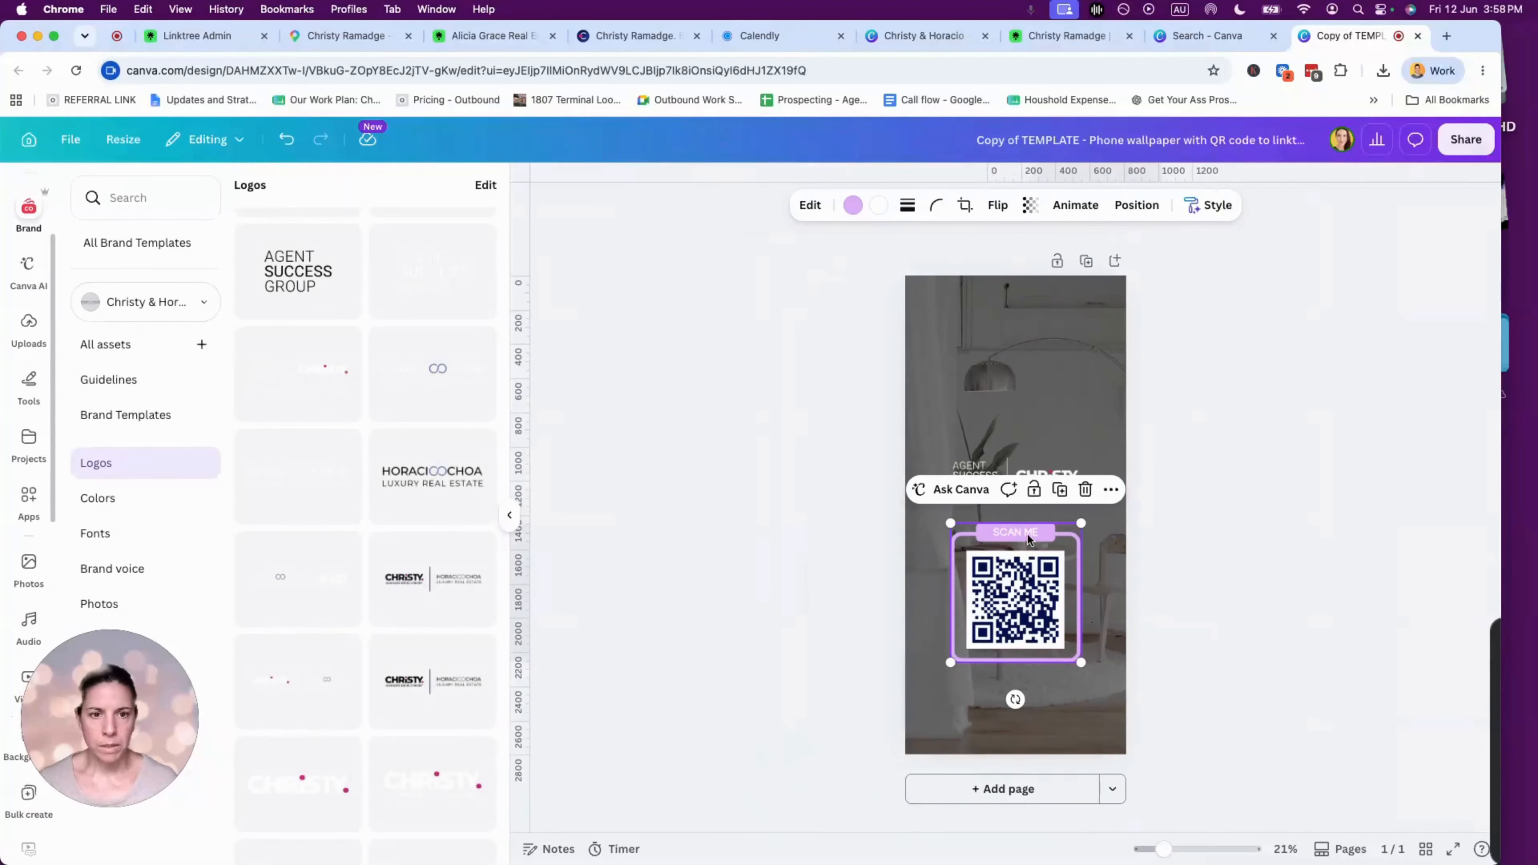
left_click(853, 205)
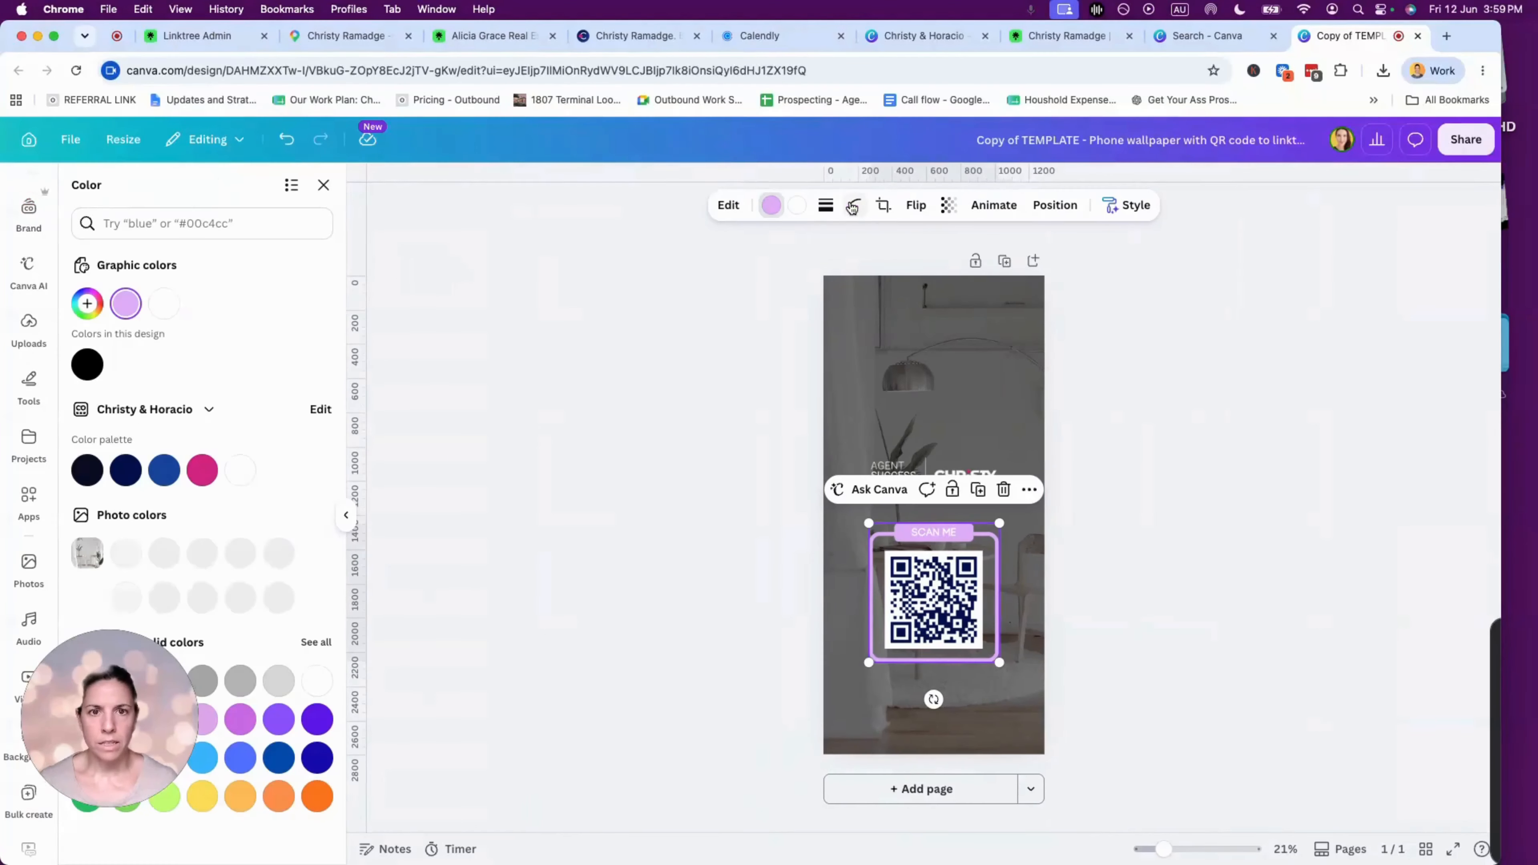
left_click(202, 470)
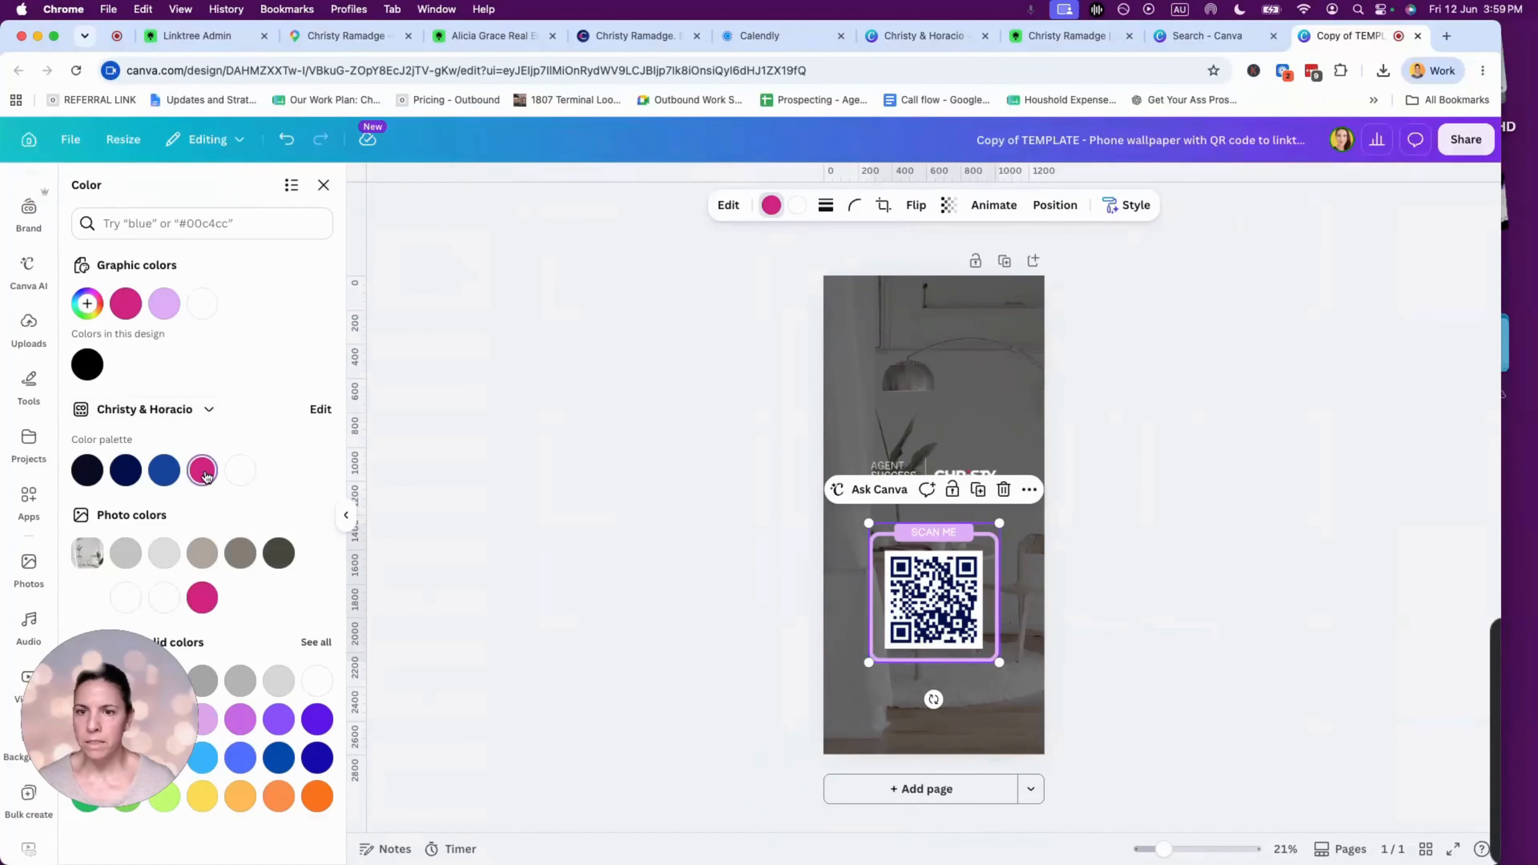
left_click(1164, 565)
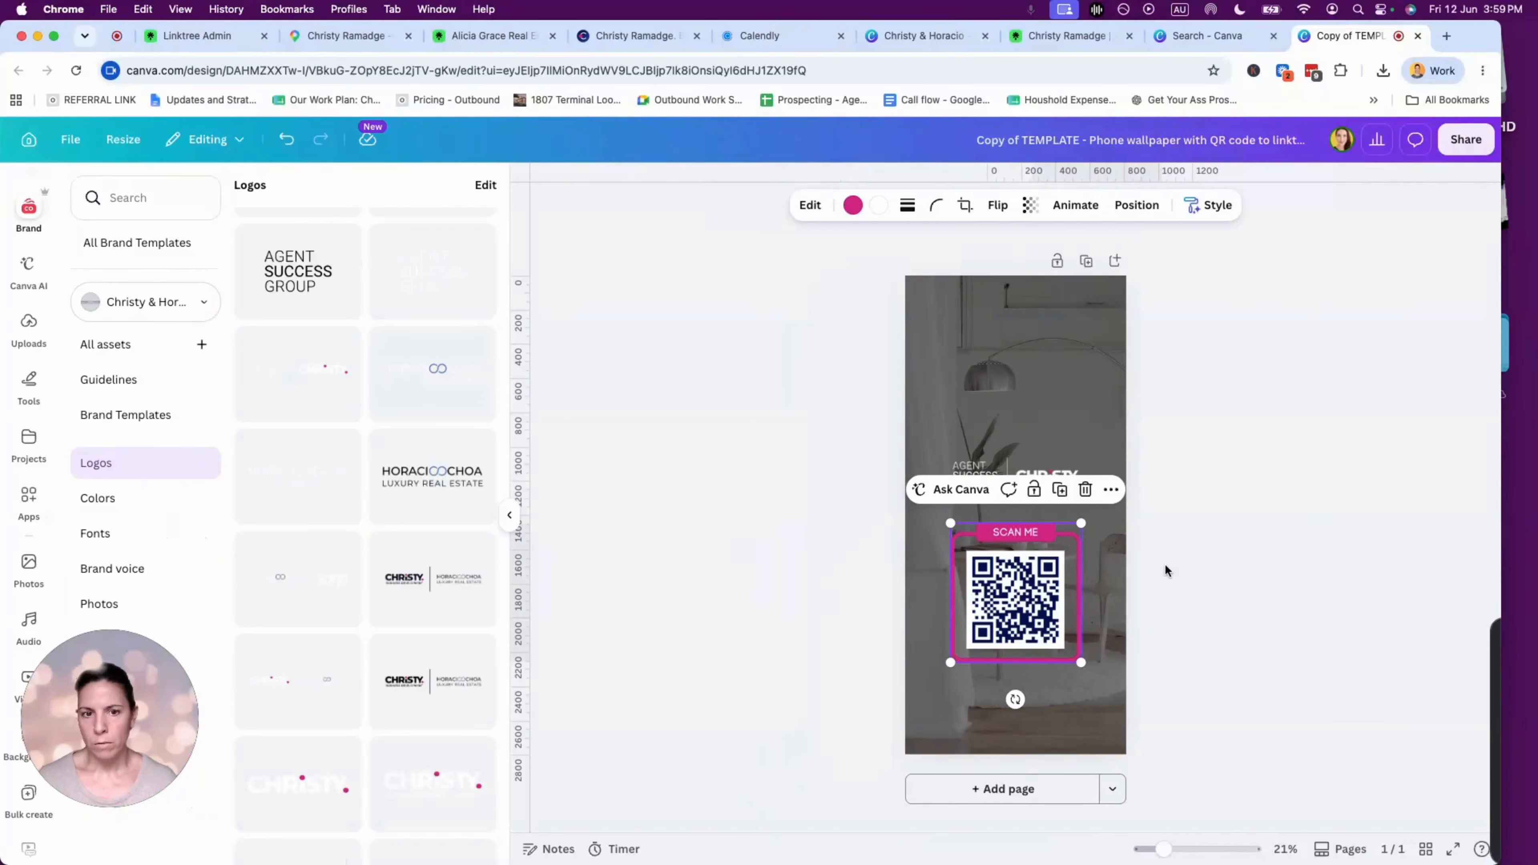
scroll(1085, 474, "up", 5)
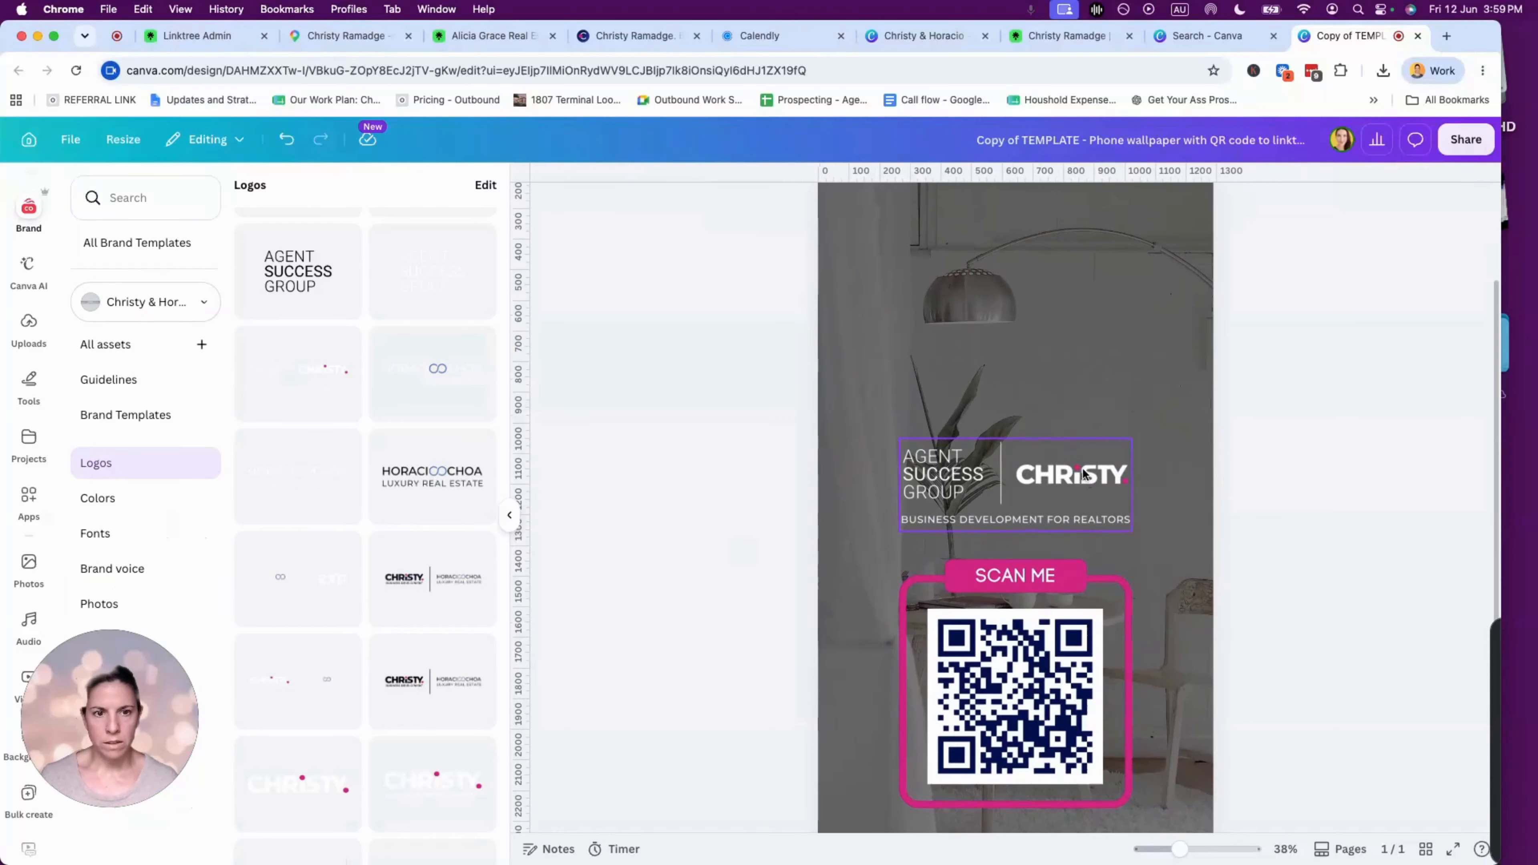
scroll(1117, 482, "down", 5)
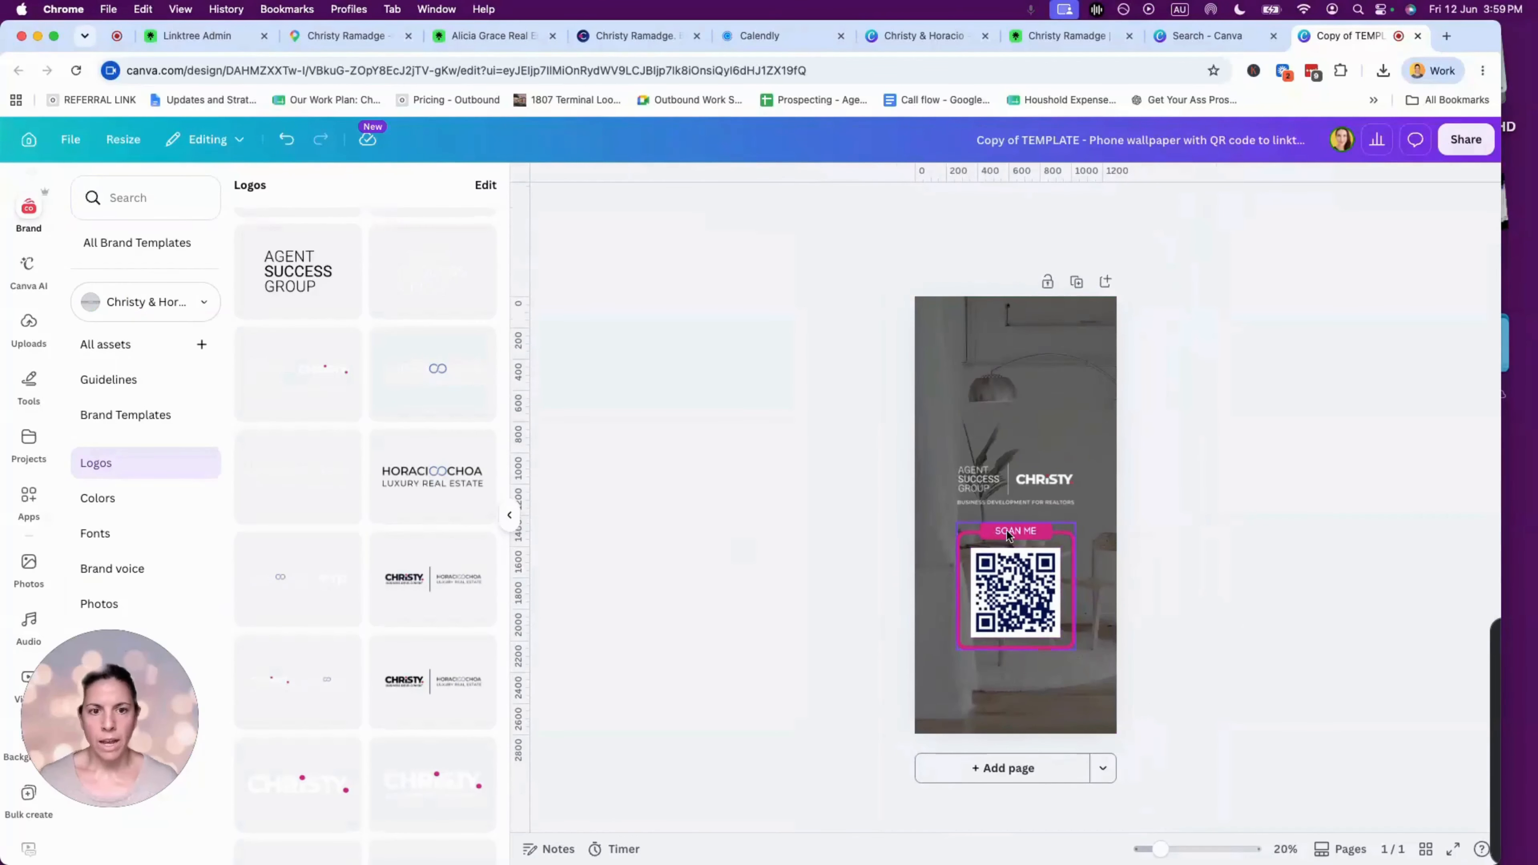
left_click(1023, 539)
left_click(878, 204)
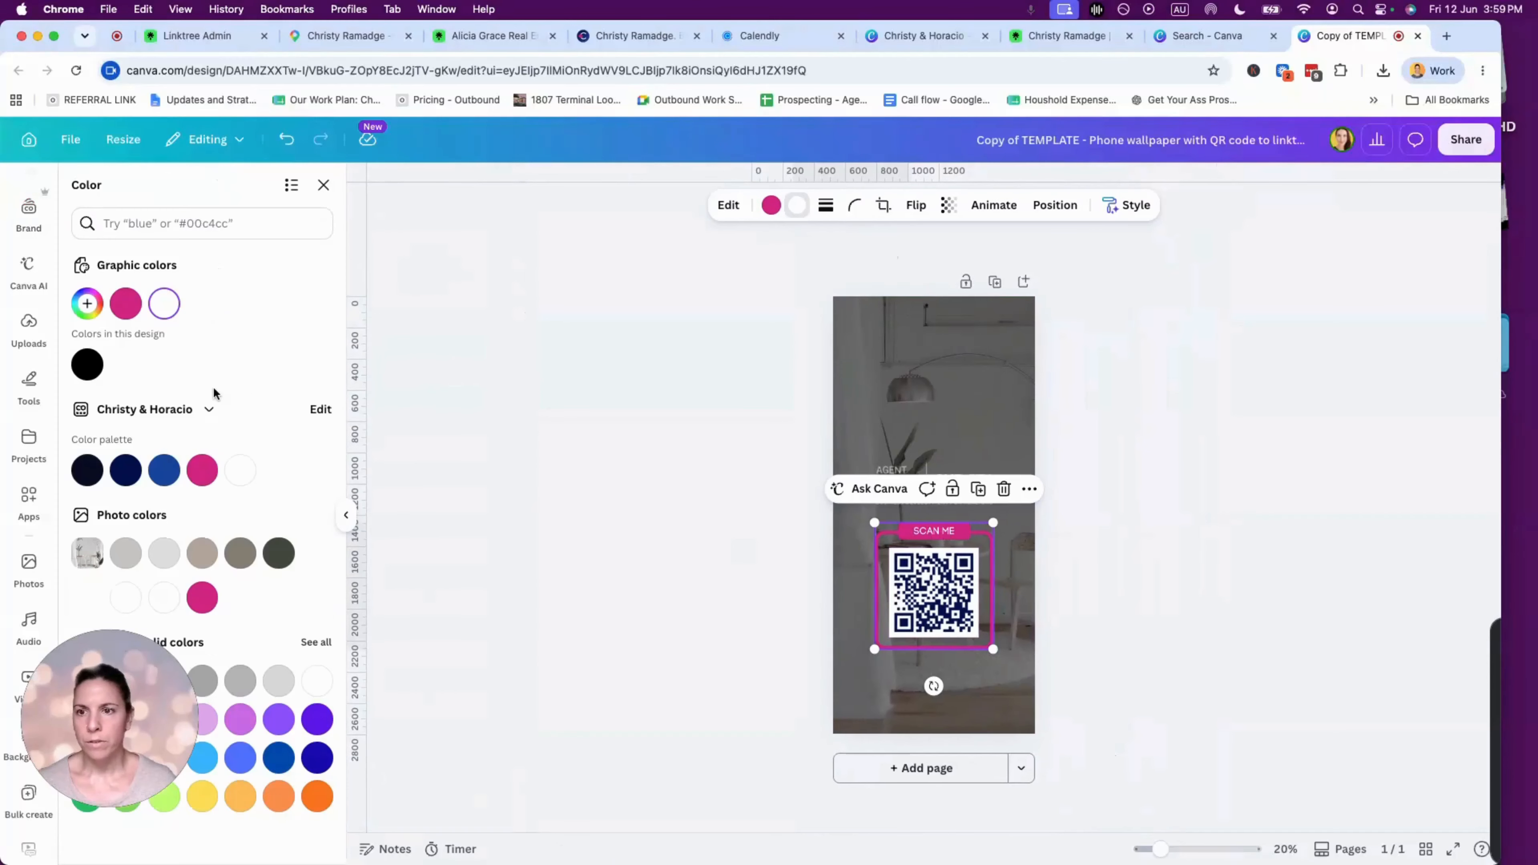
left_click(126, 471)
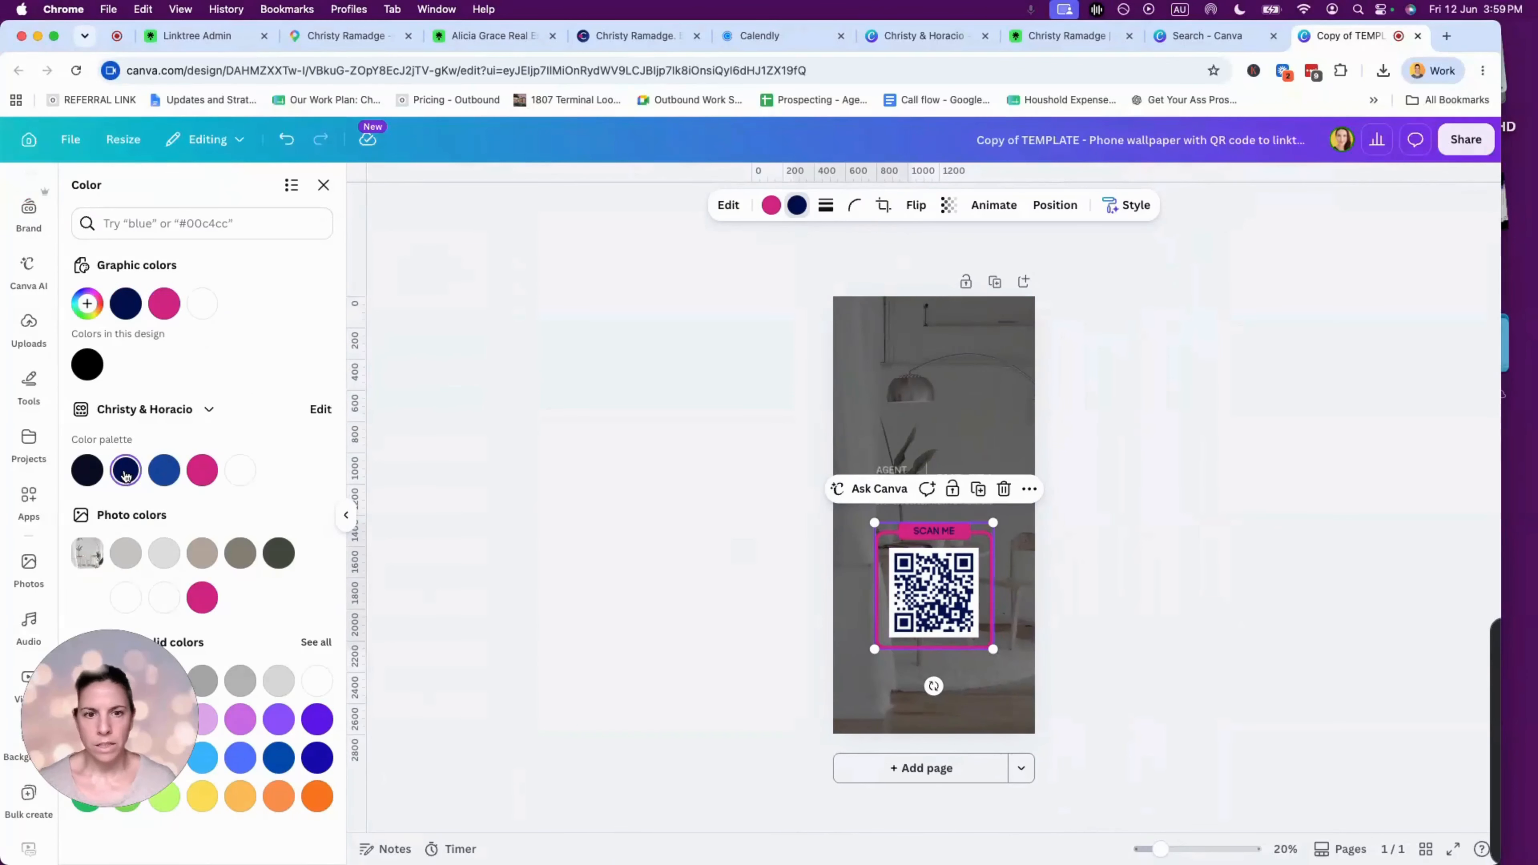
left_click(240, 470)
left_click(1064, 390)
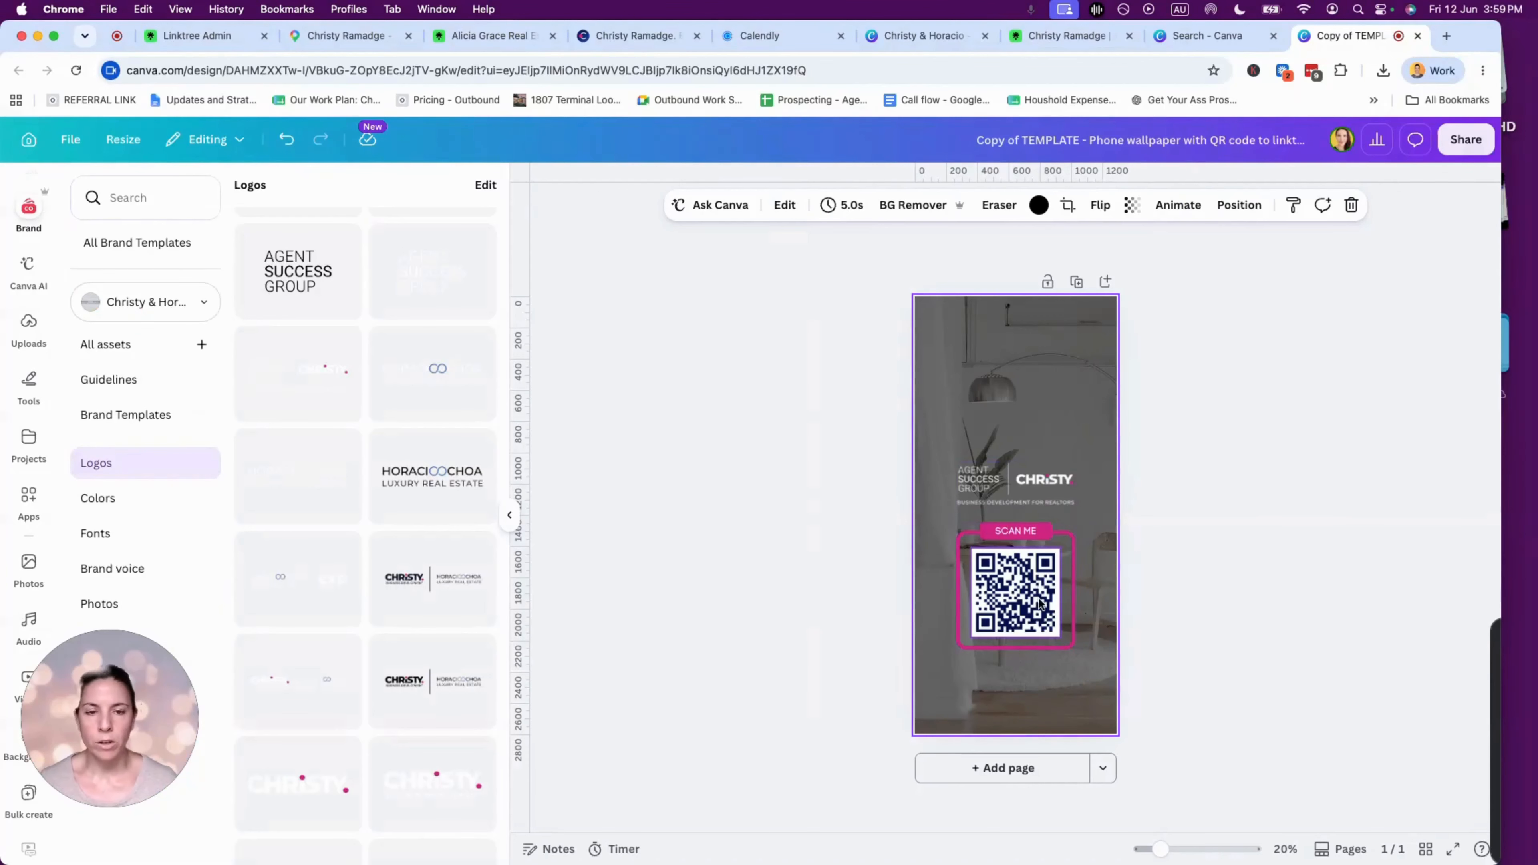
- Search stock photos for 'oaxaca' and try the colourful street photo as the background
left_click(29, 569)
left_click(165, 193)
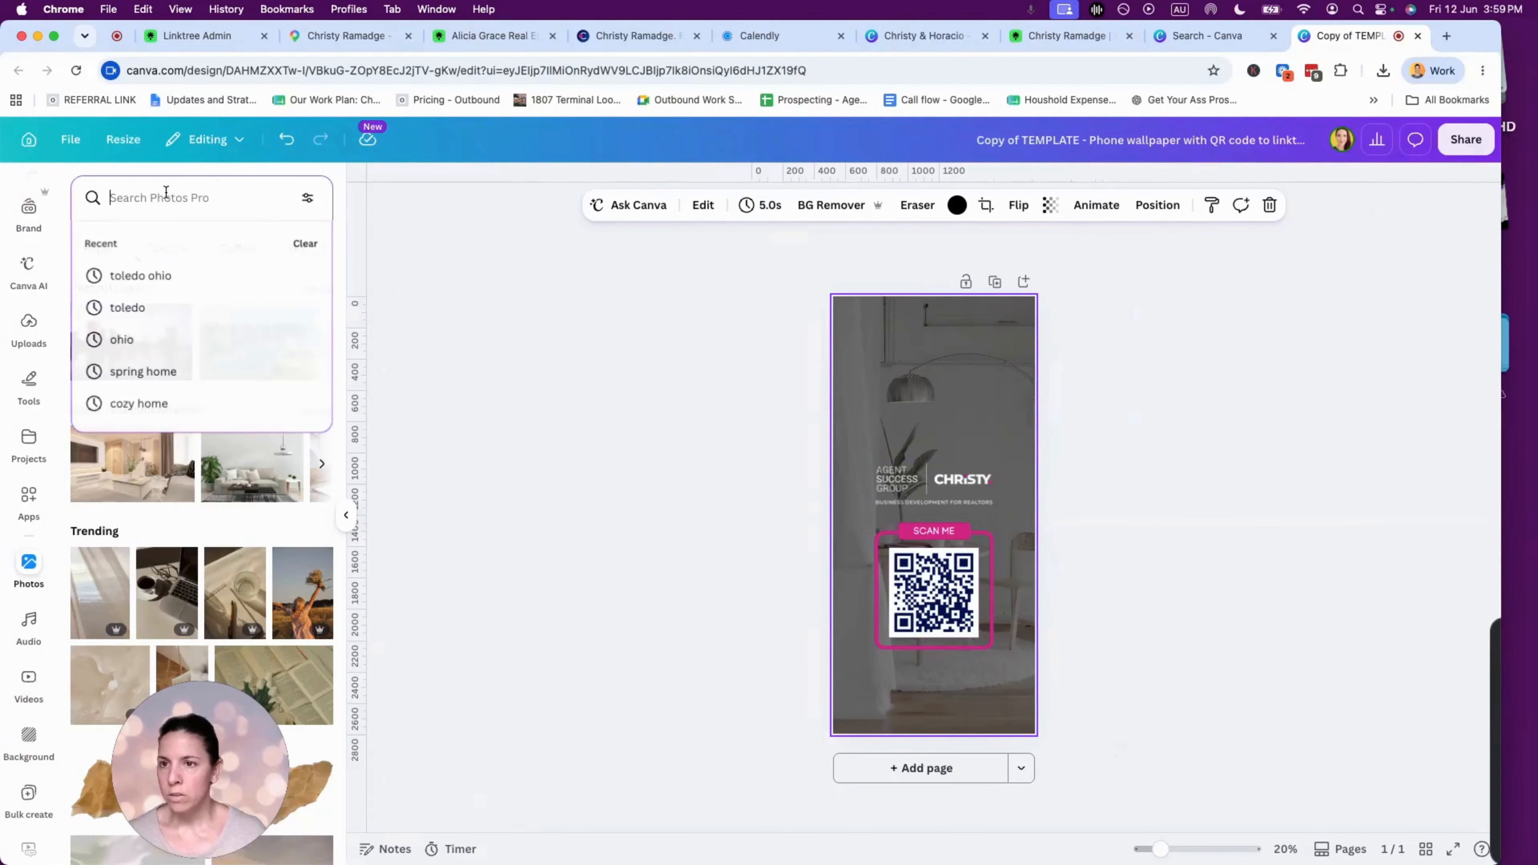
type("oaxaca")
key("Return")
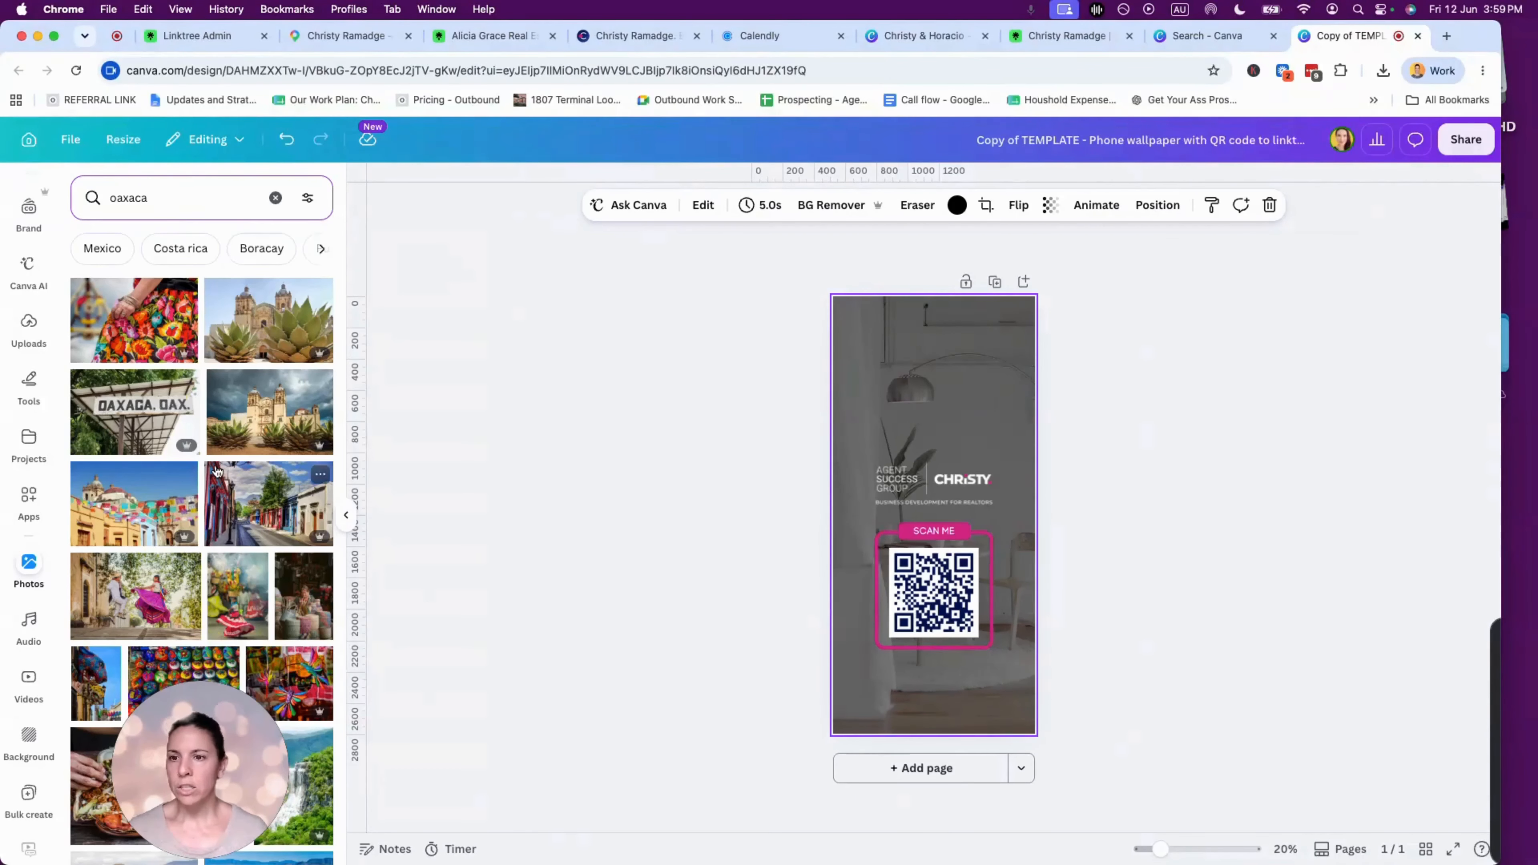
left_click_drag(106, 517, 845, 375)
double_click(1003, 369)
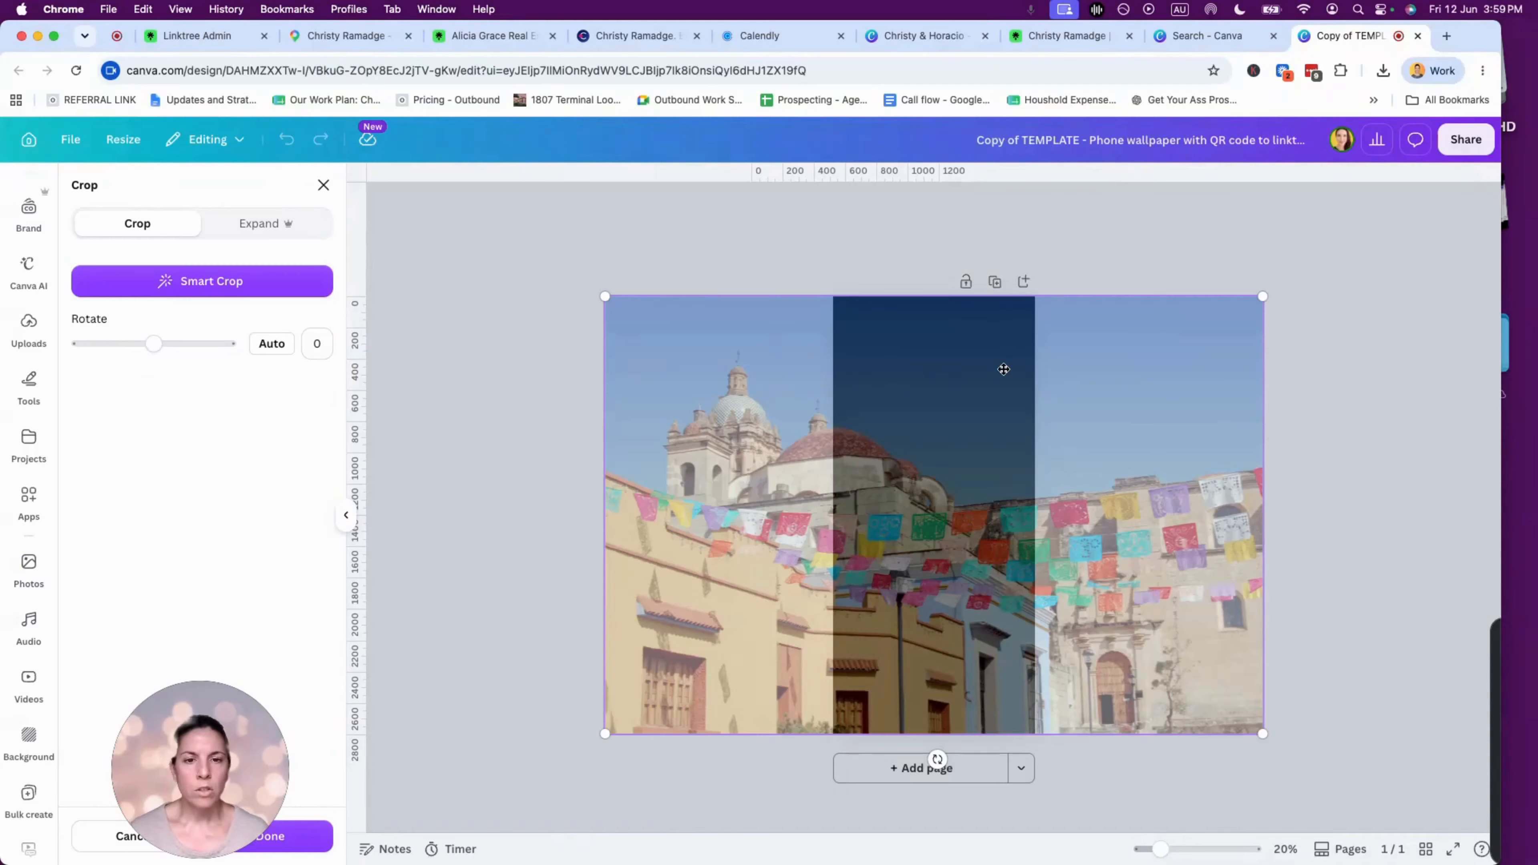
key("Escape")
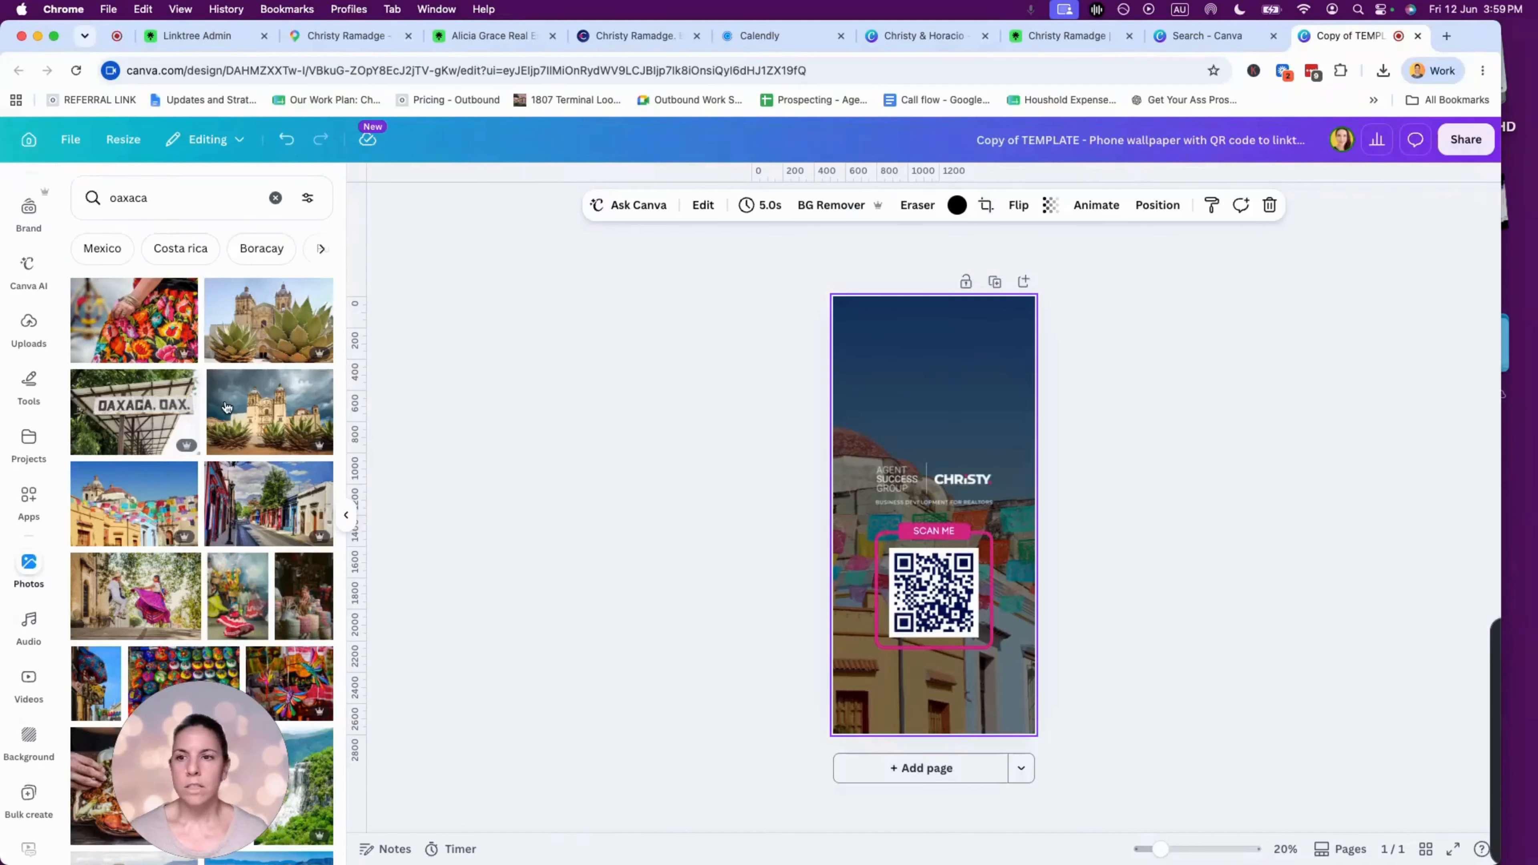
- Try the church-with-agaves photo, remove it, and check the background's transparency
left_click(273, 424)
left_click_drag(956, 545, 956, 486)
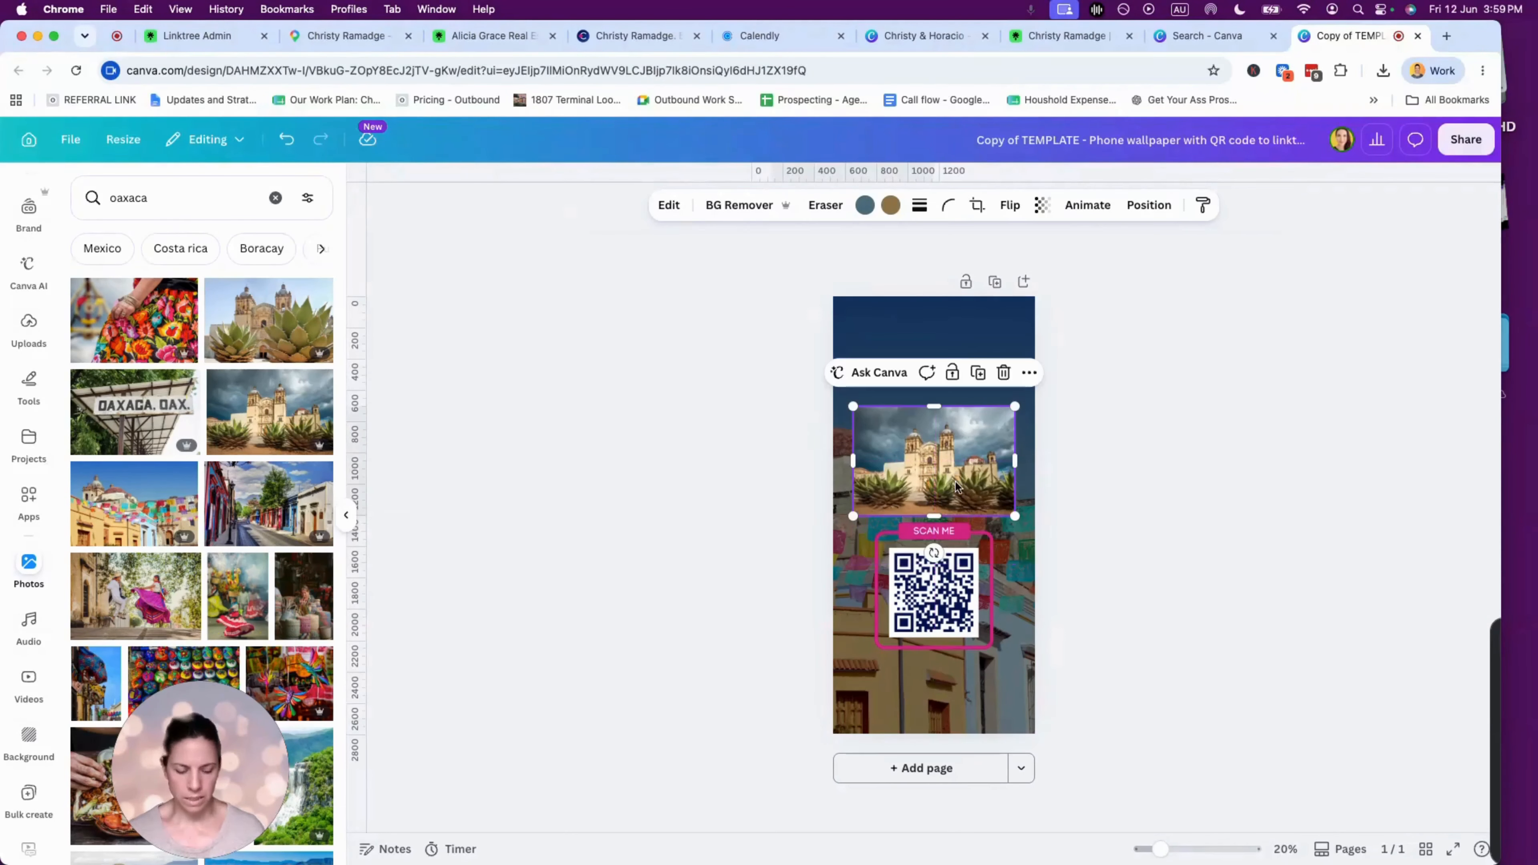
key("Delete")
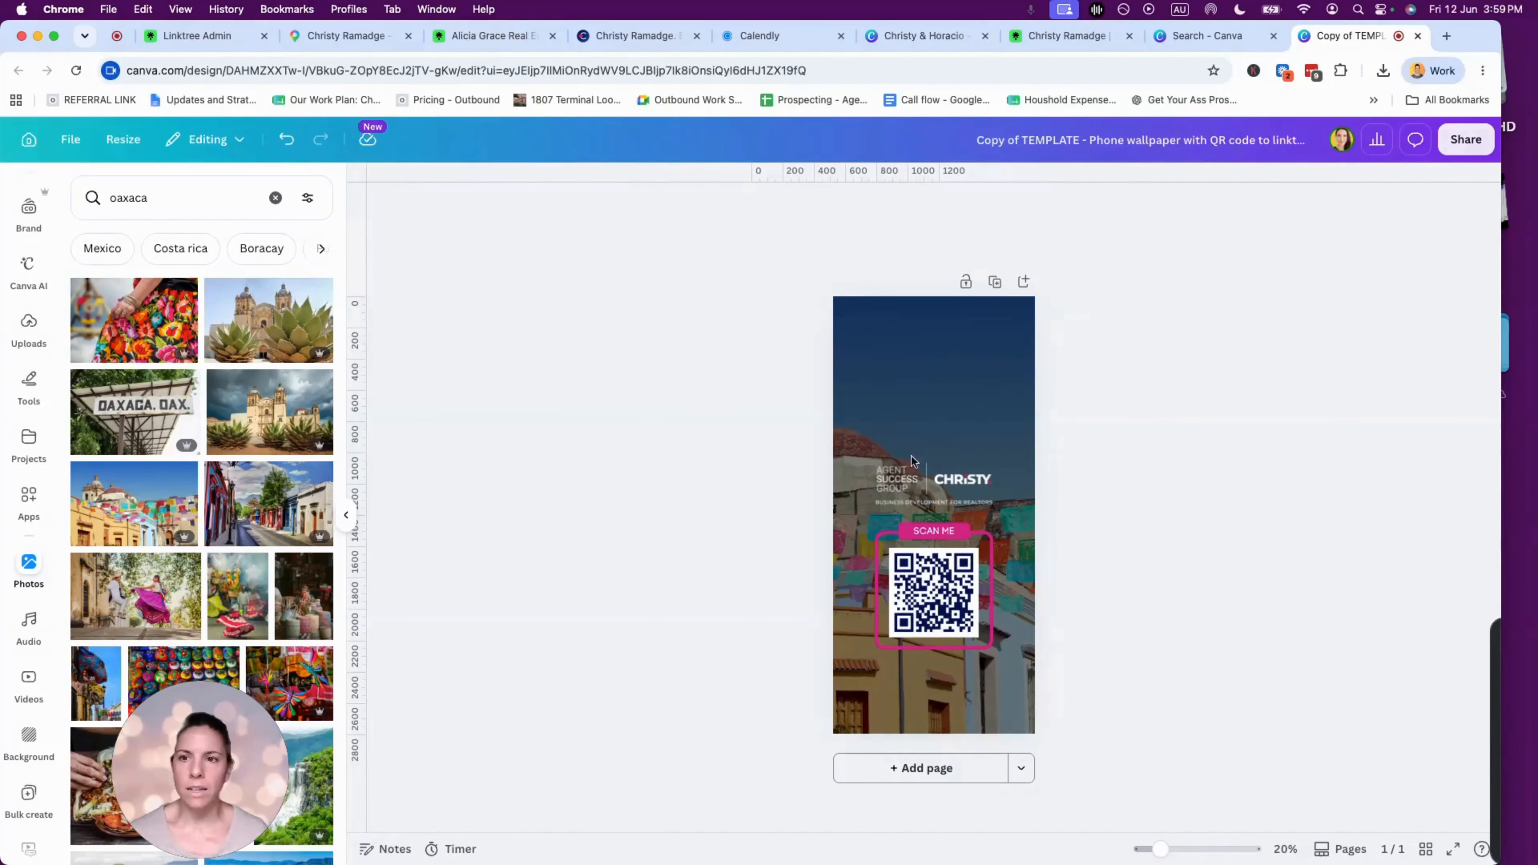
left_click(1009, 392)
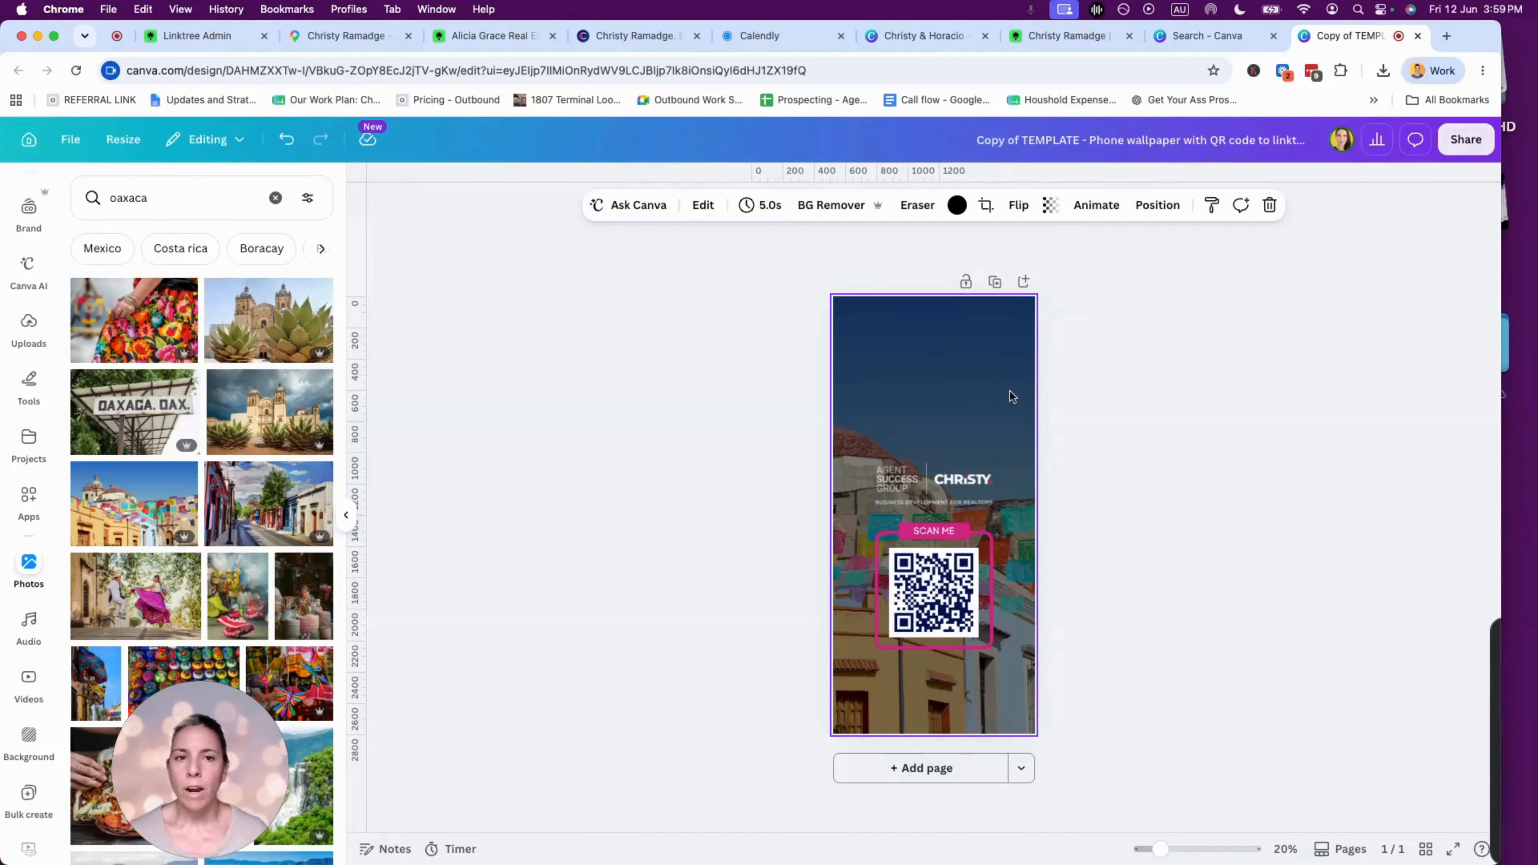
left_click(1050, 204)
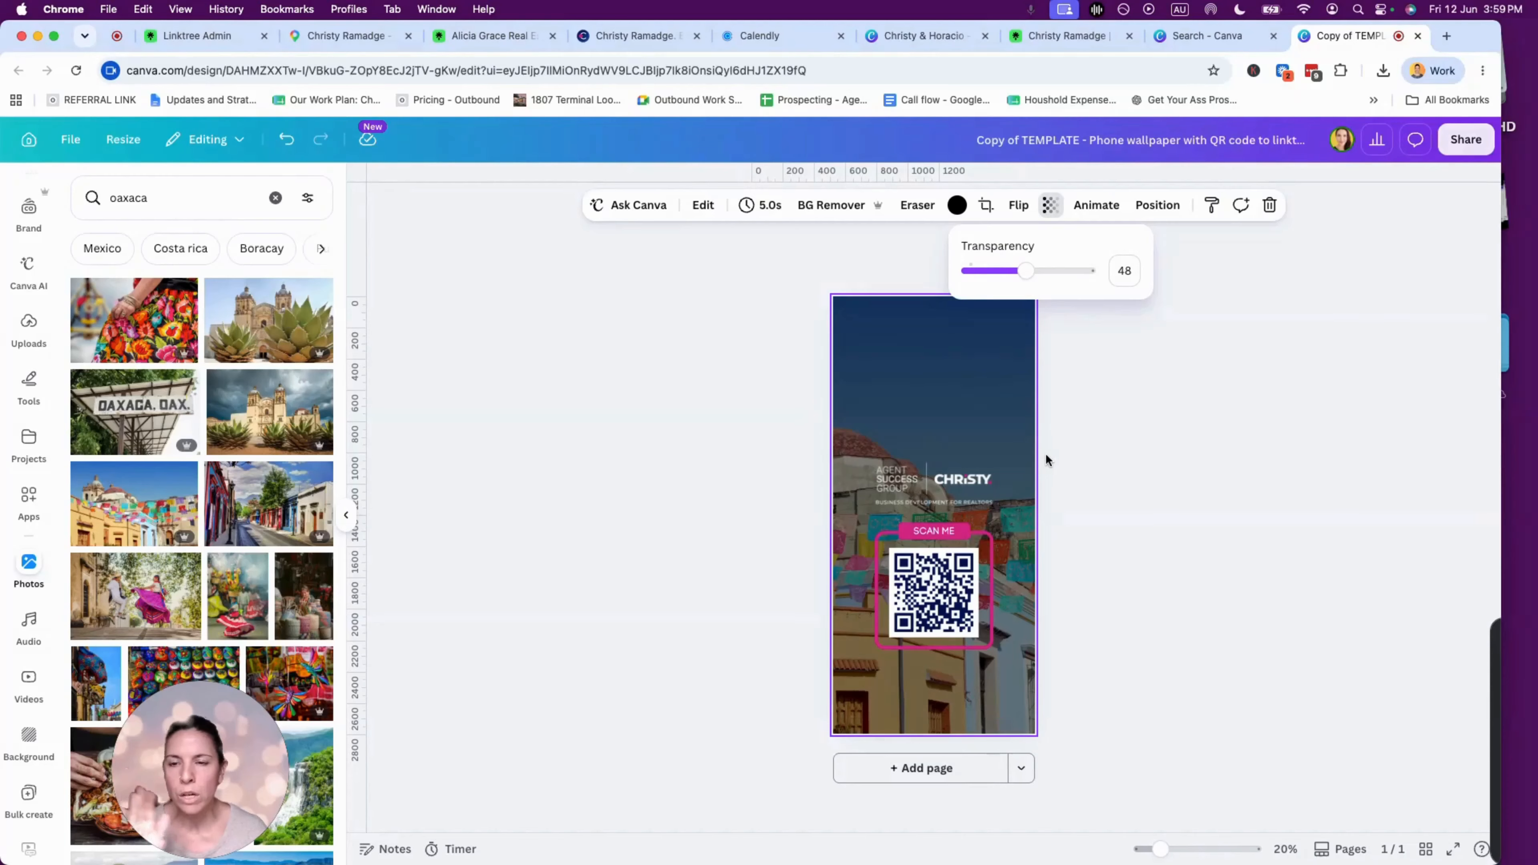
left_click(672, 491)
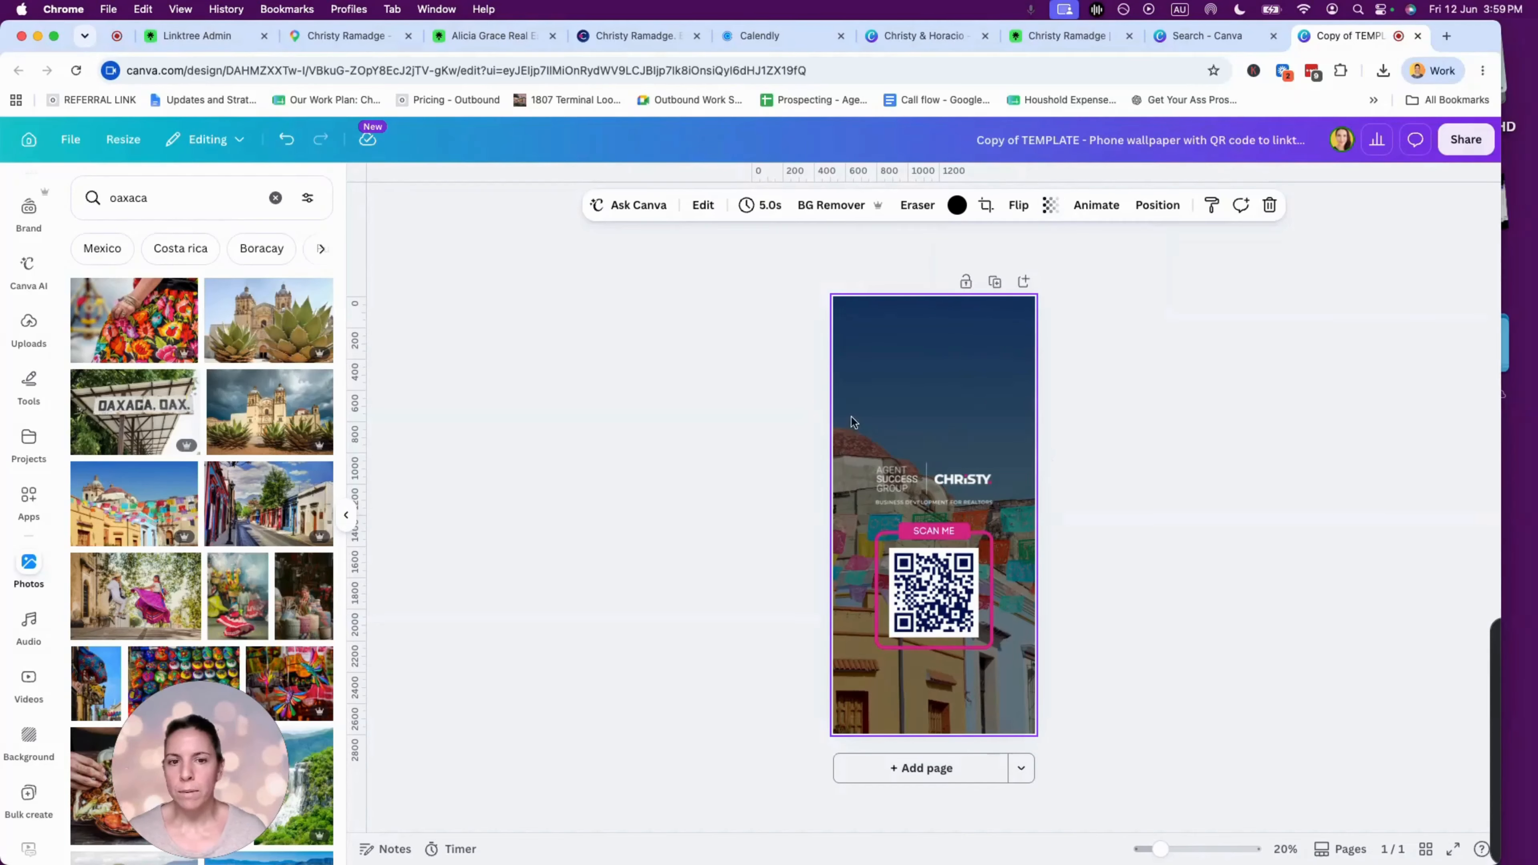
- Try a cropped street-scene background, then drop in the Oaxaca waterfall photo instead
left_click_drag(240, 511, 839, 419)
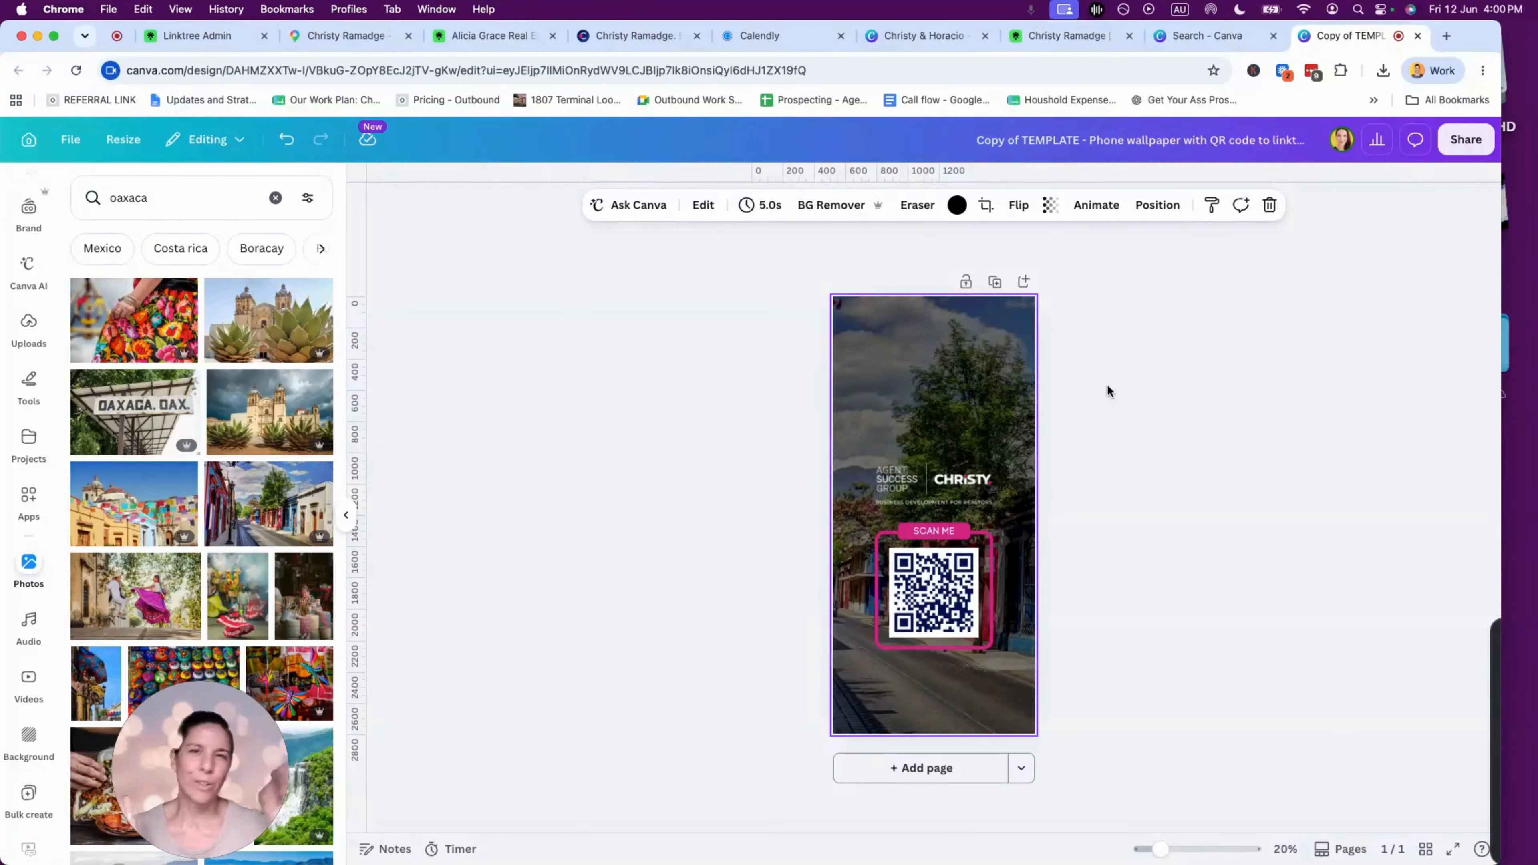
double_click(970, 350)
left_click_drag(901, 389, 1088, 392)
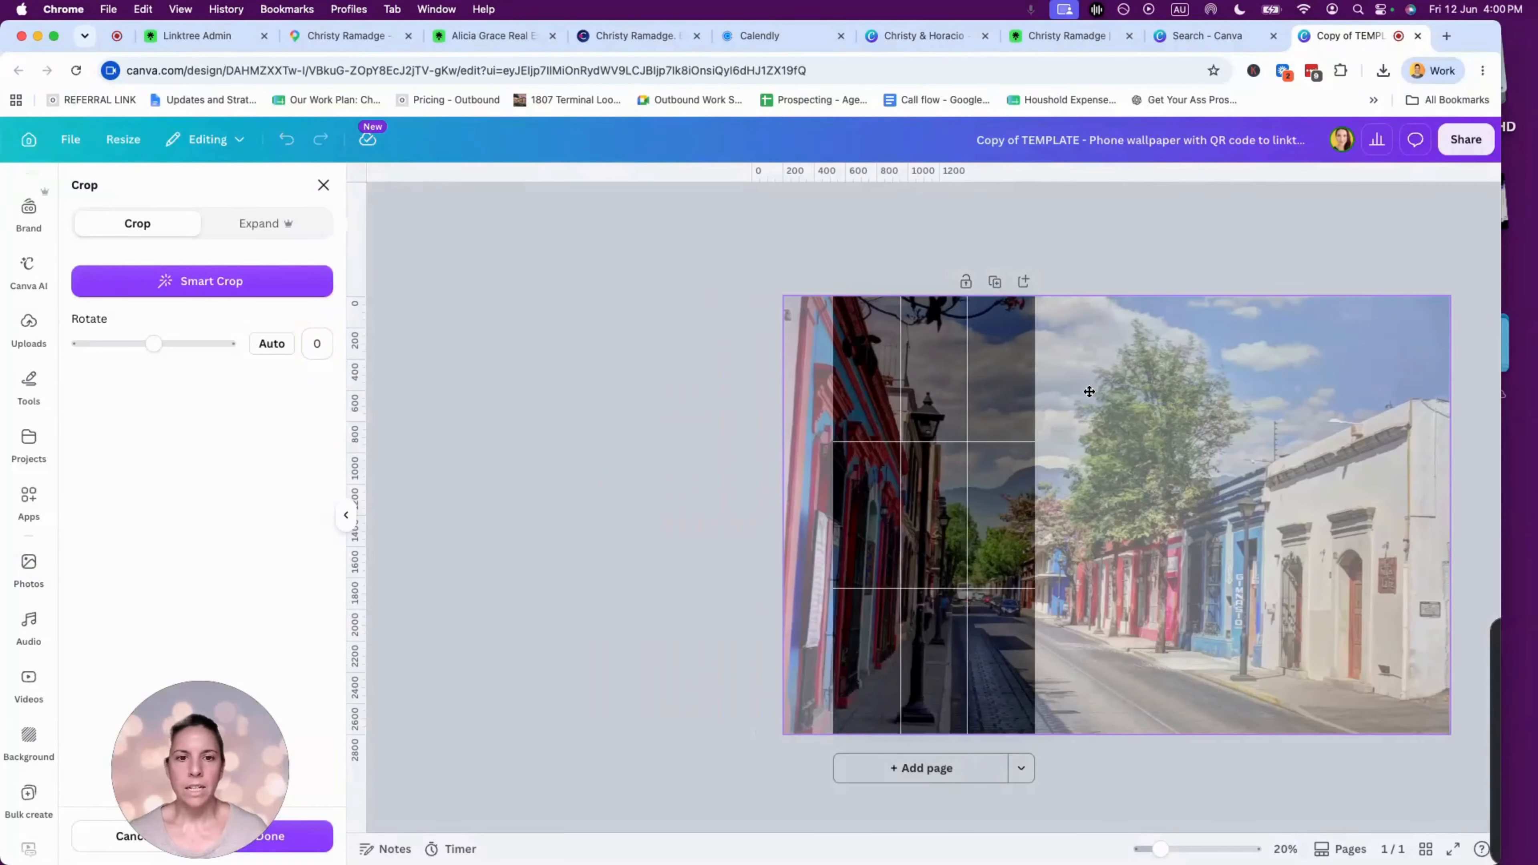
left_click(646, 578)
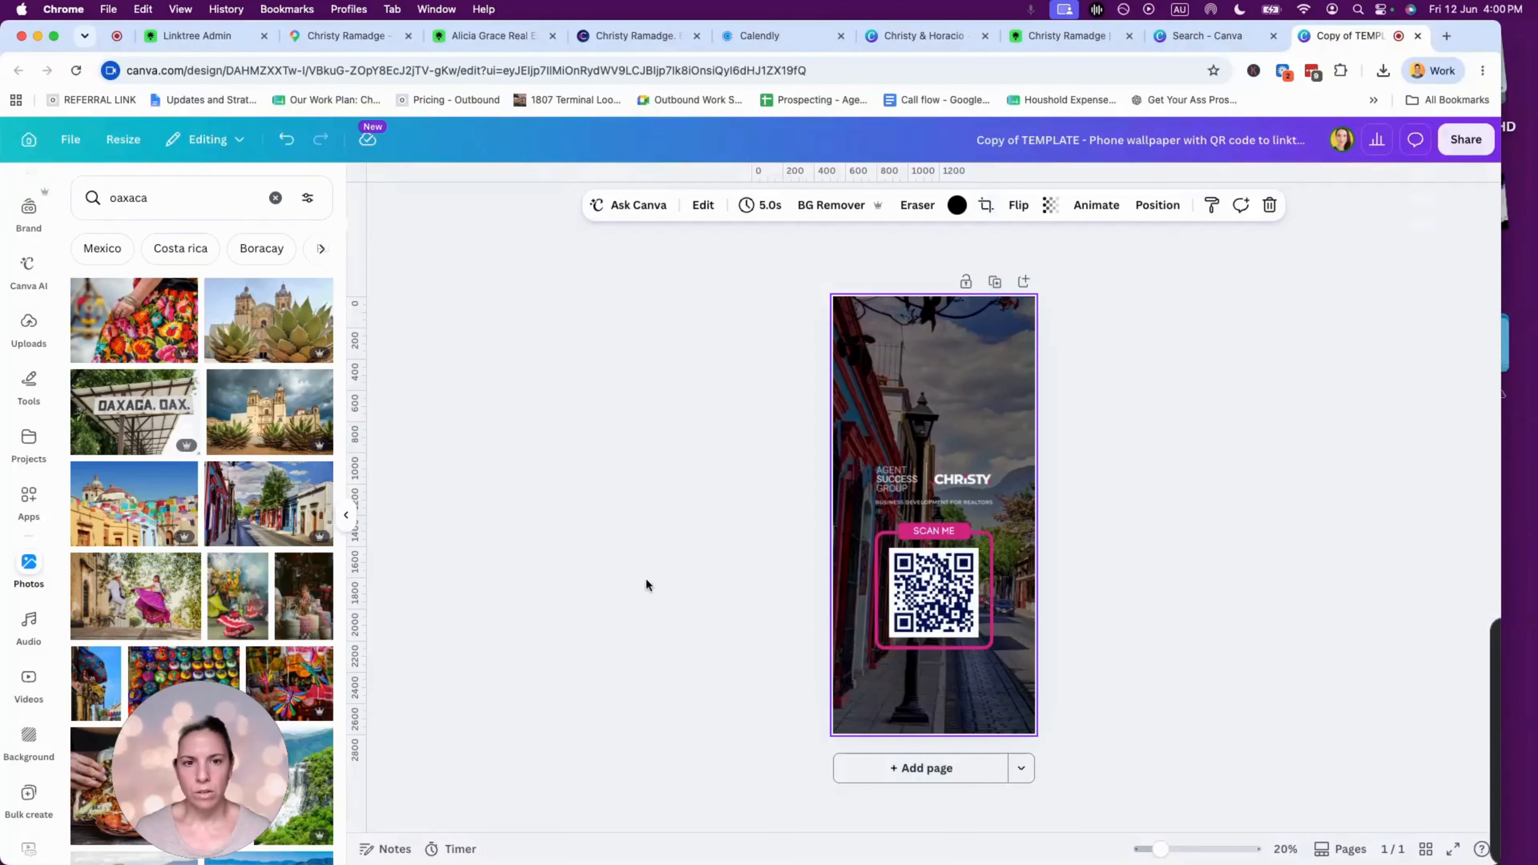
left_click(1171, 414)
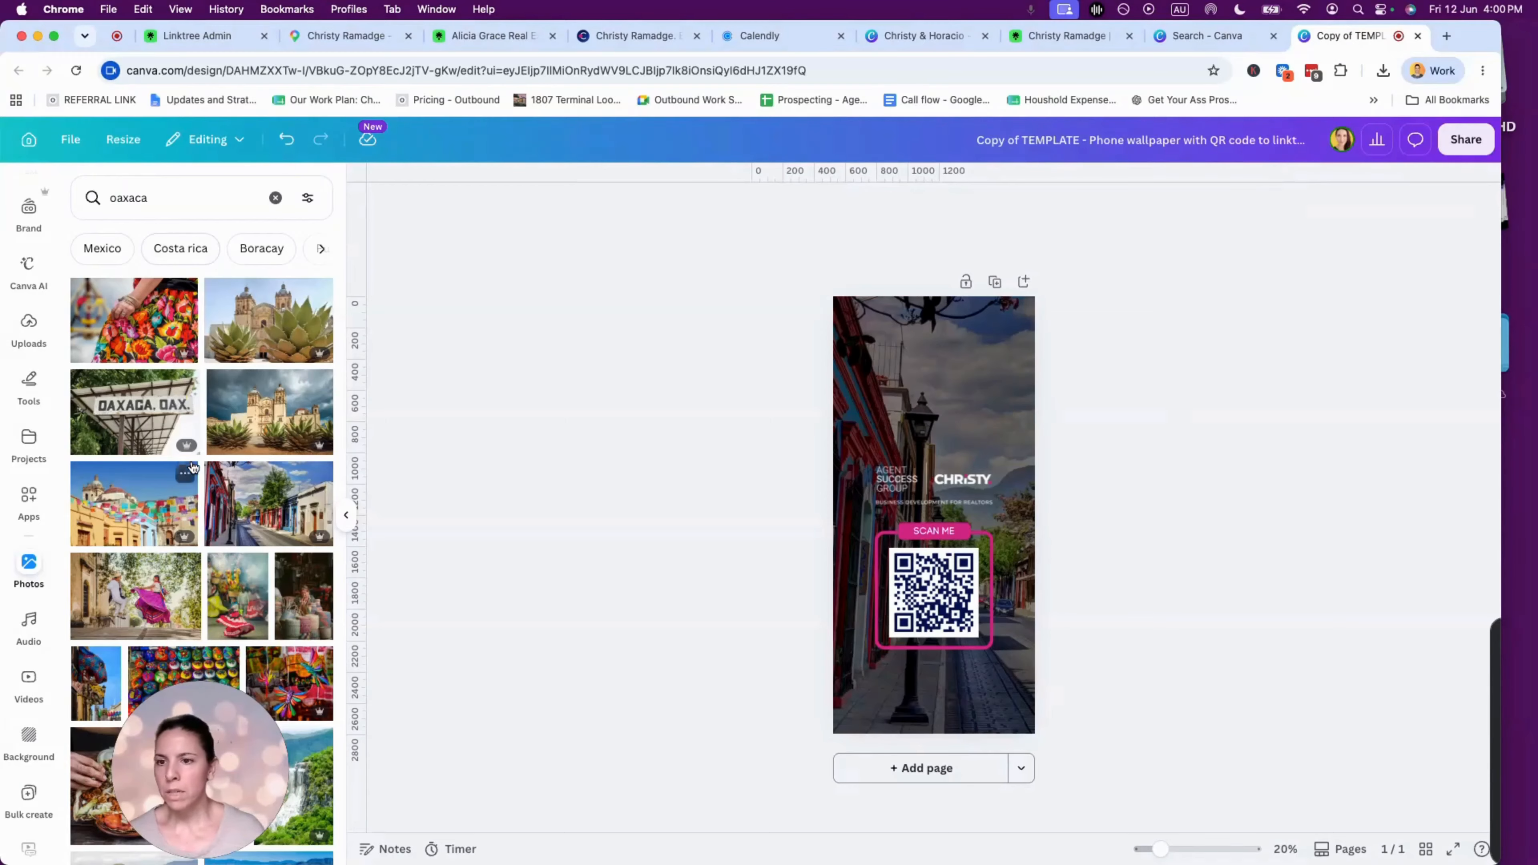
scroll(199, 466, "down", 5)
left_click_drag(293, 463, 845, 361)
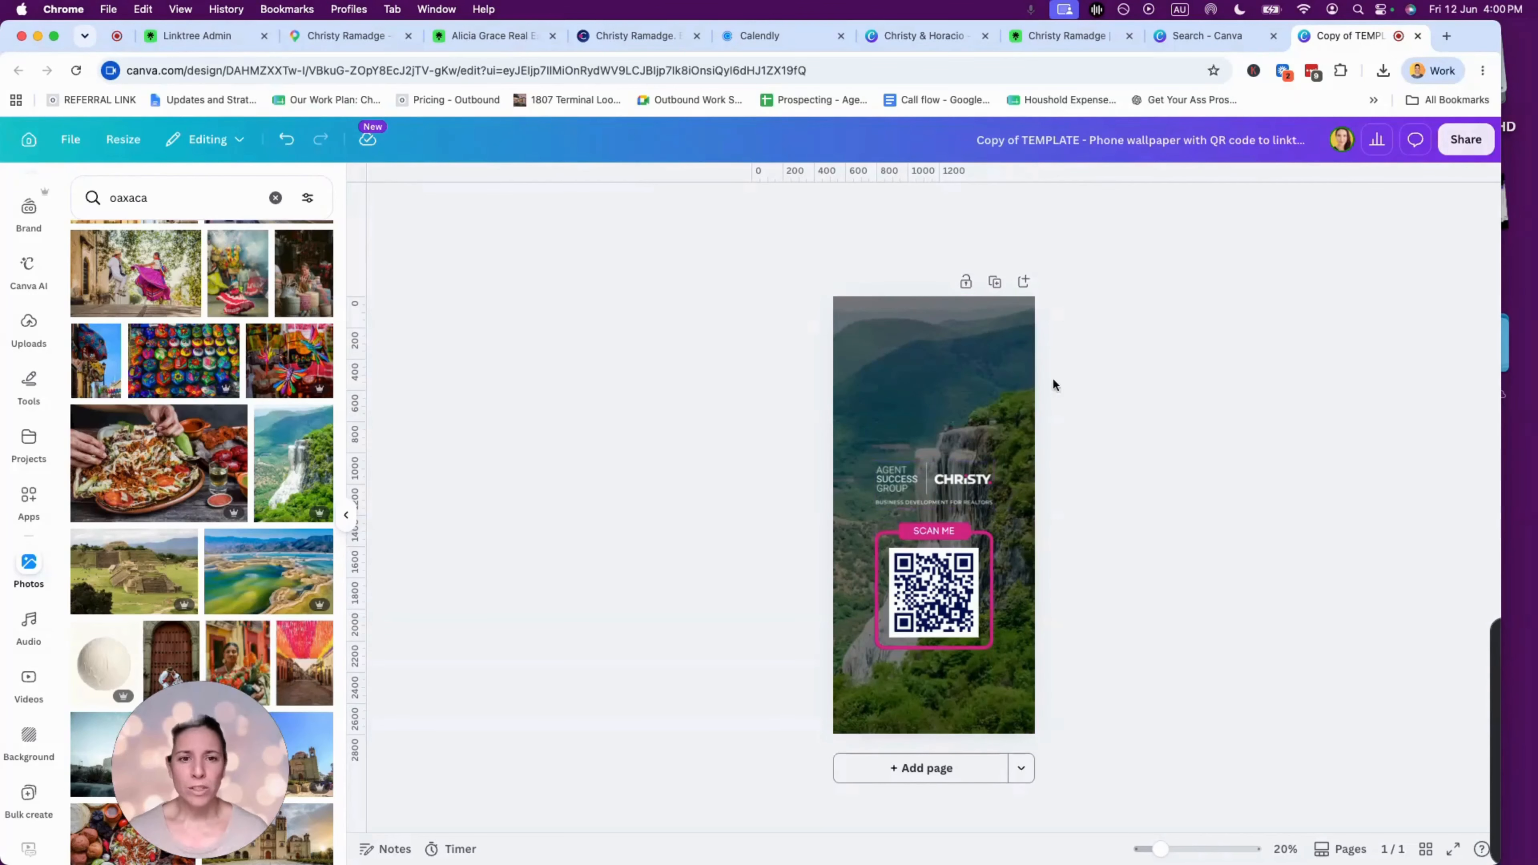
- Download the wallpaper as a 1,290 × 2,796 px PNG from the Share menu
left_click(1466, 139)
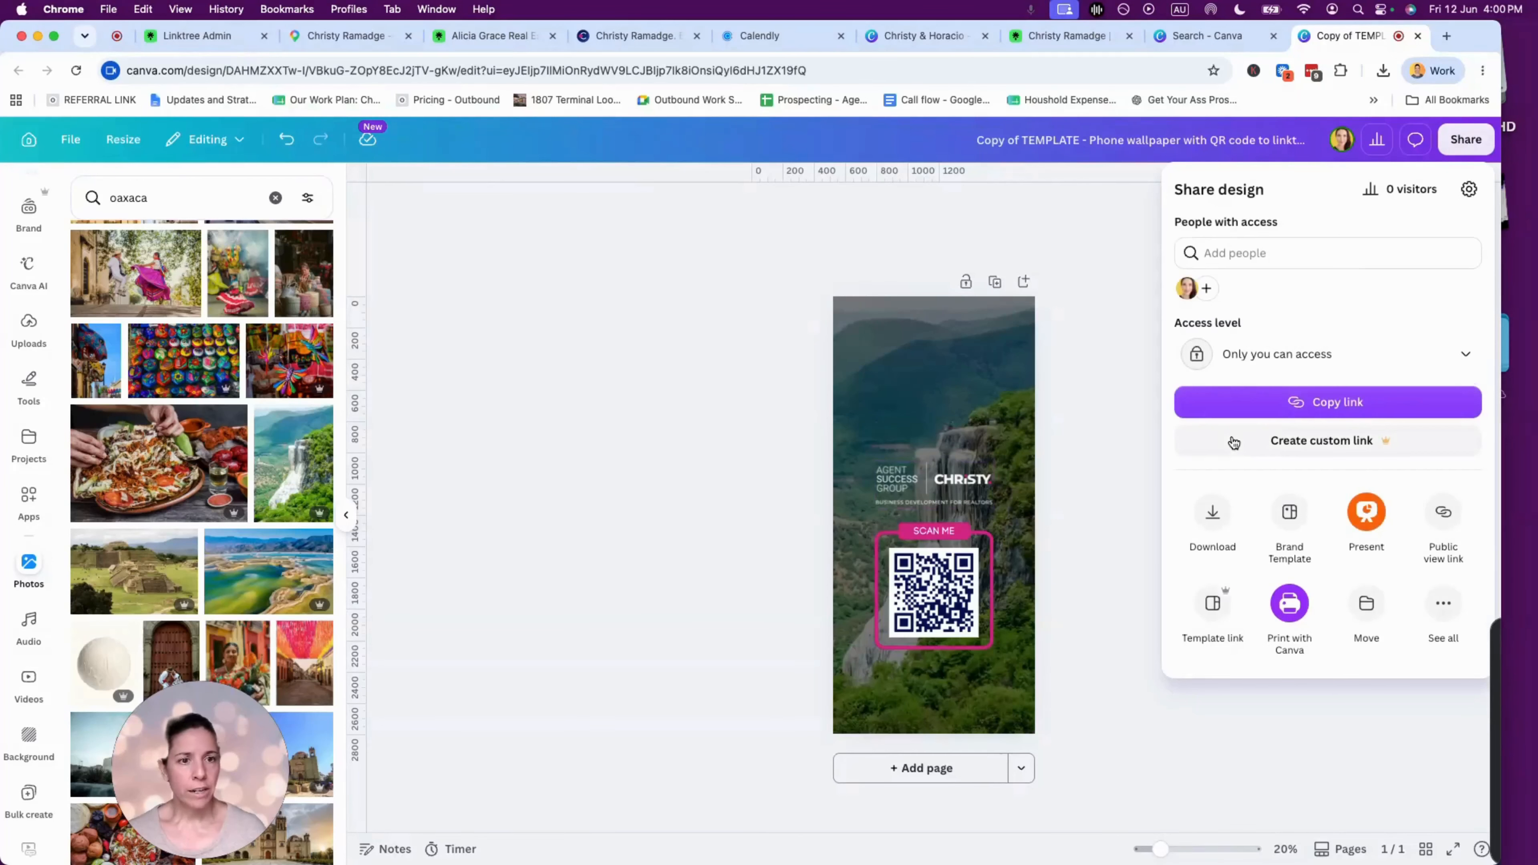
left_click(1209, 515)
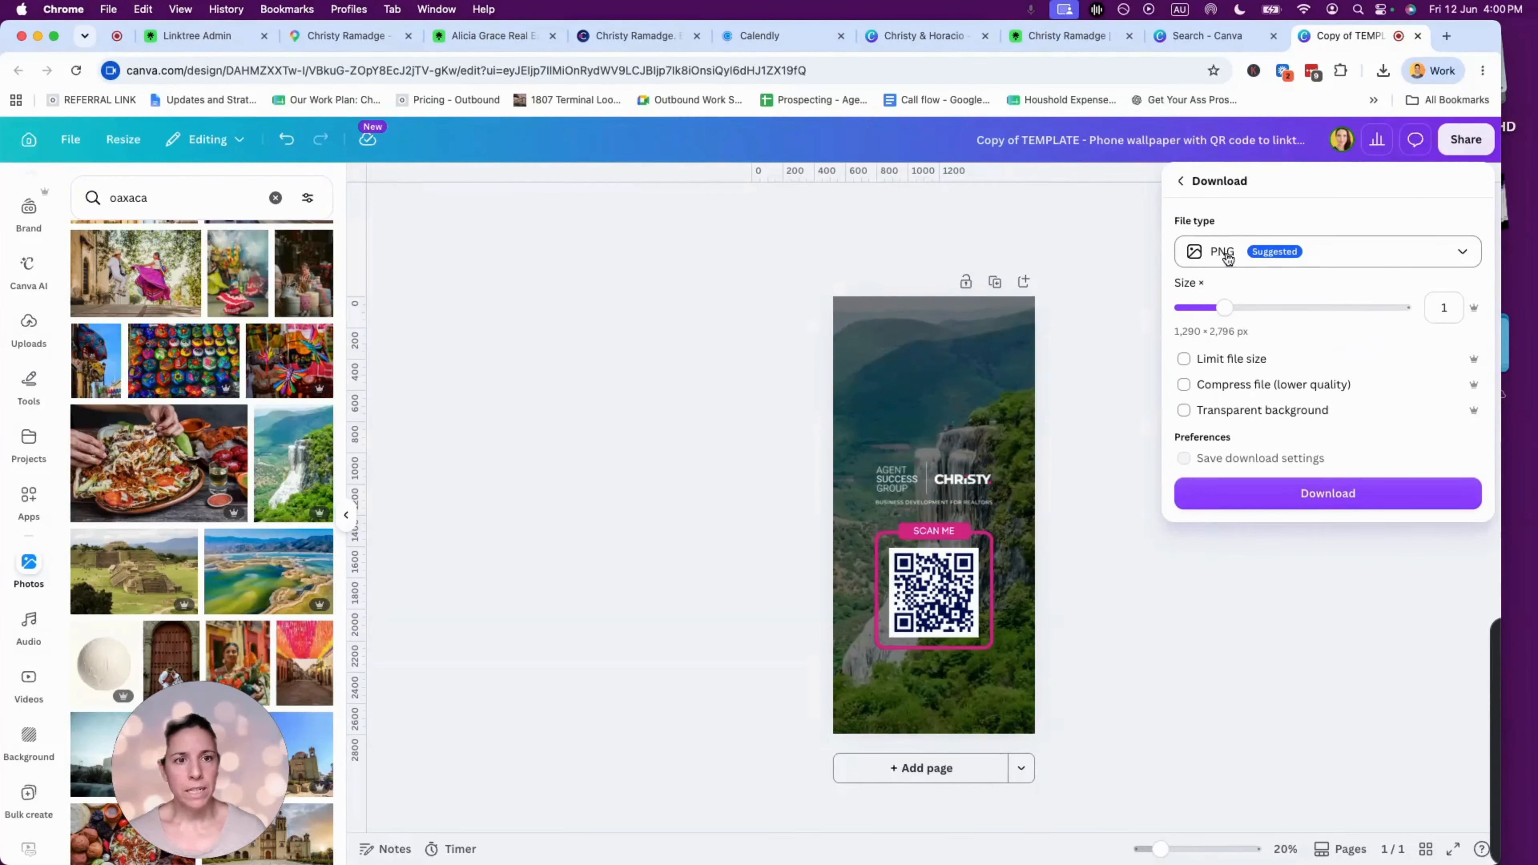
left_click(1305, 493)
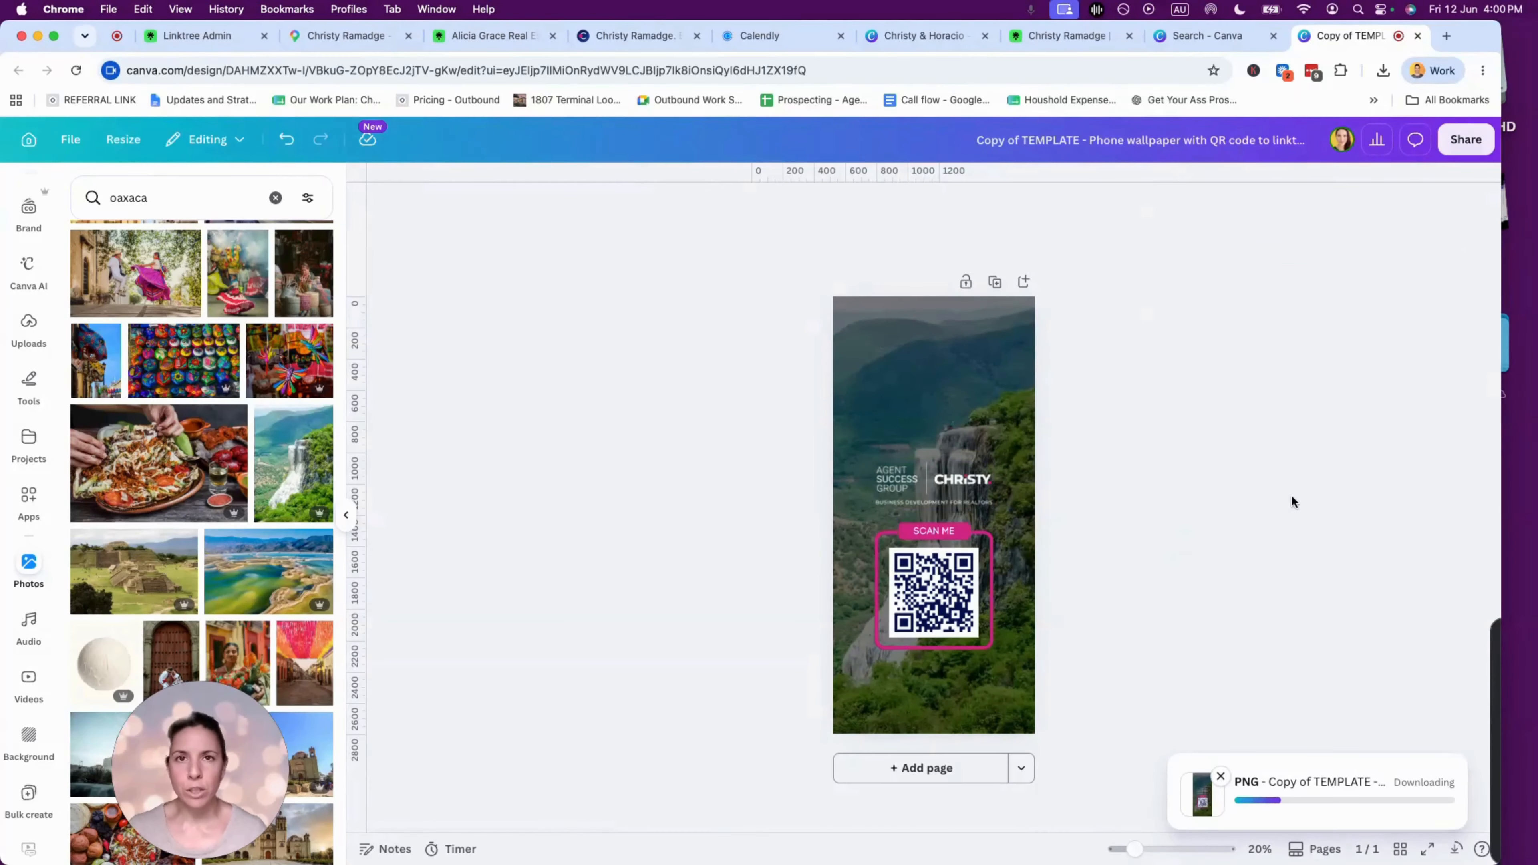